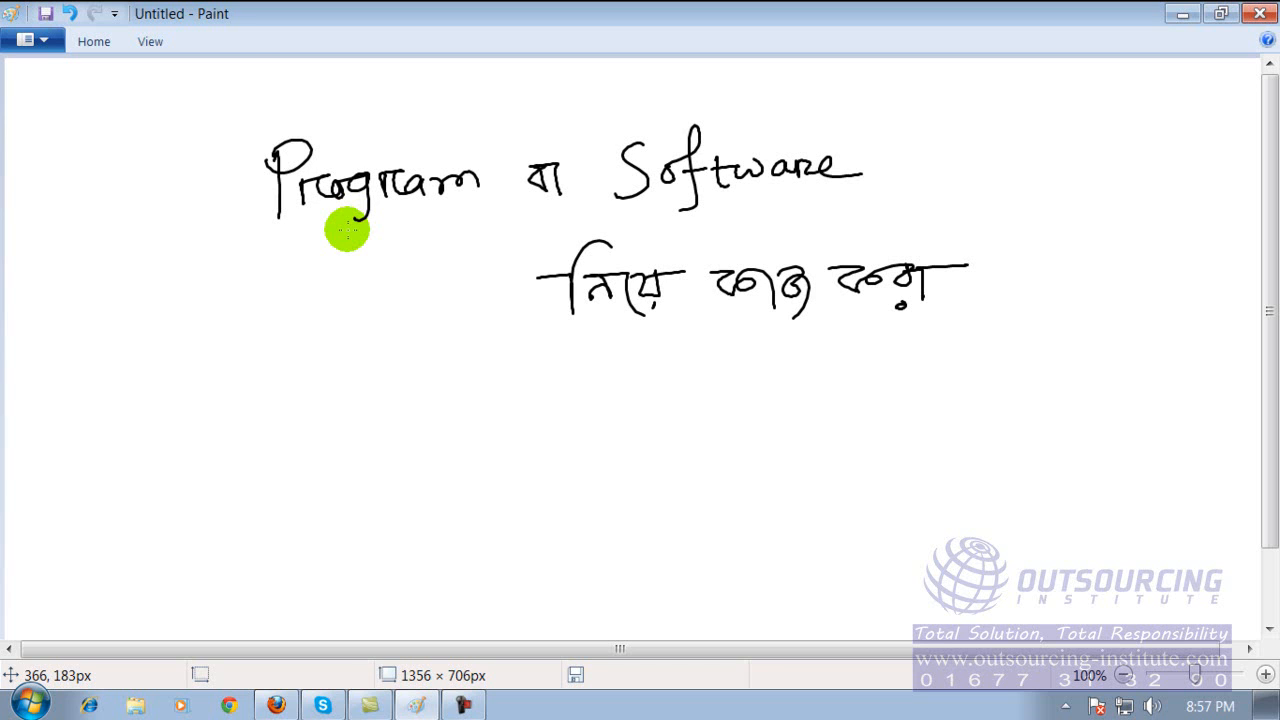
Handwrite "Tv vs Computer" in freehand strokes below the existing handwritten lines on the canvas.
left_click(228, 158)
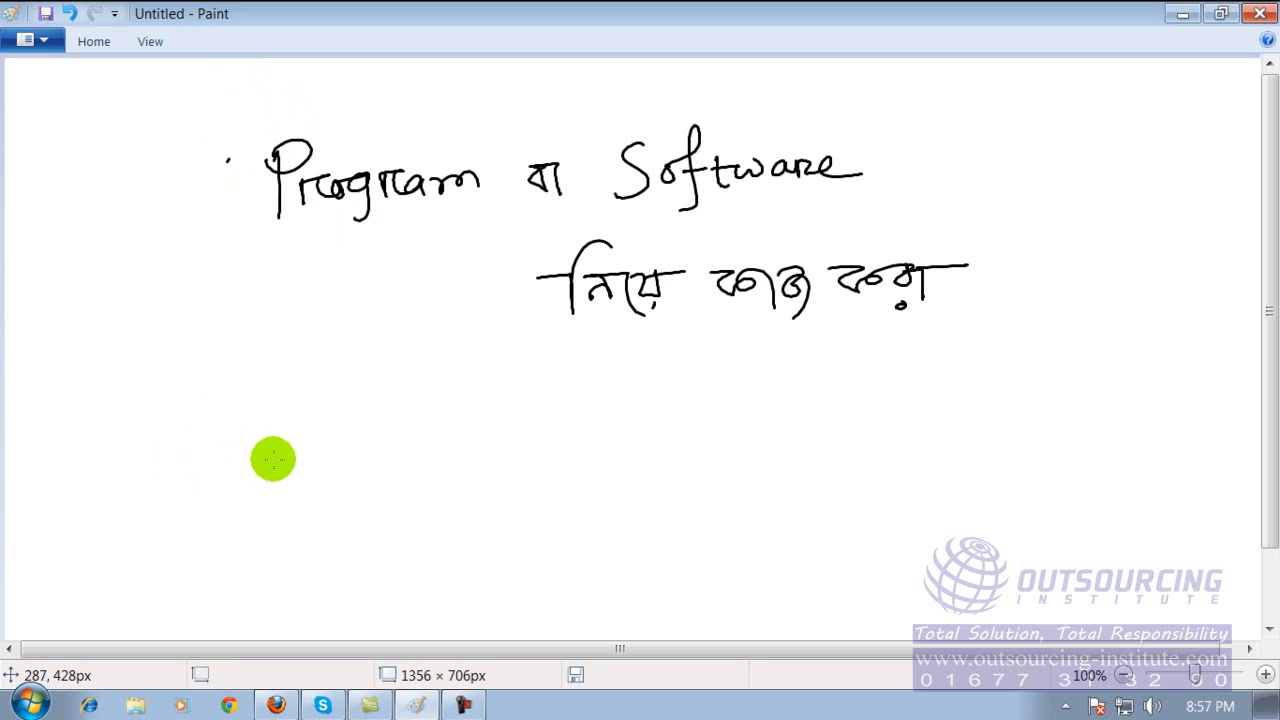
mouse_move(271, 459)
left_mouse_down()
mouse_move(320, 459)
mouse_move(298, 493)
mouse_move(449, 475)
left_mouse_up()
left_click(405, 483)
left_click_drag(466, 477, 453, 497)
mouse_move(537, 470)
left_mouse_down()
mouse_move(556, 492)
mouse_move(638, 491)
mouse_move(680, 468)
mouse_move(752, 510)
left_mouse_up()
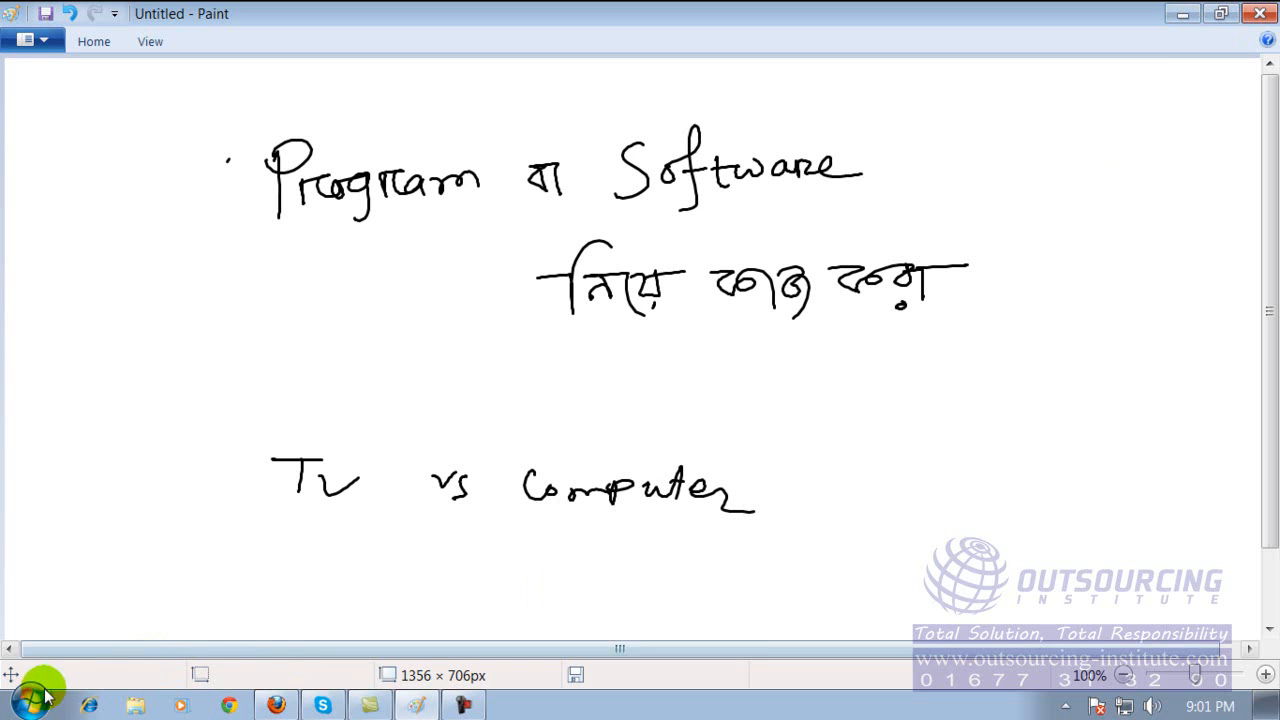
Minimize the drawing window and look through the full list of installed programs.
left_click(1185, 12)
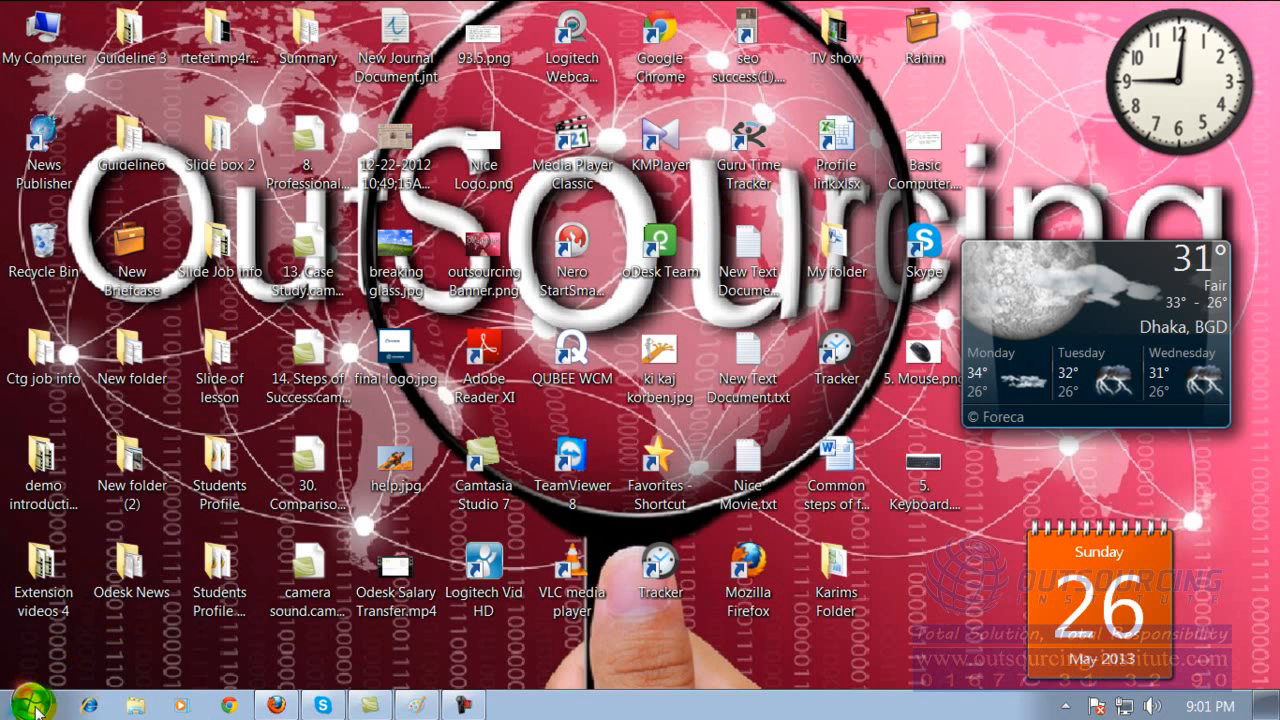
left_click(32, 703)
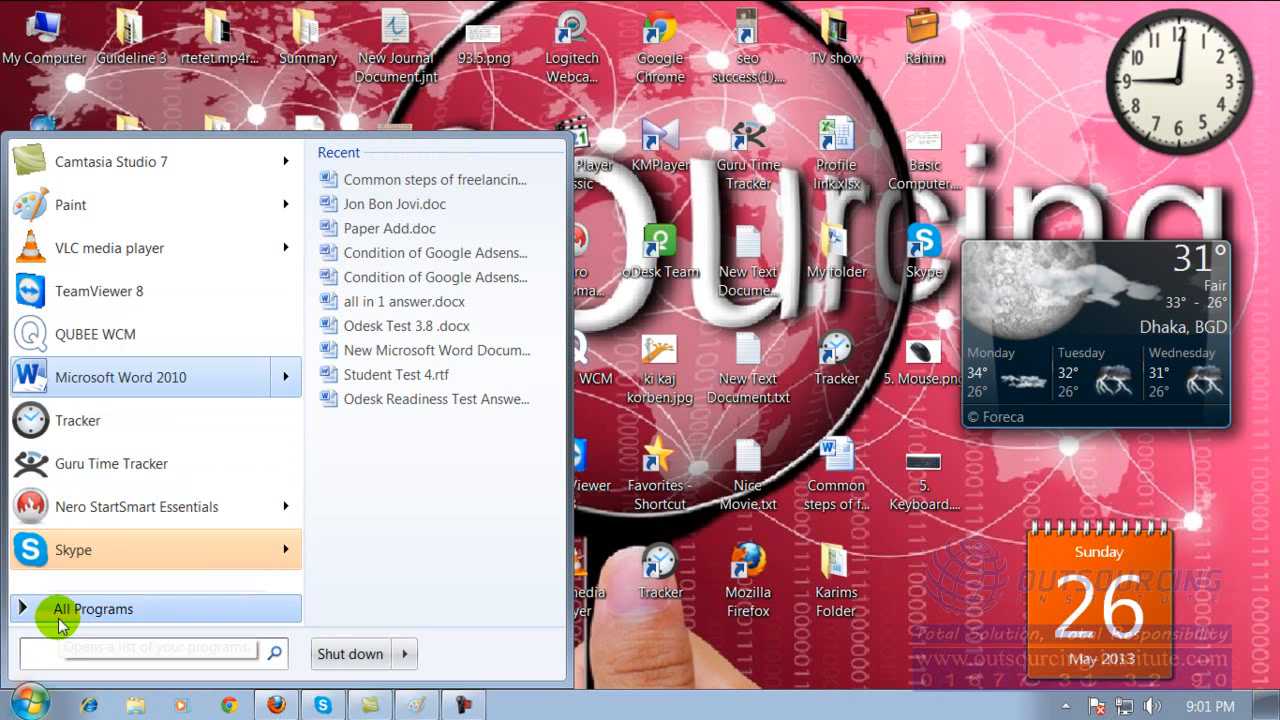
left_click(62, 610)
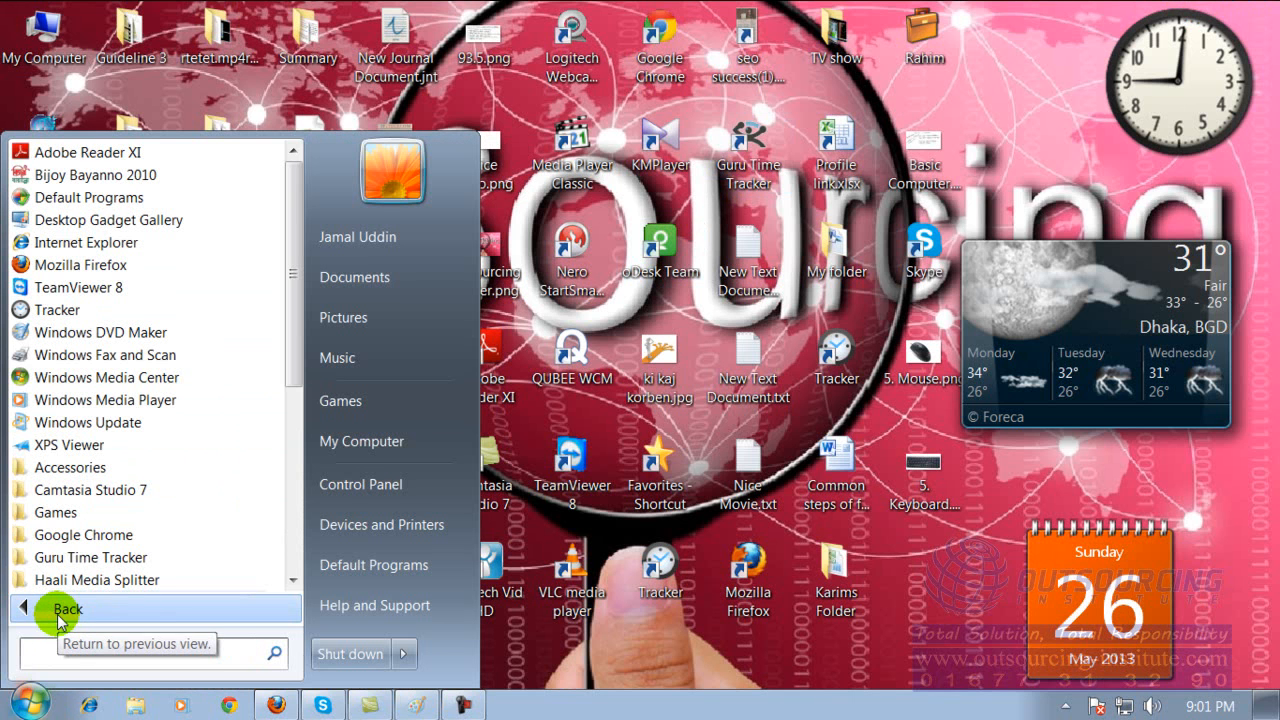
left_click(558, 662)
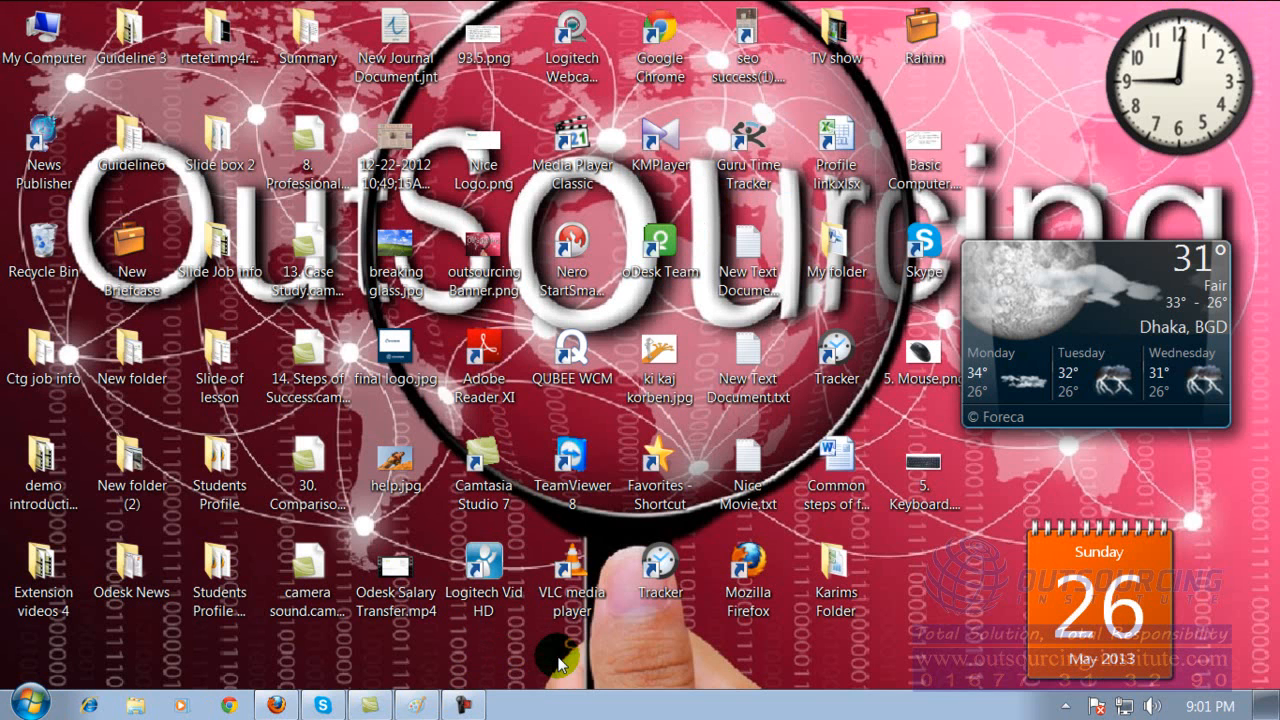
left_click(31, 704)
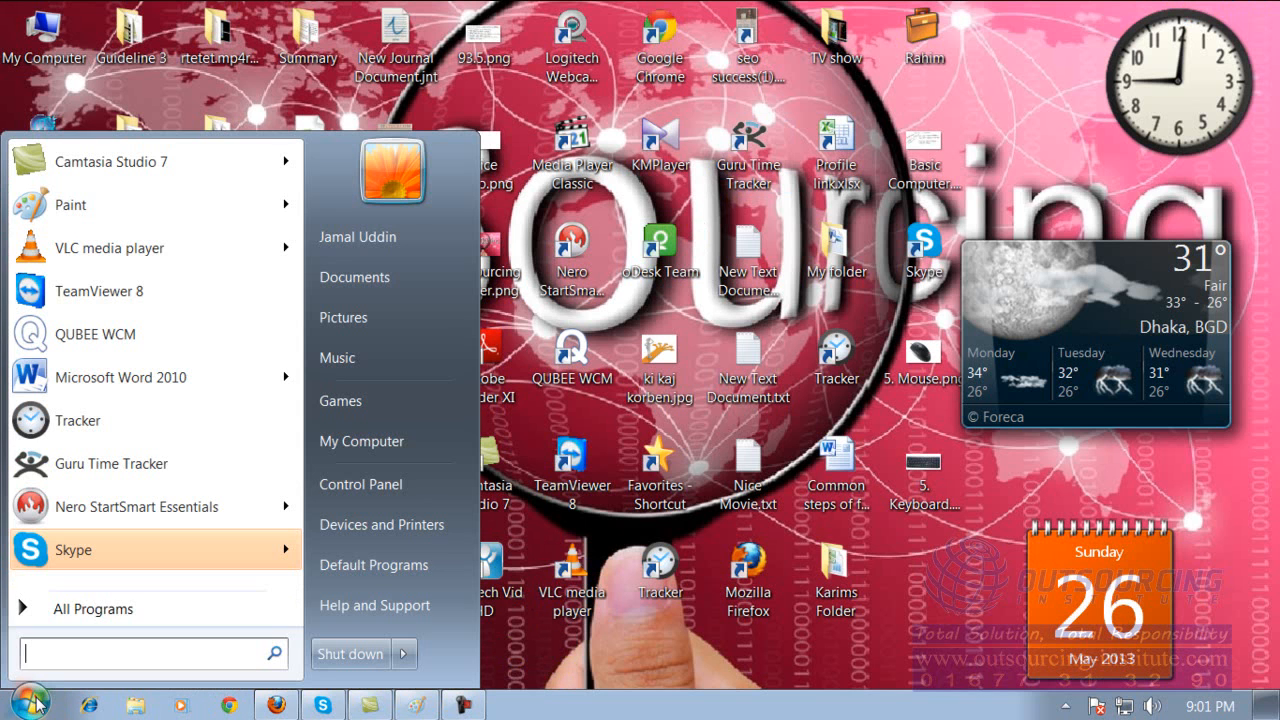
left_click(108, 612)
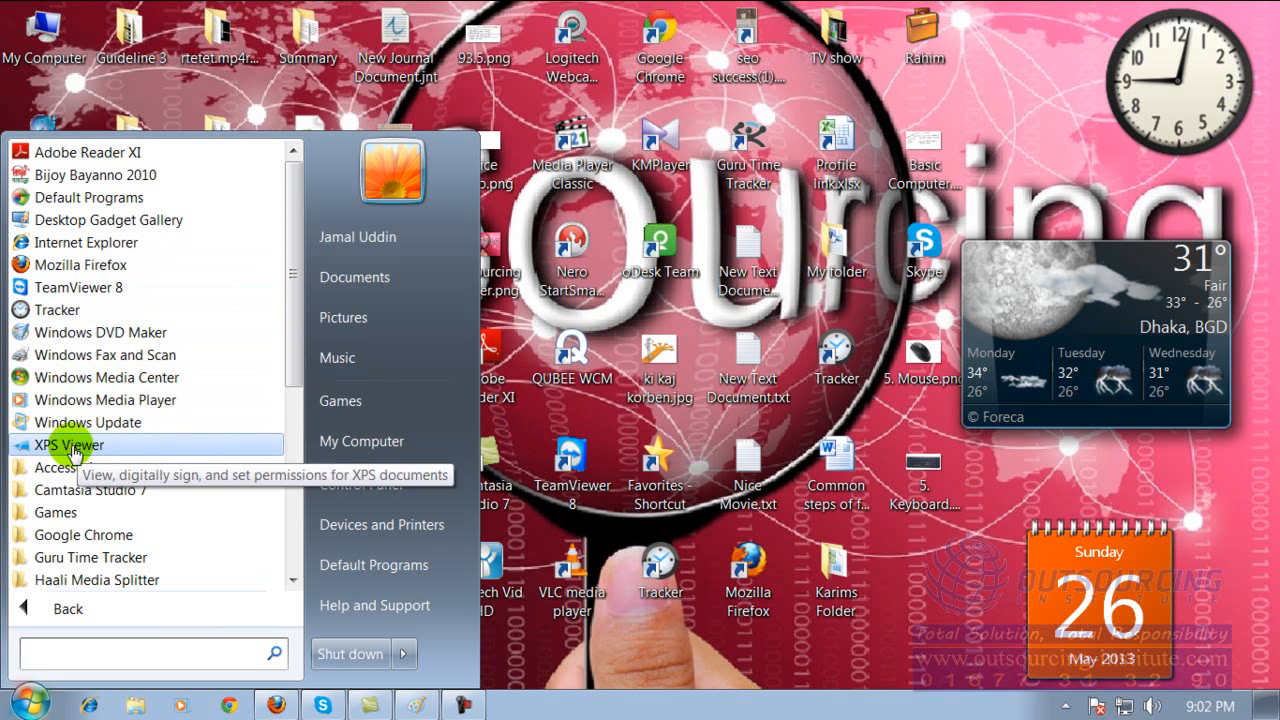
mouse_move(296, 231)
left_mouse_down()
mouse_move(297, 257)
mouse_move(297, 206)
left_mouse_up()
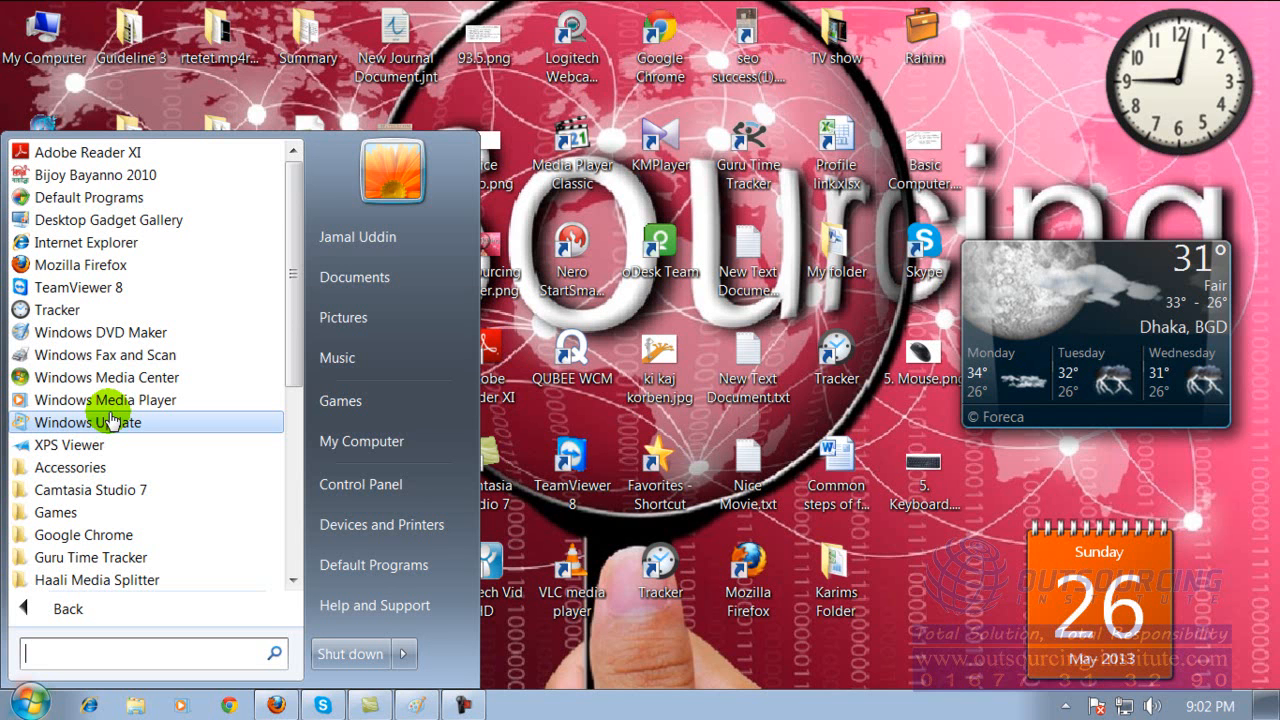
left_click(610, 399)
Launch Notepad from the Accessories and enter the text "alskdfalksda asjfalkdfs alsjdf;aldf".
left_click(42, 704)
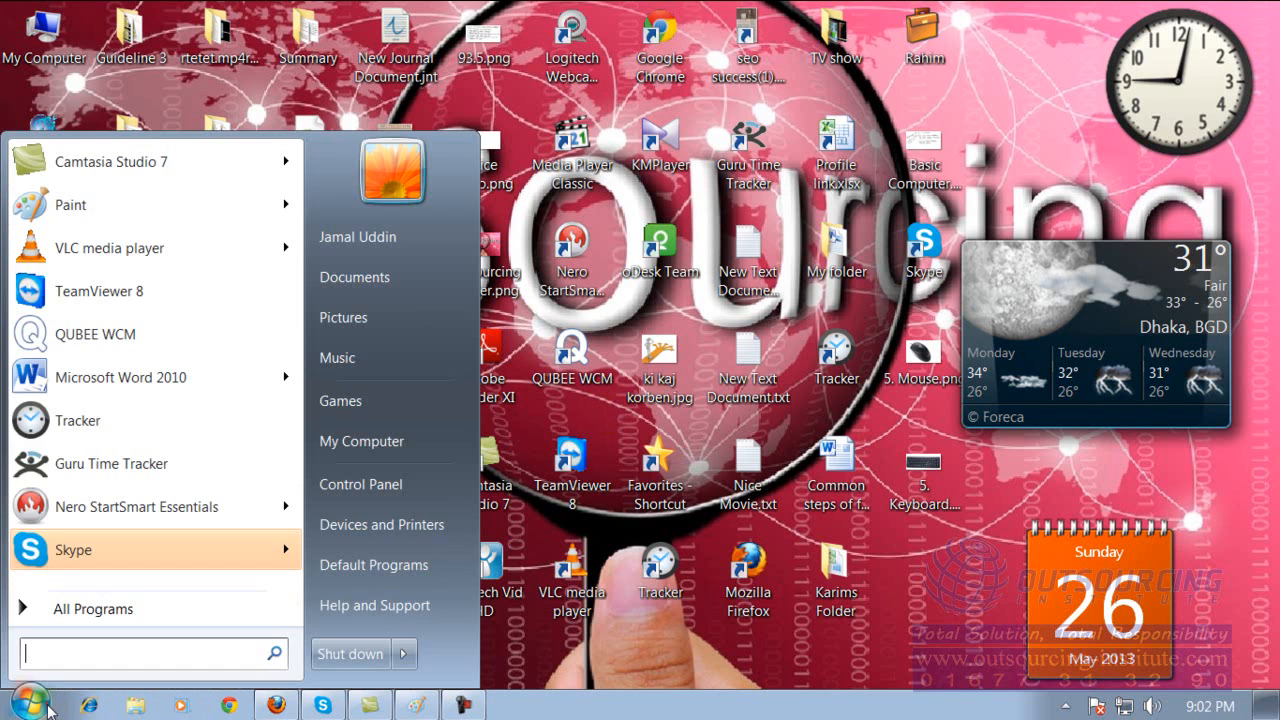
left_click(92, 609)
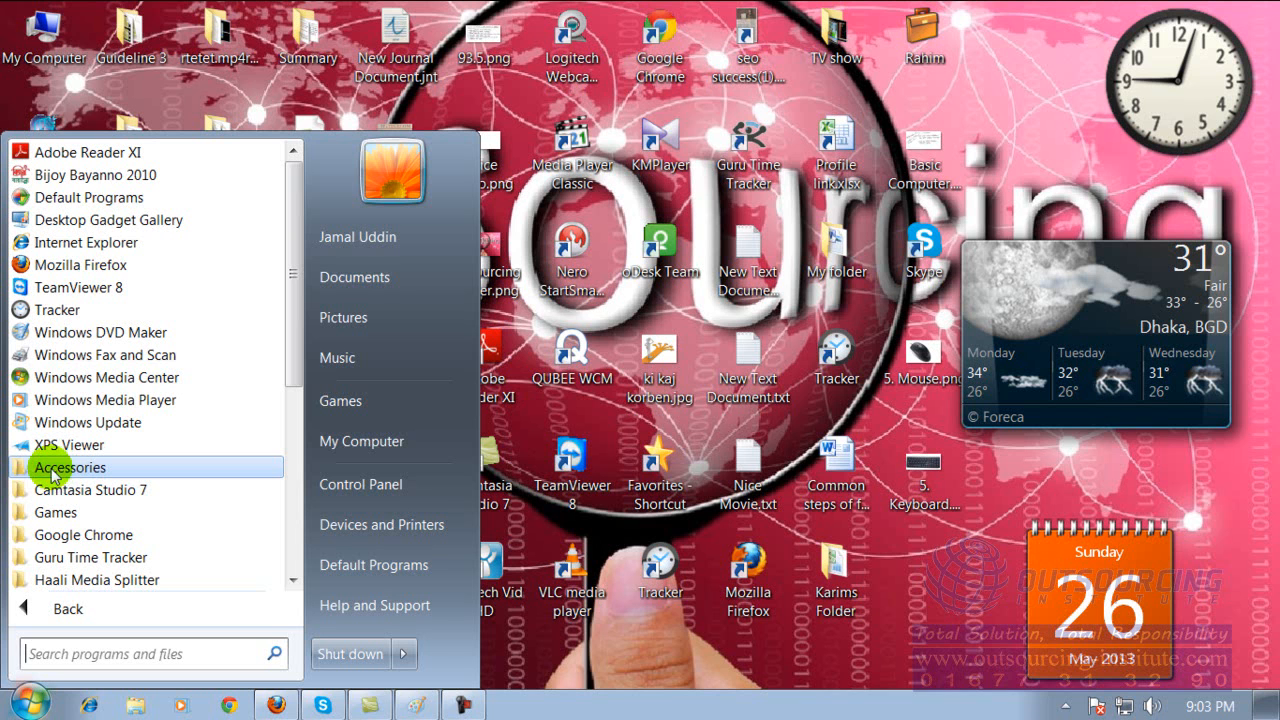
left_click(84, 467)
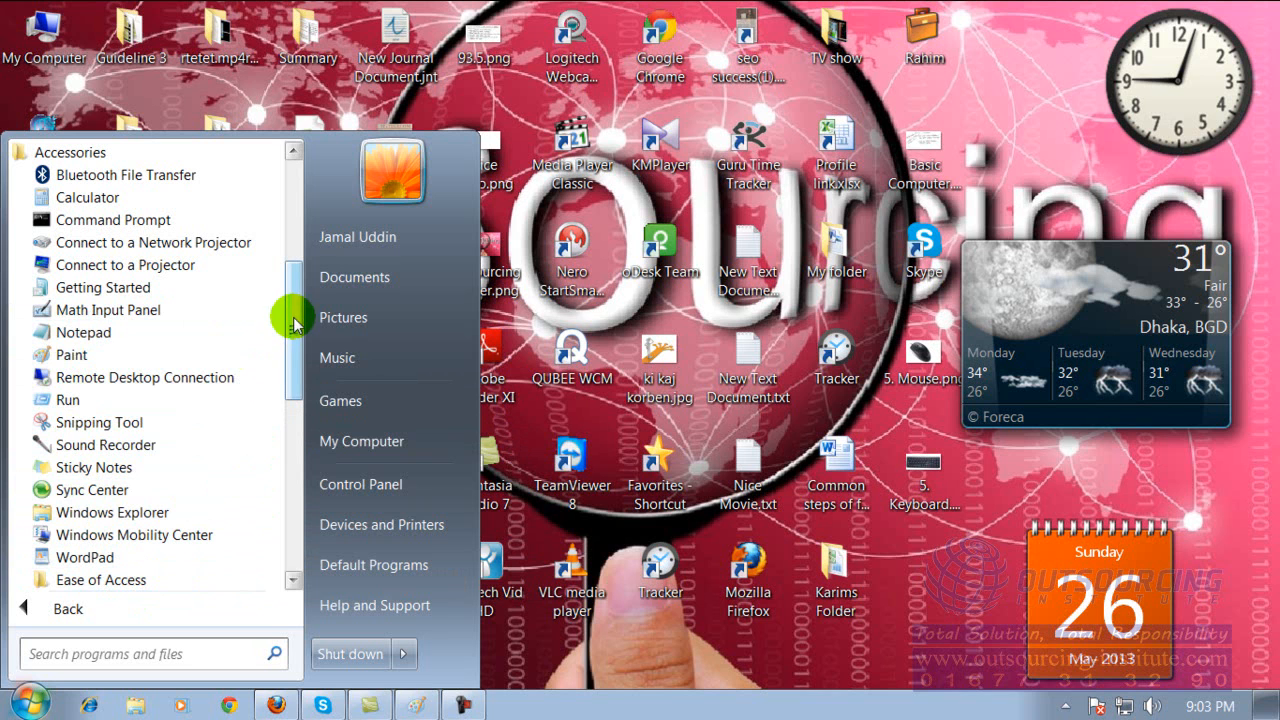
left_click(101, 339)
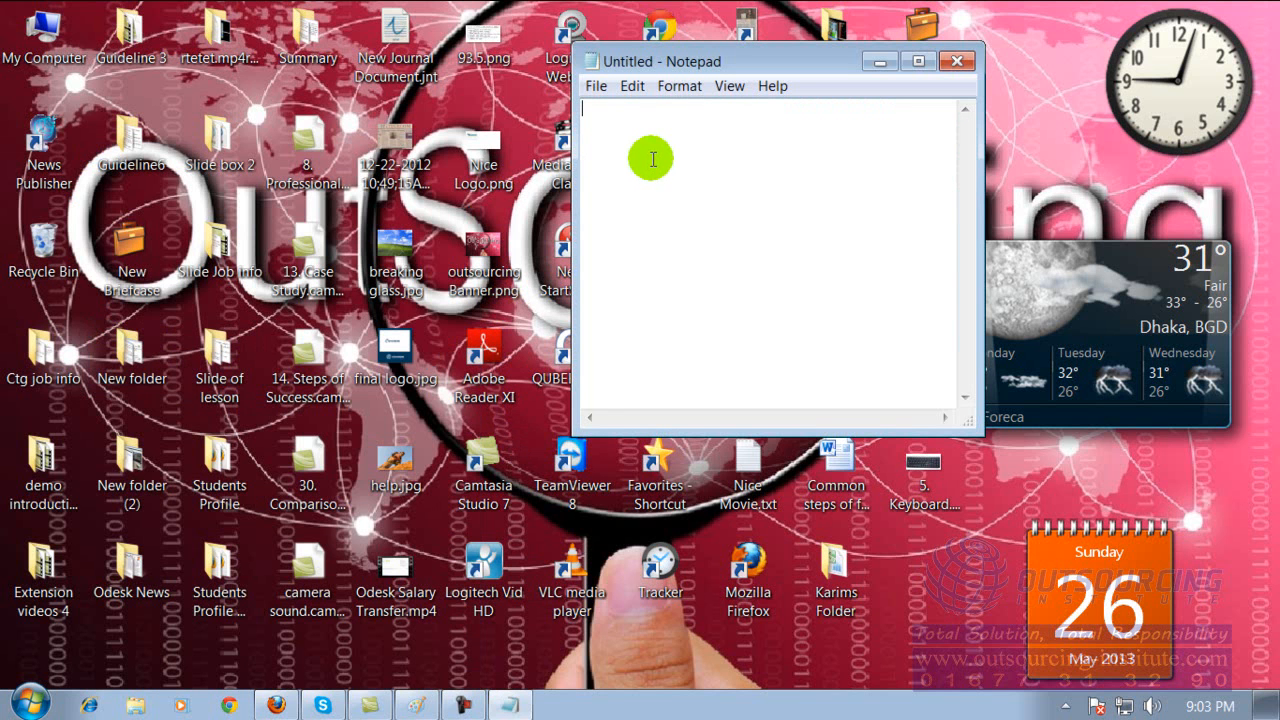
type("alskdfalksda asjfalkdfs alsjdf;aldf")
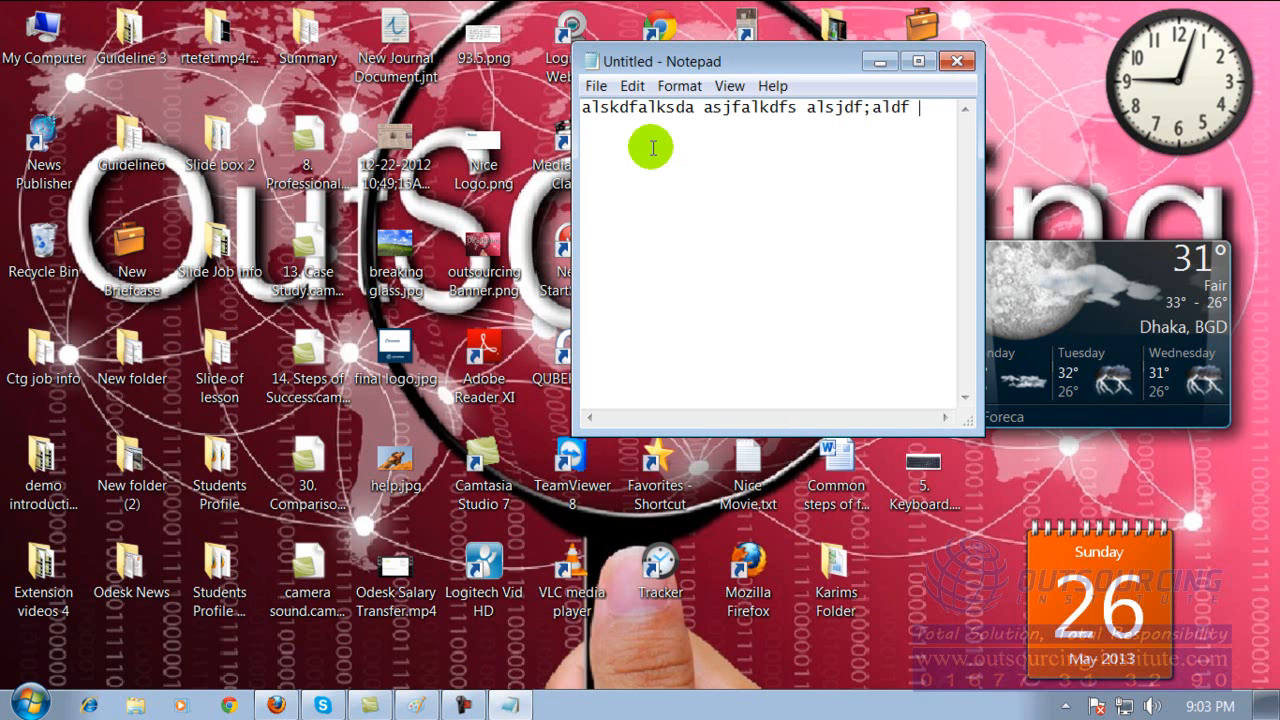
left_click(595, 86)
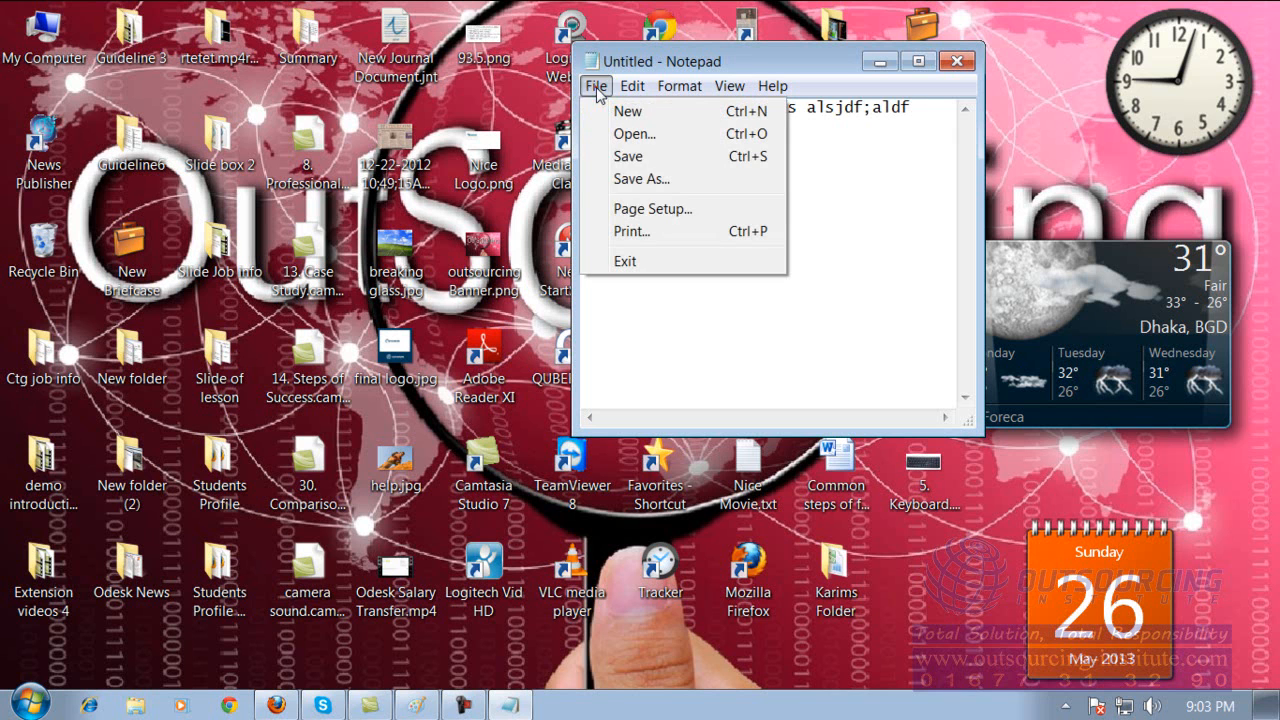
left_click(628, 157)
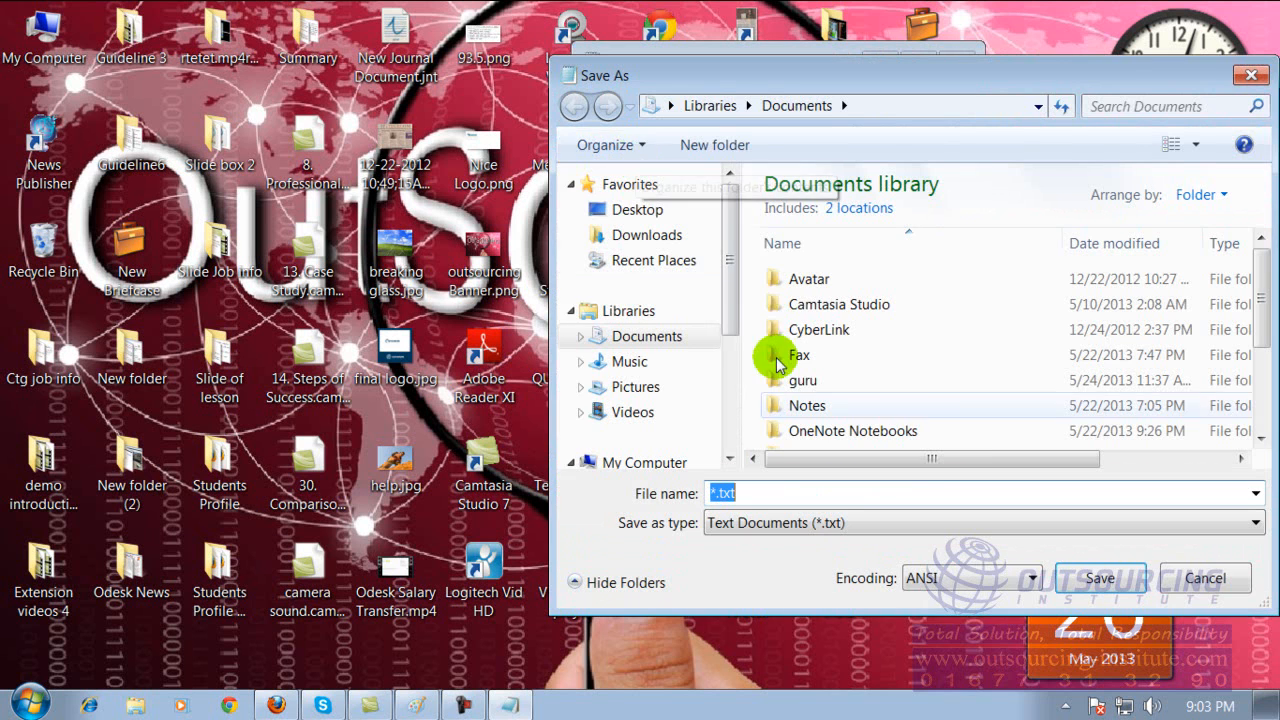
left_click(1200, 578)
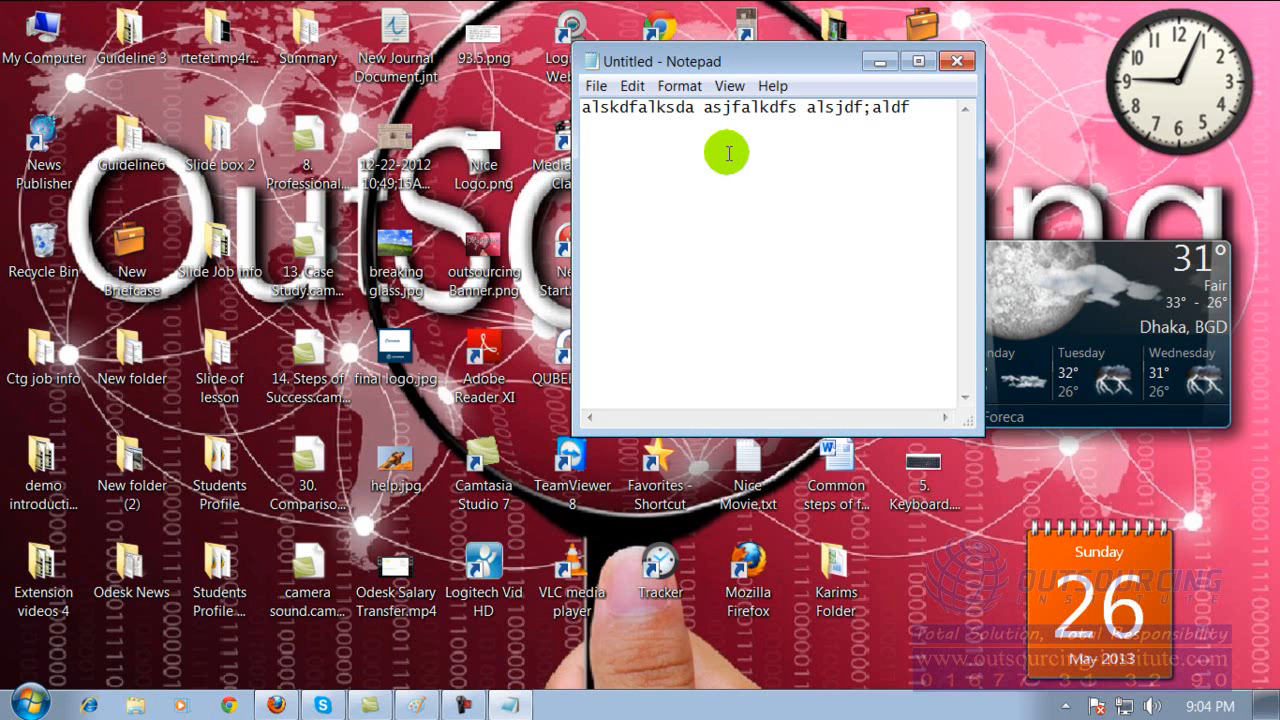
left_click(679, 86)
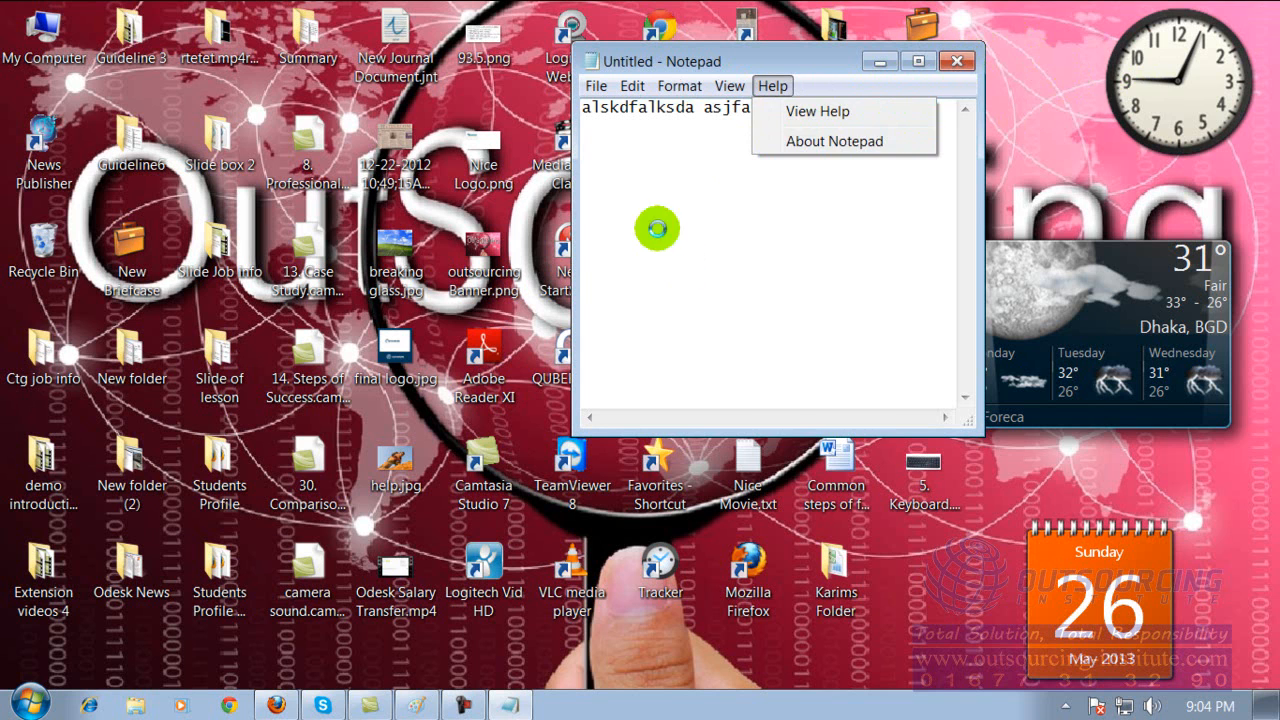
left_click(698, 155)
left_click(942, 128)
Append "sldkas;lkd" to the text line and start saving the document.
left_click(620, 174)
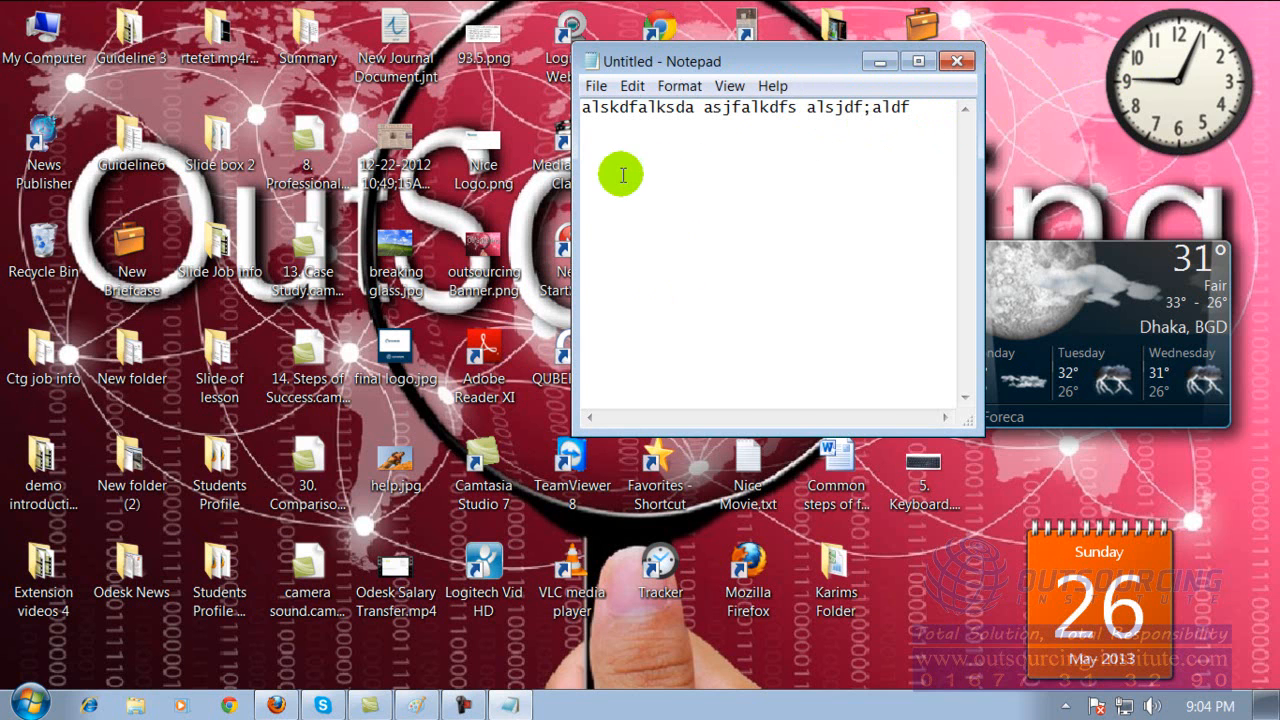
type("sldkas;lkd")
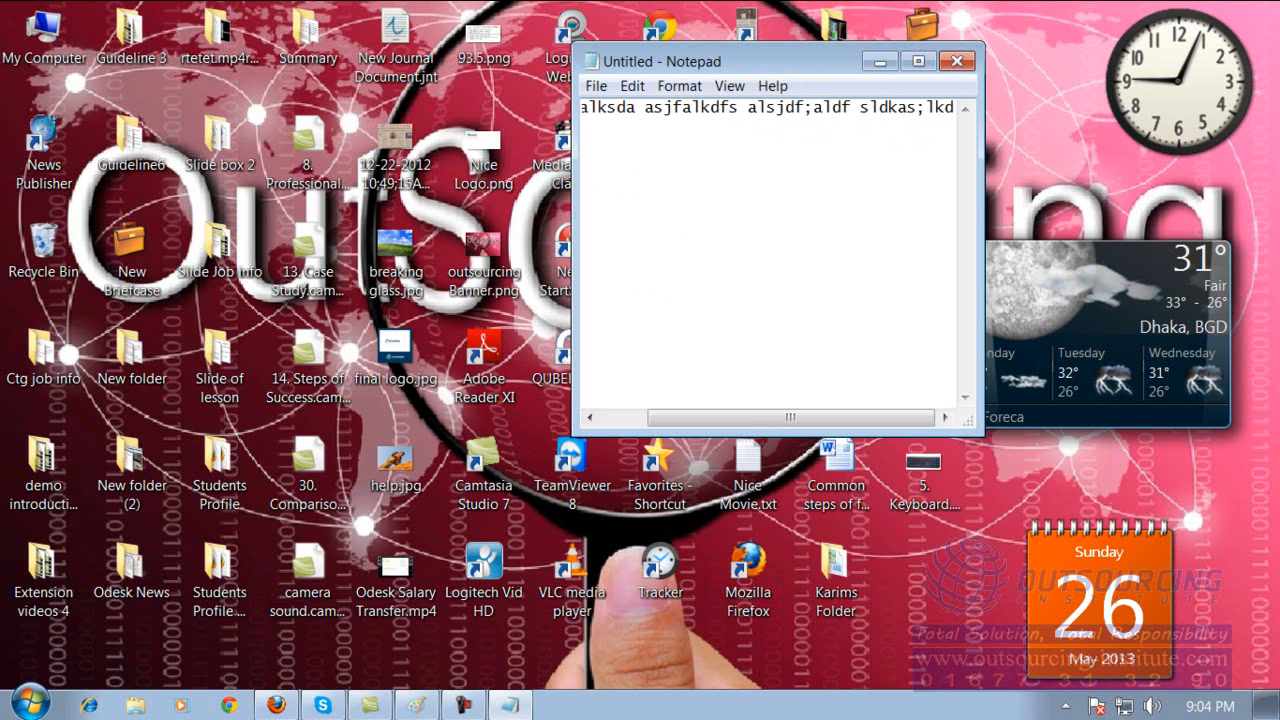
left_click(596, 87)
left_click(626, 158)
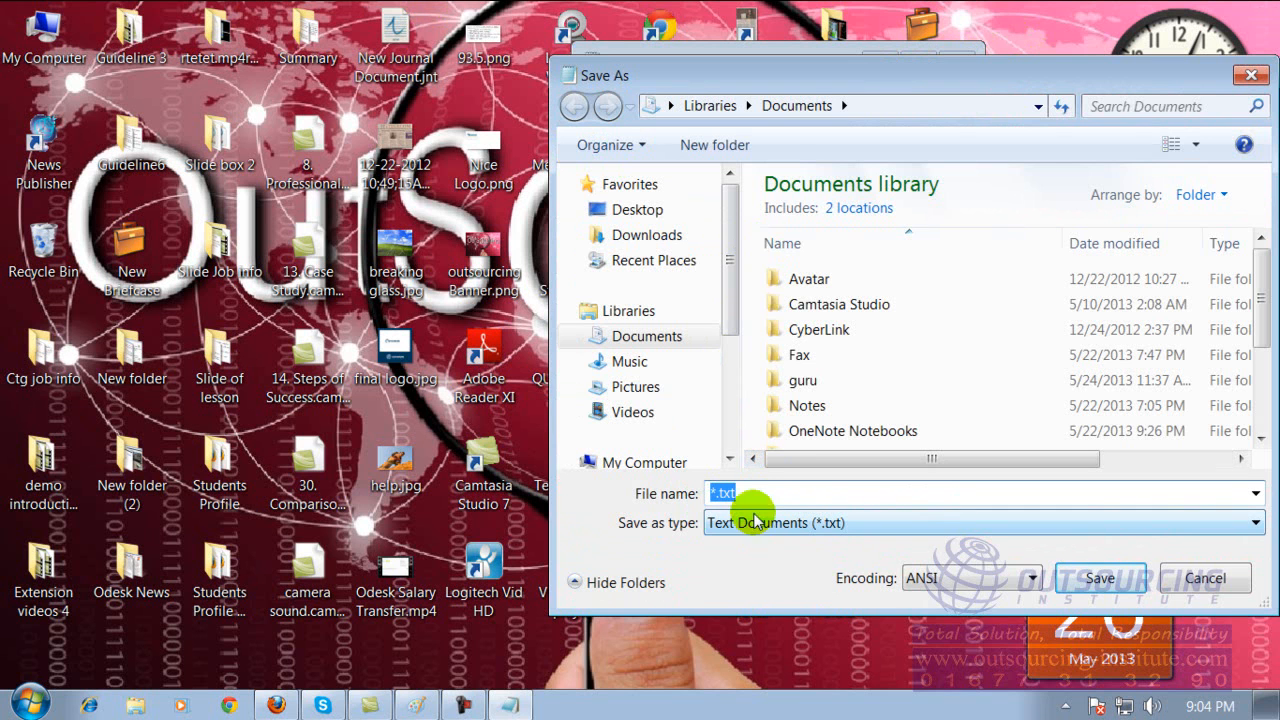
left_click_drag(800, 80, 610, 60)
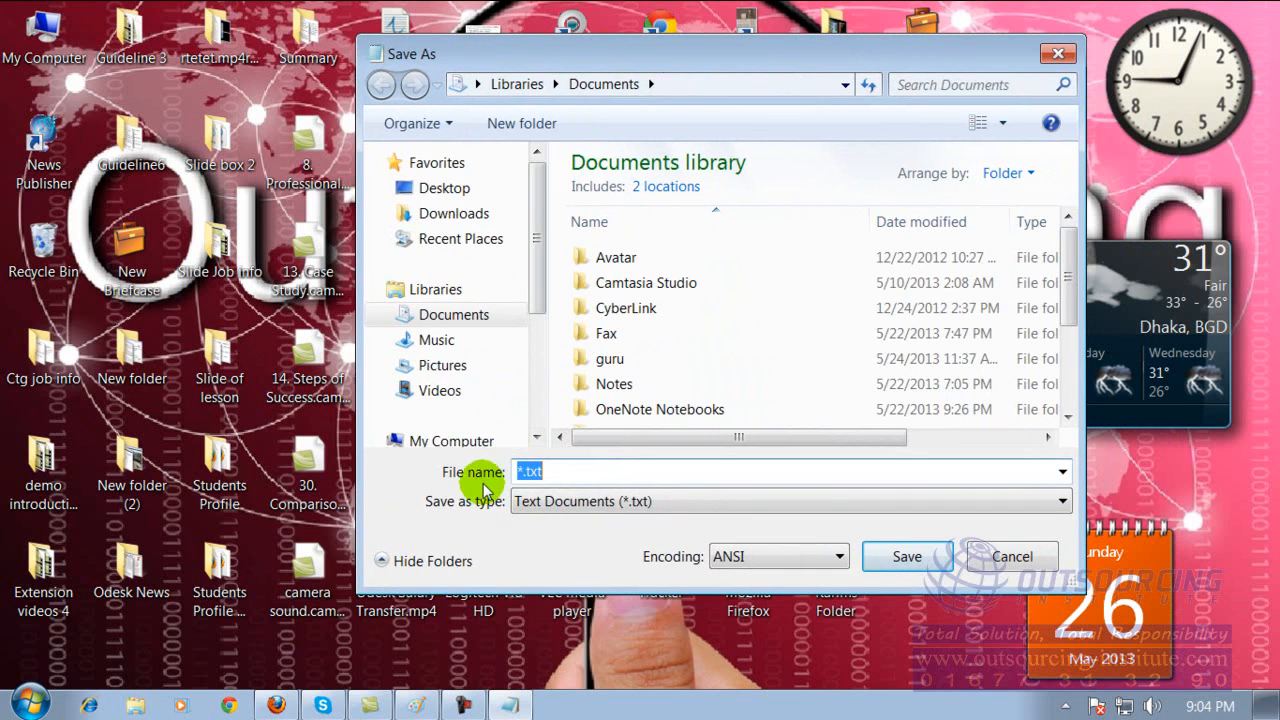
Replace the default file name with "my note" for the text document.
key("BackSpace")
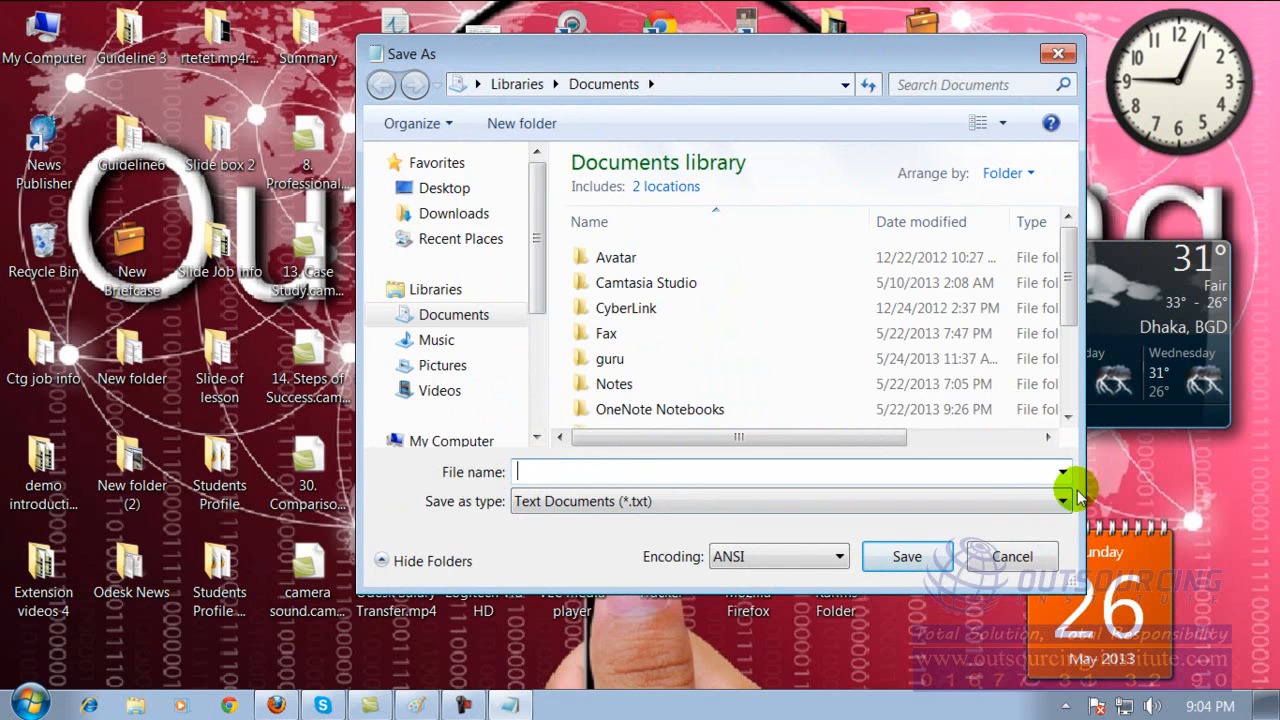
type("my")
key("BackSpace")
key("BackSpace")
type("am")
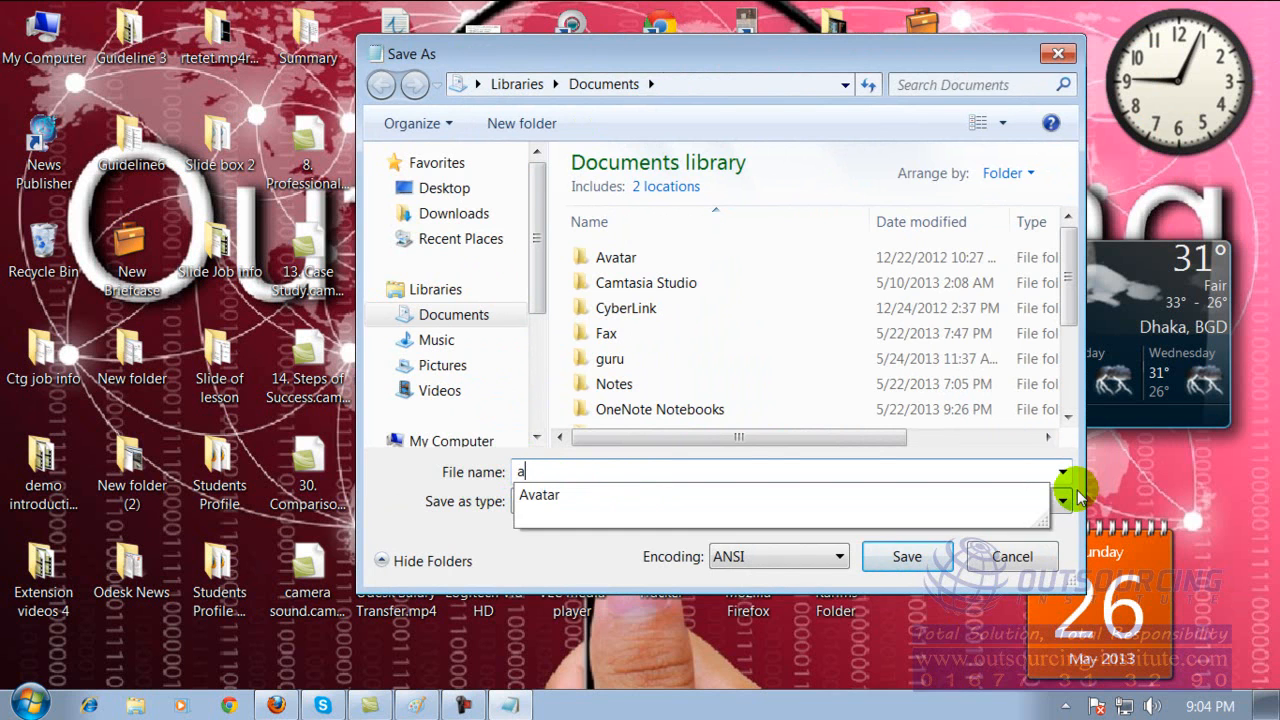
key("BackSpace")
key("BackSpace")
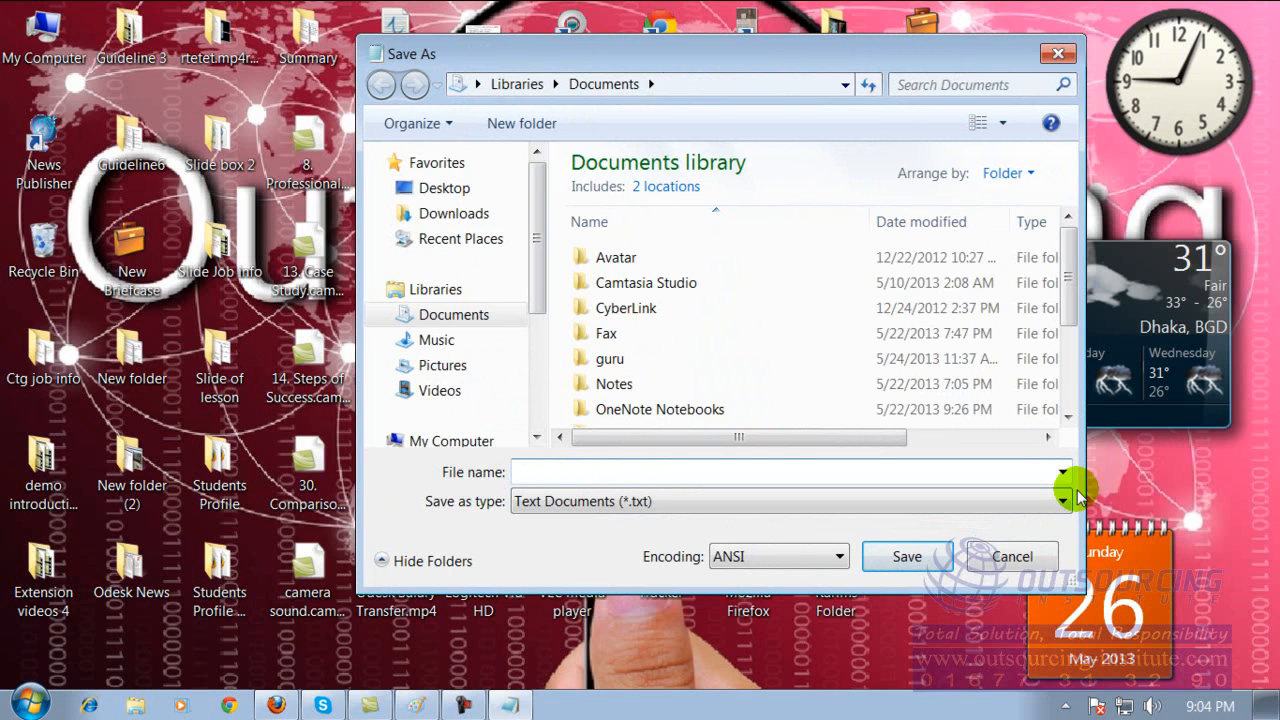
type("my note")
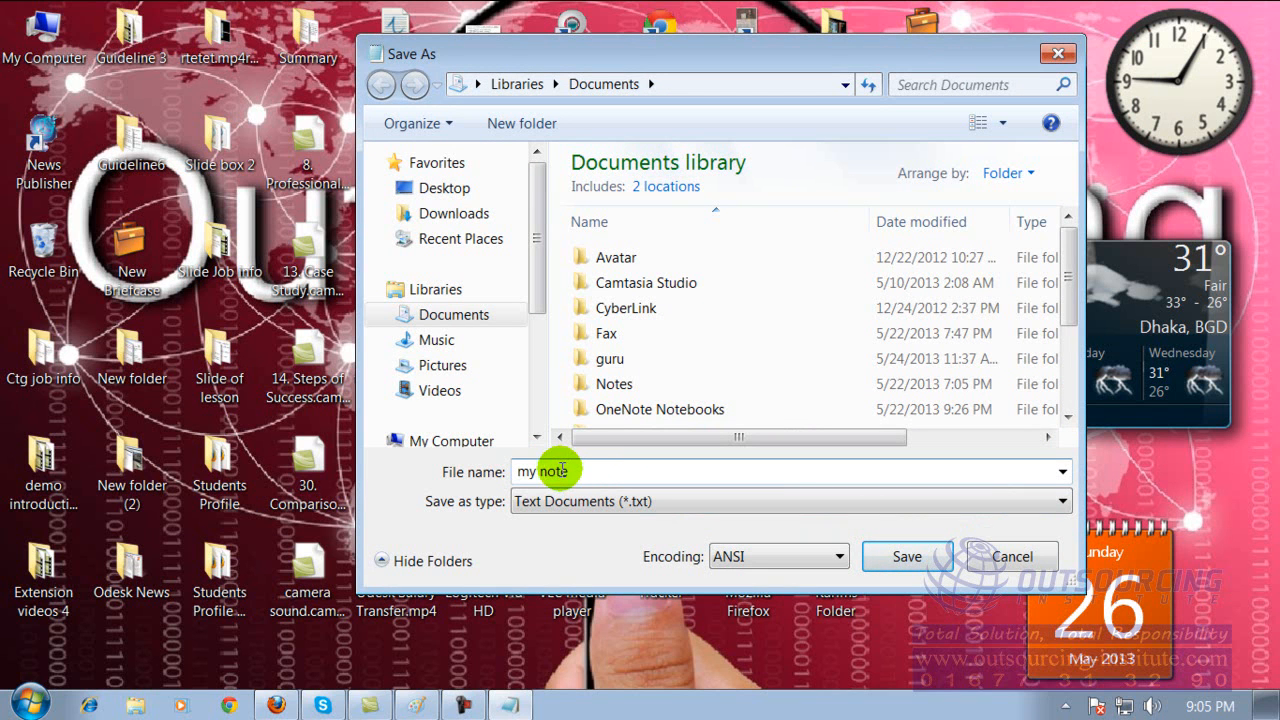
Choose the Desktop as the save location for the text document.
left_click(433, 191)
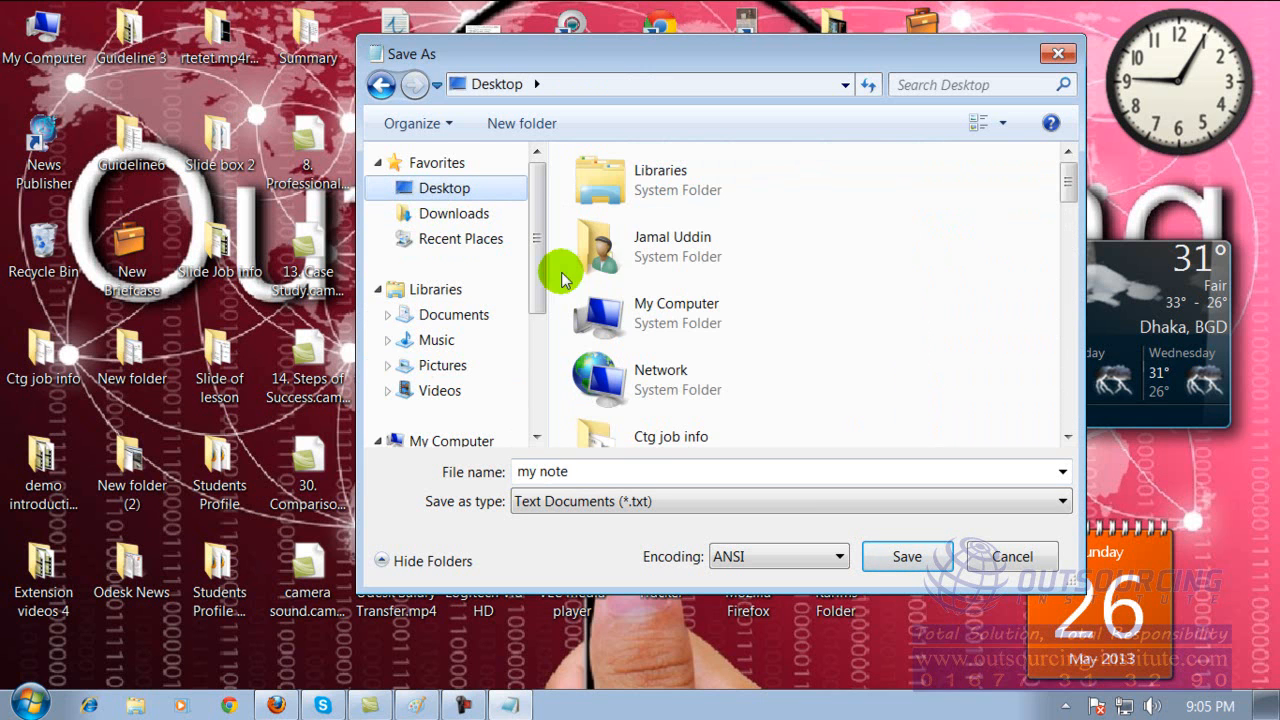
left_click(645, 475)
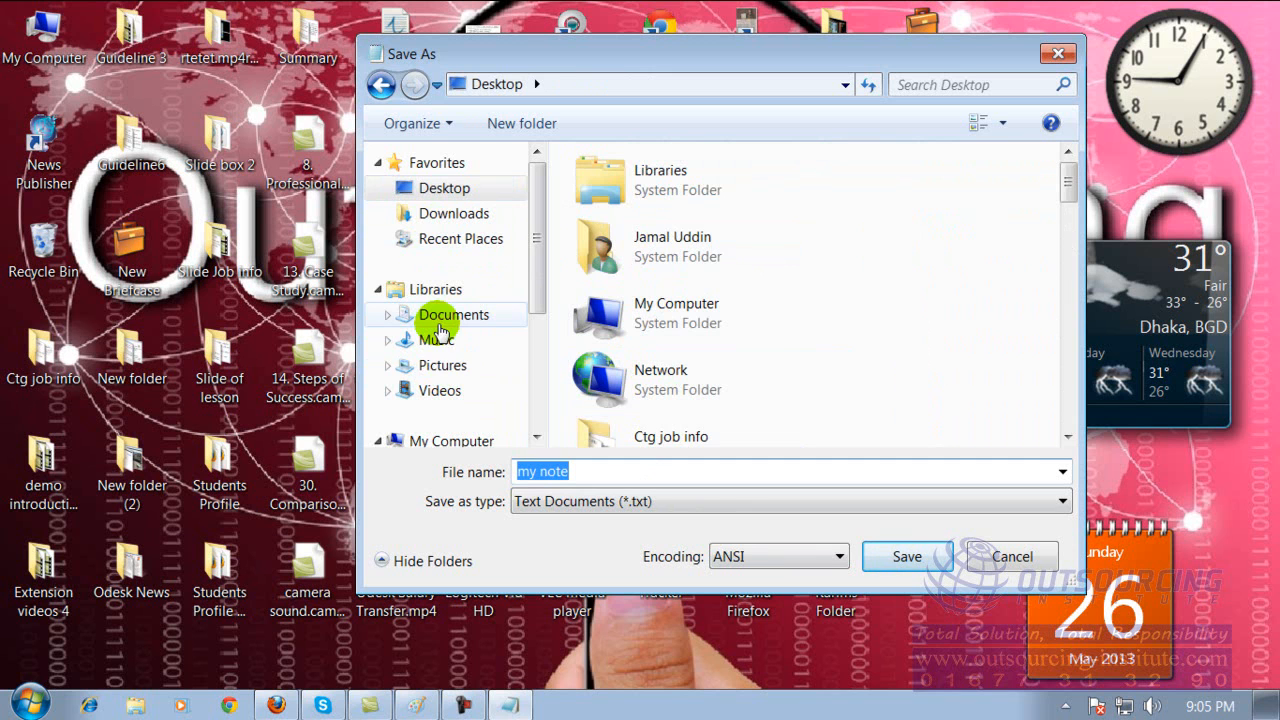
left_click_drag(538, 239, 538, 332)
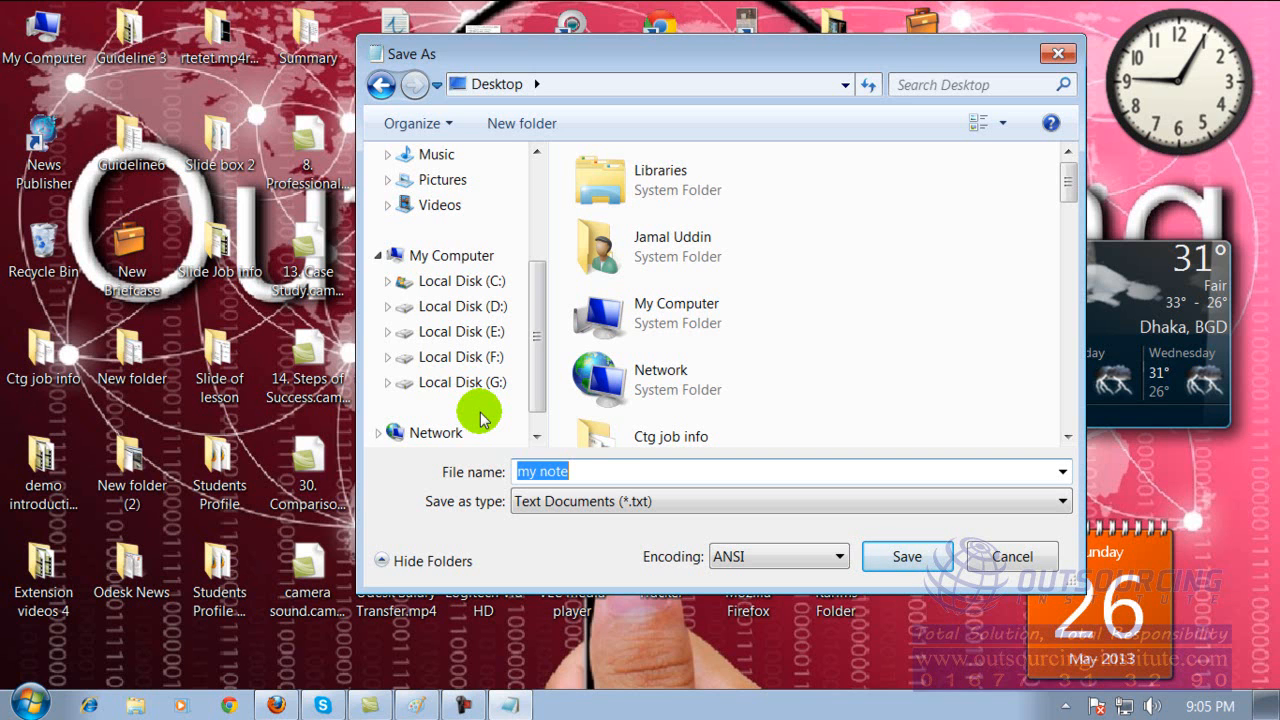
left_click(589, 471)
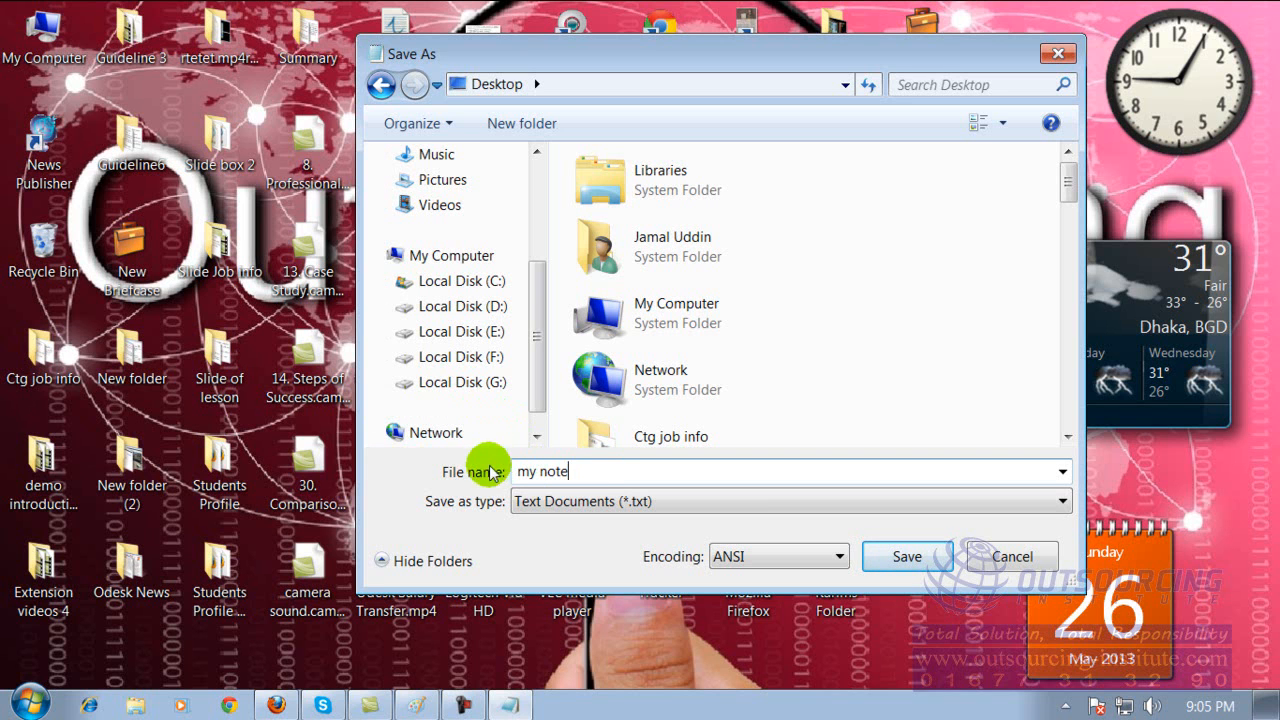
Set the save location to the Audio Editing Software folder inside Softwares on Local Disk (F:).
left_click(483, 357)
left_click(635, 471)
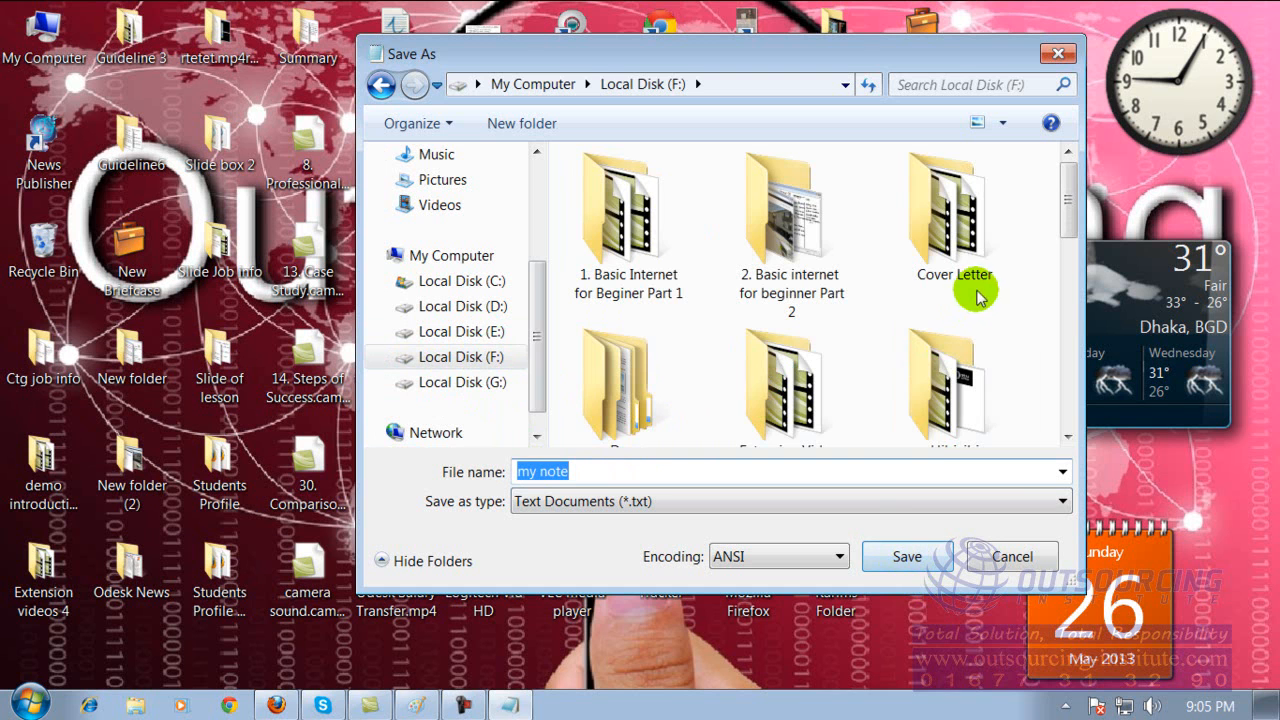
left_click_drag(1068, 205, 1066, 400)
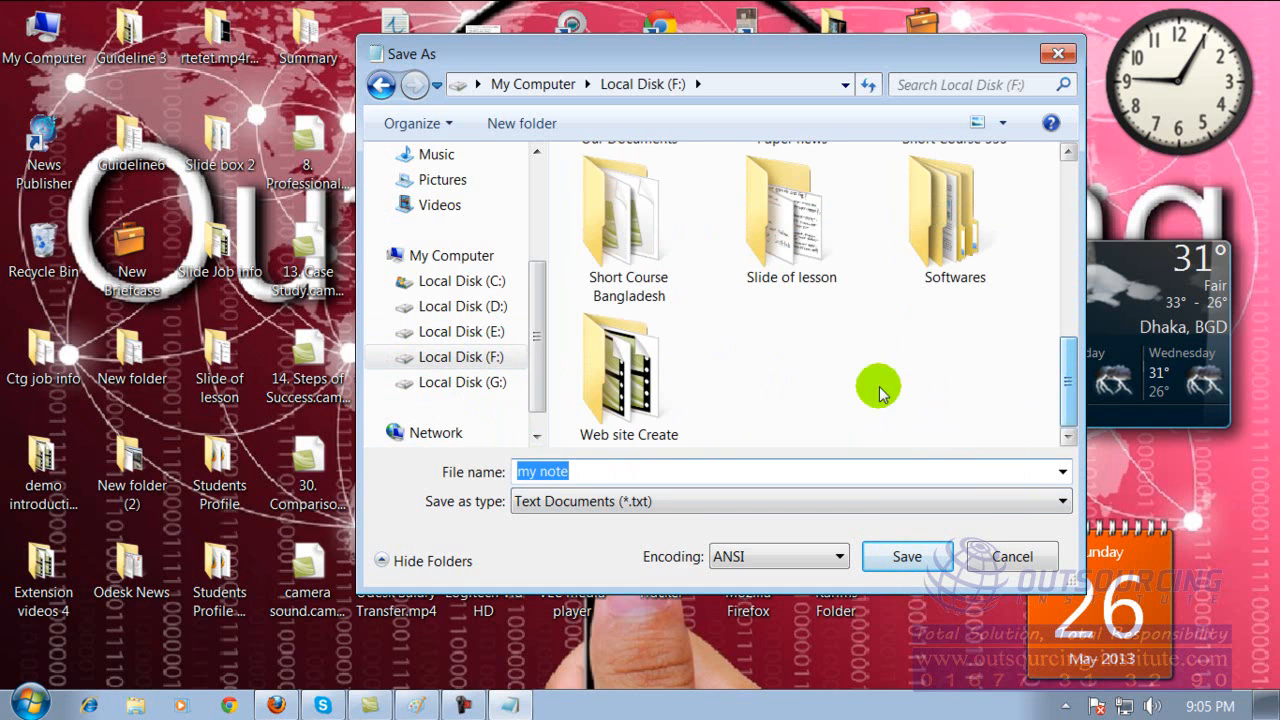
double_click(930, 228)
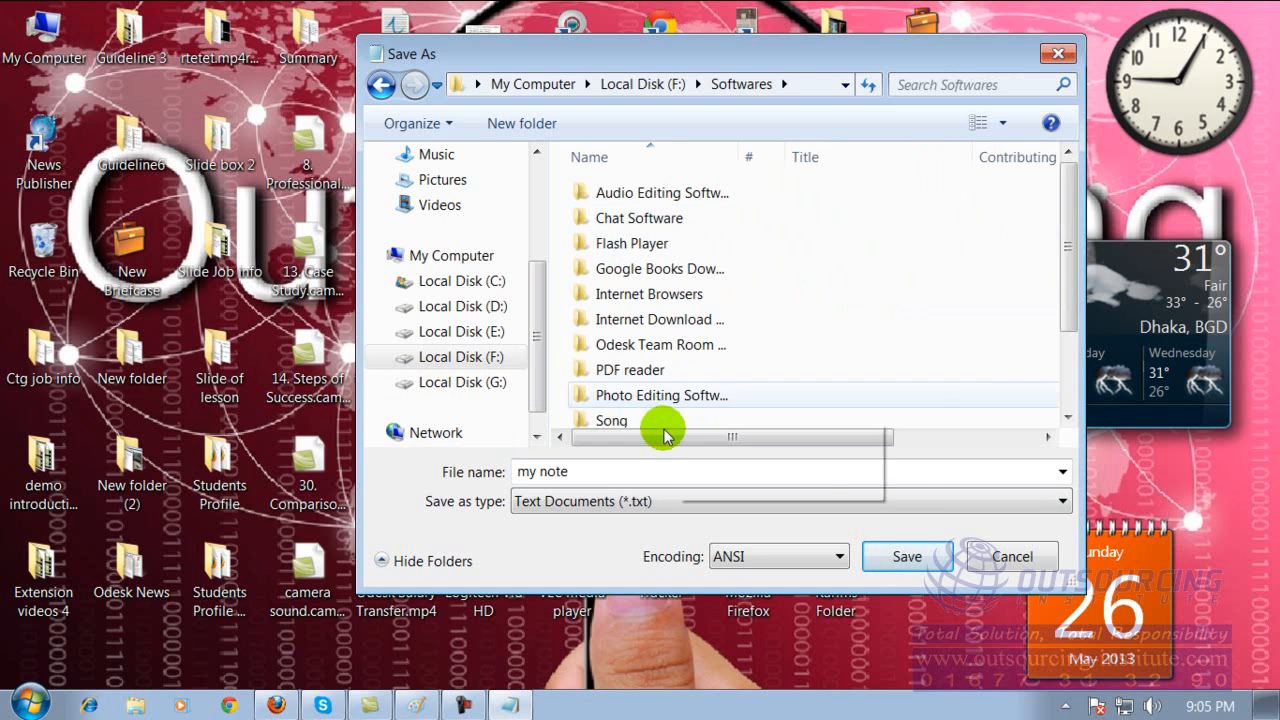
left_click(641, 479)
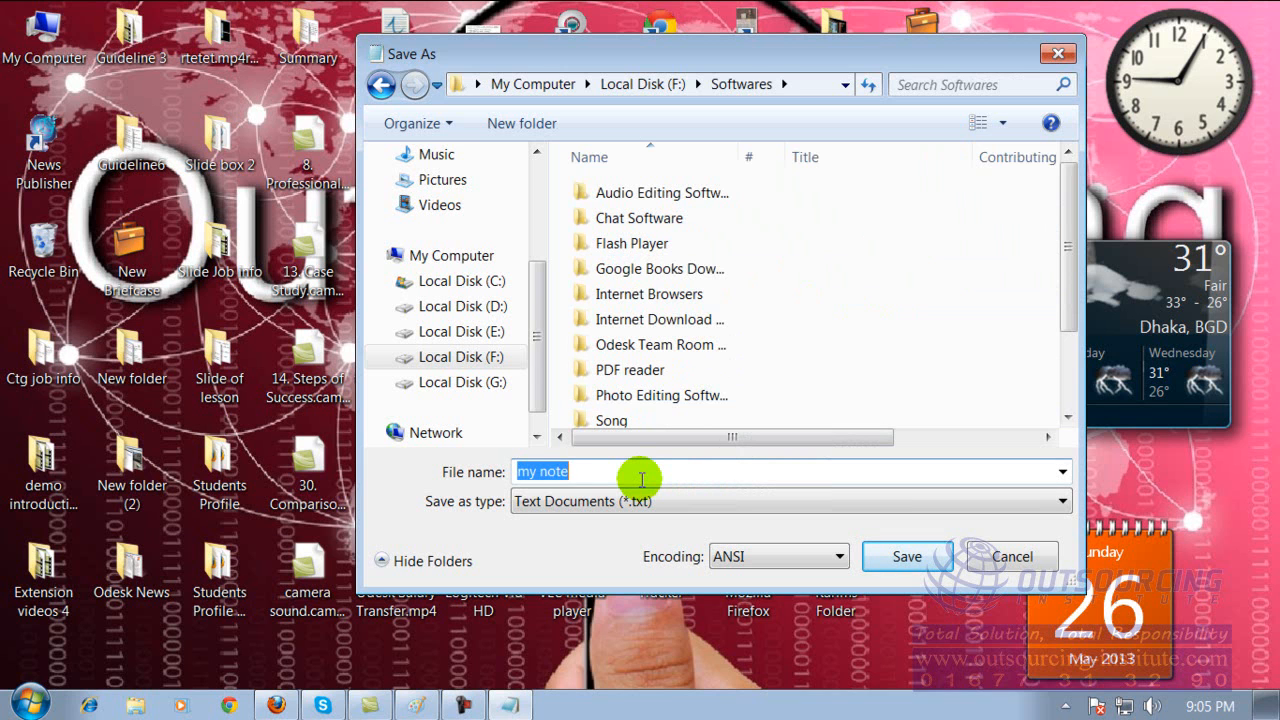
double_click(648, 196)
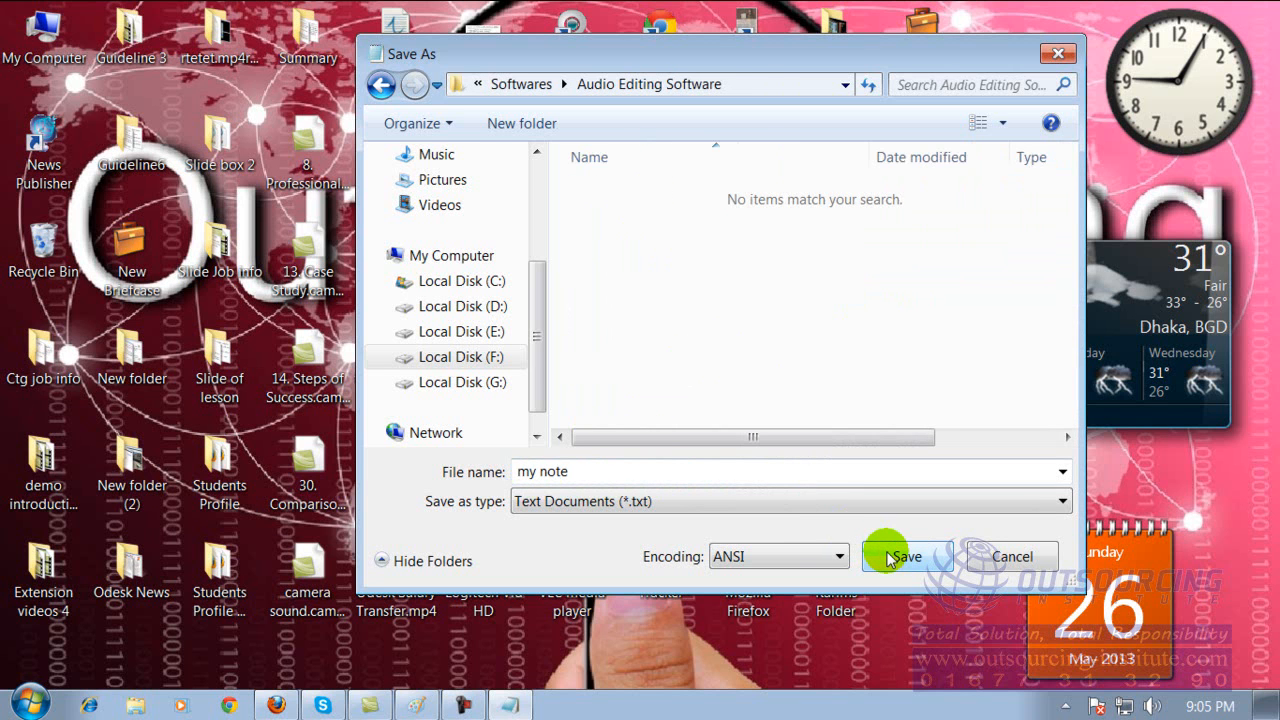
Change the save location to Desktop, save the text document as "my note" and close it.
double_click(712, 469)
left_click(651, 470)
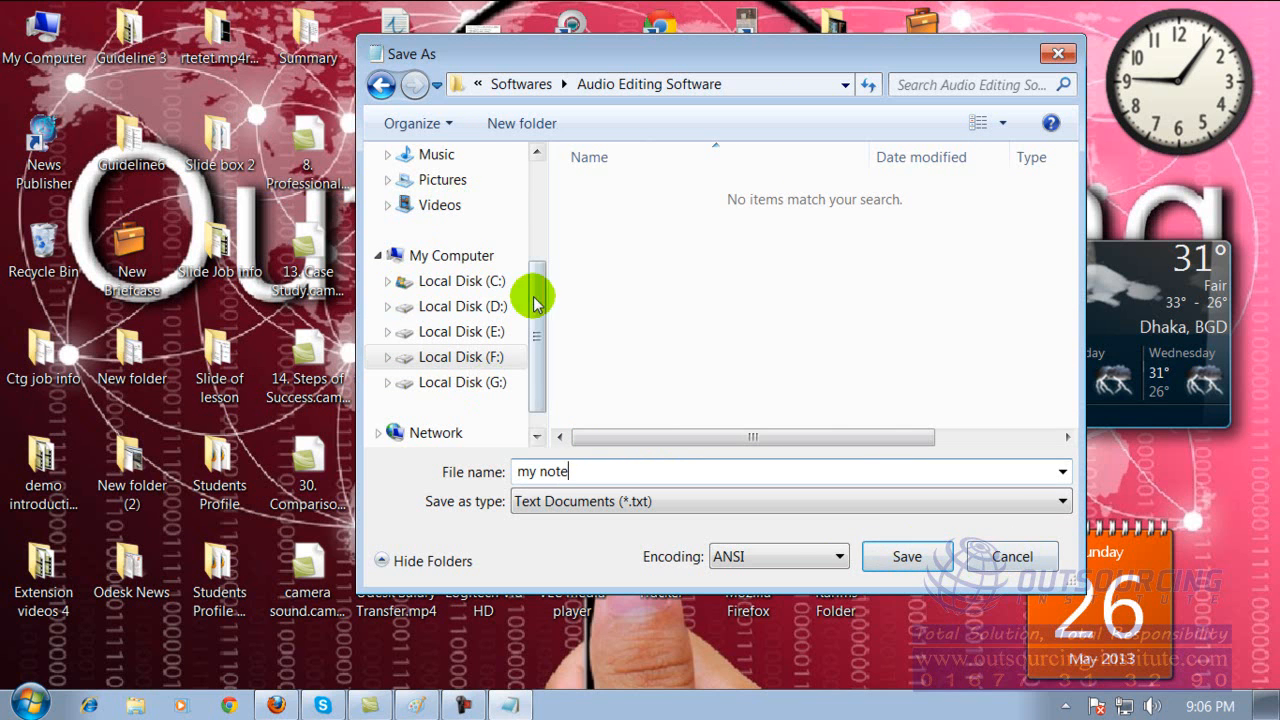
left_click_drag(536, 284, 529, 163)
left_click(433, 188)
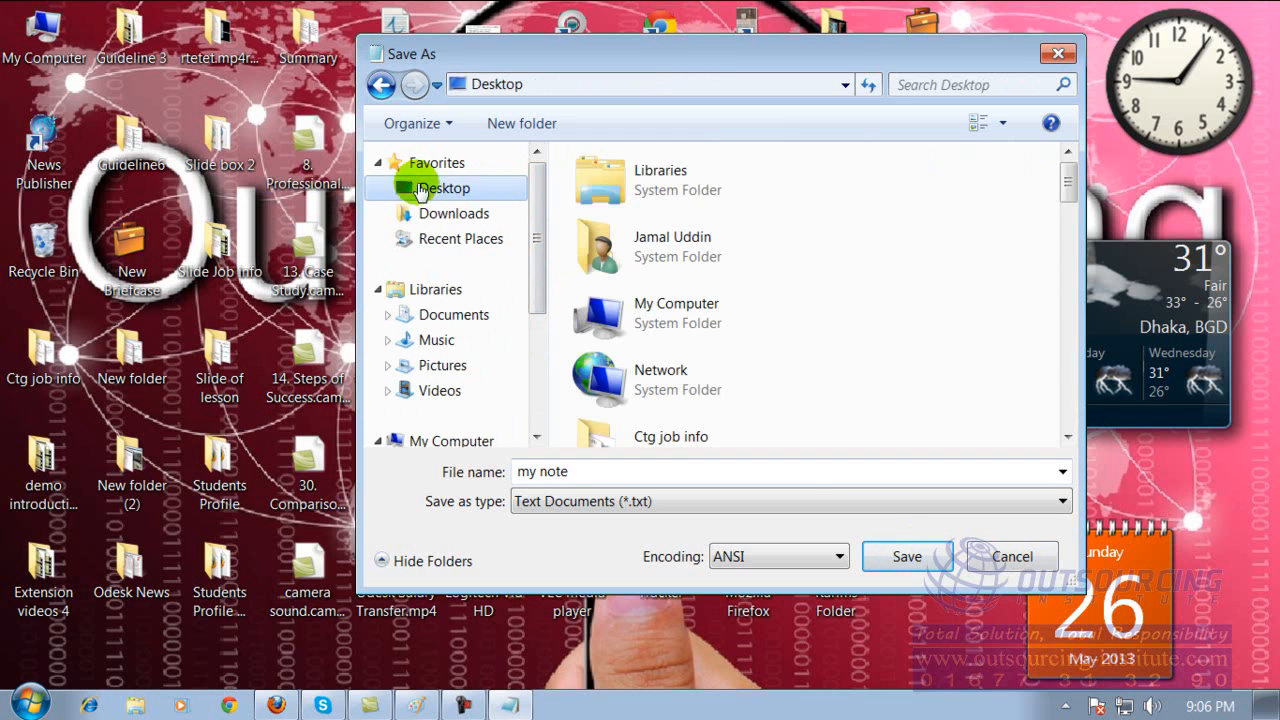
left_click(680, 466)
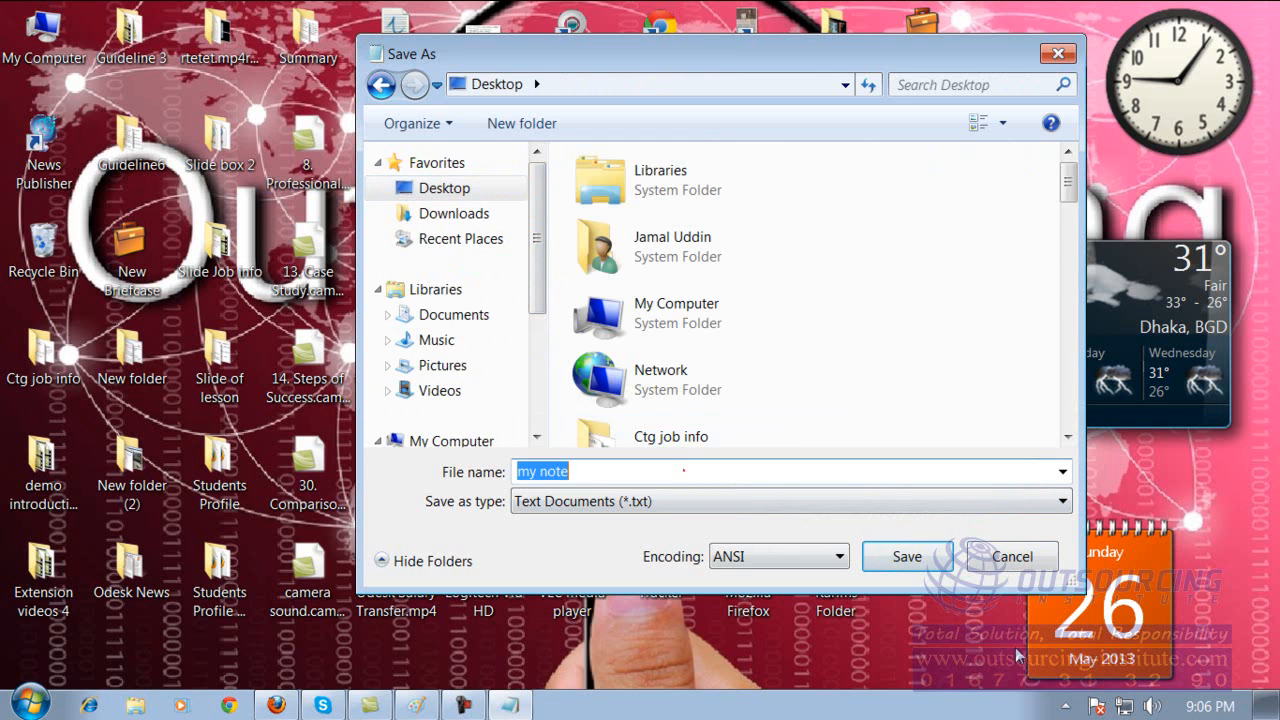
left_click(907, 556)
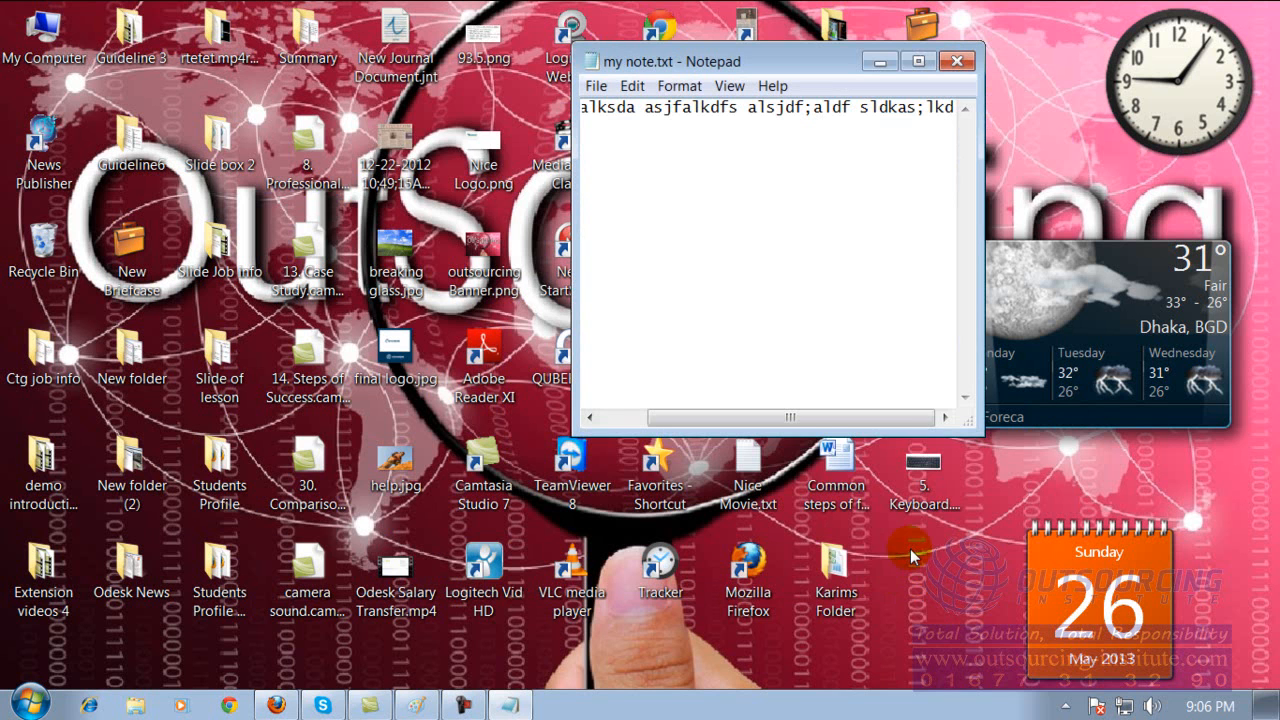
left_click(956, 61)
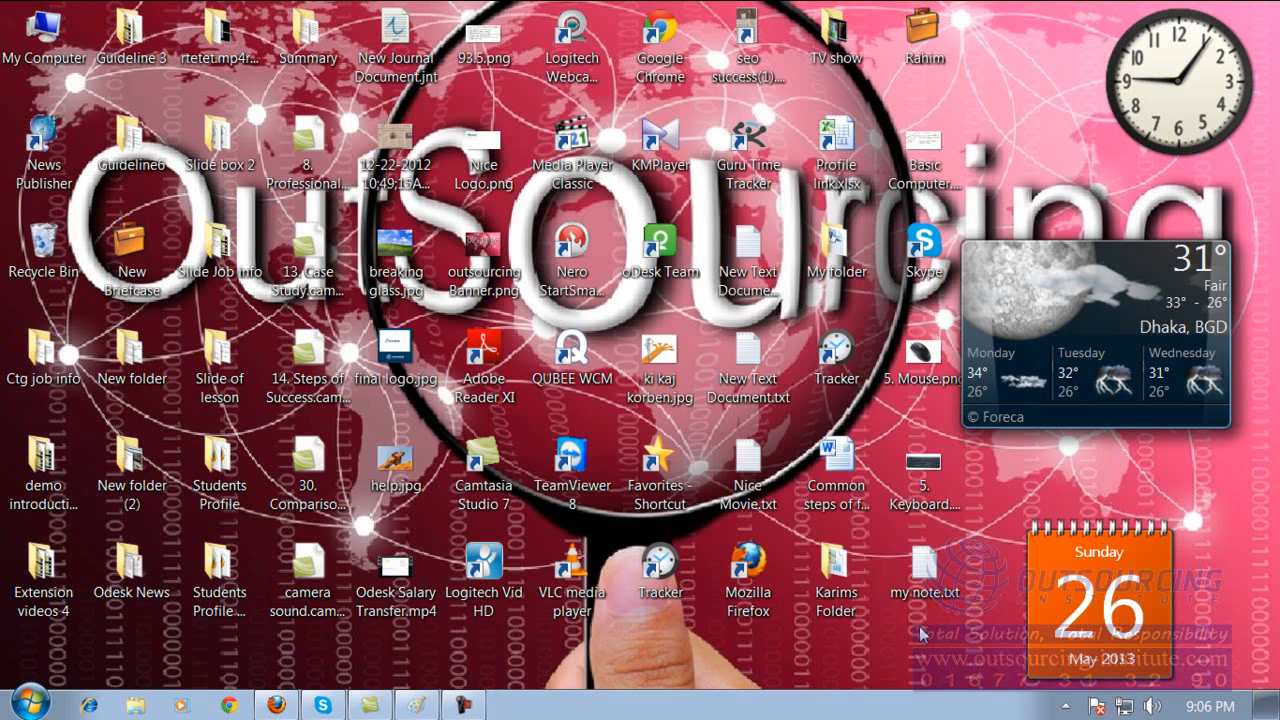
Reopen my note.txt from the desktop to check its saved text and close it again.
left_click(925, 578)
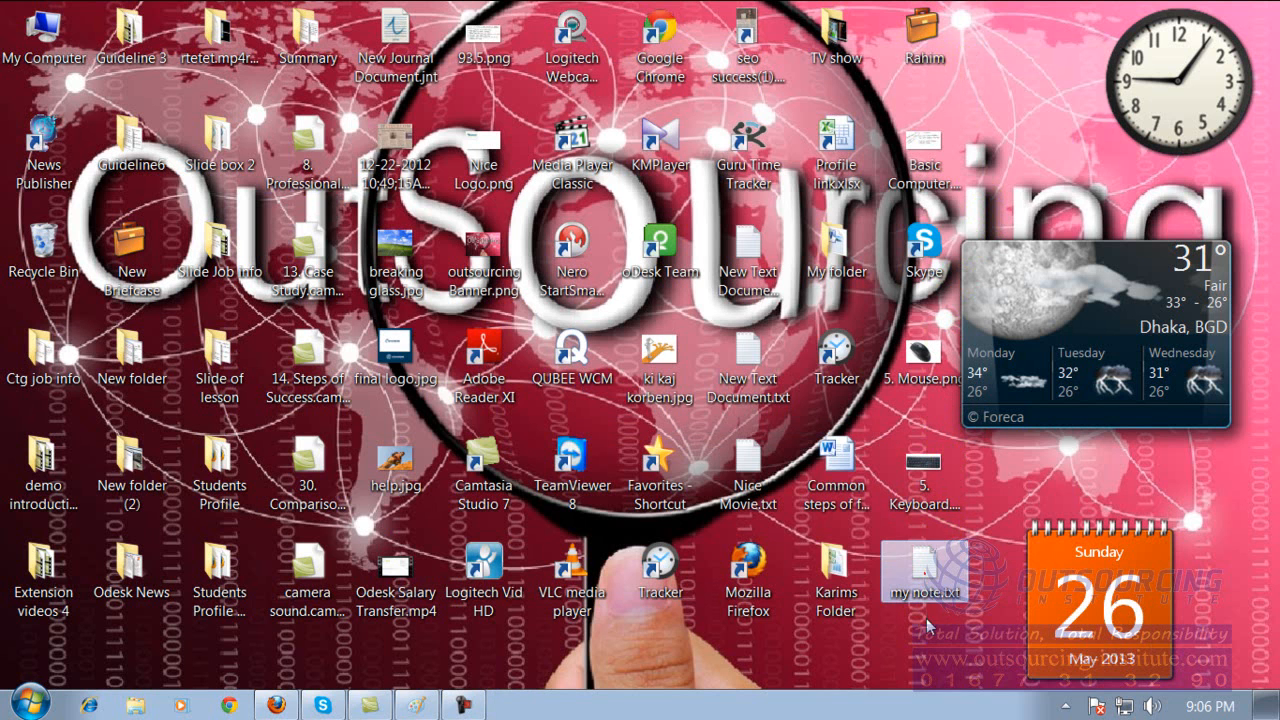
double_click(928, 568)
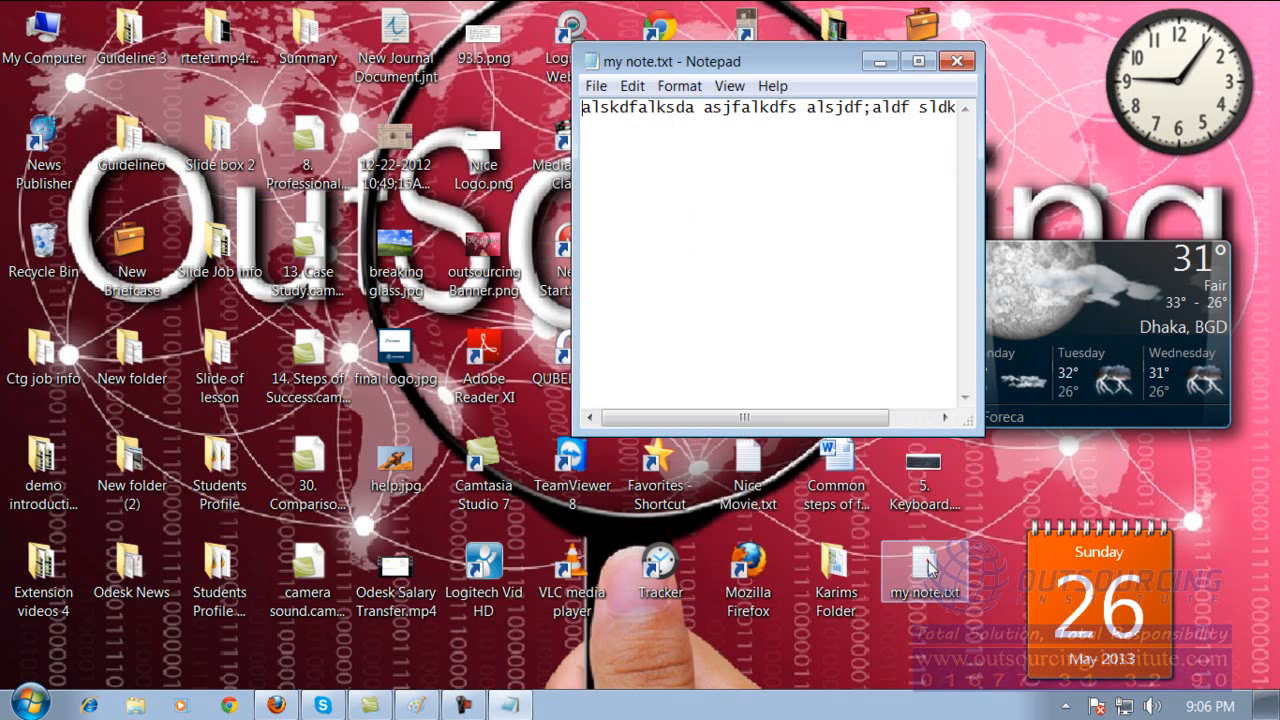
left_click(958, 64)
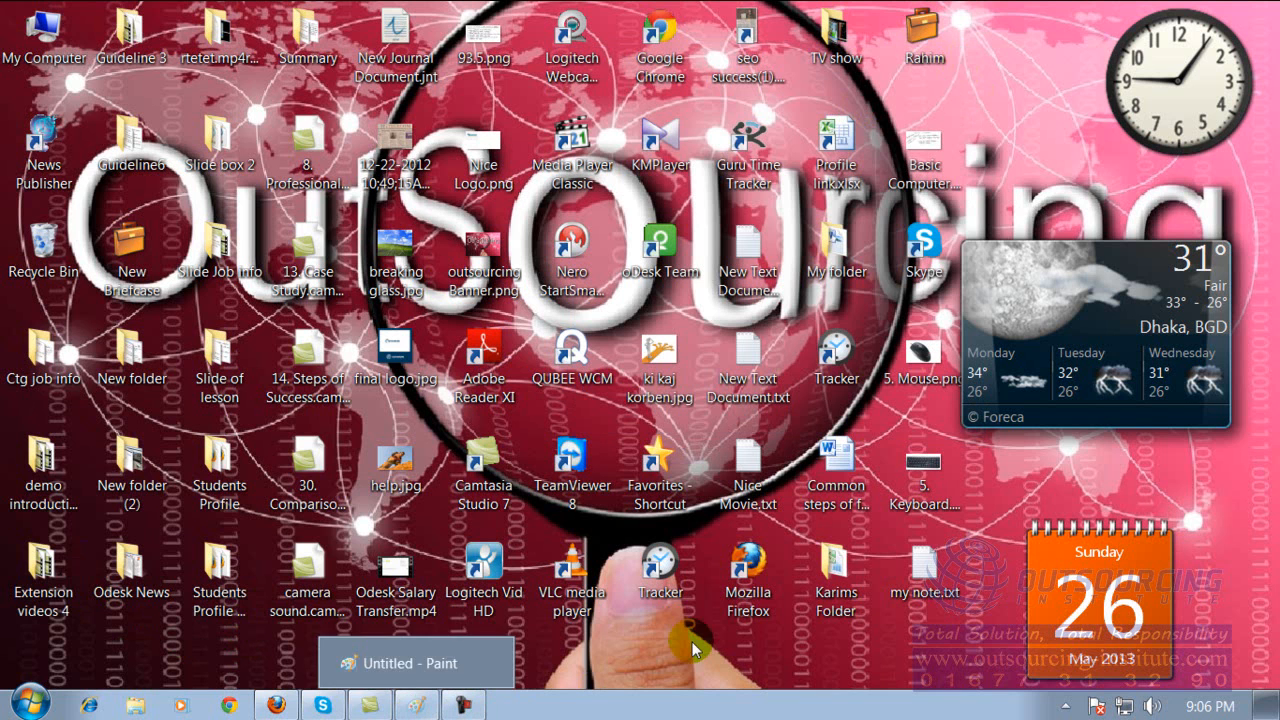
Launch Paint from the Accessories group of the installed programs.
left_click(30, 704)
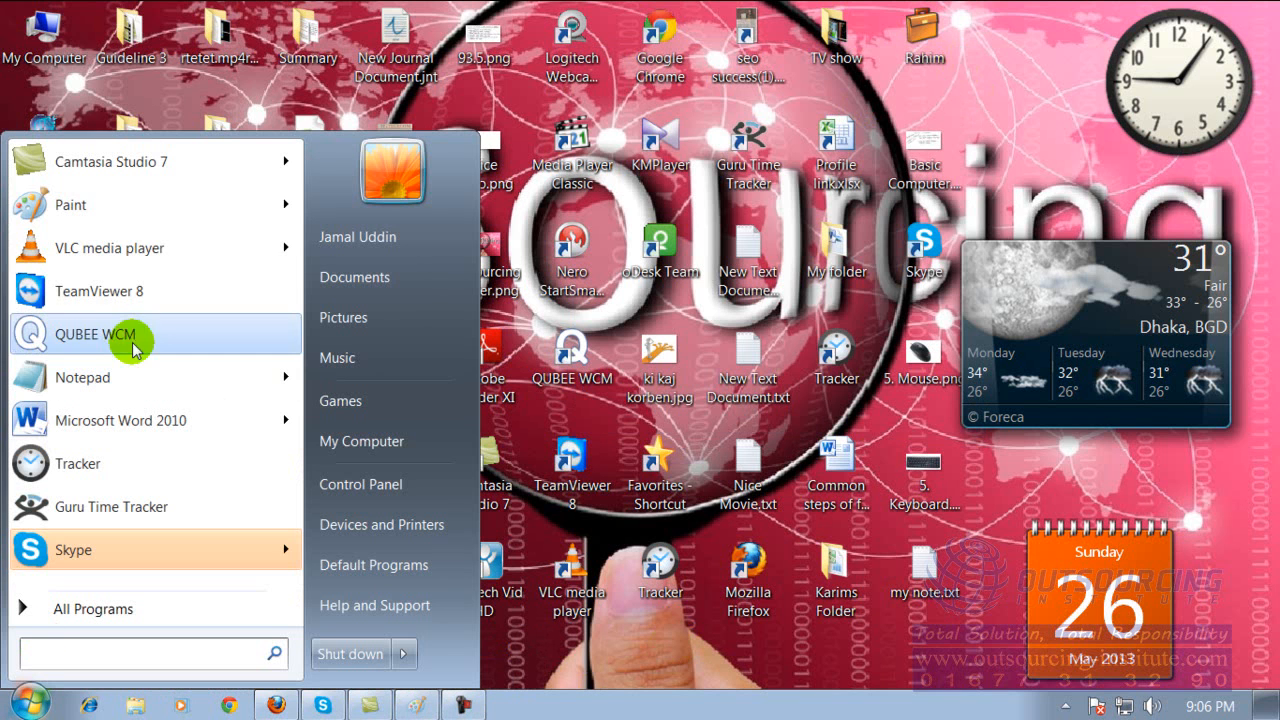
left_click(100, 614)
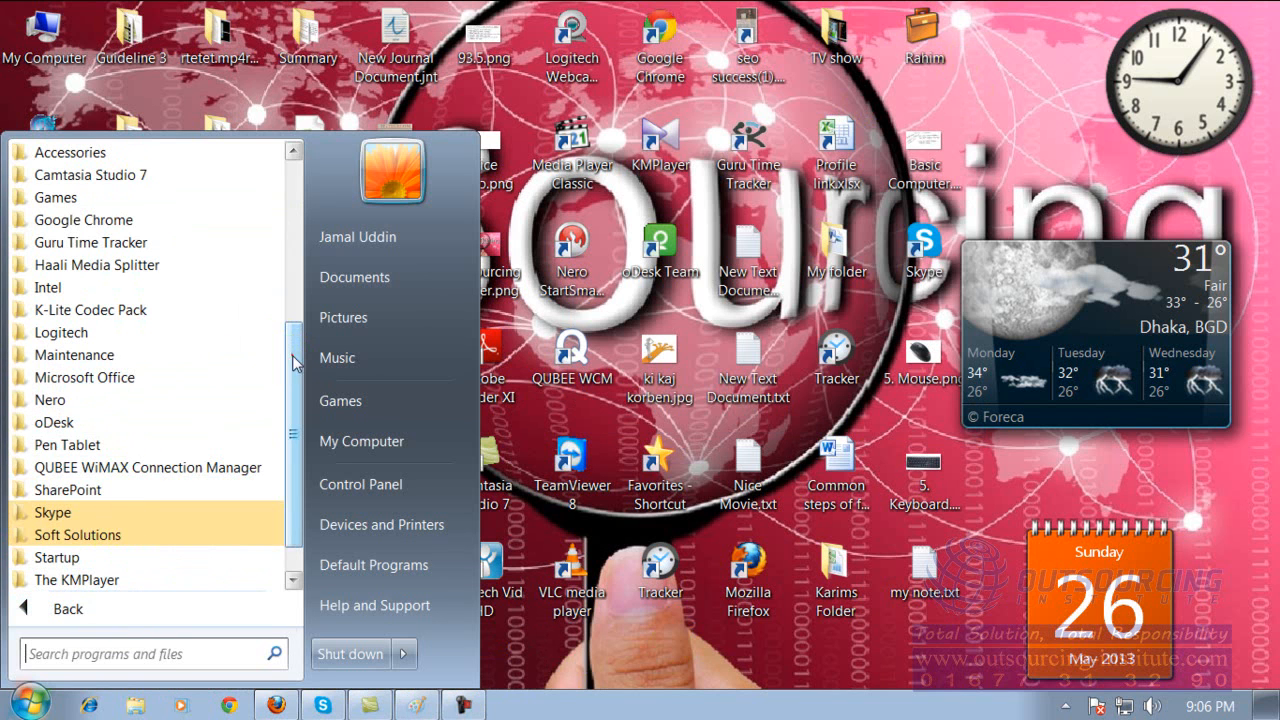
left_click_drag(295, 362, 286, 329)
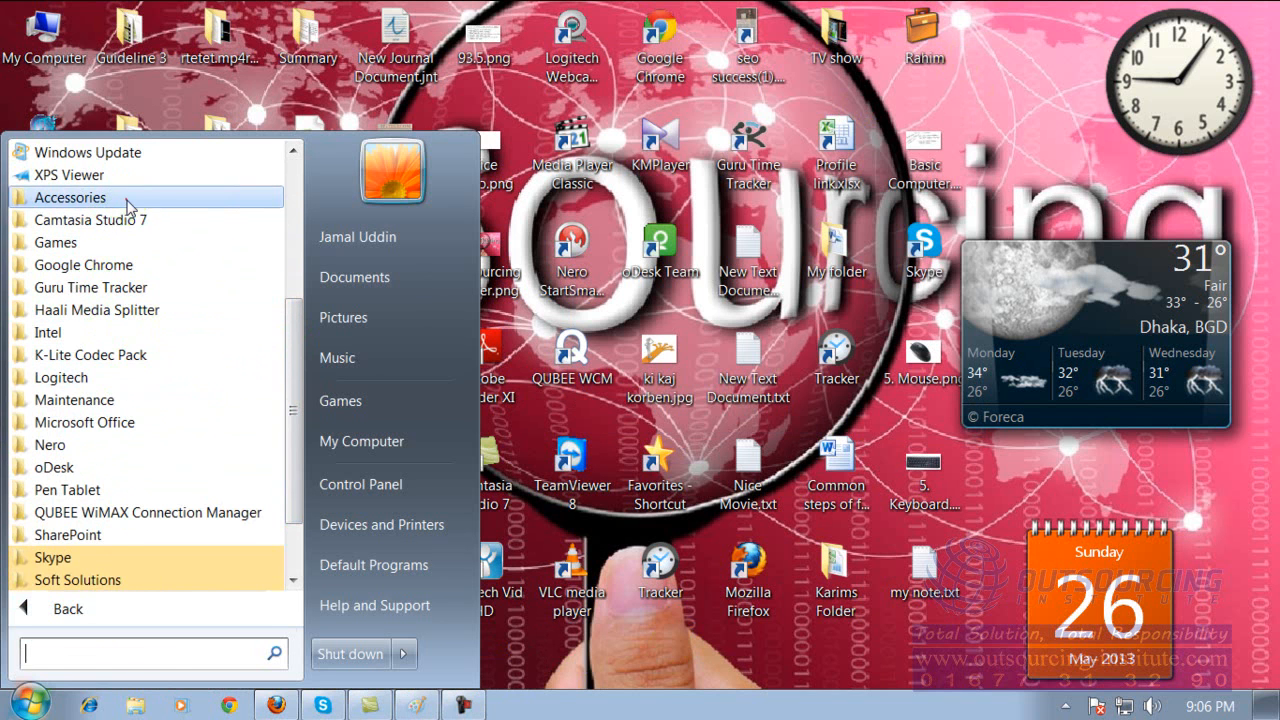
left_click(128, 200)
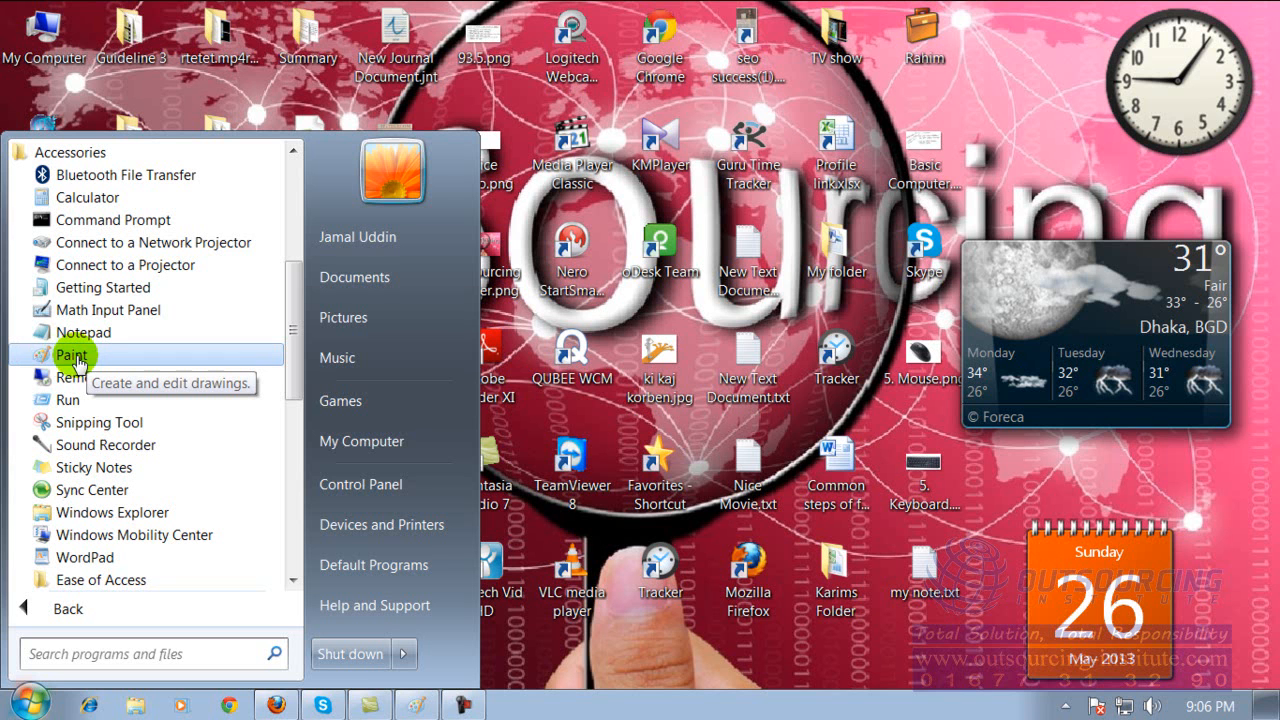
left_click(66, 358)
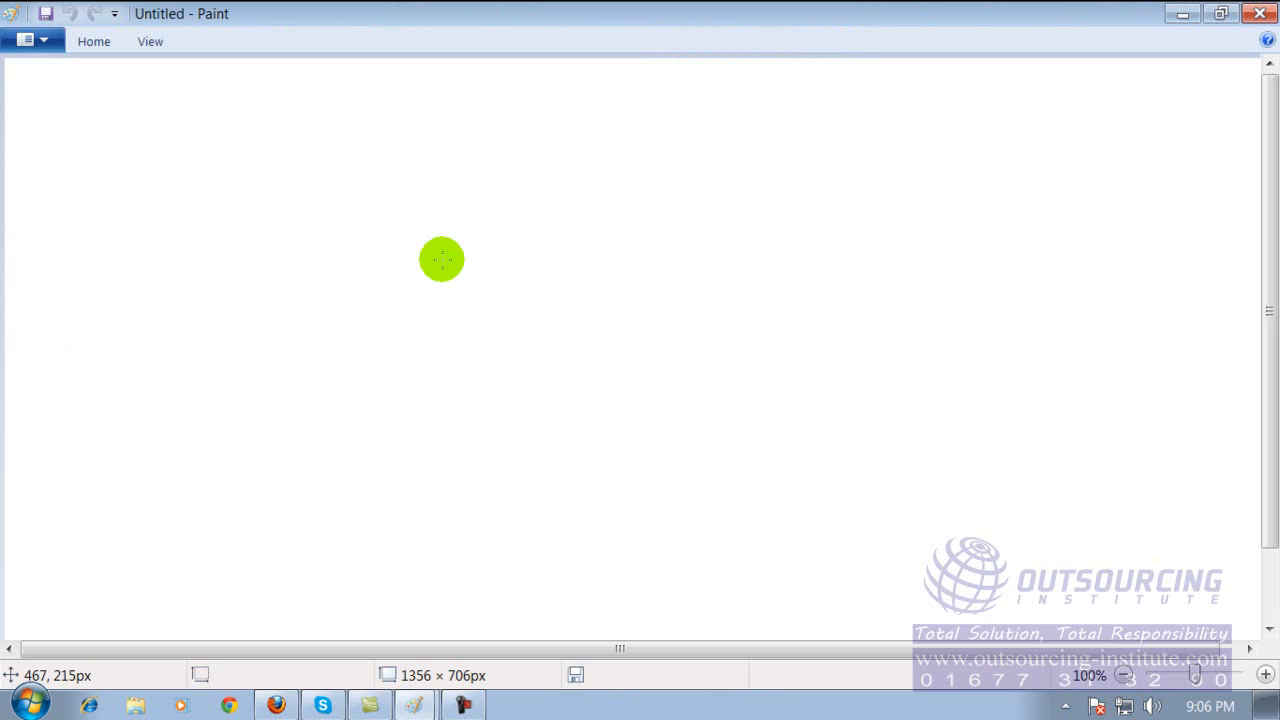
Draw black freehand zigzag lines, a stick figure beside them and a curved stroke on the blank canvas.
left_click_drag(362, 207, 538, 377)
left_click_drag(567, 180, 540, 188)
left_click_drag(655, 207, 653, 211)
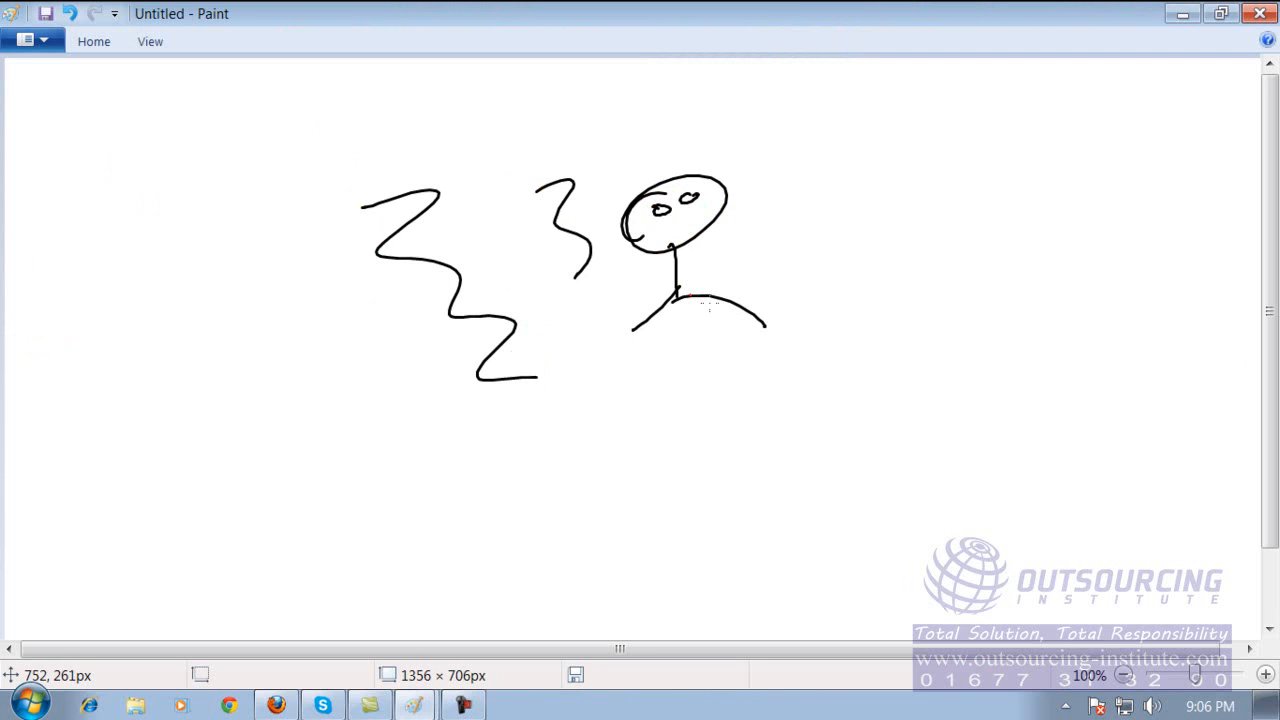
mouse_move(683, 372)
left_mouse_down()
mouse_move(607, 476)
mouse_move(745, 452)
left_mouse_up()
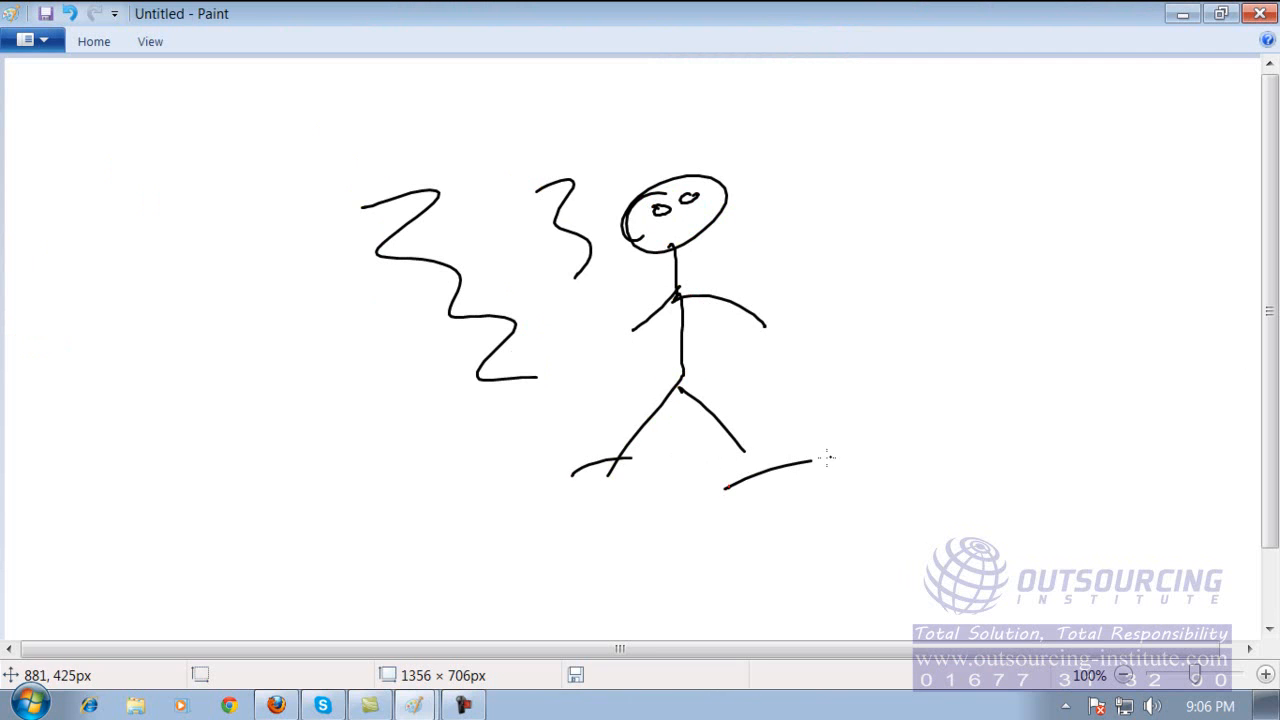
left_click_drag(182, 218, 160, 318)
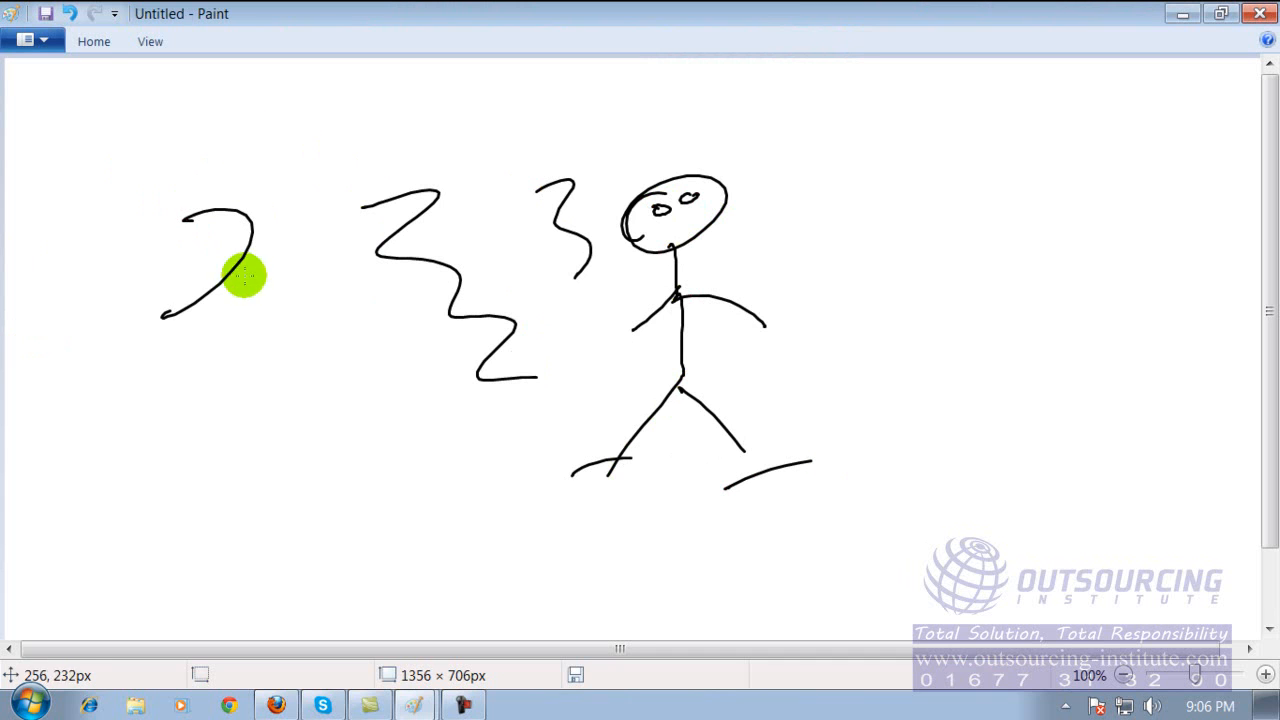
Erase parts of the black squiggle beside the stick figure and of the zigzag line with the Eraser.
left_click(97, 44)
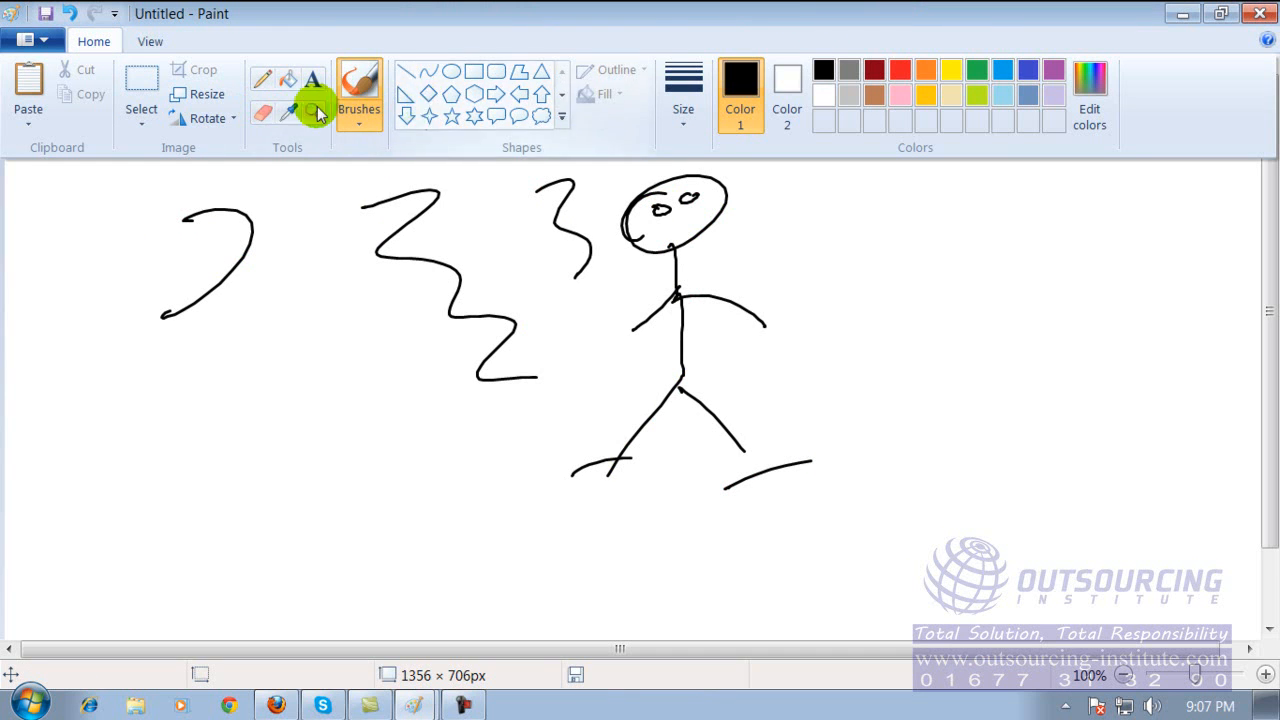
left_click(266, 110)
left_click_drag(466, 233, 566, 211)
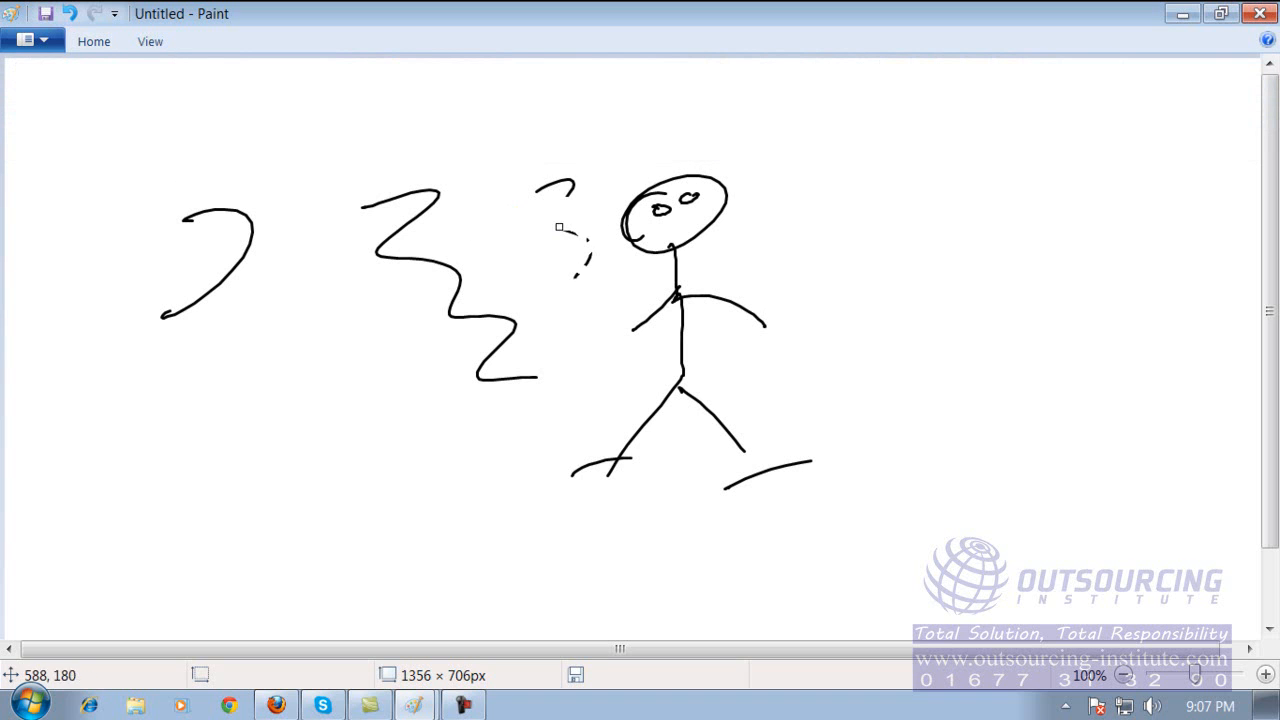
Set the drawing colour to orange and brush a thin wavy line beside the stick figure.
left_click(94, 44)
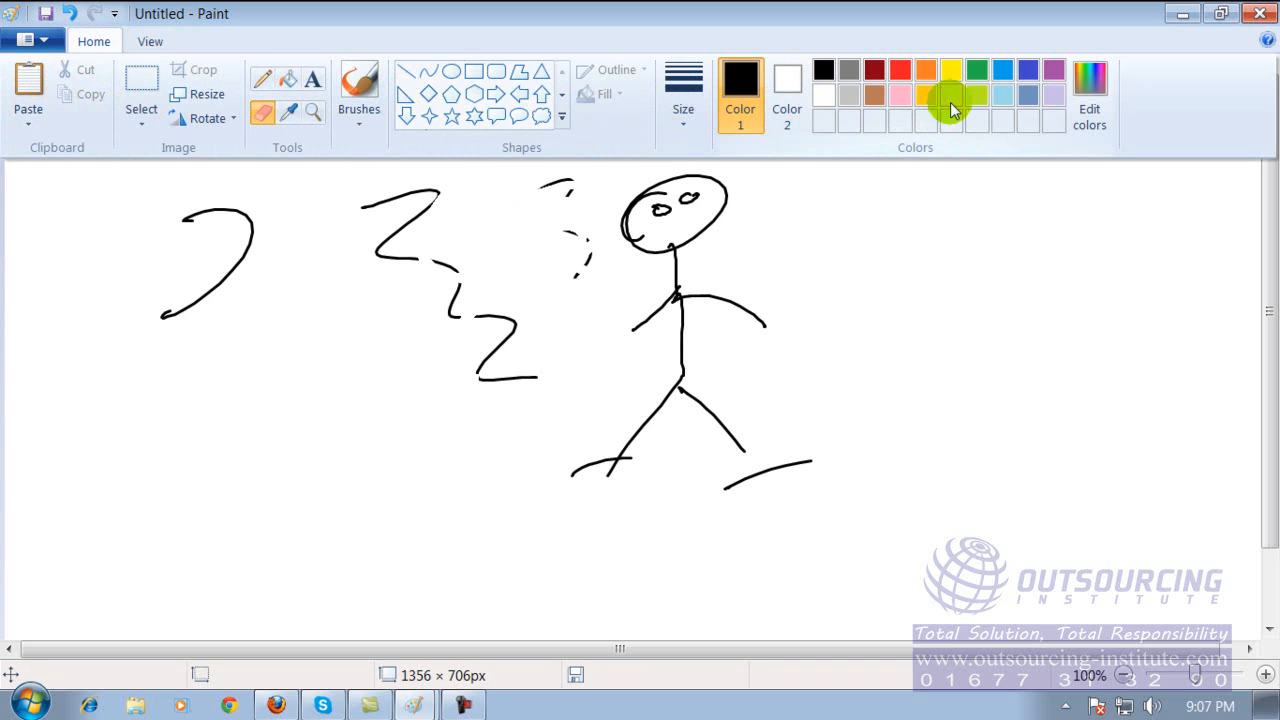
left_click(921, 71)
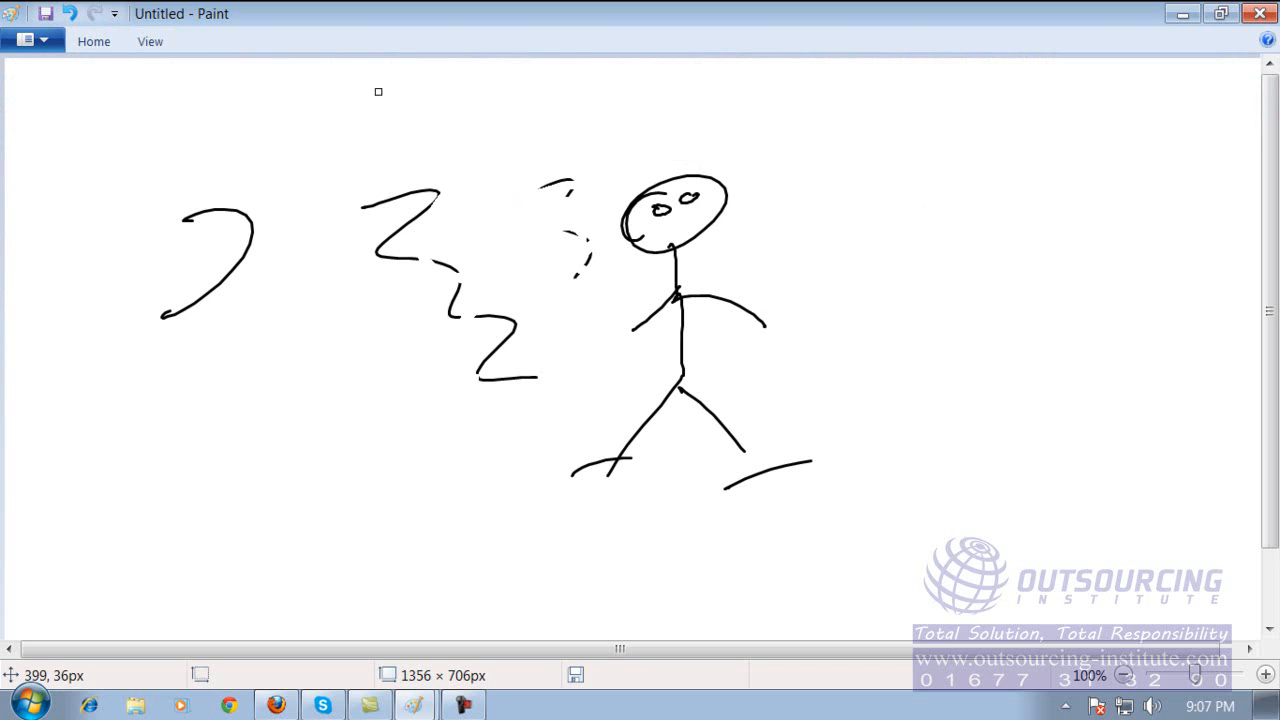
left_click(94, 41)
left_click(359, 80)
left_click_drag(762, 195, 830, 404)
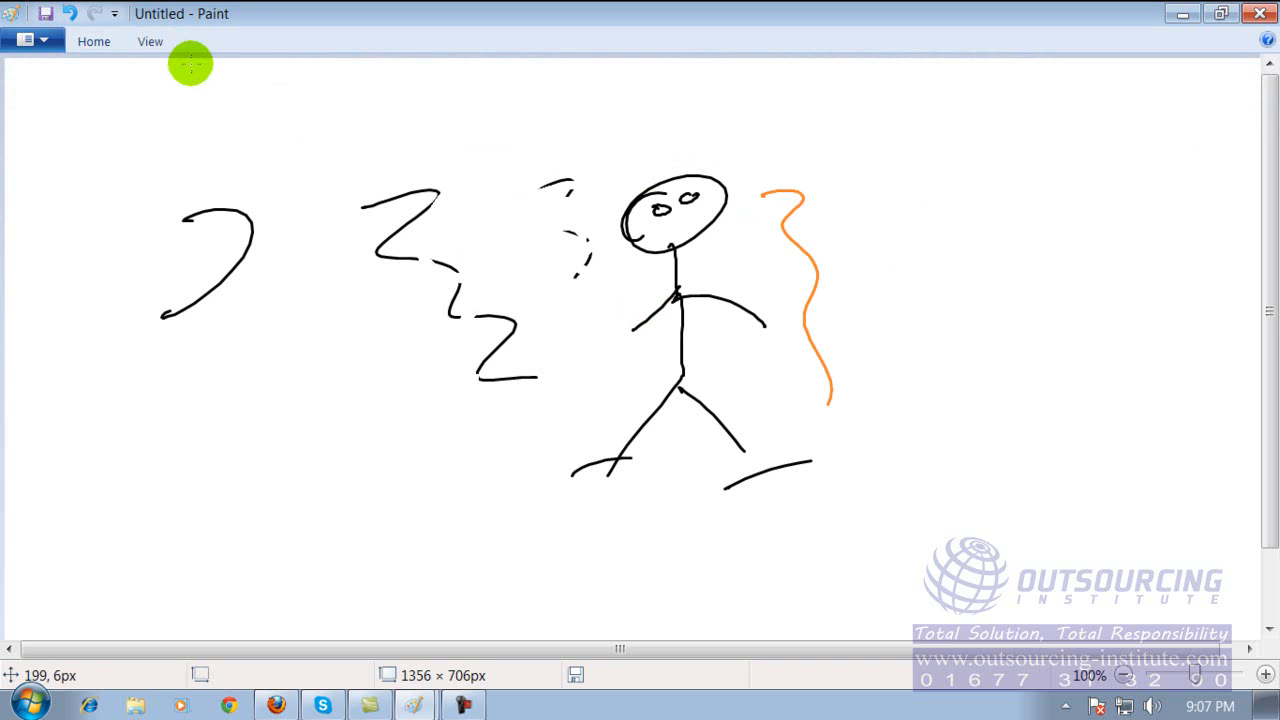
Paint four thick wavy orange strokes across the drawing with the Oil brush.
left_click(94, 41)
left_click(360, 117)
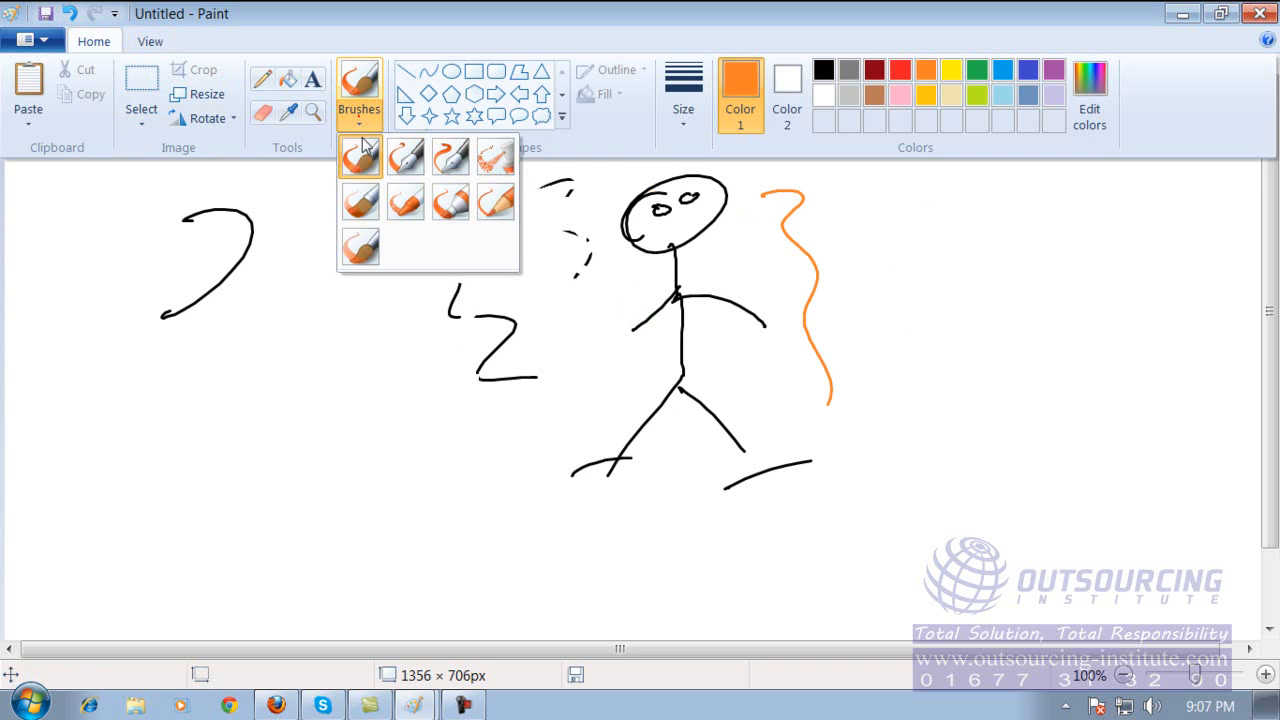
left_click(365, 206)
mouse_move(305, 290)
left_mouse_down()
mouse_move(357, 378)
mouse_move(362, 538)
left_mouse_up()
mouse_move(498, 250)
left_mouse_down()
mouse_move(671, 342)
mouse_move(690, 568)
left_mouse_up()
left_click_drag(661, 253, 803, 512)
left_click_drag(835, 235, 905, 400)
Switch to the basic Brush and paint a thin orange 3-shaped stroke on the cleared canvas.
left_click(95, 42)
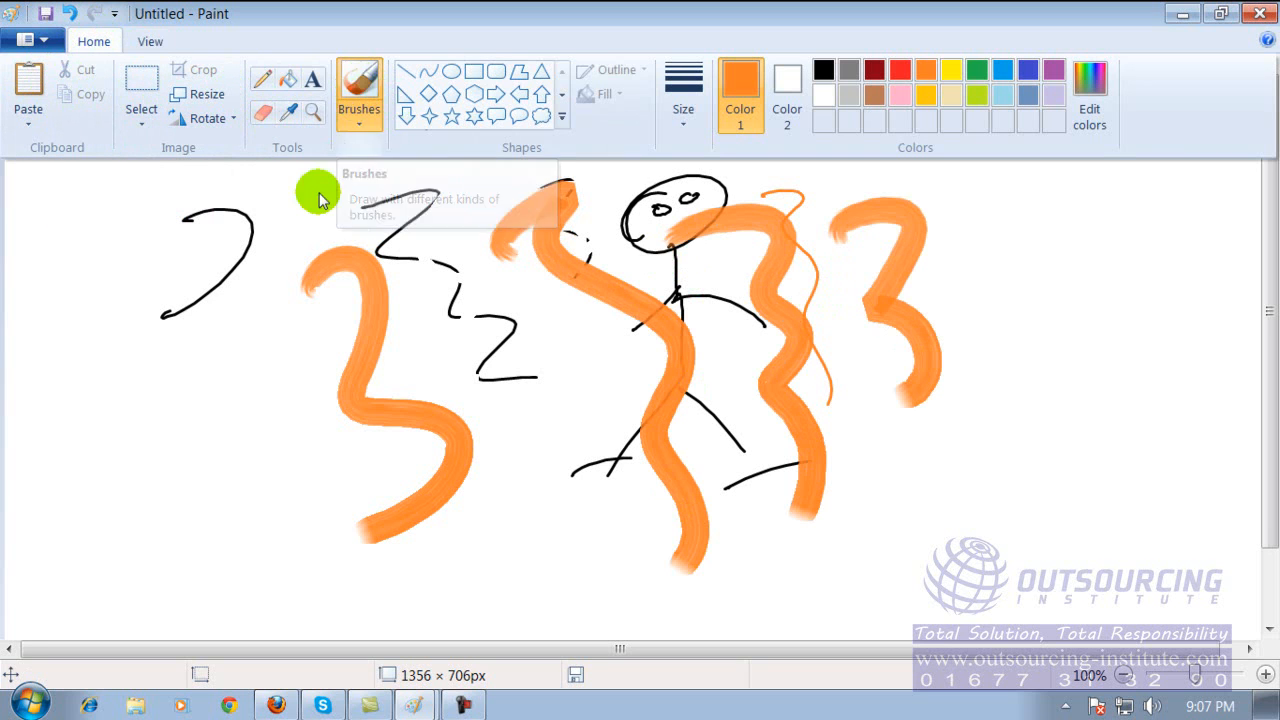
left_click(358, 88)
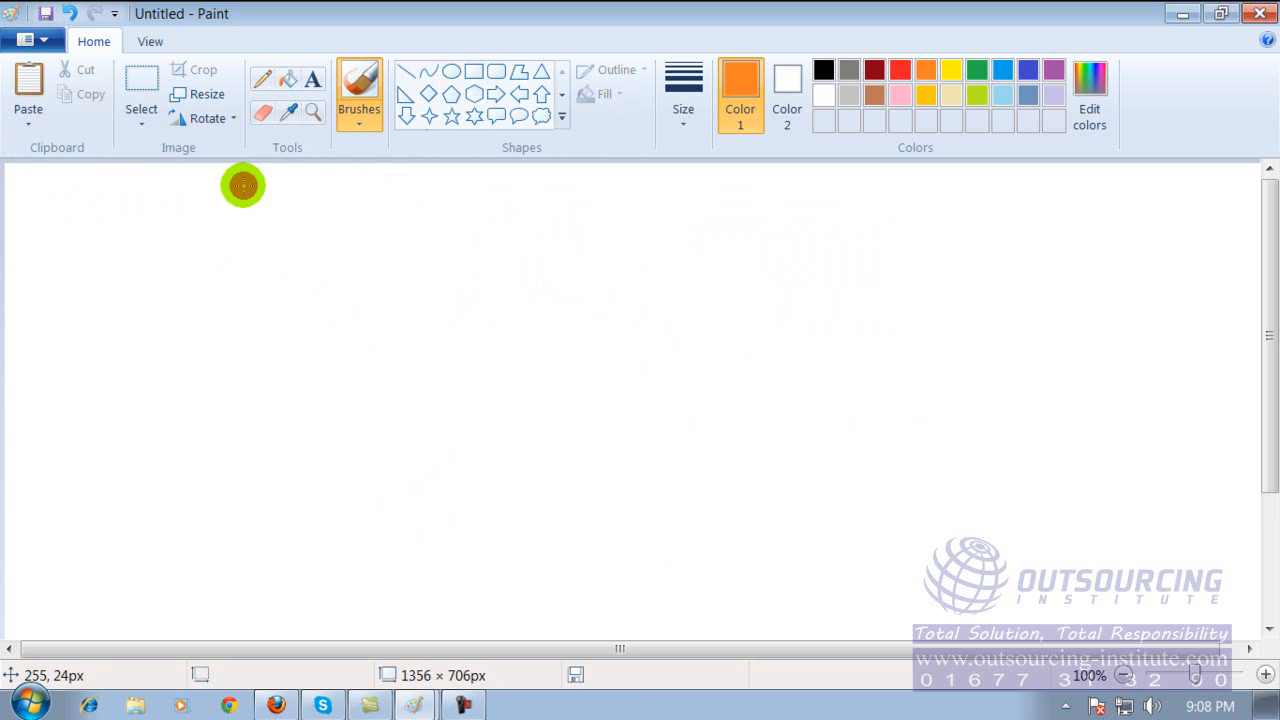
left_click(361, 119)
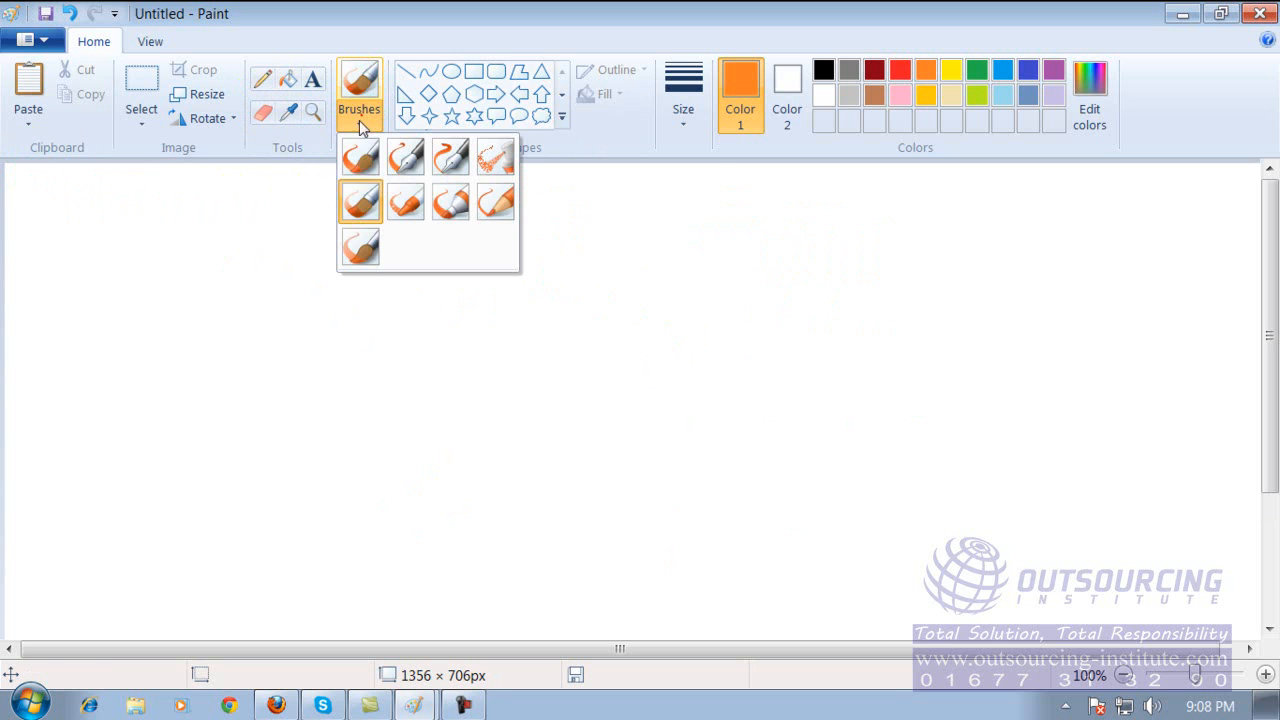
left_click(358, 172)
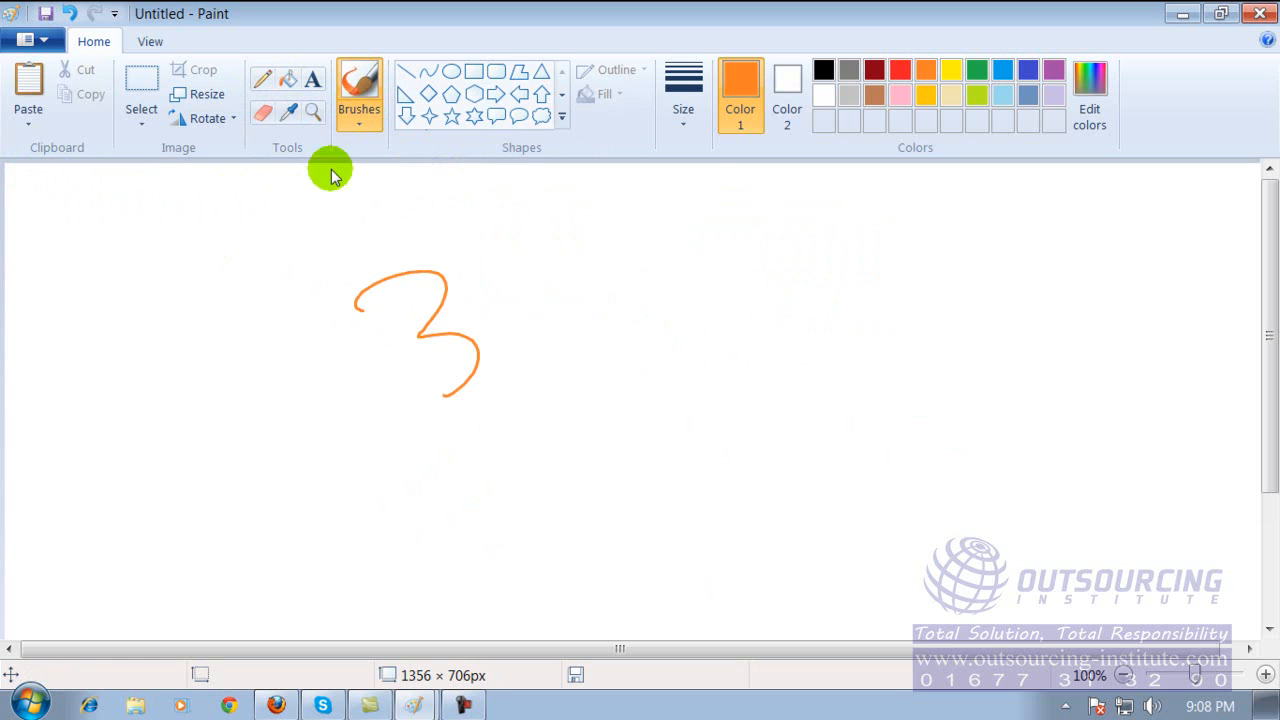
Paint three thick wavy strokes side by side with the Oil brush in orange, red and green.
left_click(358, 115)
left_click(361, 204)
mouse_move(502, 262)
left_mouse_down()
mouse_move(548, 246)
mouse_move(562, 460)
left_mouse_up()
left_click(900, 70)
left_click_drag(765, 240, 836, 450)
left_click(977, 70)
mouse_move(914, 222)
left_mouse_down()
mouse_move(960, 278)
mouse_move(986, 456)
left_mouse_up()
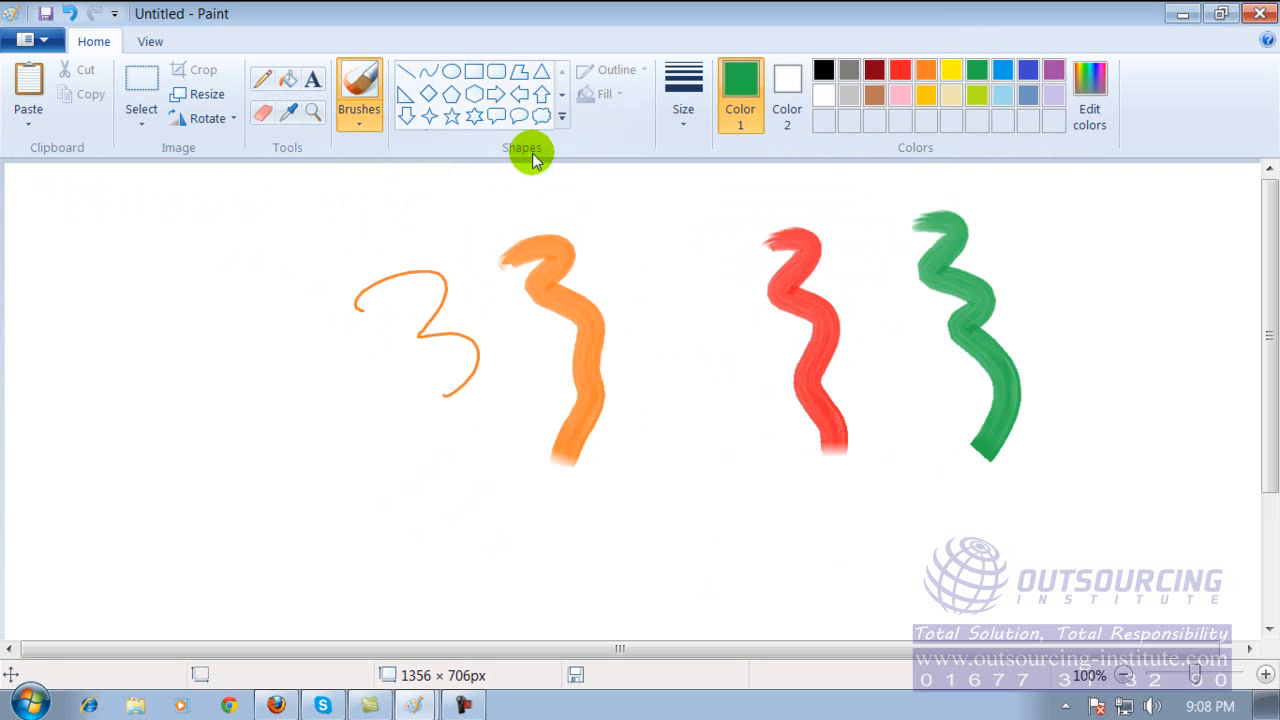
Draw a thin green wavy line and a green oval with the Pencil, filling the oval with red.
left_click(263, 78)
mouse_move(168, 217)
left_mouse_down()
mouse_move(200, 251)
mouse_move(247, 378)
left_mouse_up()
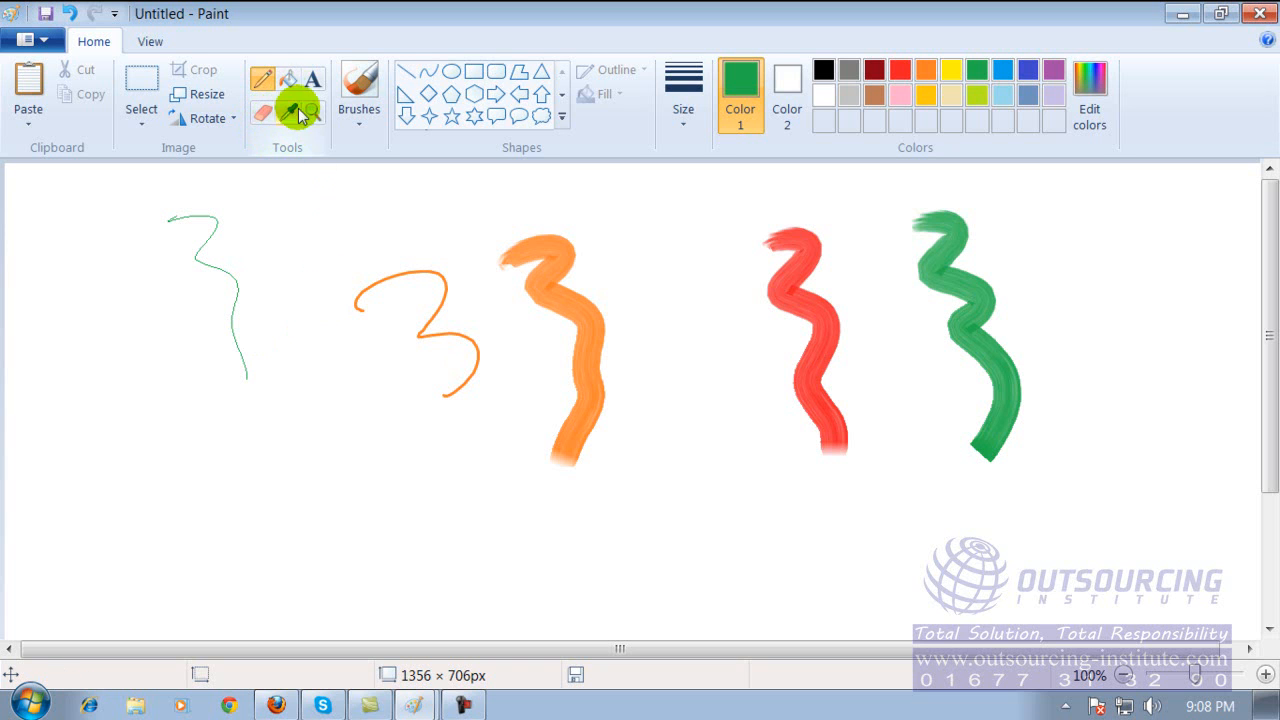
mouse_move(300, 206)
left_mouse_down()
mouse_move(252, 270)
mouse_move(334, 203)
mouse_move(274, 211)
mouse_move(268, 224)
left_mouse_up()
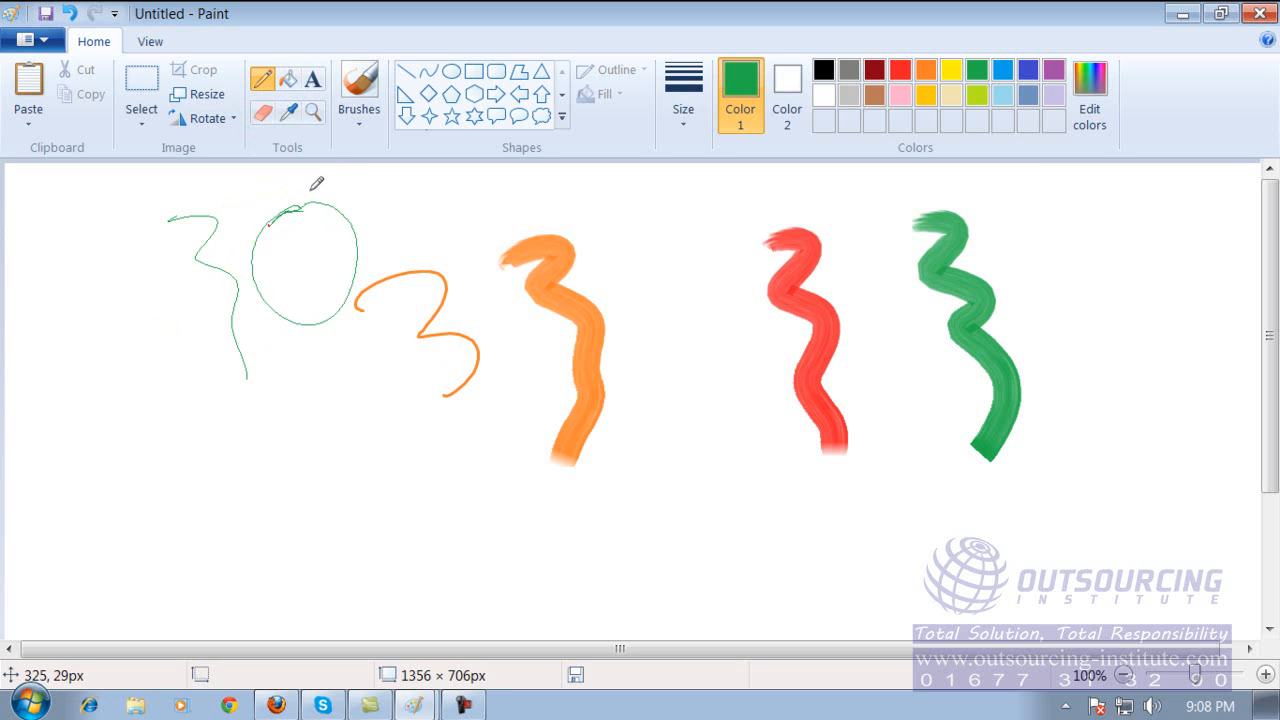
left_click(289, 80)
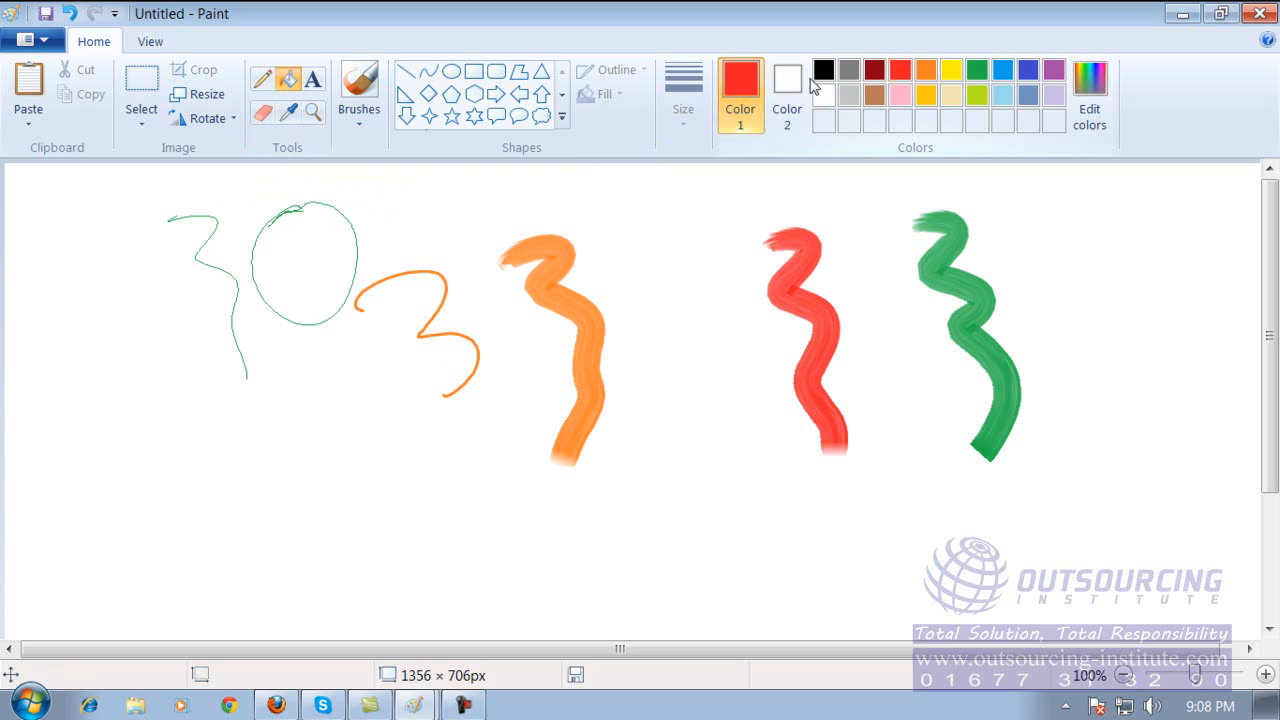
left_click(306, 254)
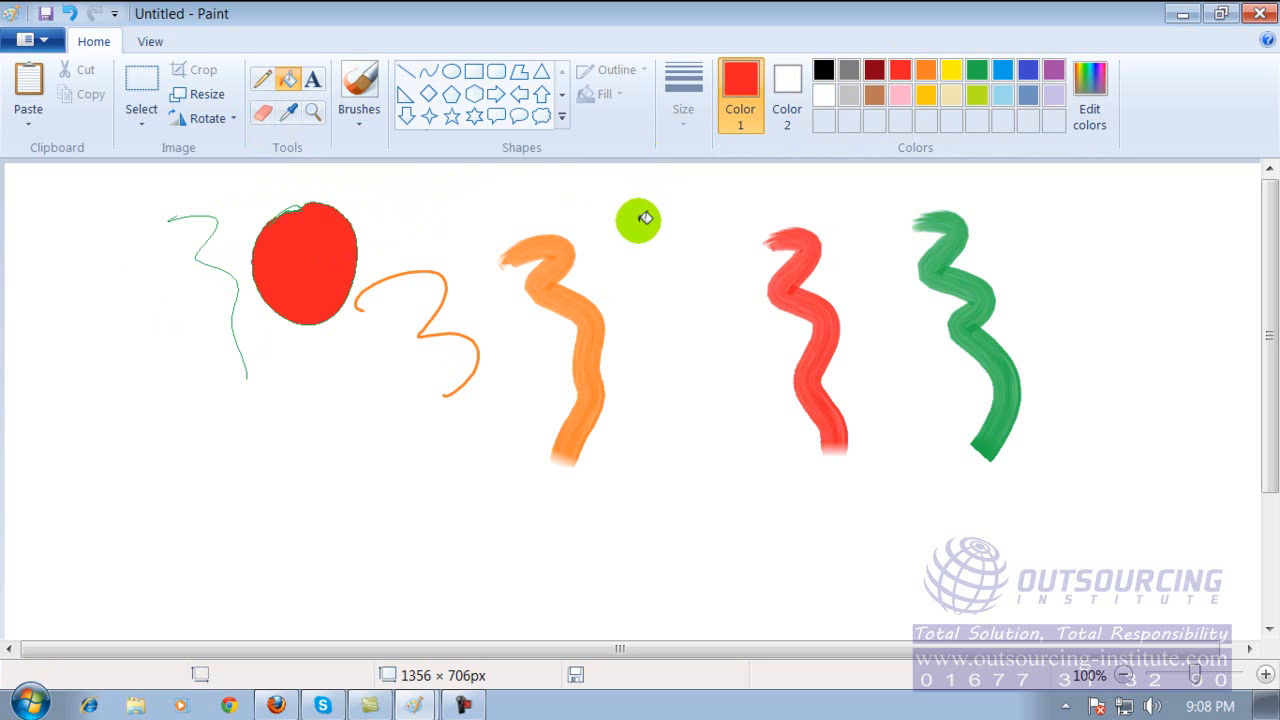
Draw a larger red circle below the filled oval with the Pencil and fill it with green.
left_click(262, 79)
mouse_move(246, 460)
left_mouse_down()
mouse_move(366, 392)
mouse_move(243, 449)
mouse_move(264, 427)
left_mouse_up()
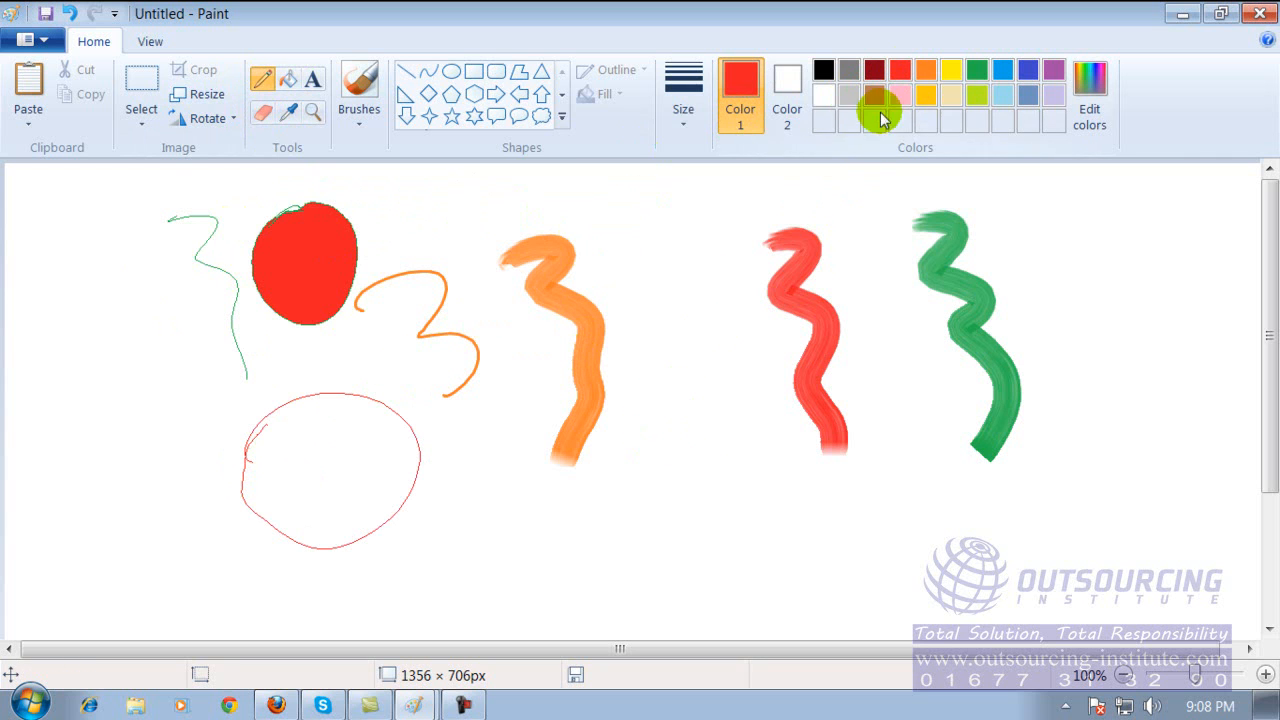
left_click(978, 72)
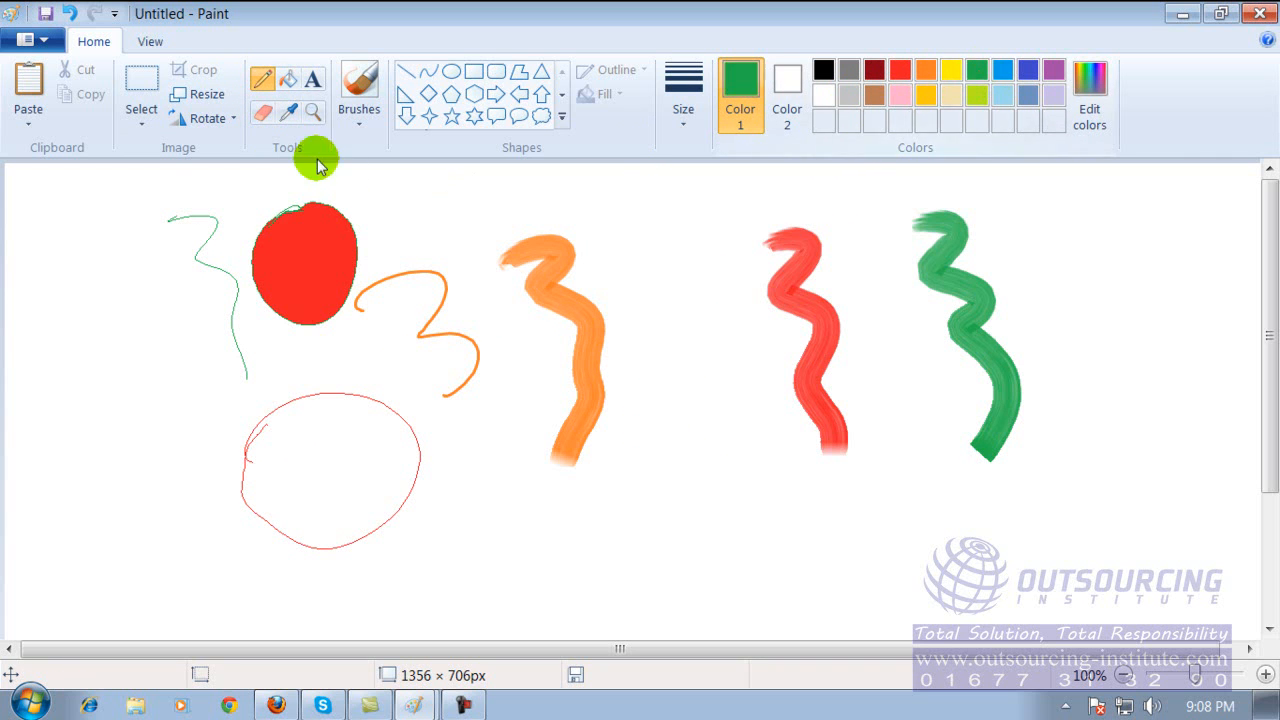
left_click(288, 80)
left_click(350, 487)
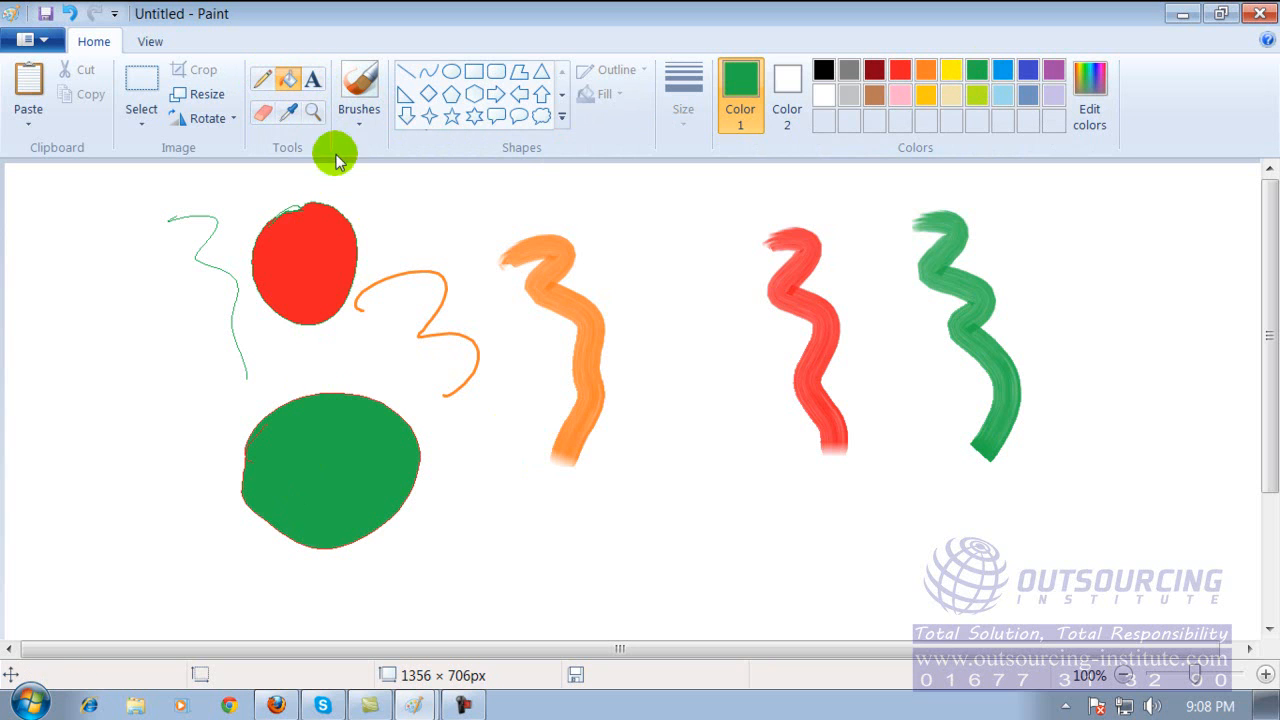
Add the white text "Bangladesh" inside the green circle with the Text tool.
left_click(296, 468)
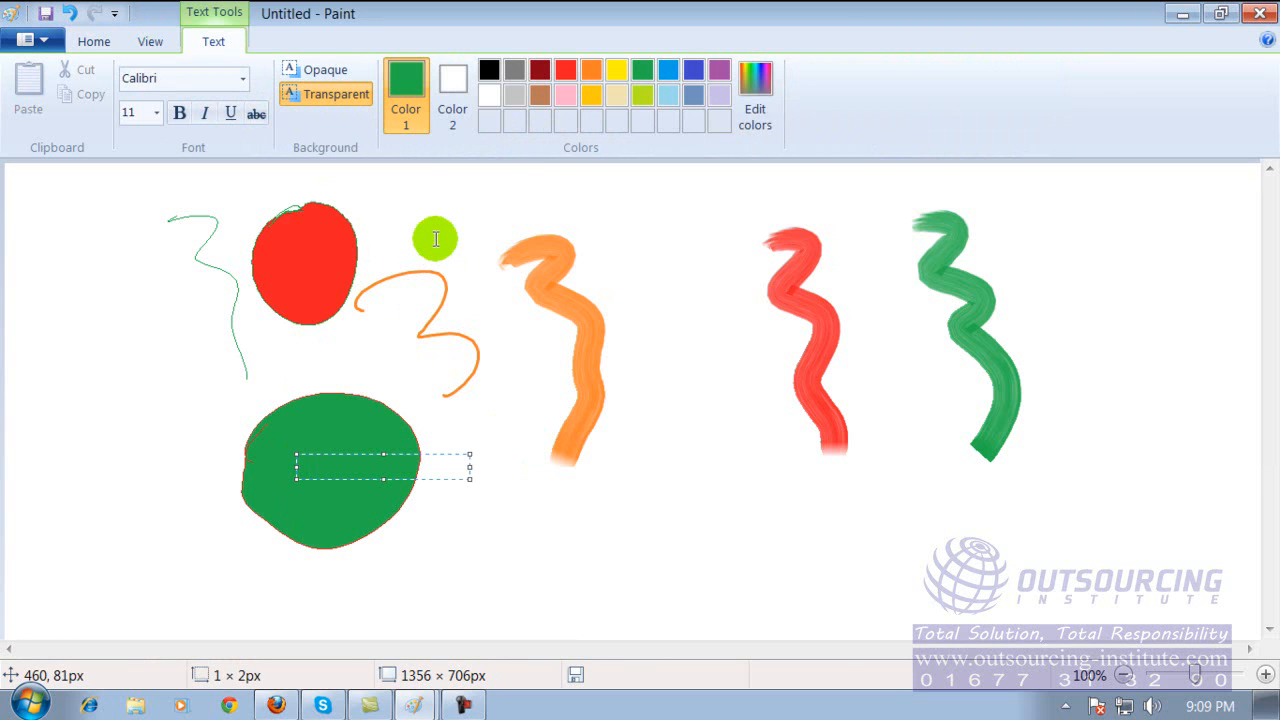
left_click(512, 69)
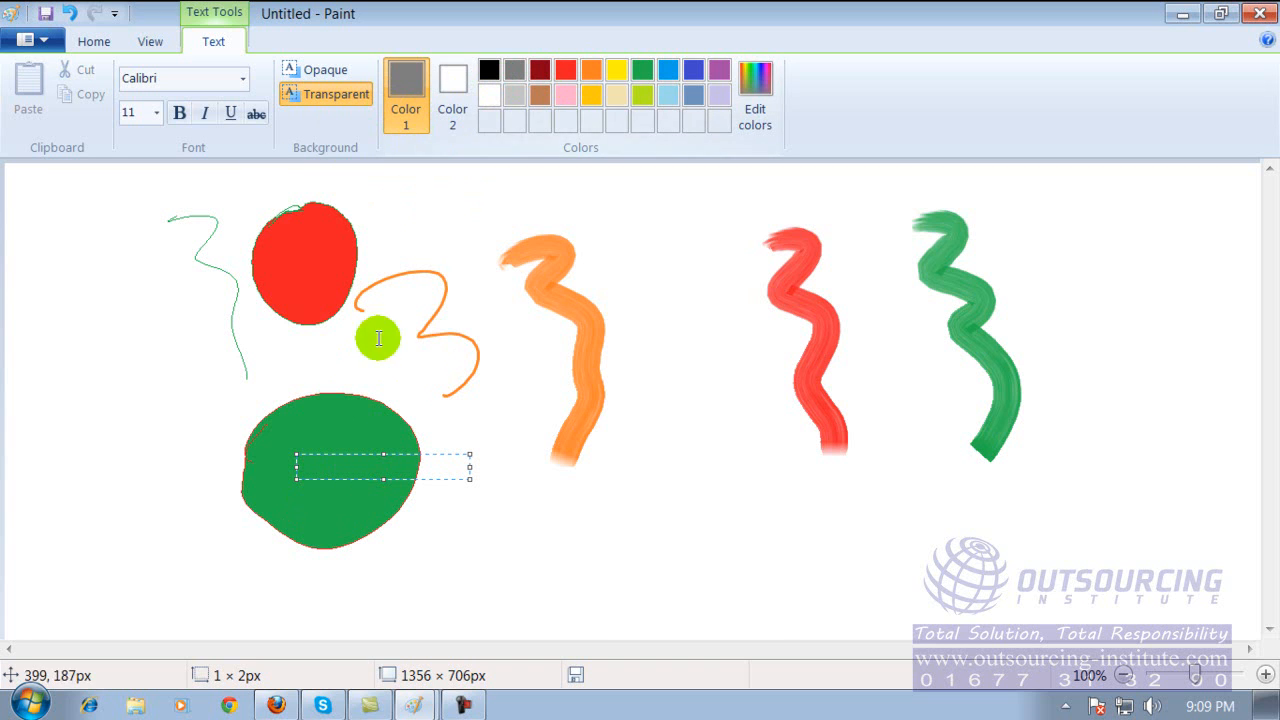
left_click(490, 95)
type("fa")
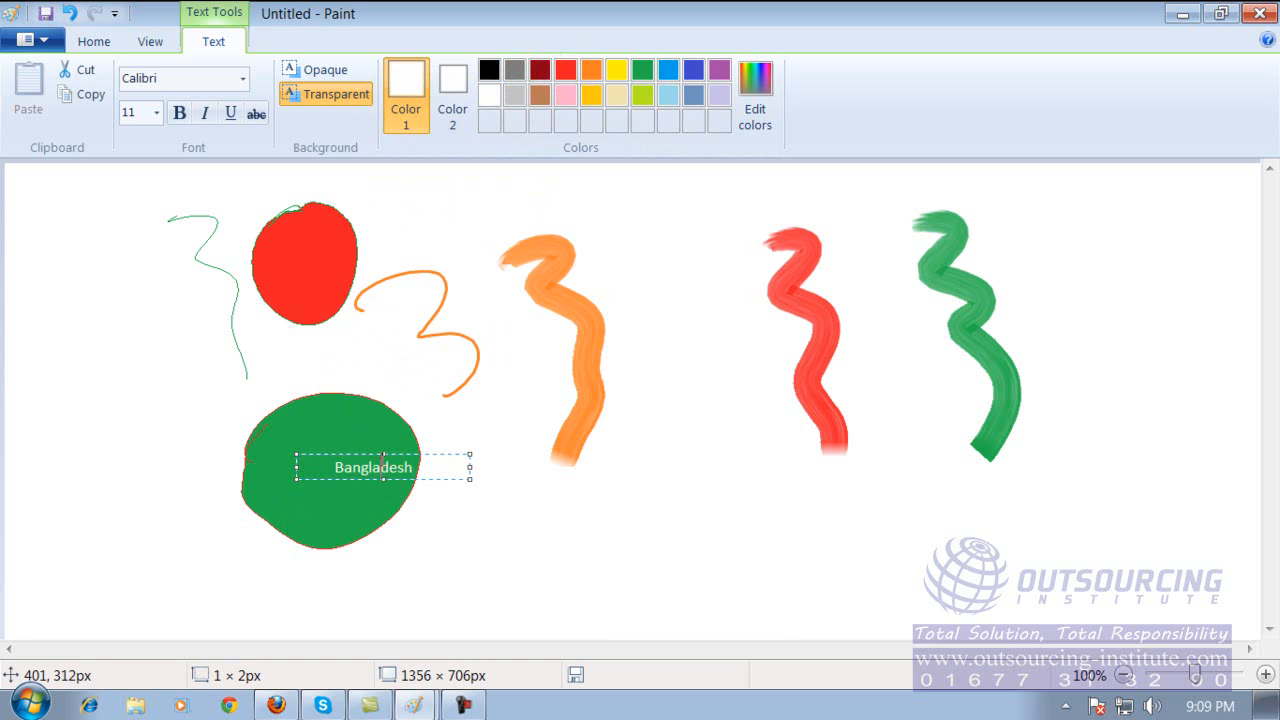
left_click(450, 462)
Try to reselect and reposition the Bangladesh text by framing it with a text box about 190 × 77 px.
left_click(338, 502)
left_click(359, 471)
left_click(333, 470)
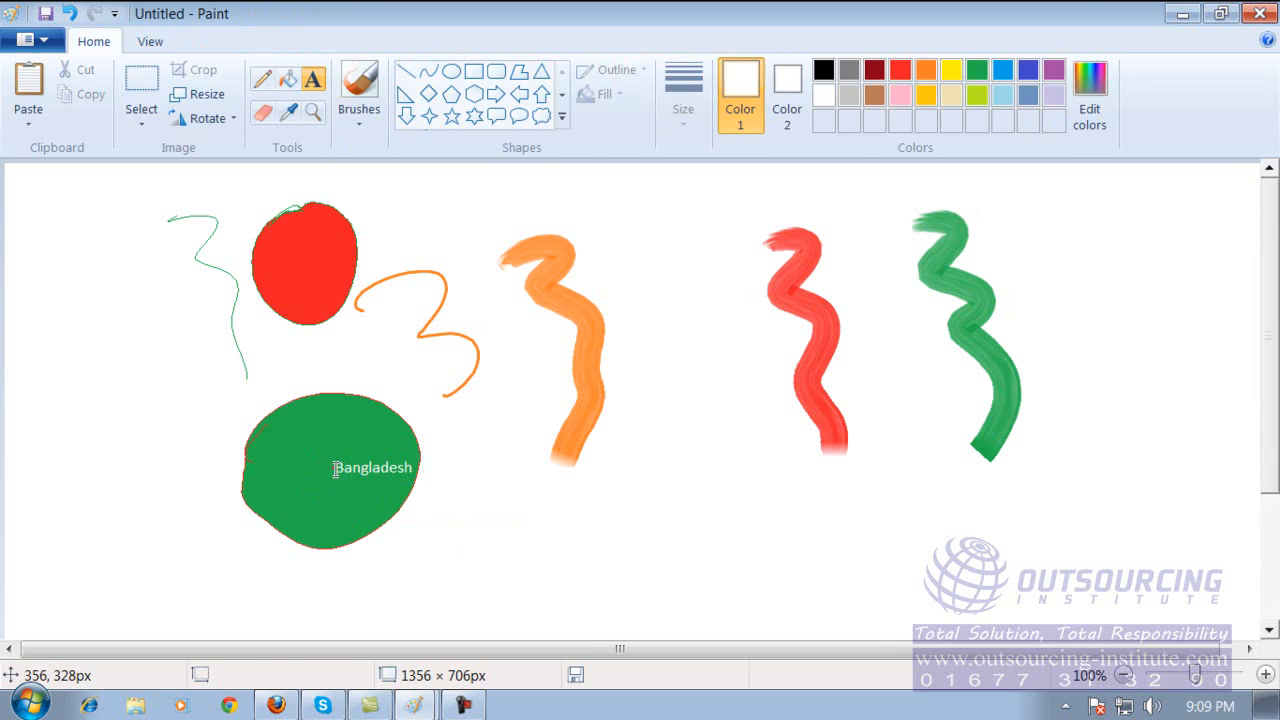
left_click_drag(330, 468, 394, 469)
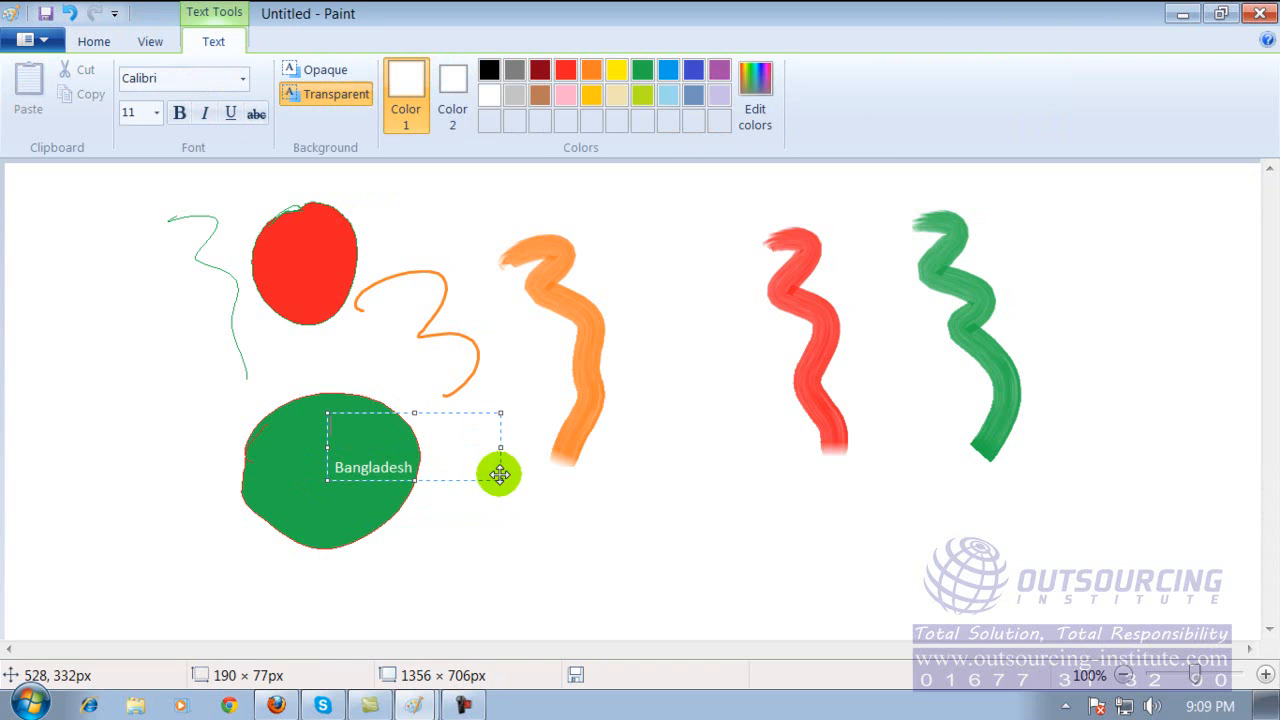
left_click_drag(499, 476, 436, 494)
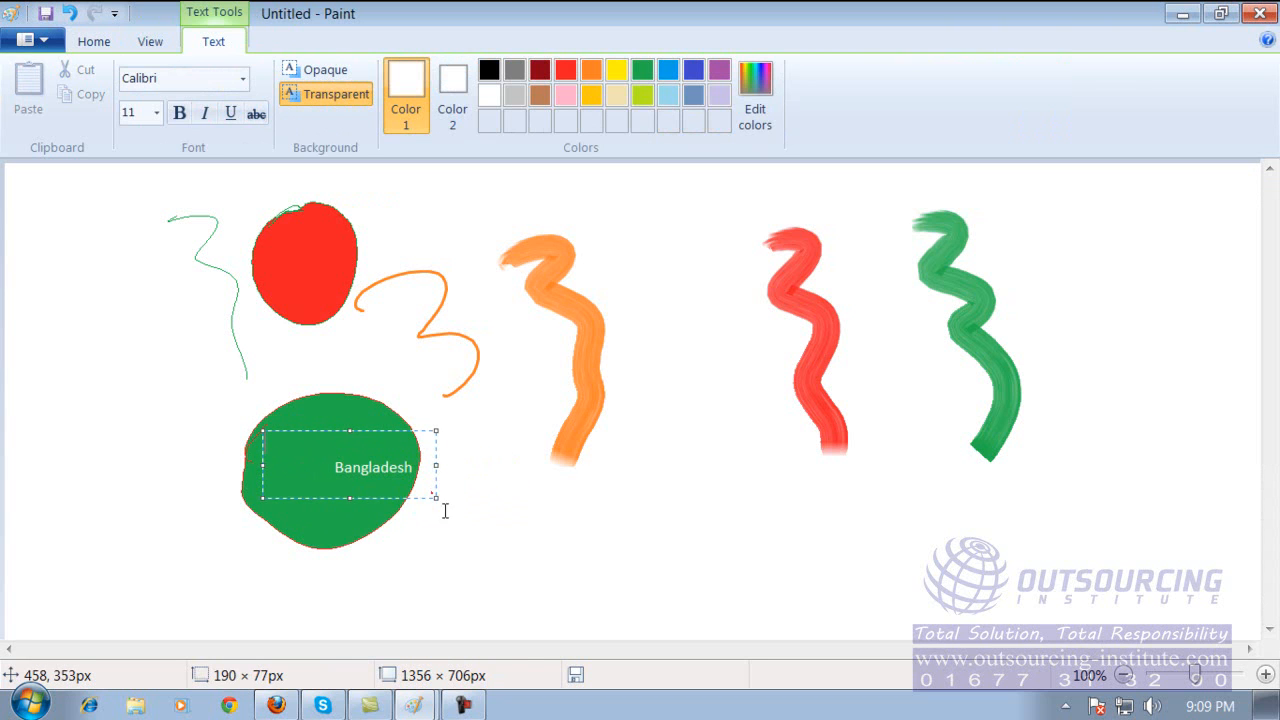
left_click_drag(454, 483, 429, 503)
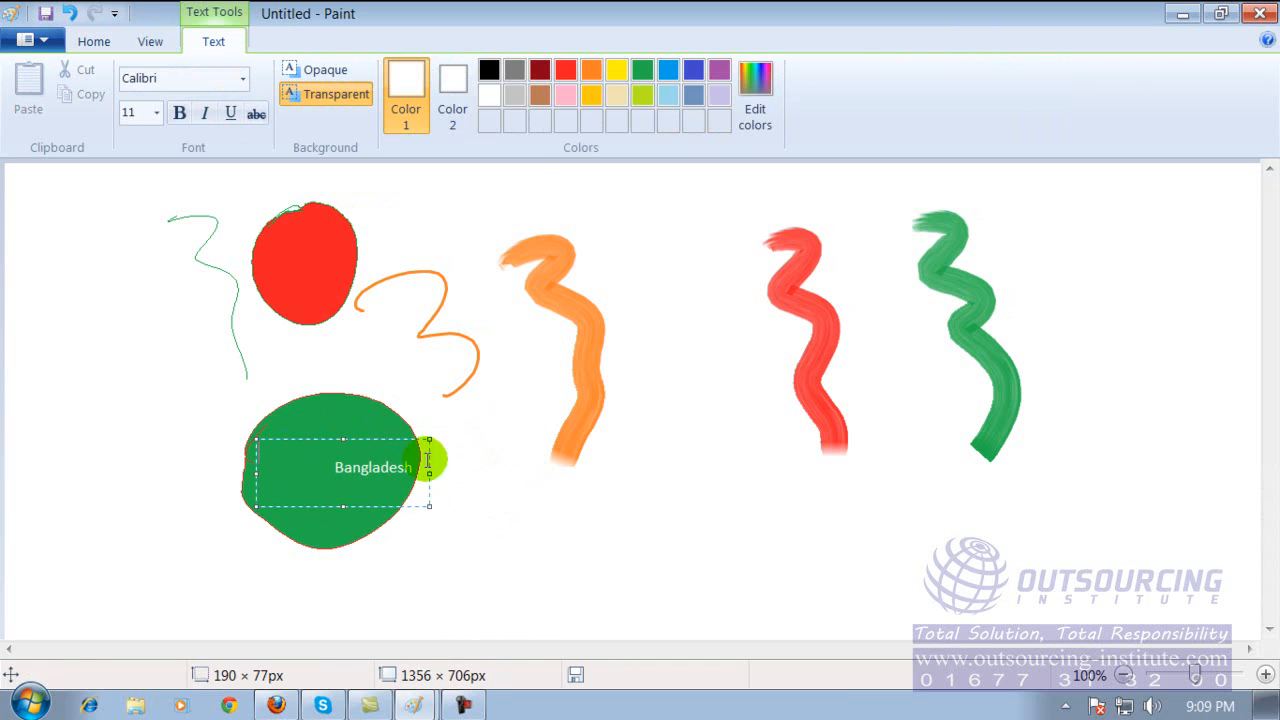
Erase the lower edge of the red oval and a zigzag through the green circle and its text.
left_click(100, 44)
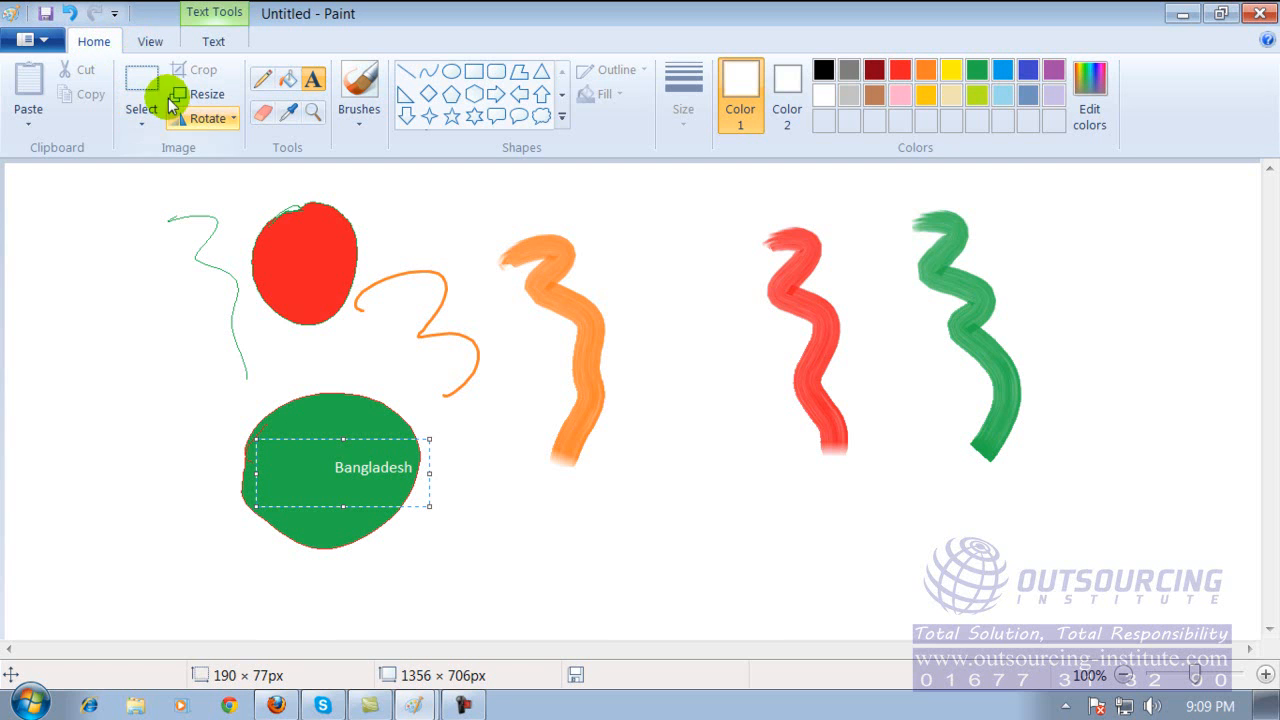
left_click(264, 114)
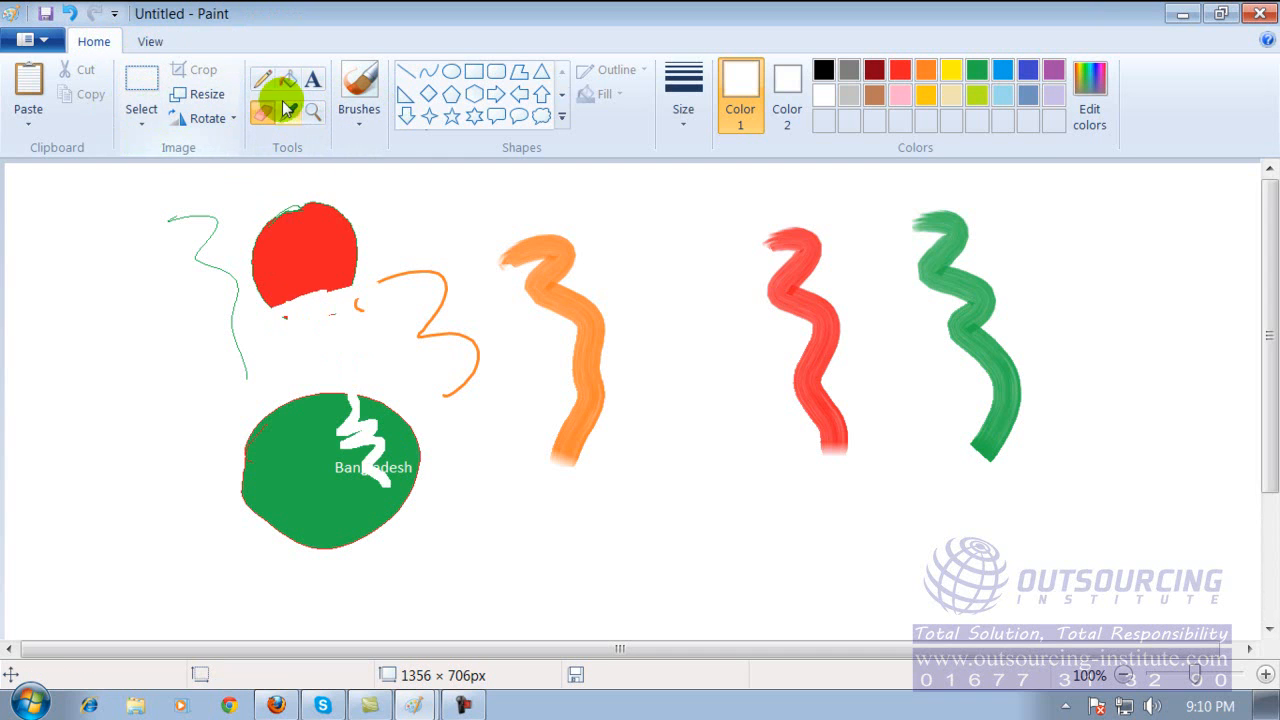
left_click(360, 115)
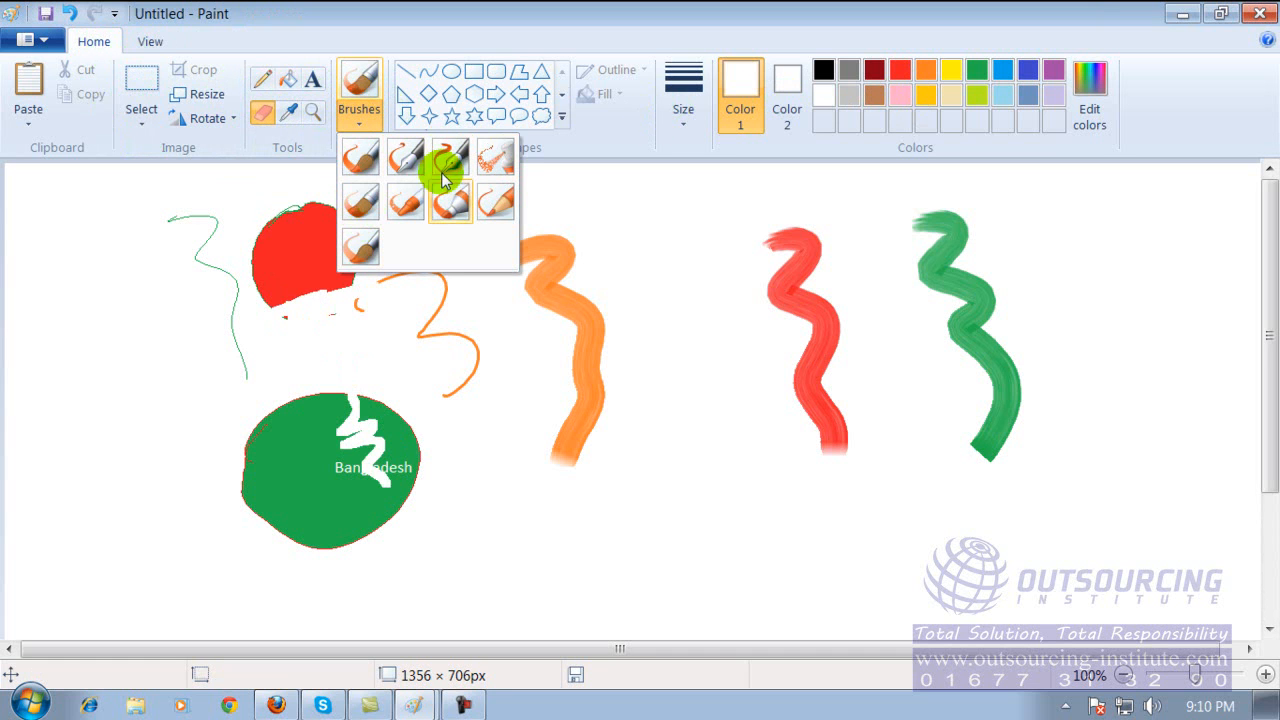
left_click(583, 207)
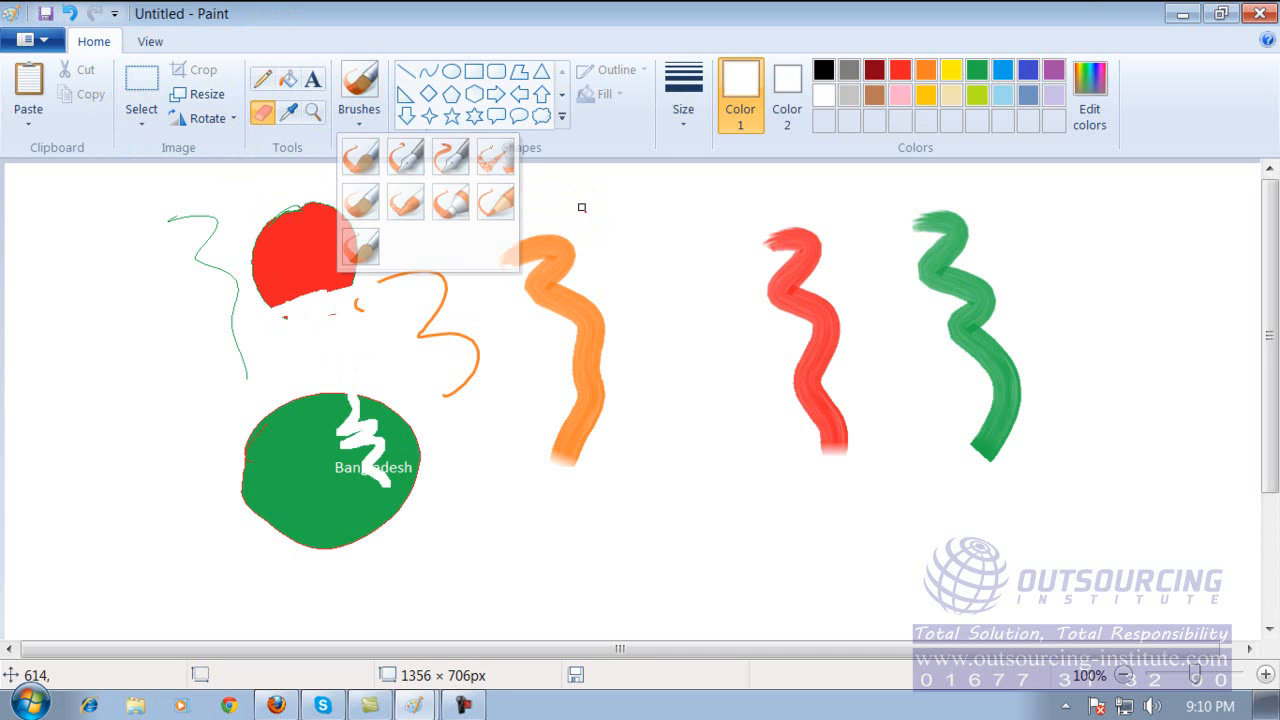
Draw a red down arrow about 151 × 288 px between the orange and red brush strokes.
left_click(406, 117)
left_click_drag(637, 217, 778, 487)
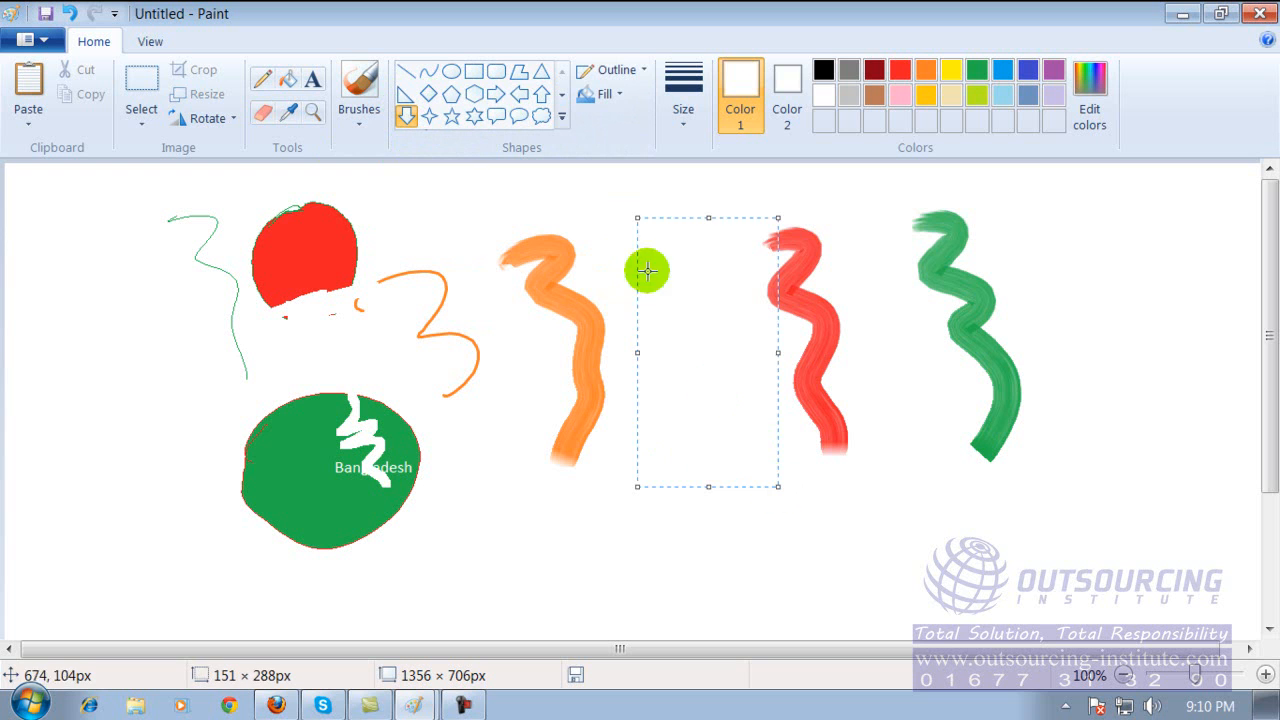
left_click(900, 70)
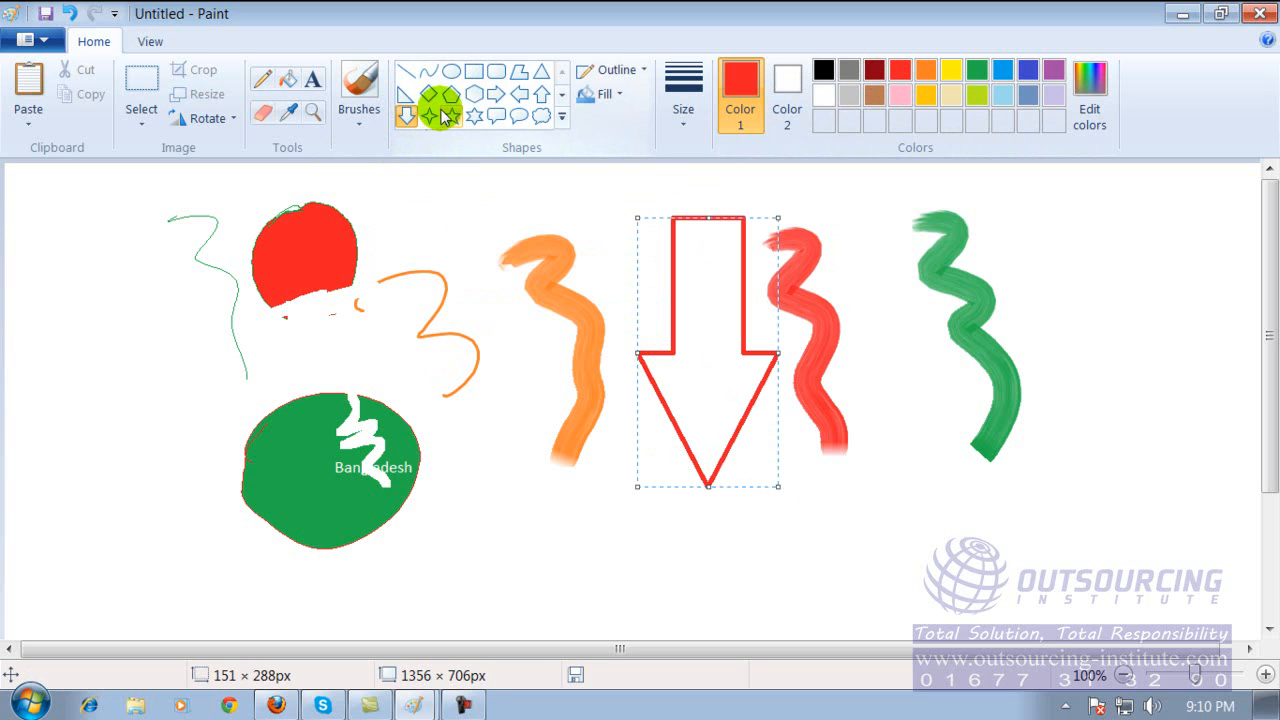
Draw a red right arrow about 231 × 145 px beside the ovals and fill it with dark red.
left_click(496, 94)
left_click_drag(62, 280, 278, 416)
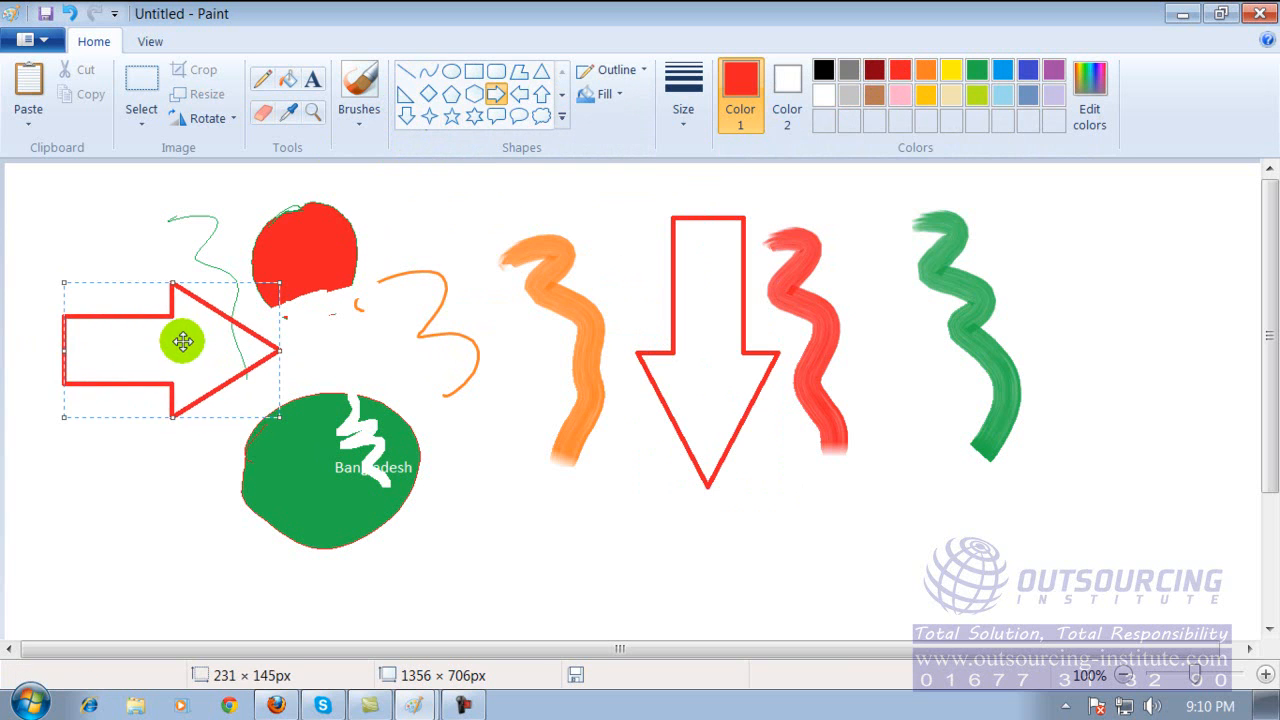
left_click(292, 82)
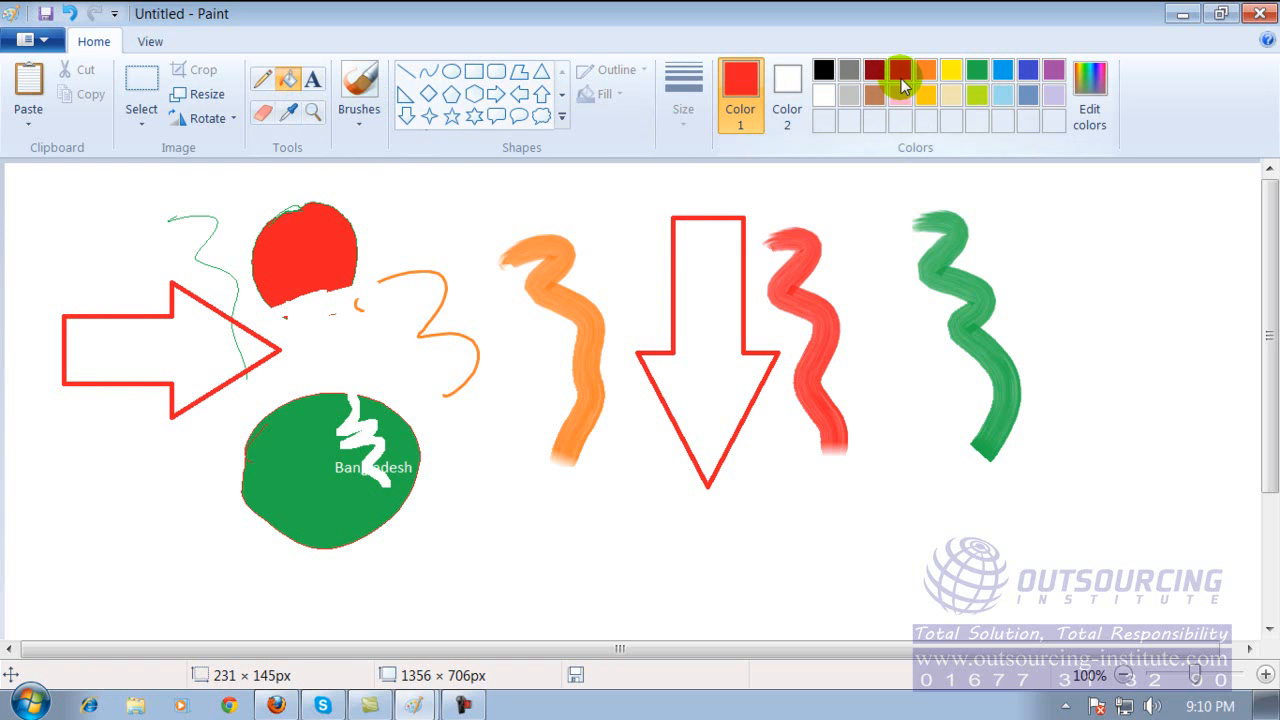
left_click(170, 348)
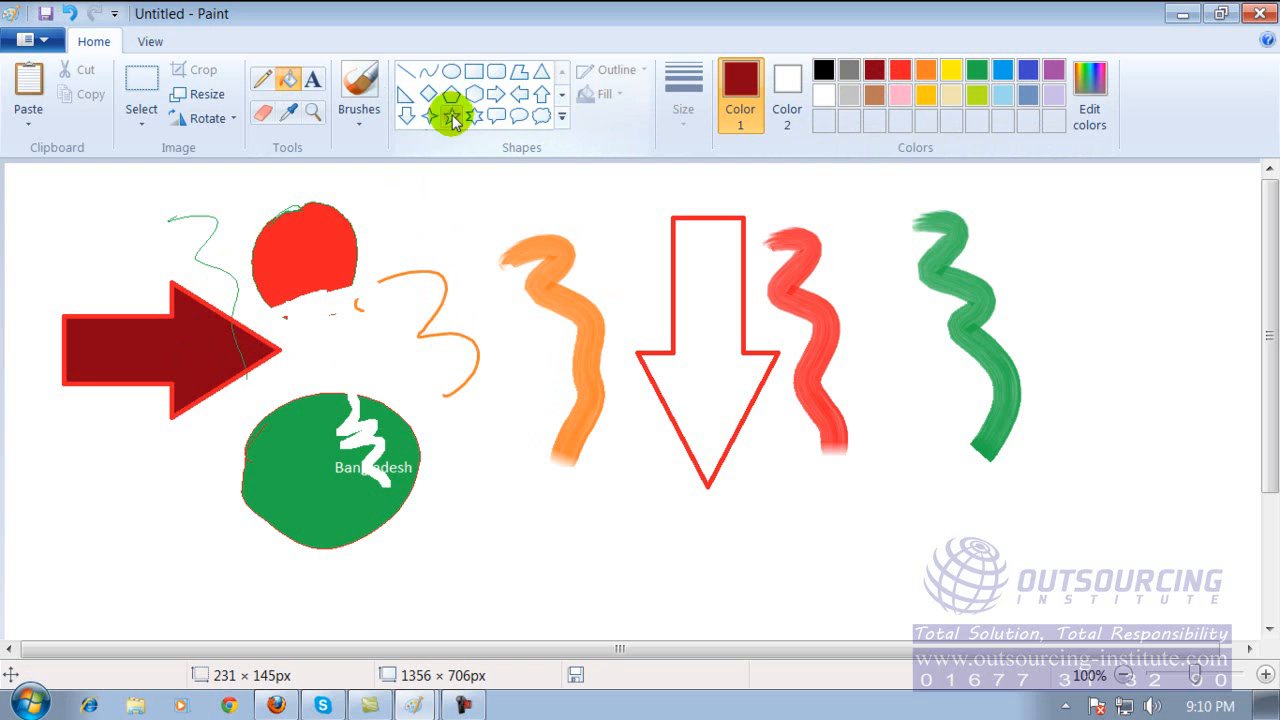
Draw a heart about 261 × 215 px below the orange brush stroke with an orange outline and orange fill.
left_click(560, 116)
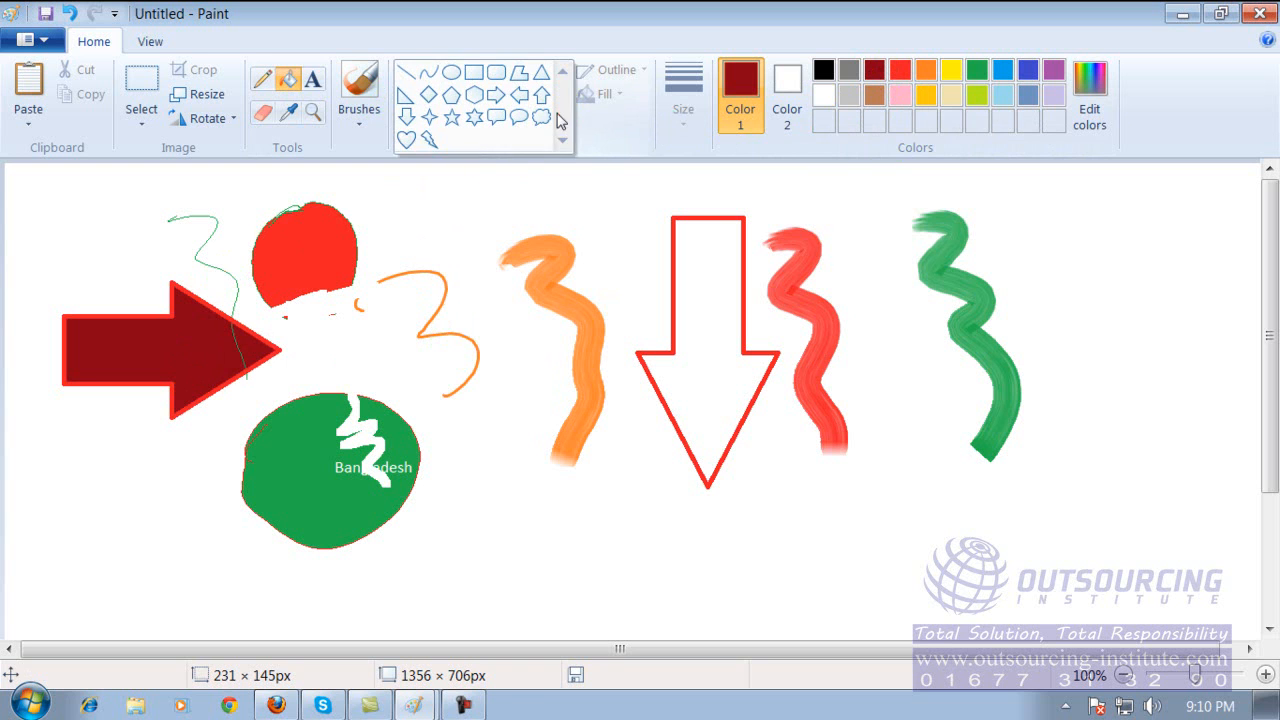
left_click(406, 139)
mouse_move(438, 421)
left_mouse_down()
mouse_move(486, 440)
mouse_move(684, 628)
left_mouse_up()
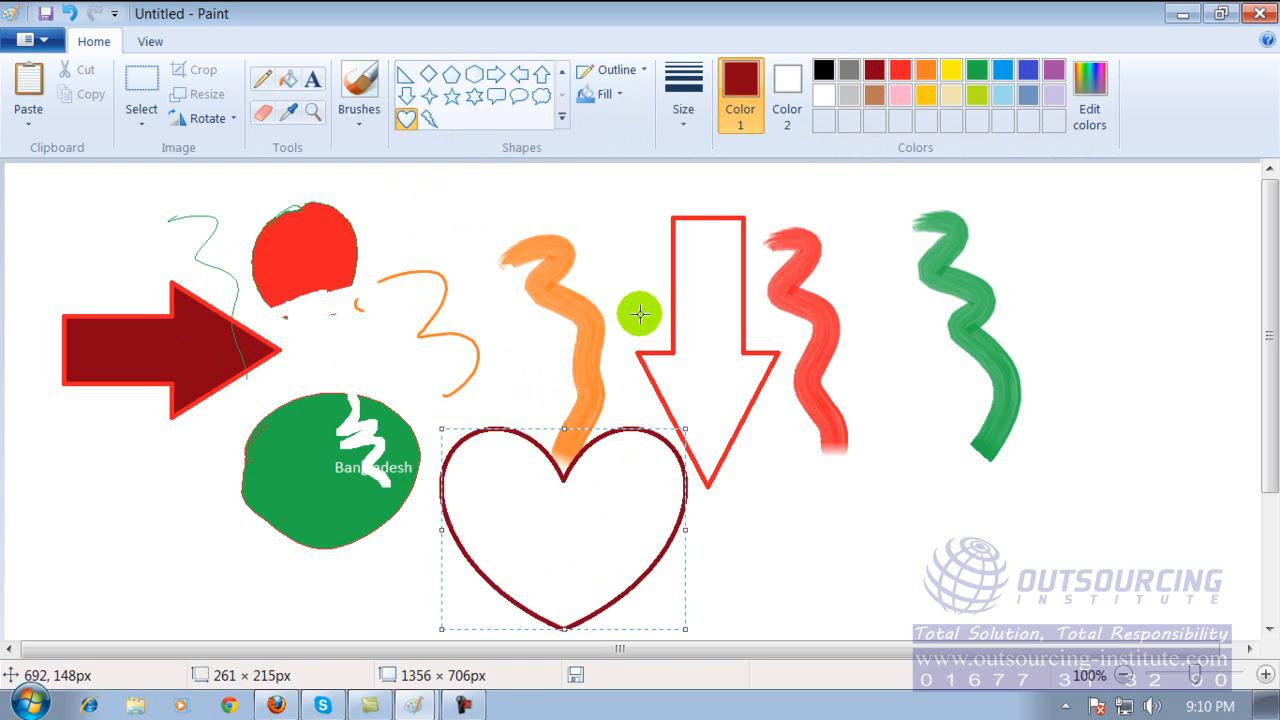
left_click(924, 71)
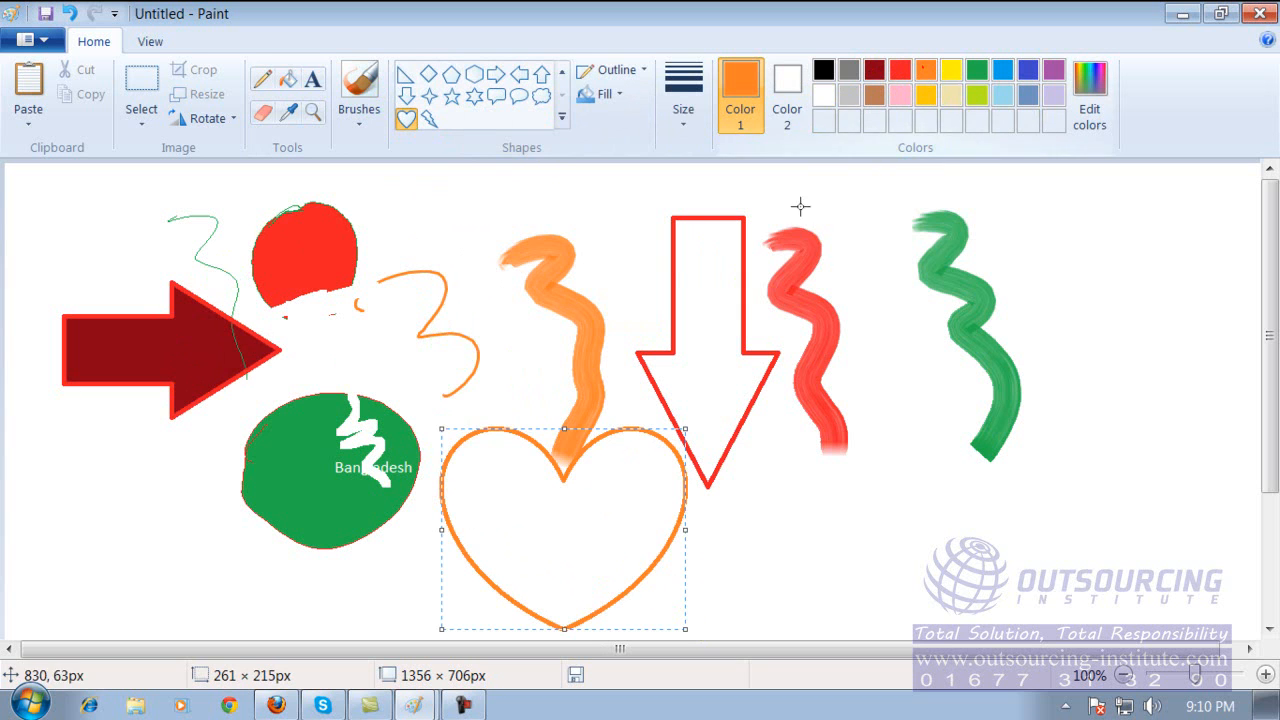
left_click(288, 80)
left_click(565, 526)
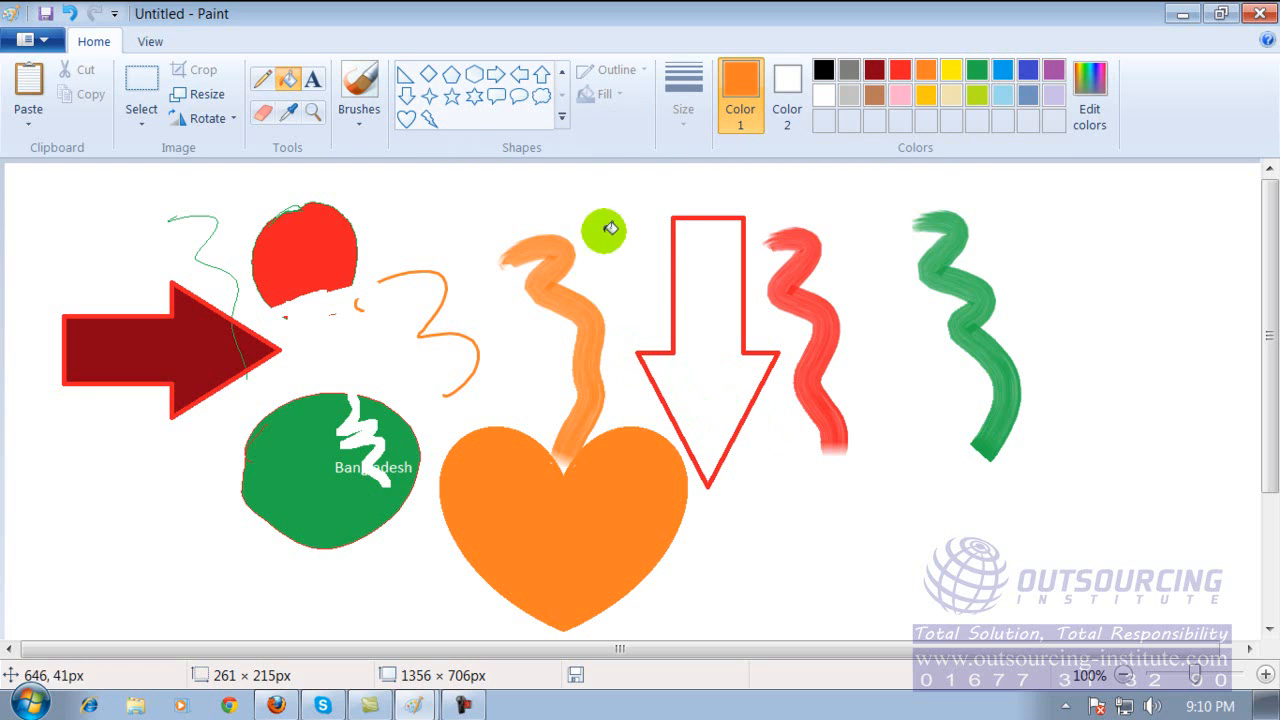
left_click(561, 118)
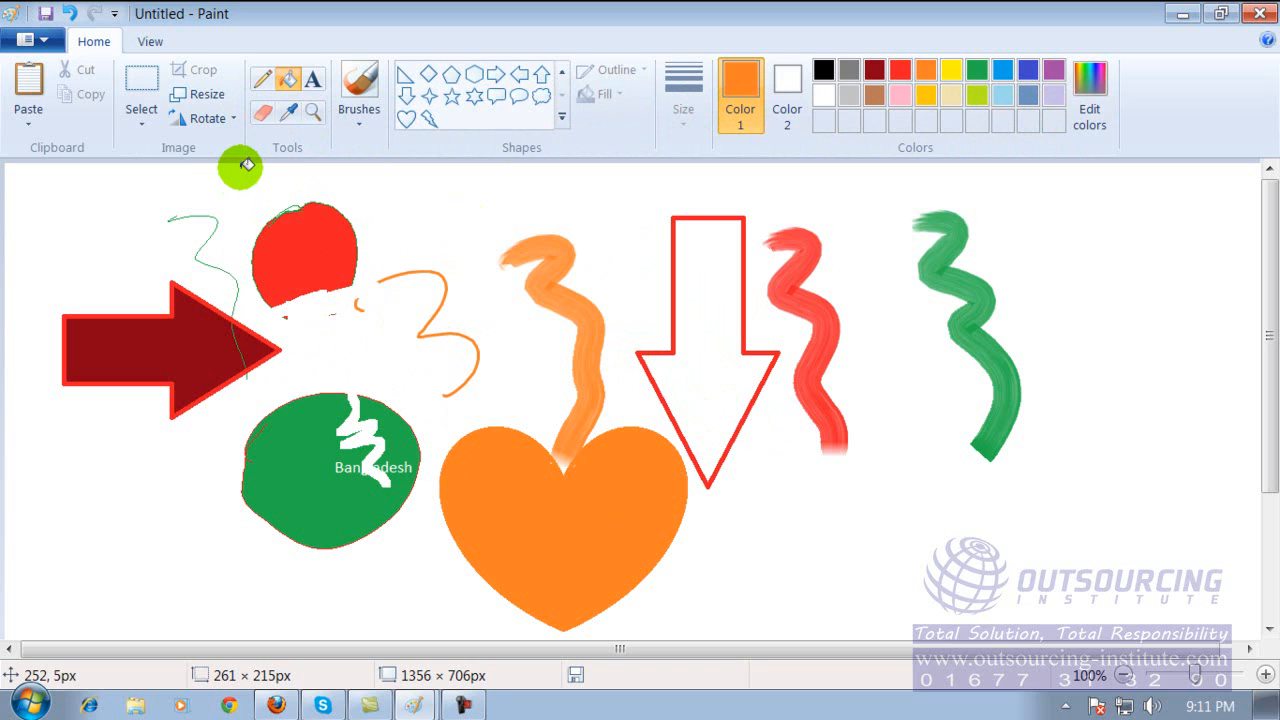
Start opening an existing picture and browse the Desktop, the Pictures library, Local Disk (F:) and Local Disk (E:).
left_click(48, 45)
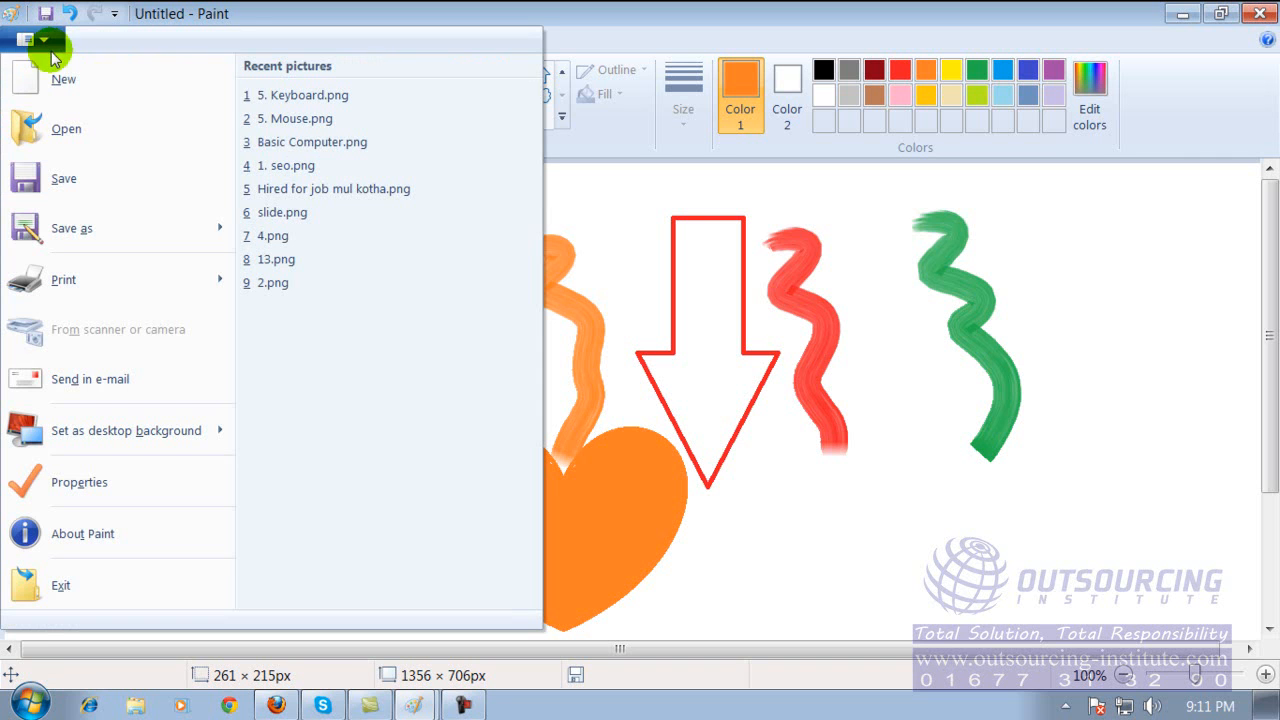
left_click(66, 132)
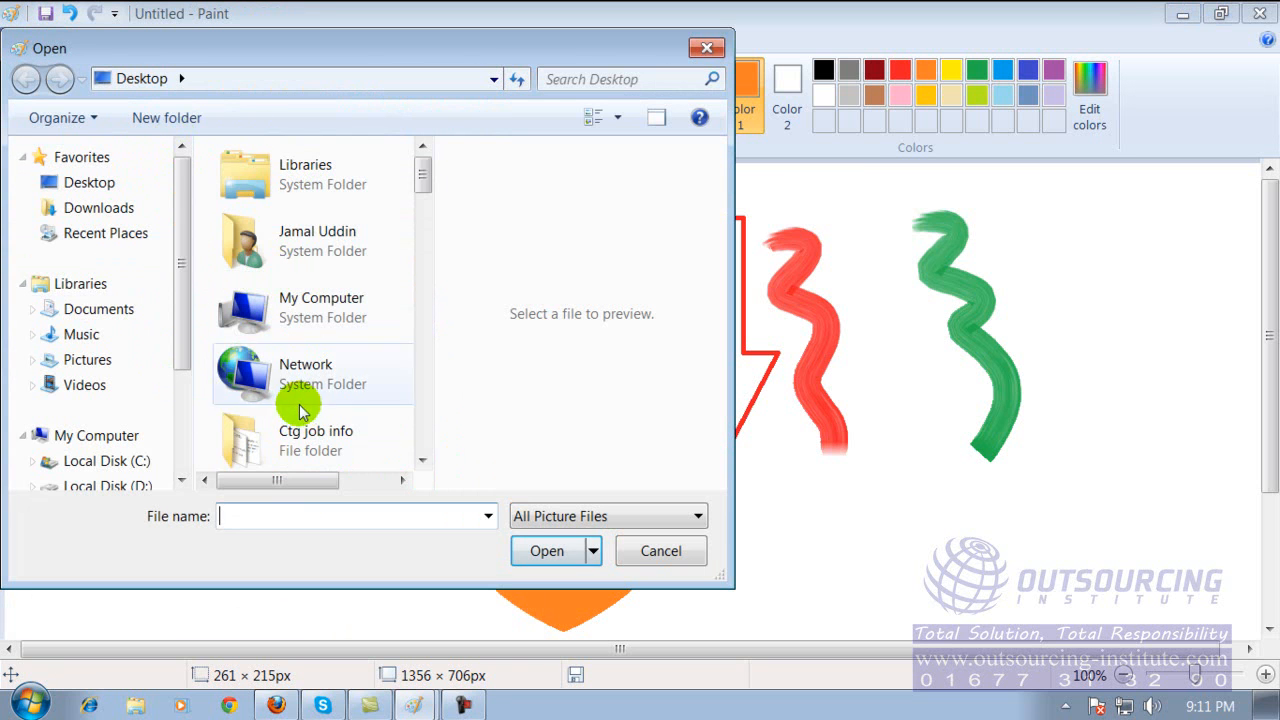
left_click(95, 186)
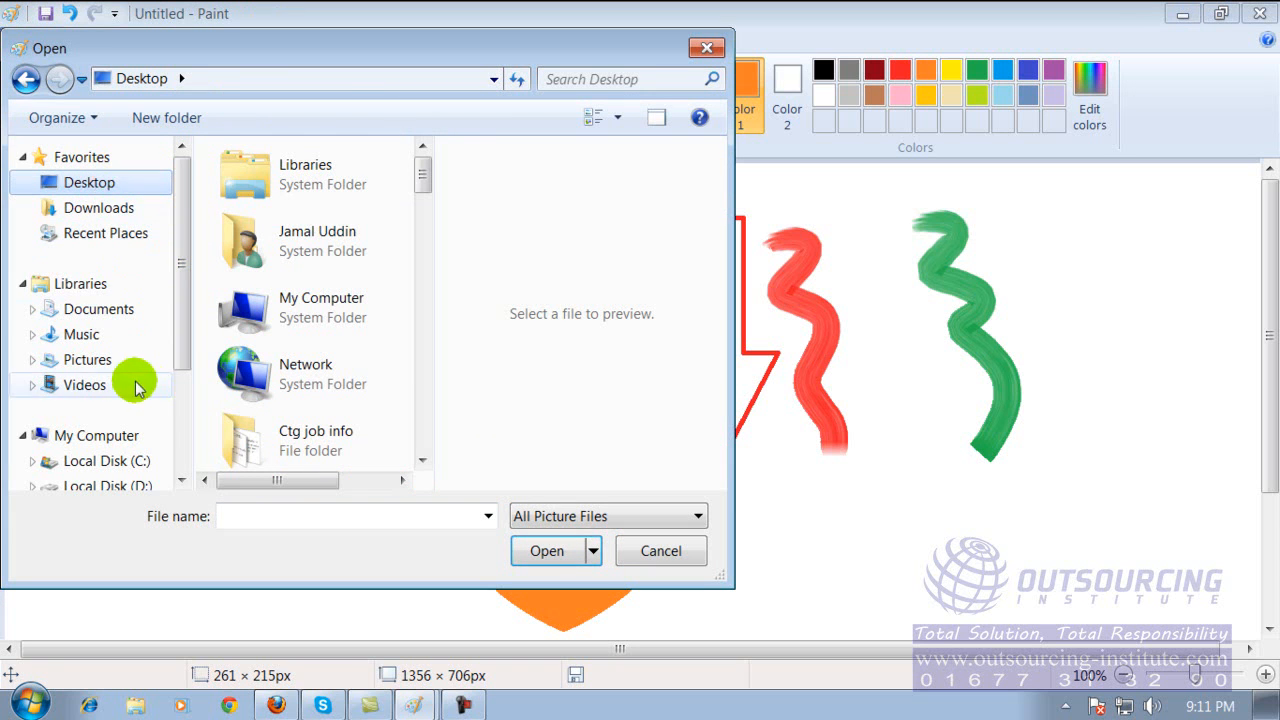
left_click(97, 363)
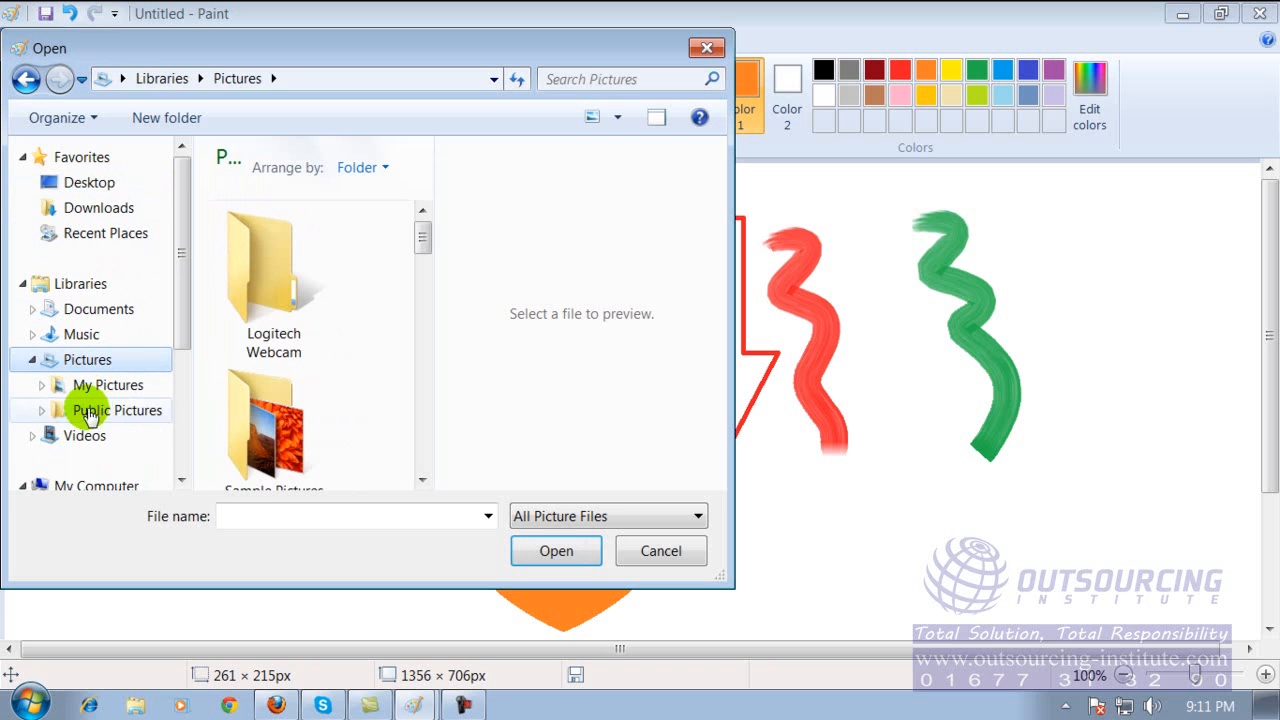
scroll(183, 260, "down", 3)
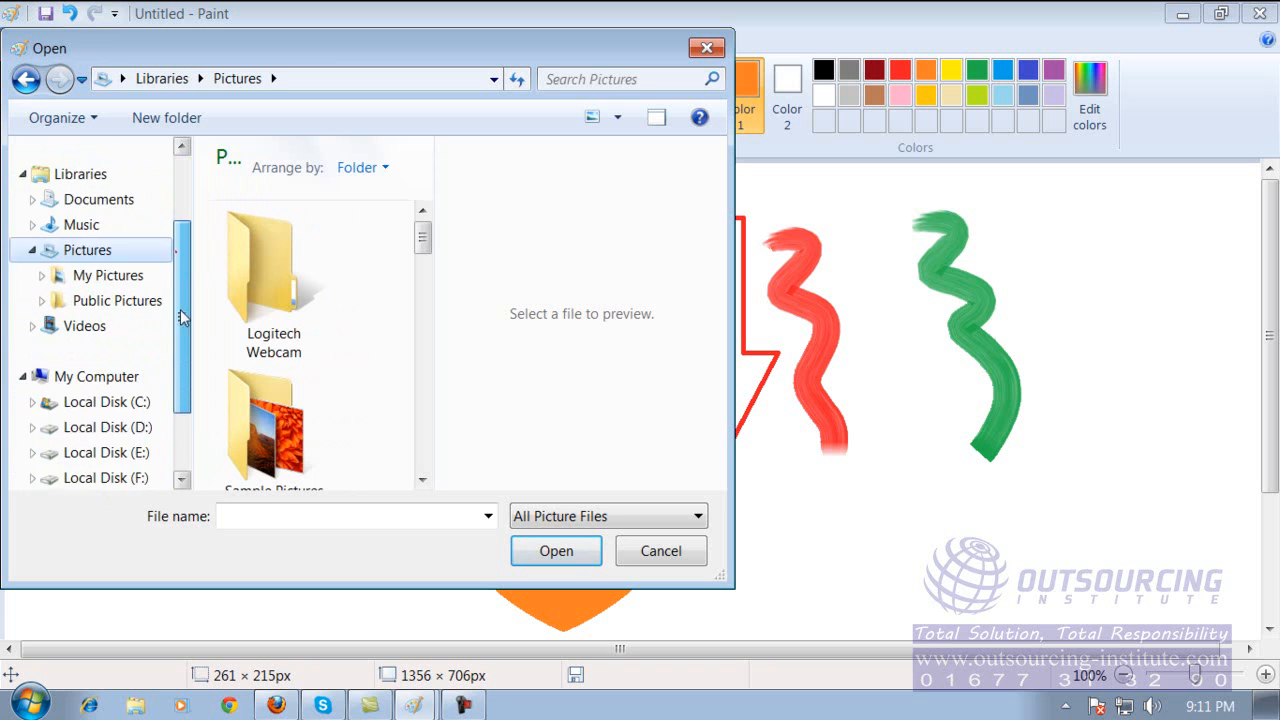
left_click(120, 376)
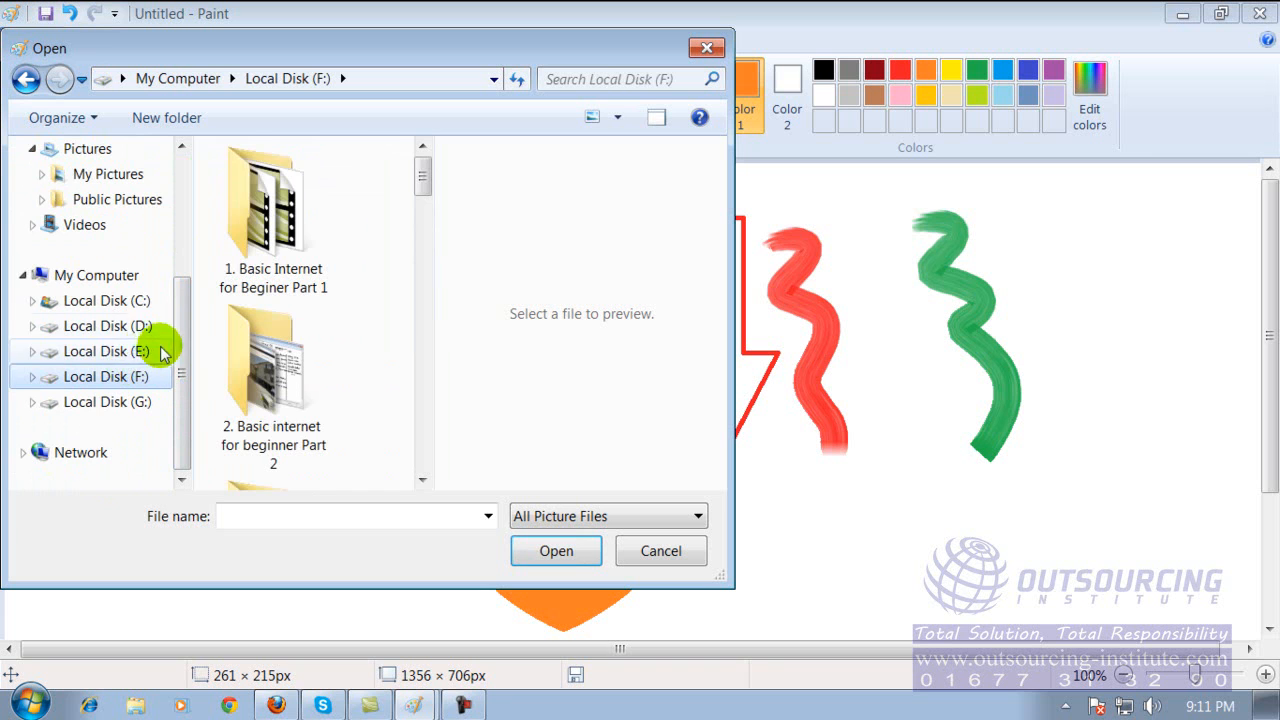
left_click(137, 350)
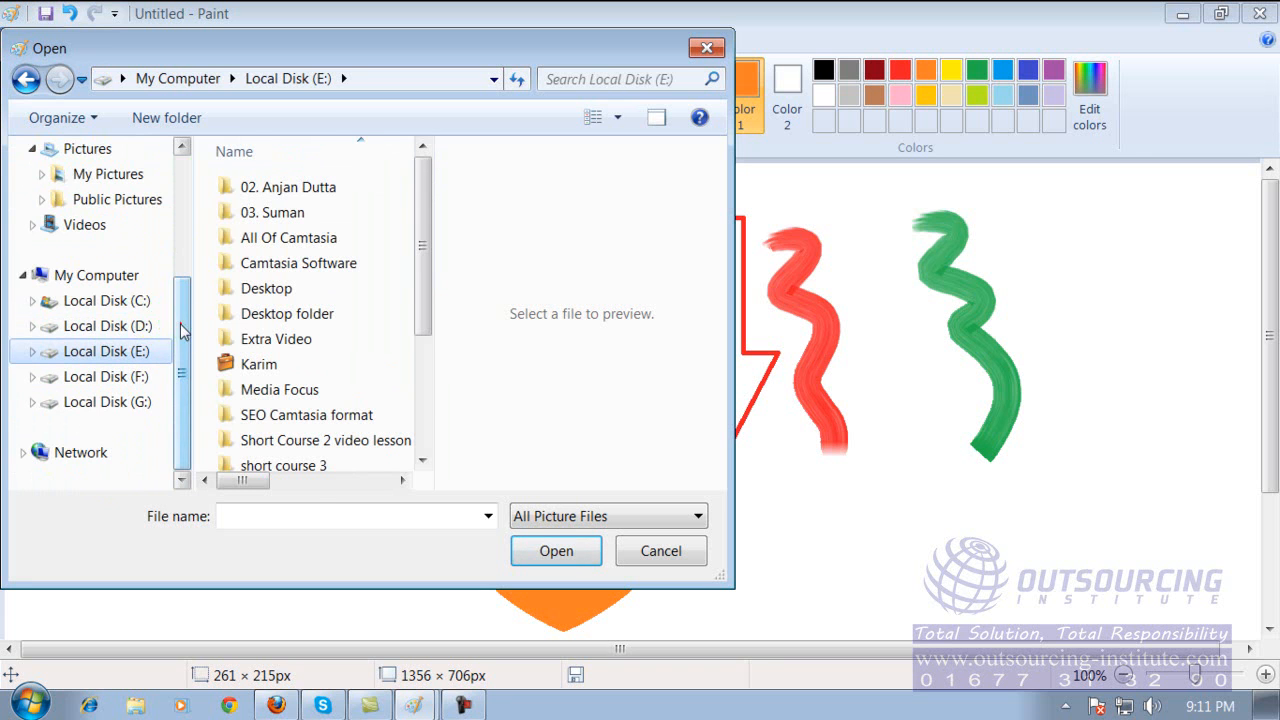
scroll(180, 320, "up", 2)
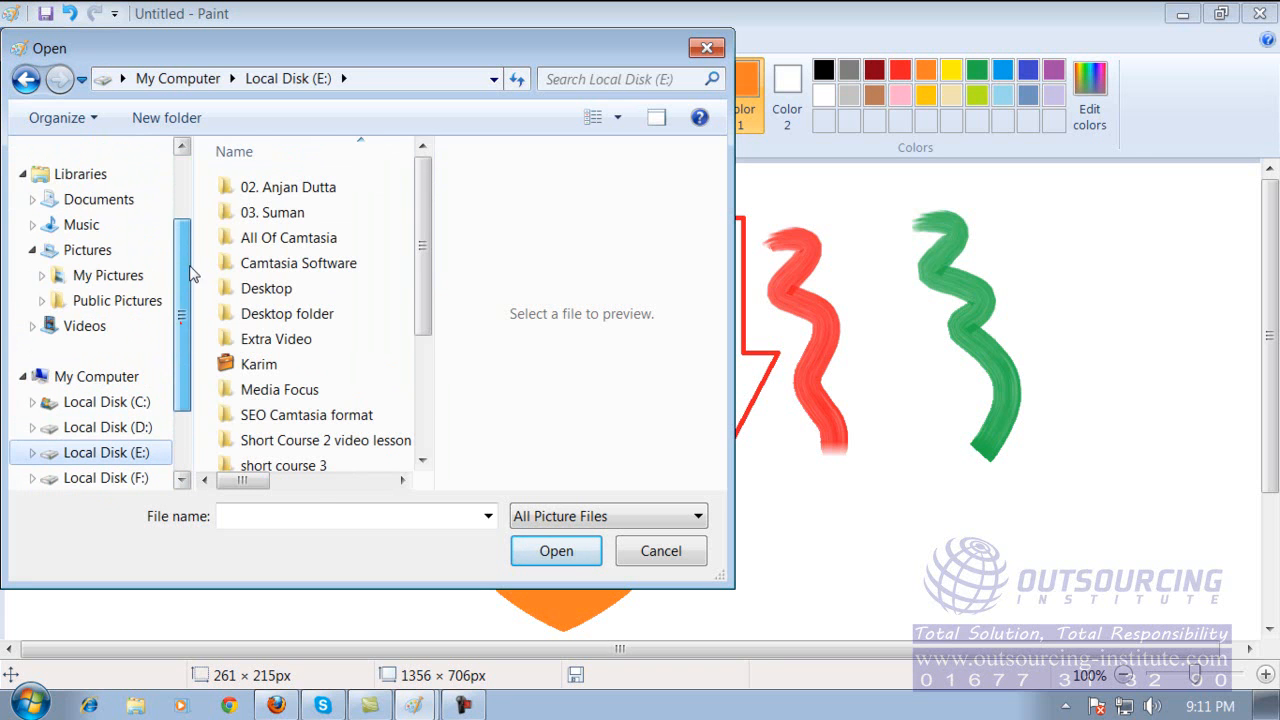
Open index.jpg from My Pictures without saving the drawing, and enlarge its canvas to about 438 × 333 px.
left_click(113, 277)
left_click_drag(422, 238, 410, 323)
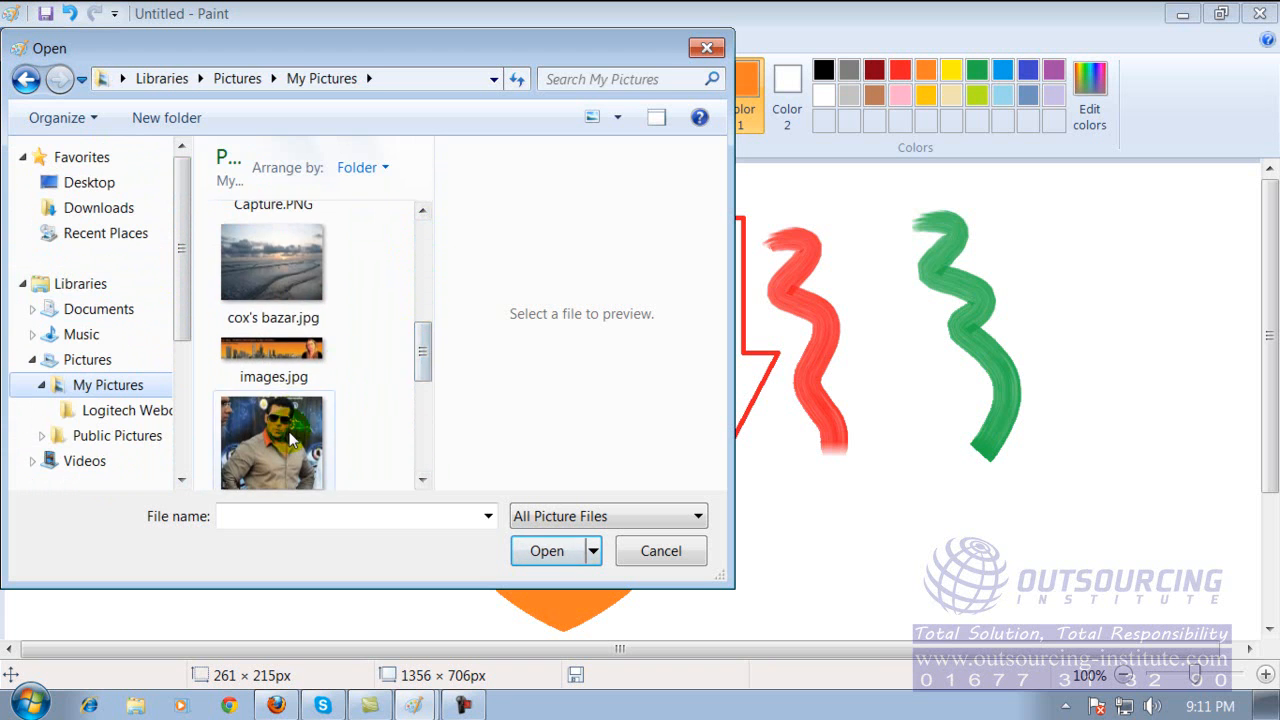
double_click(292, 420)
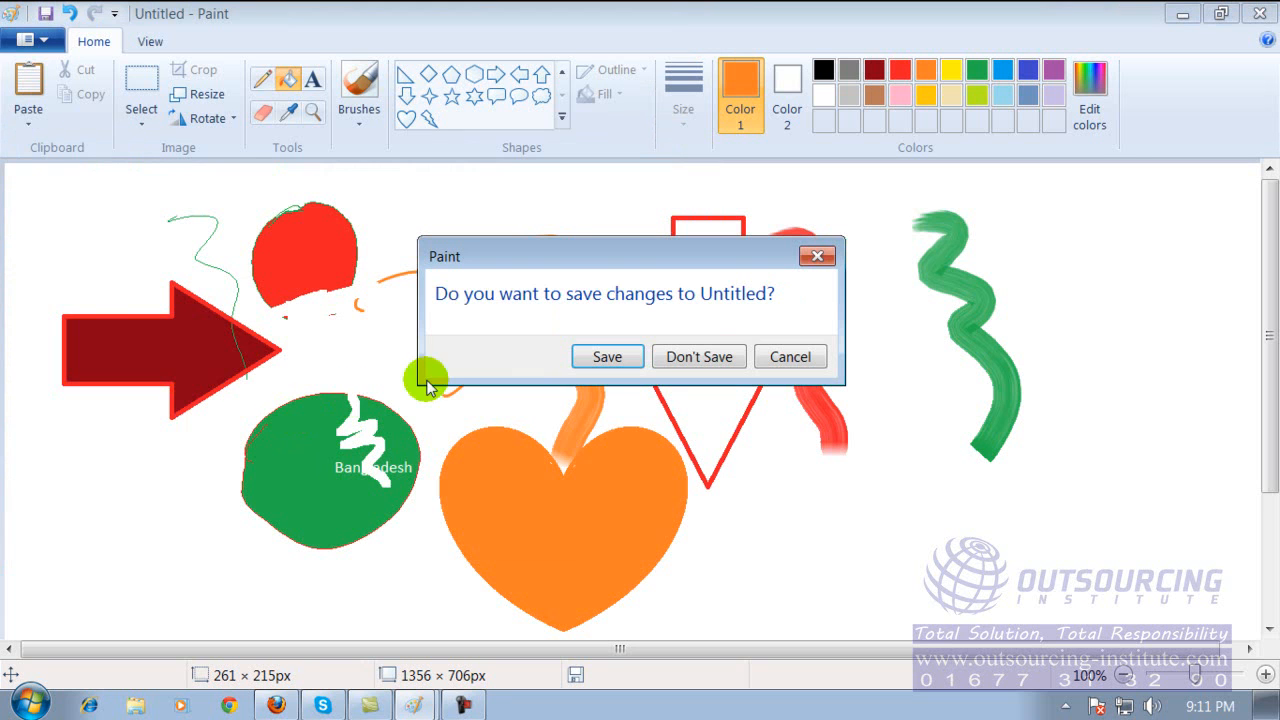
left_click(683, 357)
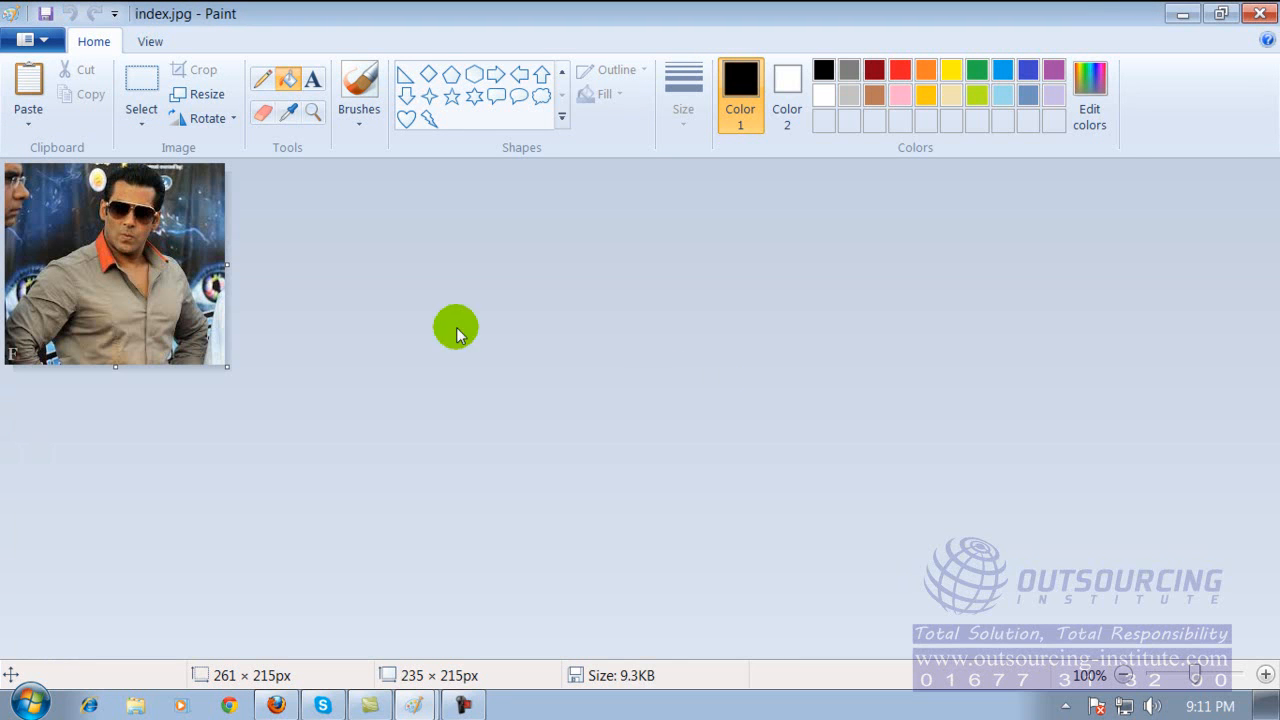
left_click_drag(225, 366, 417, 477)
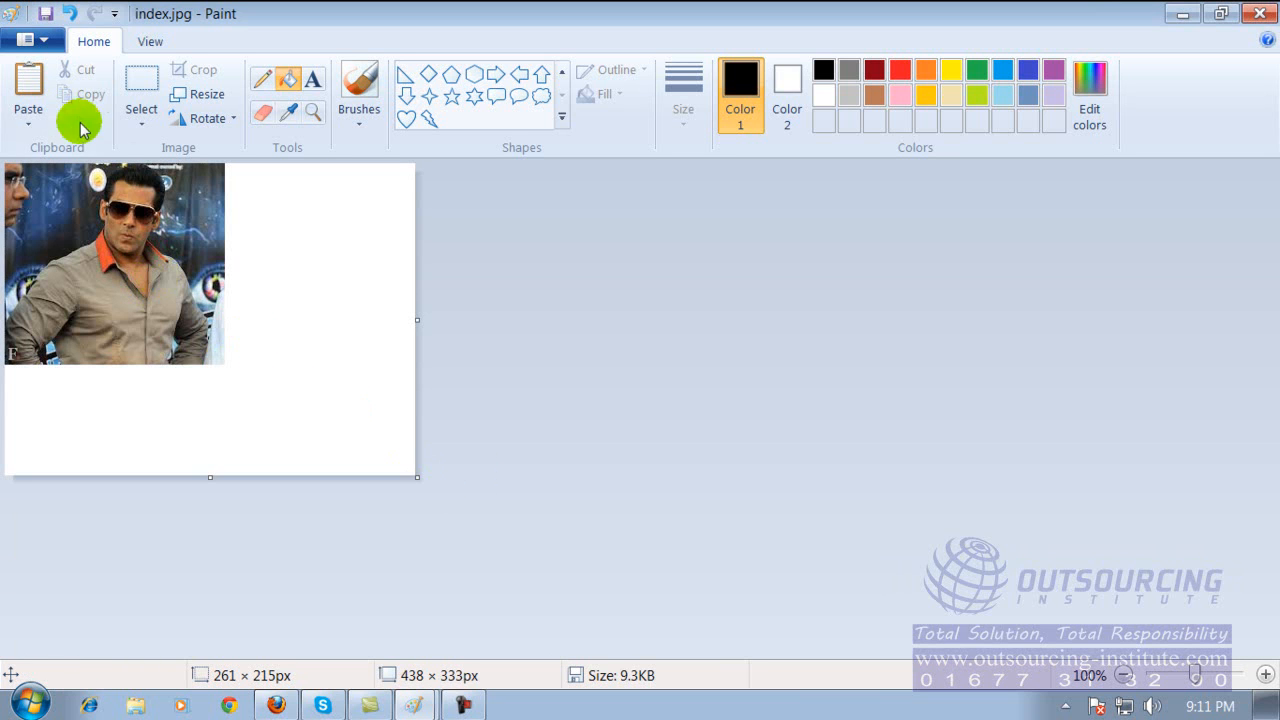
Open outsourcing Banner.png from the Desktop without saving the changes to index.jpg.
left_click(38, 41)
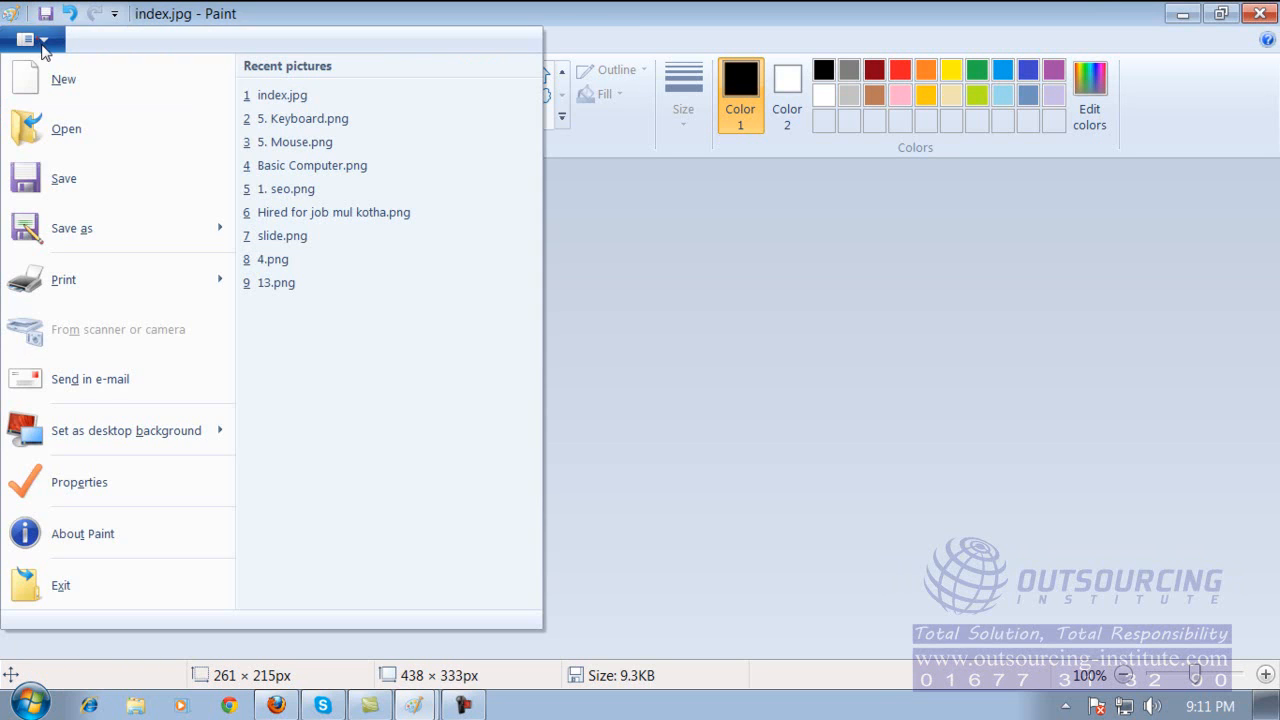
left_click(66, 129)
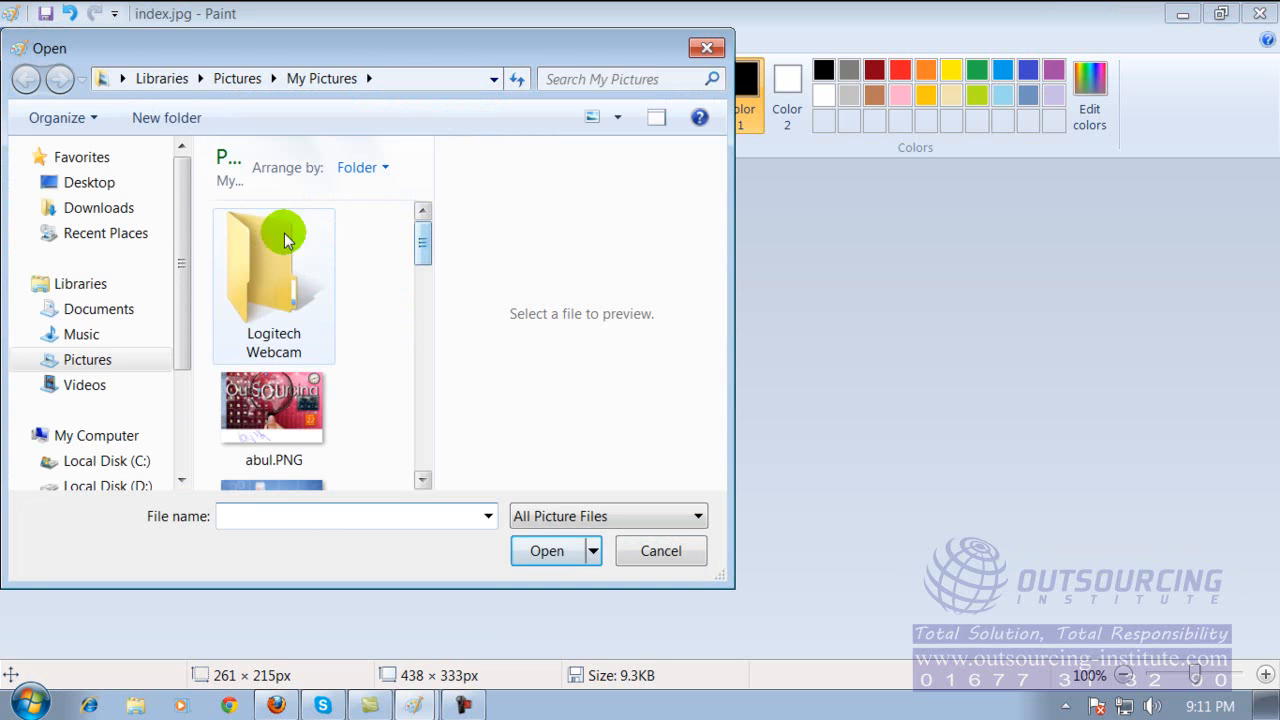
left_click(104, 183)
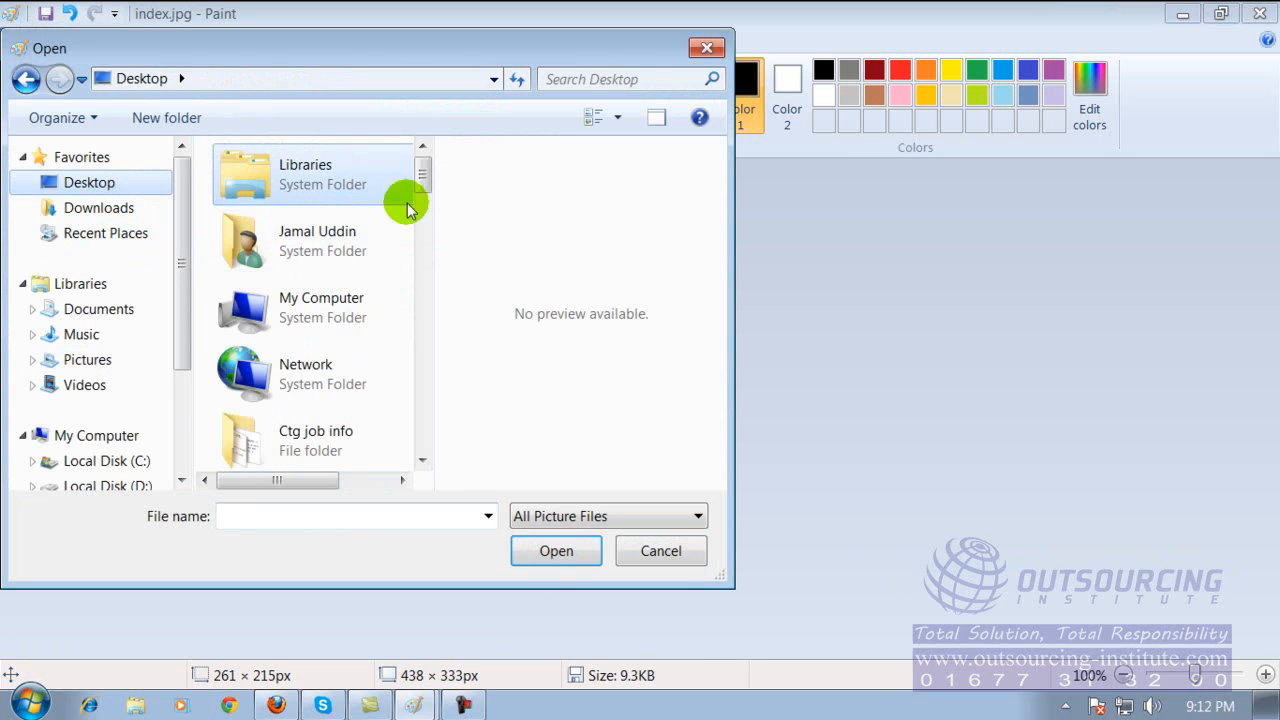
left_click_drag(421, 177, 376, 440)
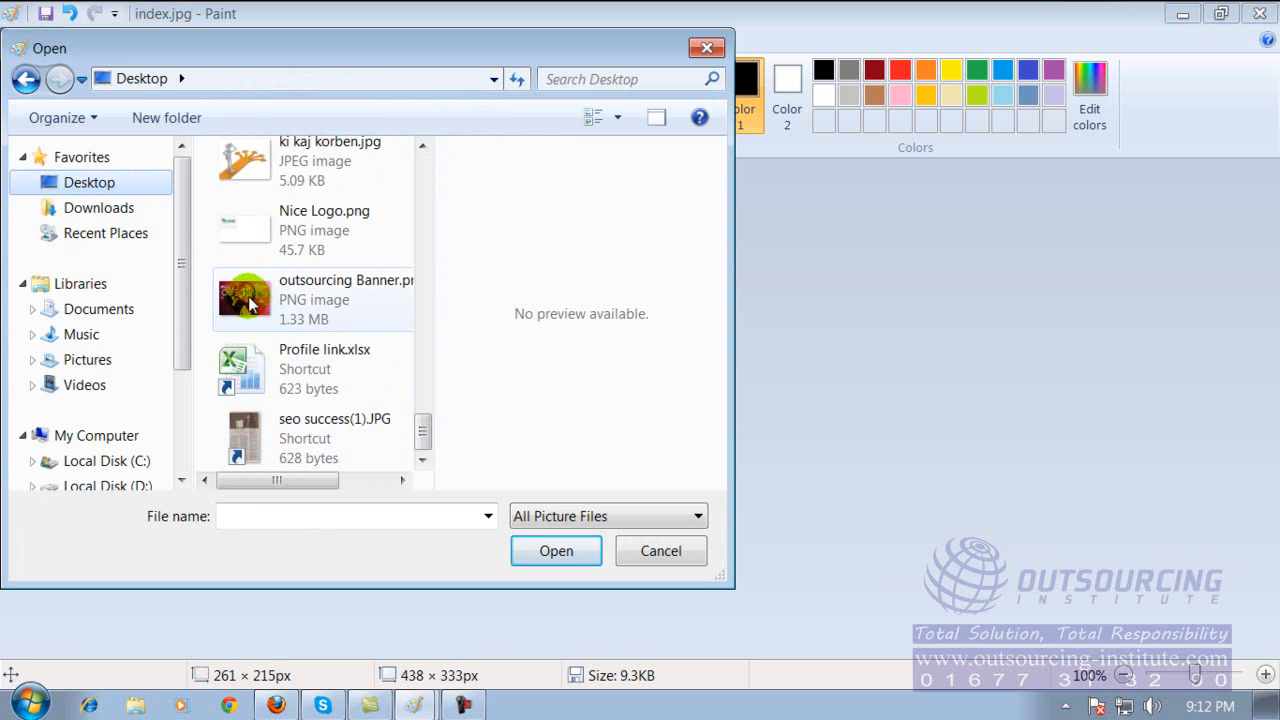
double_click(250, 305)
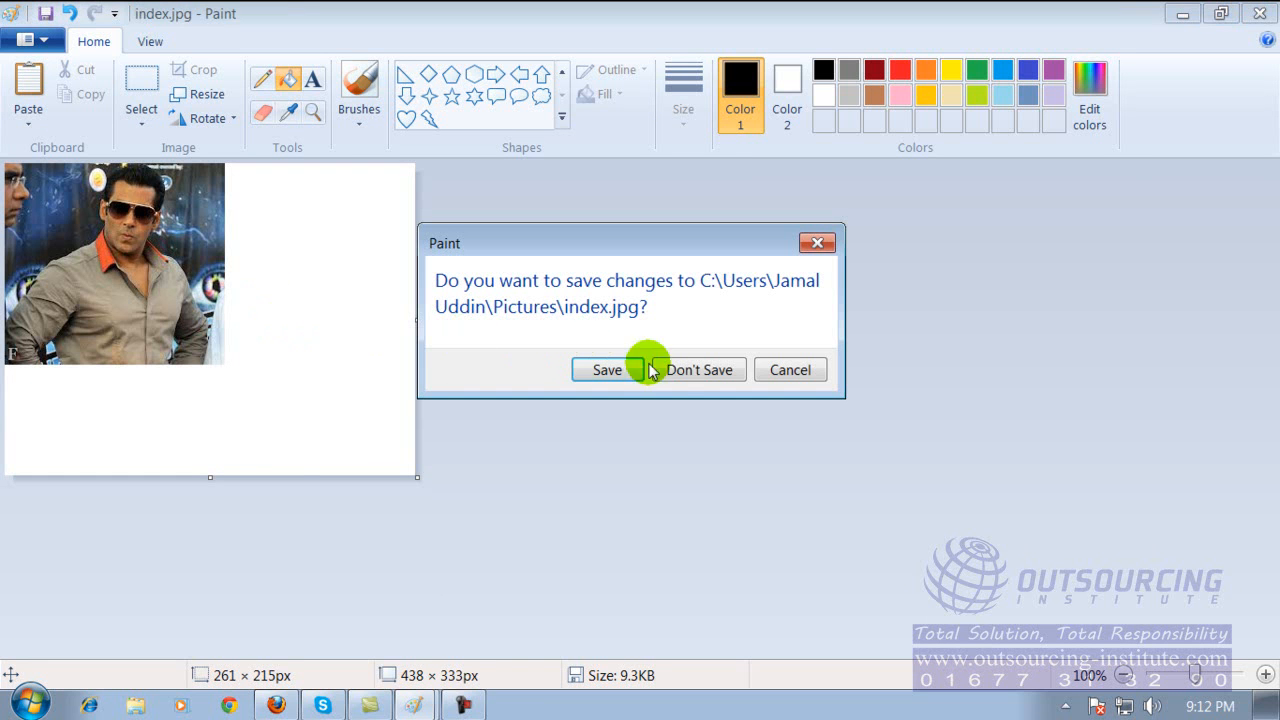
left_click(678, 369)
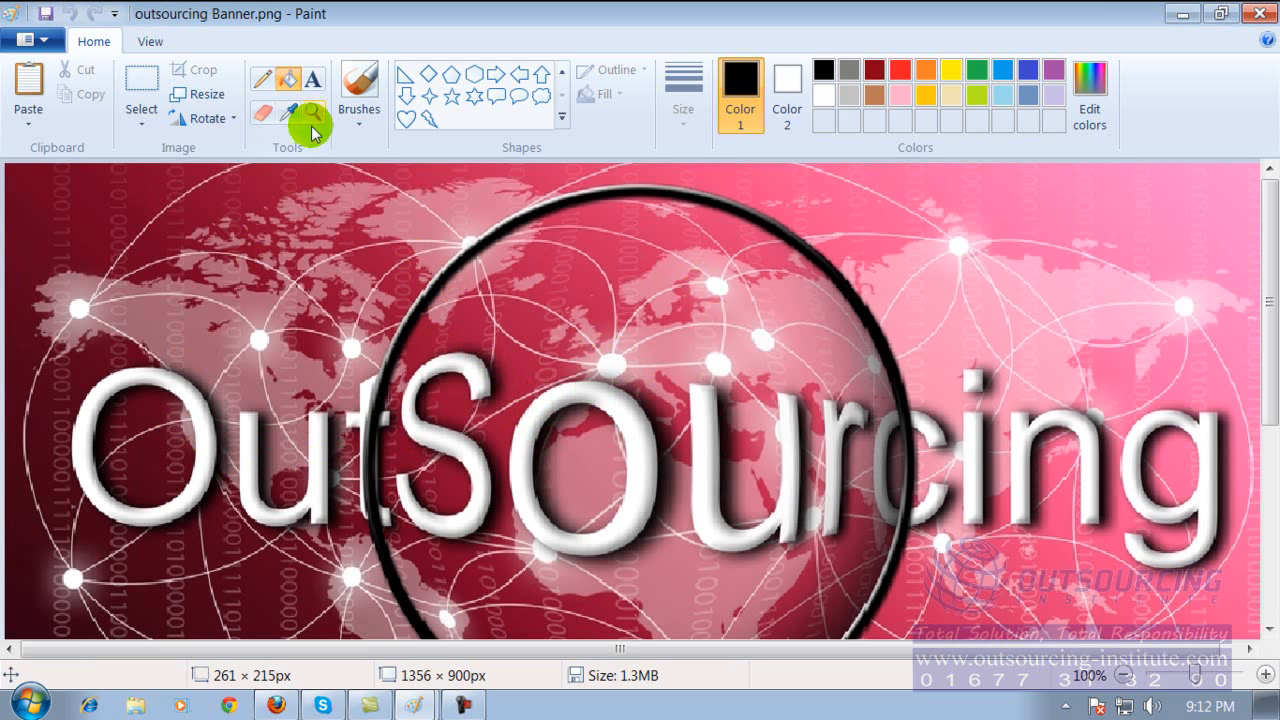
Paint green brush strokes over the letters O, u, t, S and o of the banner title and a zigzag over the following letters.
left_click(360, 90)
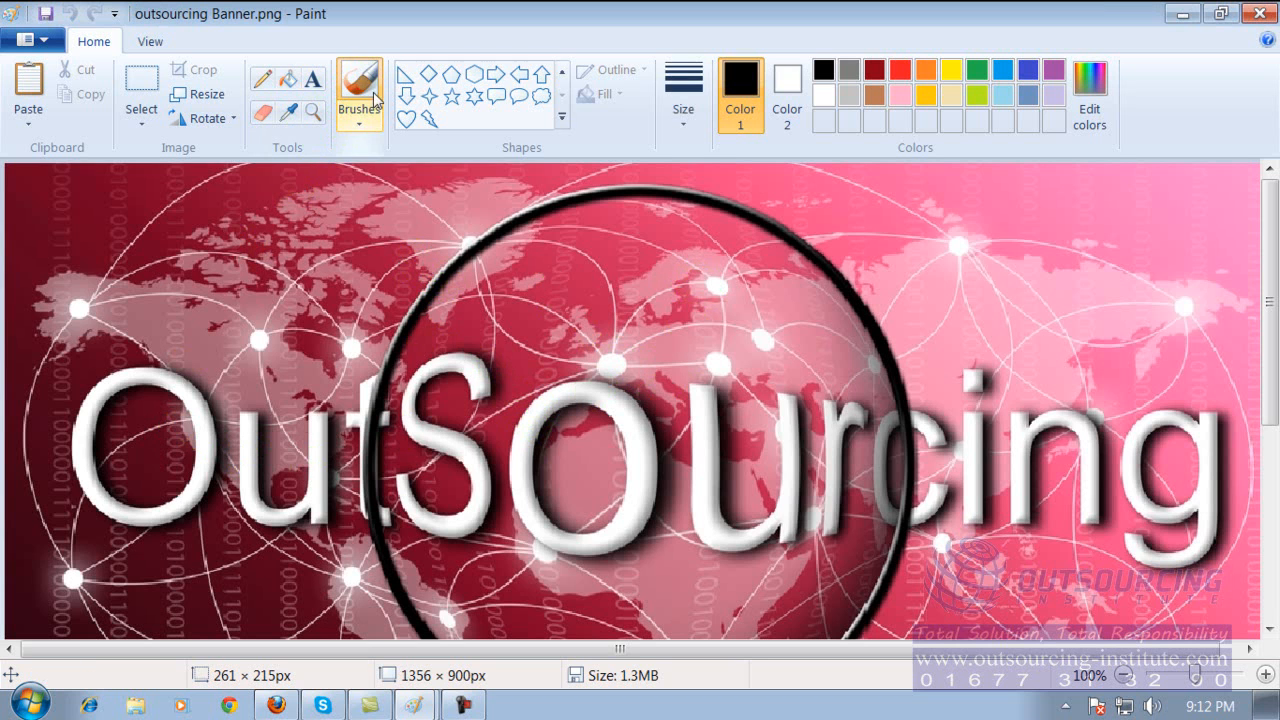
left_click(977, 69)
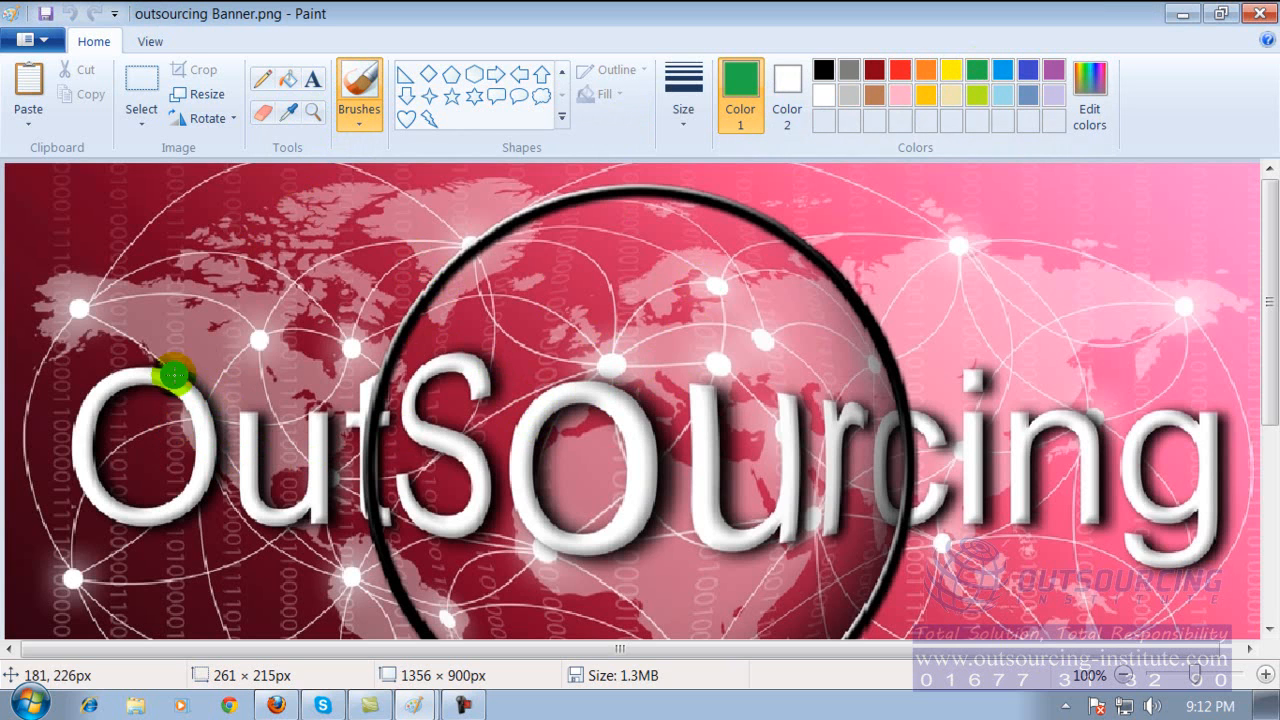
mouse_move(86, 410)
left_mouse_down()
mouse_move(89, 492)
mouse_move(205, 466)
mouse_move(185, 385)
mouse_move(80, 396)
mouse_move(84, 410)
left_mouse_up()
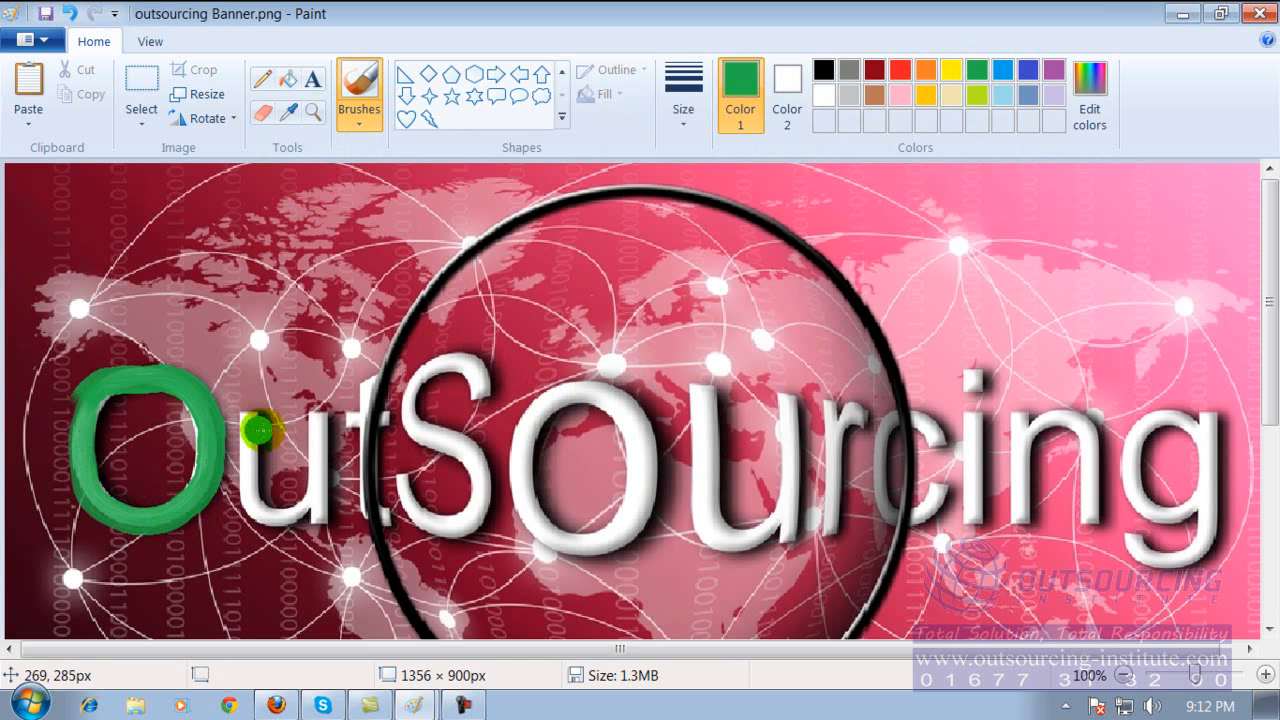
mouse_move(266, 515)
left_mouse_down()
mouse_move(309, 424)
mouse_move(390, 465)
mouse_move(363, 412)
mouse_move(450, 430)
mouse_move(460, 352)
mouse_move(478, 478)
mouse_move(412, 505)
left_mouse_up()
left_click_drag(574, 393, 637, 483)
mouse_move(757, 296)
left_mouse_down()
mouse_move(771, 295)
mouse_move(772, 517)
left_mouse_up()
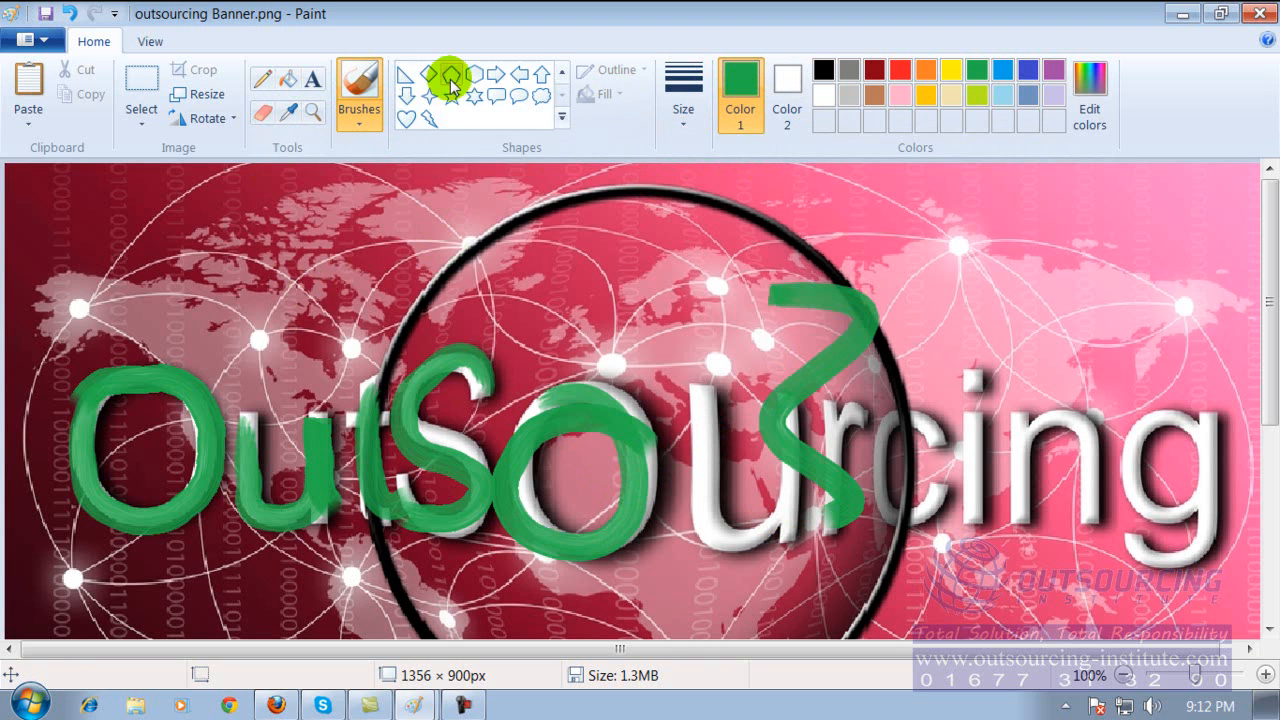
Draw a down arrow about 127 × 160 px with a red outline above the middle of the banner title.
left_click(406, 95)
mouse_move(625, 212)
left_mouse_down()
mouse_move(623, 266)
mouse_move(734, 334)
mouse_move(752, 372)
left_mouse_up()
left_click(900, 69)
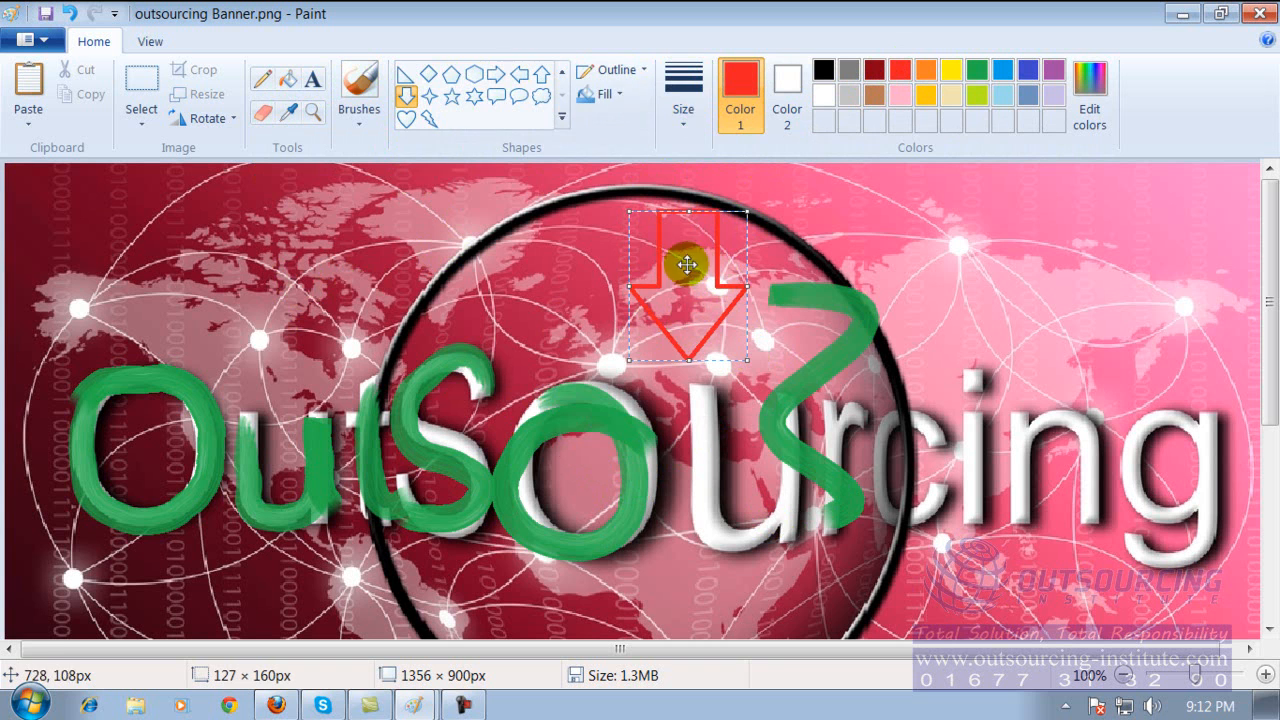
left_click(284, 85)
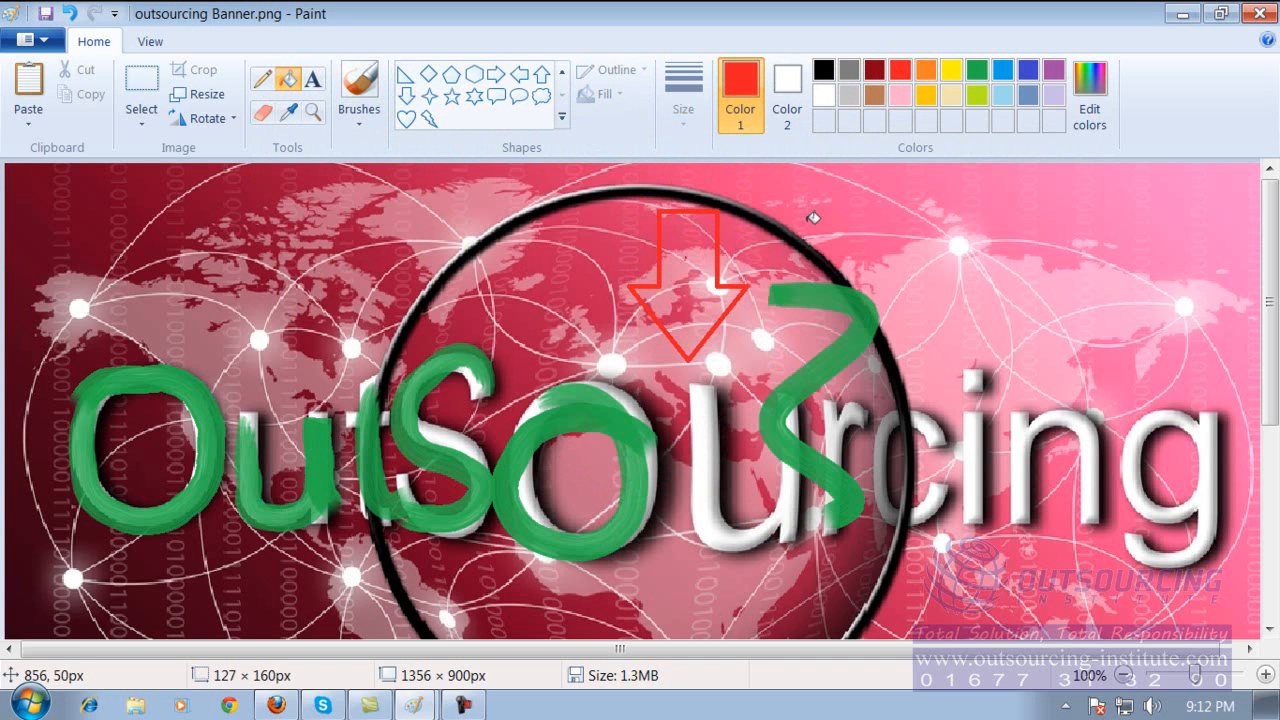
left_click(925, 69)
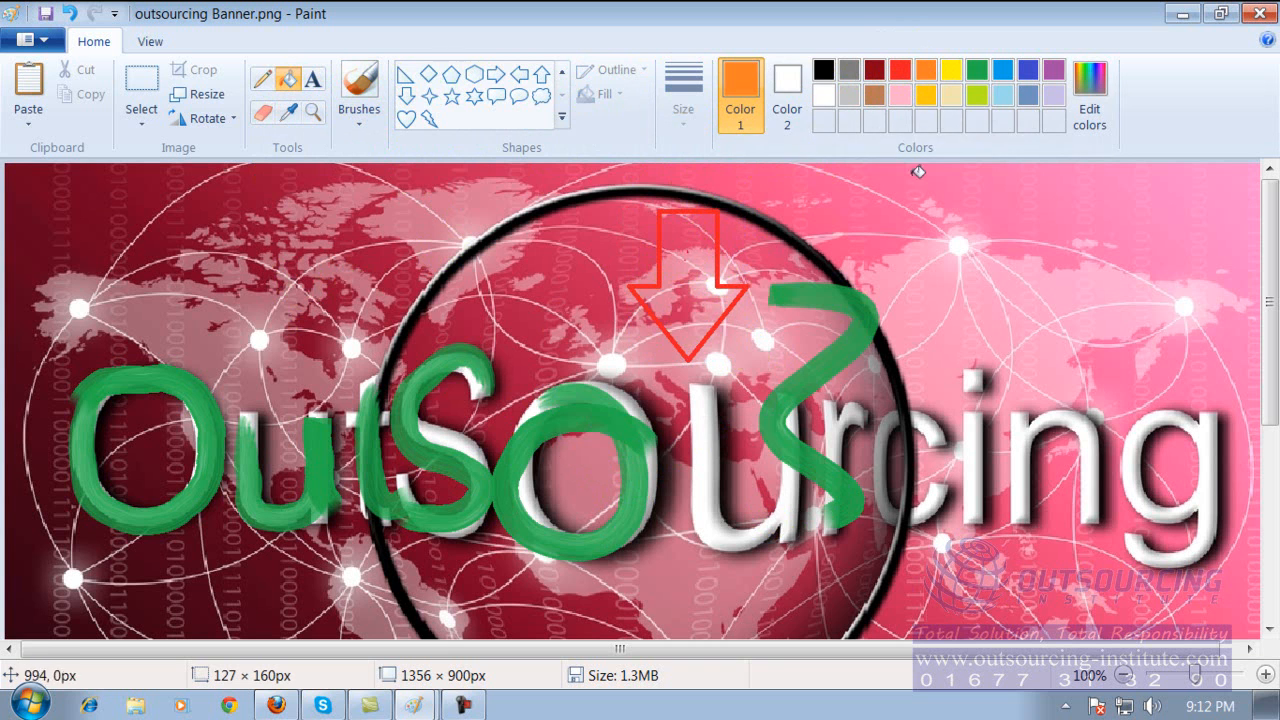
Add the text "fgdgdgd" in green, "dfggsg" in red and "sdggsgsdg" in white on one line above the banner title.
left_click(977, 69)
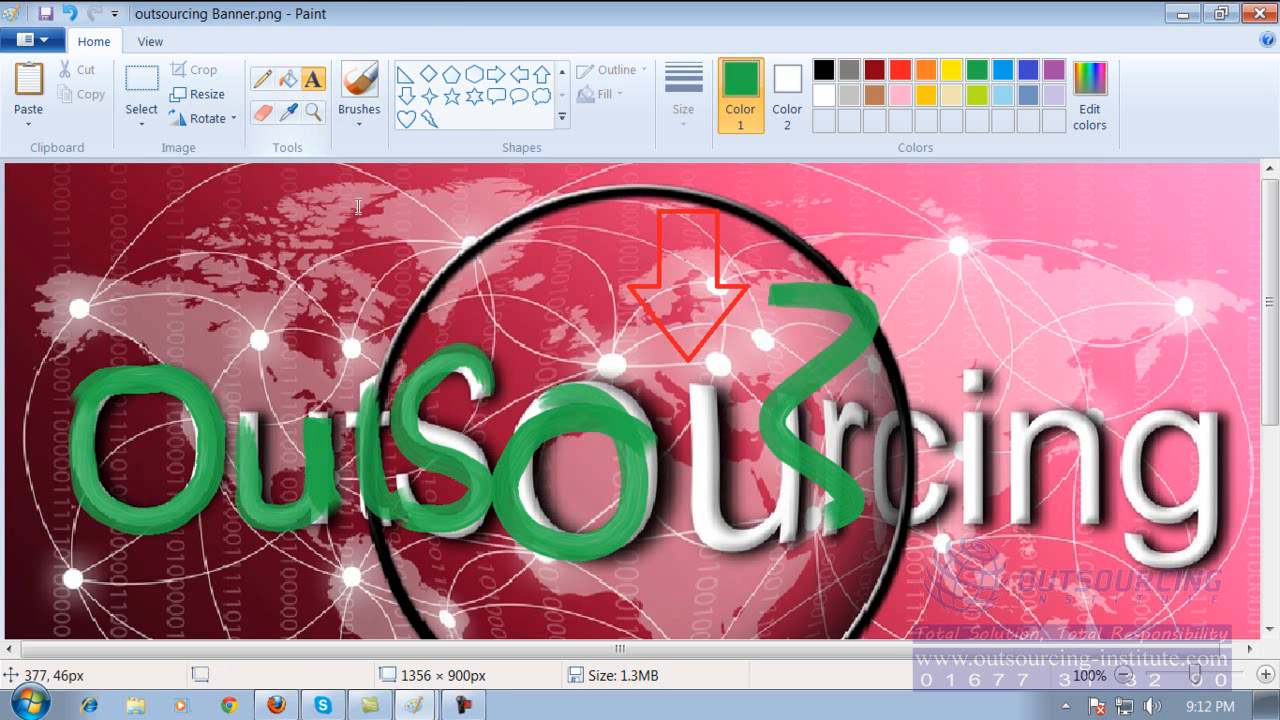
left_click(355, 268)
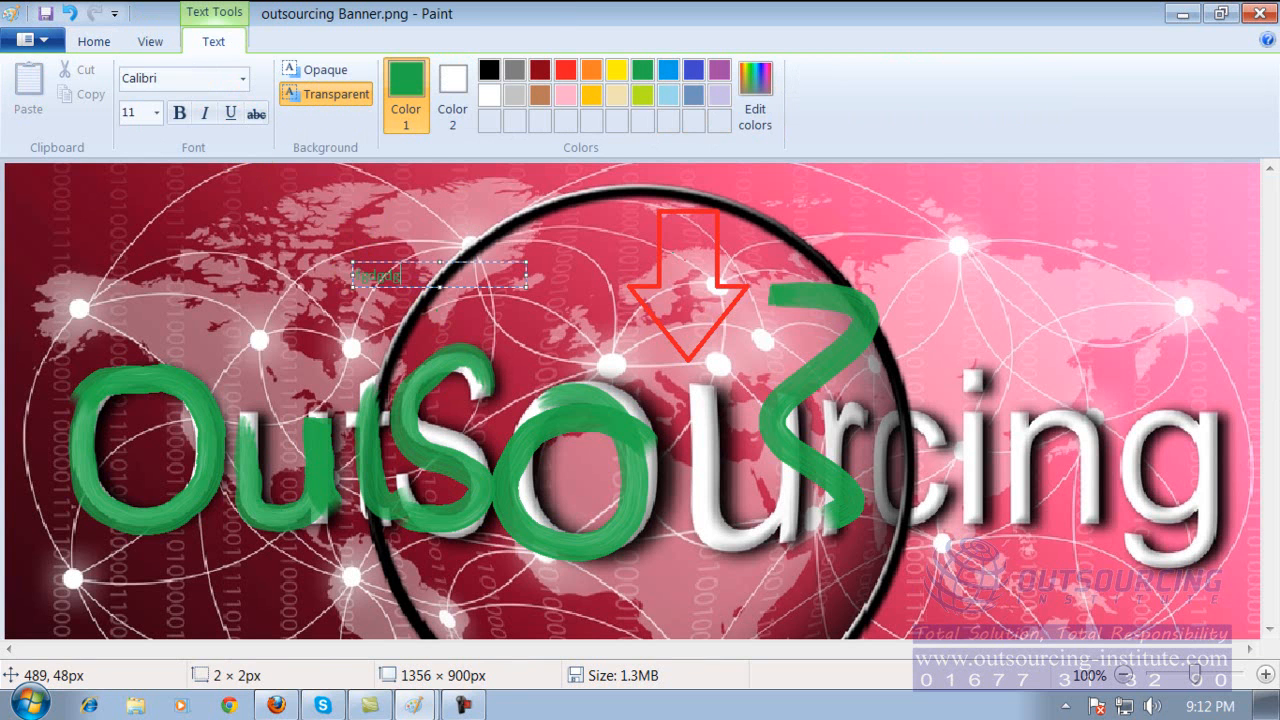
left_click(563, 69)
type("dfgdsg")
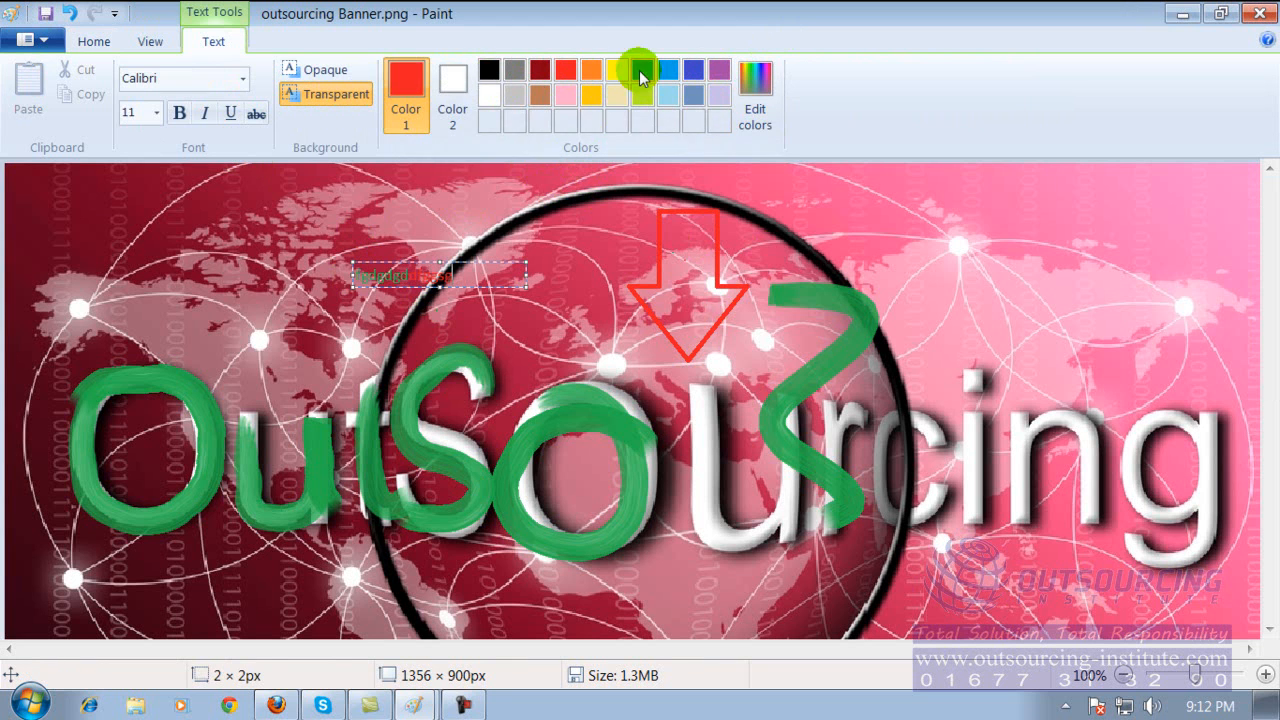
left_click(484, 95)
type("sdggsgsdg")
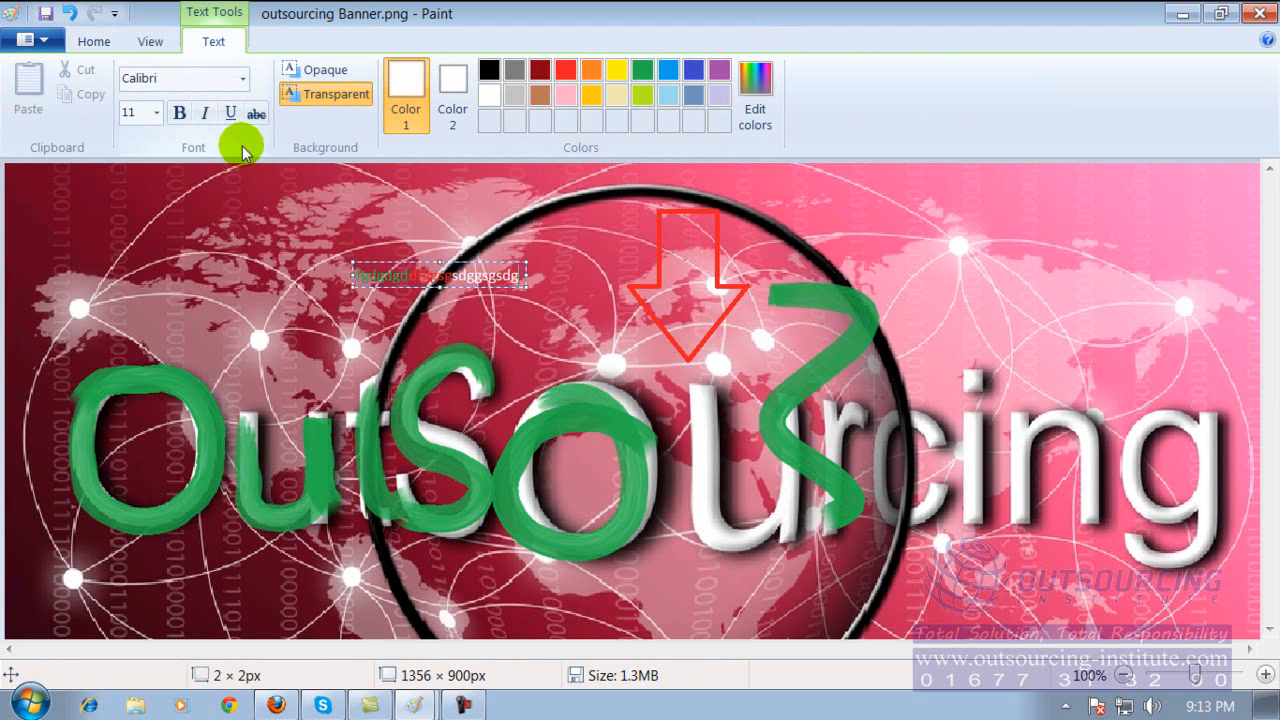
Change the font of the whole multicoloured text line to Blackadder ITC.
left_click(242, 78)
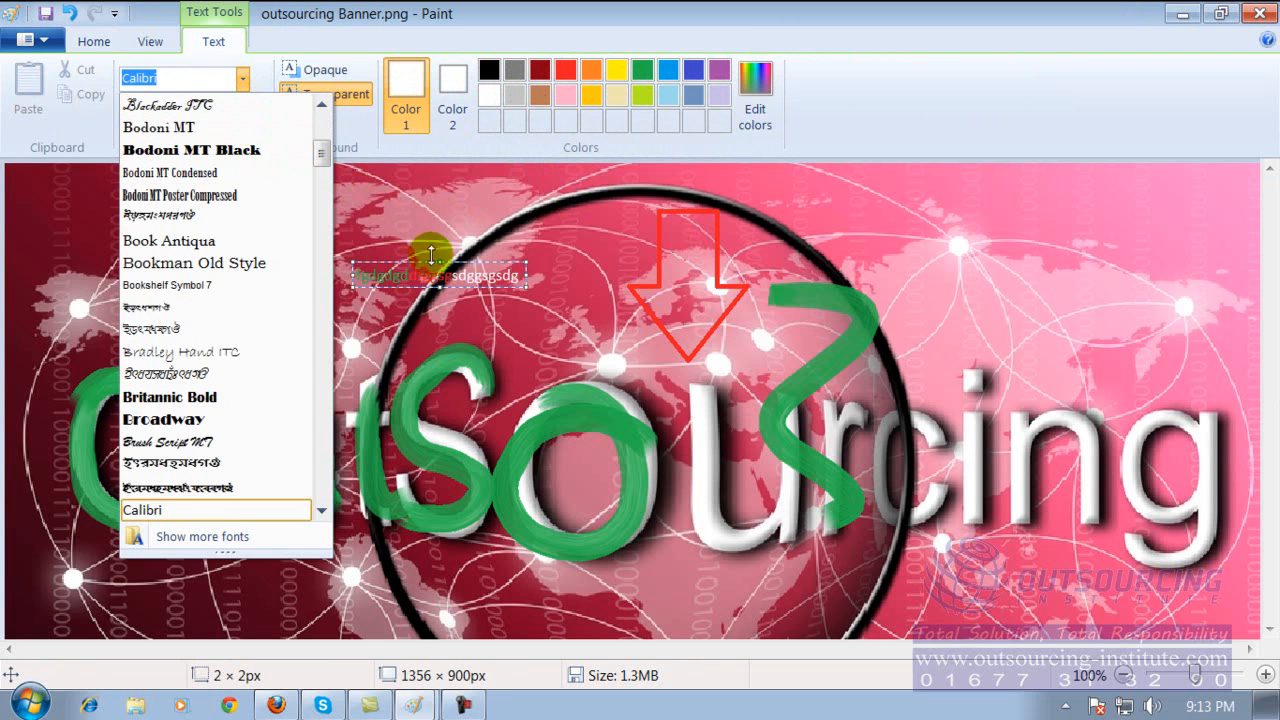
left_click(545, 294)
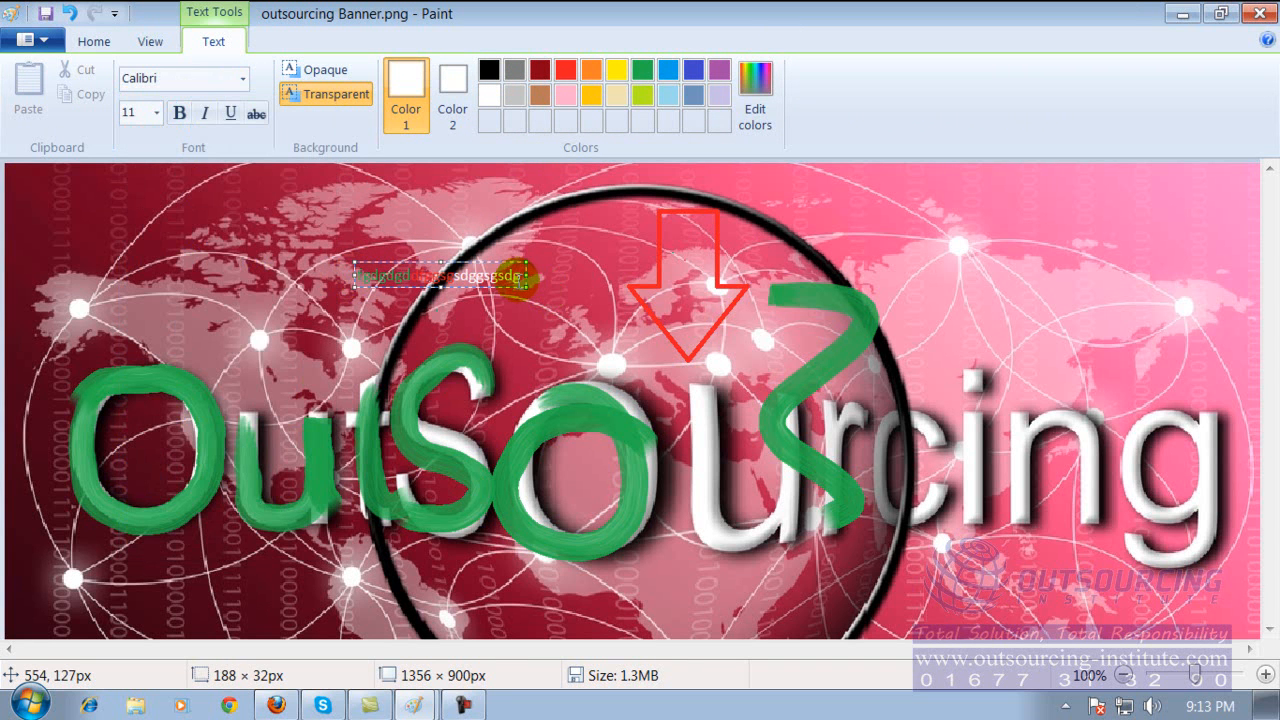
left_click_drag(524, 276, 358, 276)
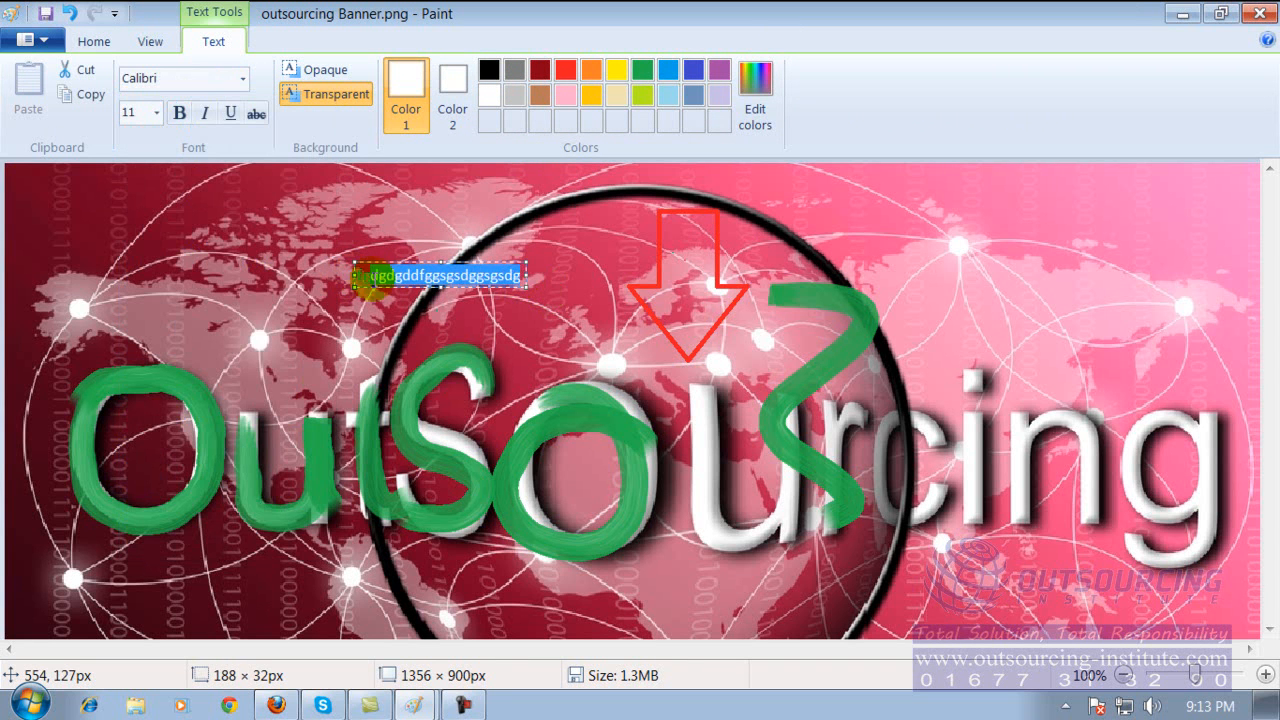
left_click(243, 84)
left_click(223, 108)
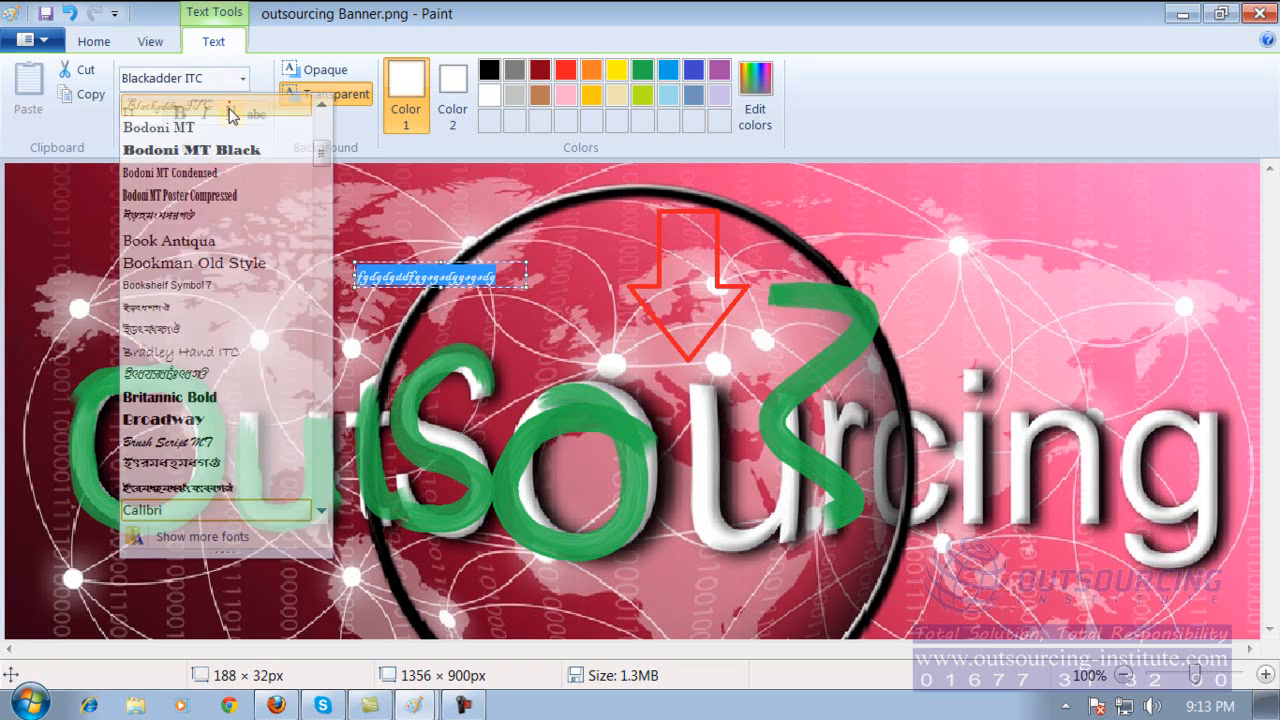
Set the multicoloured text to size 48 and enlarge its text box to about 464 × 304 px.
left_click(452, 268)
left_click_drag(496, 276, 472, 276)
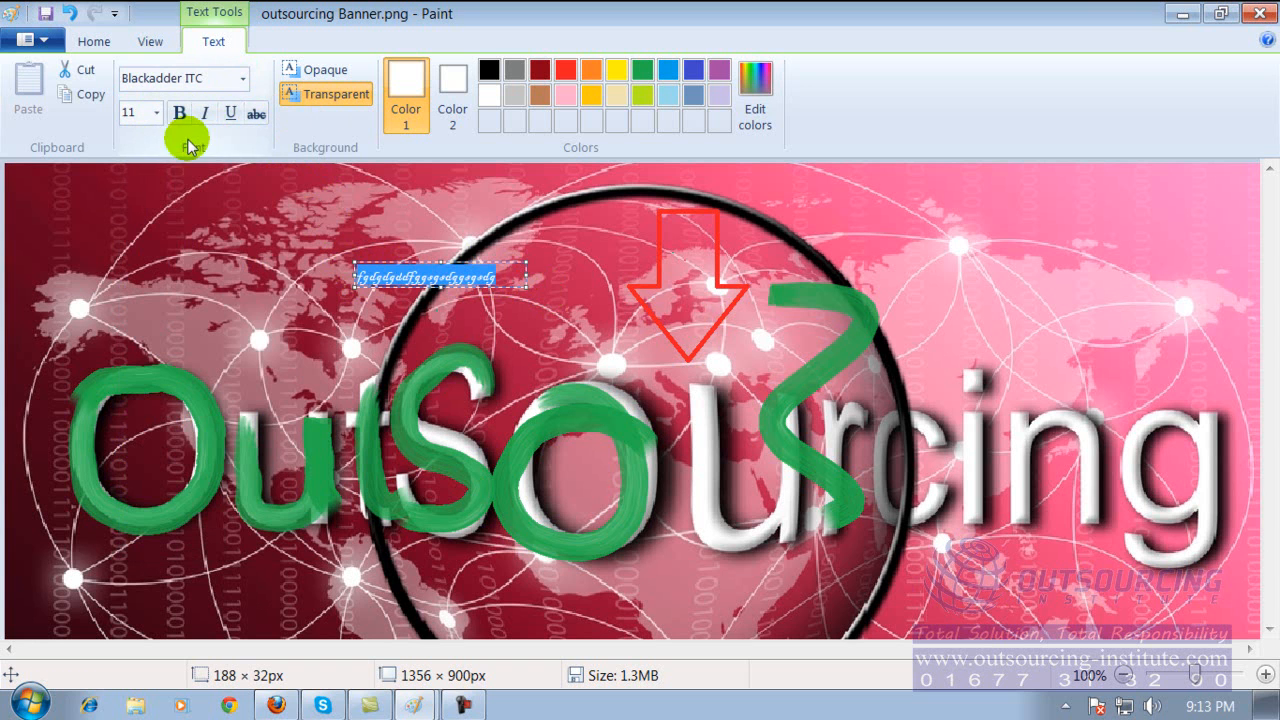
left_click(157, 116)
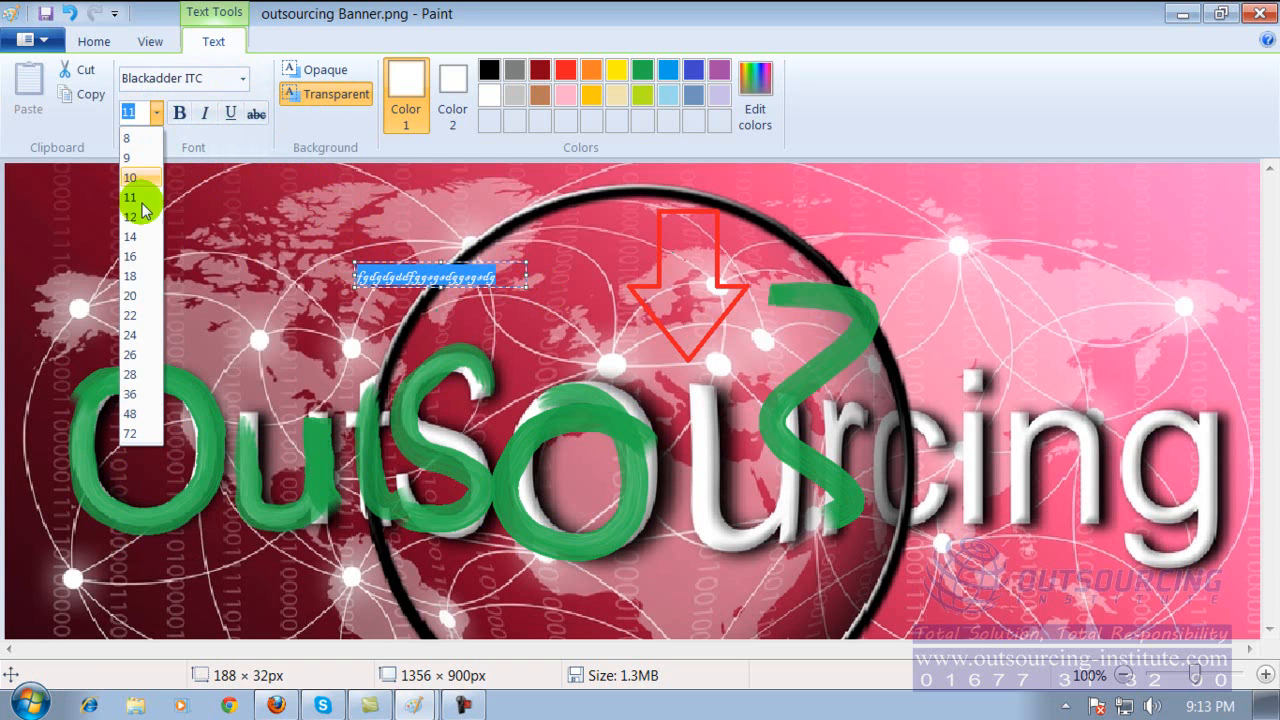
left_click(144, 403)
left_click_drag(438, 286, 398, 478)
left_click_drag(437, 260, 450, 198)
left_click_drag(356, 338, 97, 327)
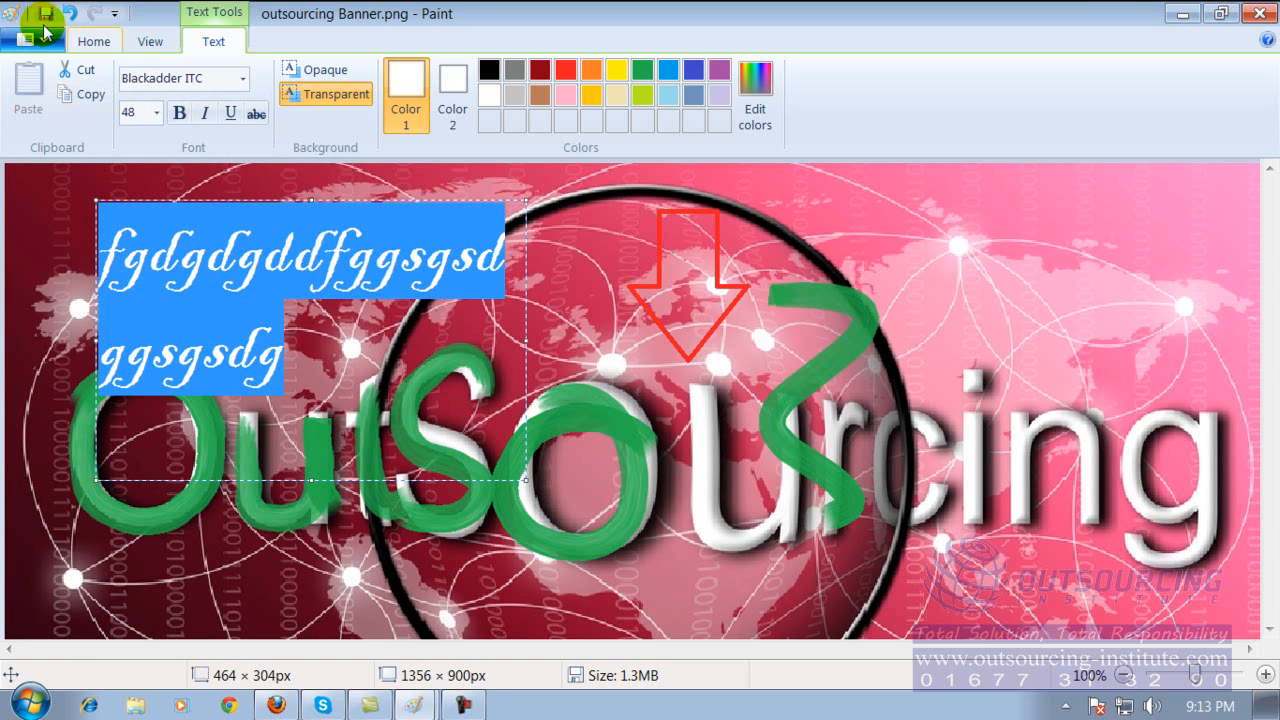
Open index.jpg from the Pictures library without saving the banner, and enlarge its canvas to about 497 × 378 px.
left_click(42, 44)
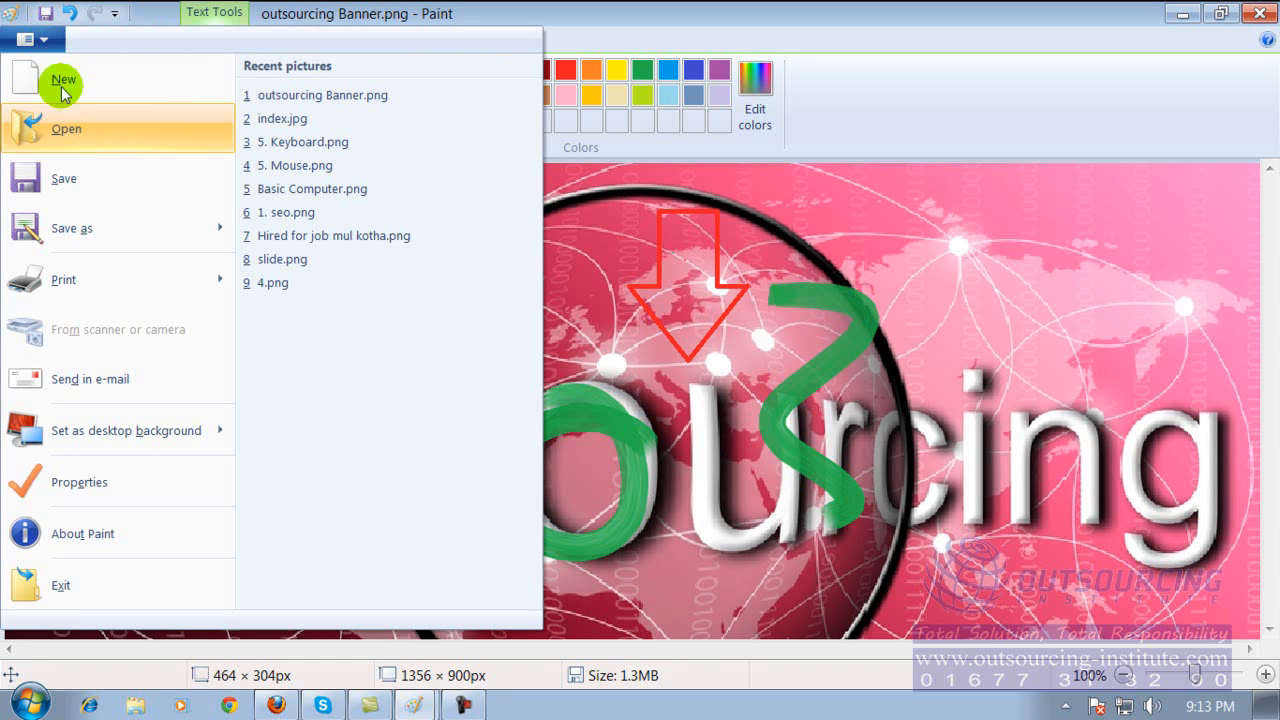
left_click(78, 130)
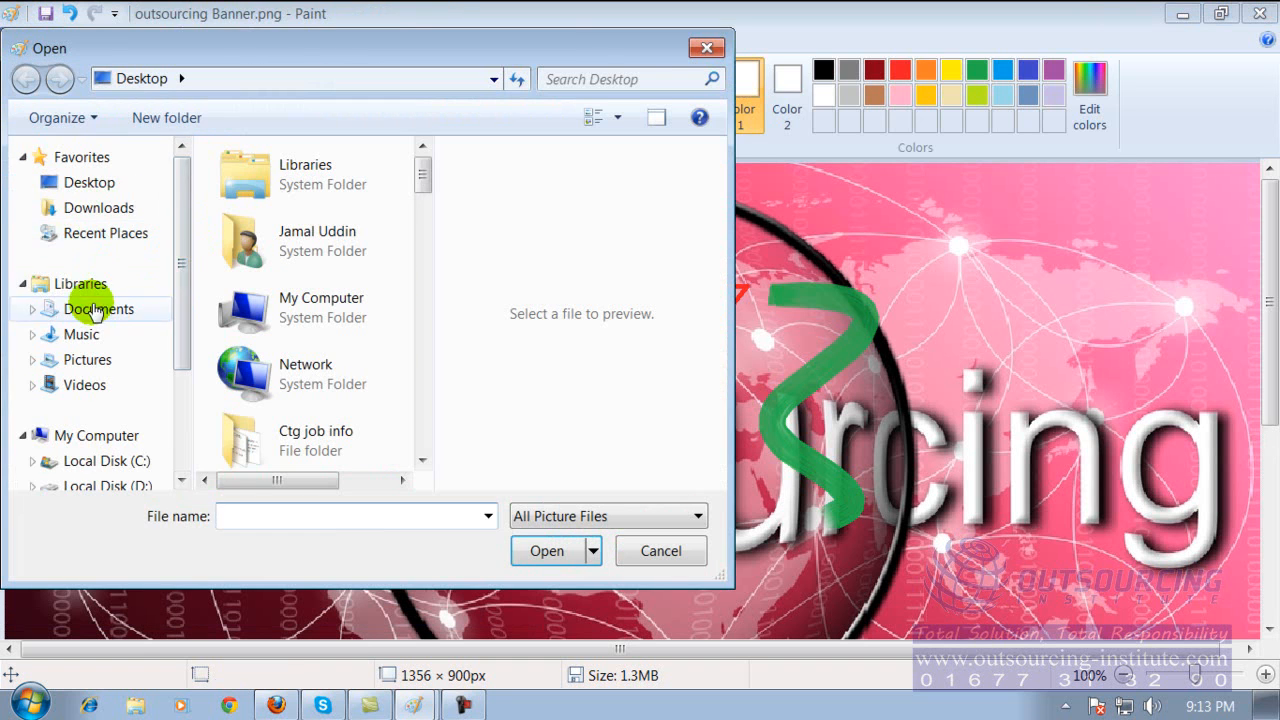
left_click(100, 358)
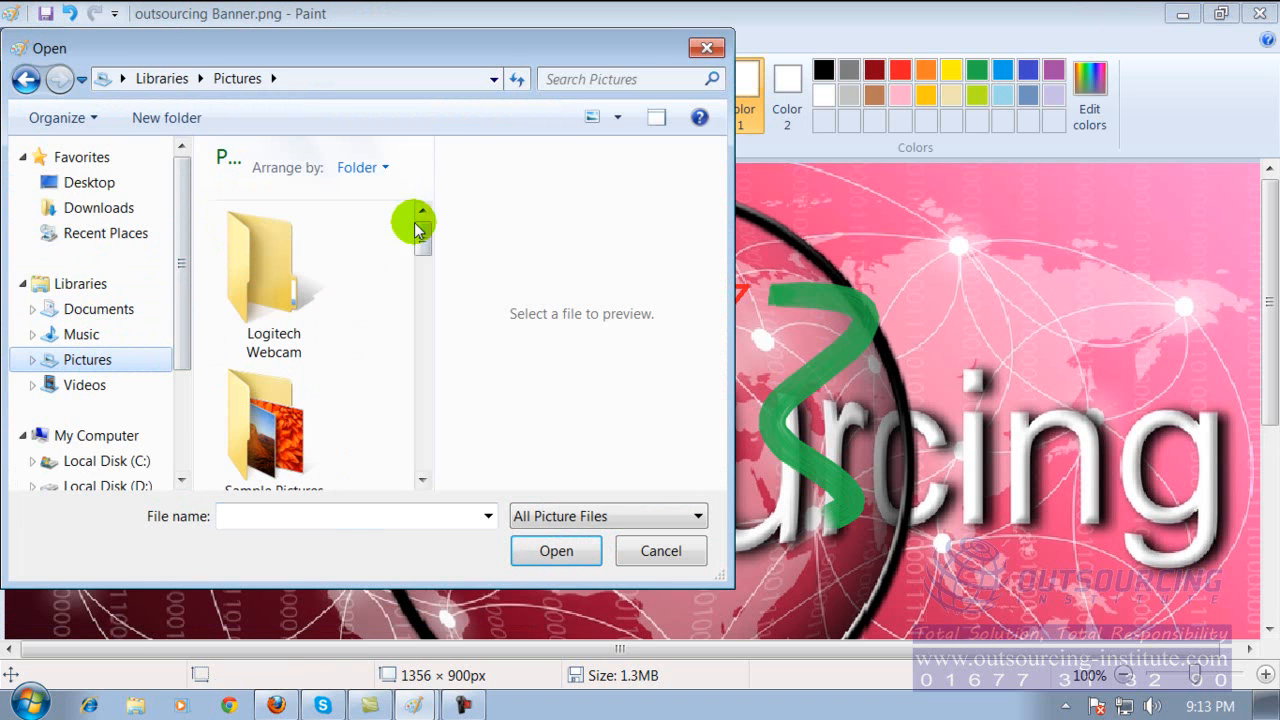
left_click_drag(425, 240, 421, 368)
left_click(270, 328)
double_click(270, 328)
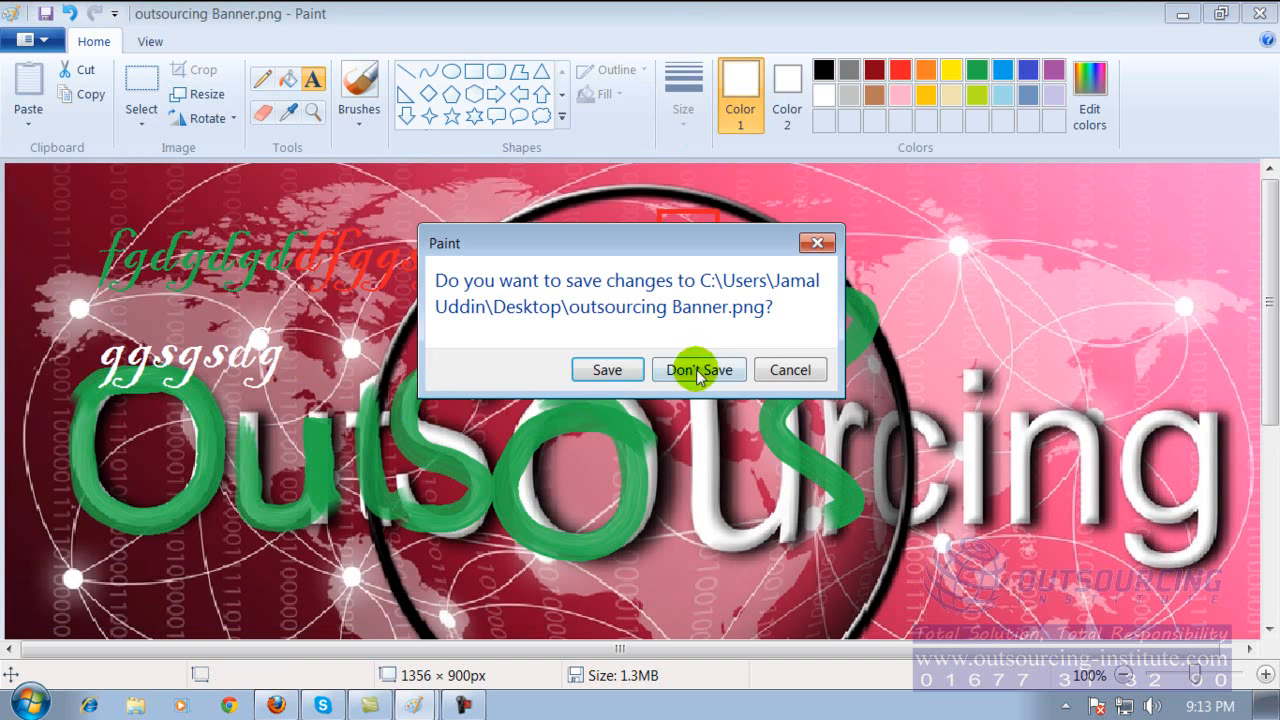
left_click(700, 368)
left_click_drag(226, 366, 472, 518)
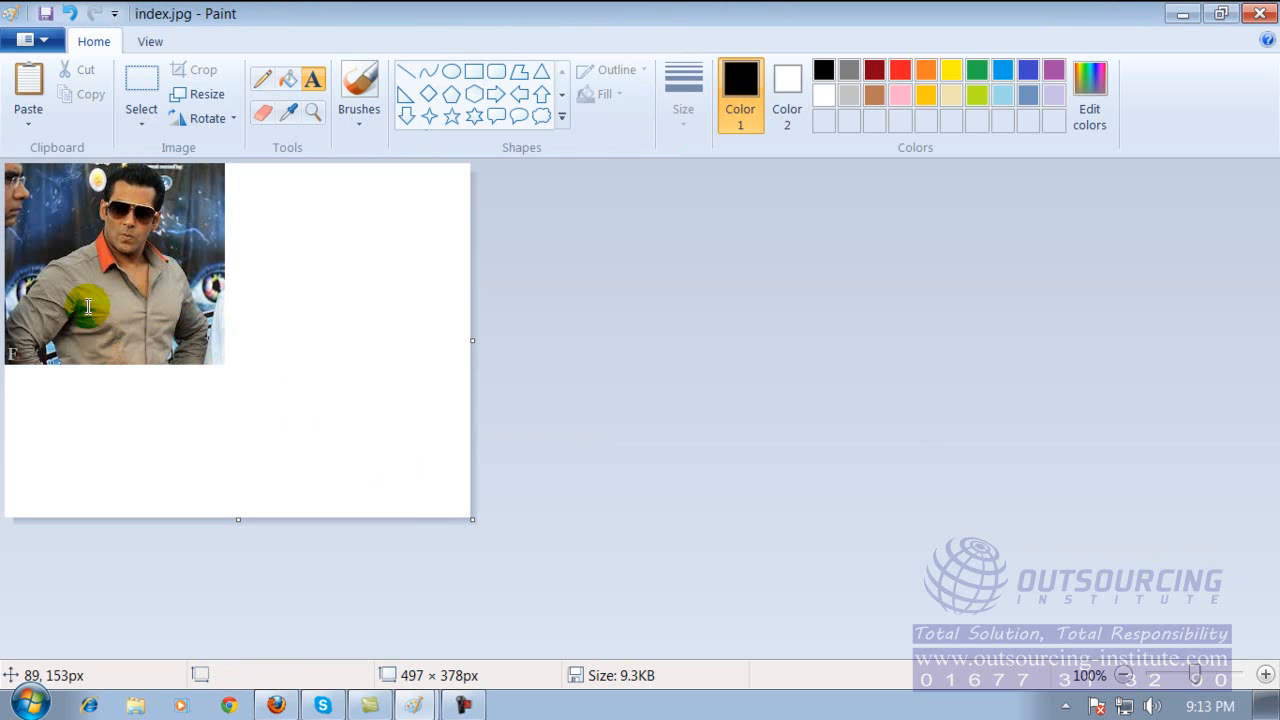
Add the black caption "Salman Khan" over the shirt in the photo, in Agency FB at size 12.
left_click(315, 83)
left_click(49, 328)
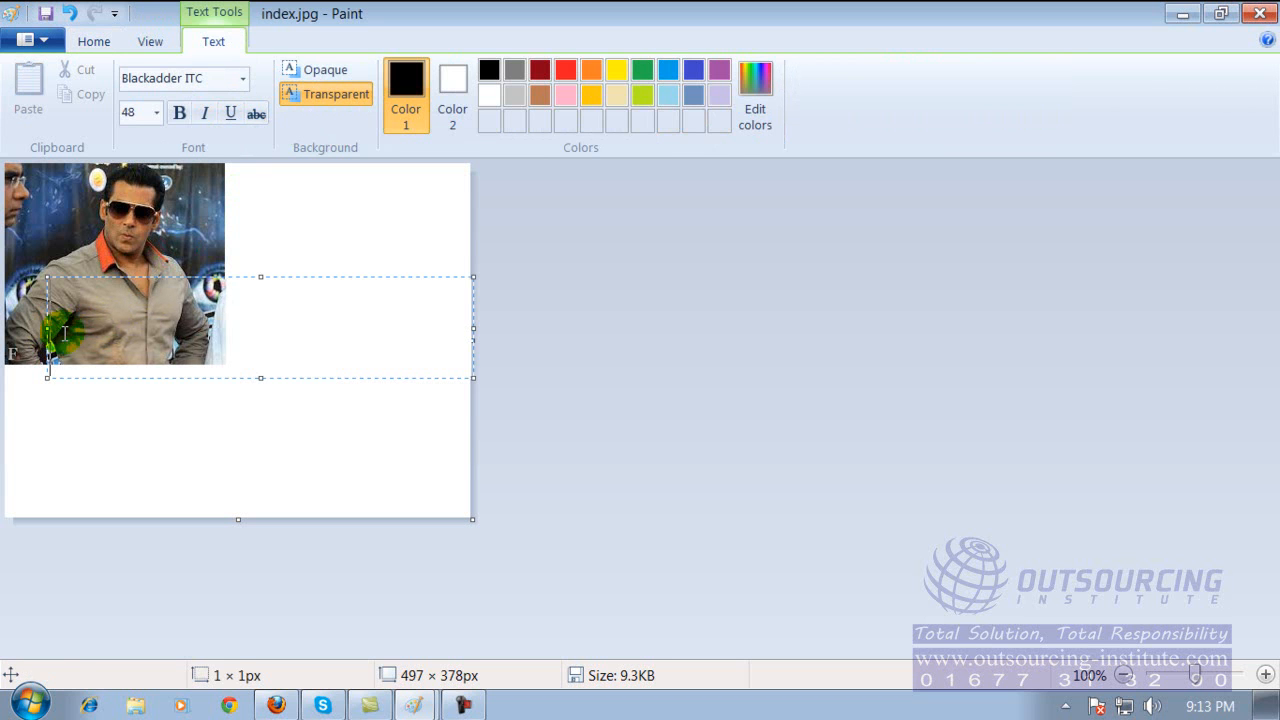
left_click(156, 112)
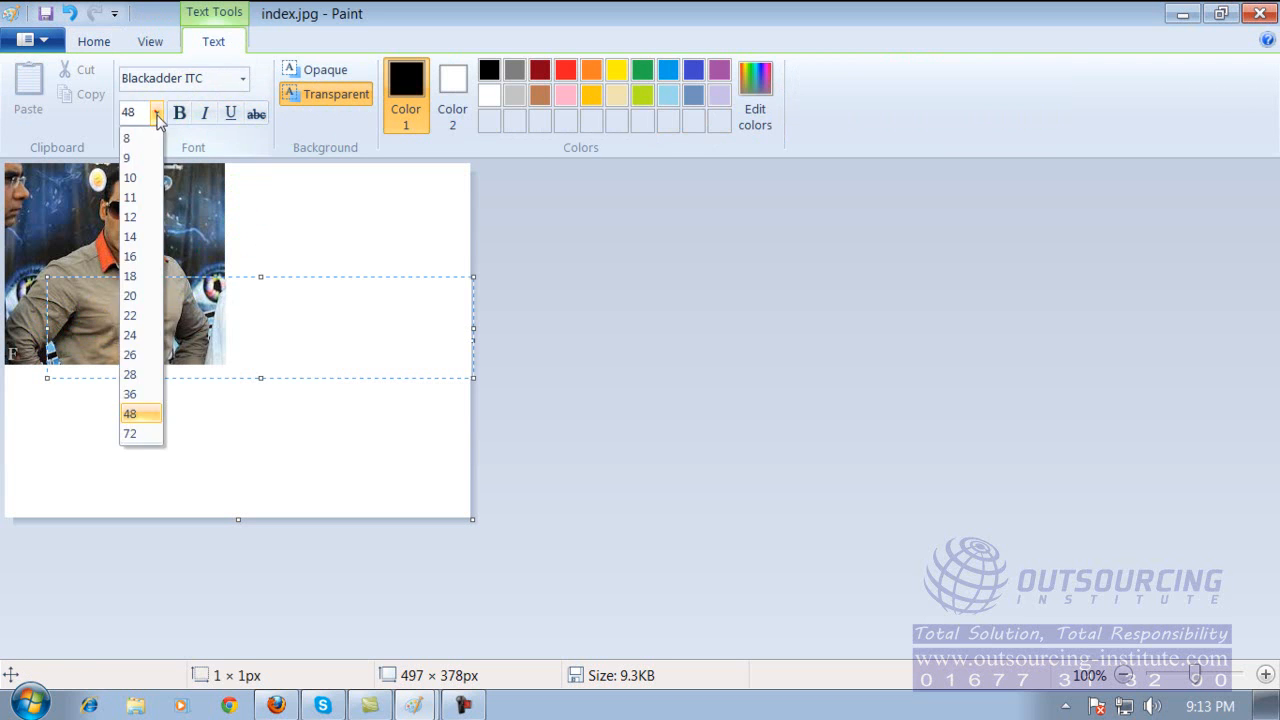
left_click(139, 217)
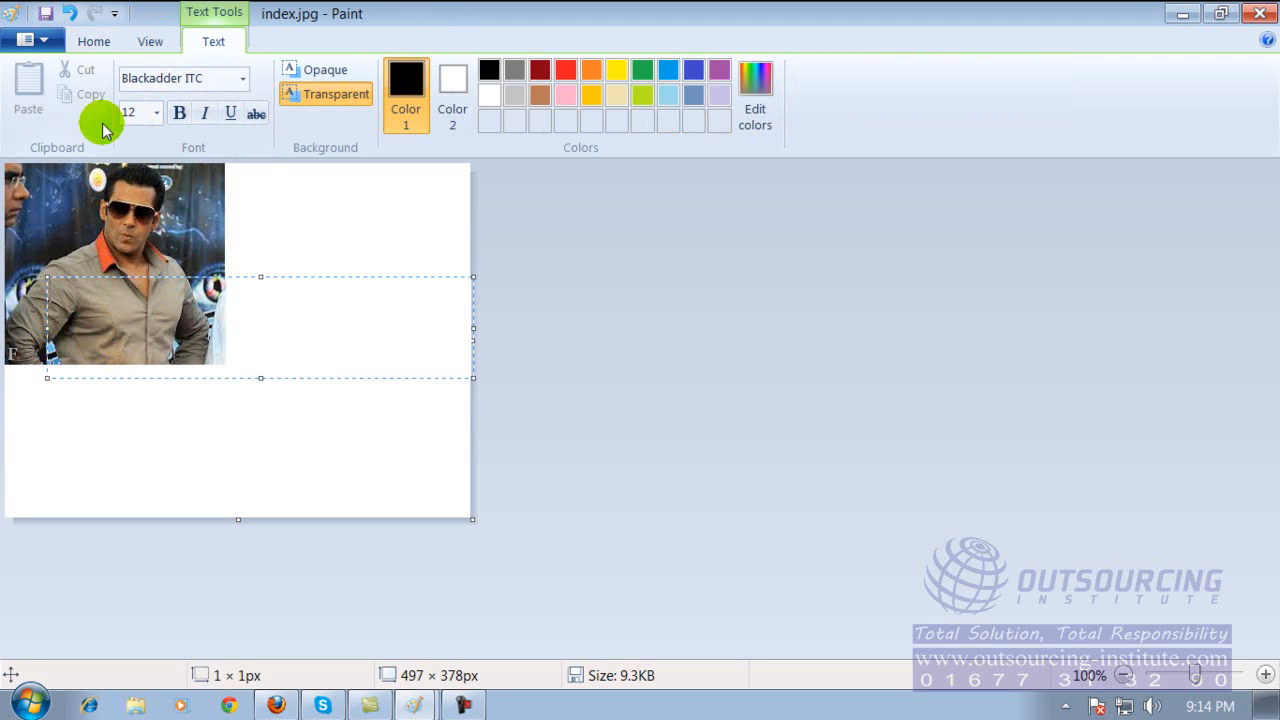
left_click(243, 80)
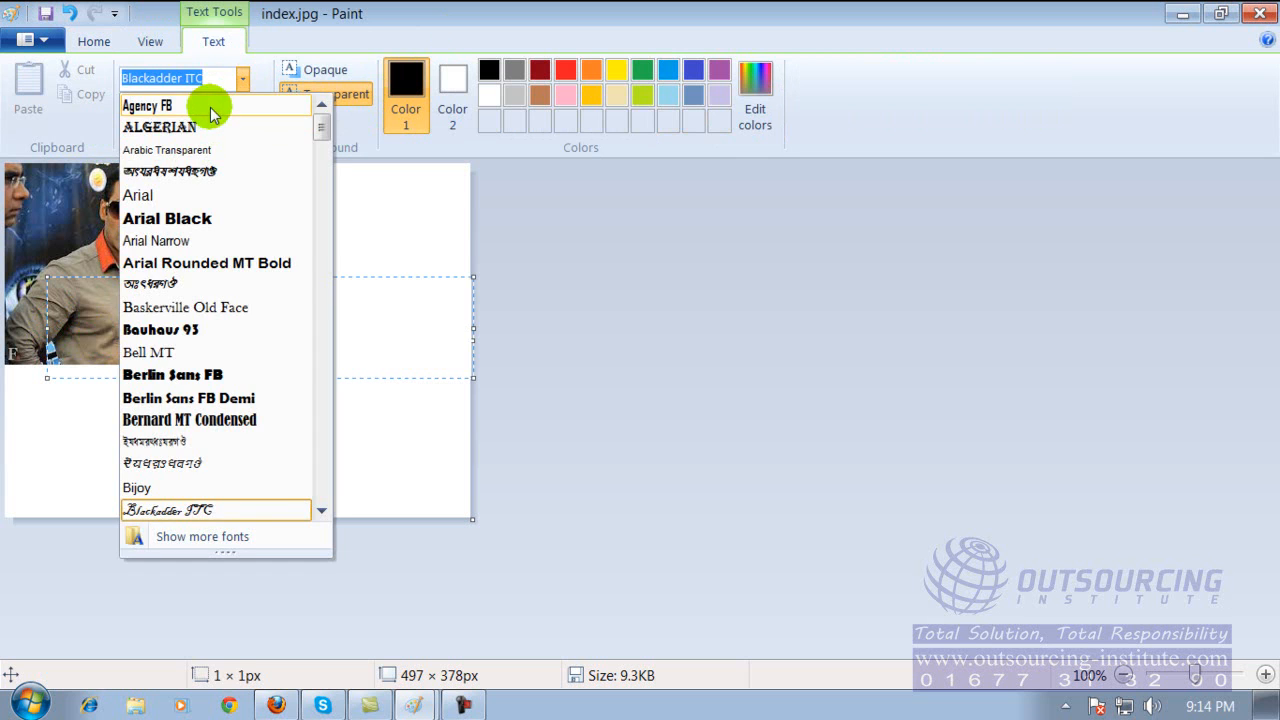
left_click(210, 108)
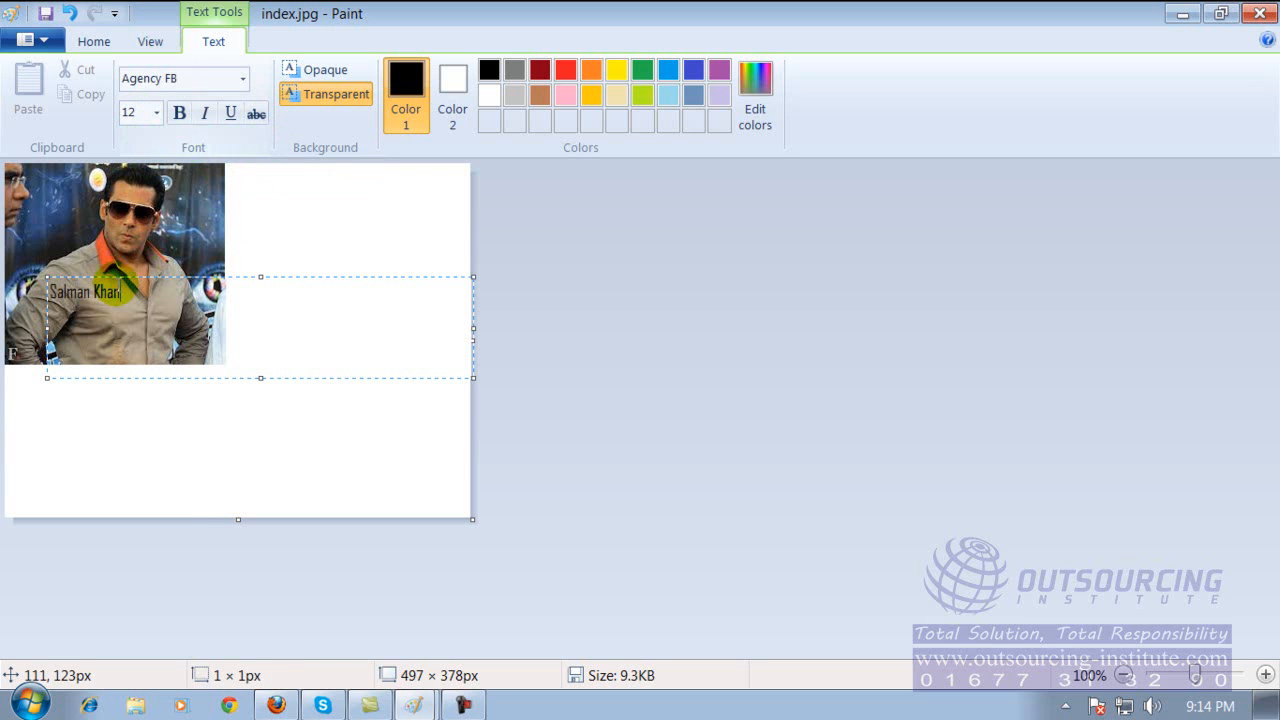
Set the black name caption on the photo to size 22 and finish editing its text box.
left_click_drag(64, 292, 48, 292)
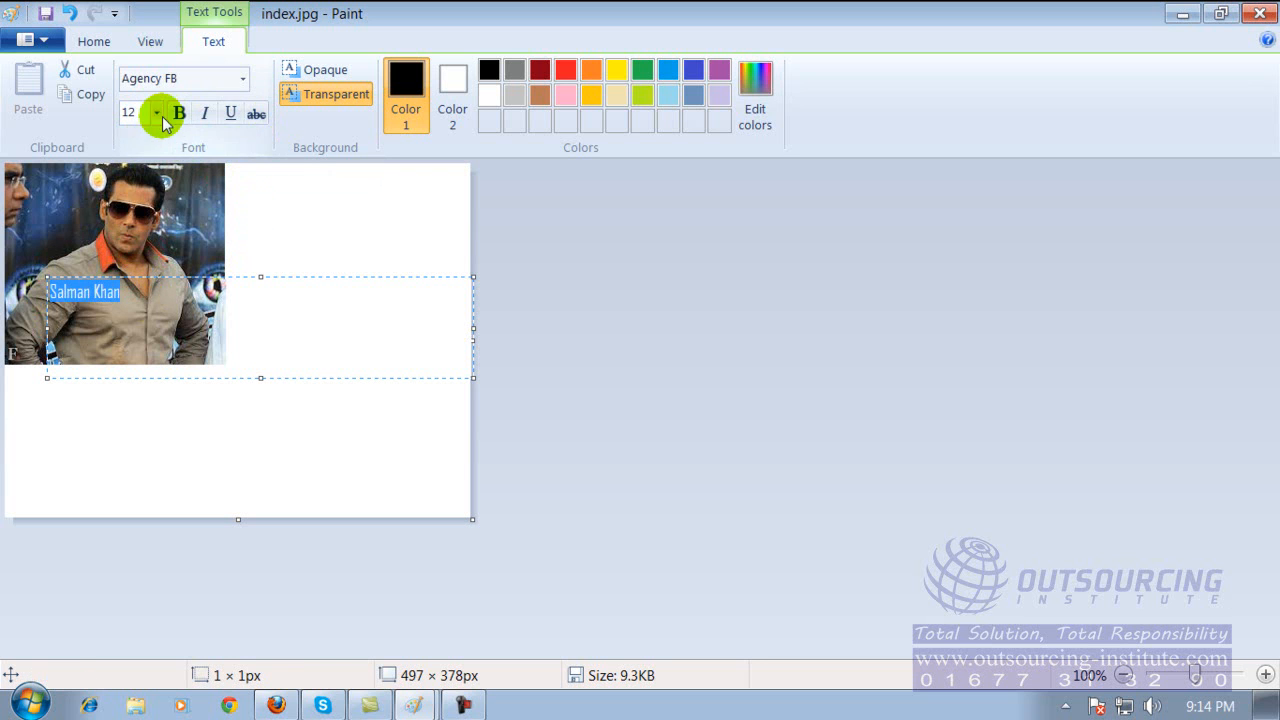
left_click(156, 113)
left_click(131, 315)
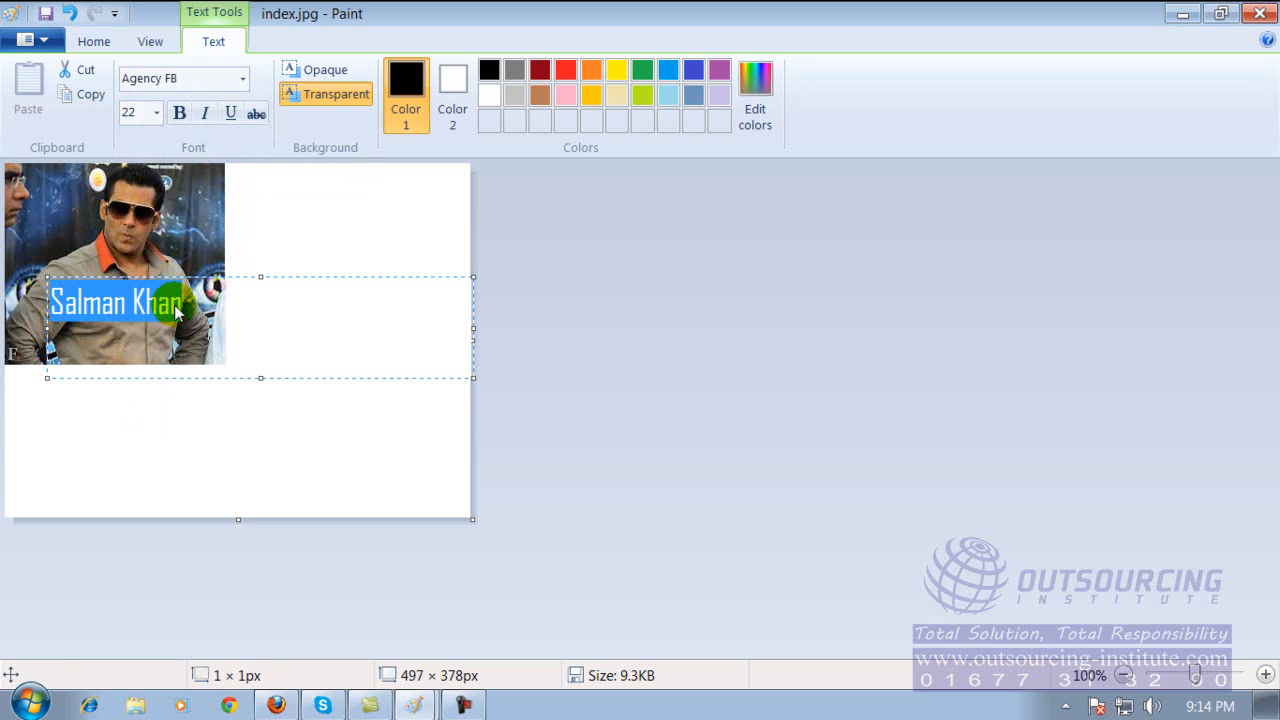
left_click(183, 170)
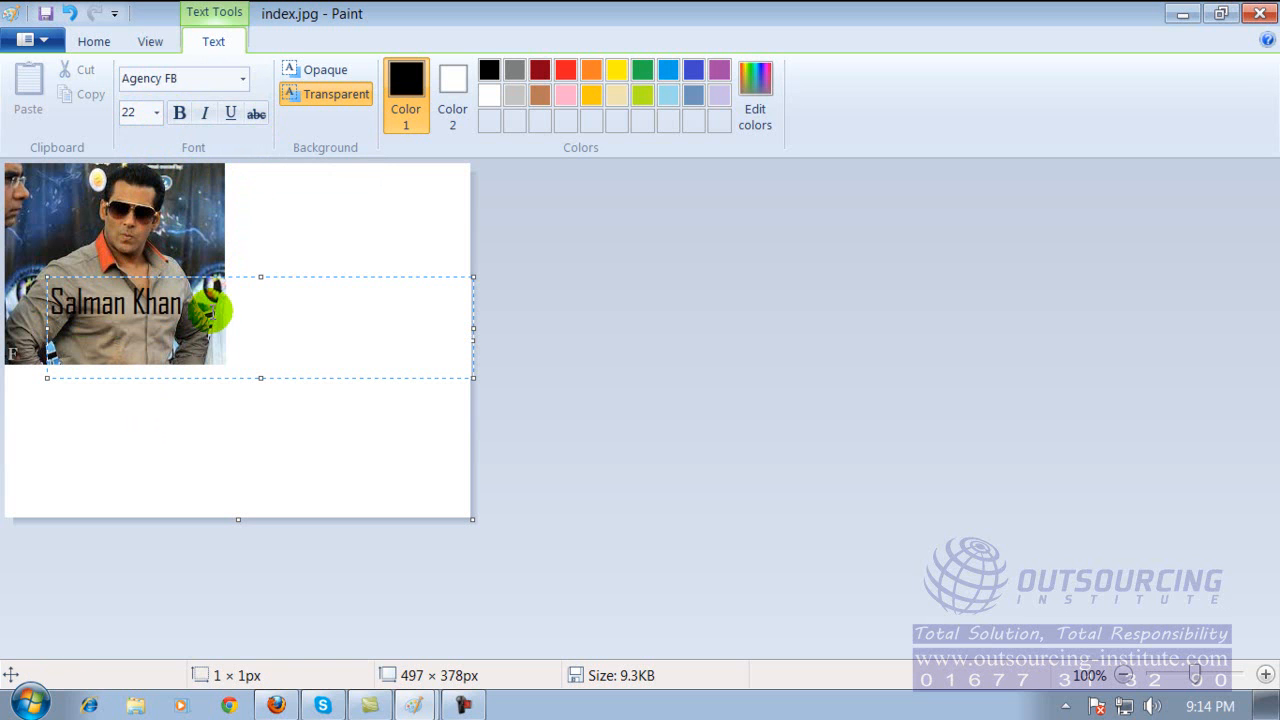
left_click(203, 396)
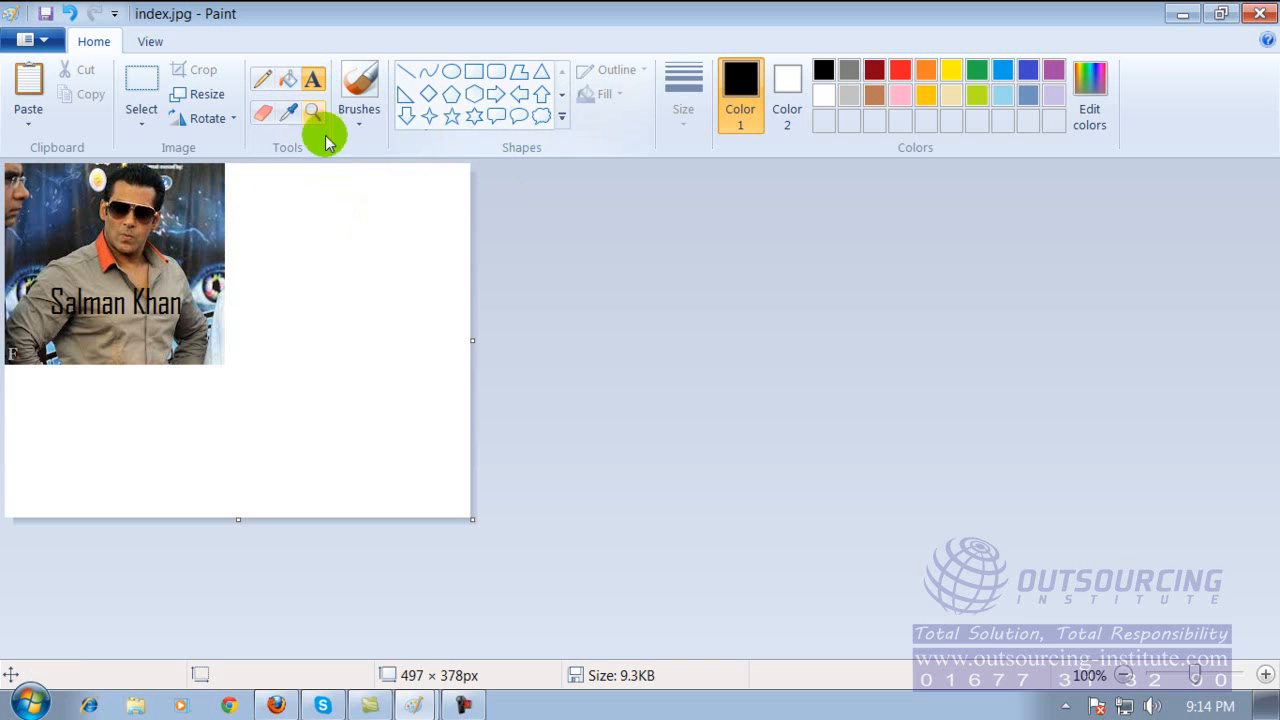
At 400% magnification, erase four irregular white streaks across the caption and shirt.
left_click(215, 202)
left_click(237, 414)
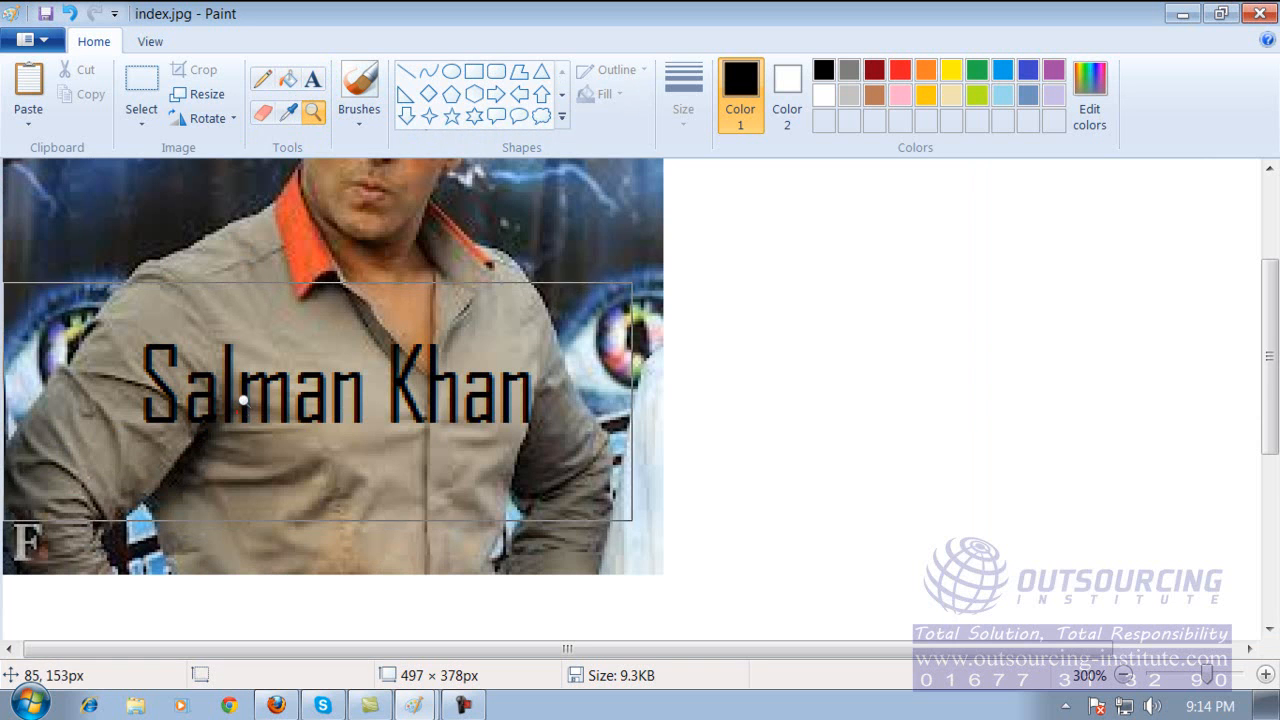
left_click(285, 320)
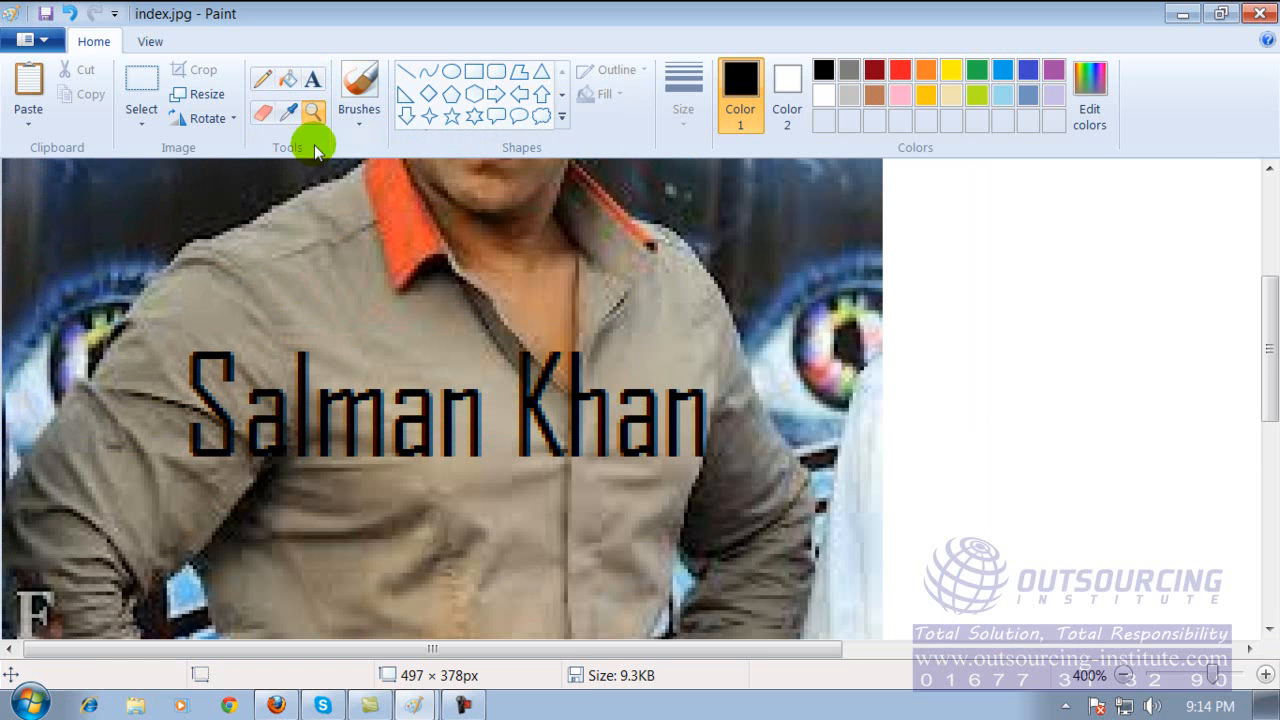
left_click(264, 116)
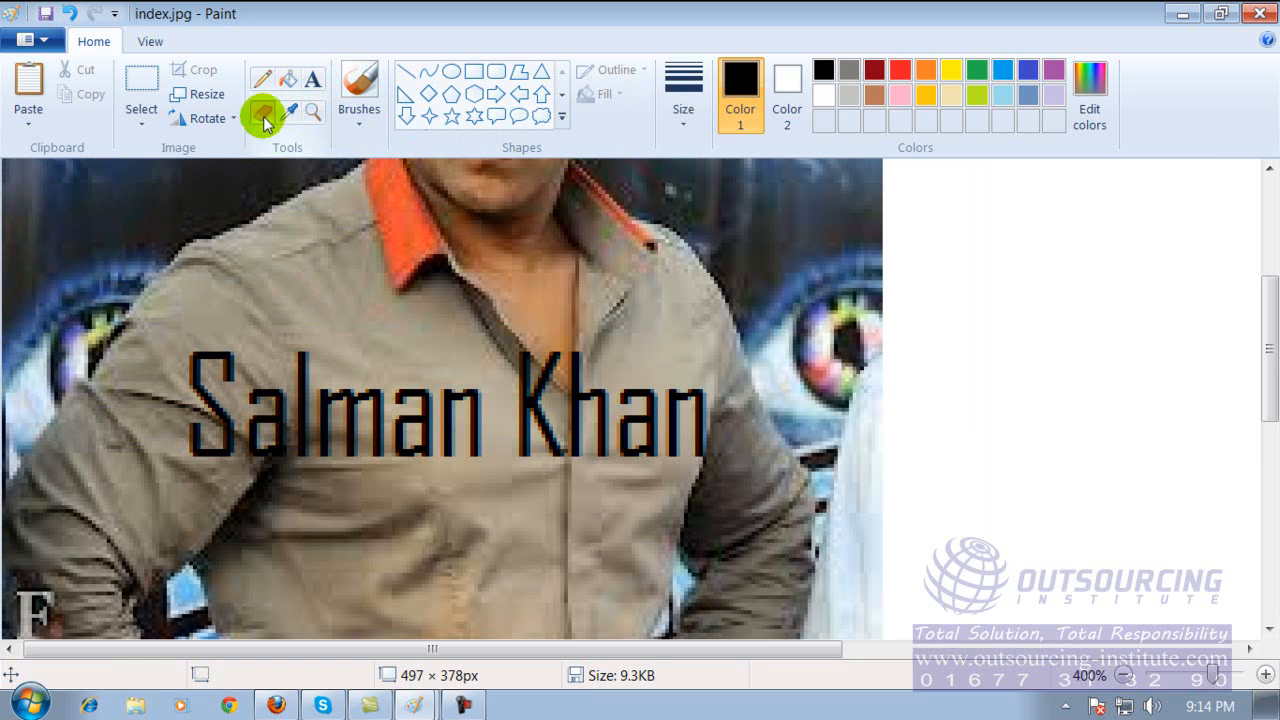
mouse_move(358, 329)
left_mouse_down()
mouse_move(405, 392)
mouse_move(368, 462)
left_mouse_up()
mouse_move(572, 440)
left_mouse_down()
mouse_move(640, 428)
mouse_move(676, 568)
left_mouse_up()
left_click_drag(144, 279, 150, 462)
left_click_drag(258, 552, 576, 584)
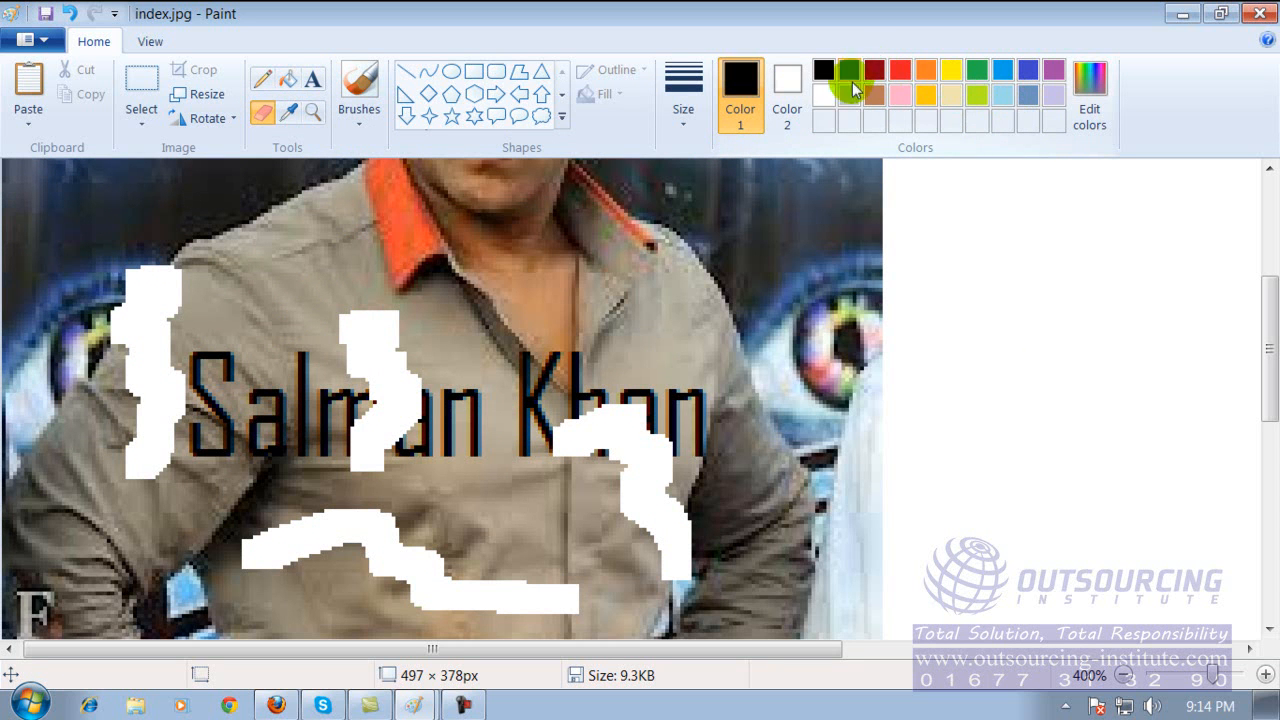
With a textured brush, paint a thick black stroke over the caption's surname and a thick orange stroke over its first name.
left_click(352, 133)
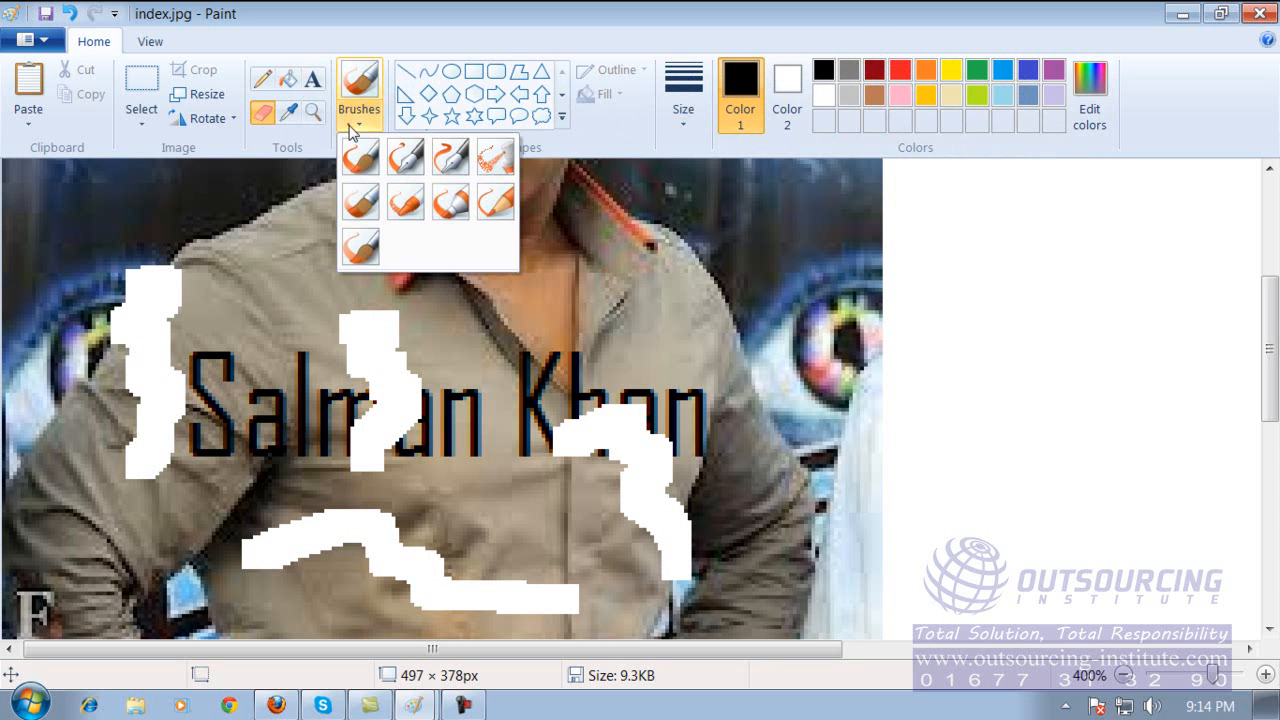
left_click(357, 234)
mouse_move(486, 286)
left_mouse_down()
mouse_move(623, 338)
mouse_move(643, 483)
left_mouse_up()
mouse_move(325, 222)
left_mouse_down()
mouse_move(243, 285)
mouse_move(360, 545)
left_mouse_up()
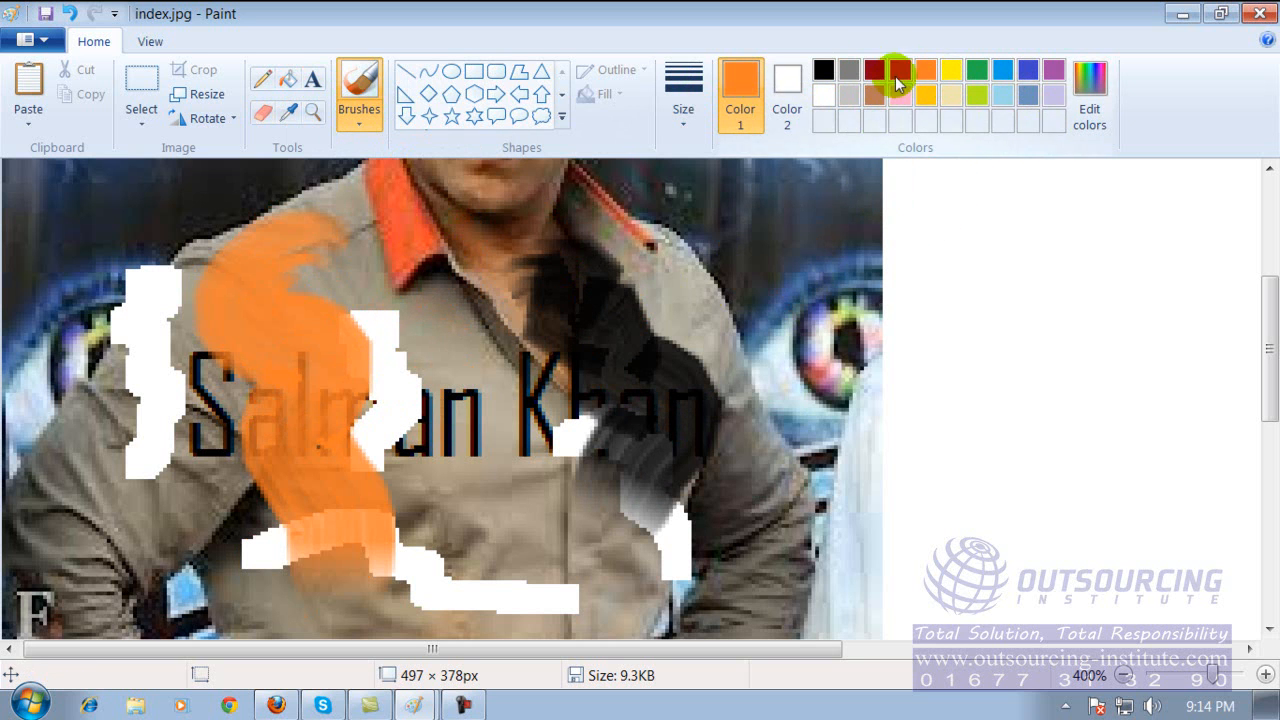
left_click(1092, 112)
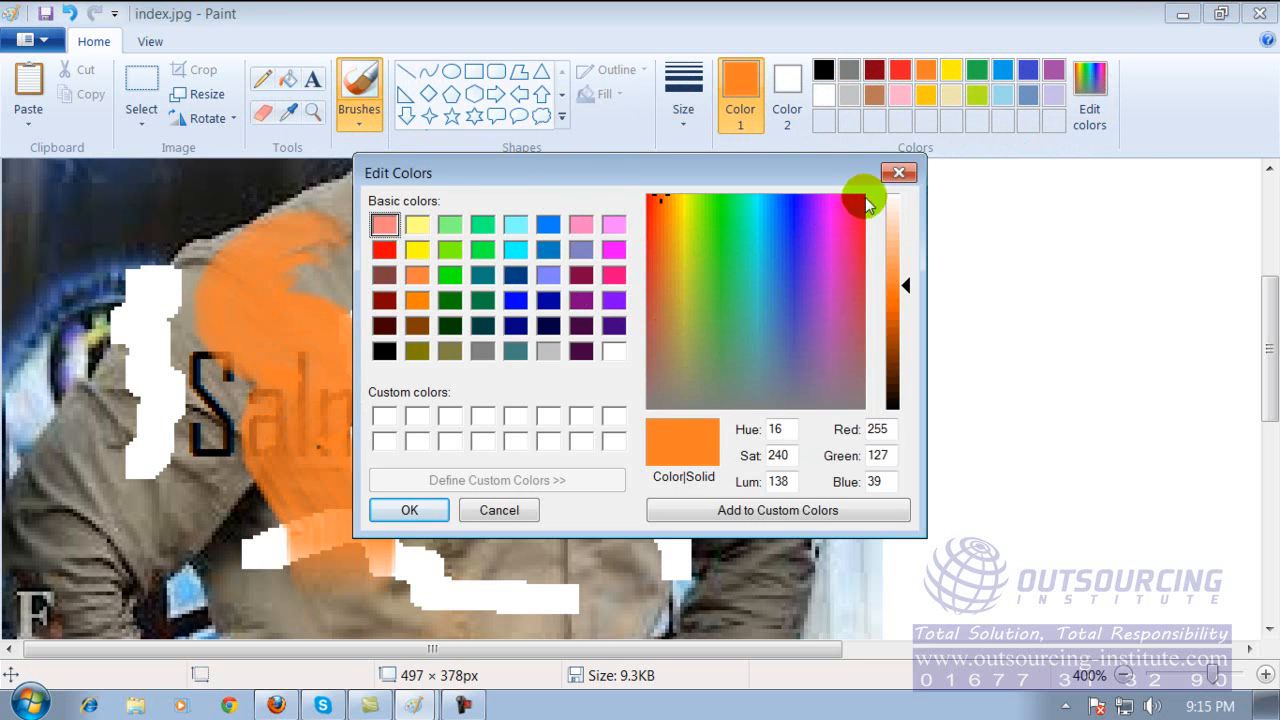
left_click(902, 175)
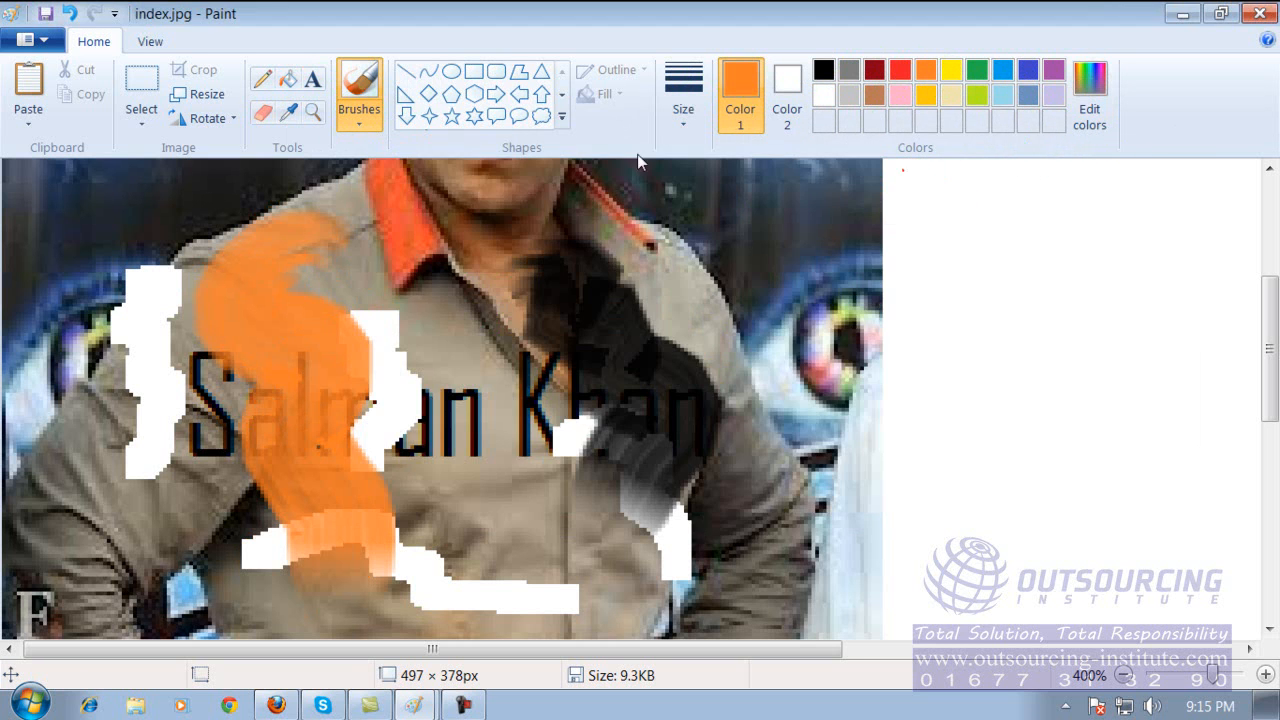
left_click(47, 40)
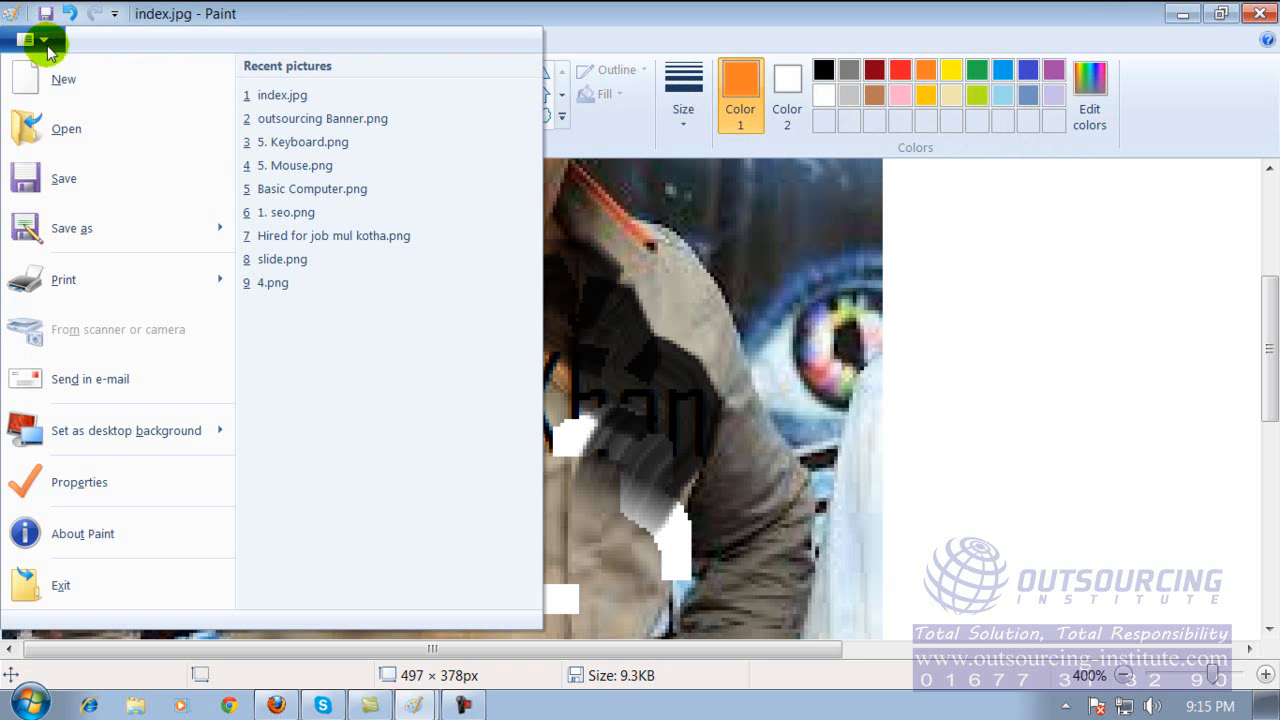
left_click(72, 138)
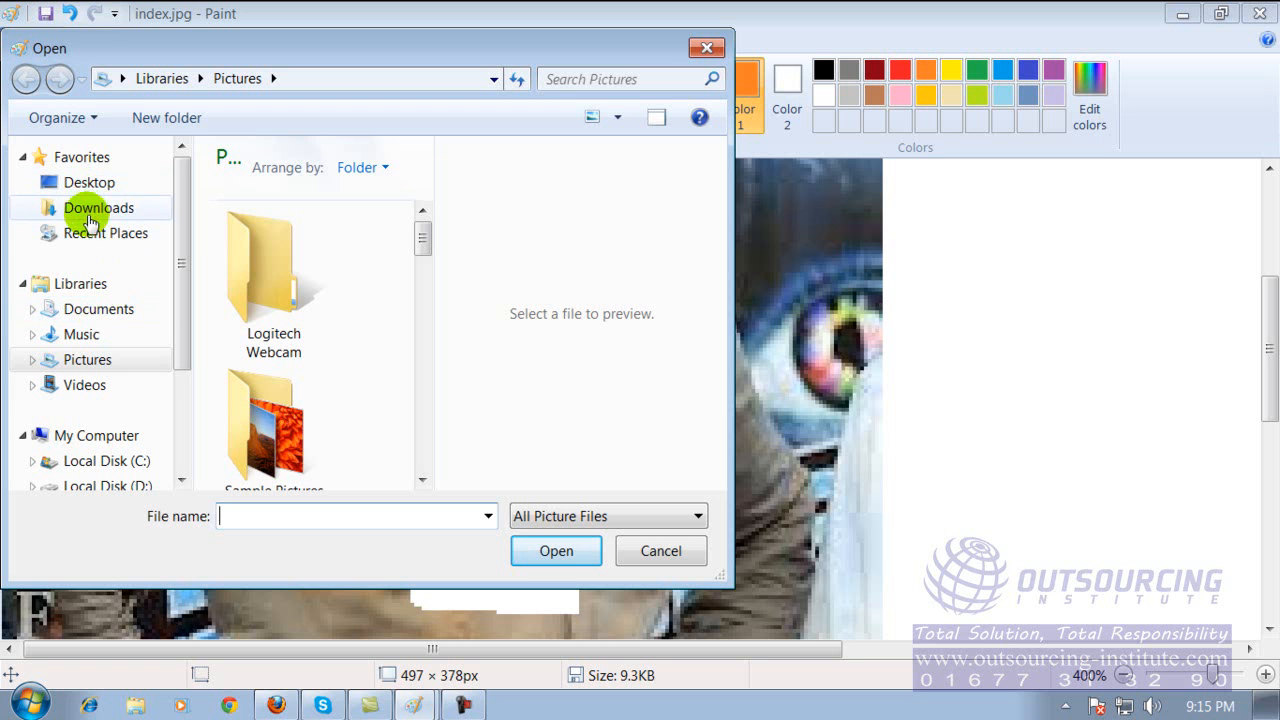
left_click_drag(176, 236, 166, 380)
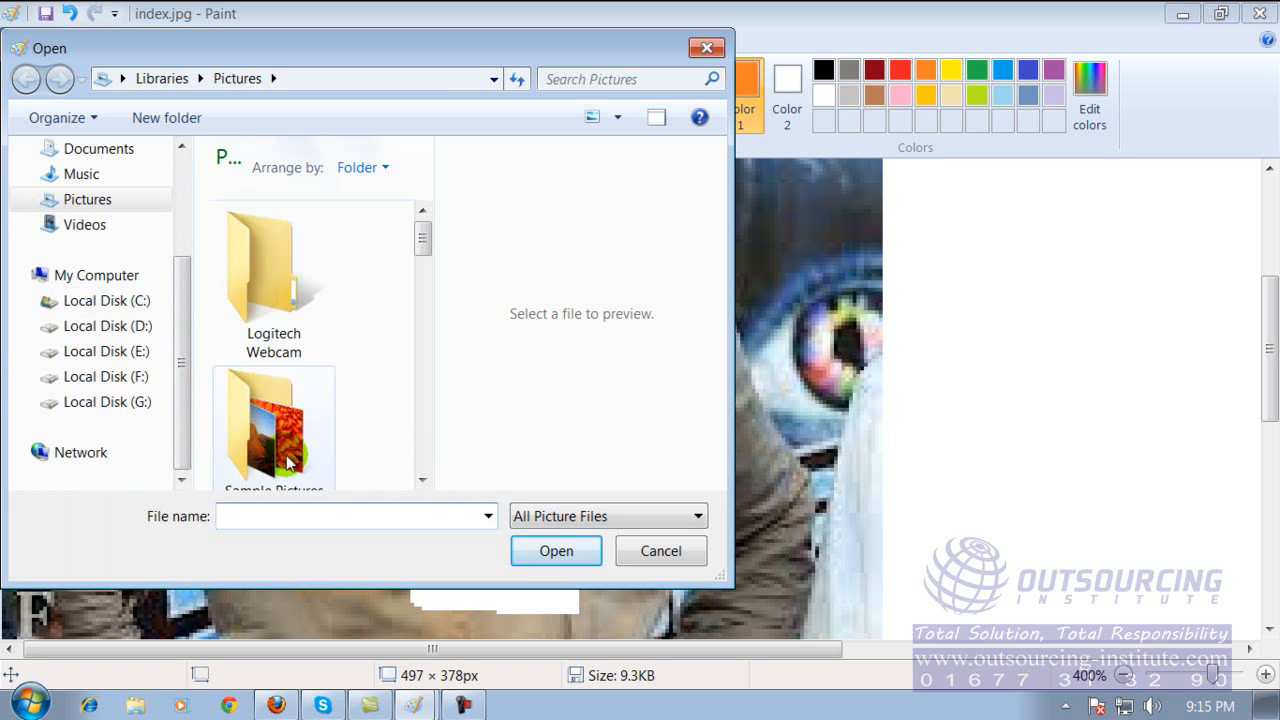
left_click(645, 550)
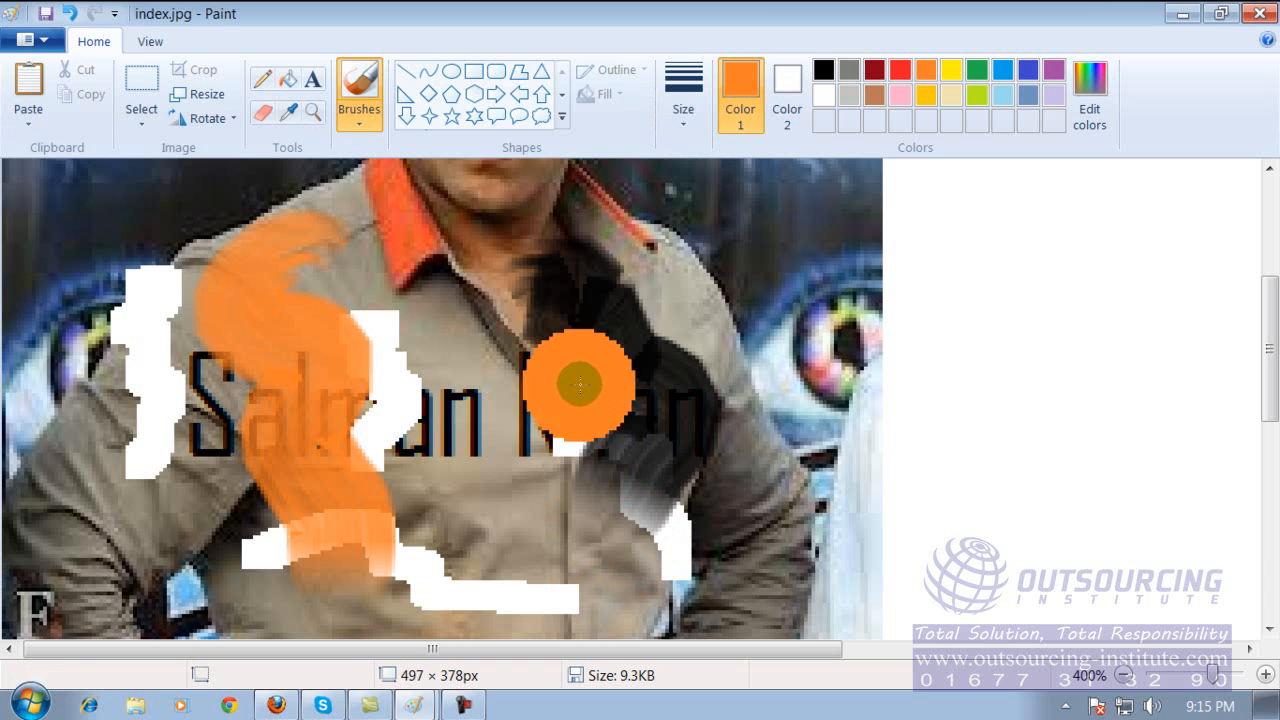
Start a new picture without saving the changes to index.jpg, and enlarge the blank canvas to about 1331 × 534 px.
left_click(42, 42)
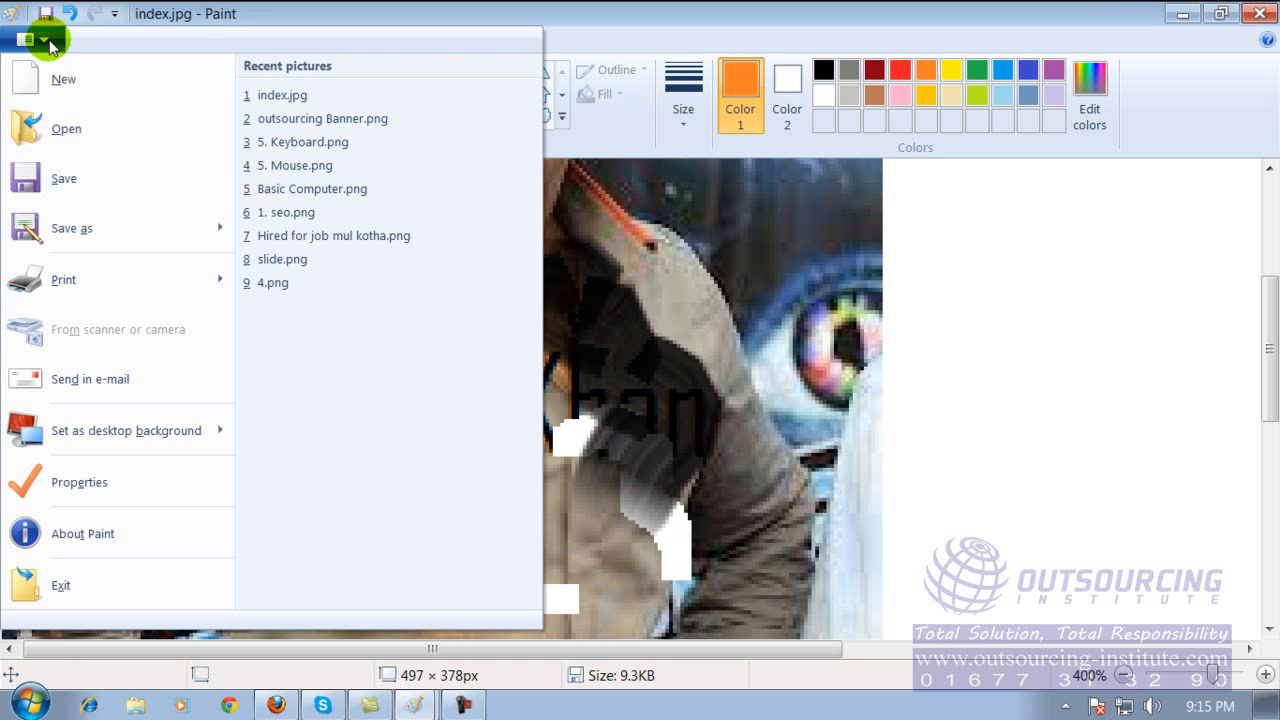
left_click(47, 42)
left_click(50, 50)
left_click(84, 64)
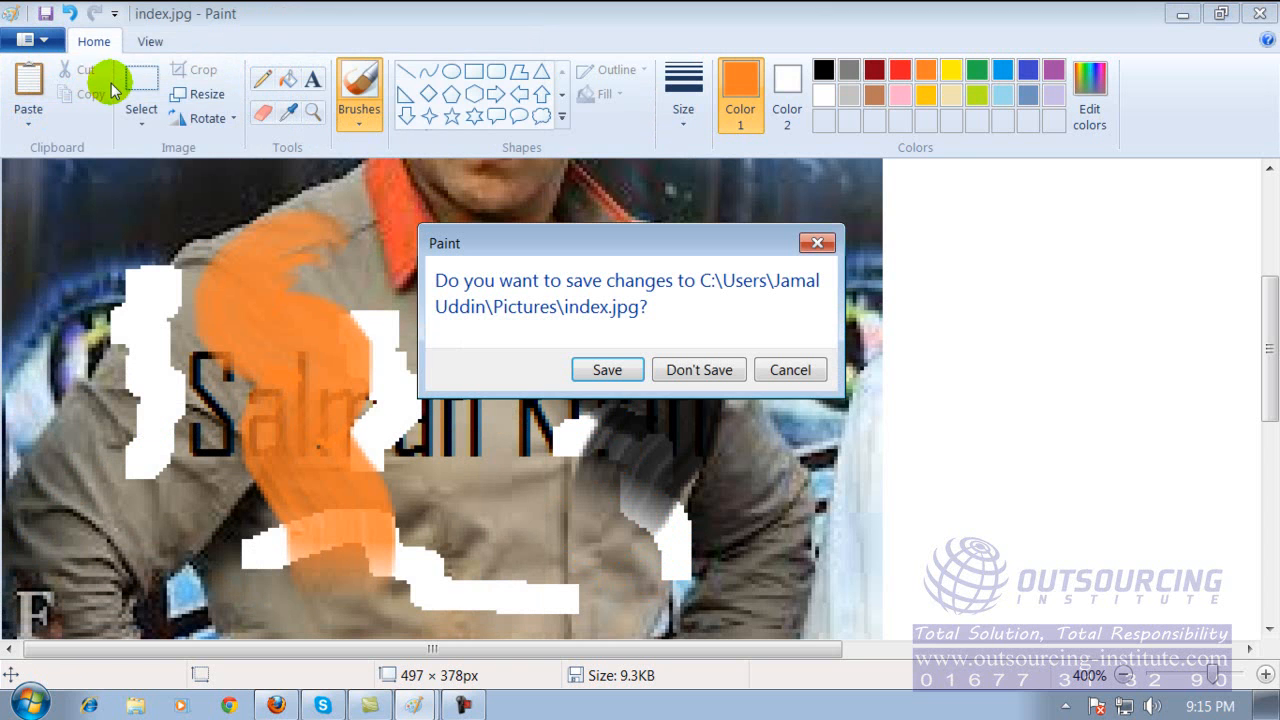
left_click(699, 370)
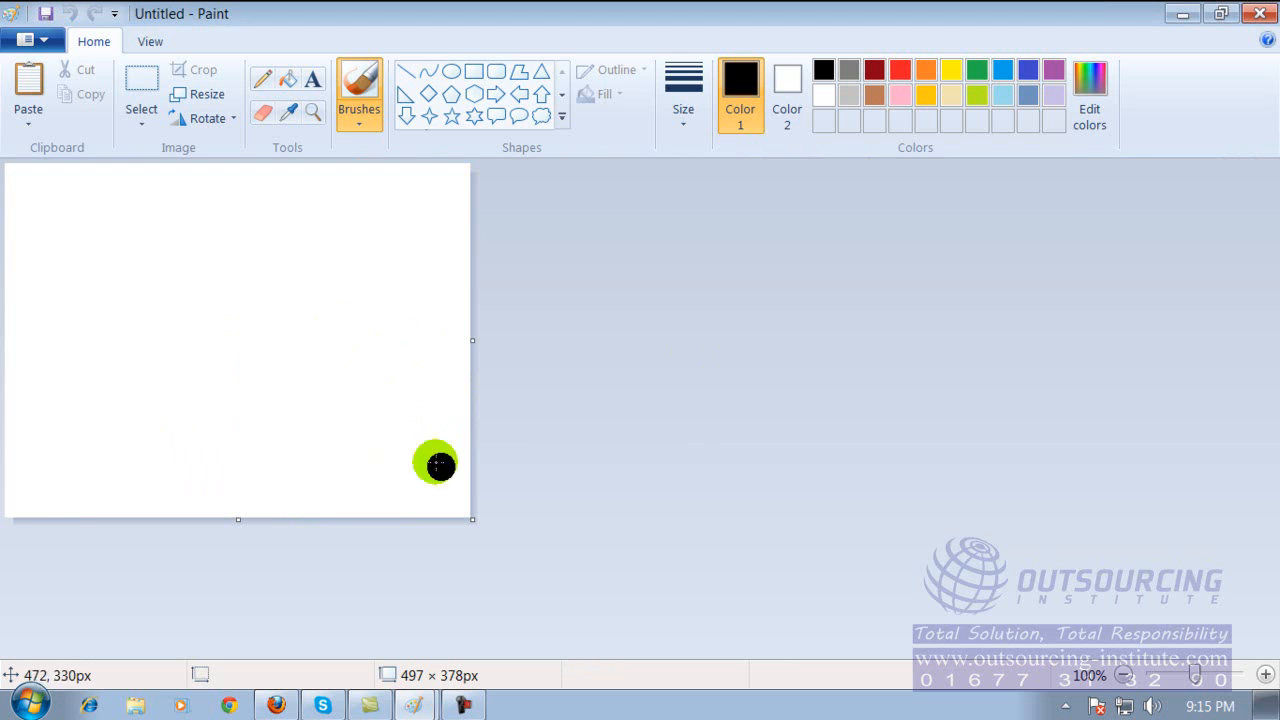
left_click_drag(473, 519, 1252, 662)
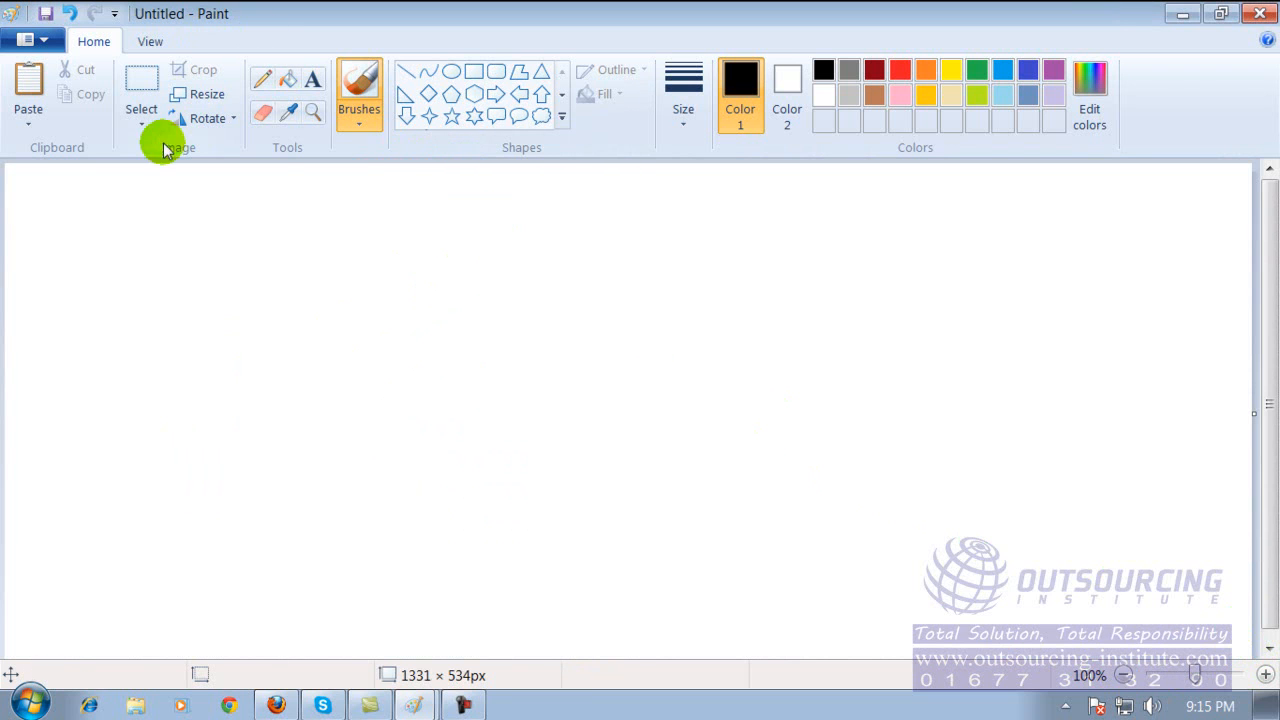
Paint a black stick figure with a round face, eyes, a mouth, a neck, outstretched arms and two spread legs.
mouse_move(472, 247)
left_mouse_down()
mouse_move(536, 199)
mouse_move(571, 380)
mouse_move(522, 237)
left_mouse_up()
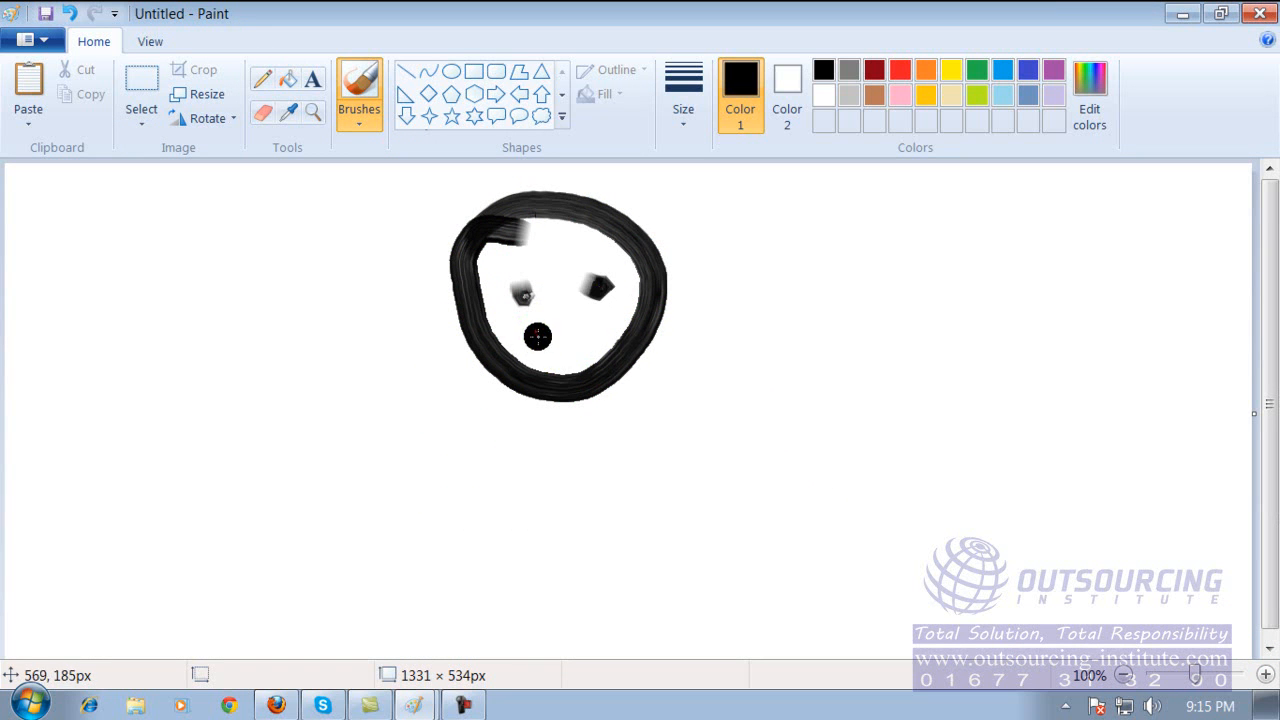
left_click_drag(561, 404, 537, 468)
left_click_drag(434, 464, 726, 457)
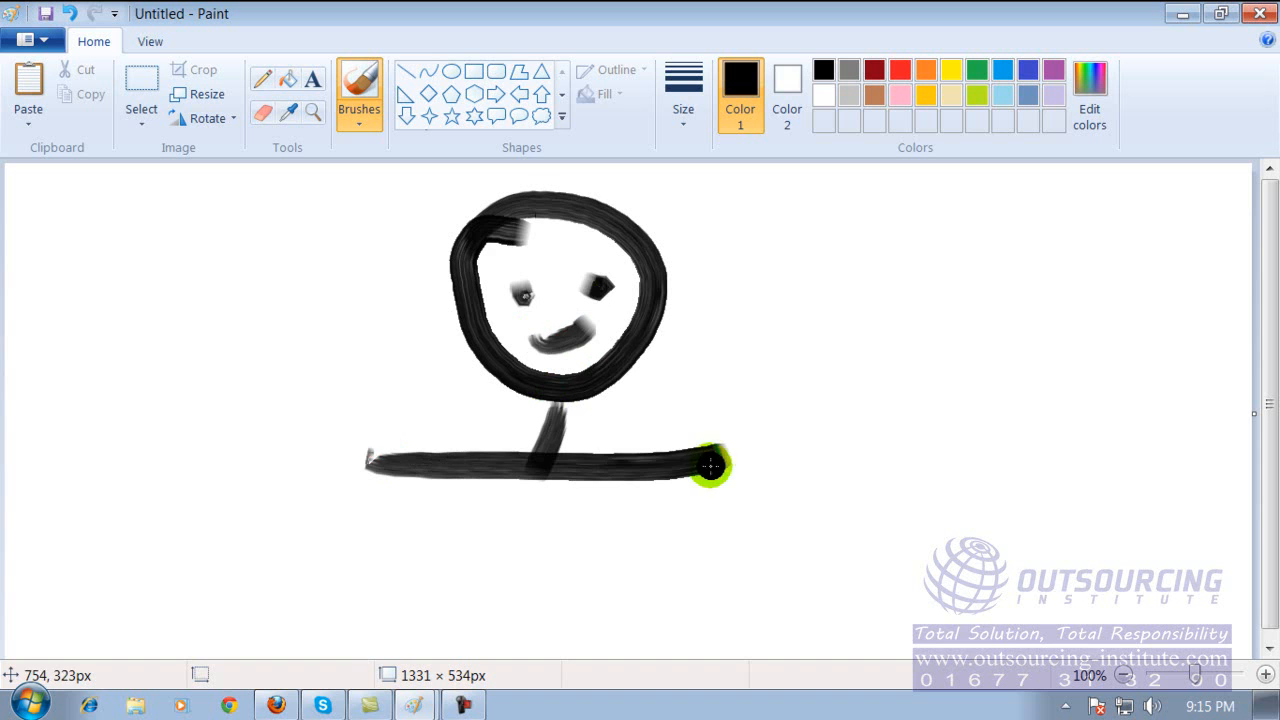
mouse_move(537, 466)
left_mouse_down()
mouse_move(425, 620)
mouse_move(715, 622)
left_mouse_up()
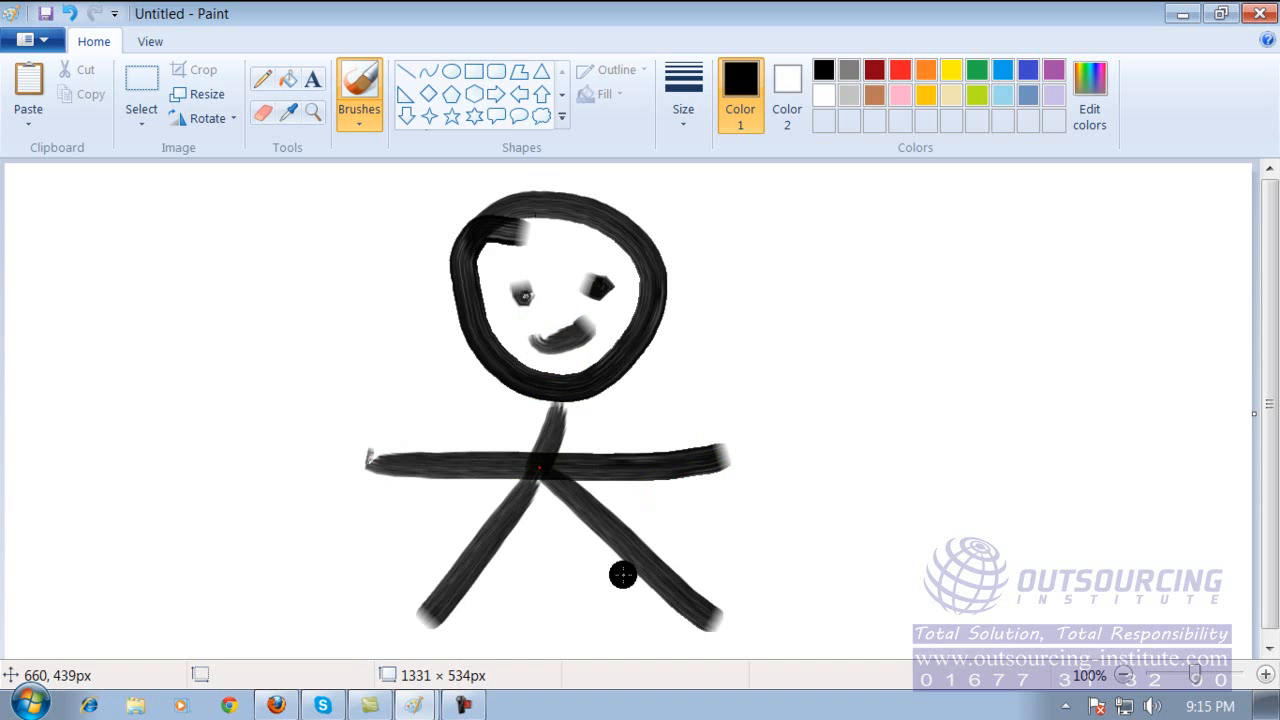
left_click_drag(560, 423, 578, 388)
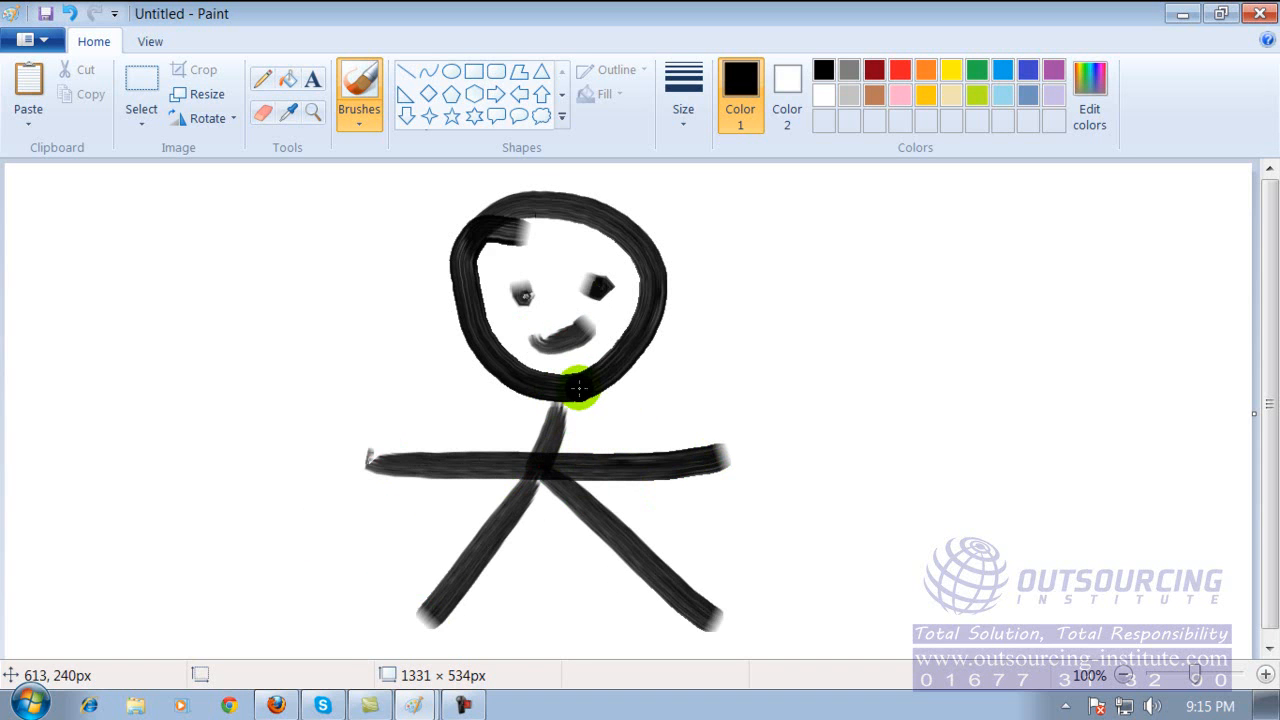
Save the stick-figure drawing as "my cartoon" in PNG format on Local Disk (F:).
left_click(42, 42)
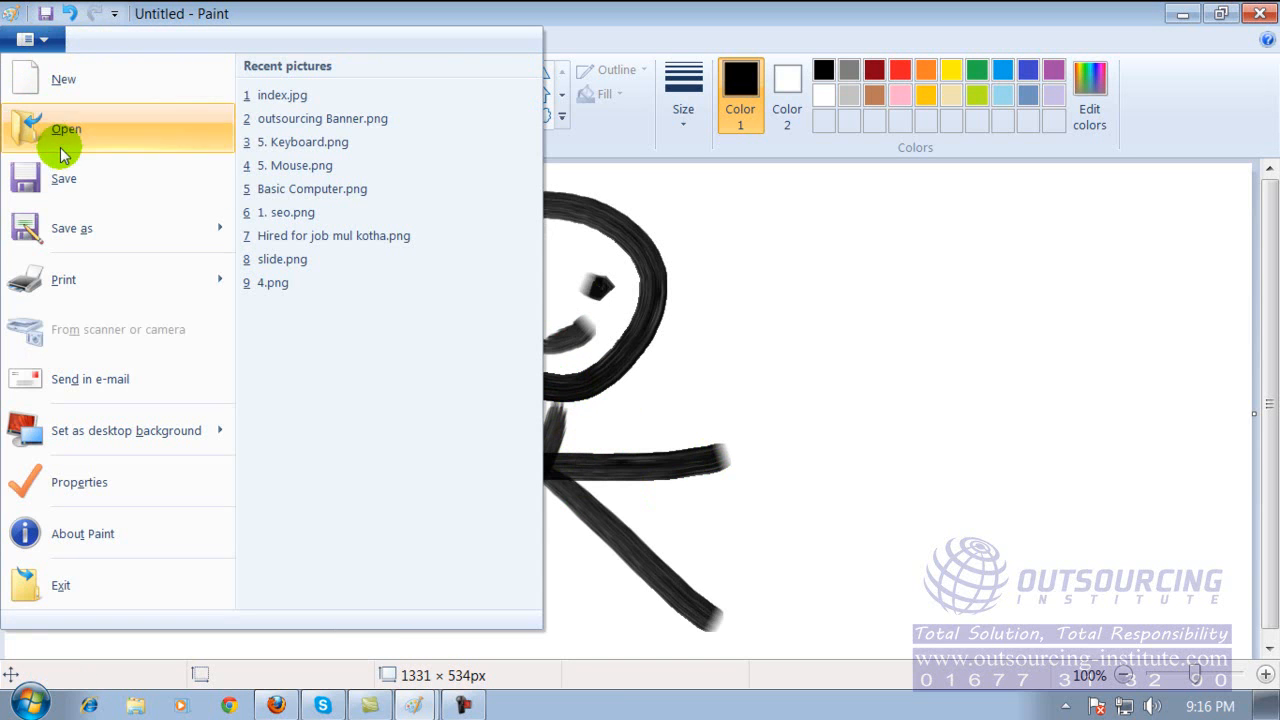
left_click(69, 177)
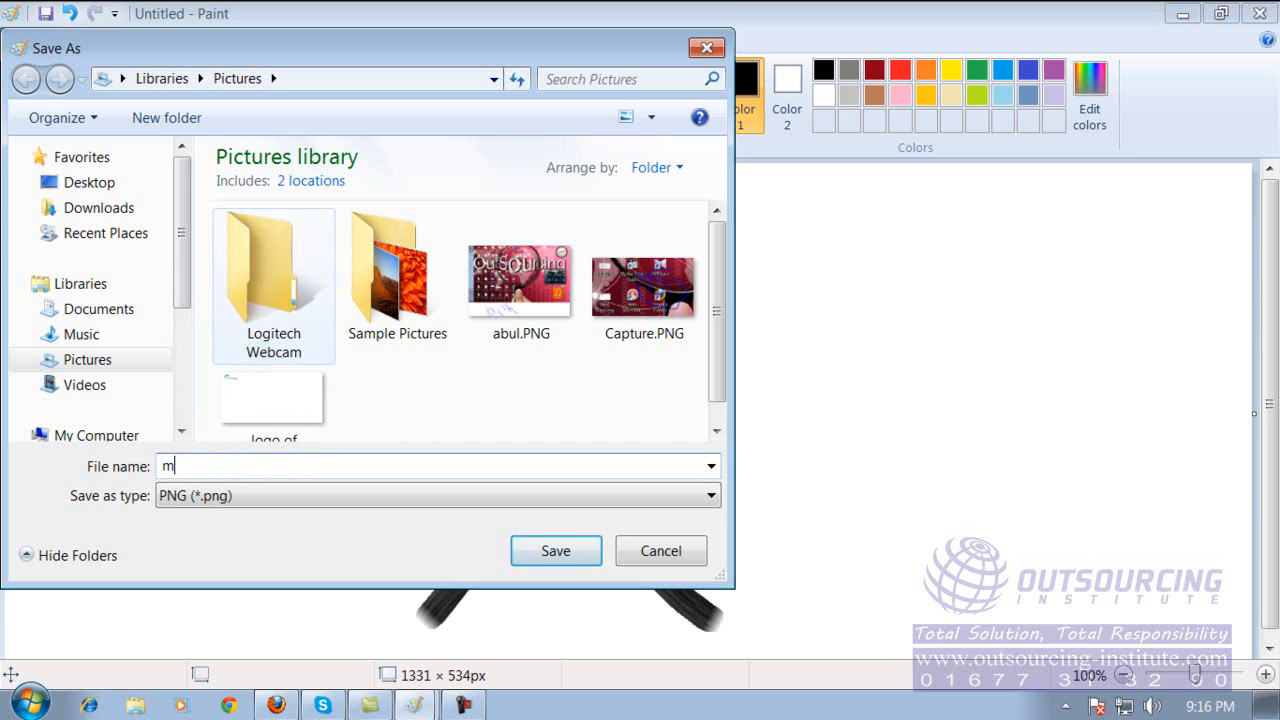
type("y cartoon")
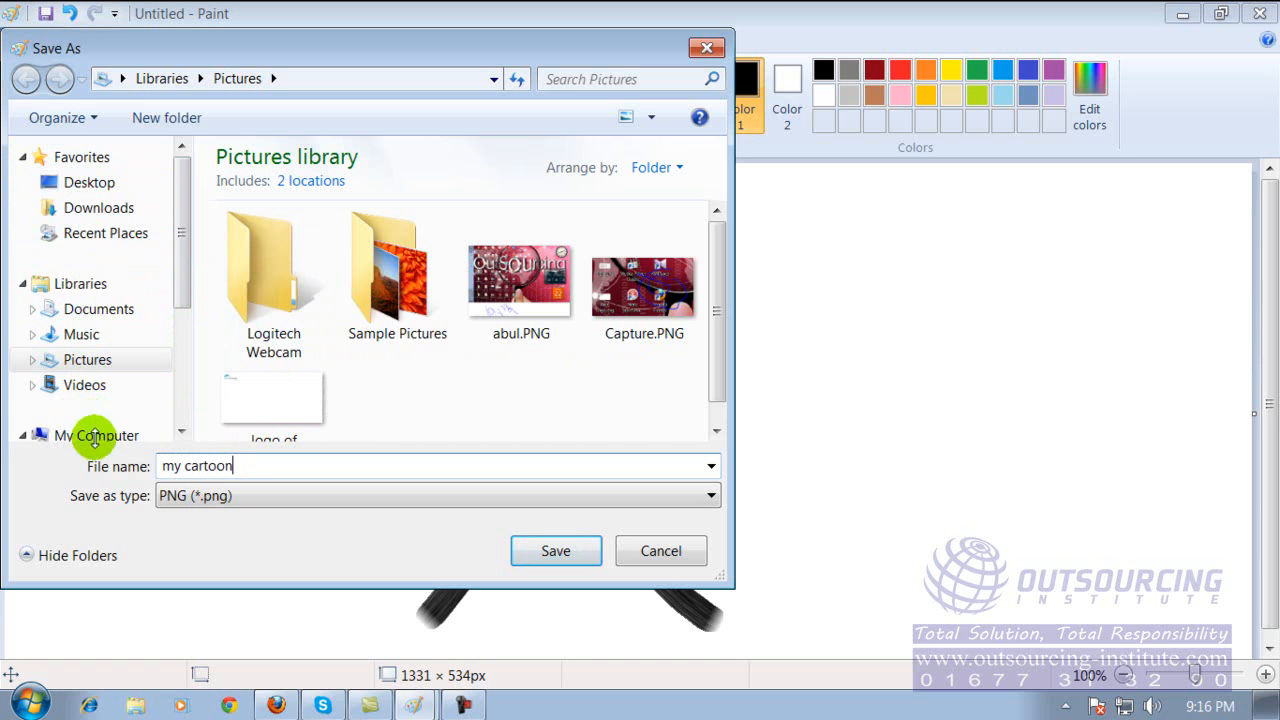
left_click_drag(183, 280, 166, 366)
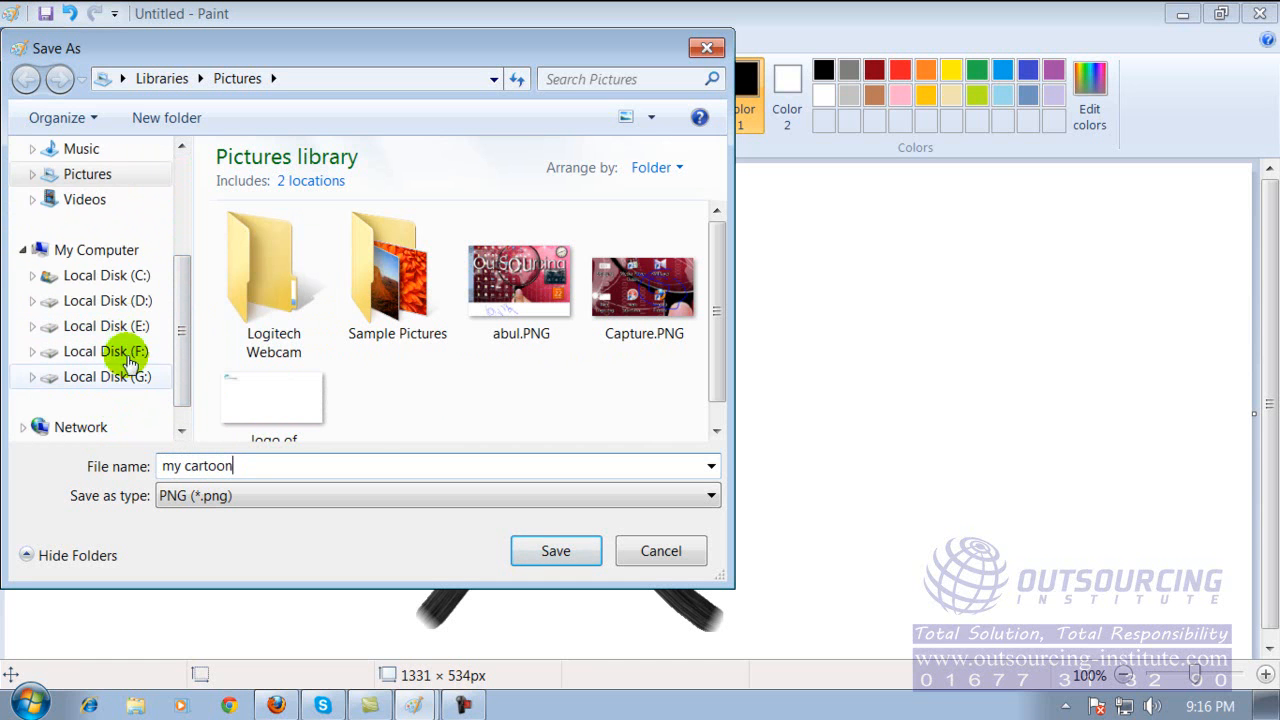
left_click(128, 352)
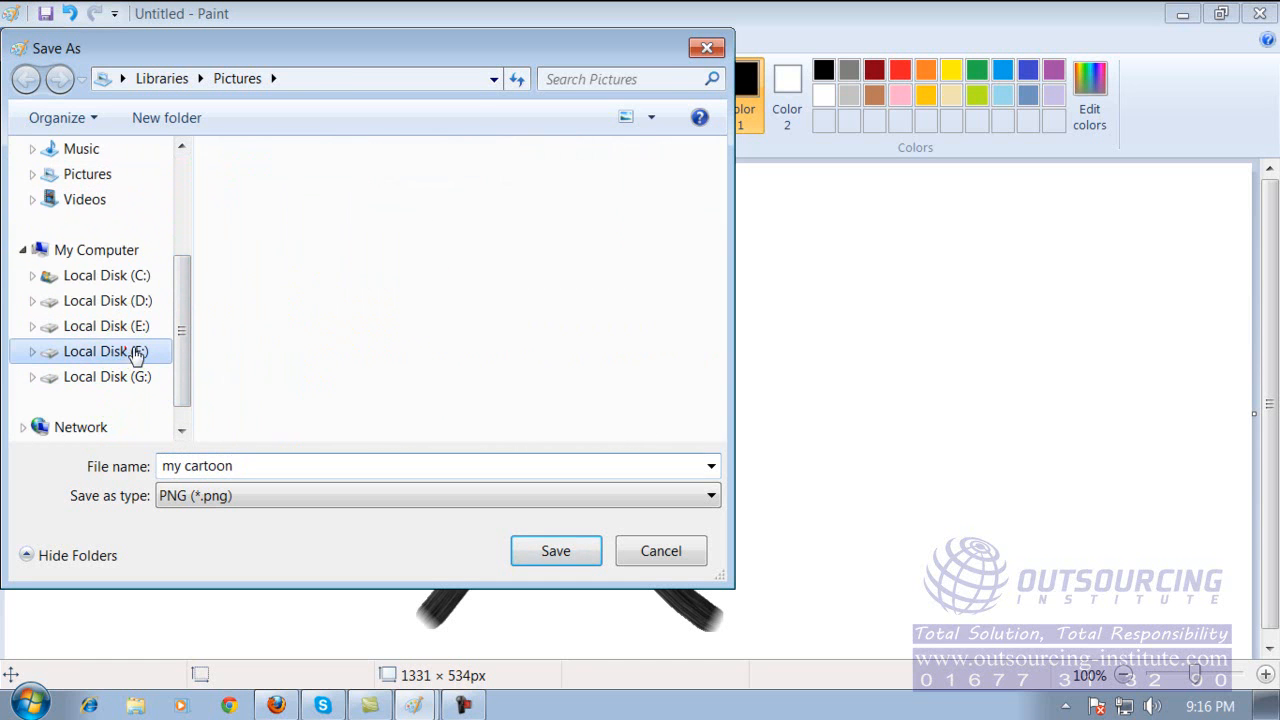
left_click_drag(721, 210, 672, 383)
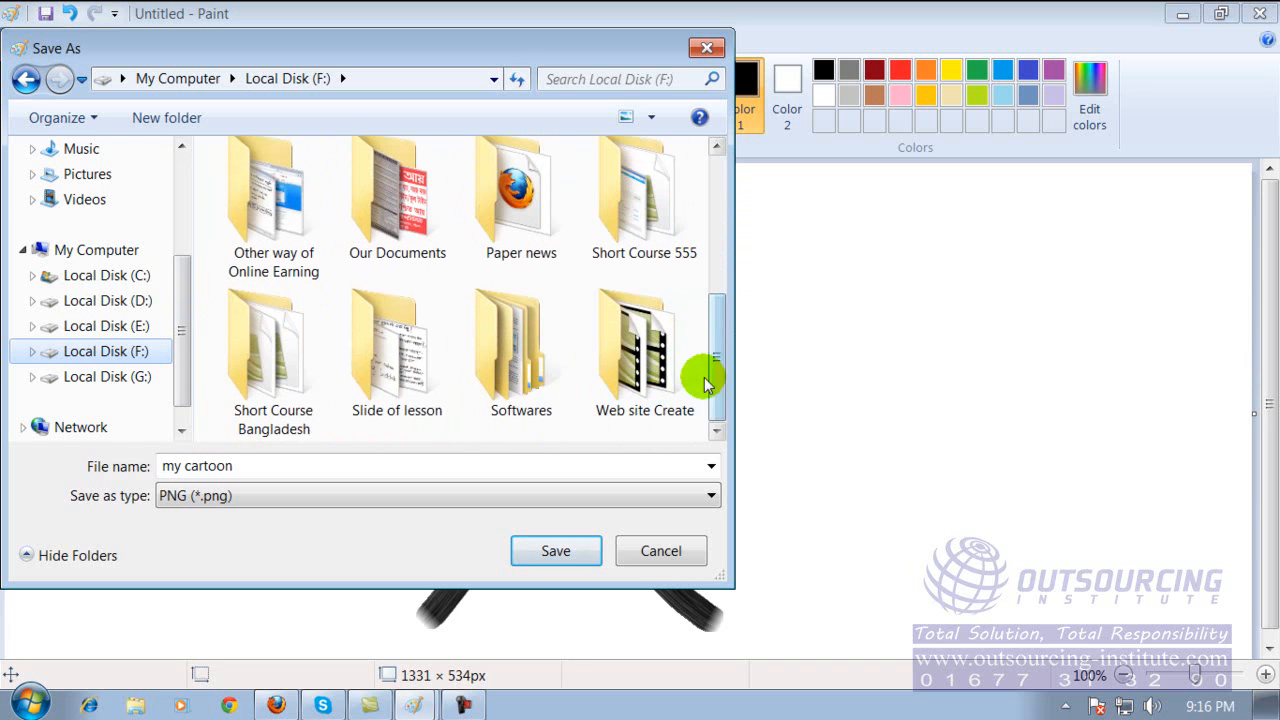
left_click(344, 465)
left_click(430, 465)
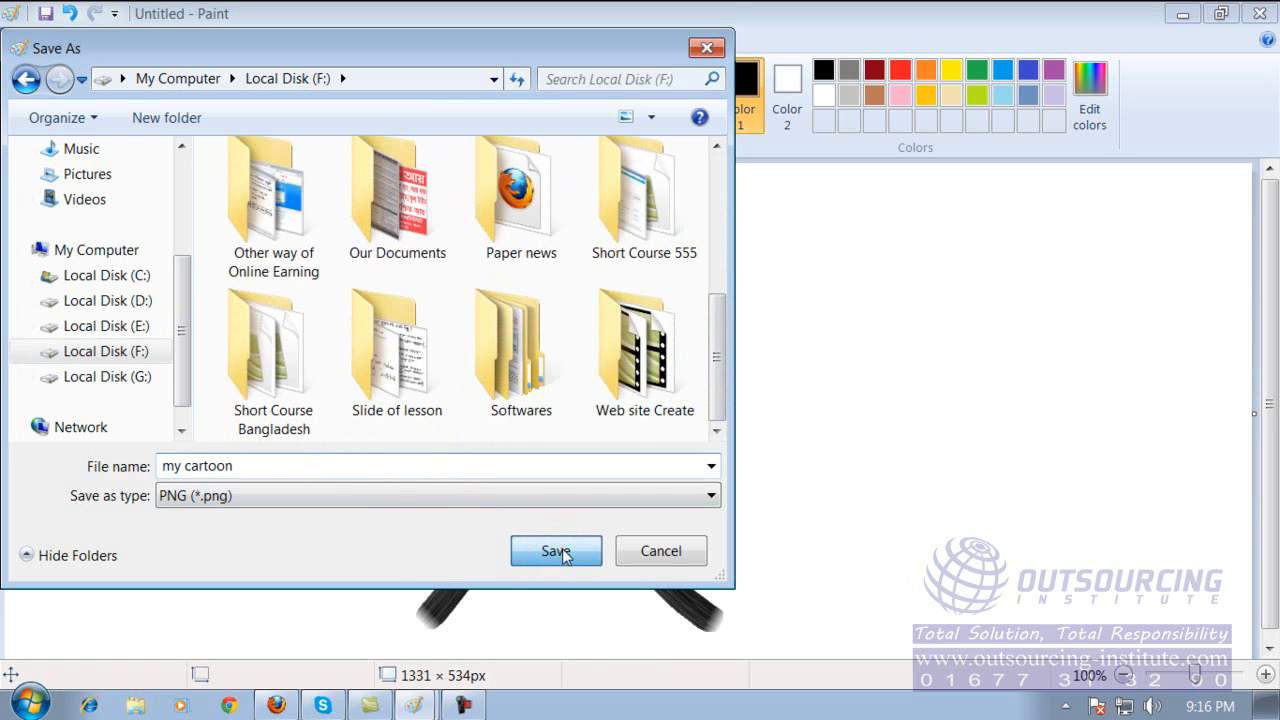
left_click(556, 551)
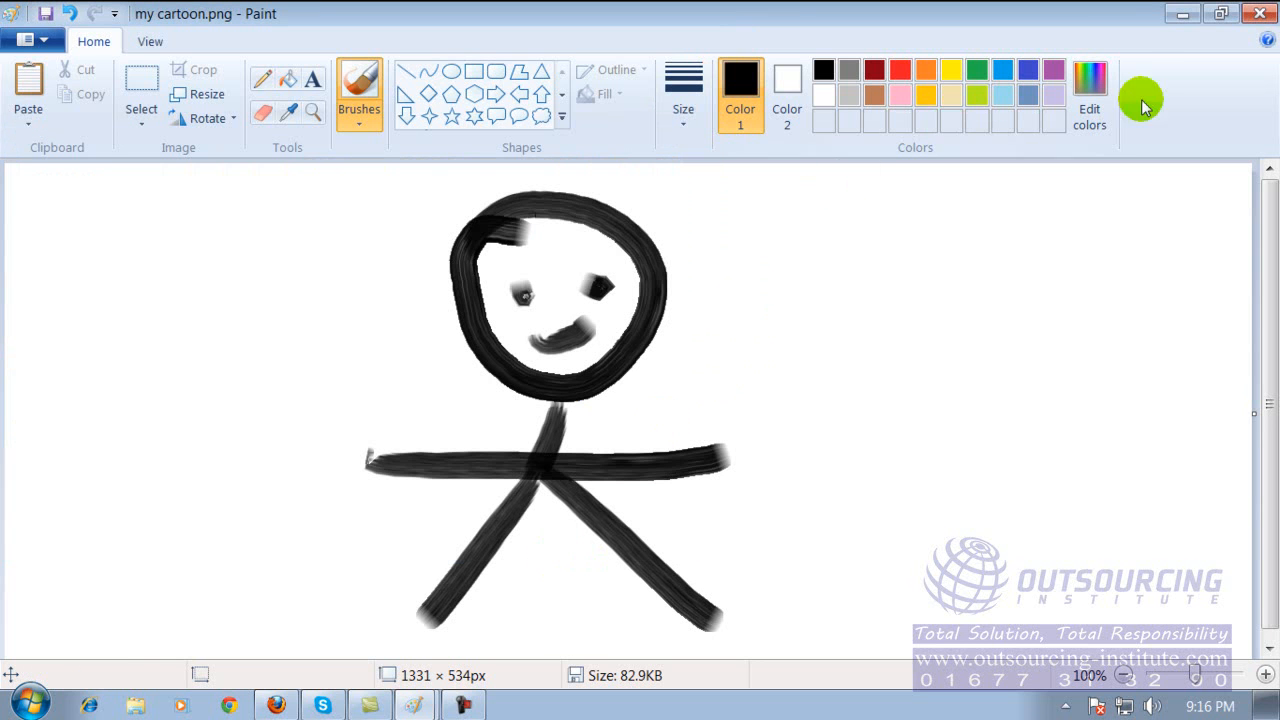
Close Paint and open Local Disk (F:) from My Computer to locate the saved my cartoon.png.
left_click(1262, 14)
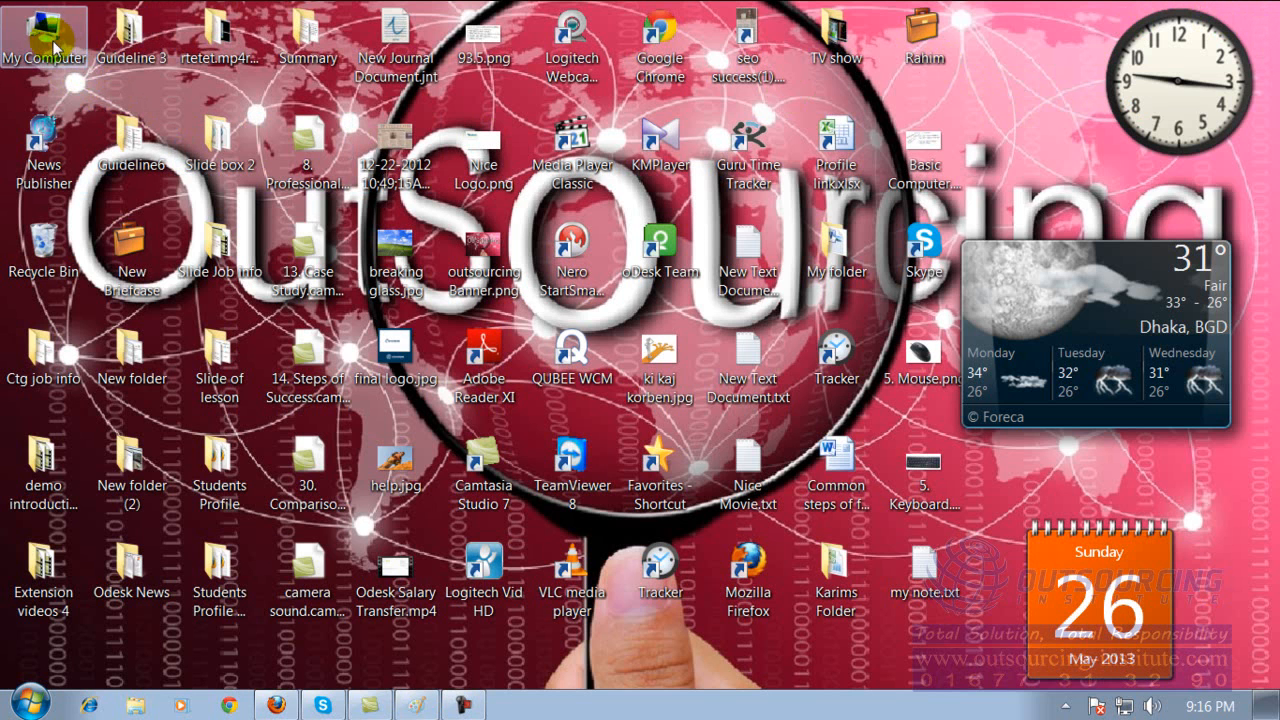
double_click(57, 73)
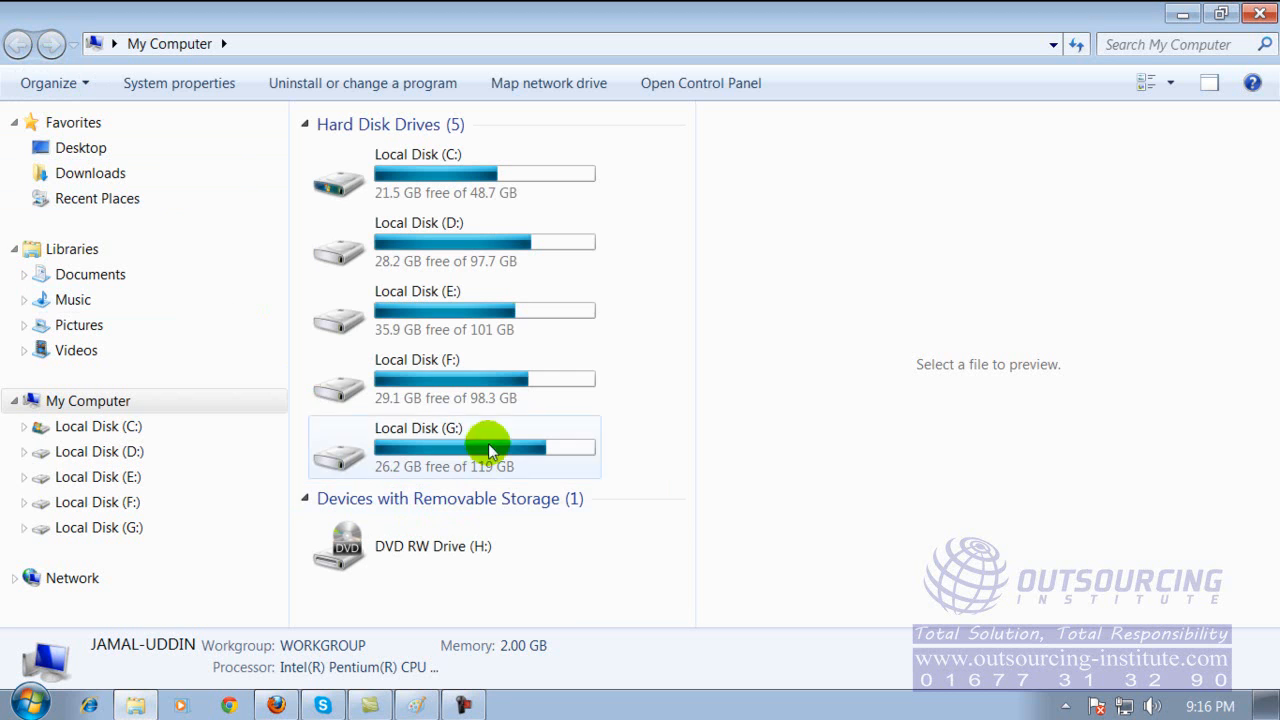
double_click(503, 372)
left_click_drag(674, 180, 666, 528)
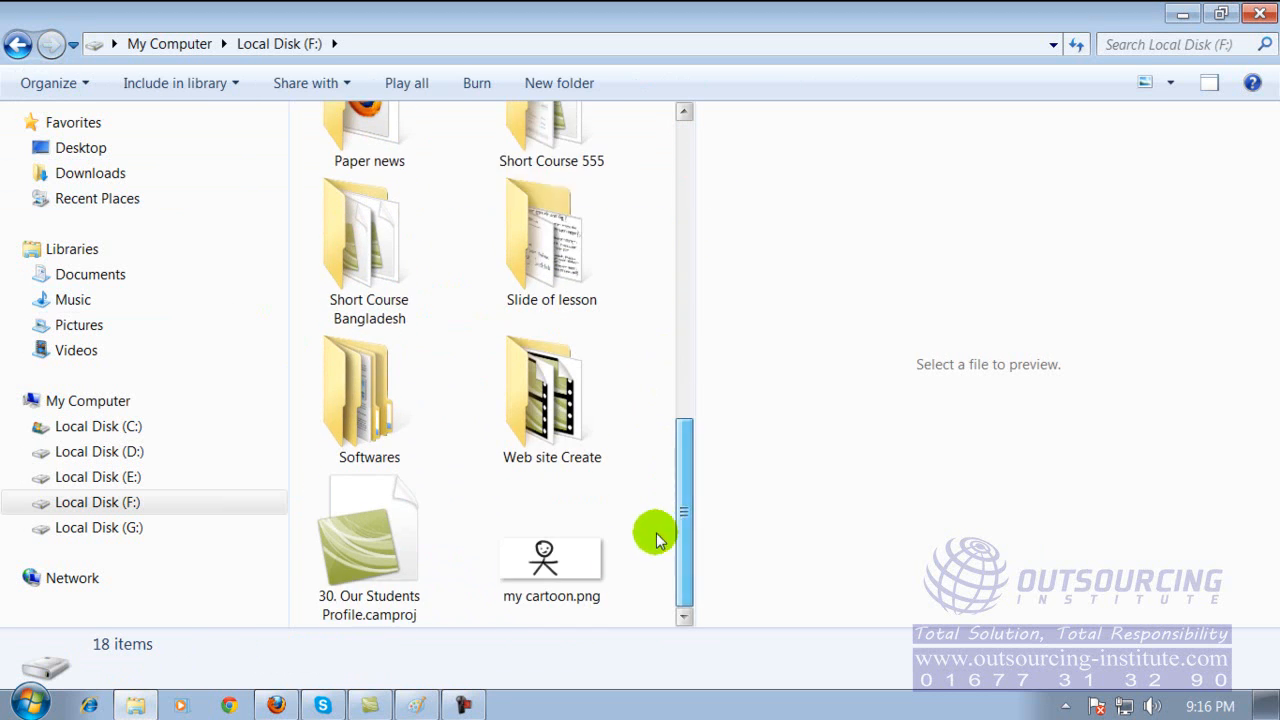
Open my cartoon.png from Local Disk (F:), set it as the desktop background, and minimize the windows to show the desktop.
double_click(541, 559)
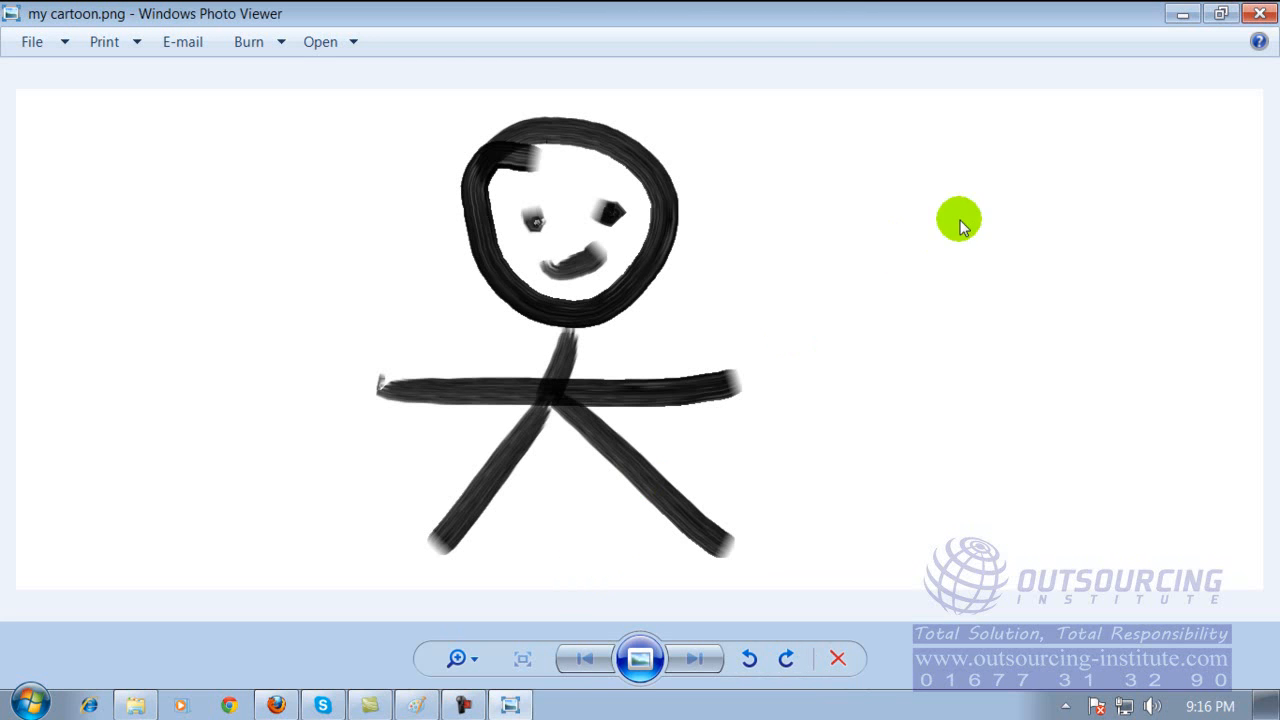
left_click(1259, 14)
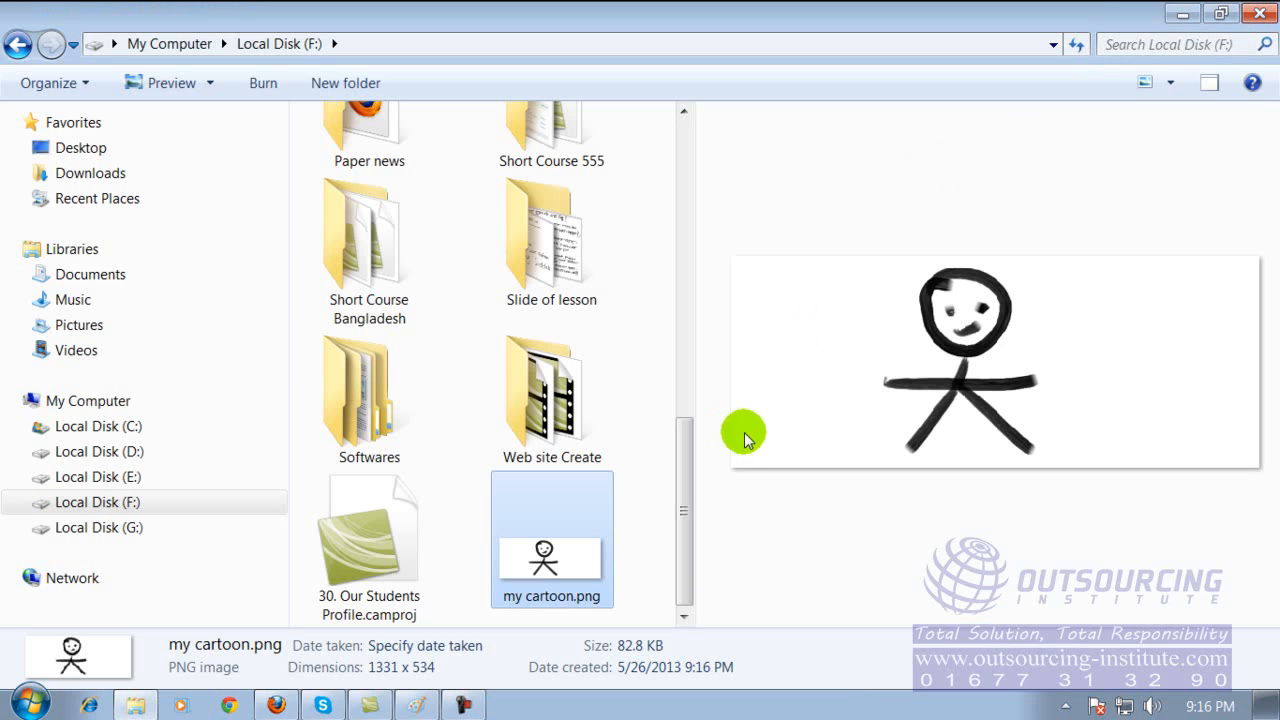
double_click(559, 540)
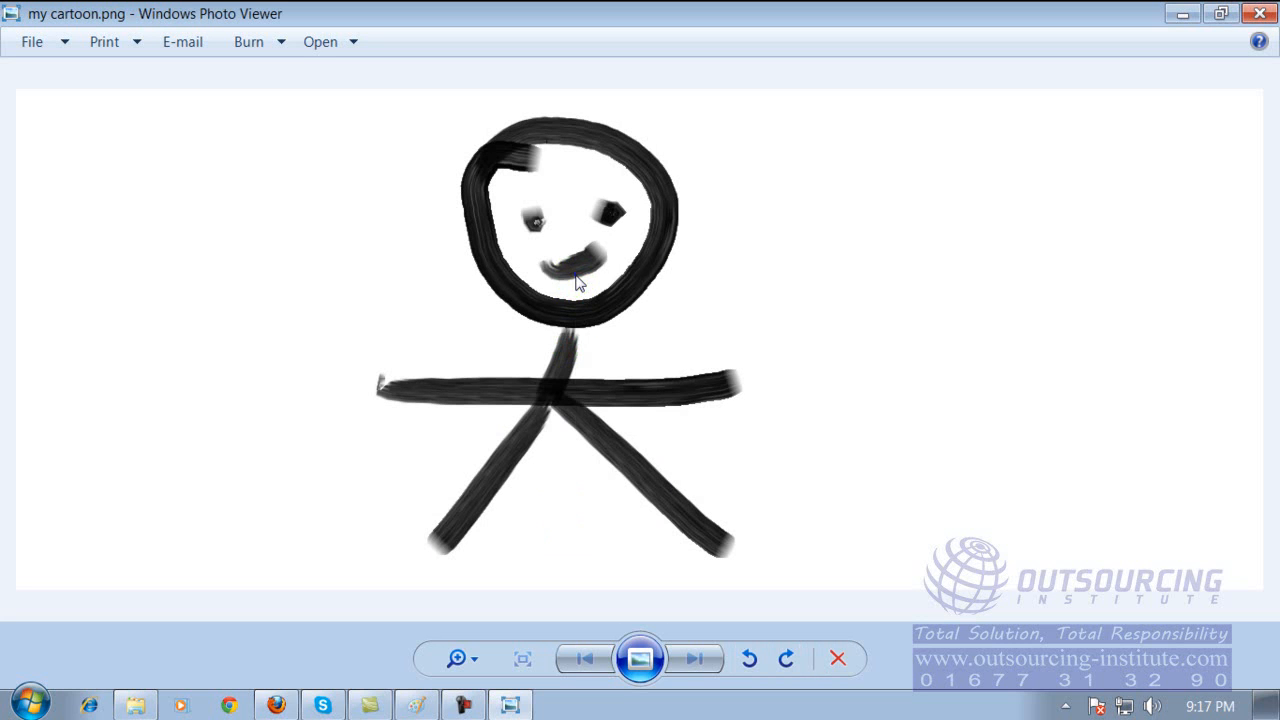
right_click(577, 283)
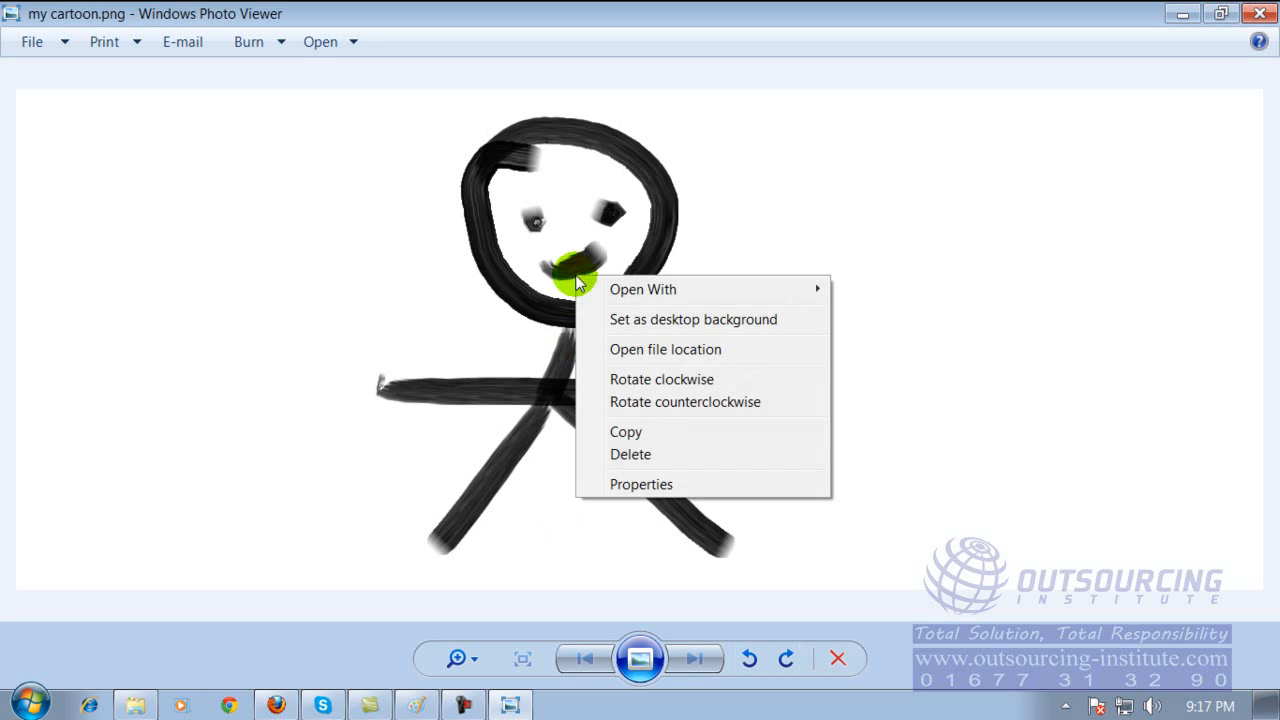
left_click(690, 322)
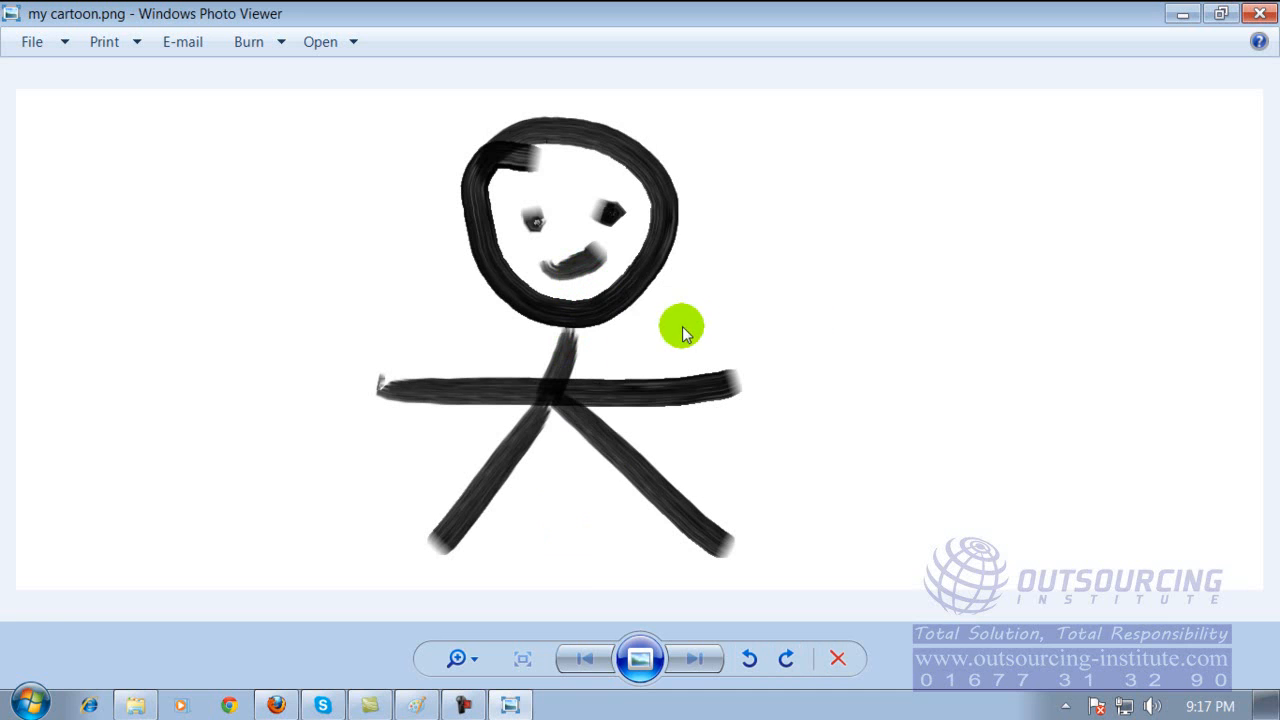
left_click(1170, 17)
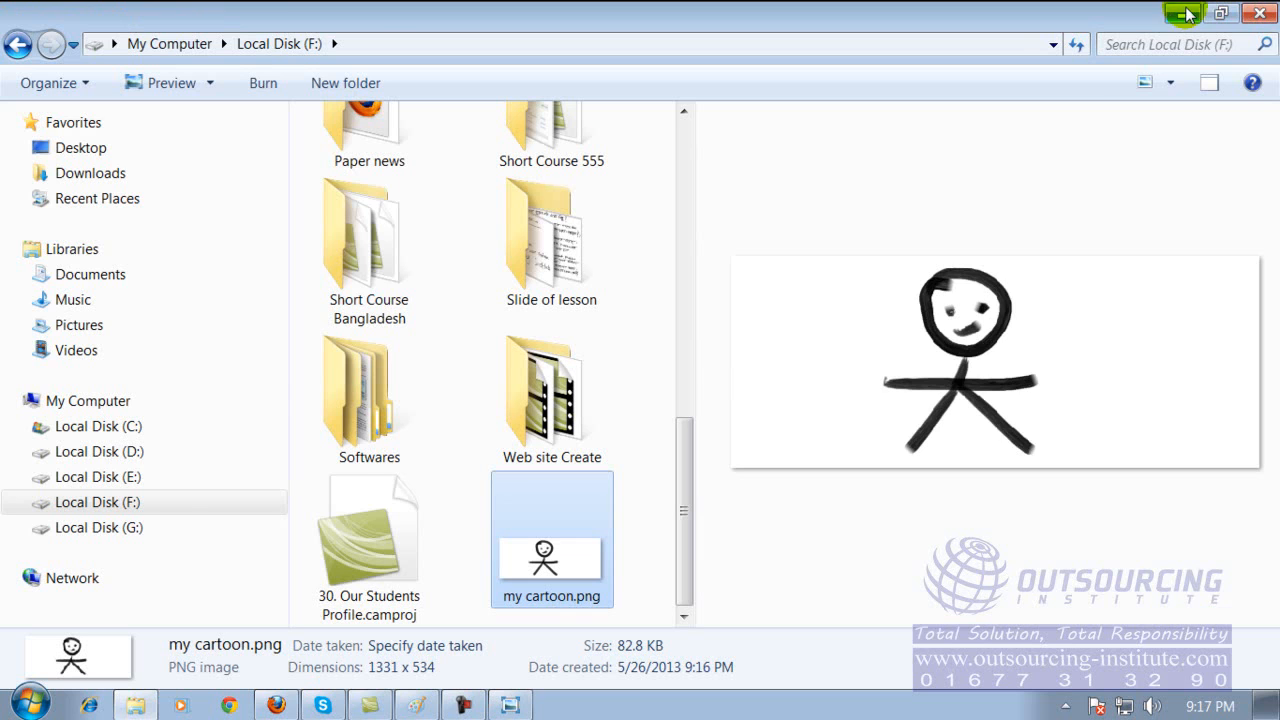
left_click(1181, 17)
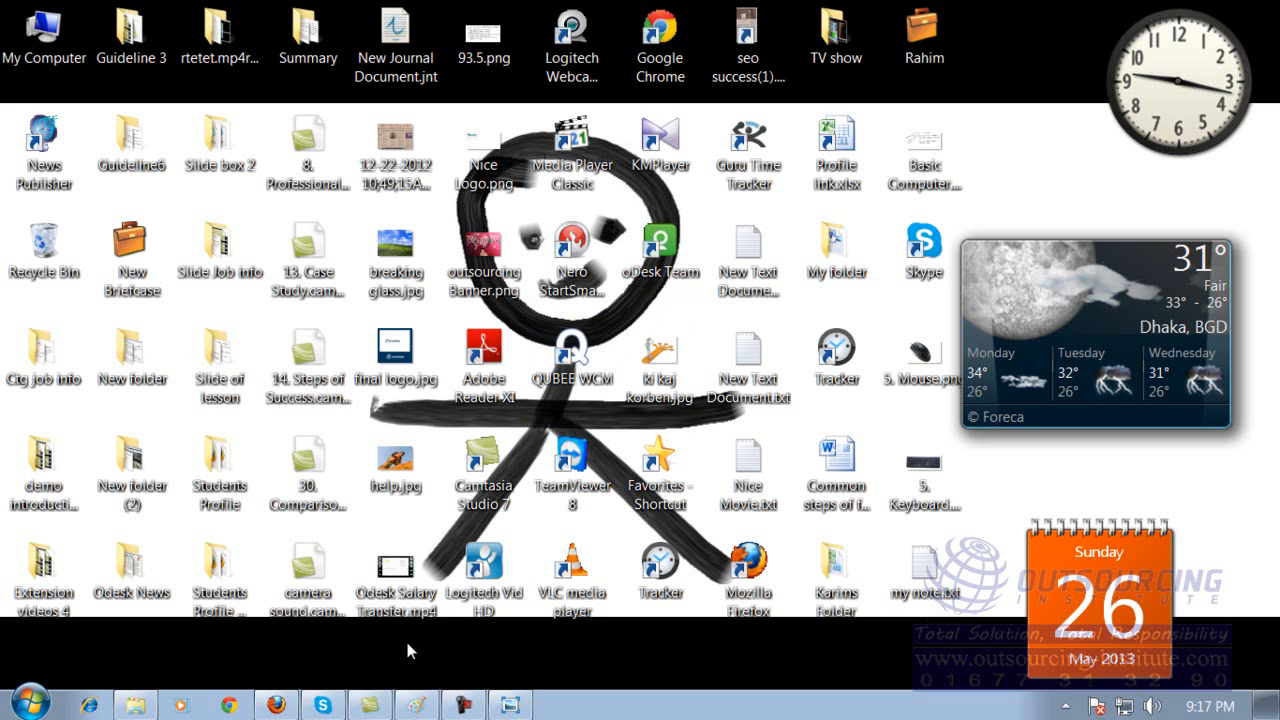
Switch to Firefox and examine the Google image search results for "keyboard".
left_click(276, 706)
left_click(475, 16)
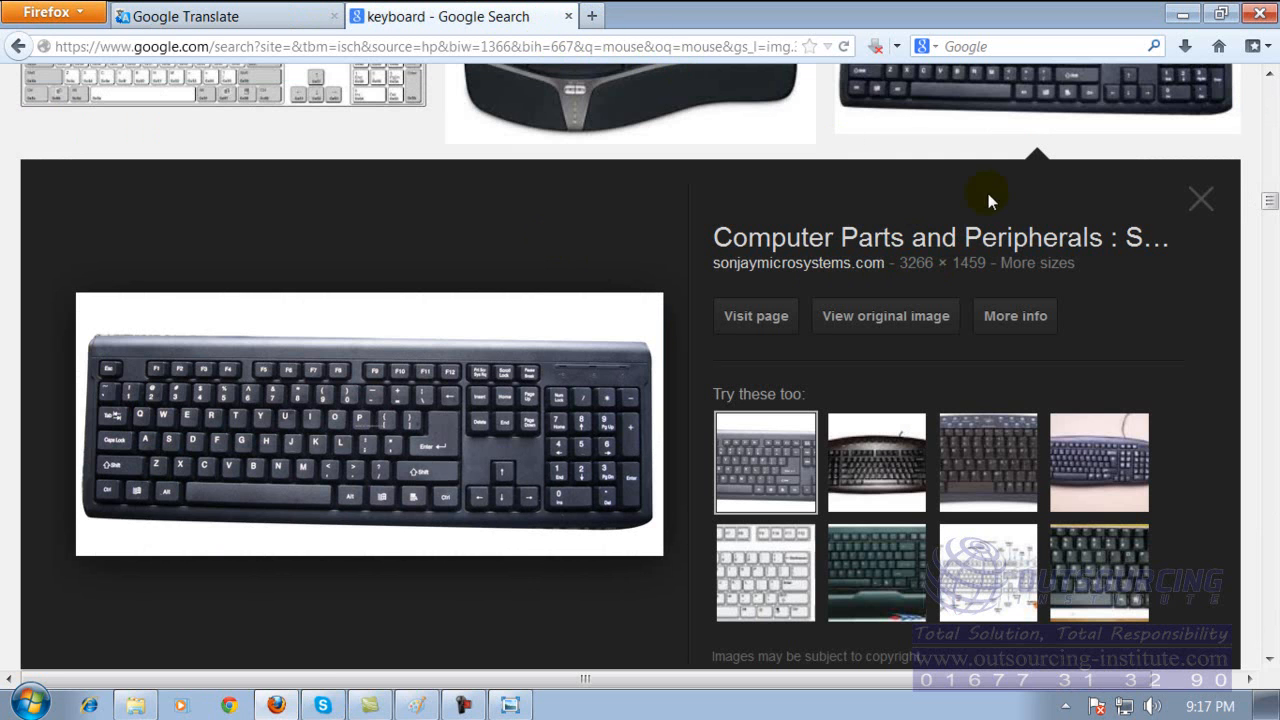
scroll(993, 197, "down", 4)
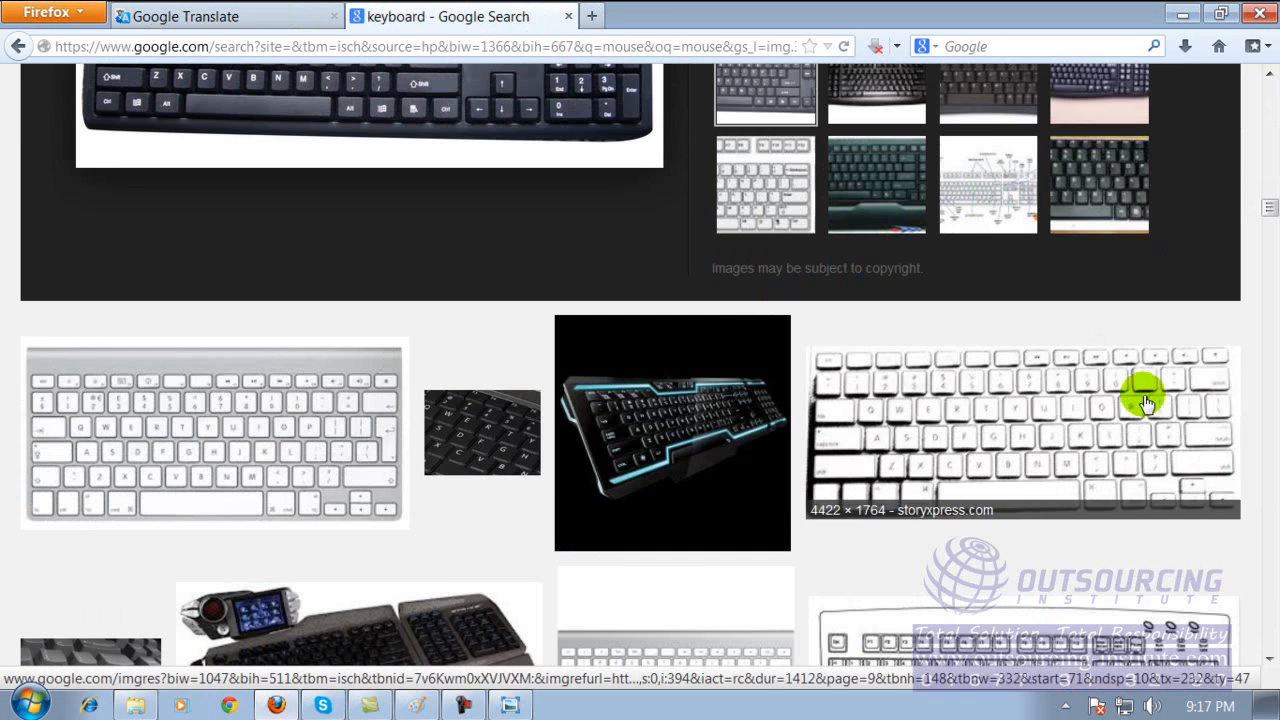
left_click_drag(1271, 207, 1272, 201)
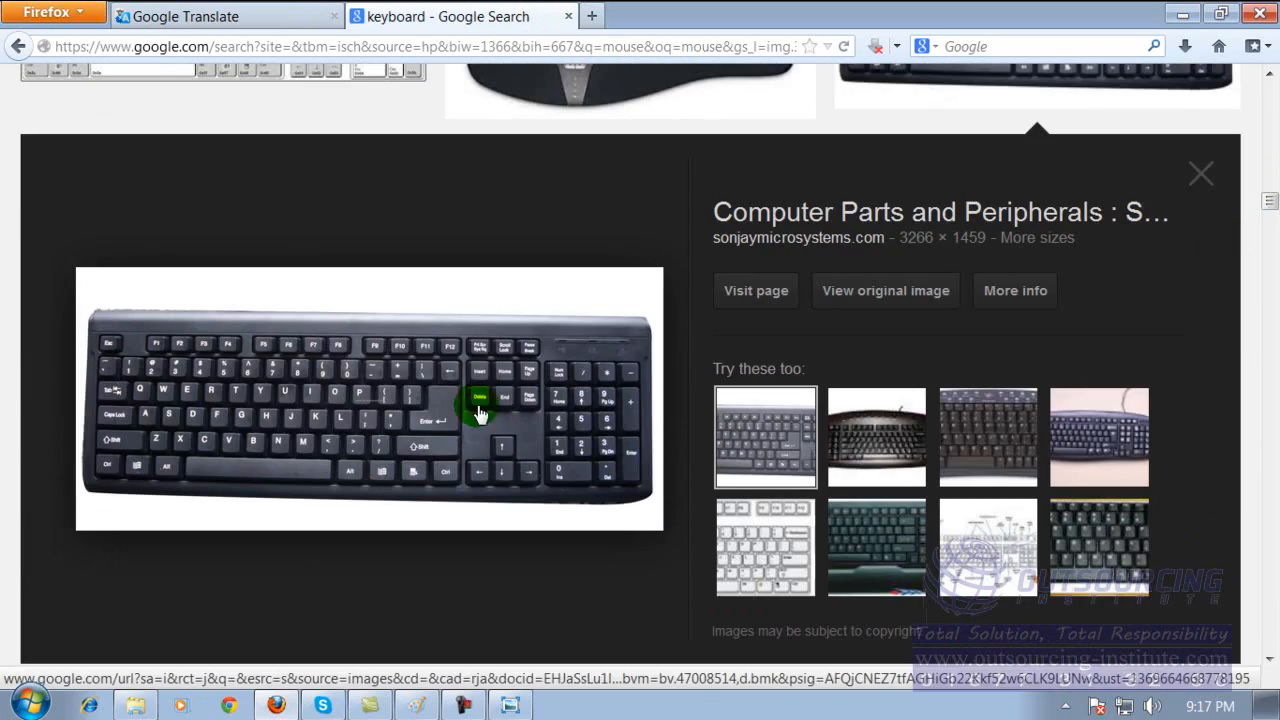
left_click_drag(1270, 201, 1270, 90)
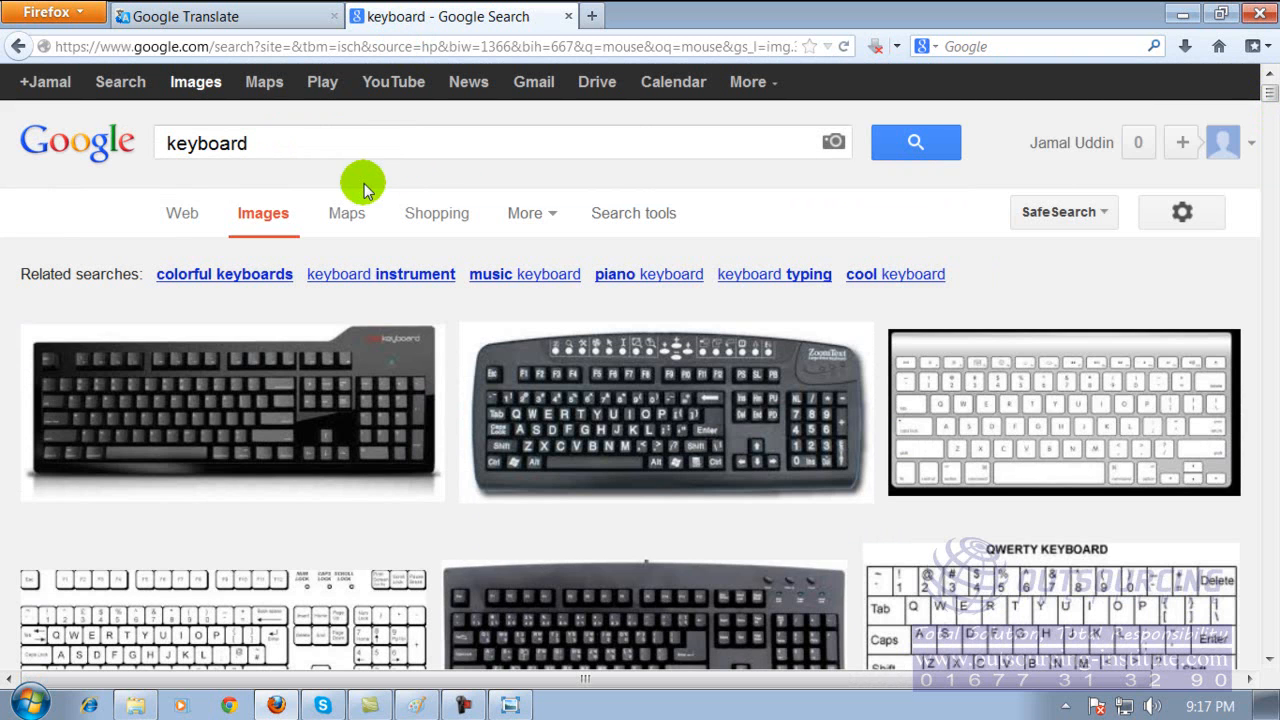
left_click(242, 148)
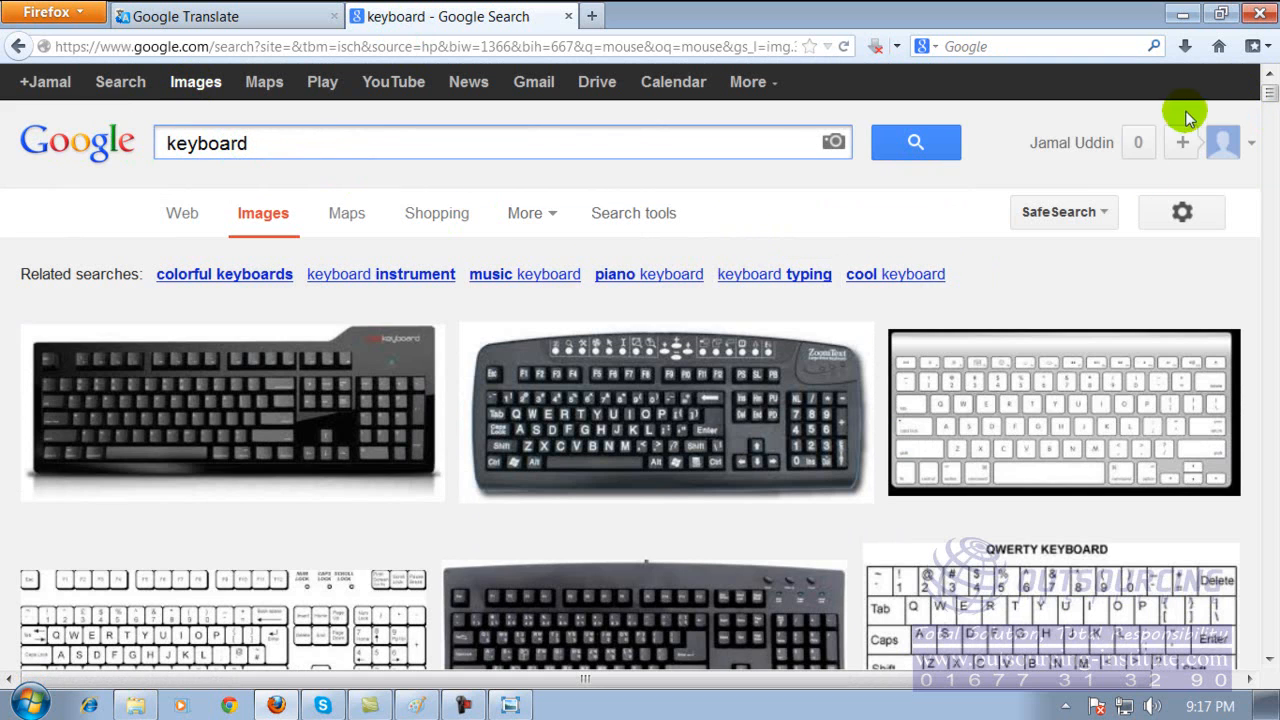
left_click_drag(1270, 100, 1268, 252)
scroll(1270, 77, "up", 8)
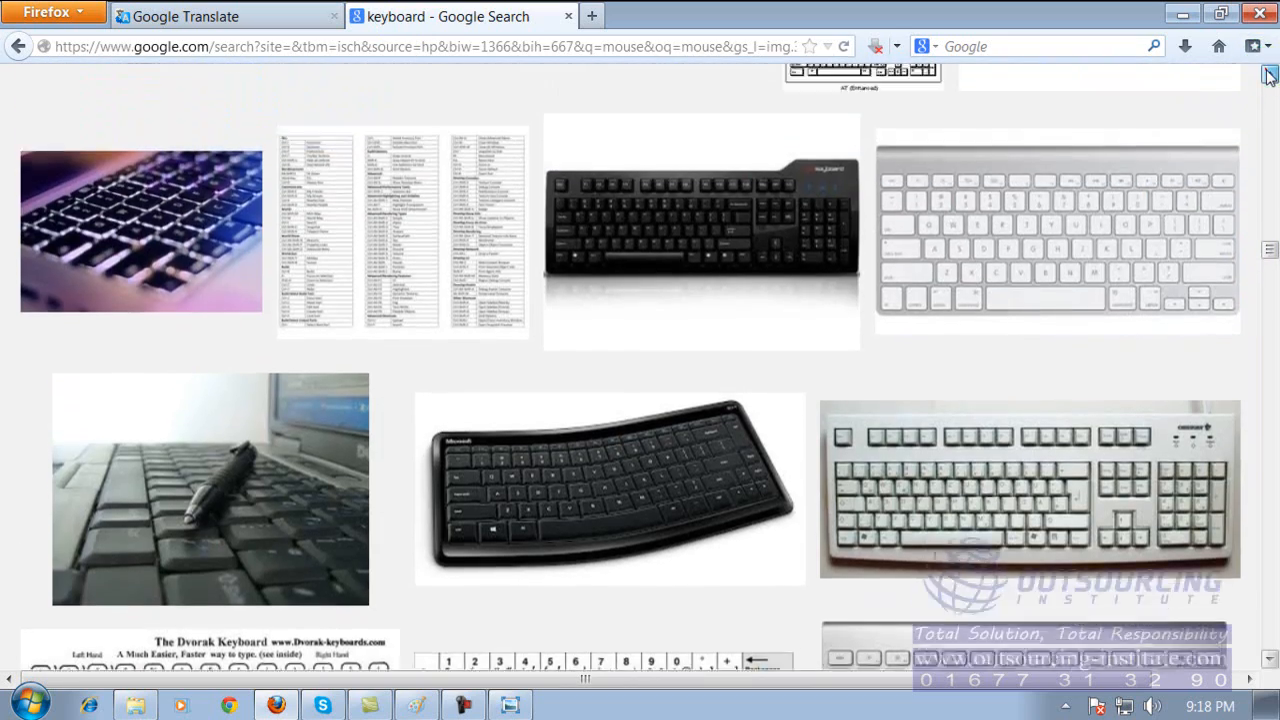
scroll(1268, 77, "up", 10)
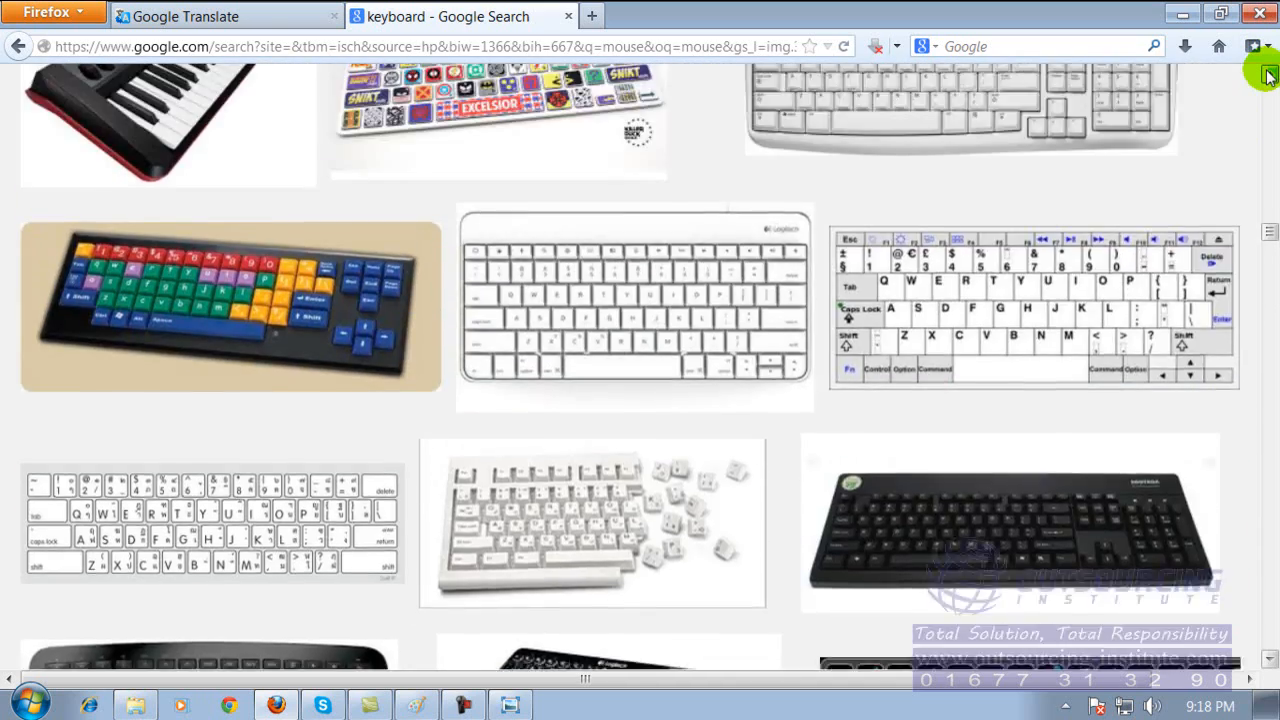
scroll(1268, 200, "up", 8)
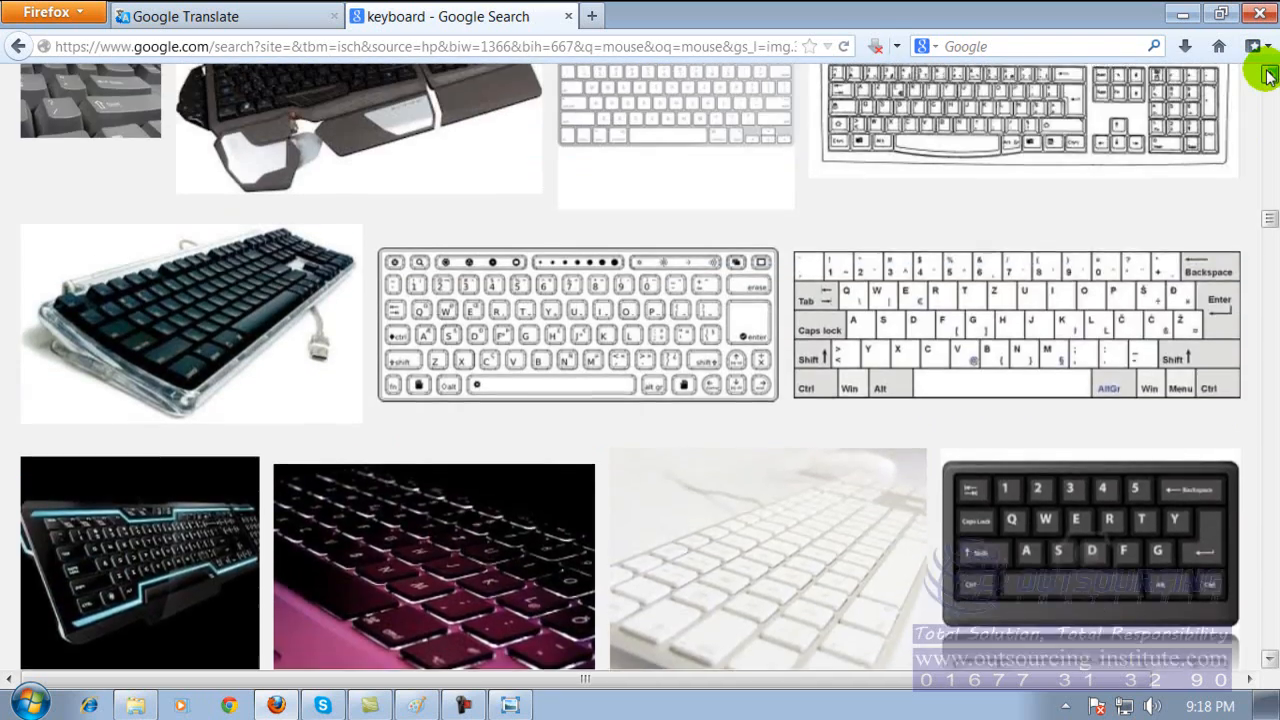
scroll(1270, 210, "up", 5)
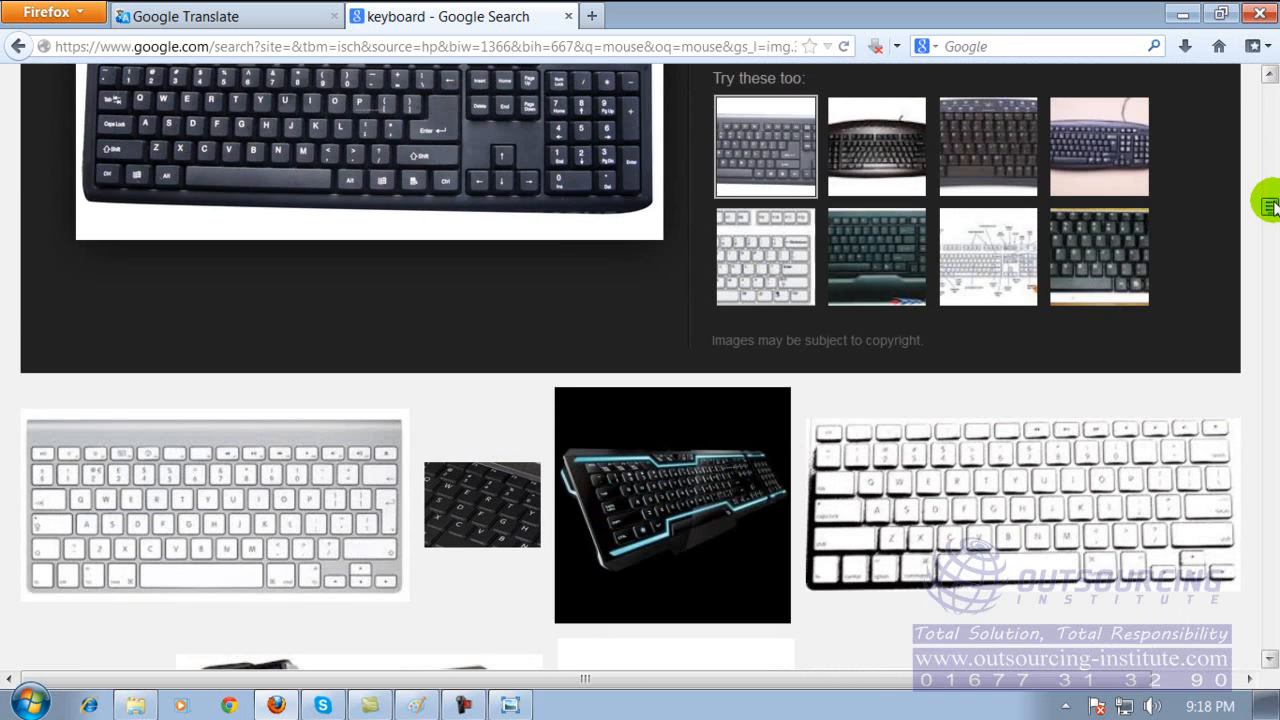
Copy the enlarged black keyboard image from sonjaymicrosystems.com and minimize Firefox.
left_click(773, 162)
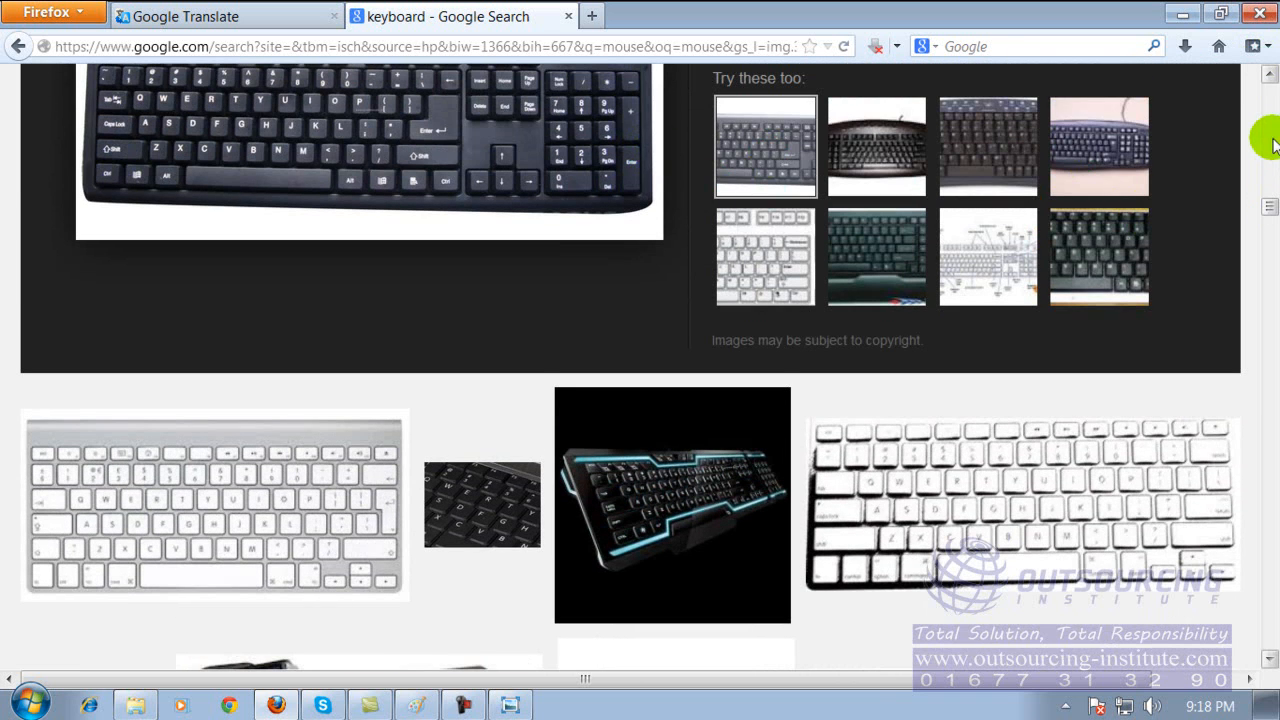
left_click(1270, 75)
left_click(513, 326)
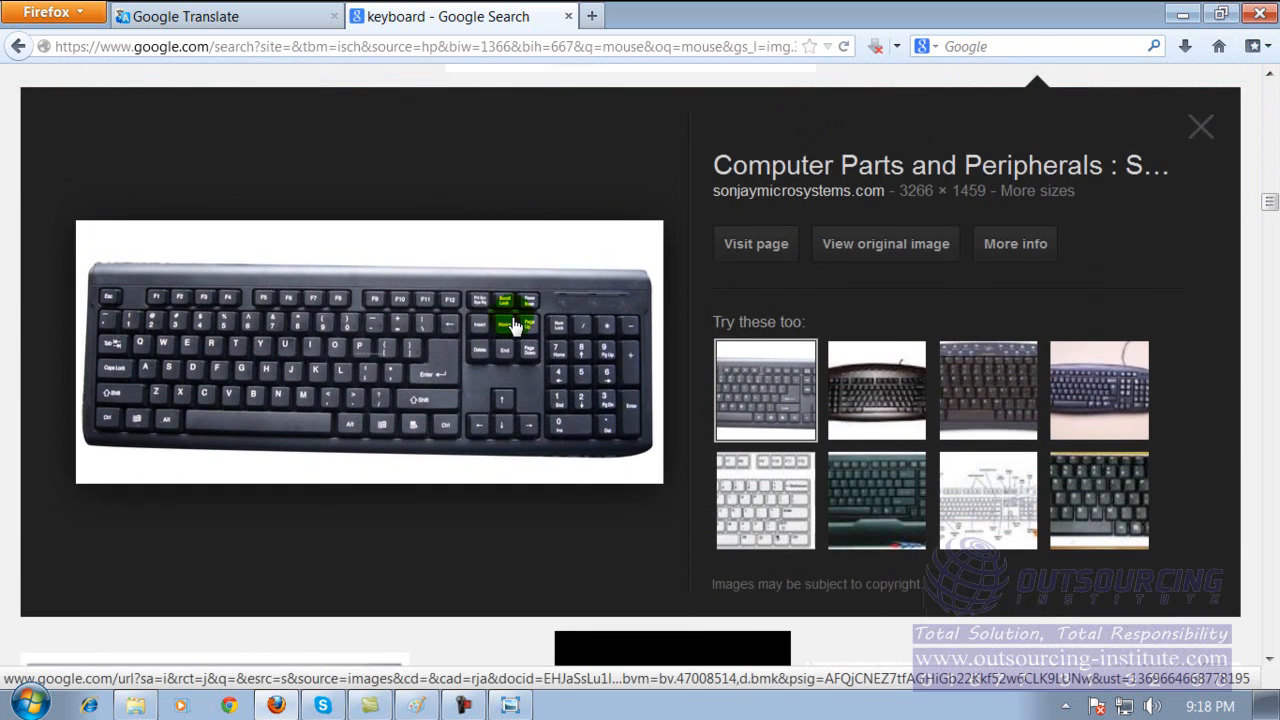
right_click(491, 312)
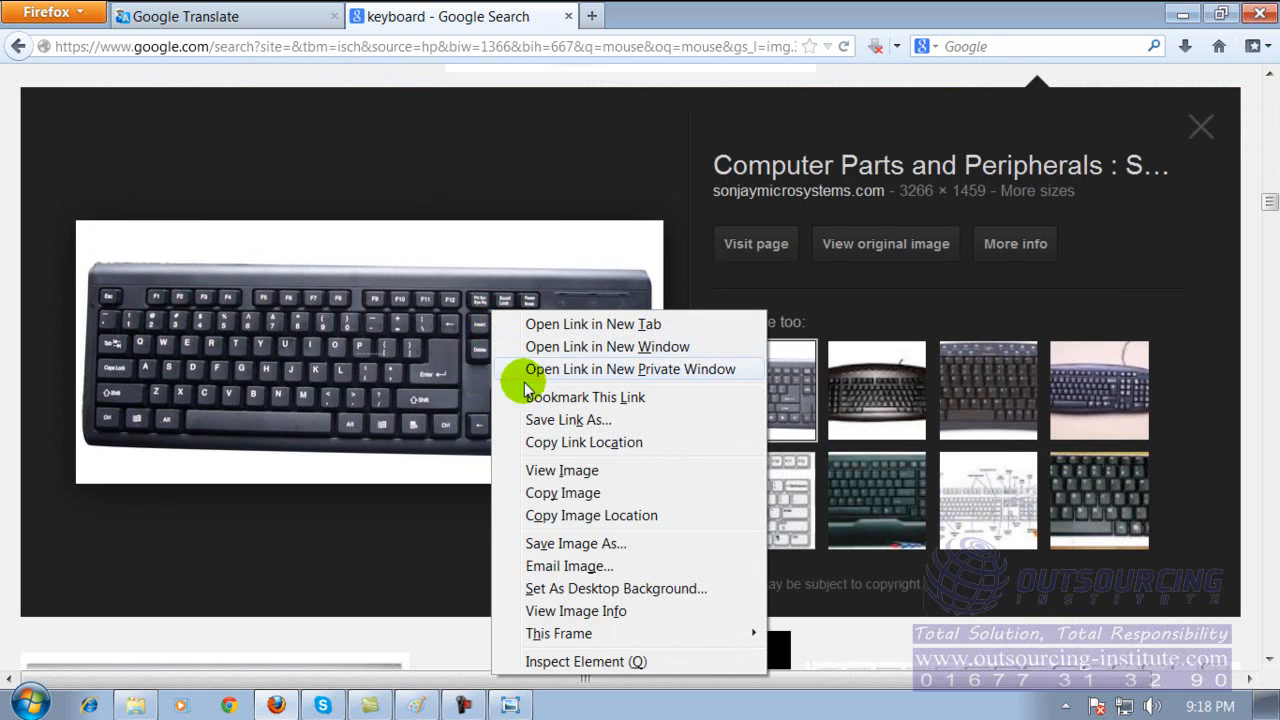
left_click(578, 494)
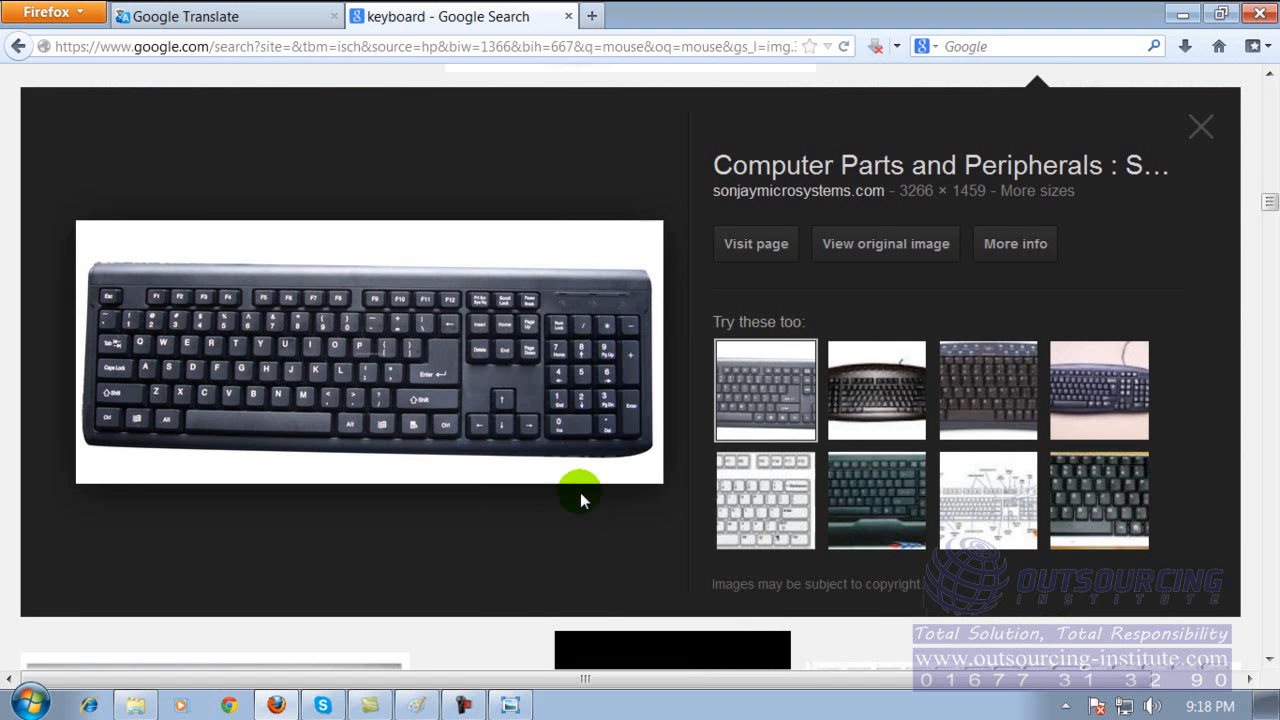
left_click(1183, 17)
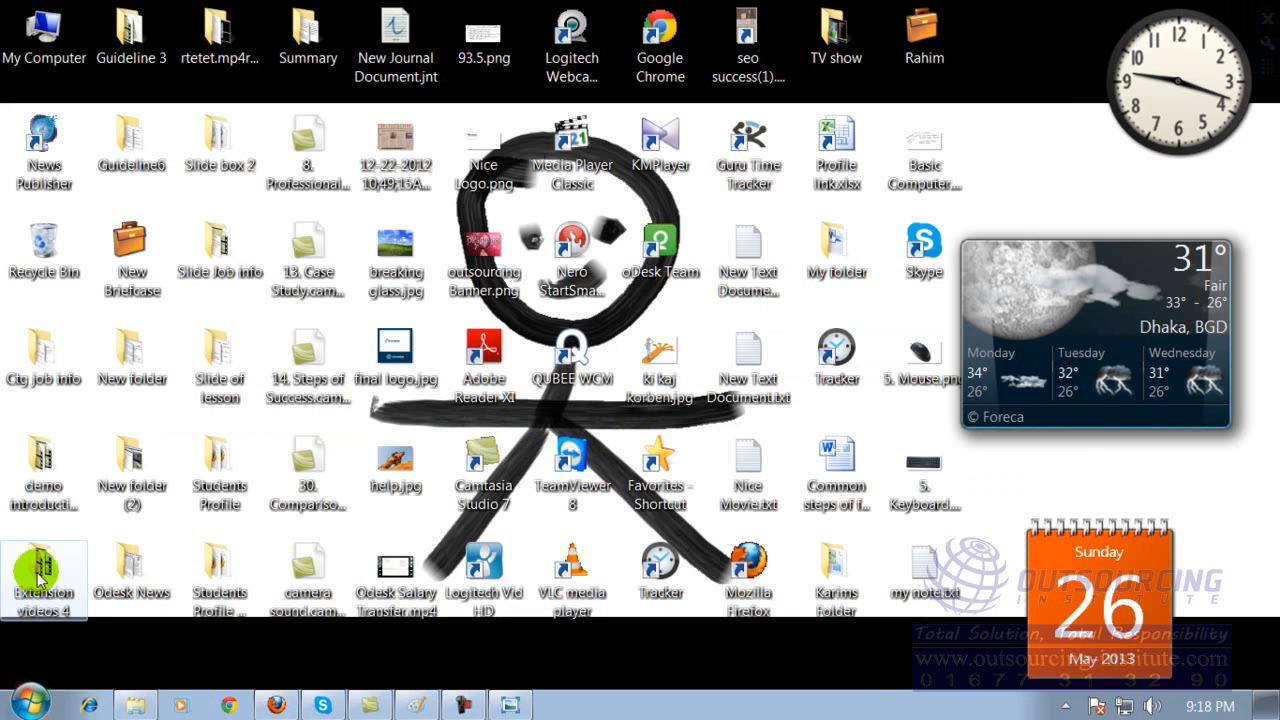
Search the installed programs for "paint", and dismiss the search without launching anything.
left_click(31, 705)
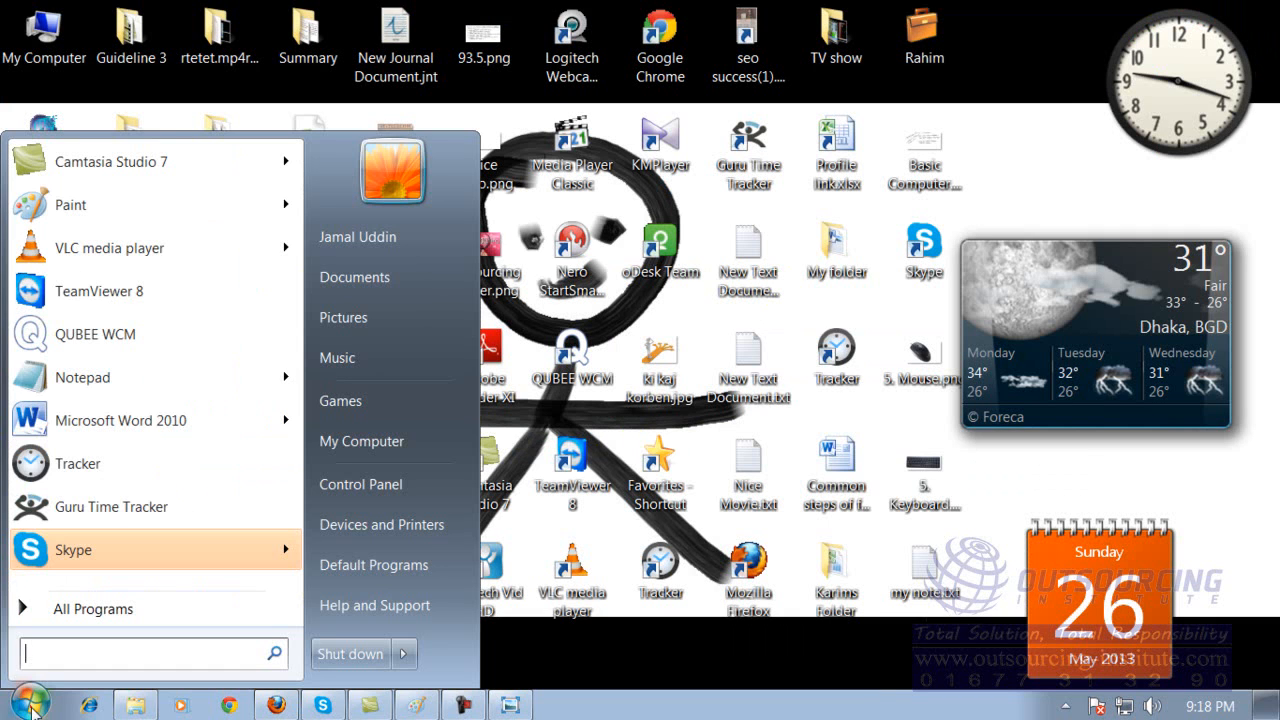
left_click(113, 658)
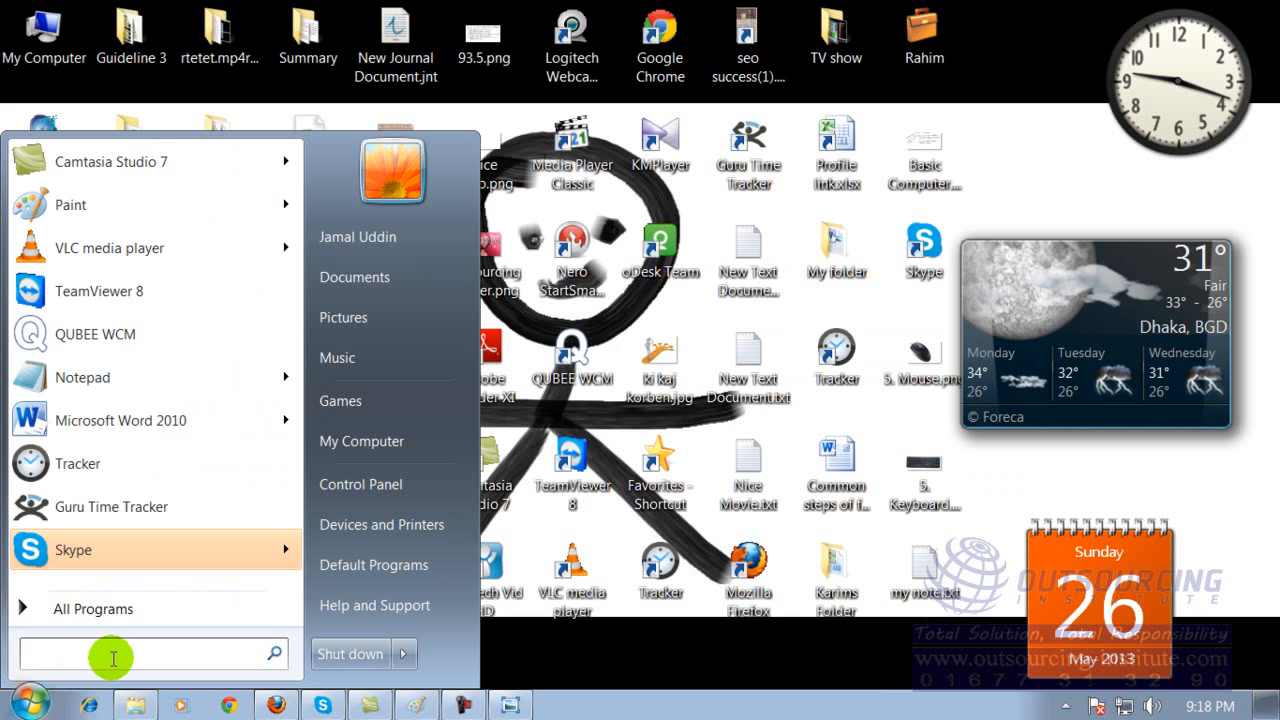
type("paint")
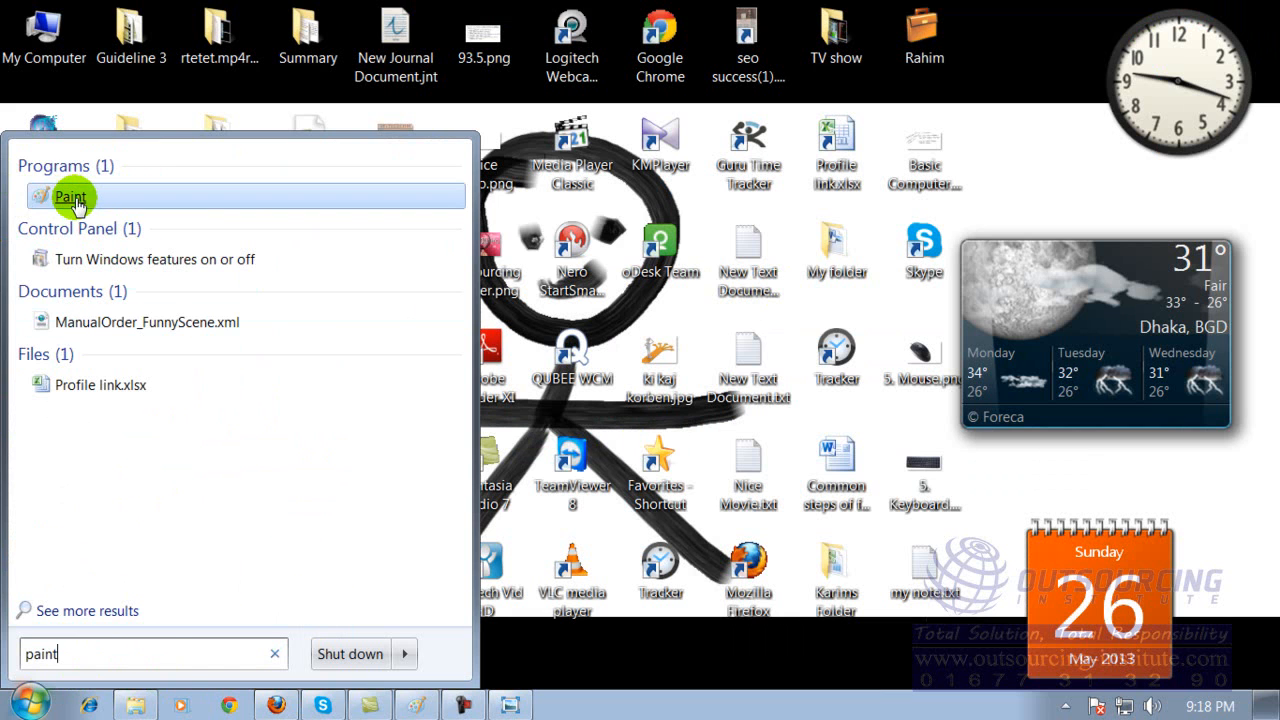
left_click(33, 704)
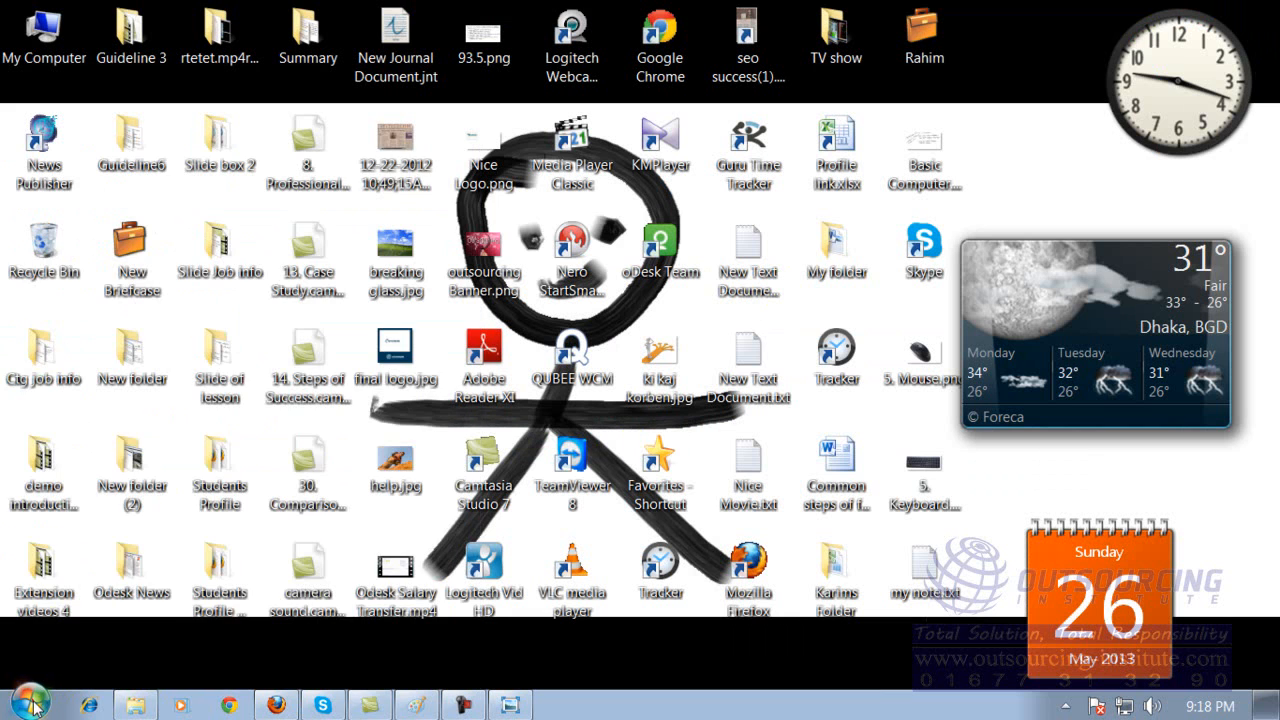
Locate Paint in the Accessories folder among all programs without opening it.
left_click(33, 704)
left_click(88, 607)
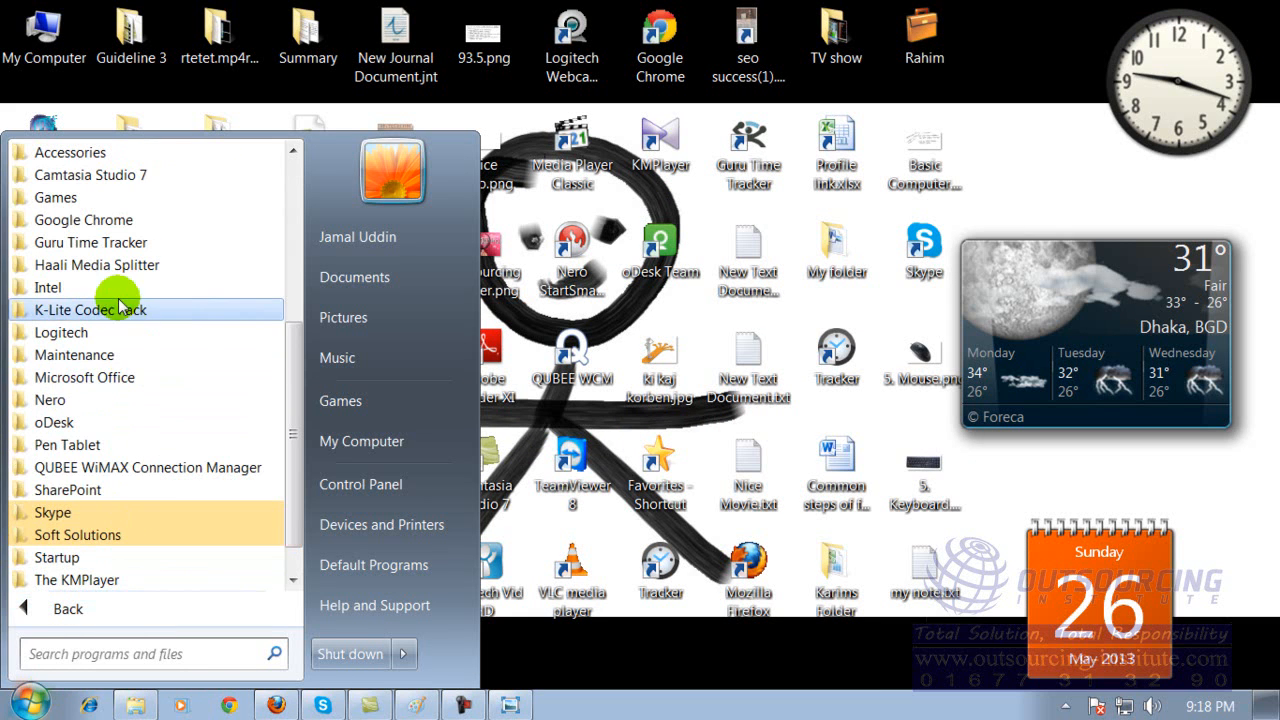
scroll(293, 395, "up", 1)
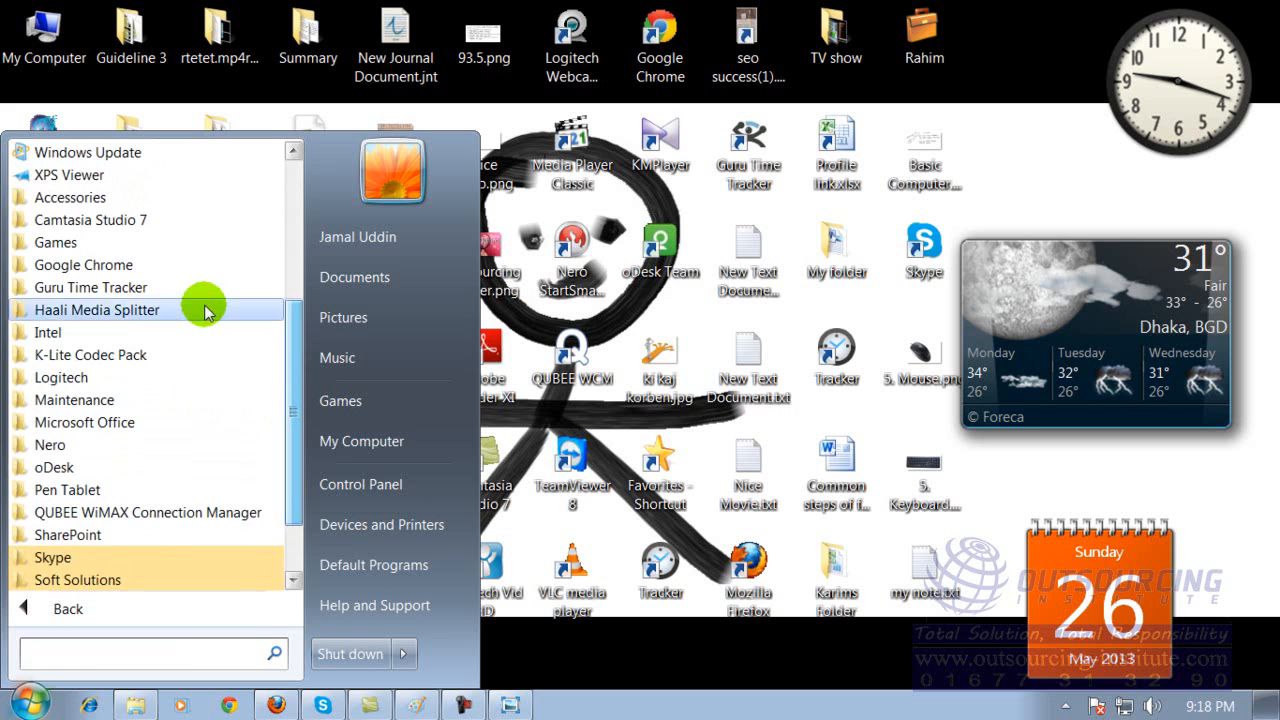
left_click(107, 198)
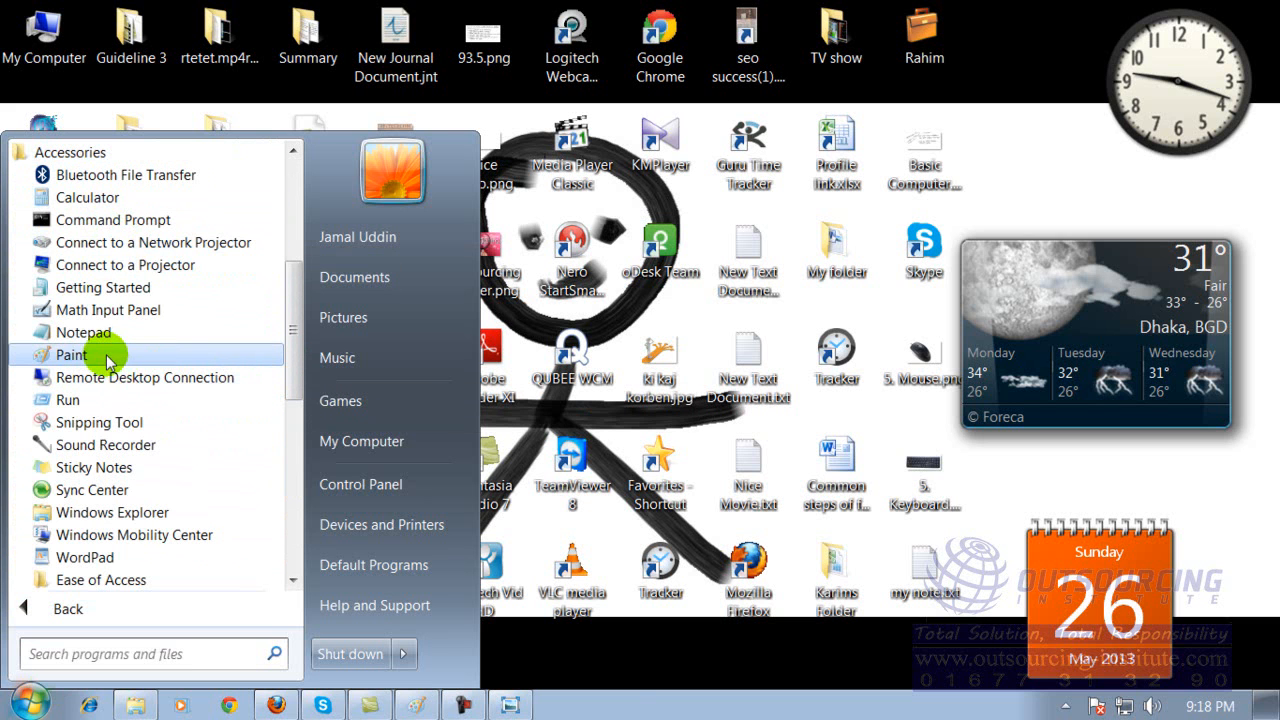
left_click(612, 671)
Search the installed programs for "pain" and launch Paint.
left_click(30, 700)
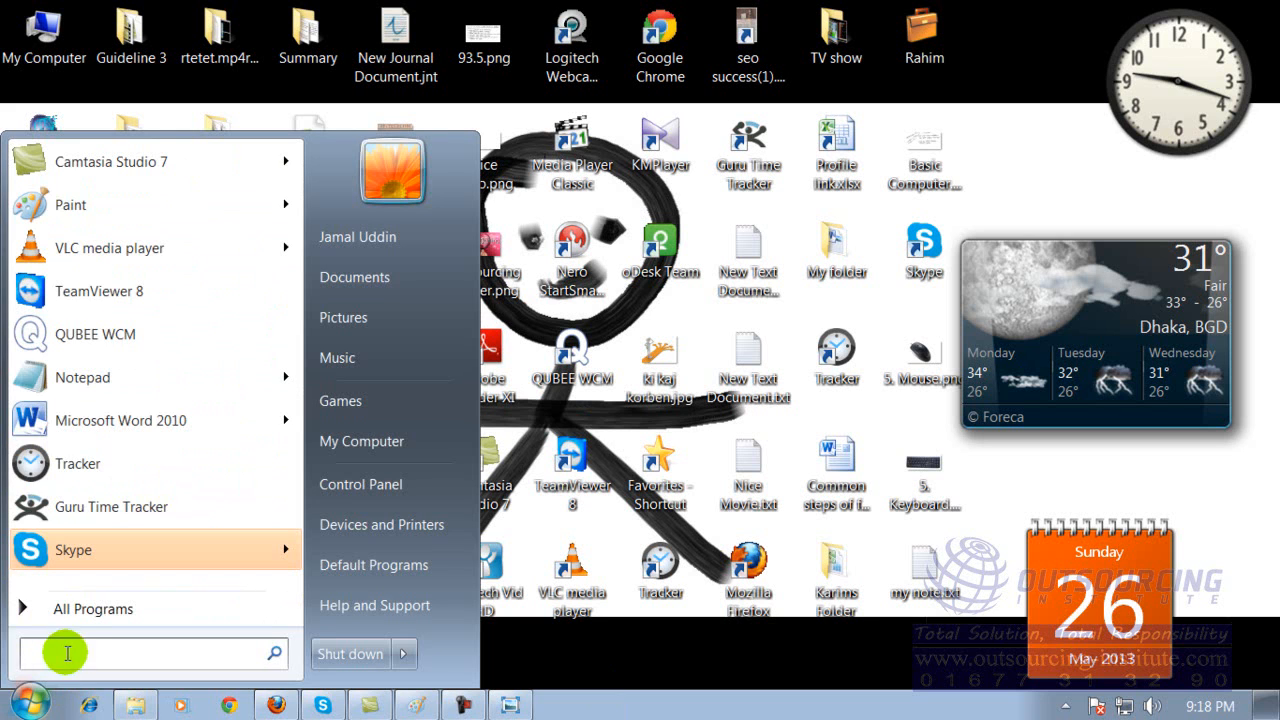
type("pain")
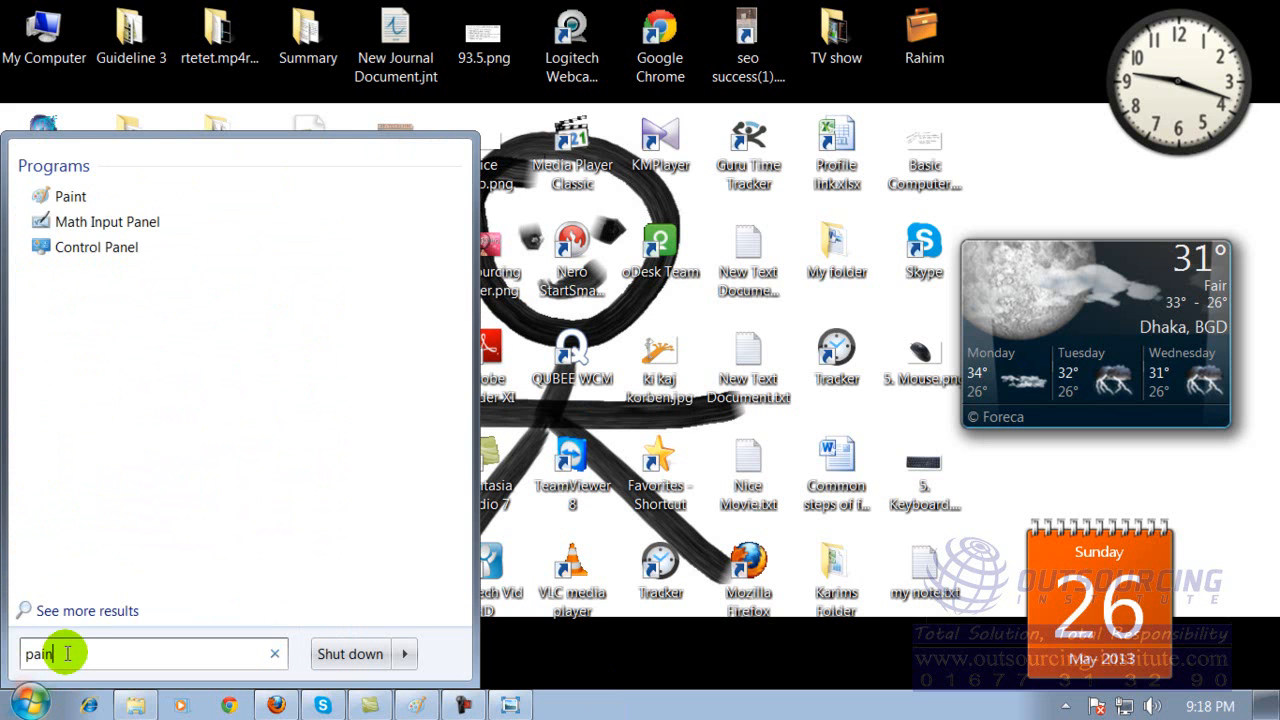
left_click(70, 197)
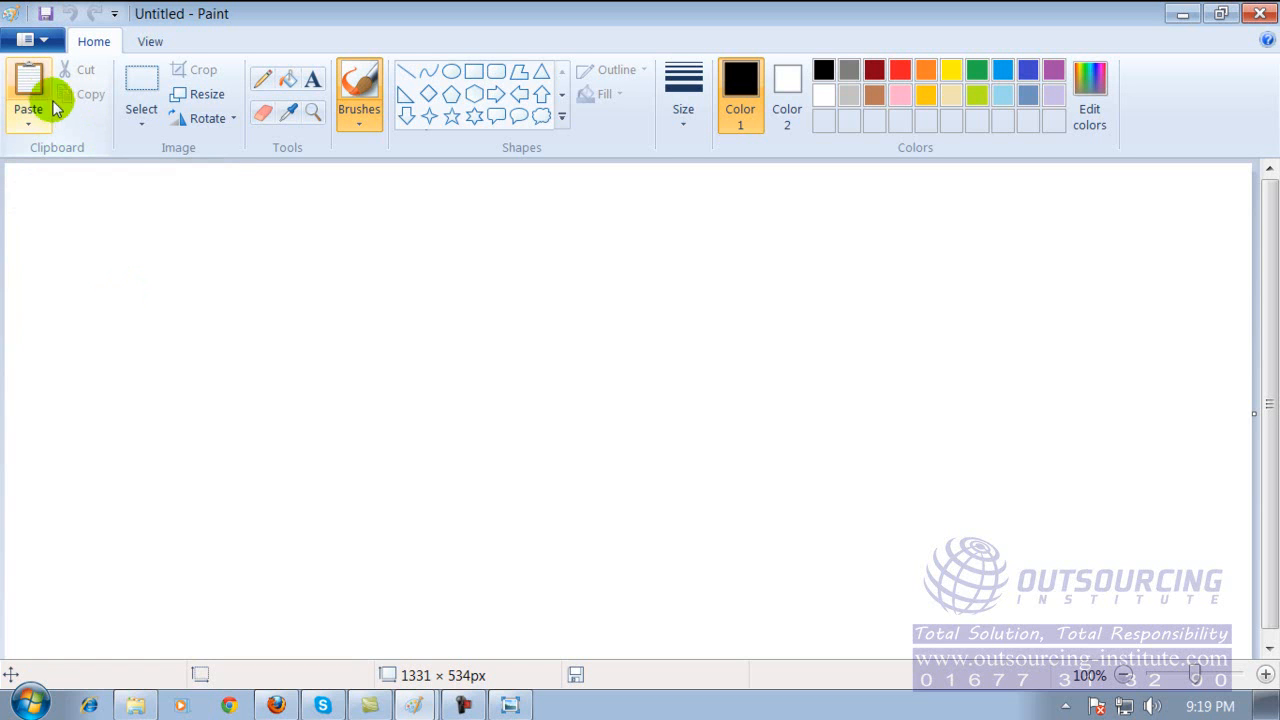
Paste the copied keyboard image into the untitled picture and move it up and to the left until the Enter key area shows.
left_click(254, 247)
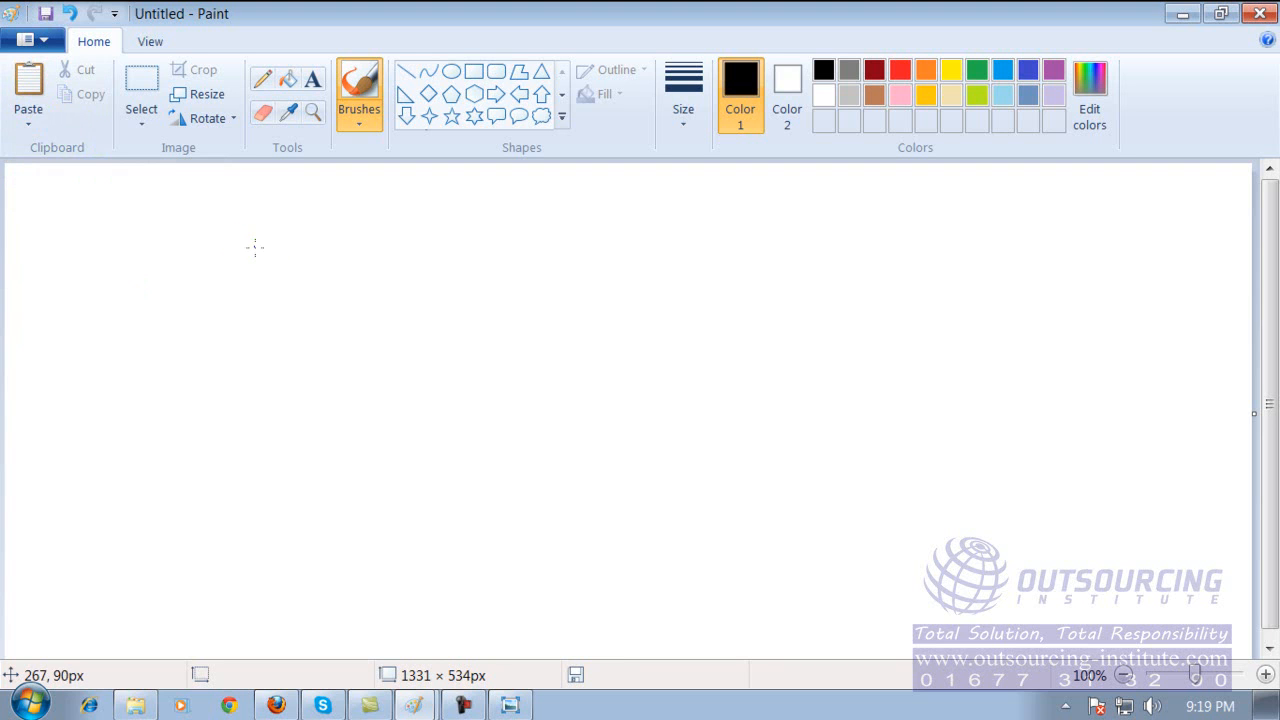
left_click(30, 80)
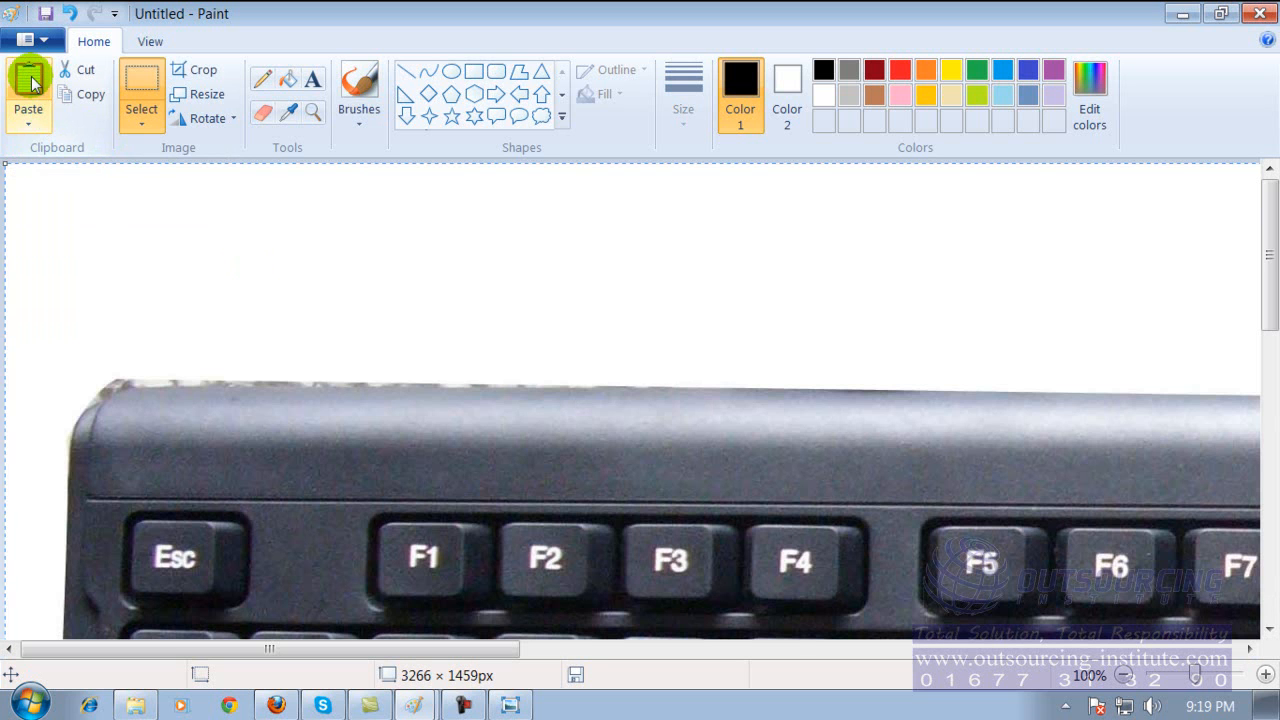
left_click_drag(634, 528, 437, 306)
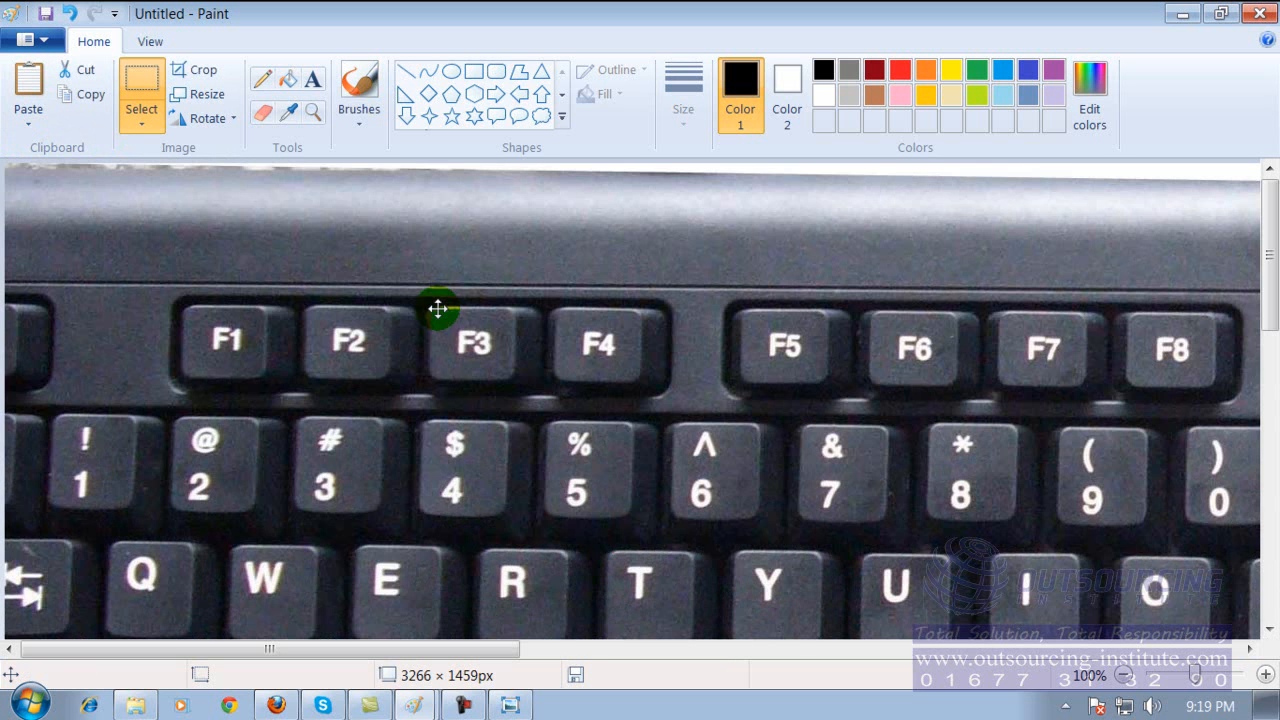
left_click_drag(826, 491, 386, 363)
left_click_drag(849, 557, 597, 376)
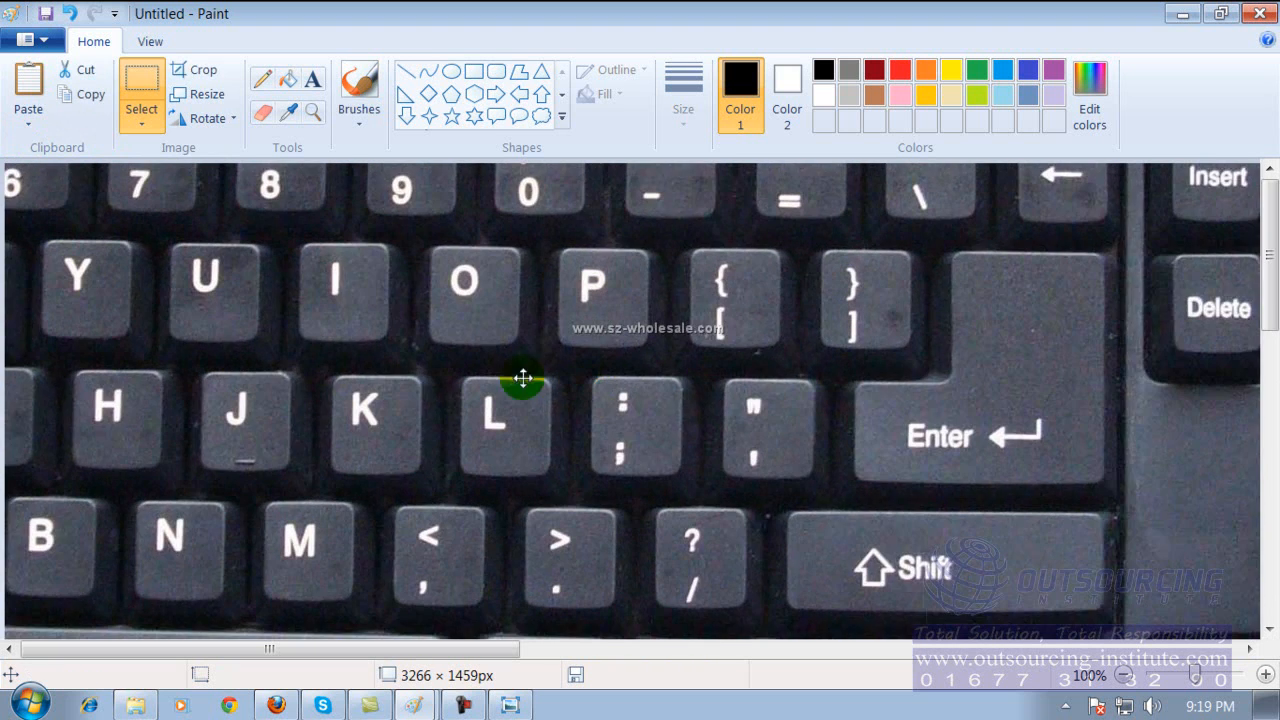
Move the pasted keyboard image slightly right and down, and check the whole canvas at 25% before returning to 100%.
left_click_drag(400, 364, 508, 389)
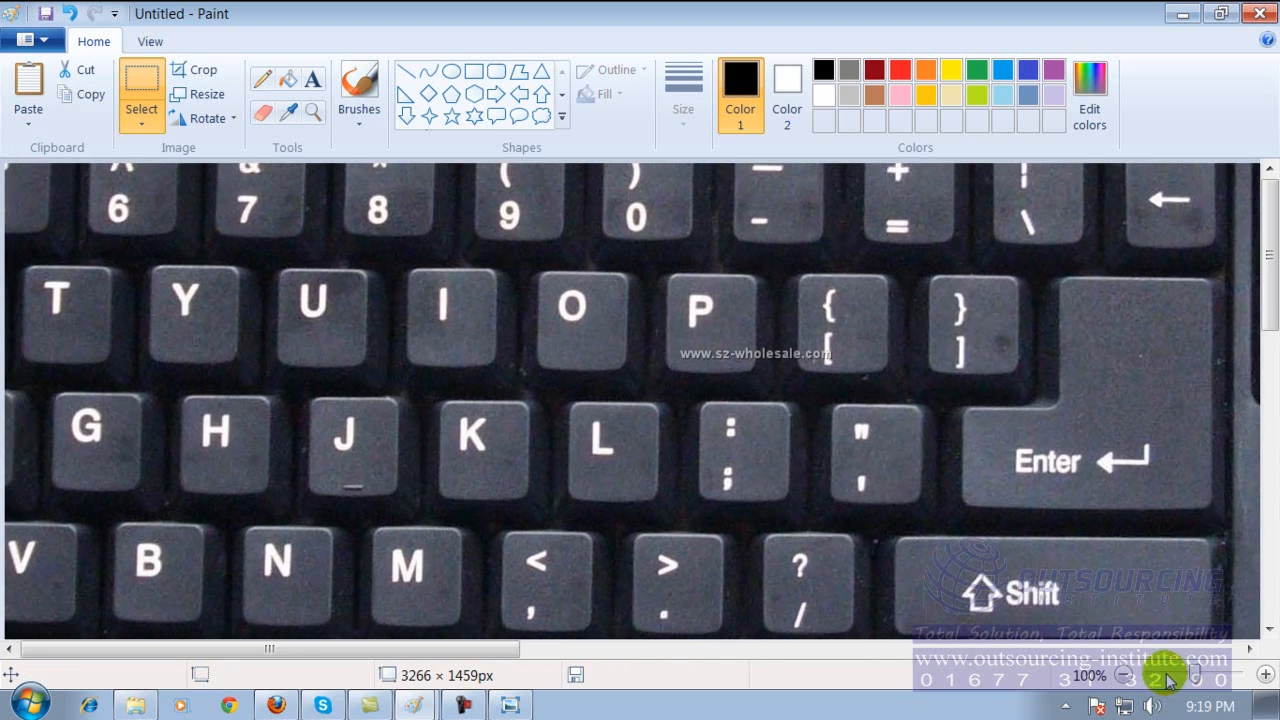
left_click_drag(1197, 679, 1172, 679)
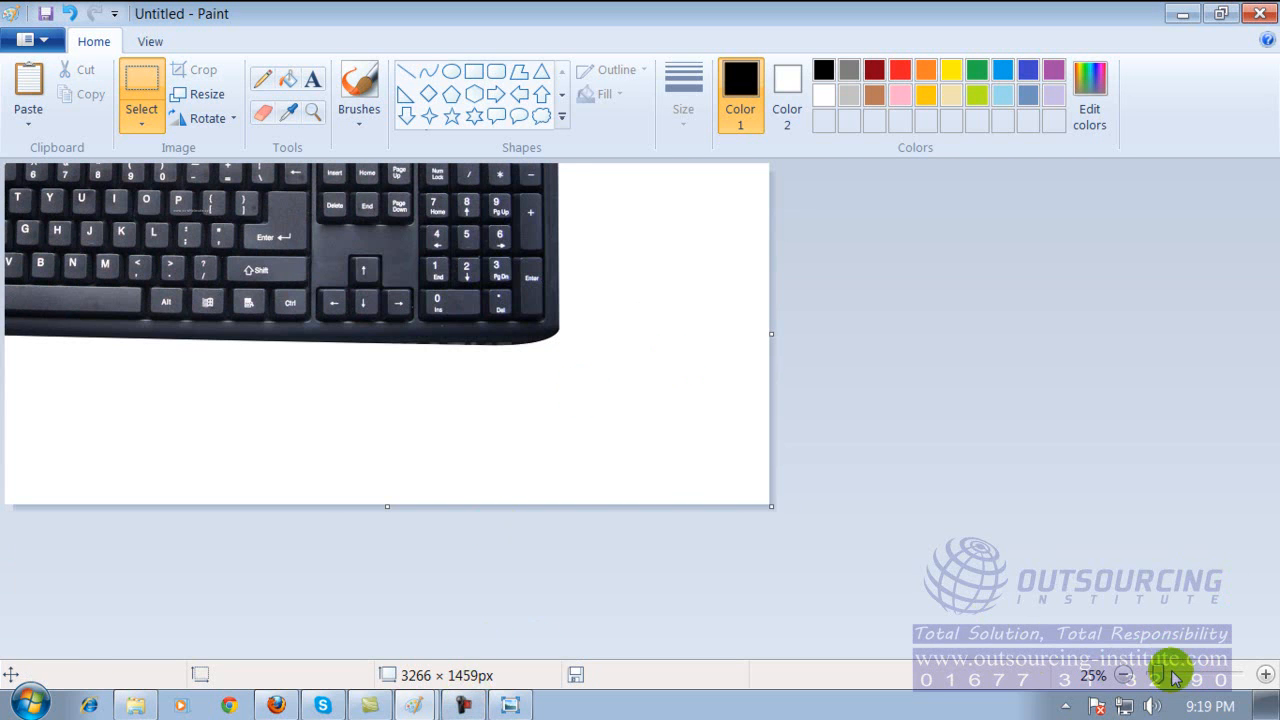
mouse_move(1163, 679)
left_mouse_down()
mouse_move(1208, 679)
mouse_move(1194, 679)
left_mouse_up()
left_click_drag(1271, 314, 1257, 251)
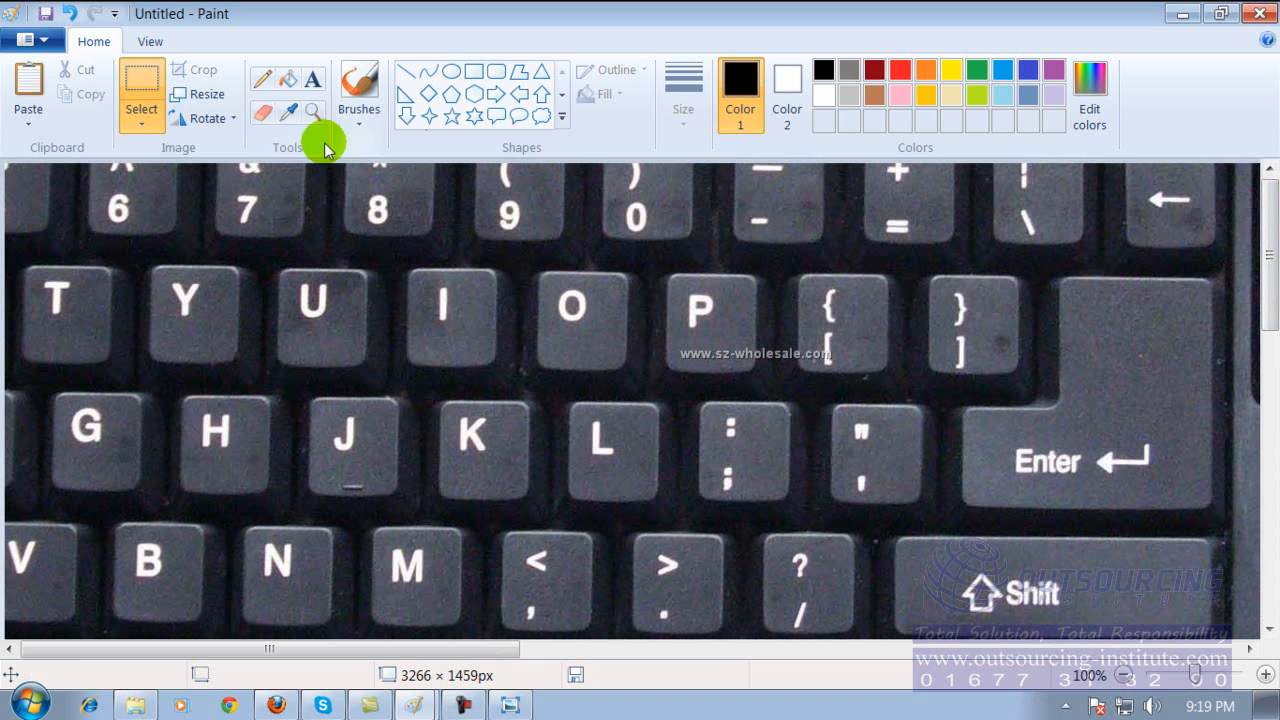
Save the picture as a PNG named "my keyboard" in the Pictures library and close Paint.
left_click(40, 41)
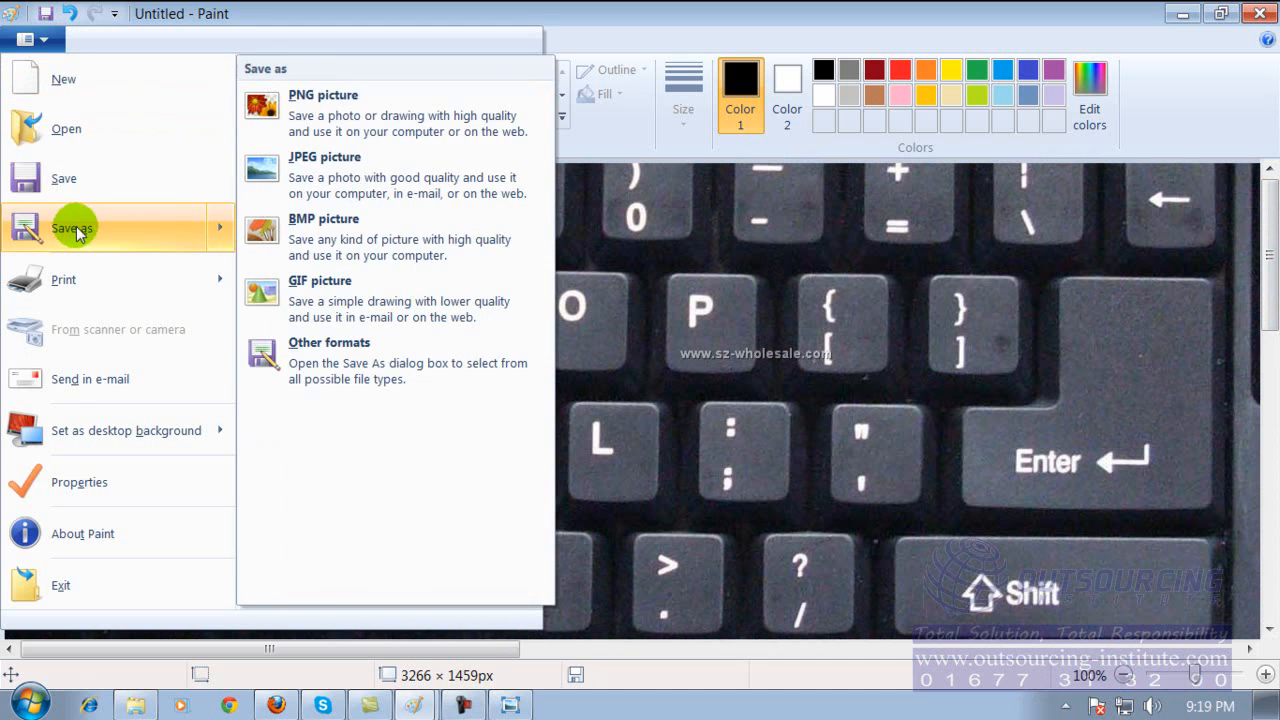
left_click(70, 180)
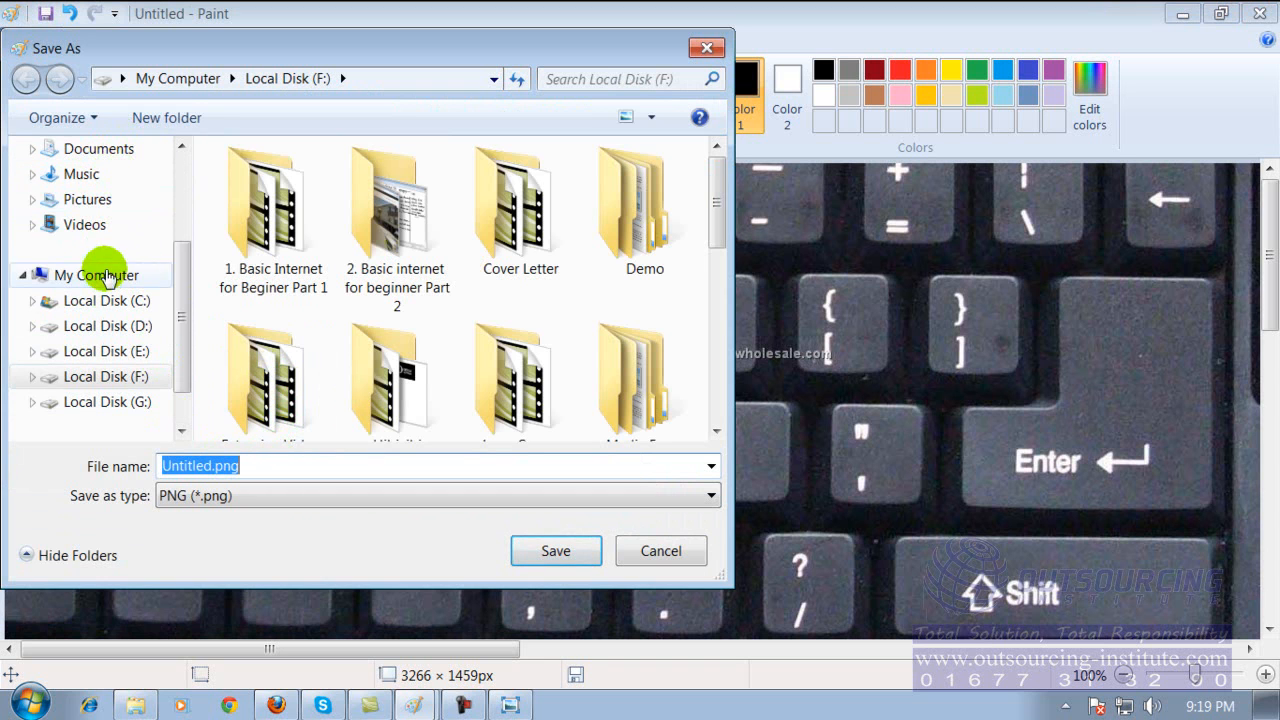
left_click(88, 200)
double_click(318, 458)
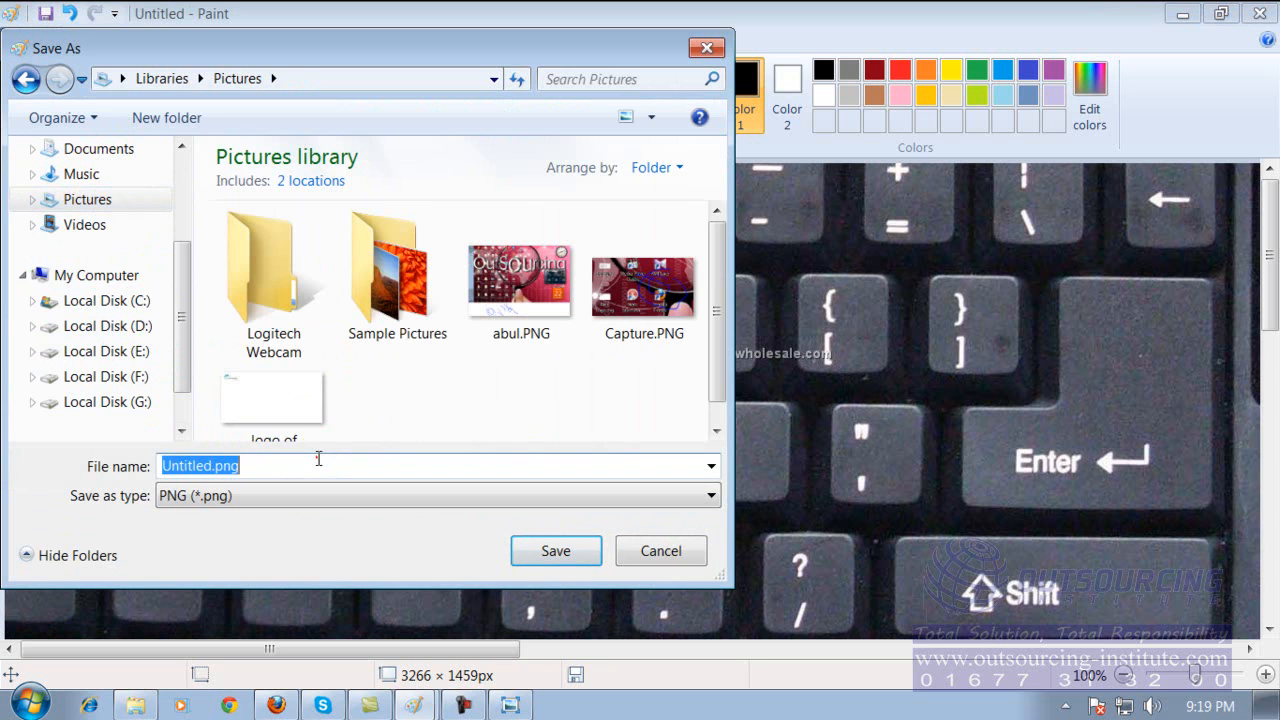
type("my ")
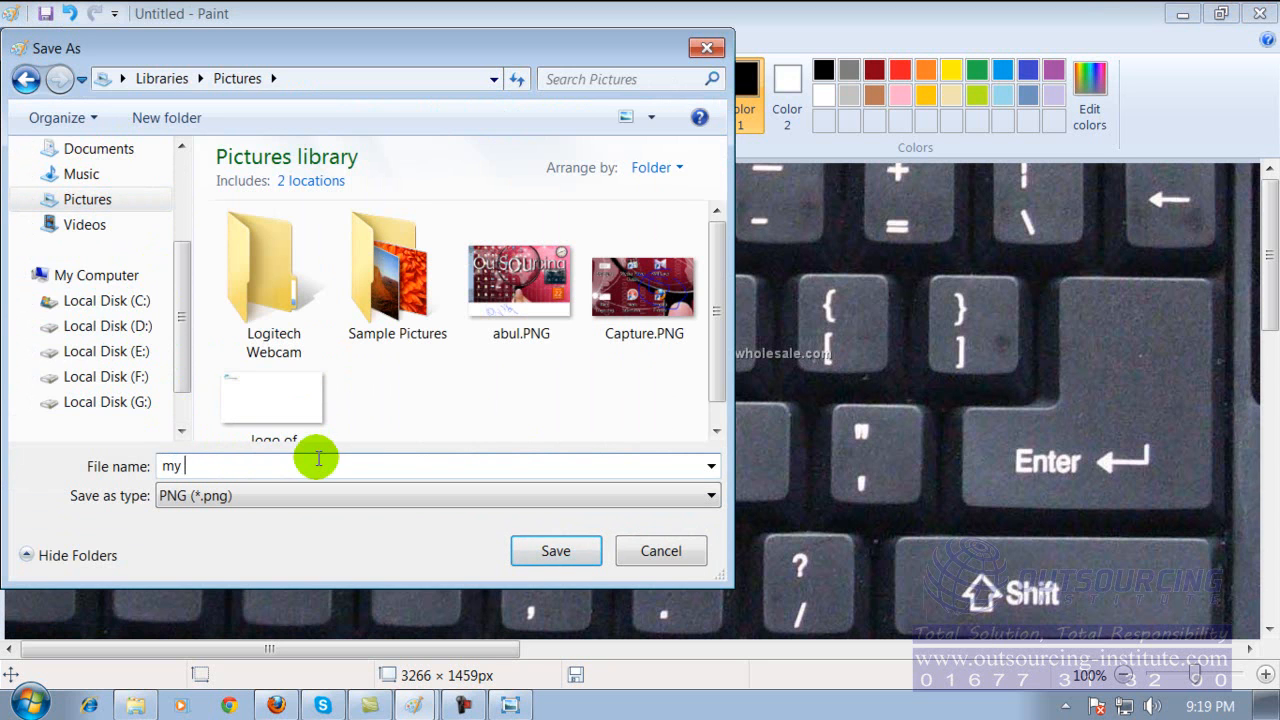
type("keyboard")
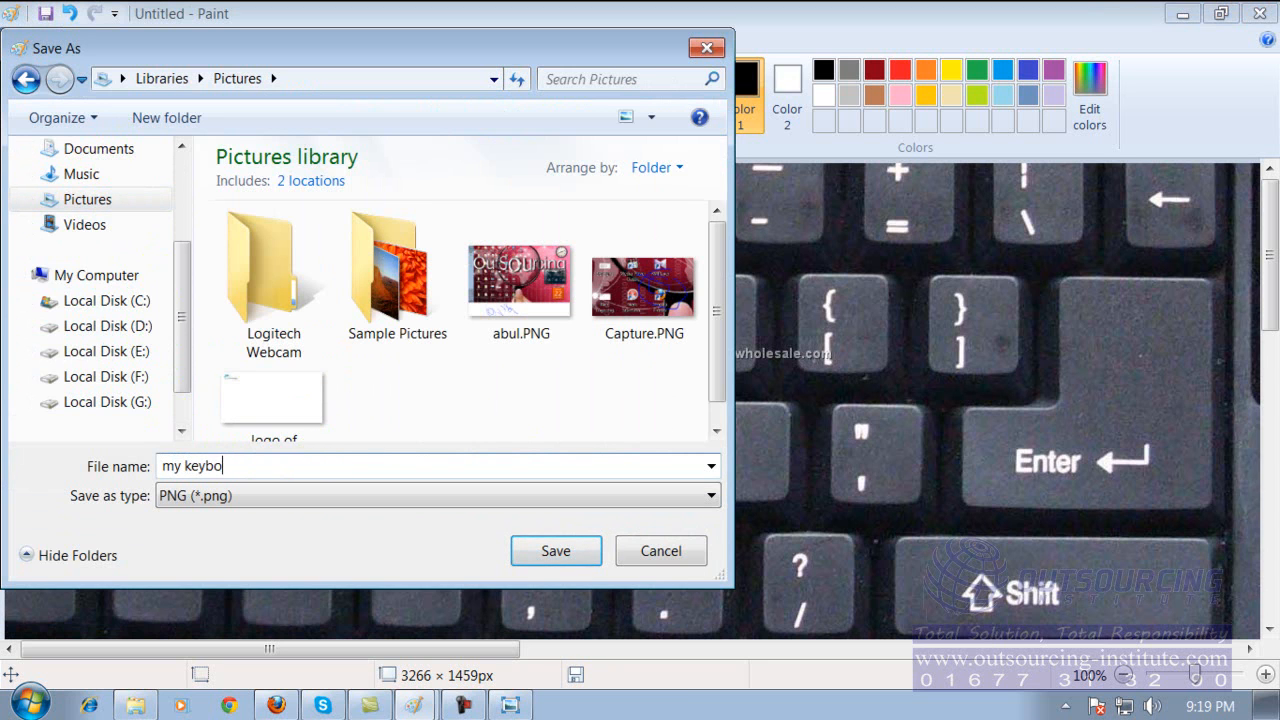
left_click(532, 550)
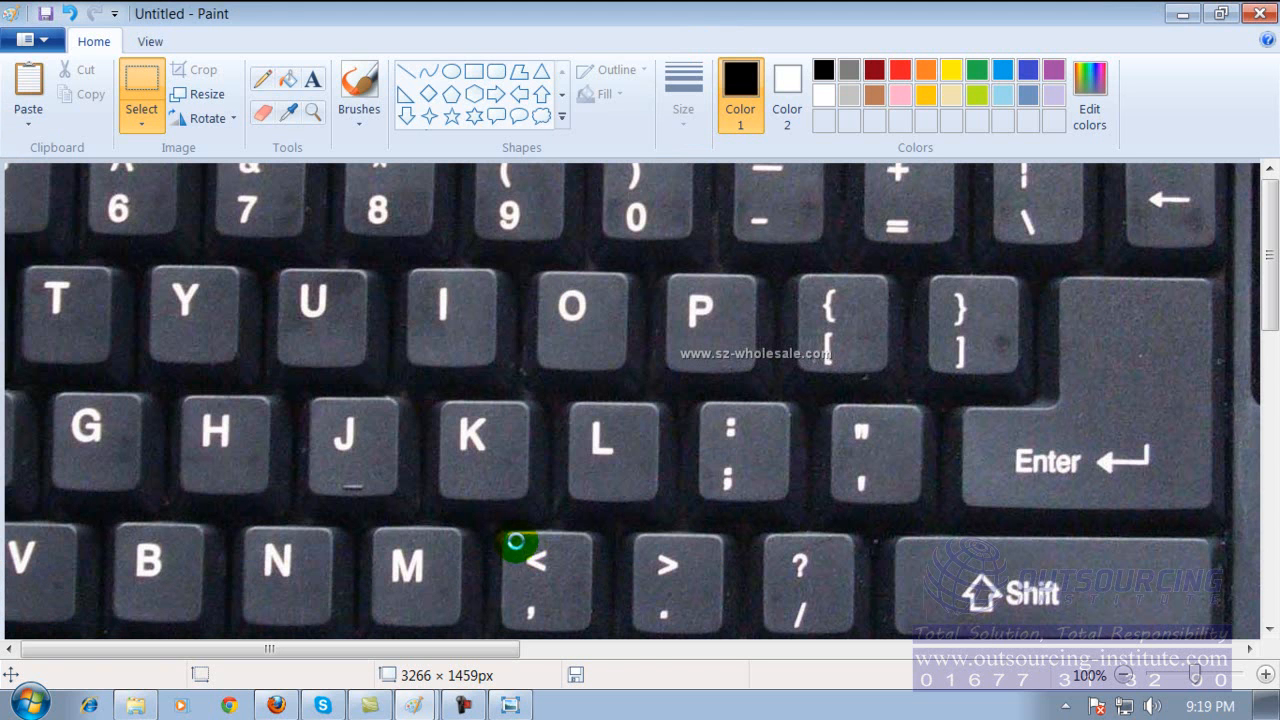
left_click(1256, 17)
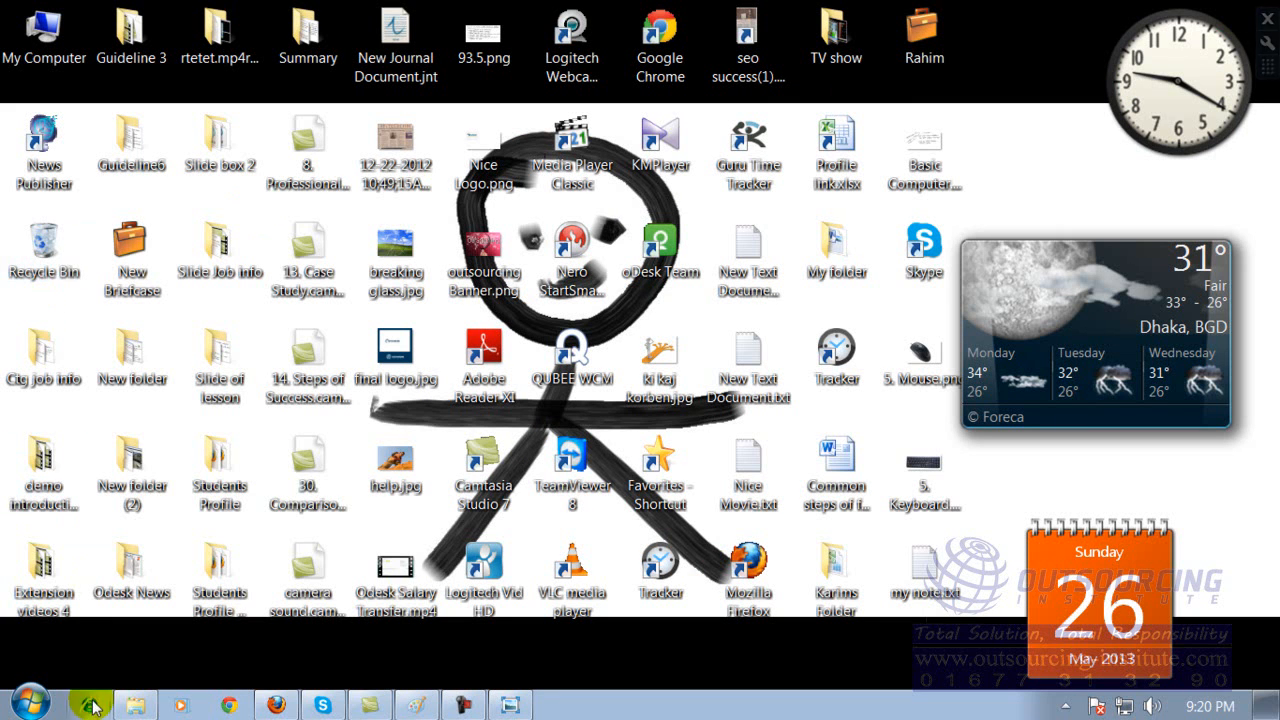
Browse from My Computer to the Pictures library and open my keyboard.png for viewing.
left_click(30, 700)
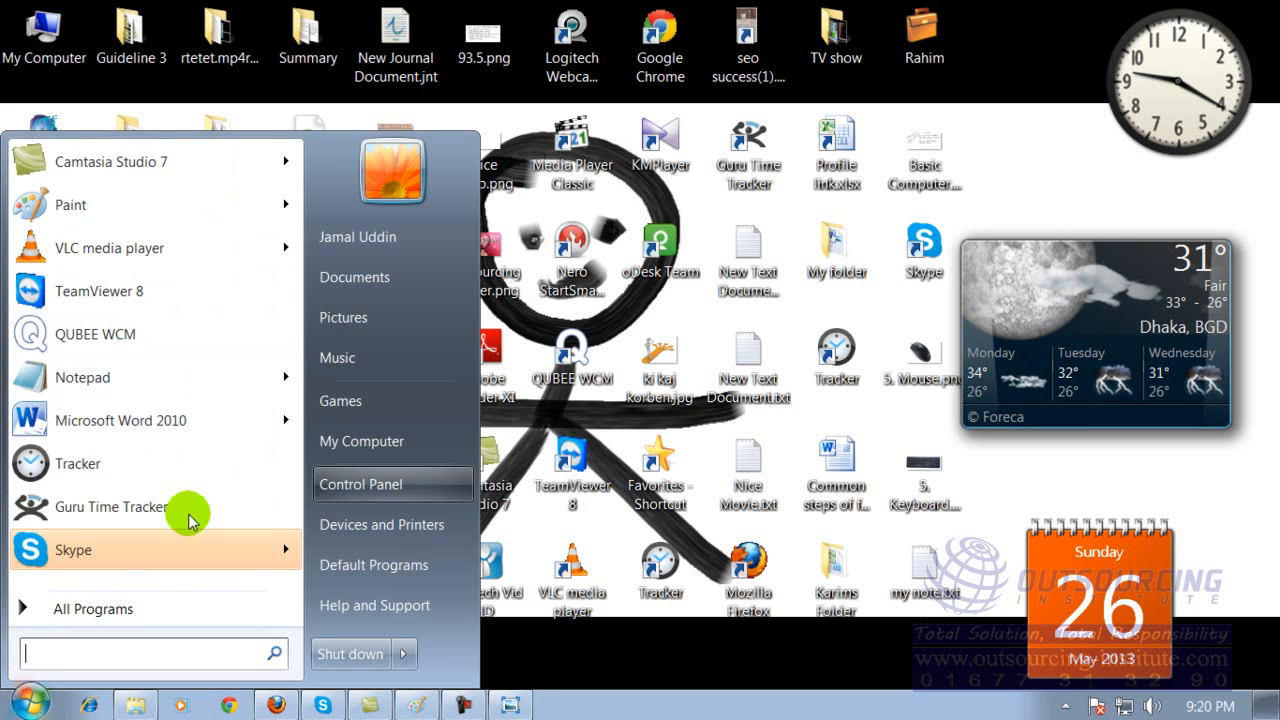
left_click(570, 643)
double_click(43, 30)
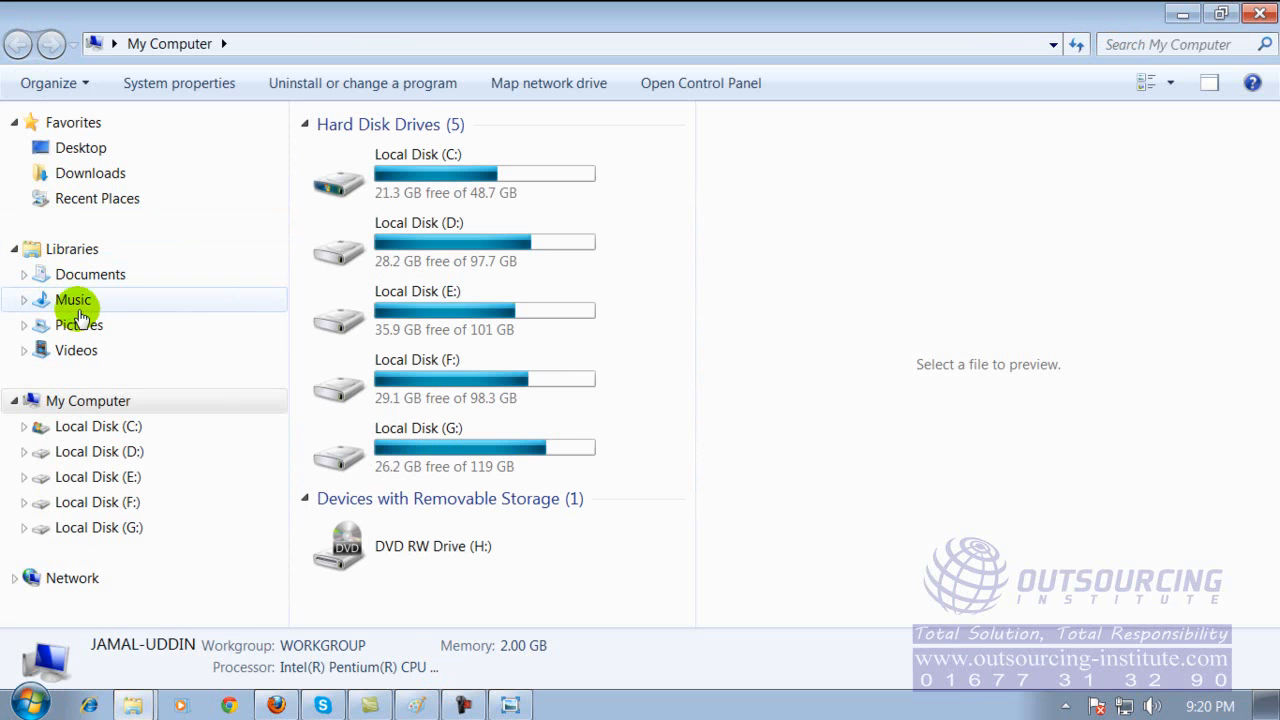
left_click(82, 326)
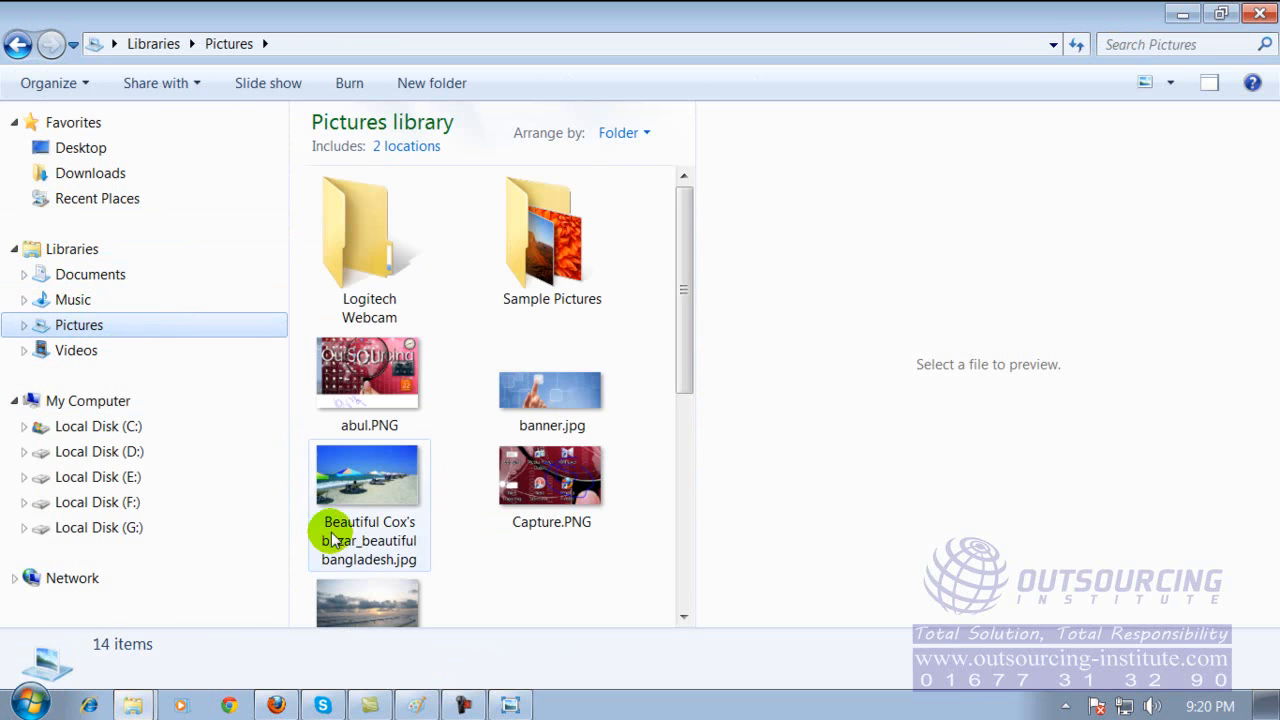
left_click_drag(690, 258, 669, 443)
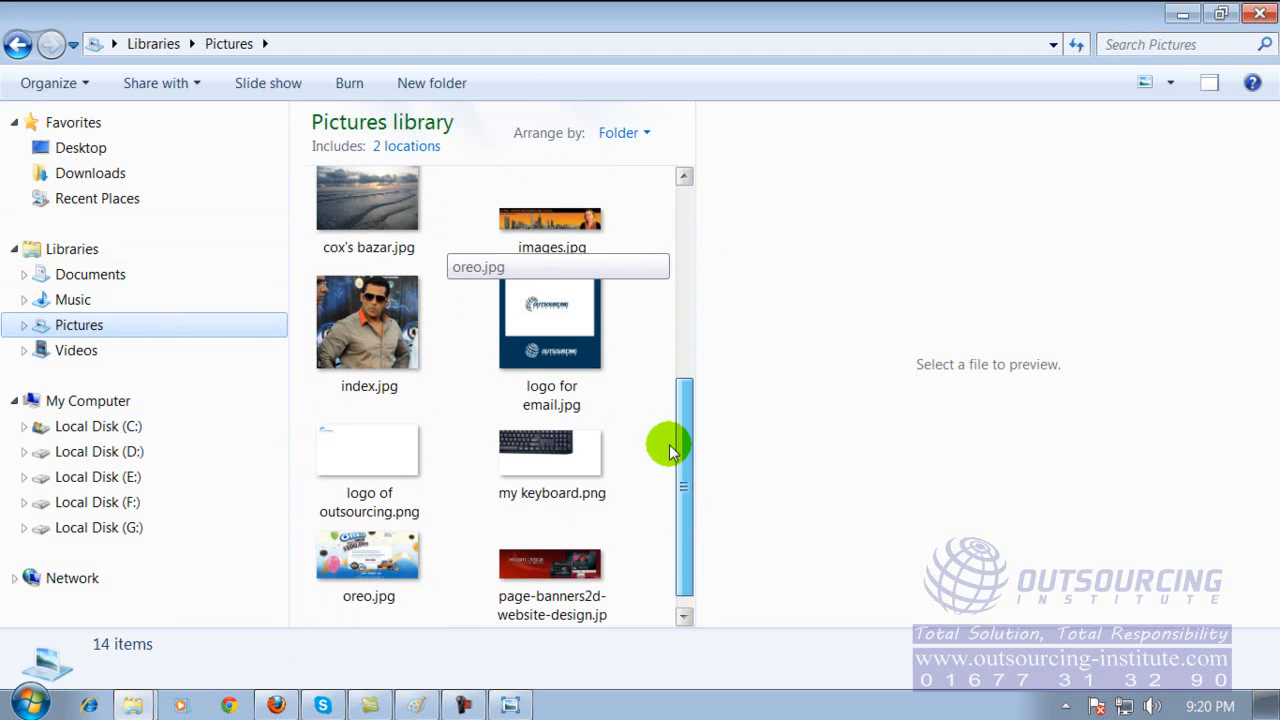
double_click(527, 472)
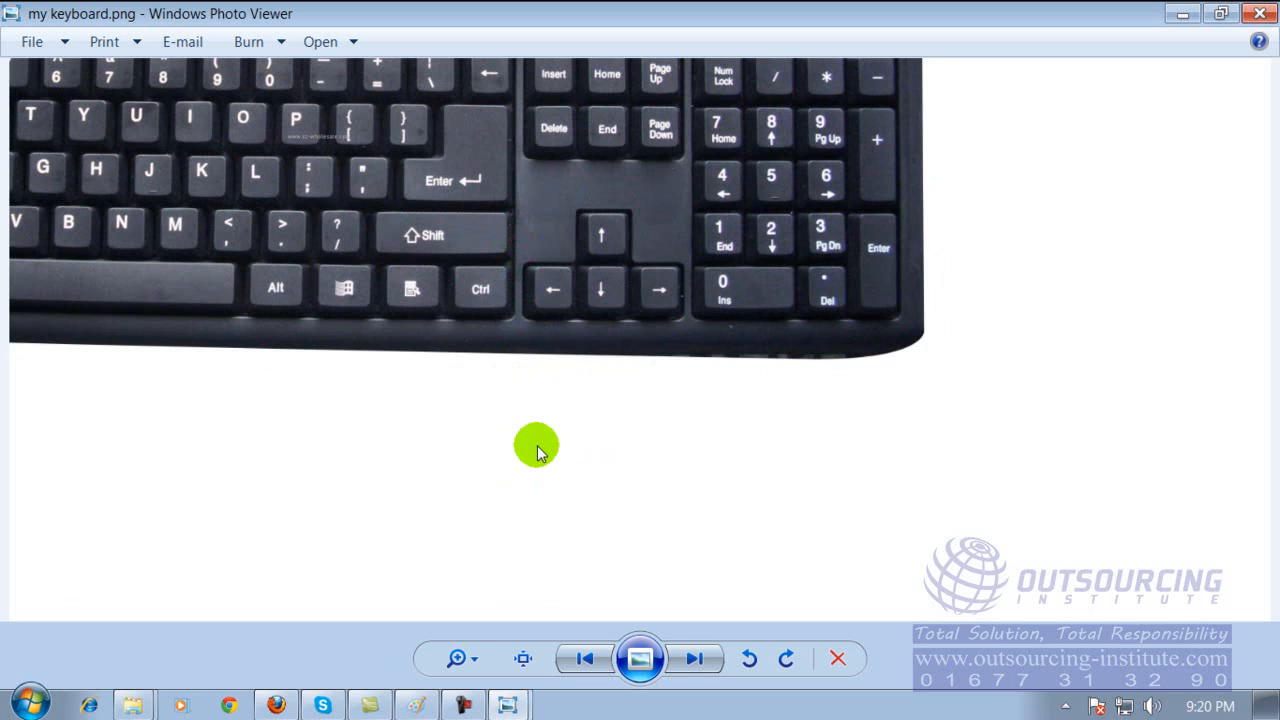
Magnify the keyboard picture, examine the arrow keys and numeric keypad, and close the viewer.
left_click(474, 659)
left_click_drag(480, 668, 480, 642)
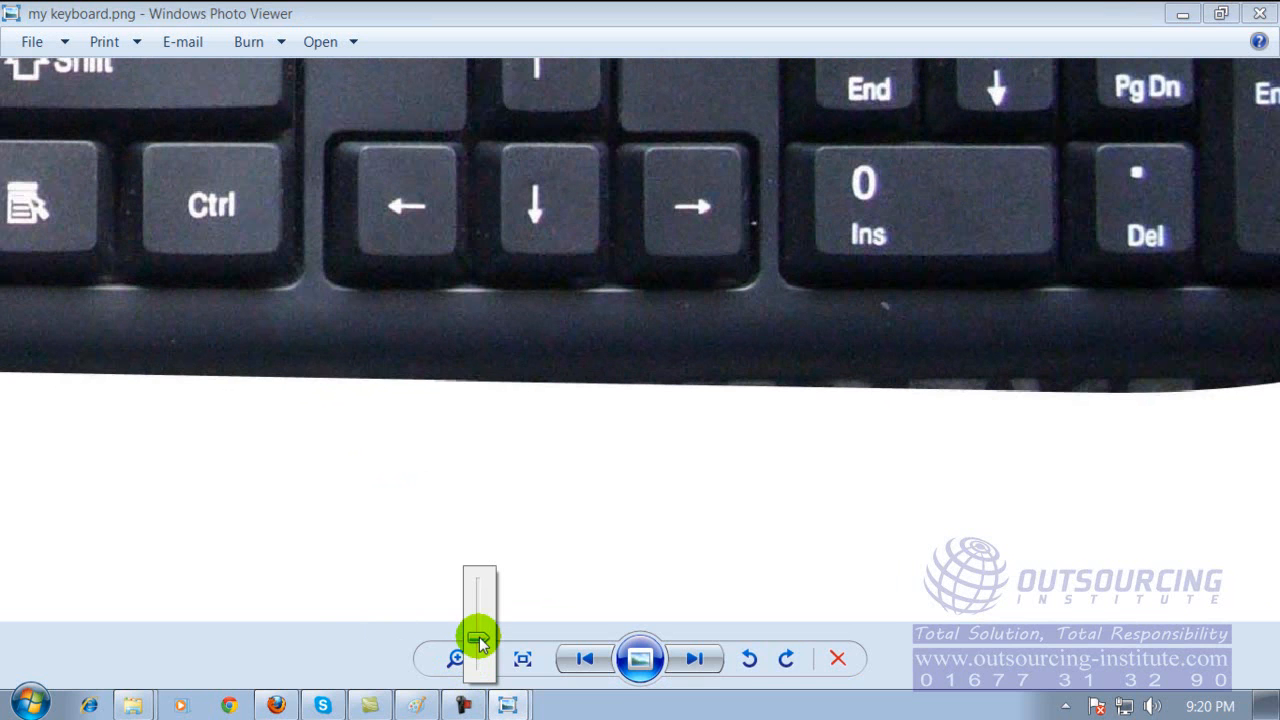
left_click_drag(571, 157, 485, 414)
left_click_drag(817, 207, 825, 424)
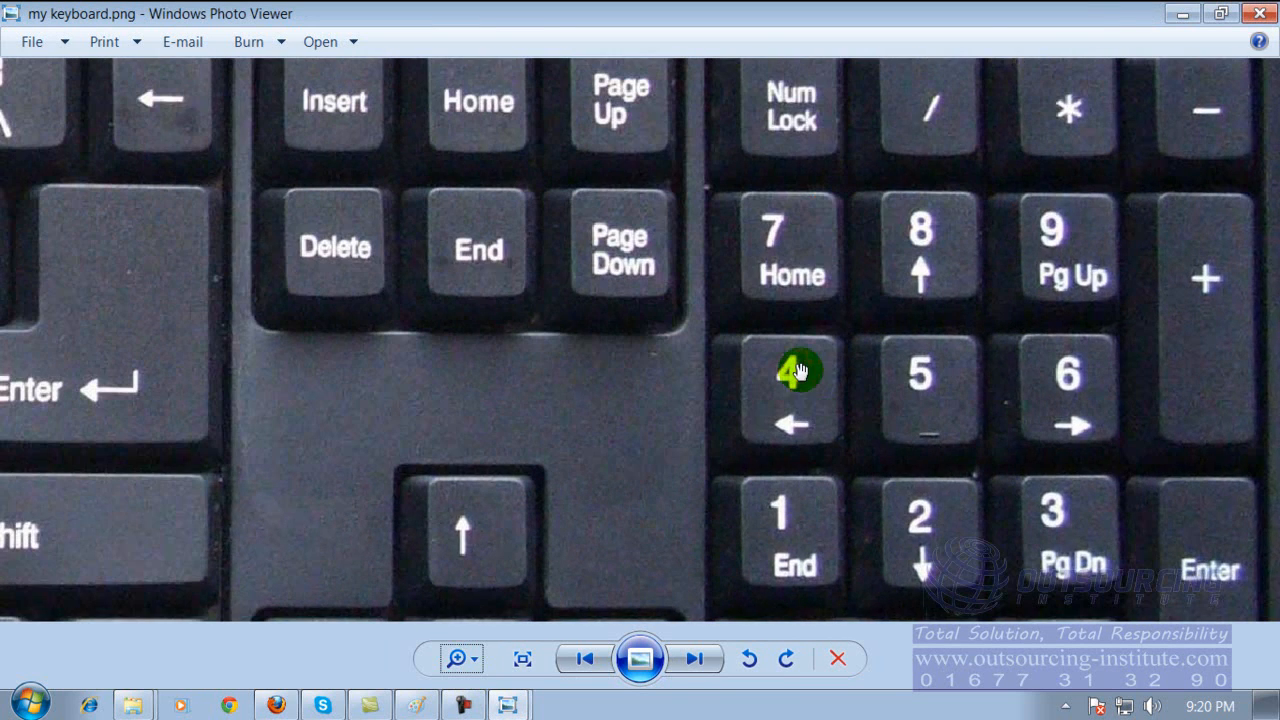
left_click(1258, 14)
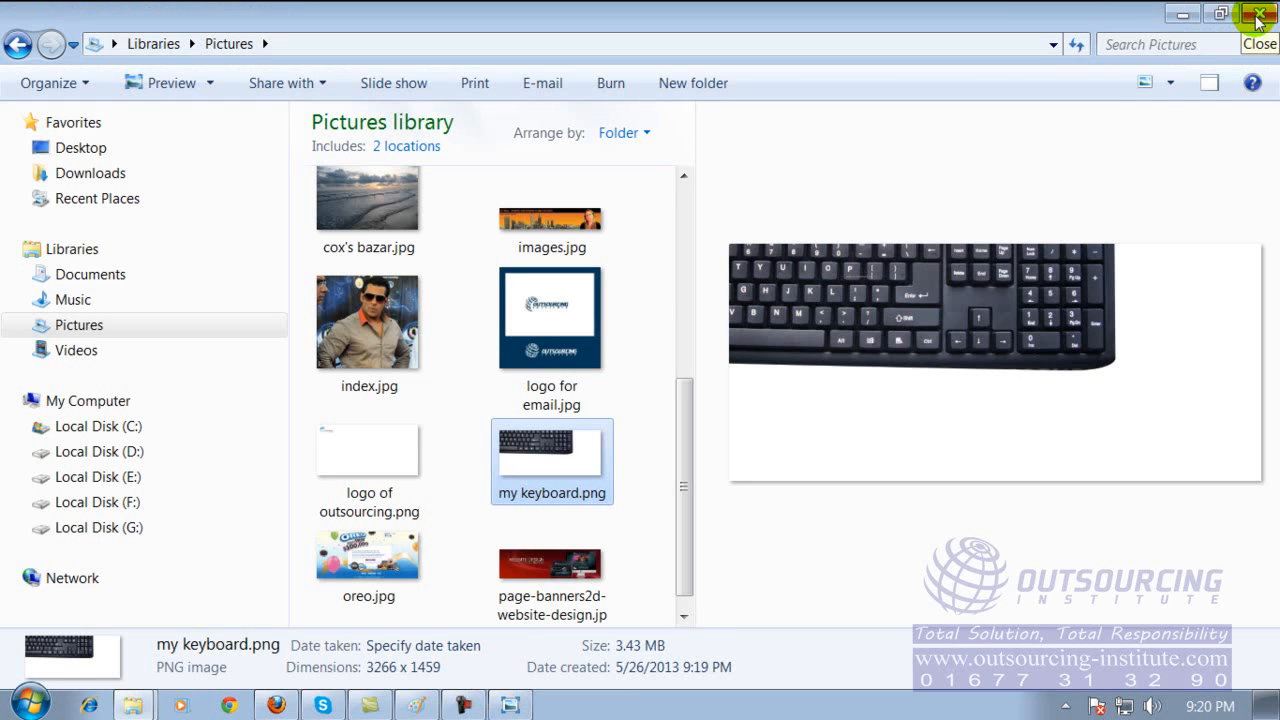
left_click(507, 708)
left_click(507, 708)
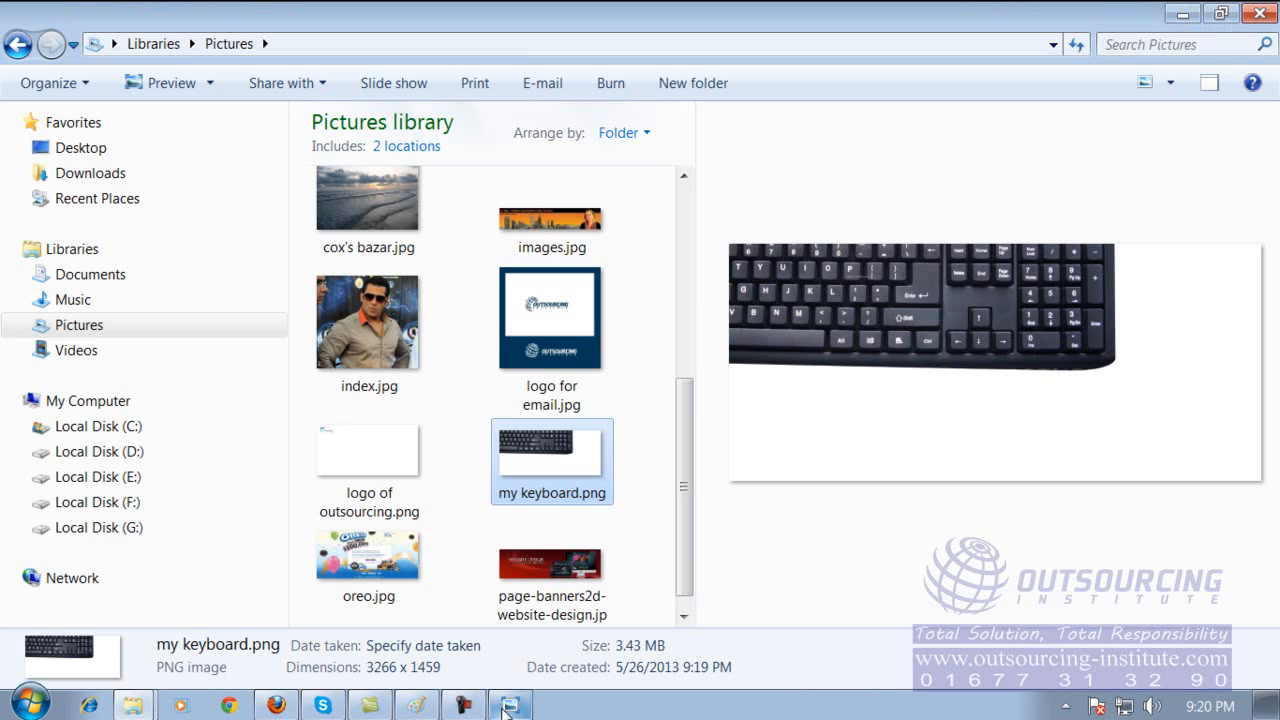
left_click(413, 708)
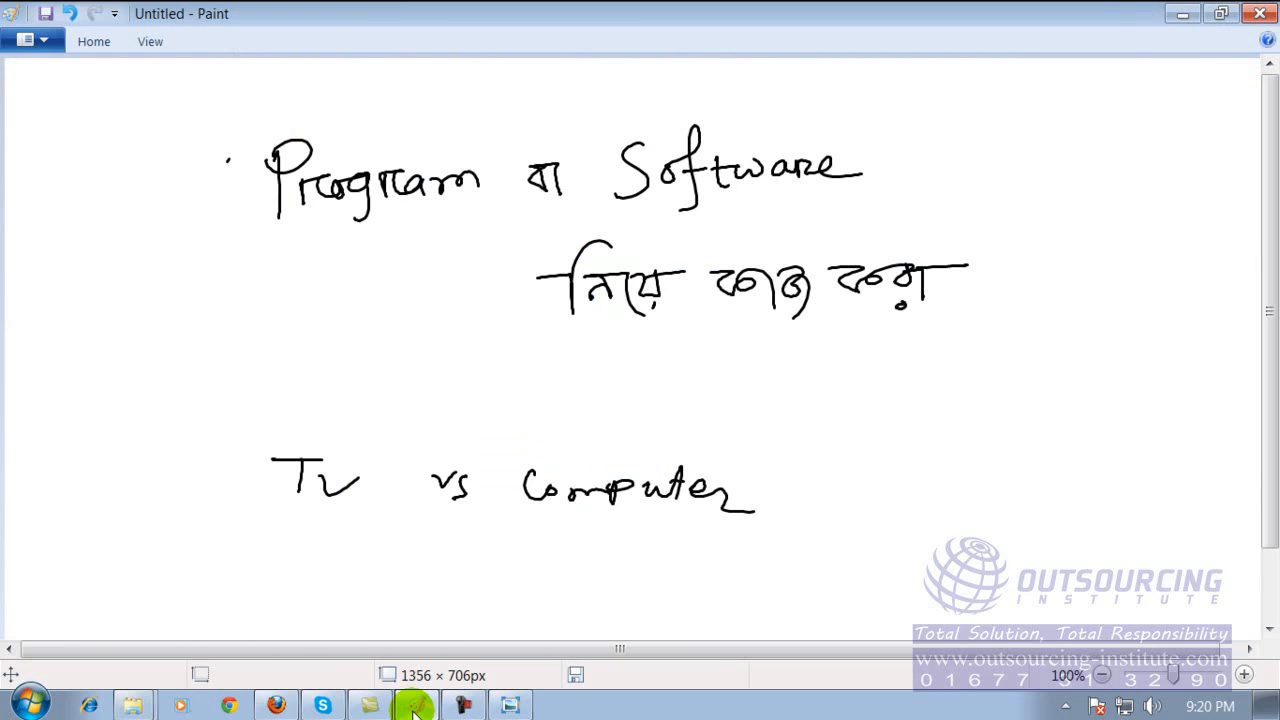
left_click(418, 708)
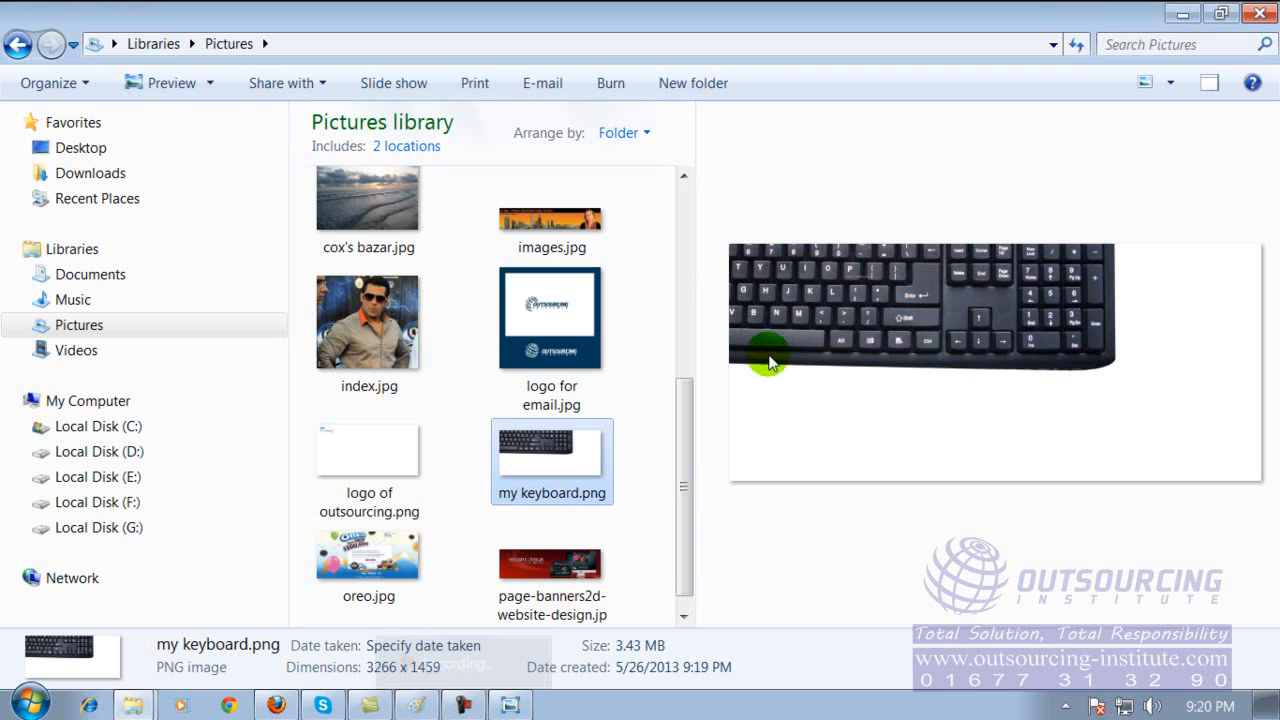
View my keyboard.png in the photo viewer again, check which other programs can open it, and close the viewer.
double_click(565, 471)
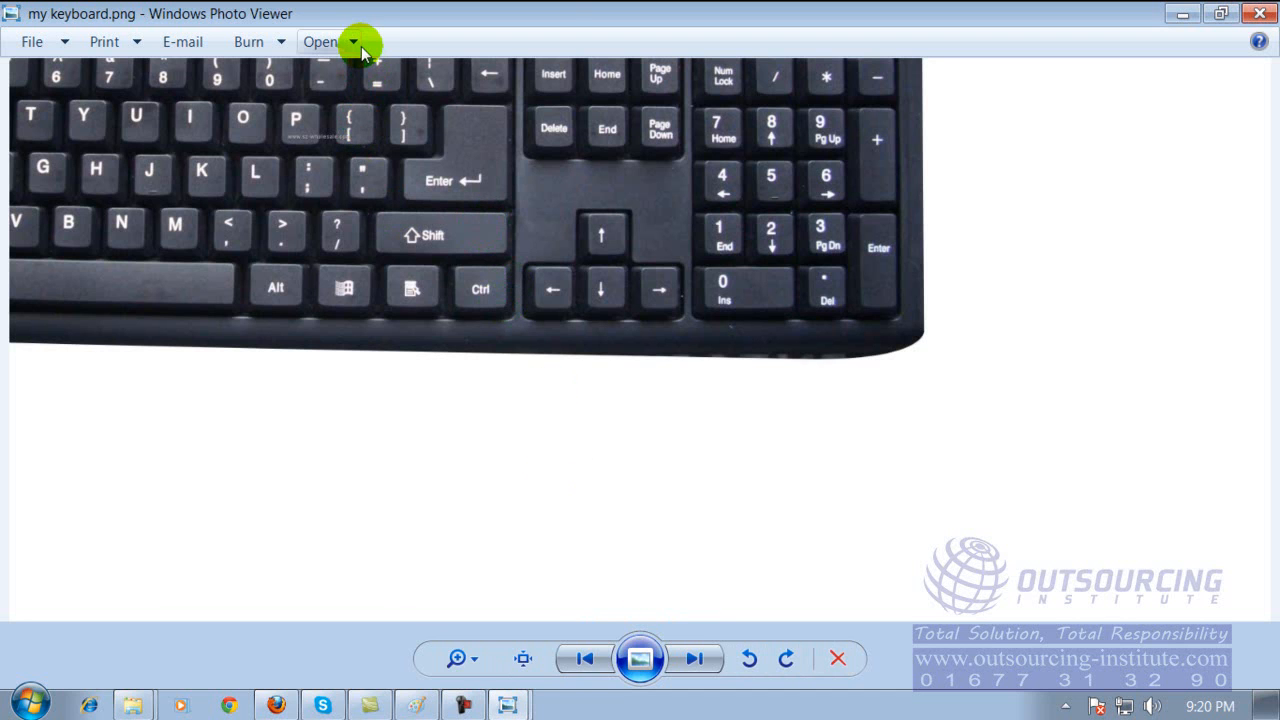
left_click(1257, 13)
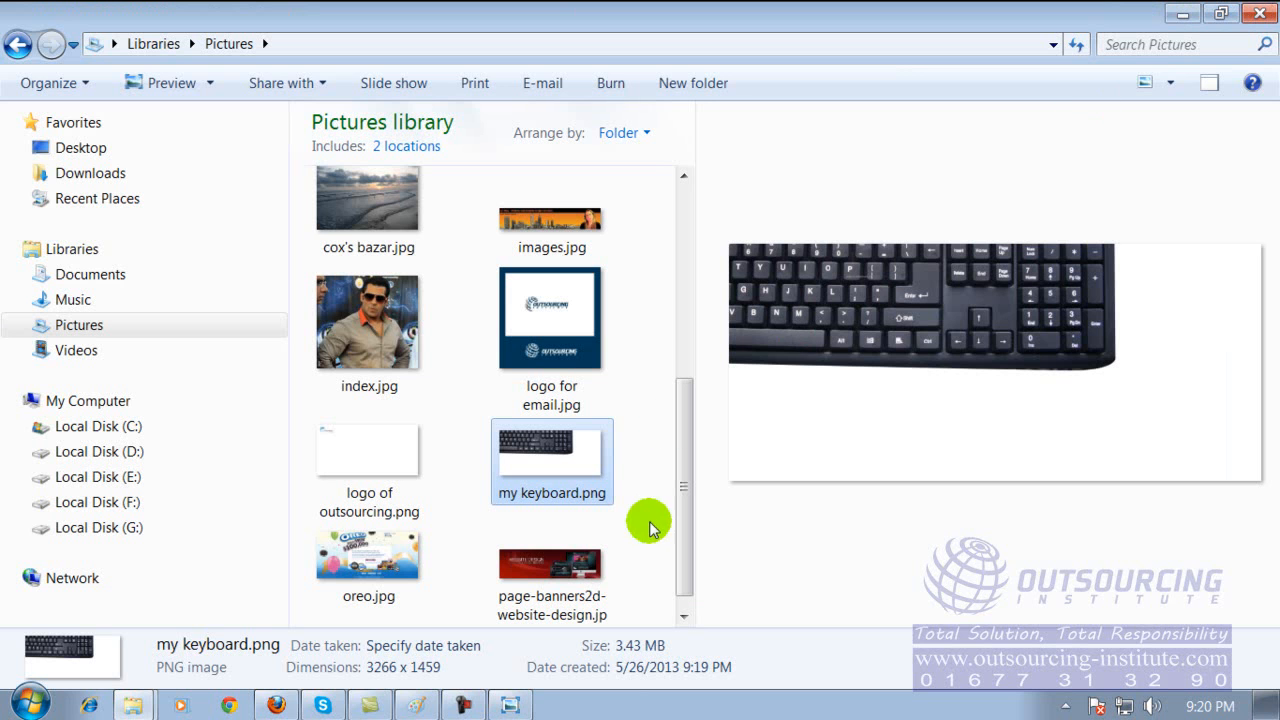
left_click(535, 459)
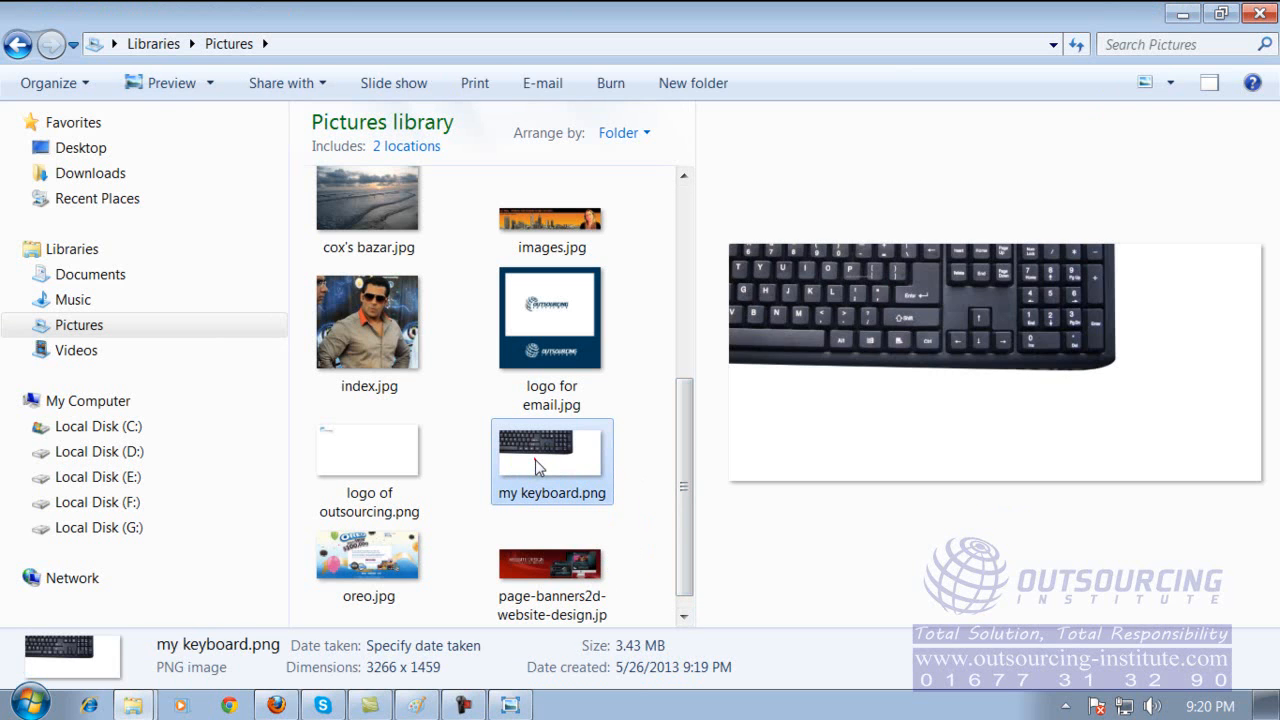
double_click(535, 459)
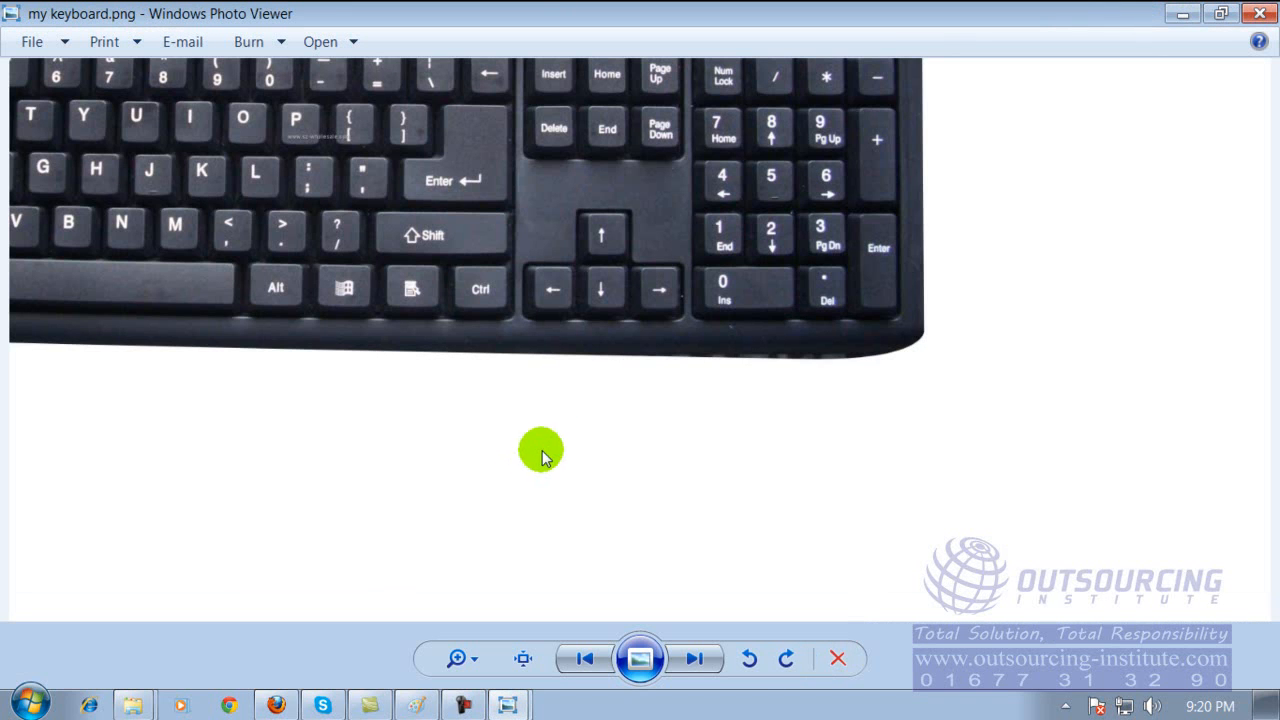
left_click(344, 42)
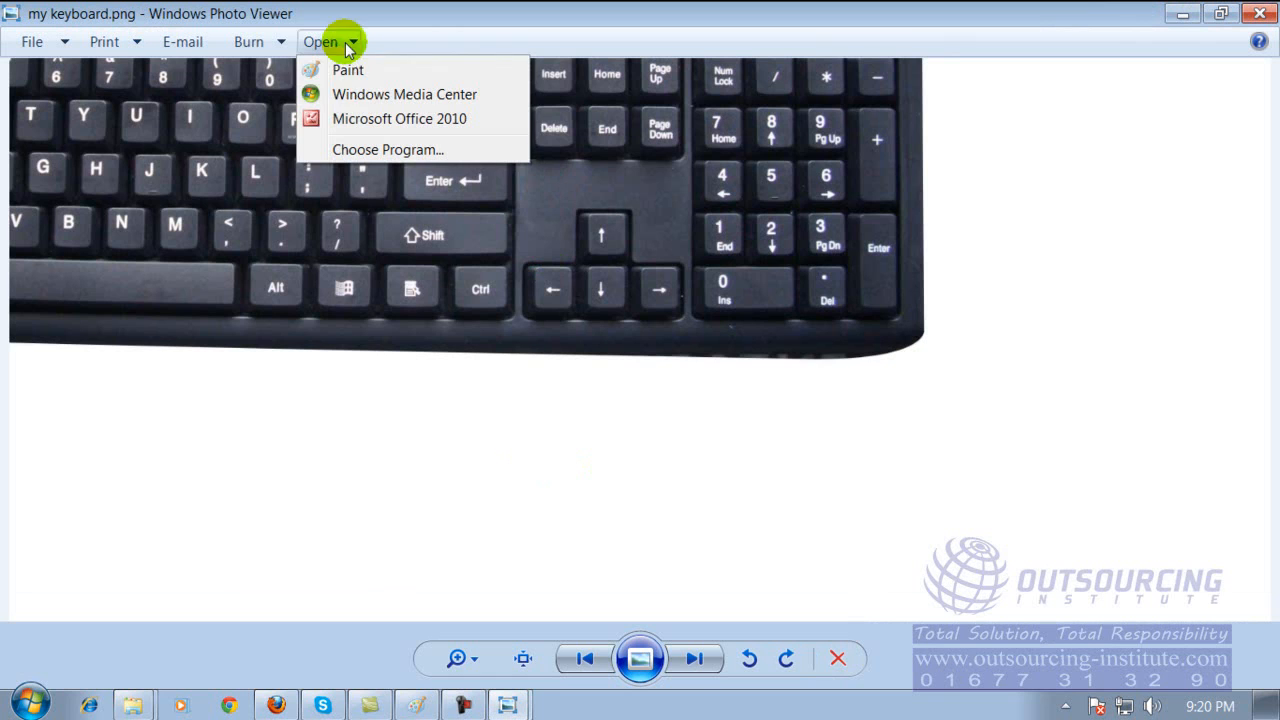
left_click(568, 437)
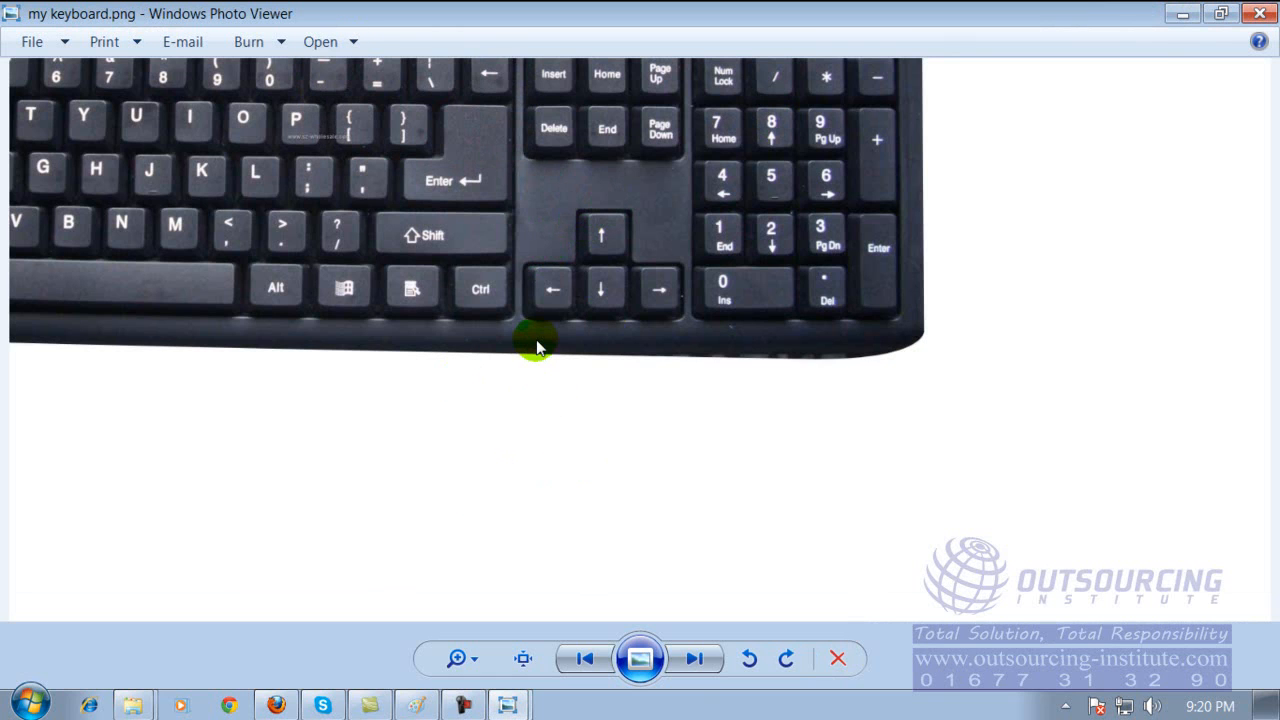
left_click(1258, 13)
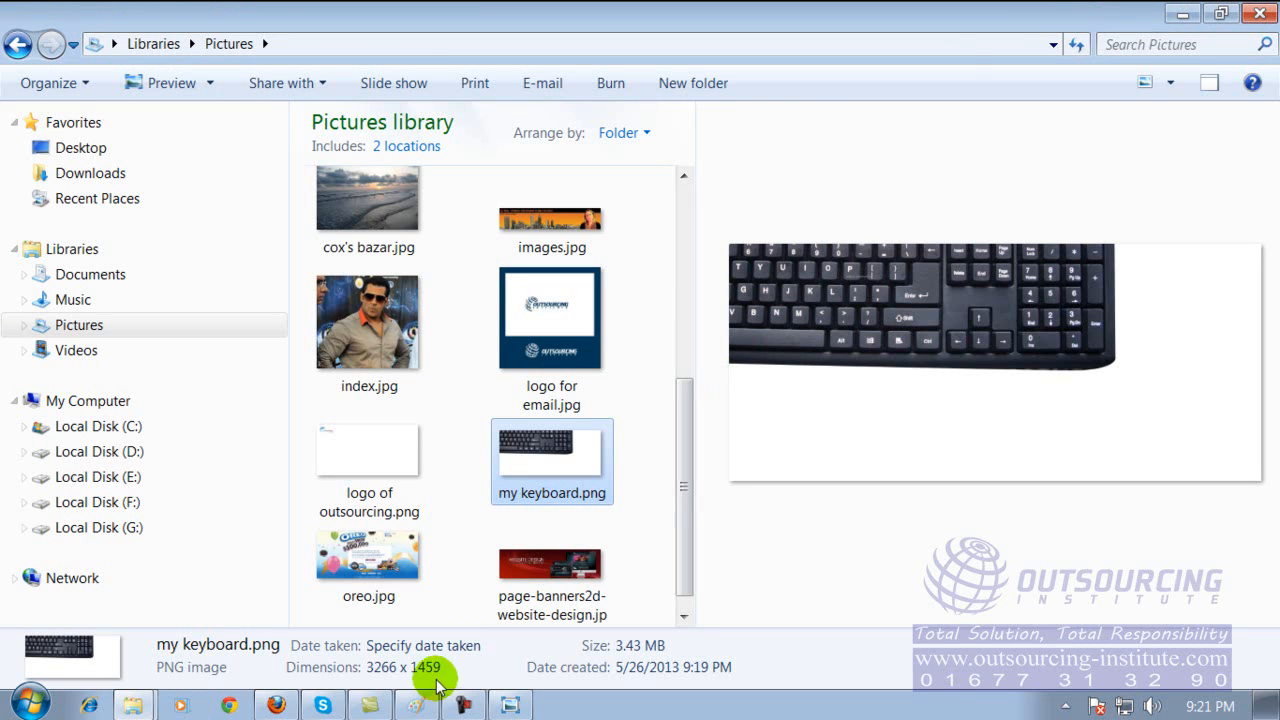
Minimize the Pictures library window and launch a new Paint window.
left_click(1187, 12)
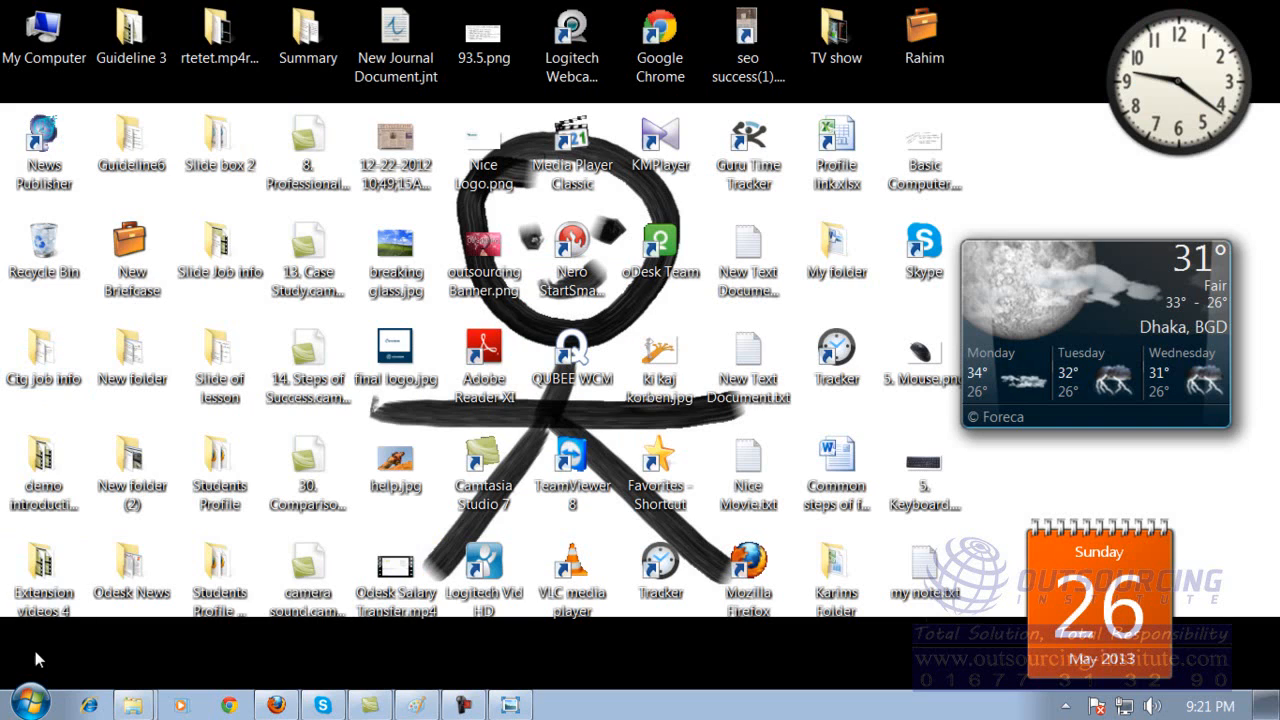
left_click(38, 697)
left_click(163, 204)
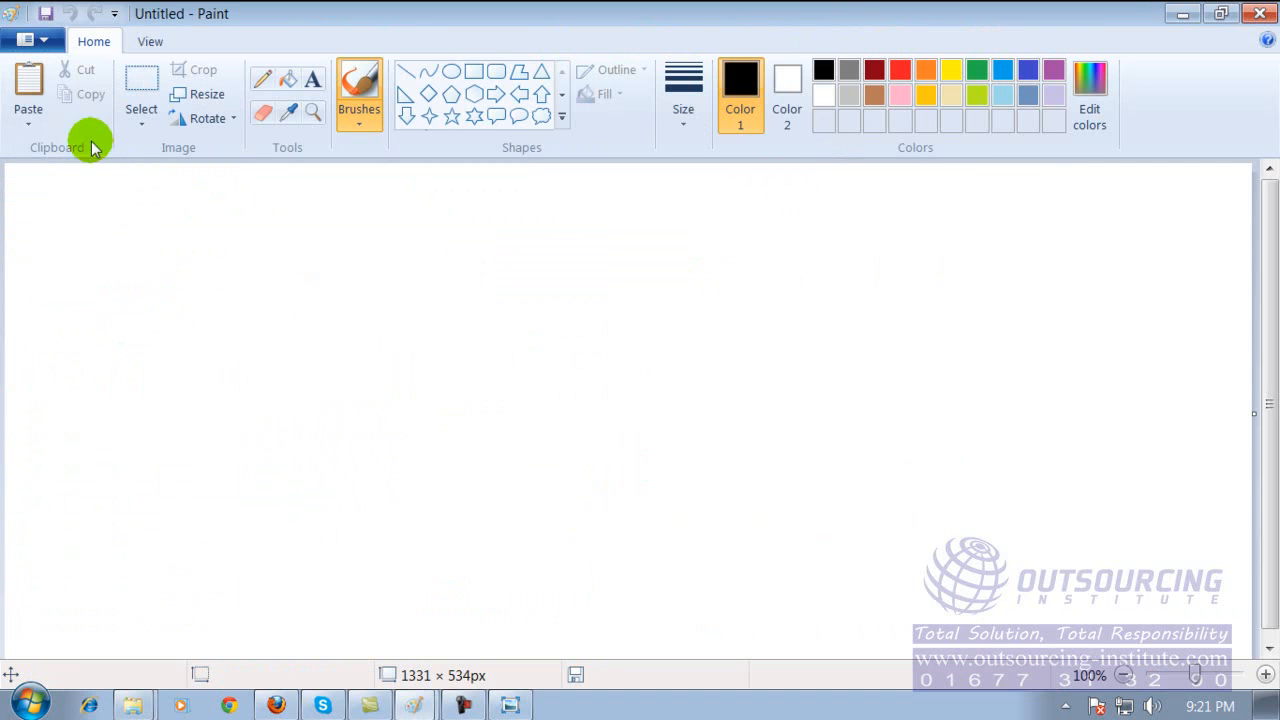
Open my keyboard.png from the Pictures library in Paint.
left_click(44, 44)
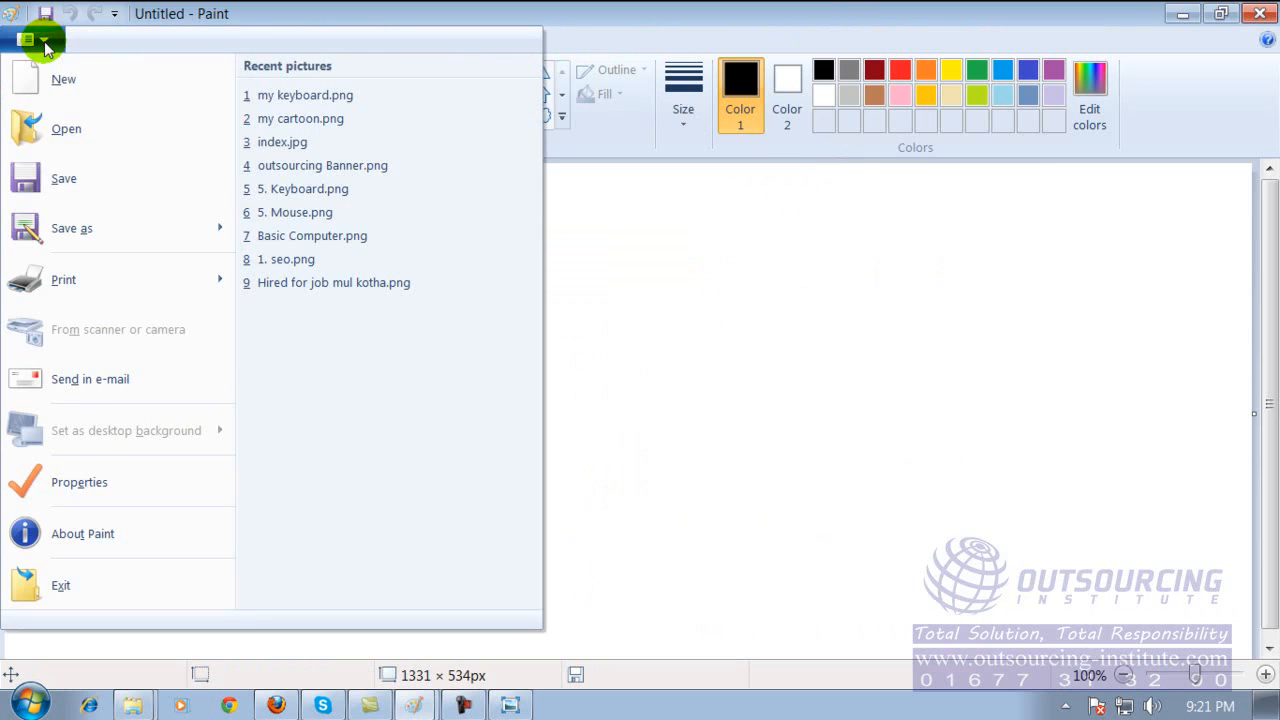
left_click(63, 130)
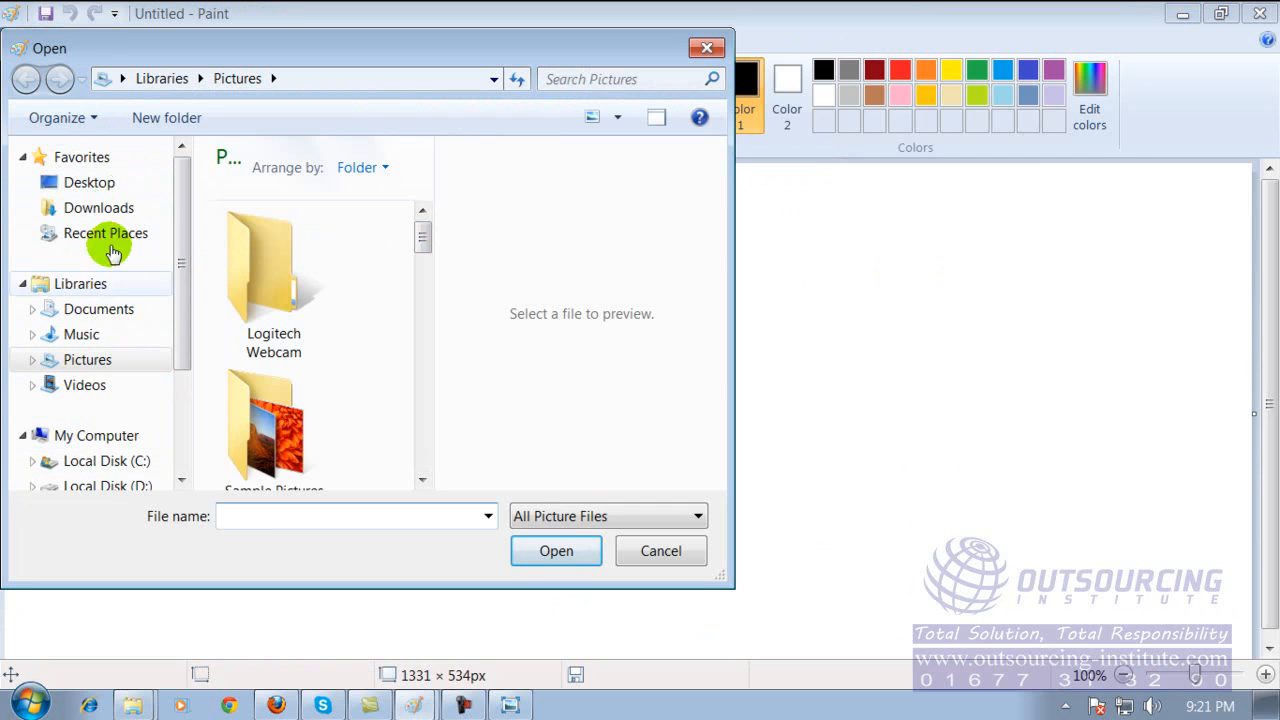
left_click(95, 367)
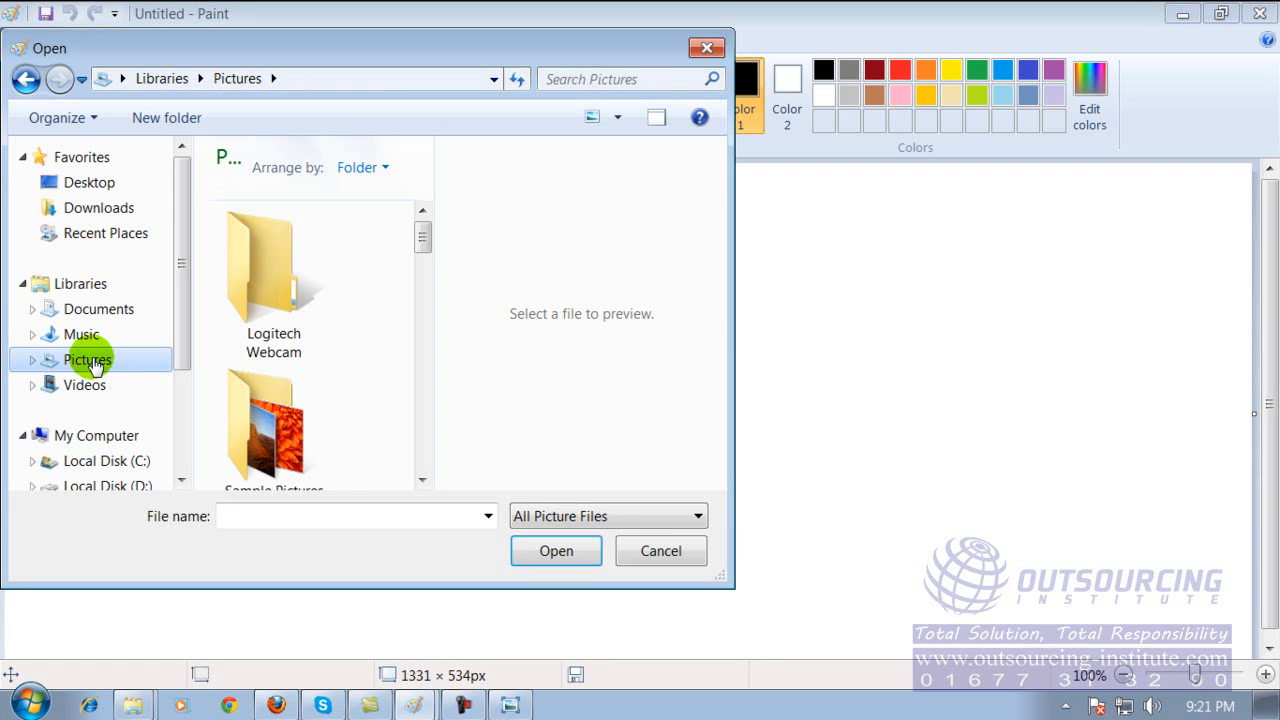
left_click(357, 306)
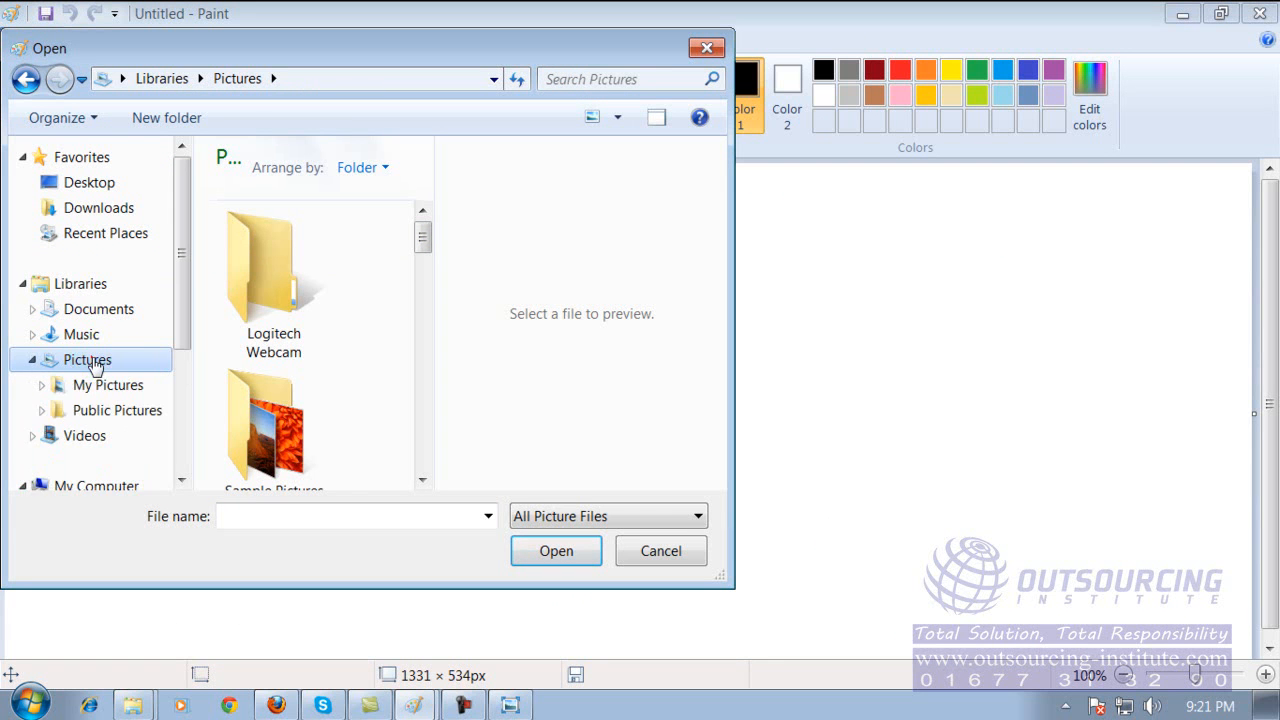
left_click_drag(423, 232, 410, 415)
double_click(251, 309)
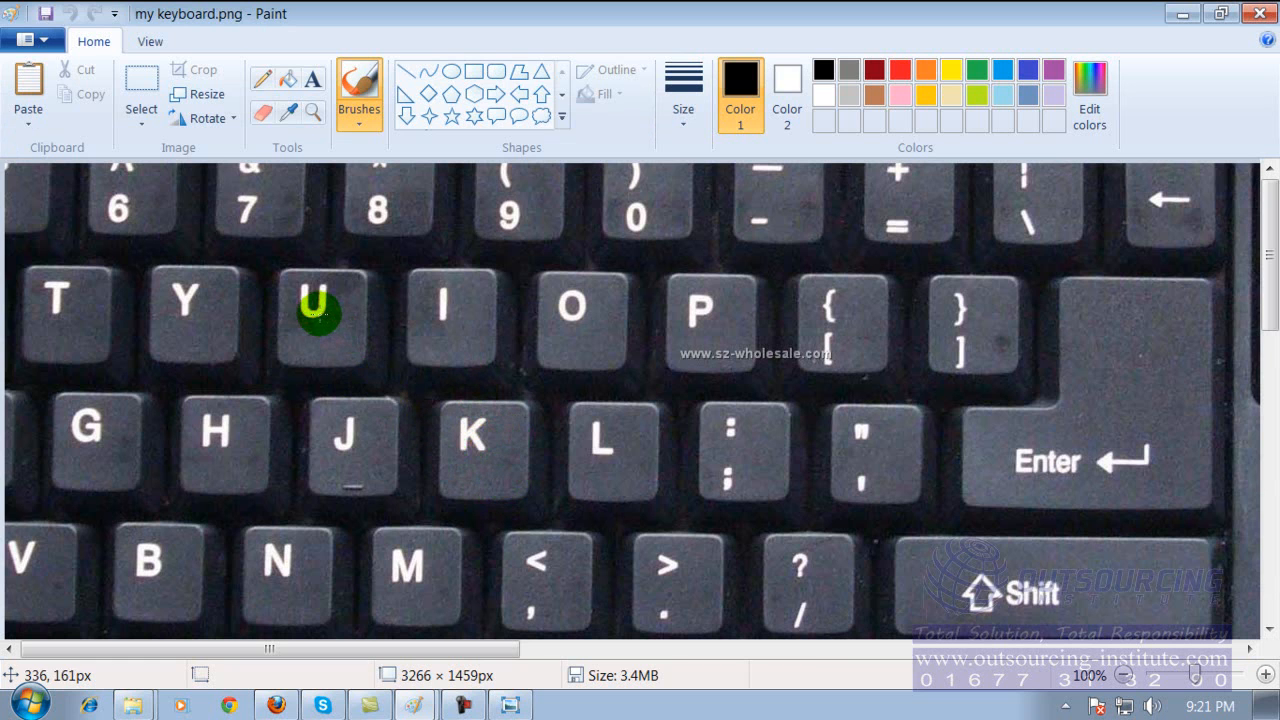
Erase a stroke across the letter U, and paint over the U, I, O, P and L keys with the black Oil brush.
left_click(272, 117)
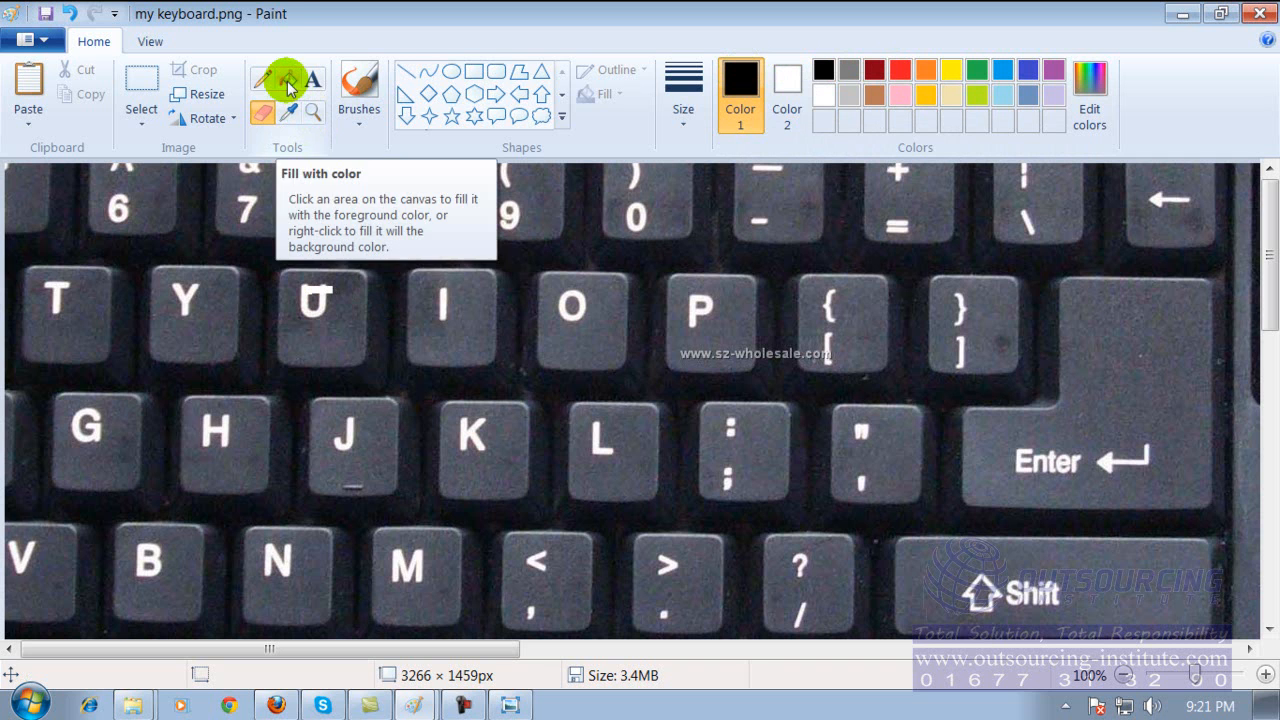
left_click(358, 88)
left_click(818, 72)
left_click(360, 124)
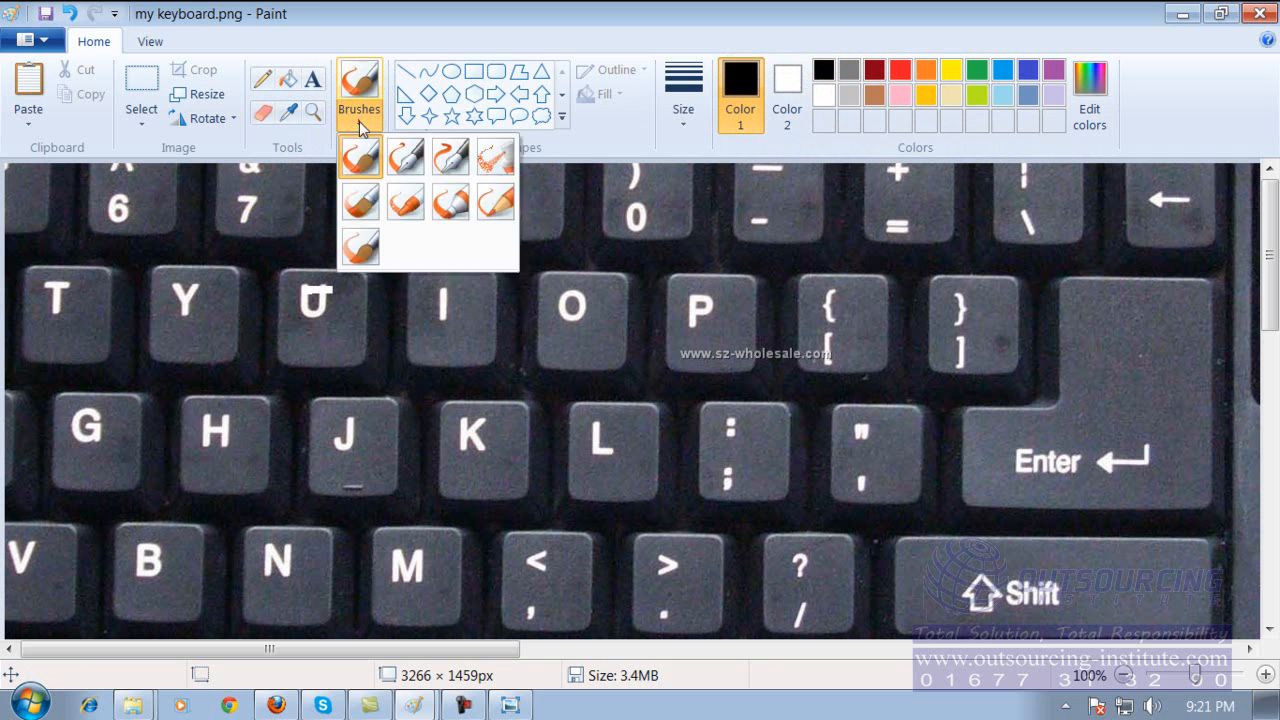
left_click(360, 202)
mouse_move(319, 297)
left_mouse_down()
mouse_move(302, 332)
mouse_move(313, 298)
left_mouse_up()
mouse_move(312, 347)
left_mouse_down()
mouse_move(331, 286)
mouse_move(274, 271)
mouse_move(347, 322)
left_mouse_up()
left_click_drag(423, 297, 443, 297)
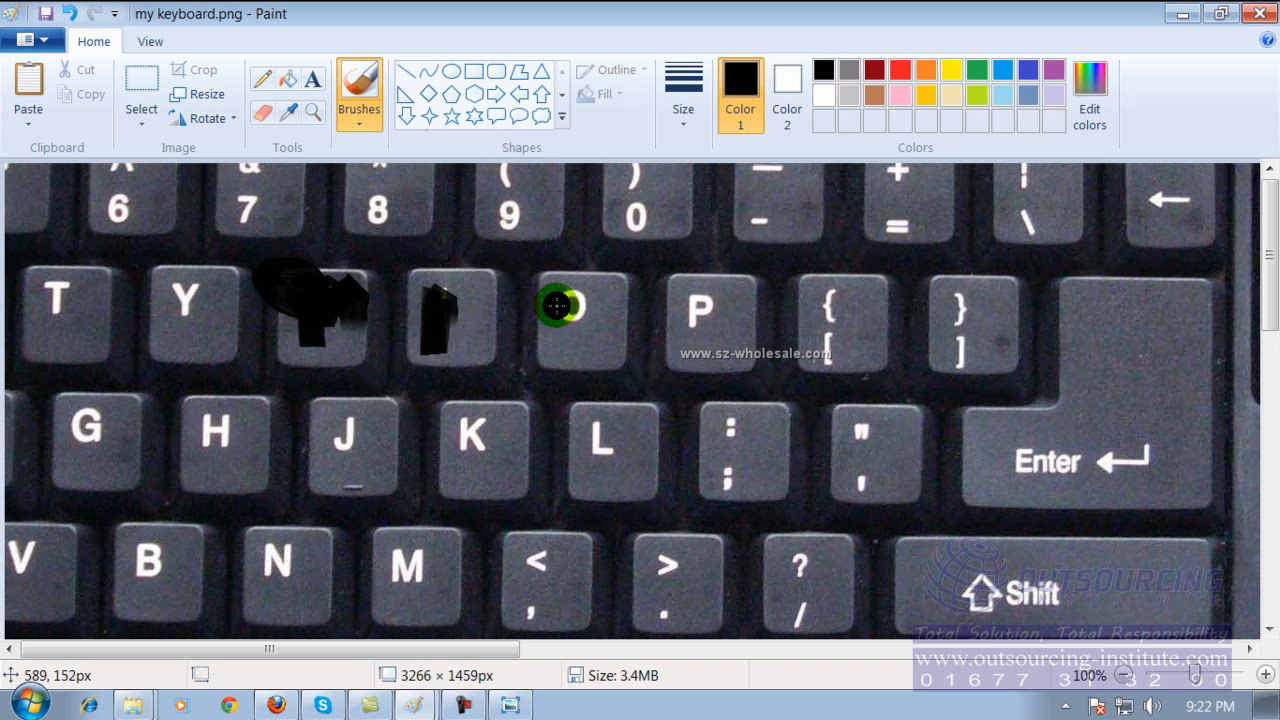
mouse_move(576, 301)
left_mouse_down()
mouse_move(668, 313)
mouse_move(721, 290)
mouse_move(707, 416)
left_mouse_up()
mouse_move(580, 429)
left_mouse_down()
mouse_move(632, 490)
mouse_move(590, 415)
left_mouse_up()
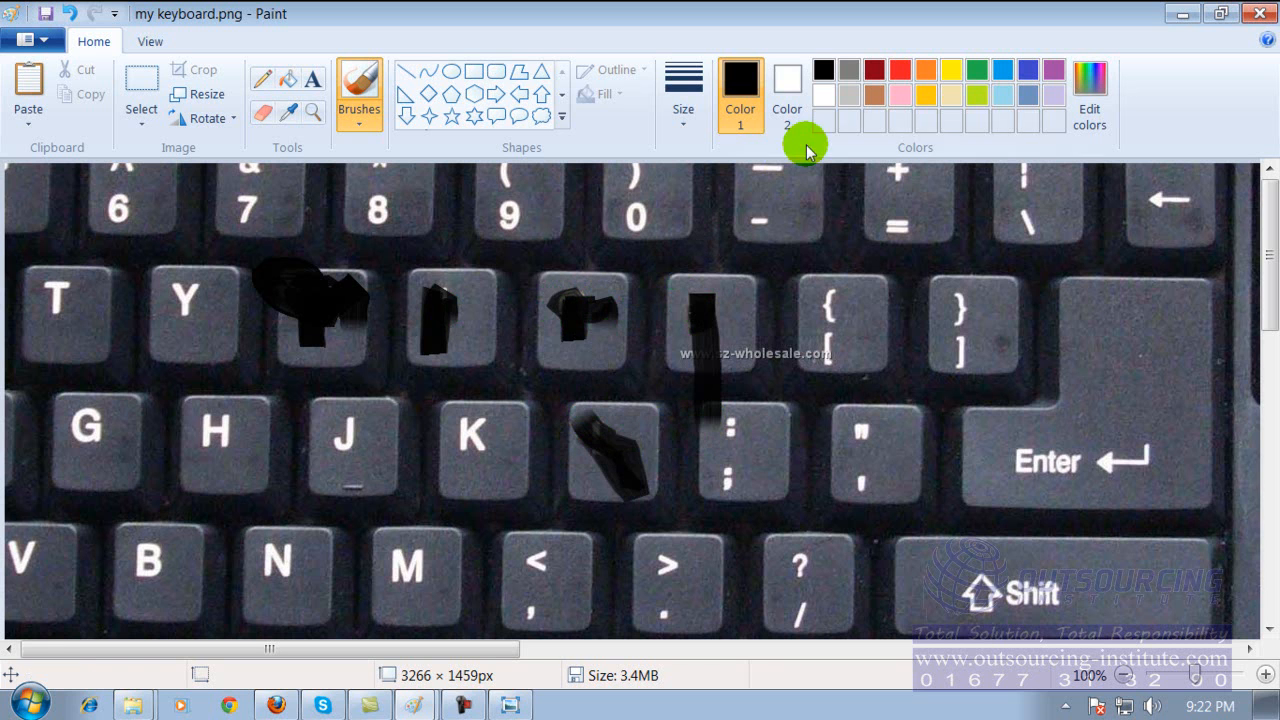
Draw two black down-arrow shapes on the keyboard: a large one over the I key and one about 60 × 165 px beside the P key.
left_click(406, 115)
mouse_move(363, 234)
left_mouse_down()
mouse_move(506, 426)
mouse_move(497, 414)
left_mouse_up()
left_click_drag(752, 300, 808, 455)
Erase white zigzag lines around the J and K keys and a diagonal line across the T key.
left_click(262, 112)
left_click_drag(299, 353, 353, 476)
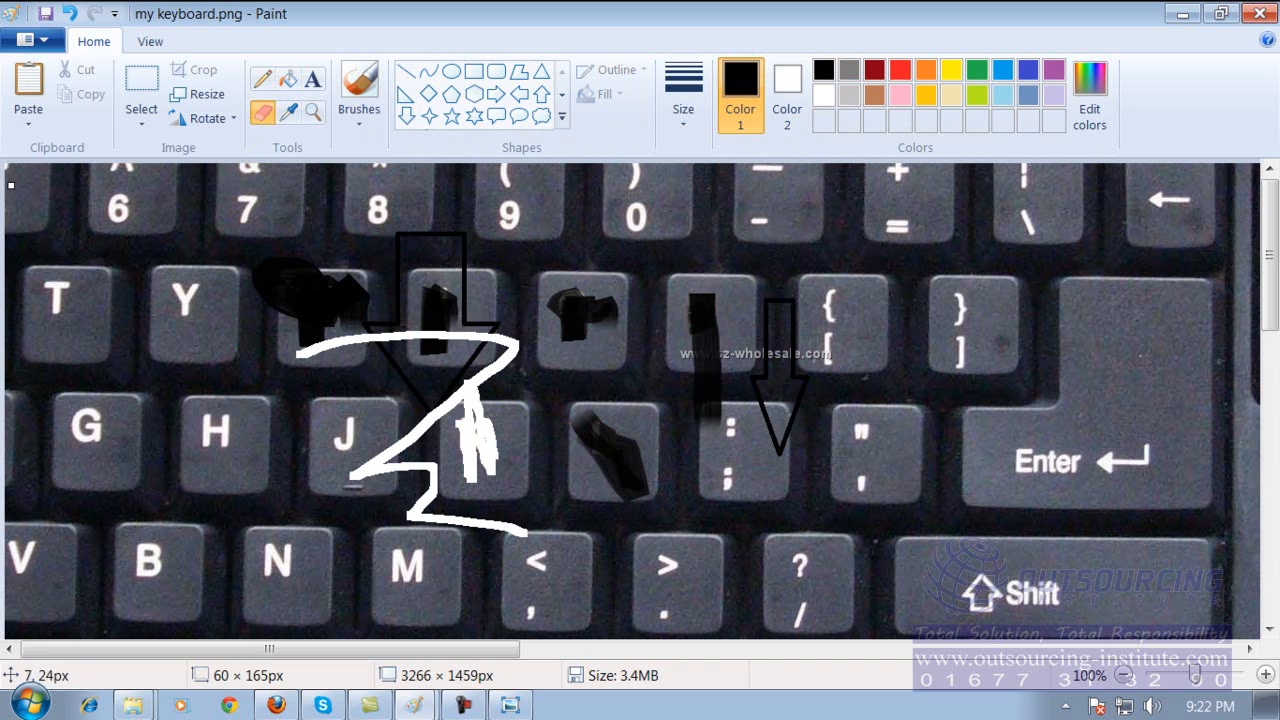
left_click_drag(20, 187, 120, 352)
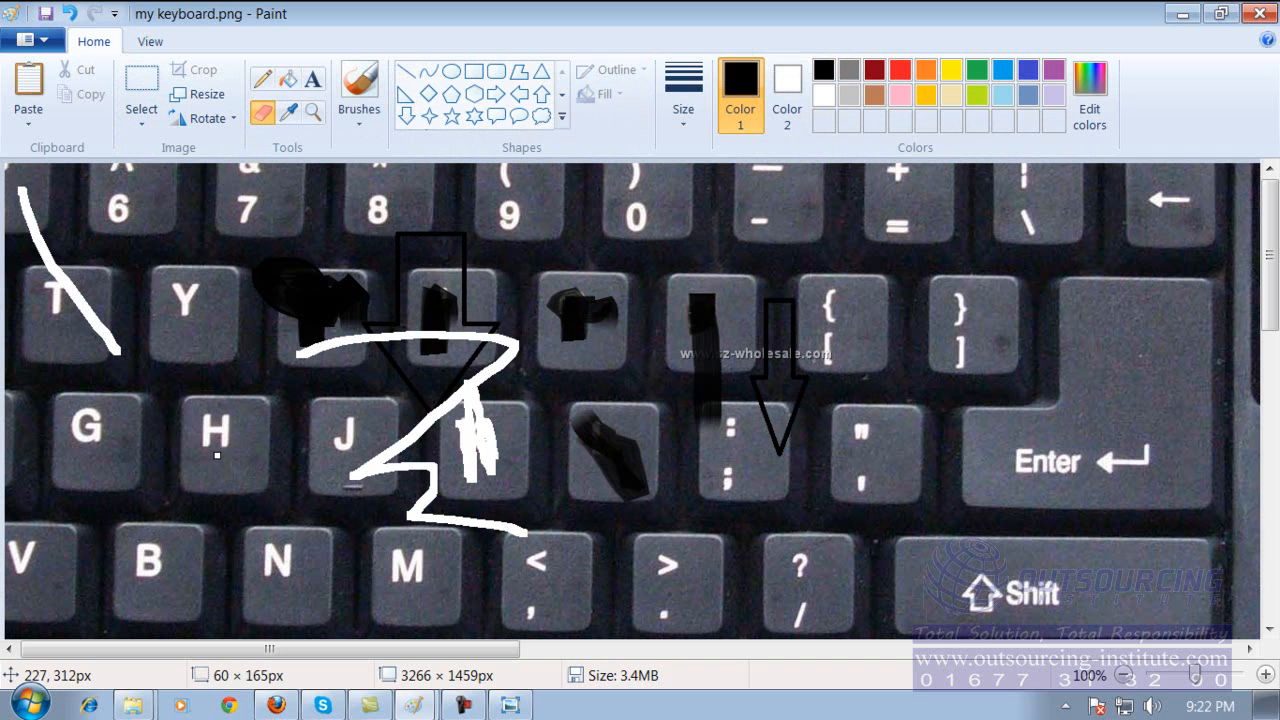
Select the H key with a rectangle about 136 × 134 px and shift it slightly down and to the right of its original place.
left_click(148, 98)
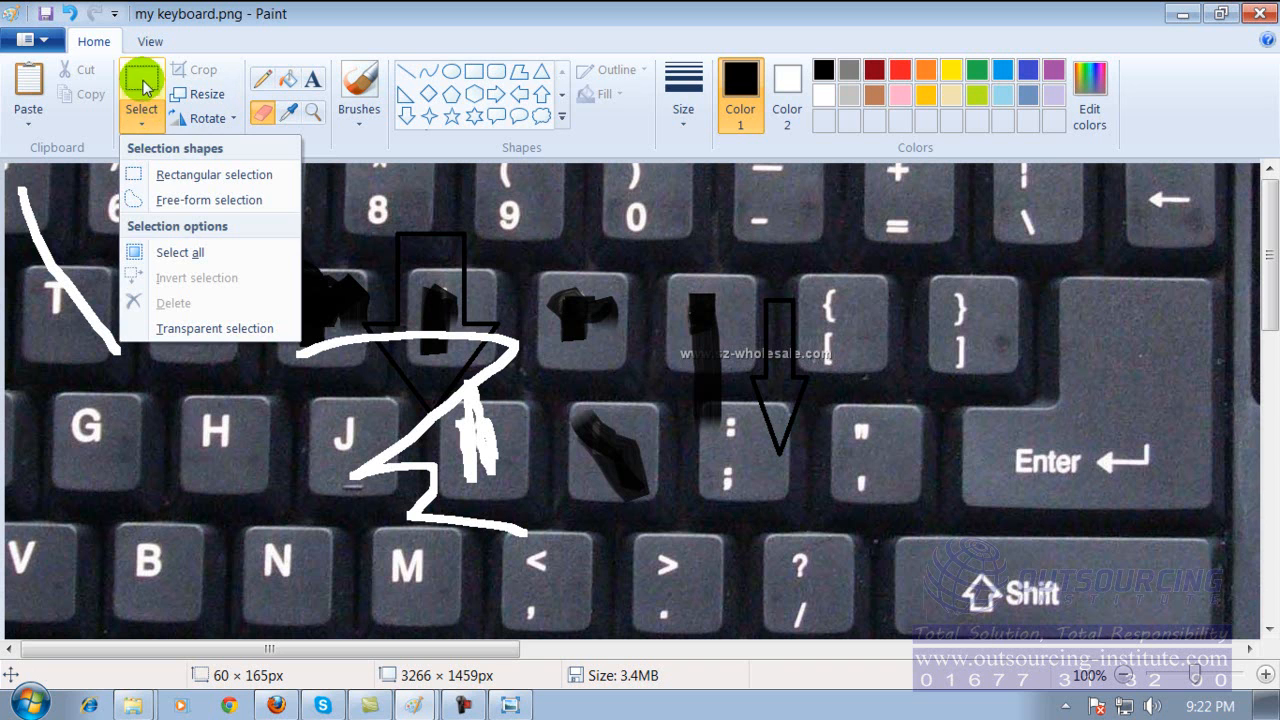
left_click(95, 41)
left_click(136, 86)
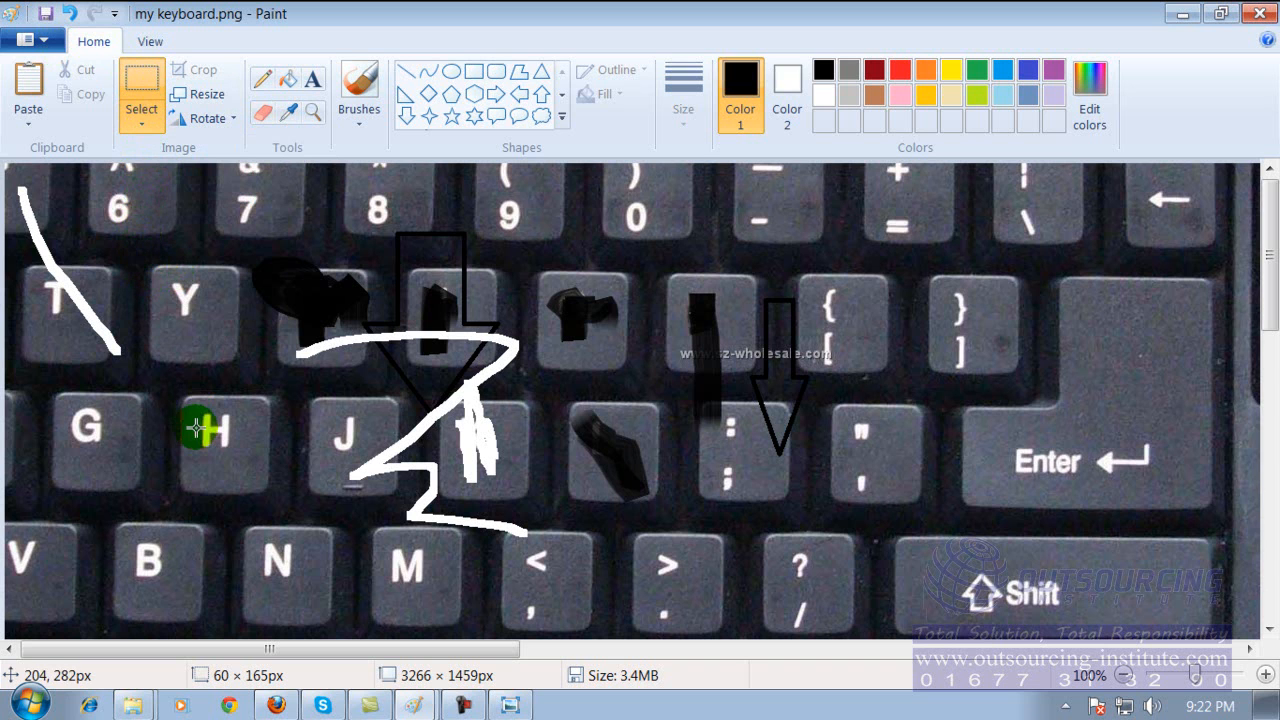
left_click(168, 388)
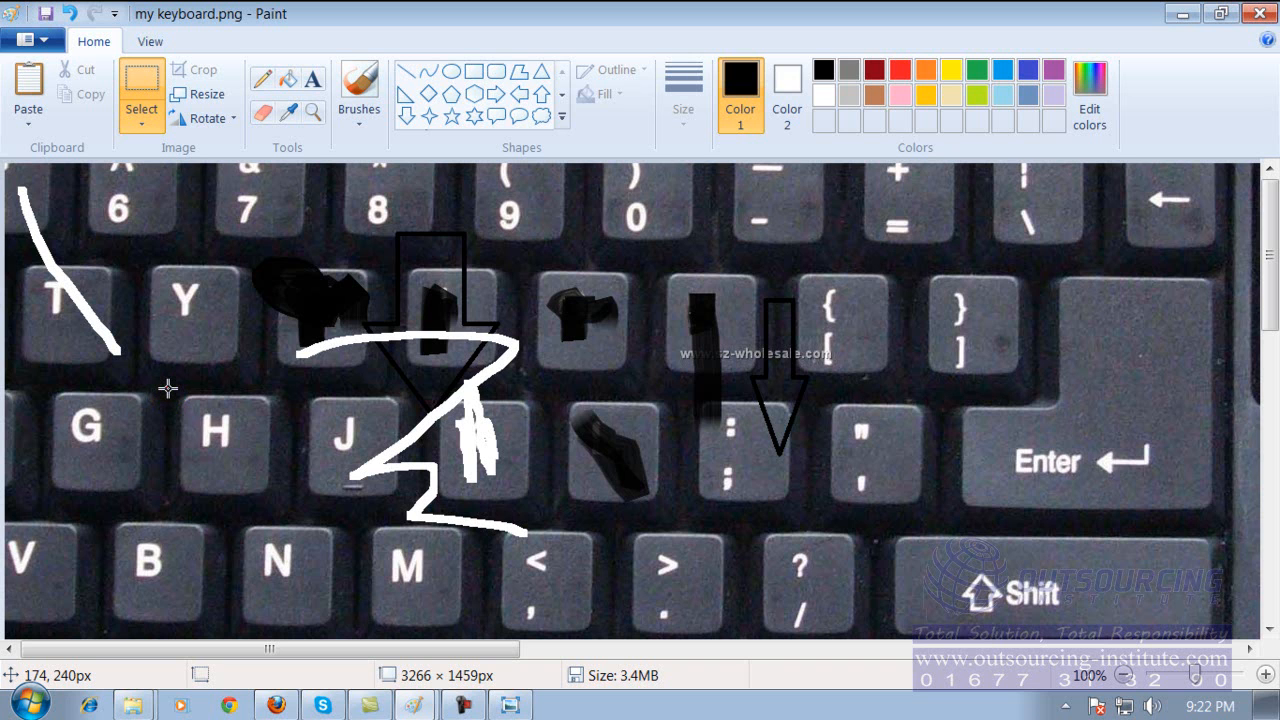
mouse_move(167, 388)
left_mouse_down()
mouse_move(184, 488)
mouse_move(285, 511)
left_mouse_up()
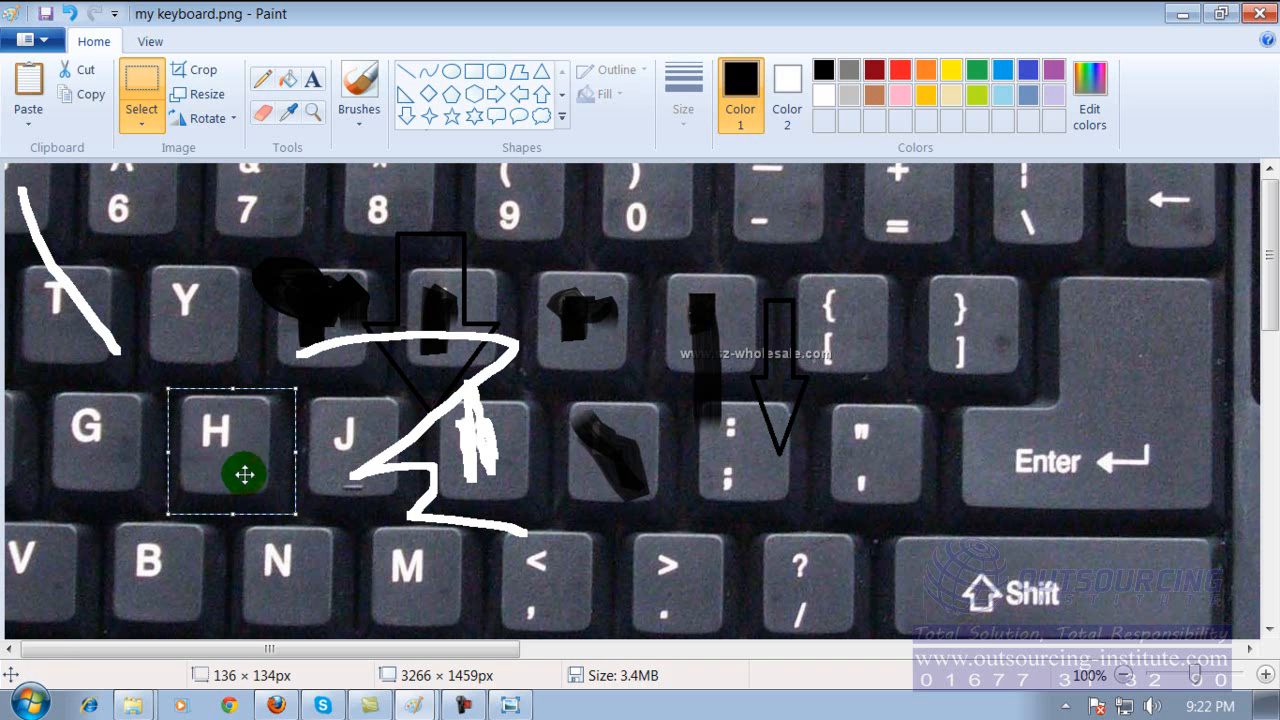
left_click_drag(237, 449, 262, 407)
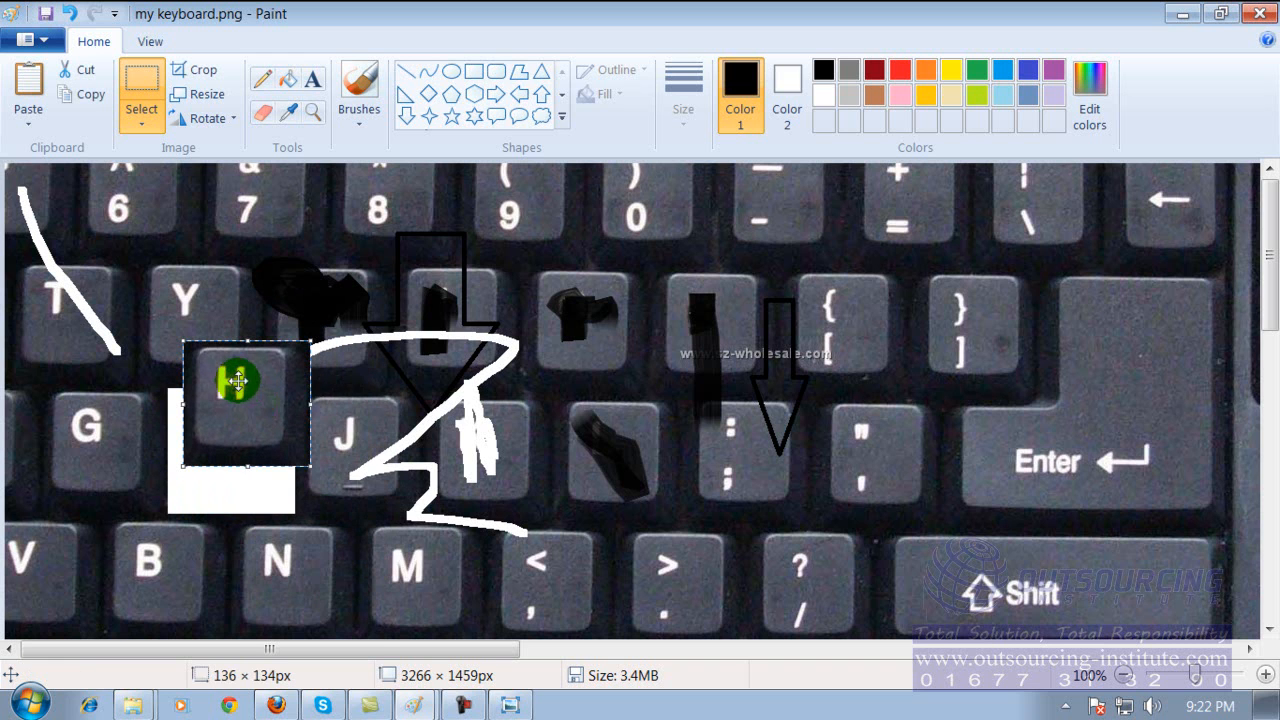
right_click(240, 380)
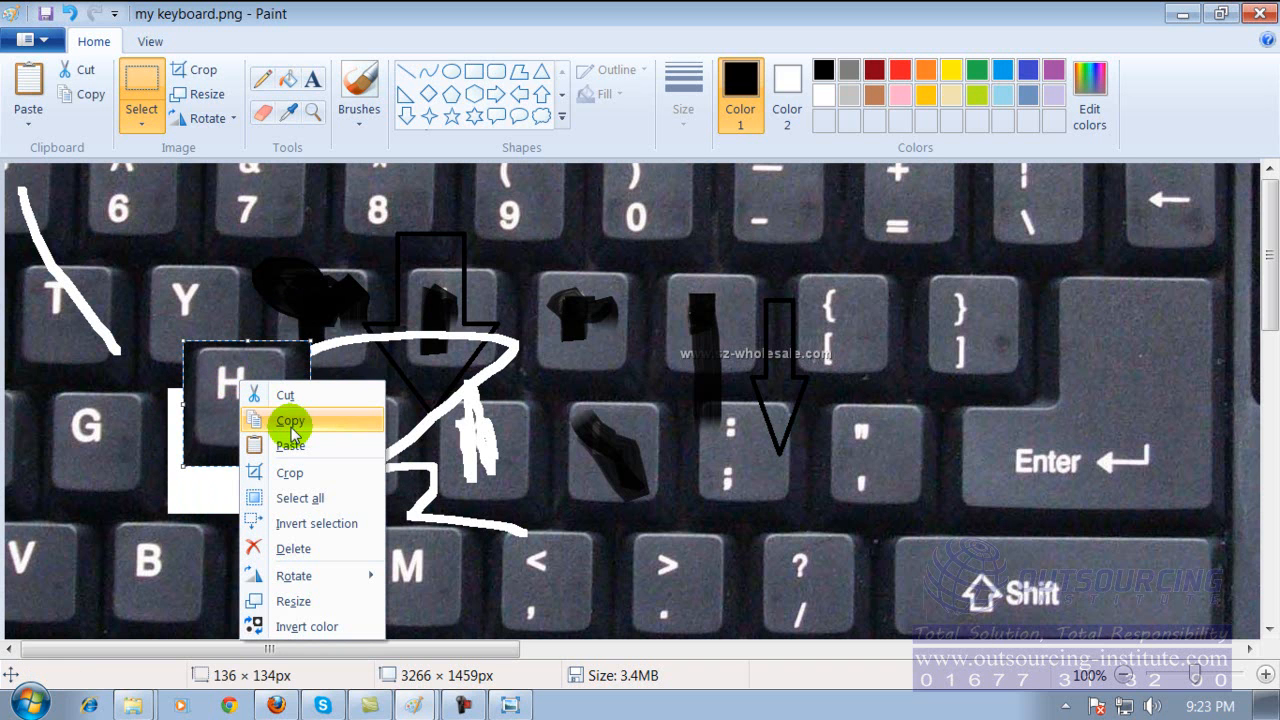
left_click(177, 491)
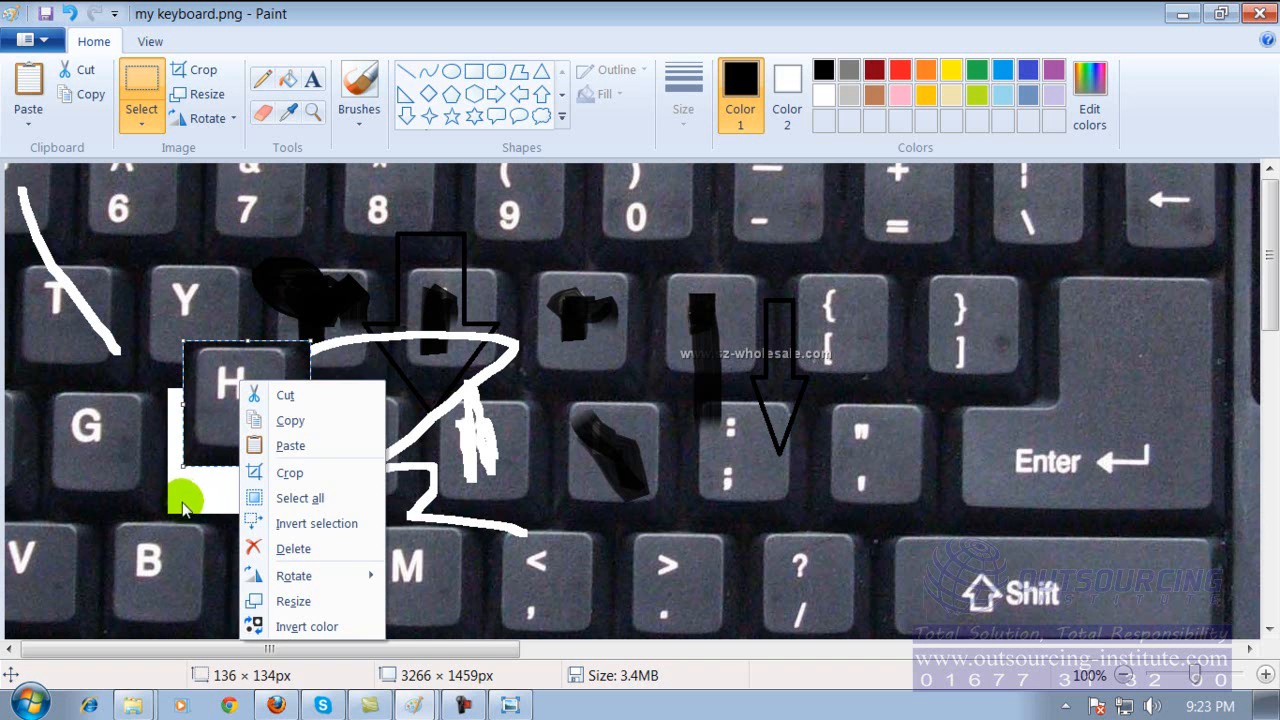
left_click_drag(229, 386, 229, 443)
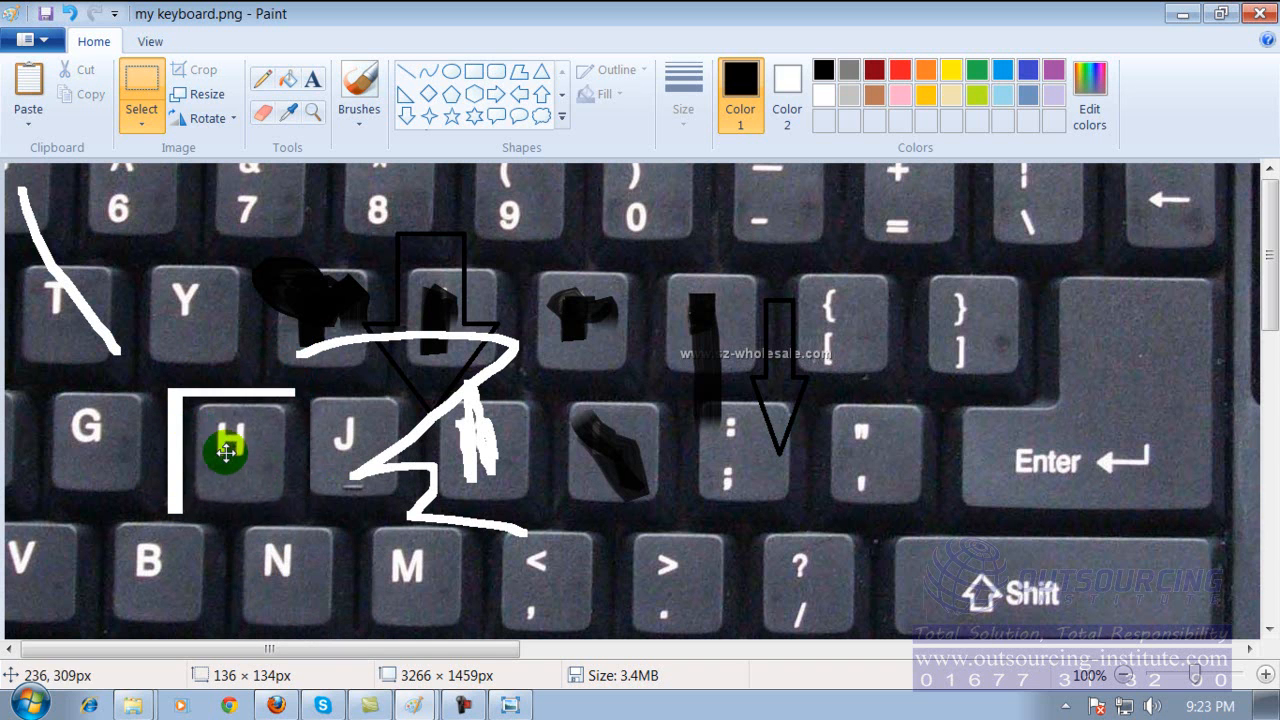
Select two larger rectangular areas of the keyboard, the second about 375 × 266 px, and shift each one diagonally down and to the right.
left_click(143, 125)
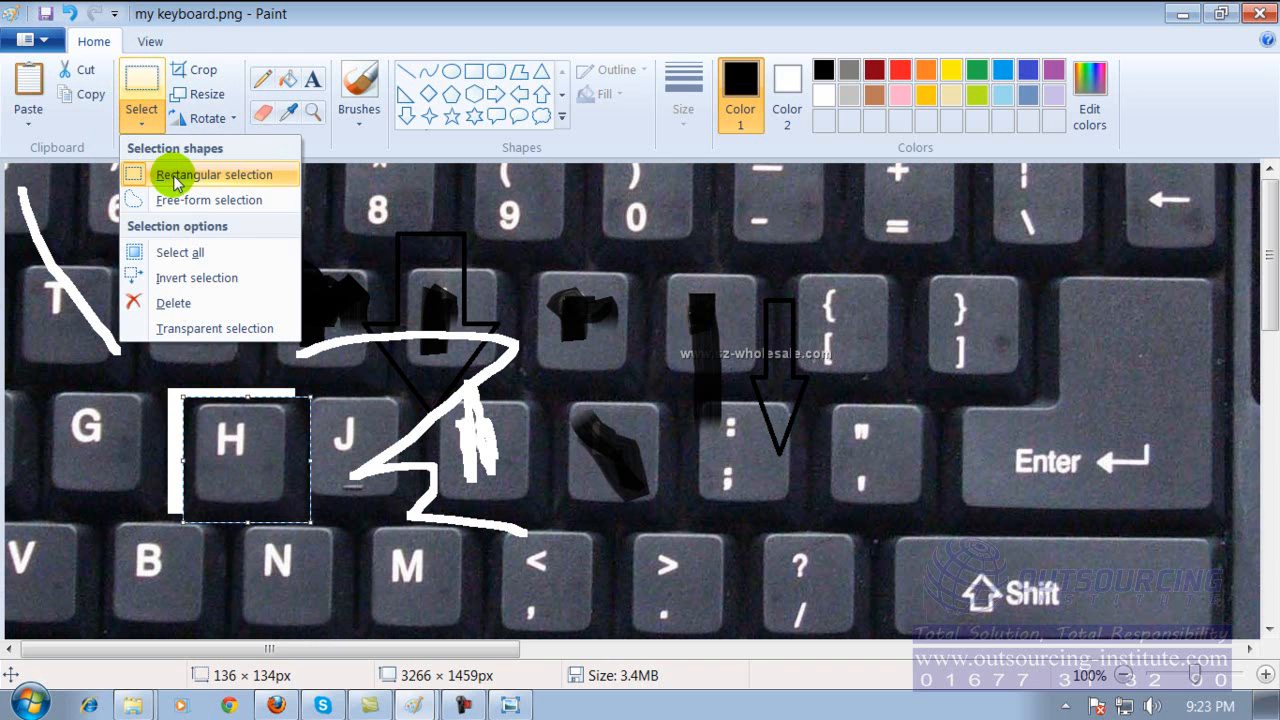
left_click(148, 95)
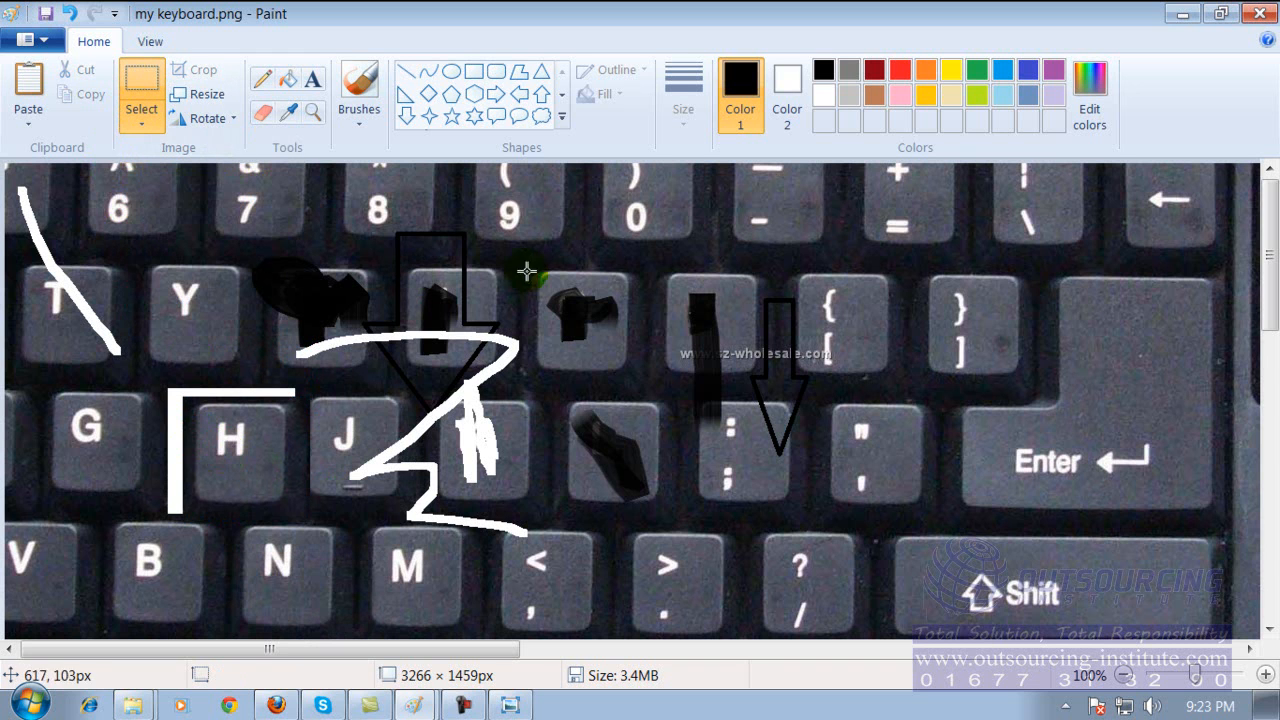
left_click_drag(578, 193, 1094, 545)
left_click_drag(904, 348, 952, 435)
left_click_drag(133, 257, 486, 505)
mouse_move(328, 410)
left_mouse_down()
mouse_move(241, 484)
mouse_move(403, 499)
left_mouse_up()
Open index.jpg from the Pictures library, discarding the edits to my keyboard.png.
left_click(44, 48)
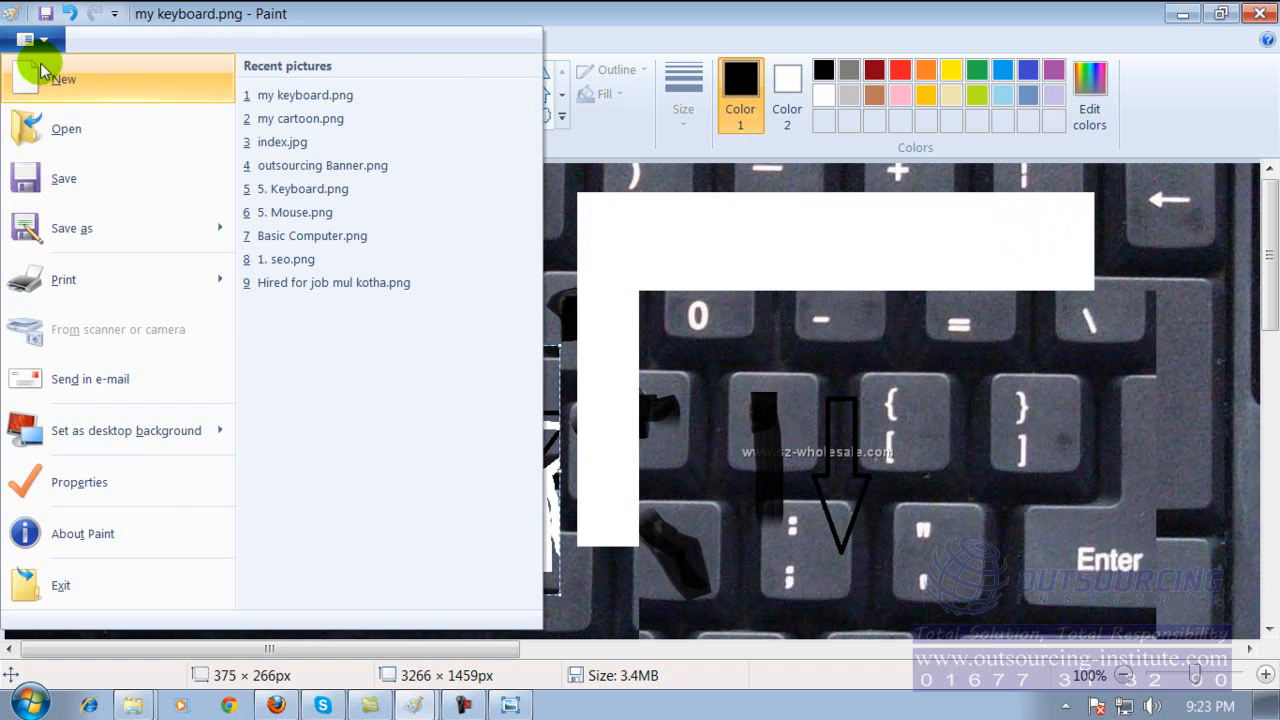
left_click(36, 114)
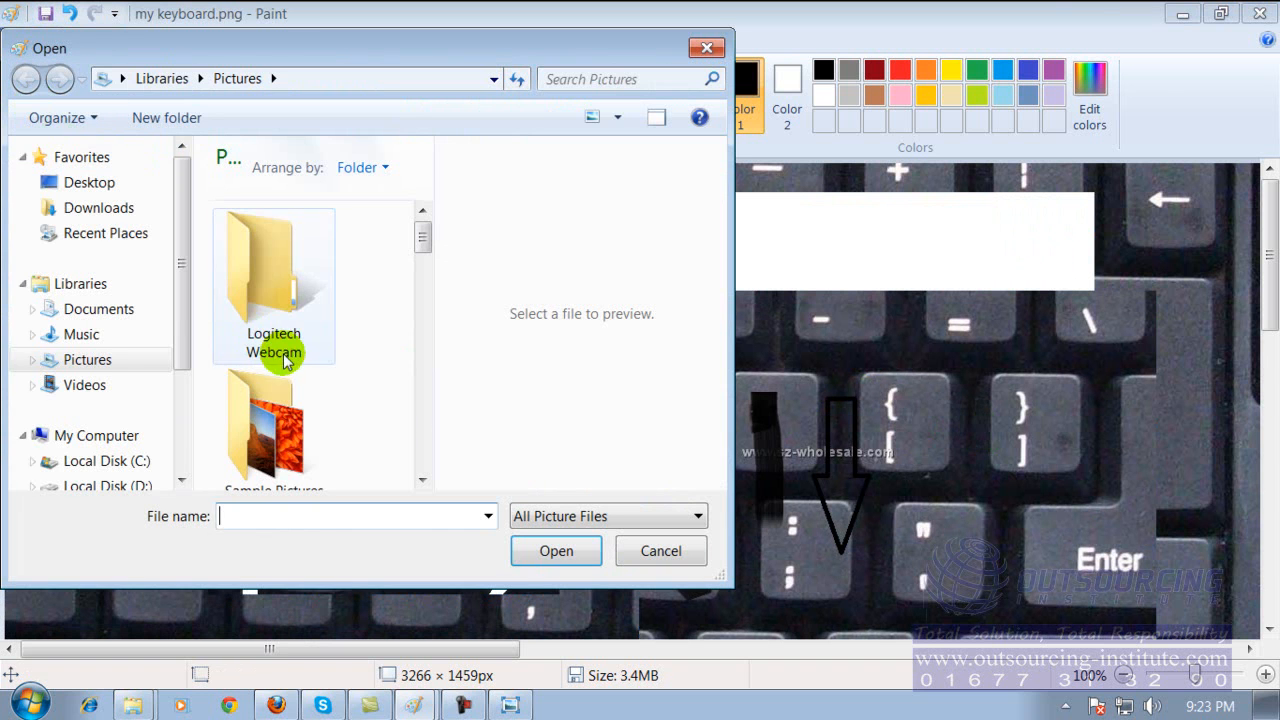
left_click(90, 360)
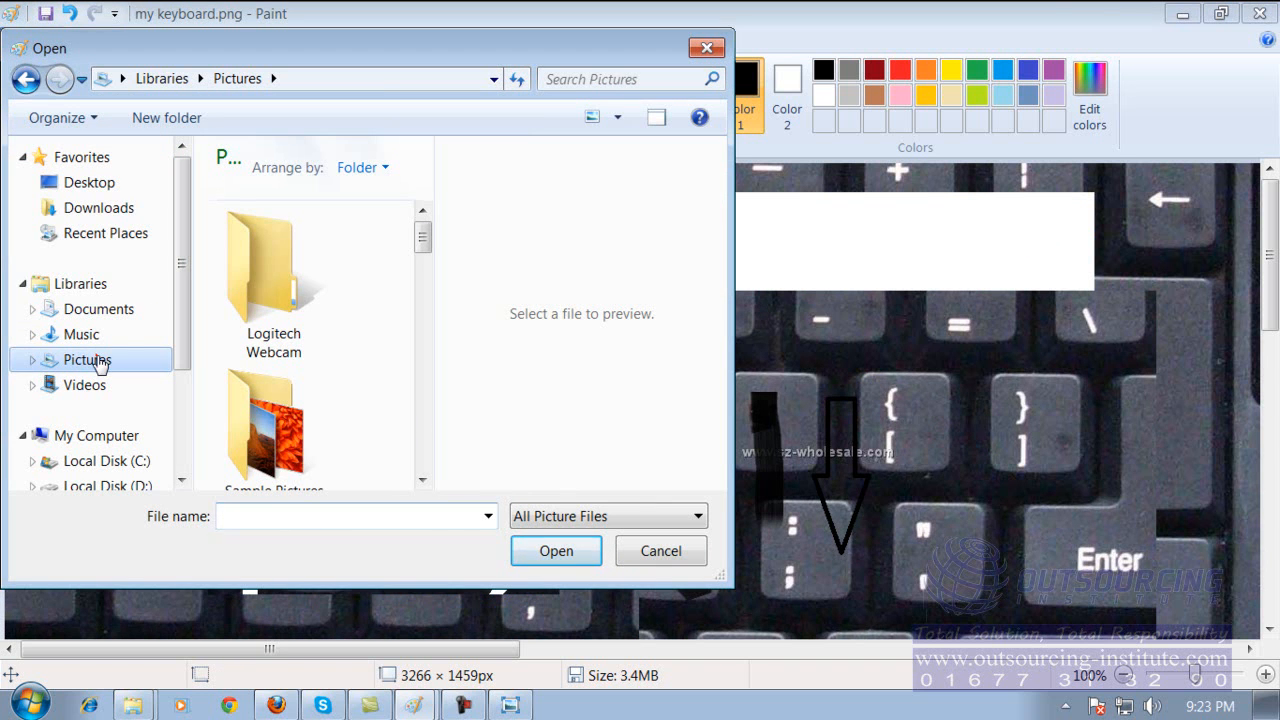
left_click_drag(423, 222, 405, 368)
double_click(237, 300)
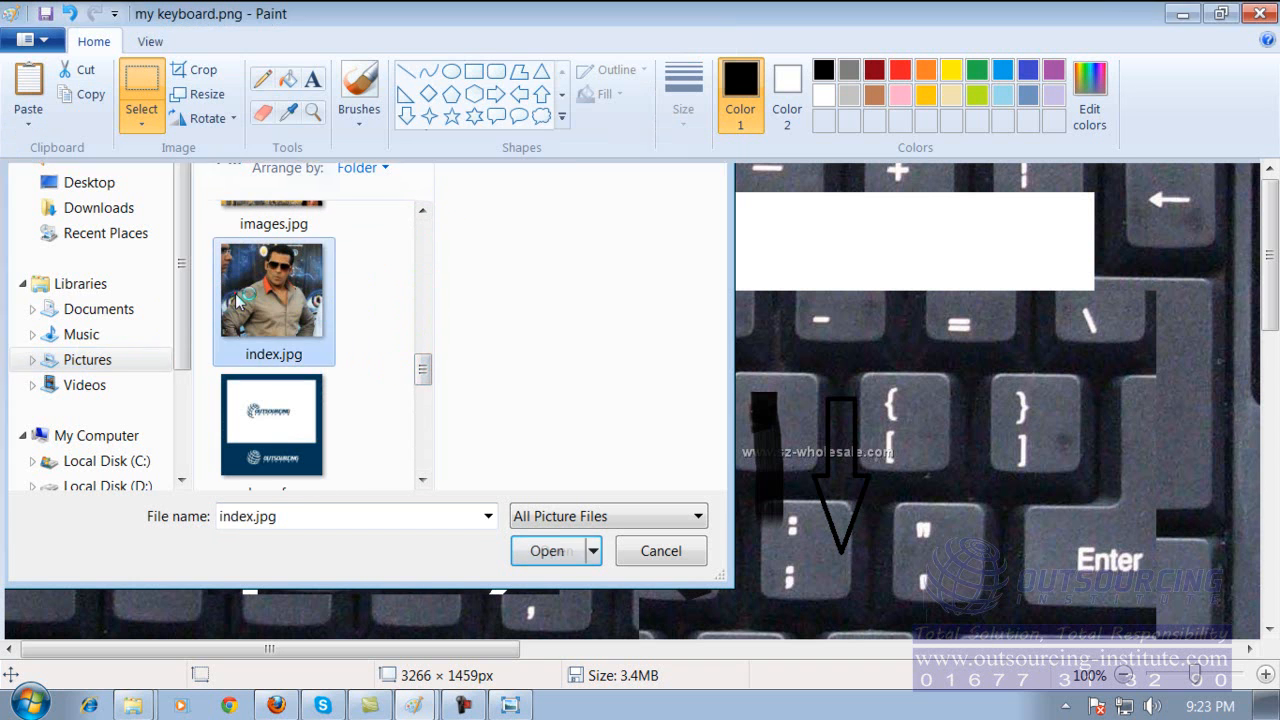
left_click(699, 370)
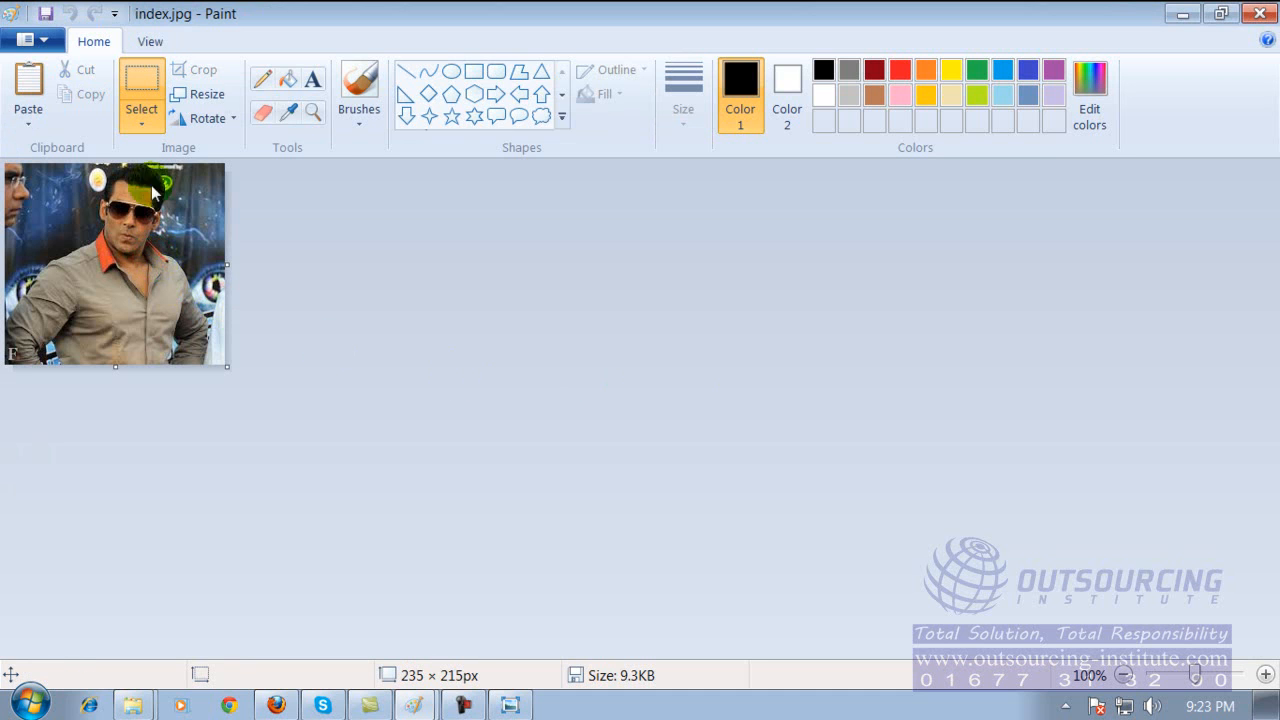
Move the man's head, selected as an area about 92 × 91 px, to the picture's upper-left corner, and close Paint without saving.
left_click(157, 85)
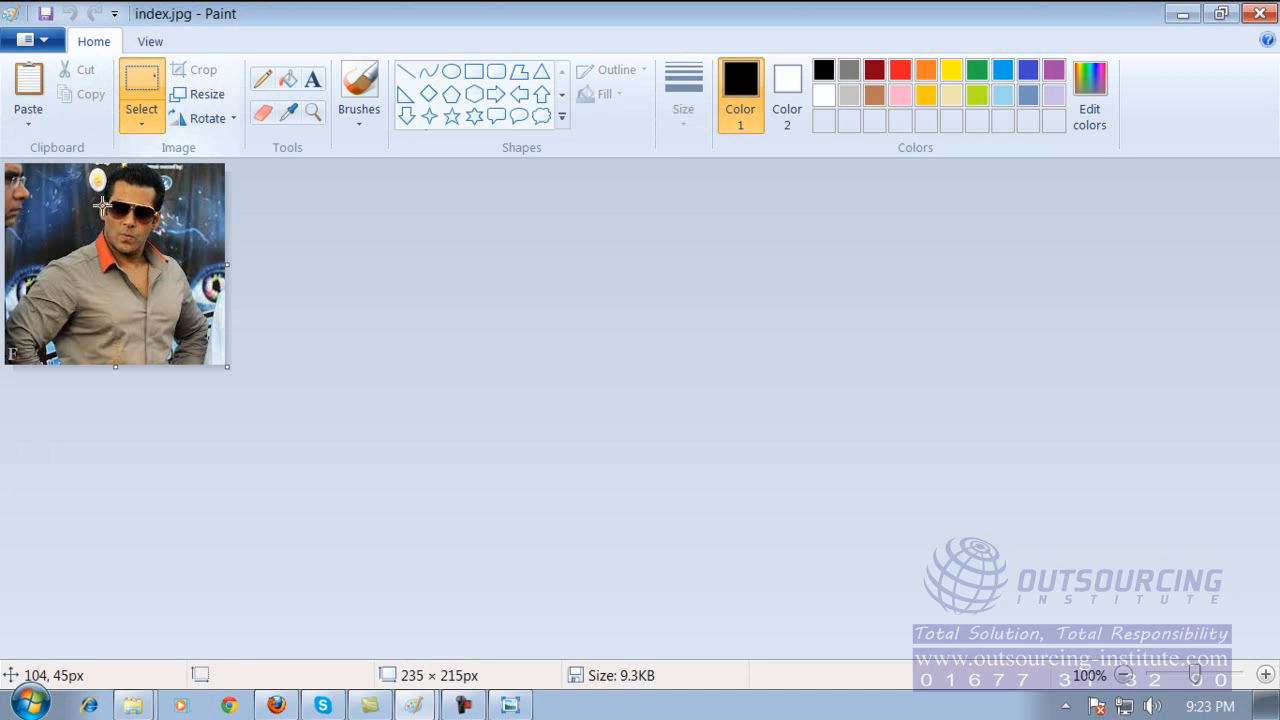
mouse_move(85, 166)
left_mouse_down()
mouse_move(97, 247)
mouse_move(176, 257)
left_mouse_up()
key("Delete")
left_click_drag(309, 248, 36, 218)
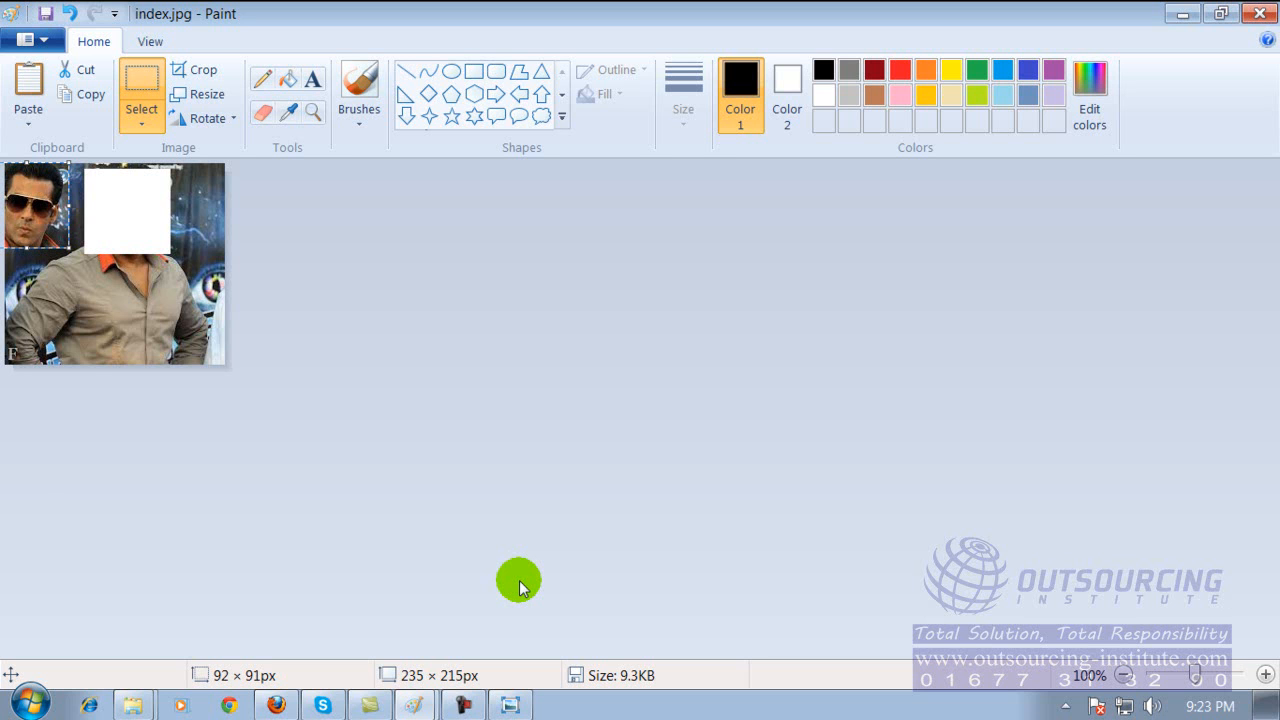
left_click(1261, 13)
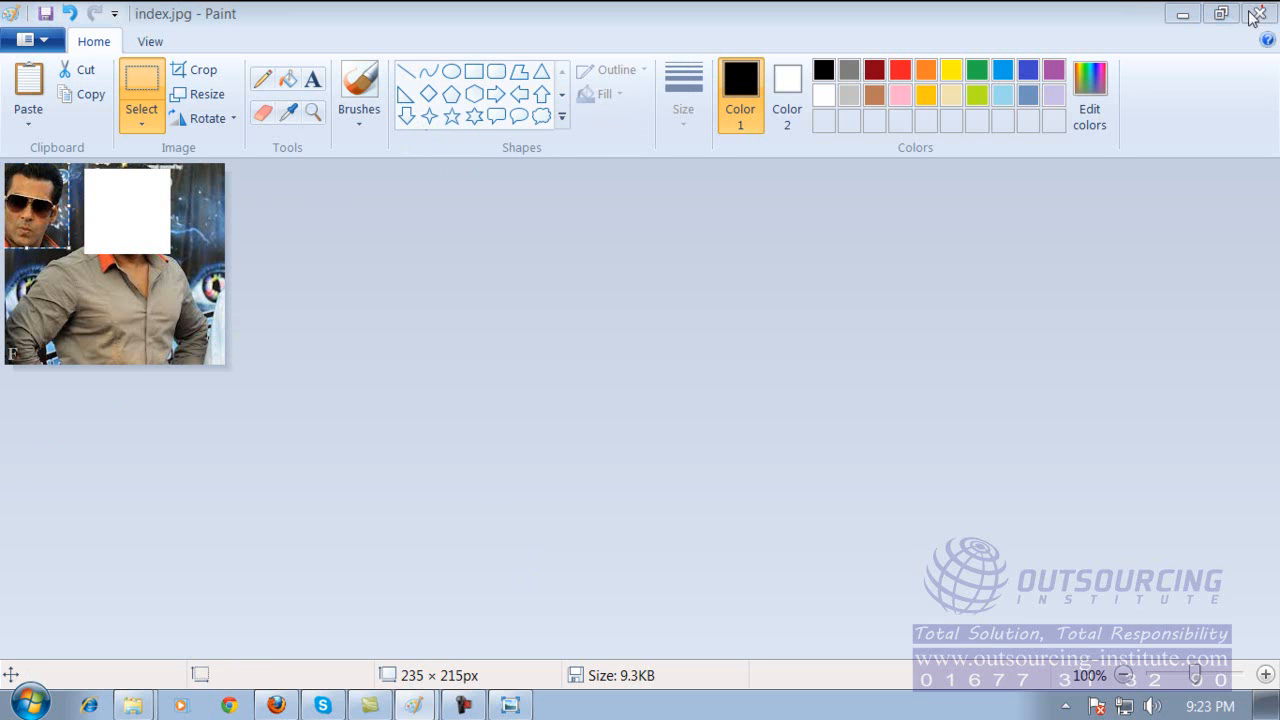
left_click(714, 371)
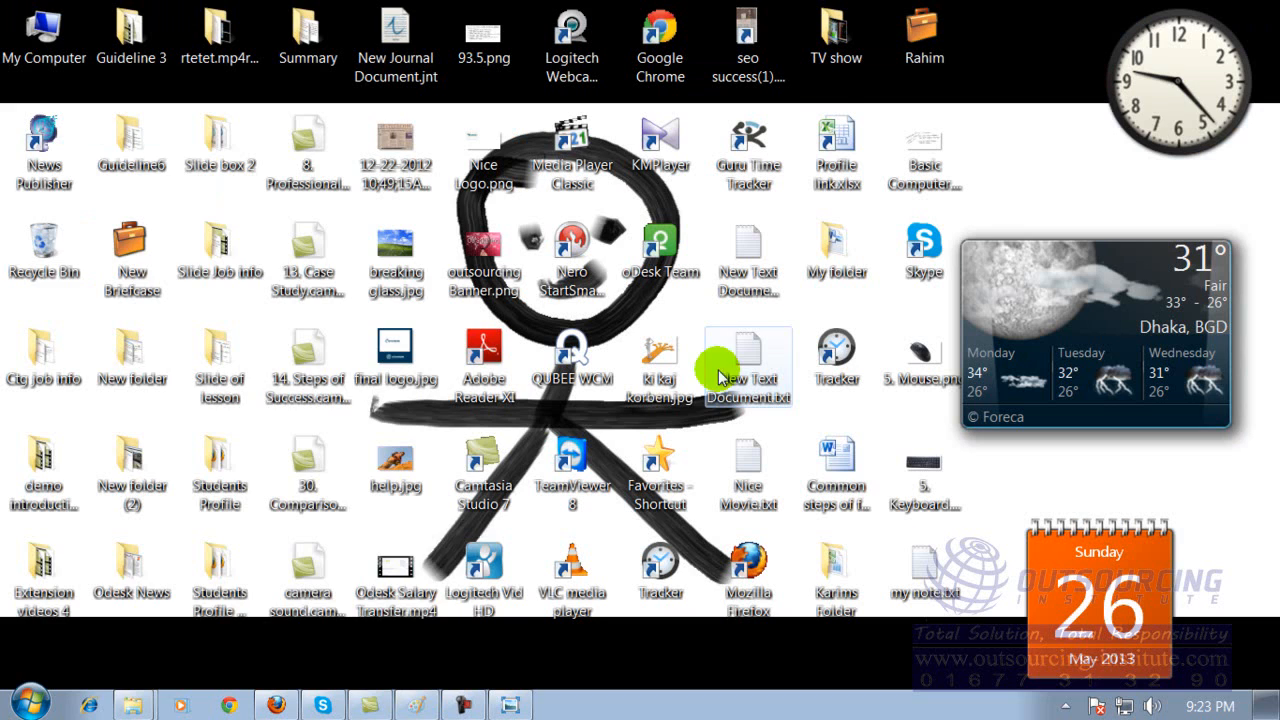
Expand the Accessories group in the list of all installed programs.
left_click(25, 704)
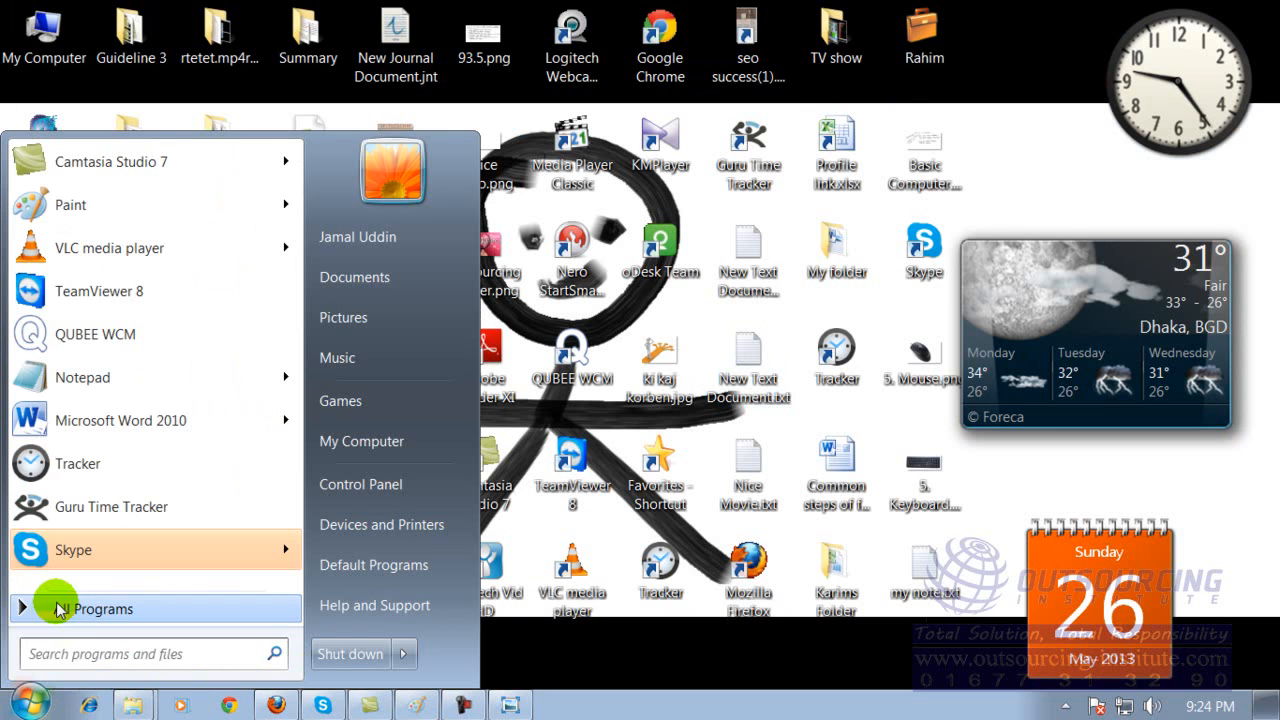
left_click(63, 610)
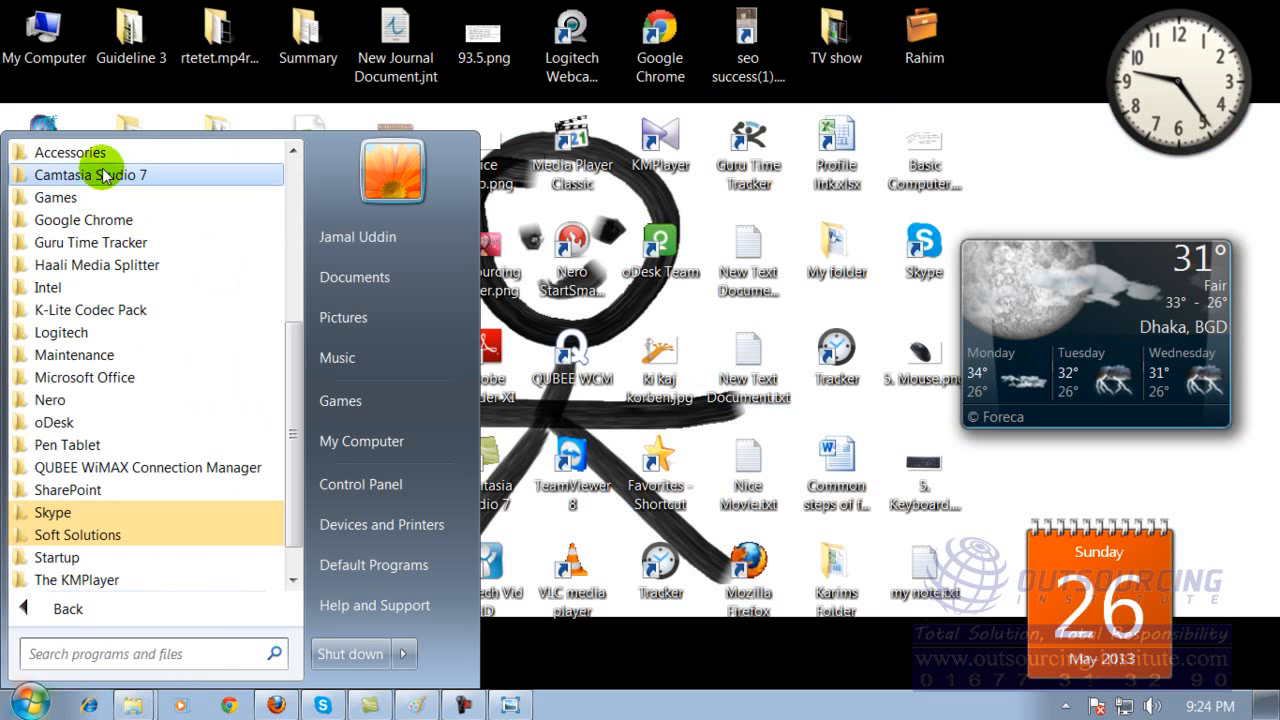
left_click(70, 153)
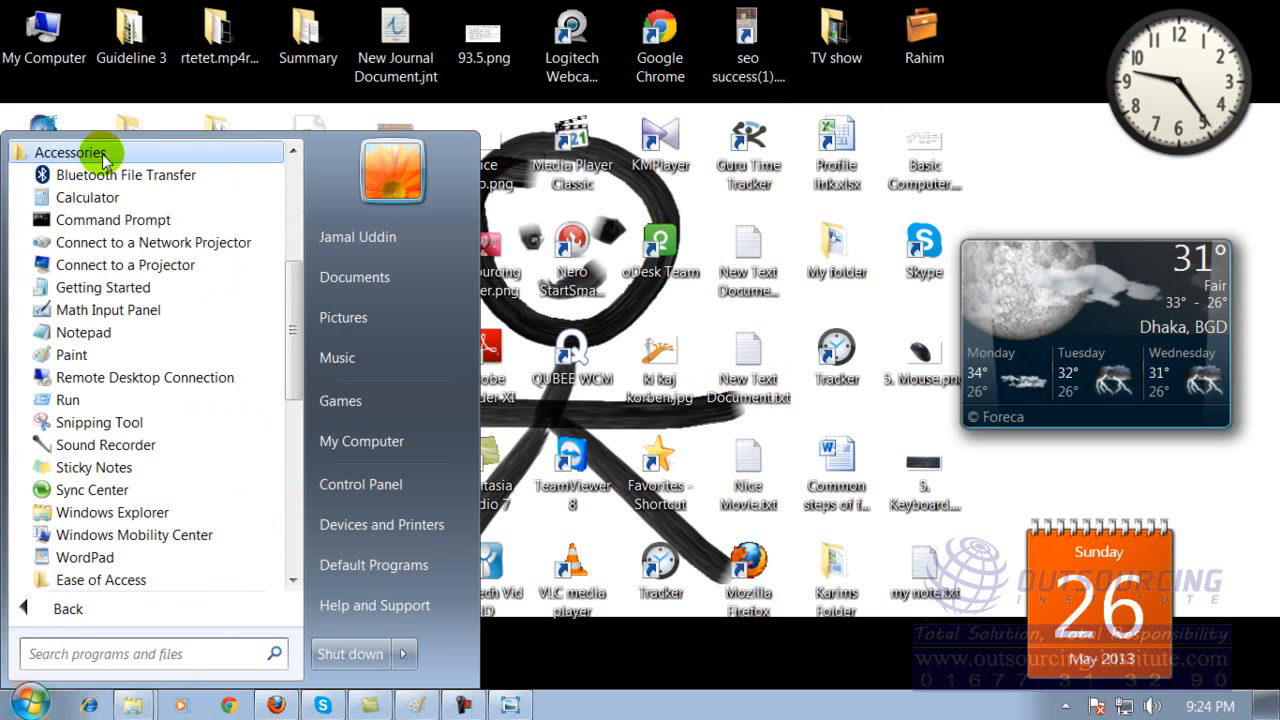
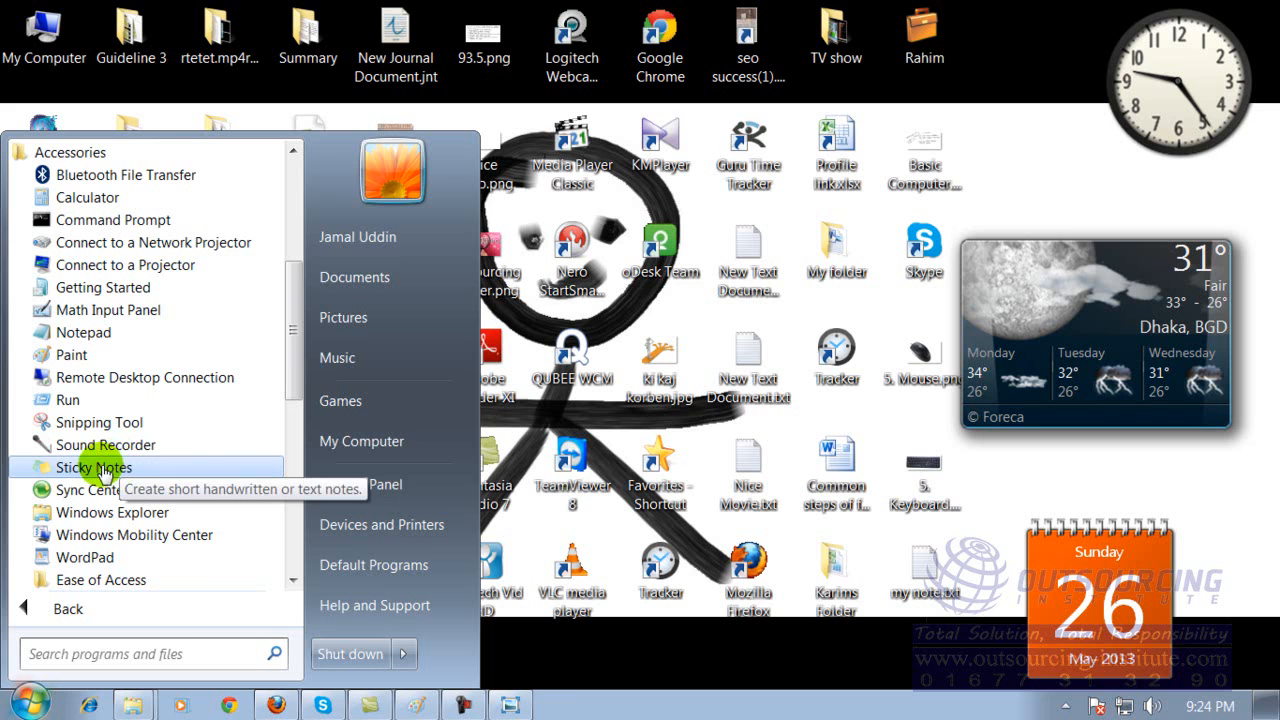
Open Sticky Notes from the Accessories group and write "aasdfsadfsa afsadfsa asdf adfas" in the note.
left_click(100, 468)
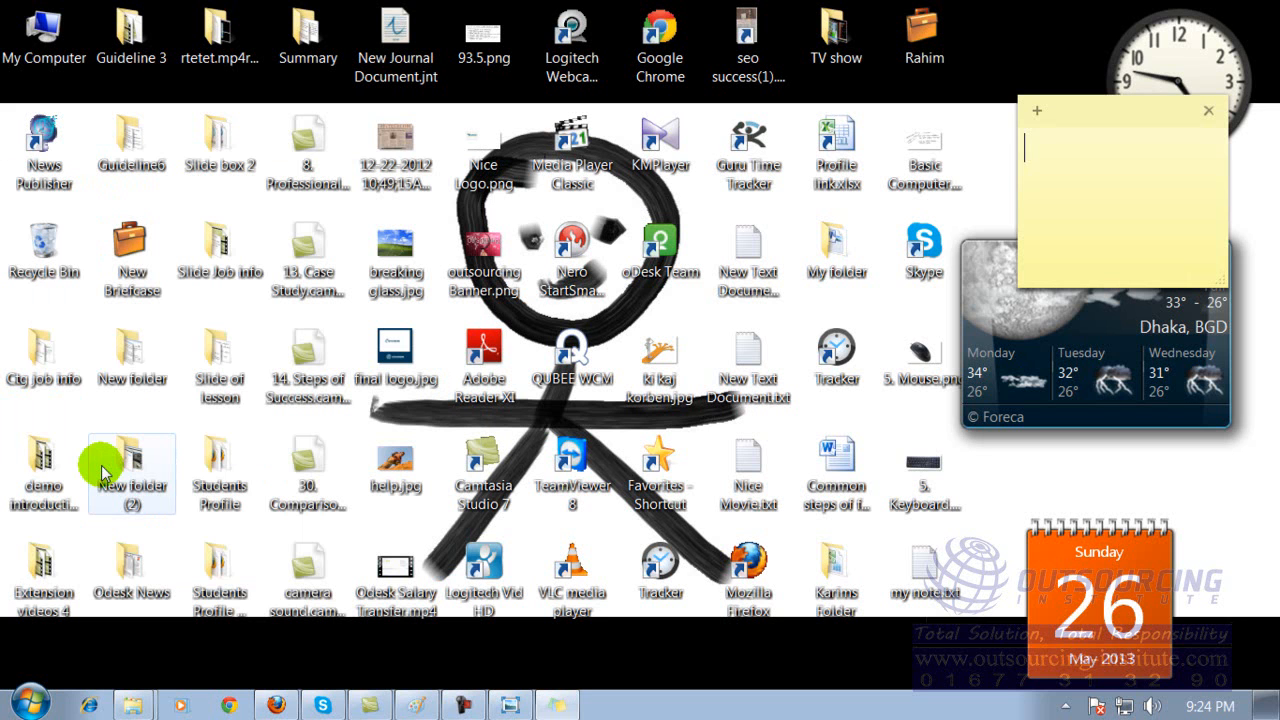
type("aasdf")
left_click(1041, 189)
type("sadfsa afsadfsa")
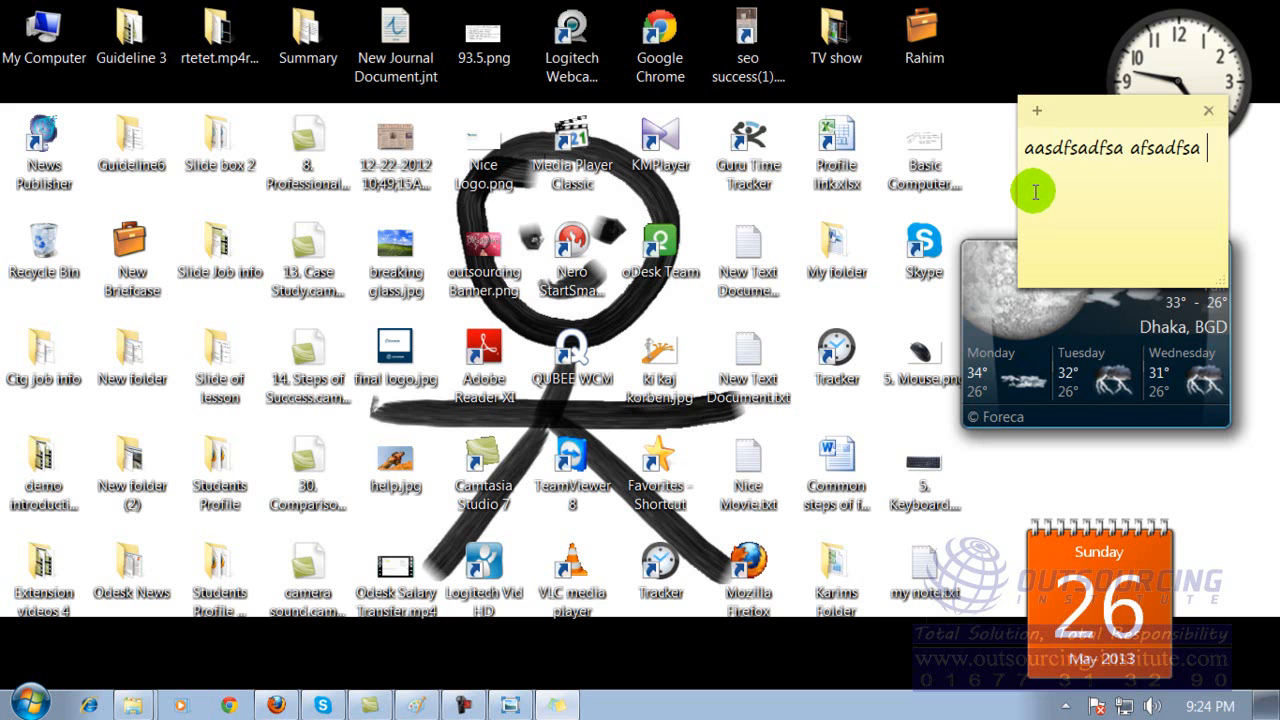
Add two more notes reading "asdfadfs asdfasd" and "afdf", moving the first of them clear of the original note.
left_click(1037, 111)
type("asdfadfs")
left_click(916, 203)
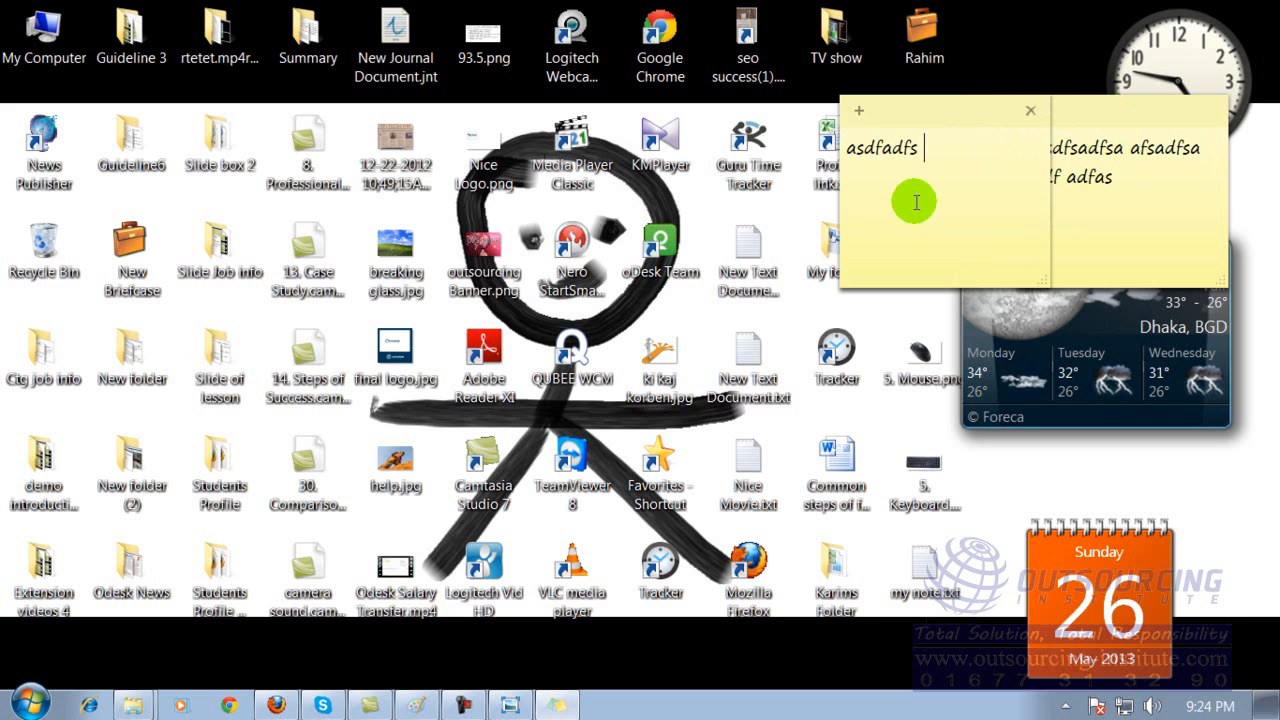
left_click_drag(956, 110, 778, 178)
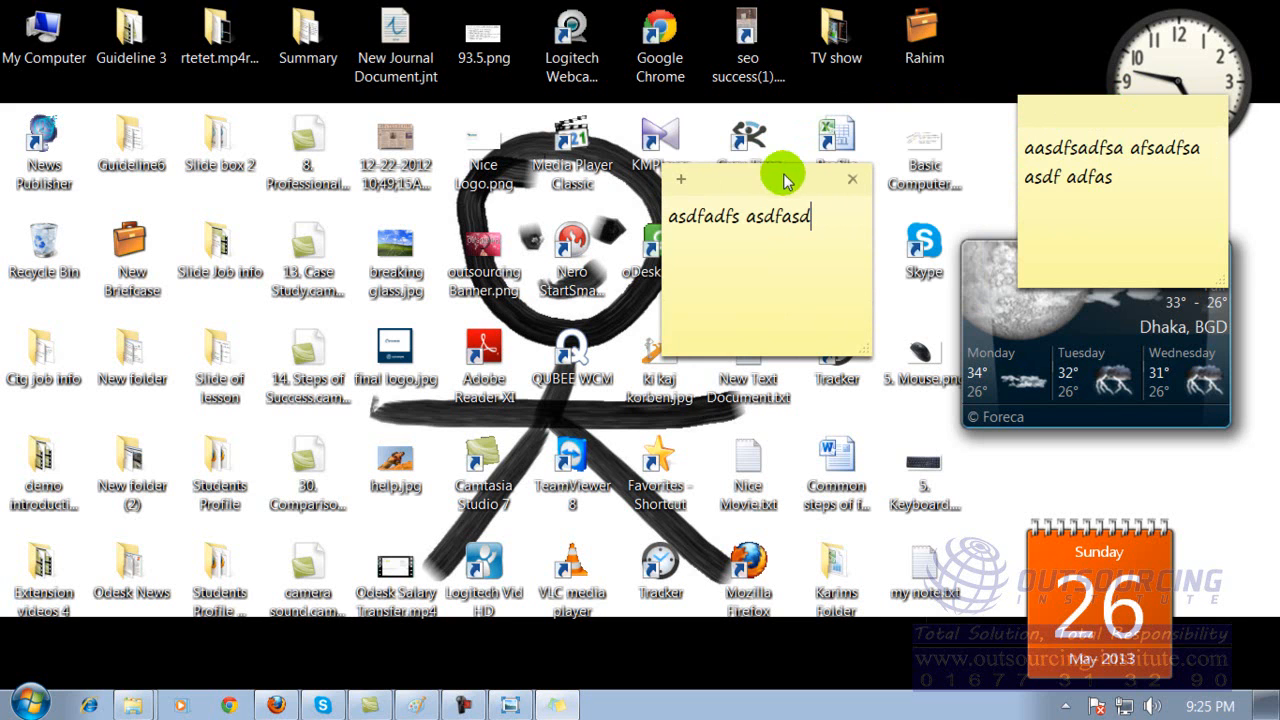
left_click(682, 181)
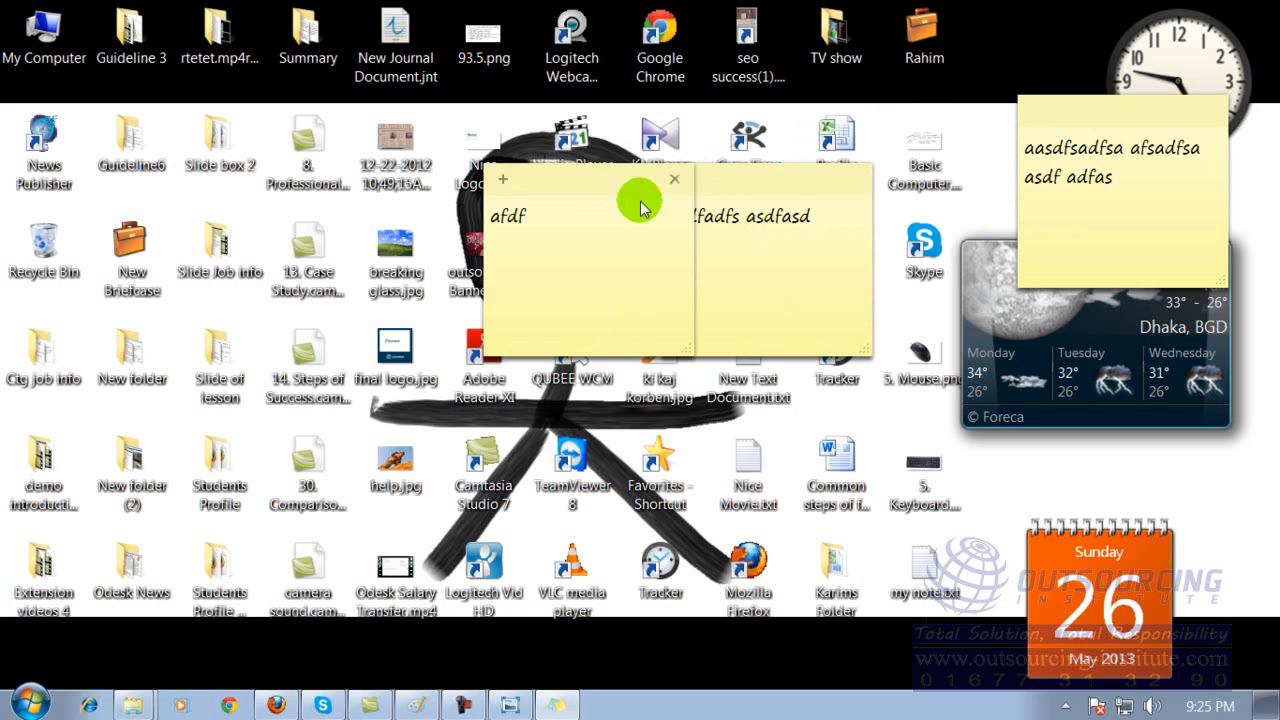
Delete all the sticky notes from the desktop, confirming the deletions.
left_click(674, 179)
left_click(672, 283)
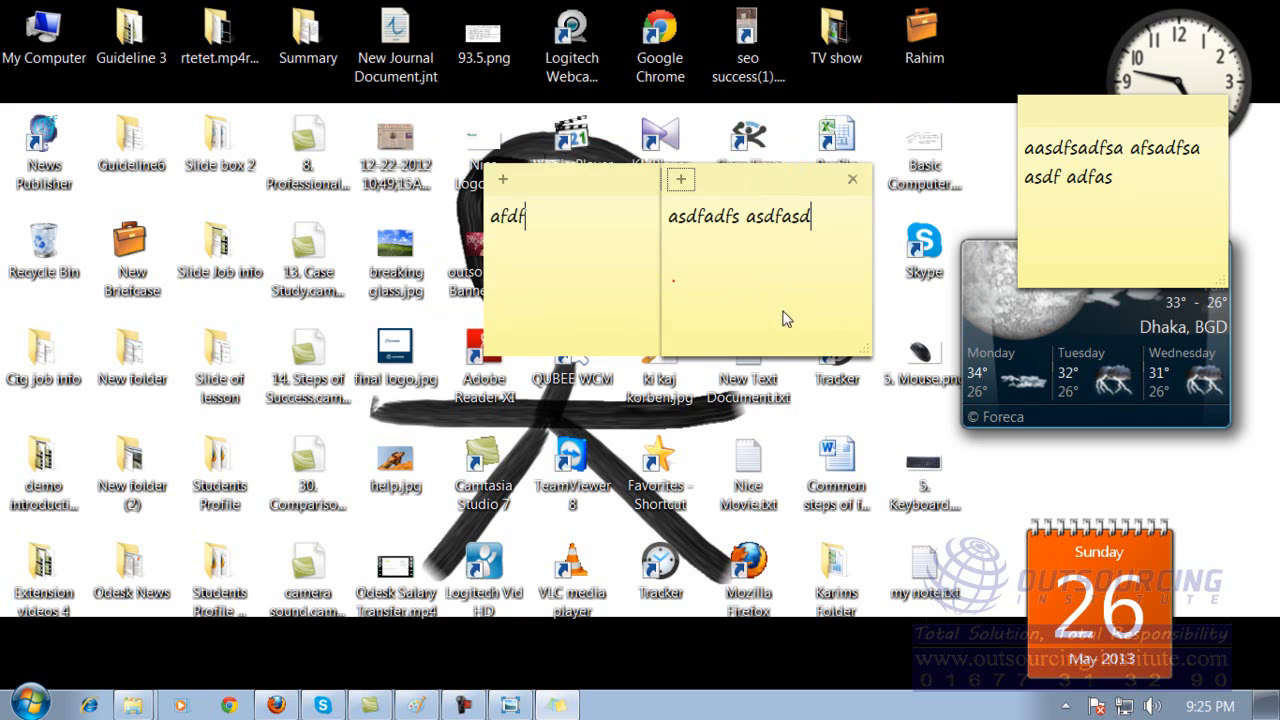
left_click(835, 182)
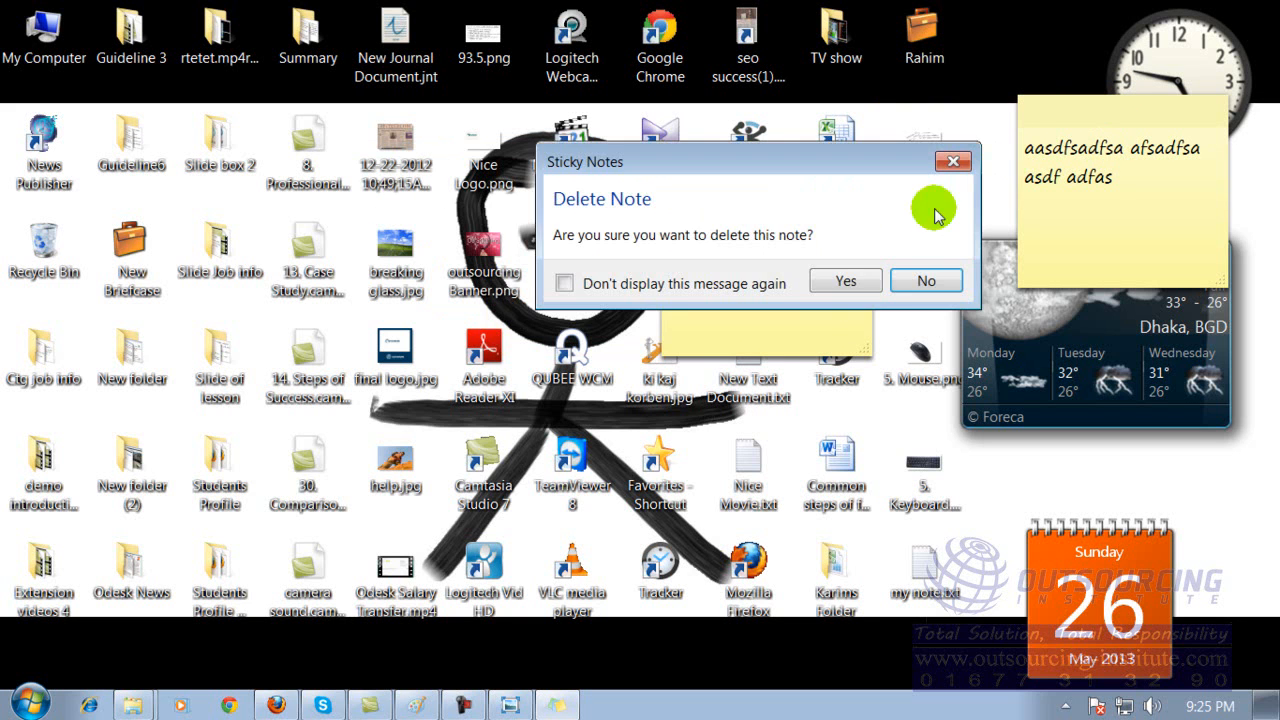
left_click(846, 281)
left_click(1209, 111)
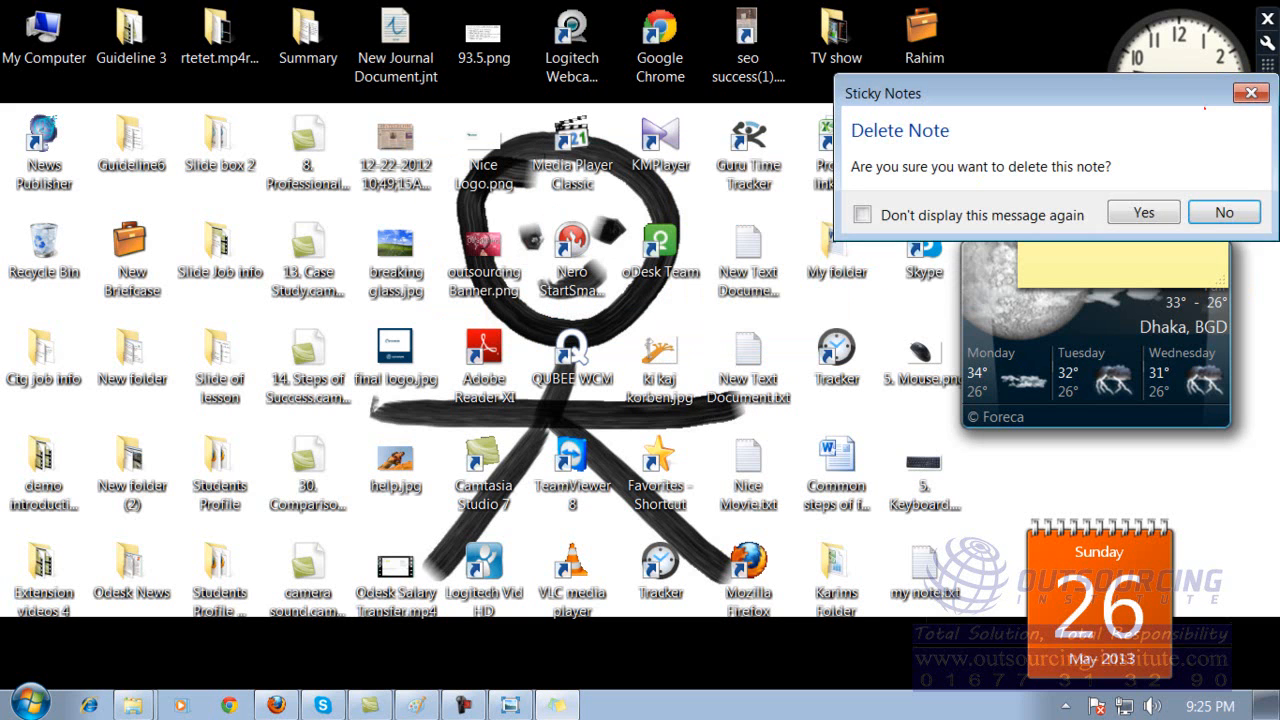
left_click(1123, 213)
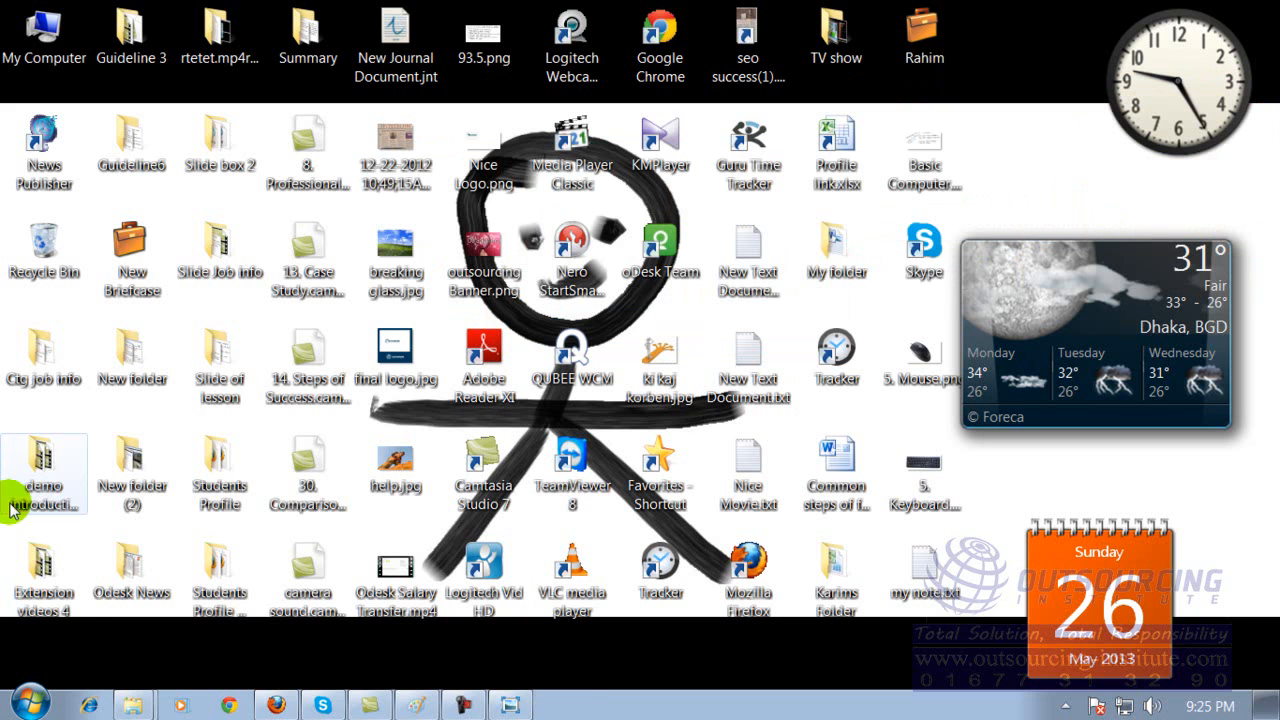
Open WordPad from the Accessories group of installed programs.
left_click(30, 703)
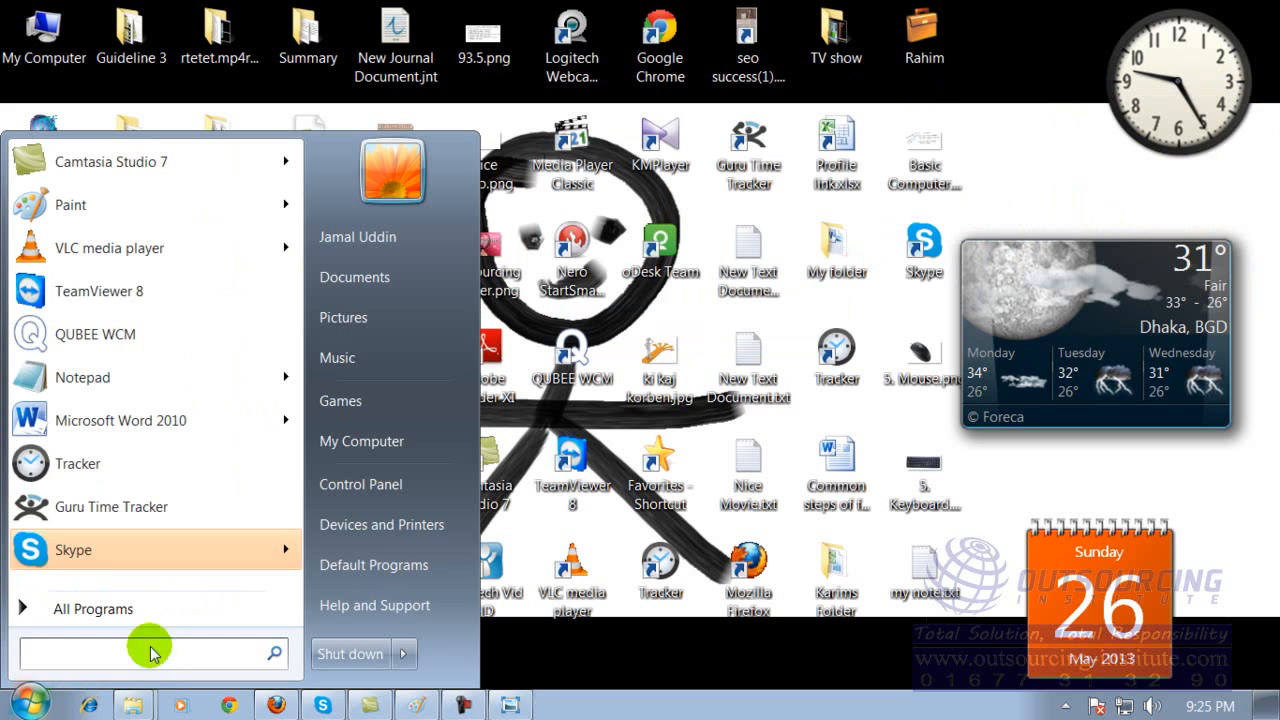
left_click(105, 608)
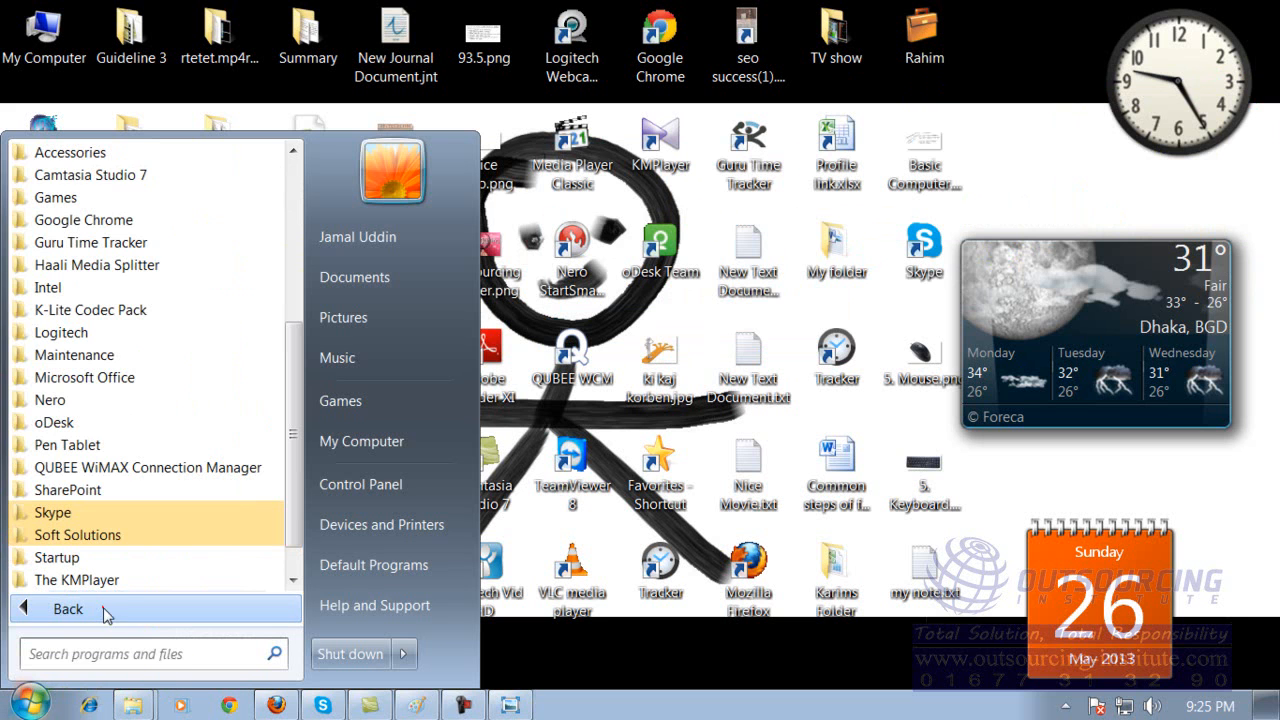
left_click(131, 155)
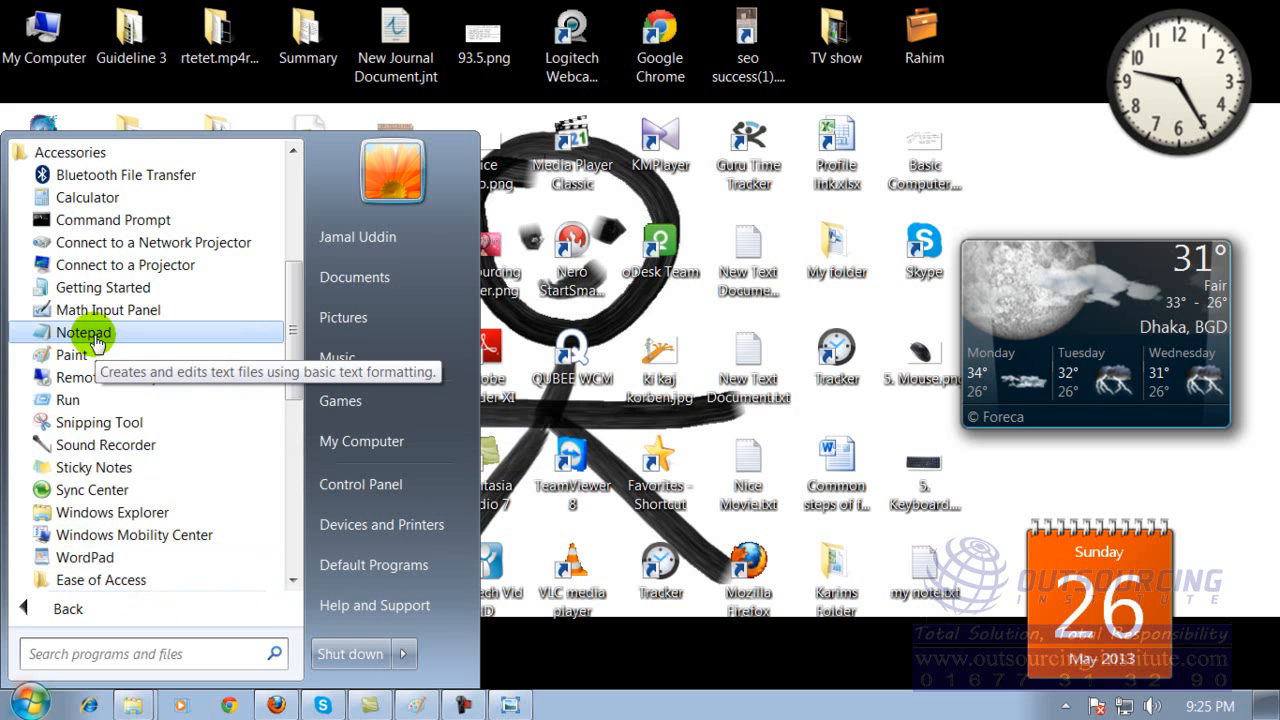
left_click(84, 557)
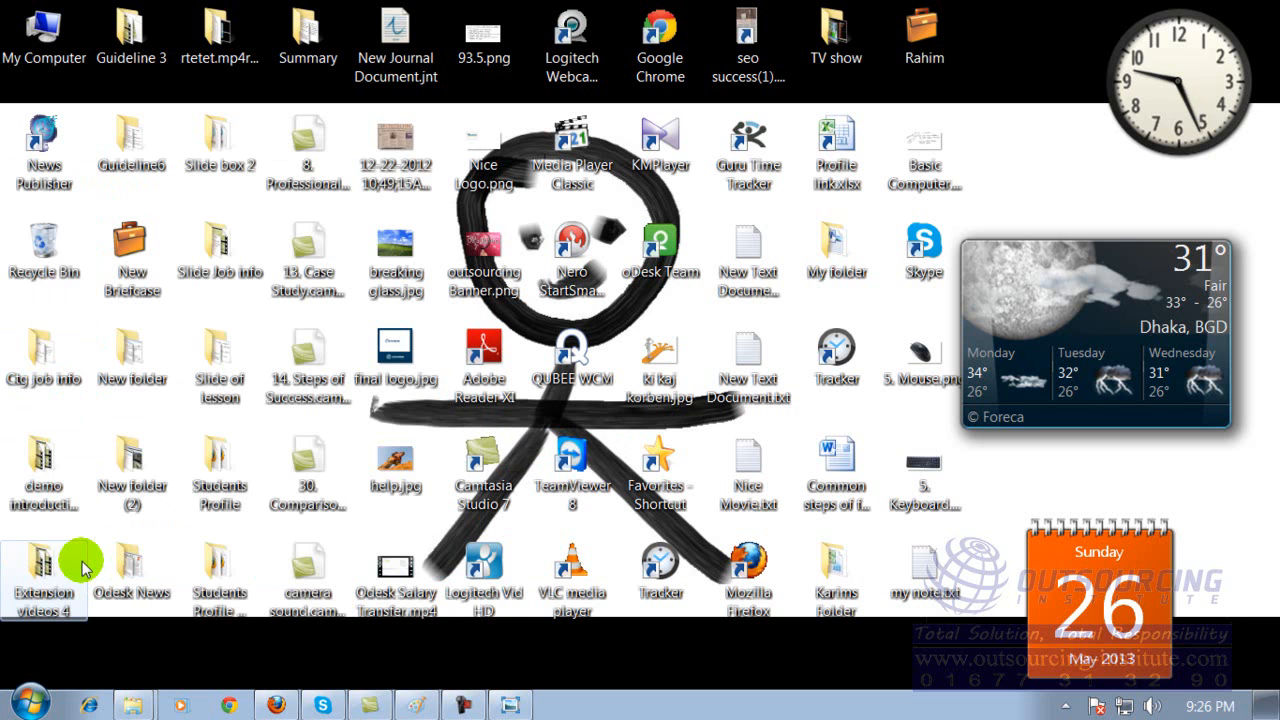
left_click(35, 707)
left_click(55, 610)
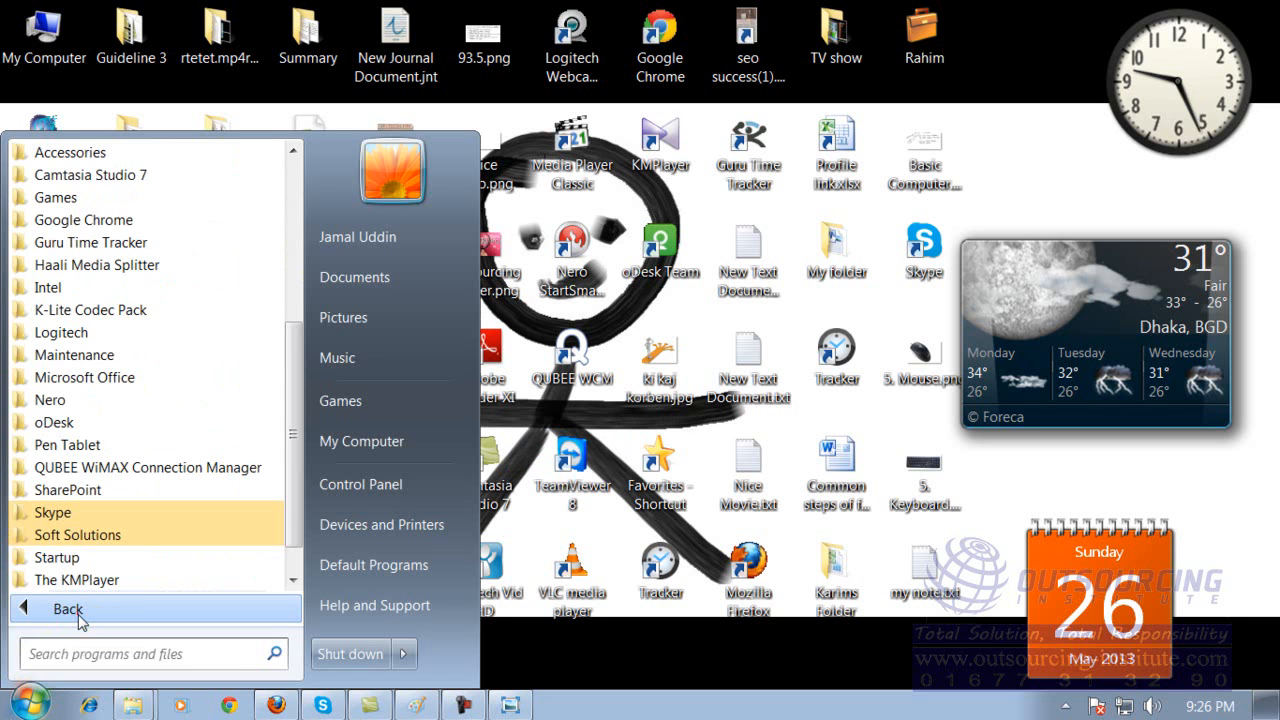
left_click(92, 150)
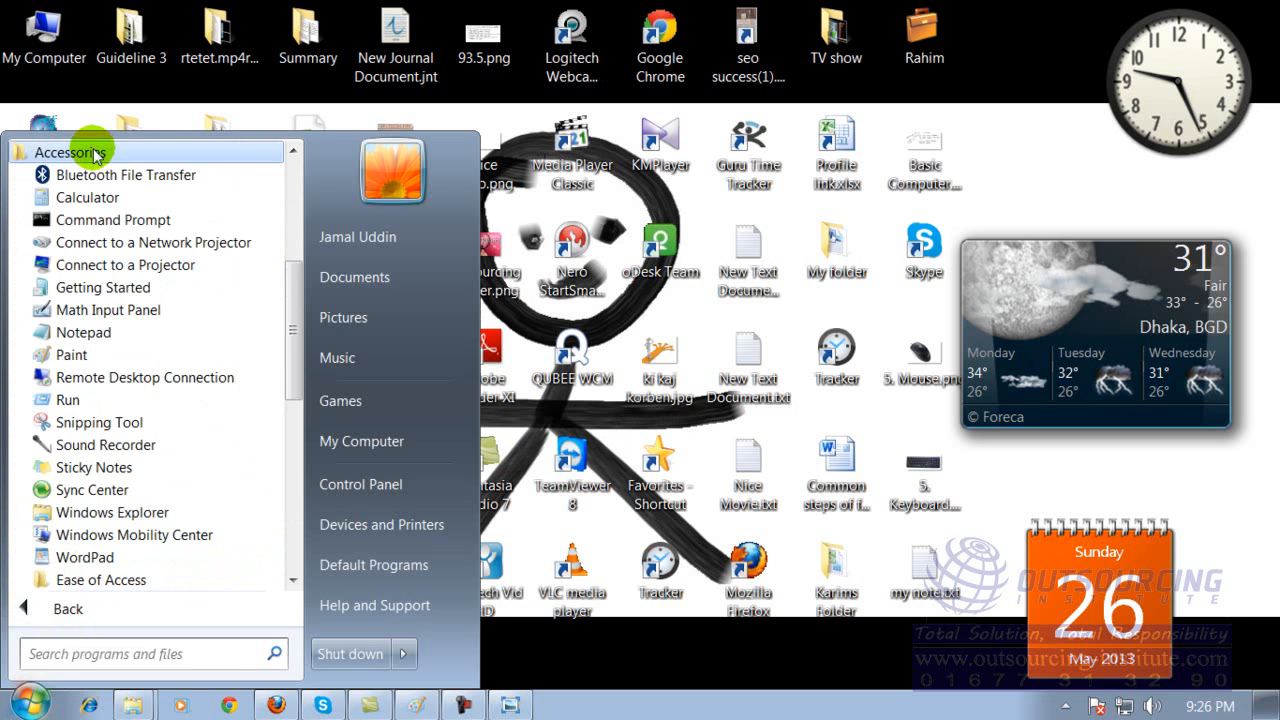
left_click(90, 567)
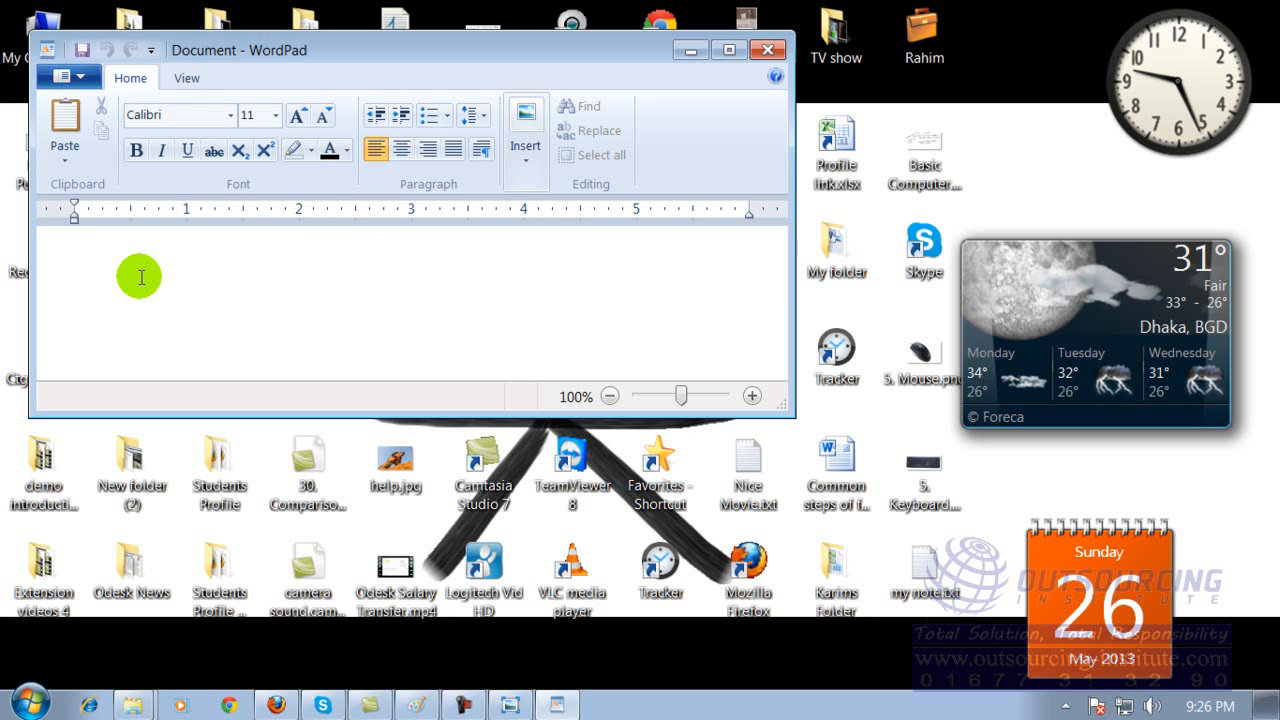
Write "sdfsdfgsdgsdfdg eretet" in the document and set its font to Blackadder ITC.
type("sdfsdfgsdgsdfdg eretet")
left_click_drag(258, 260, 64, 255)
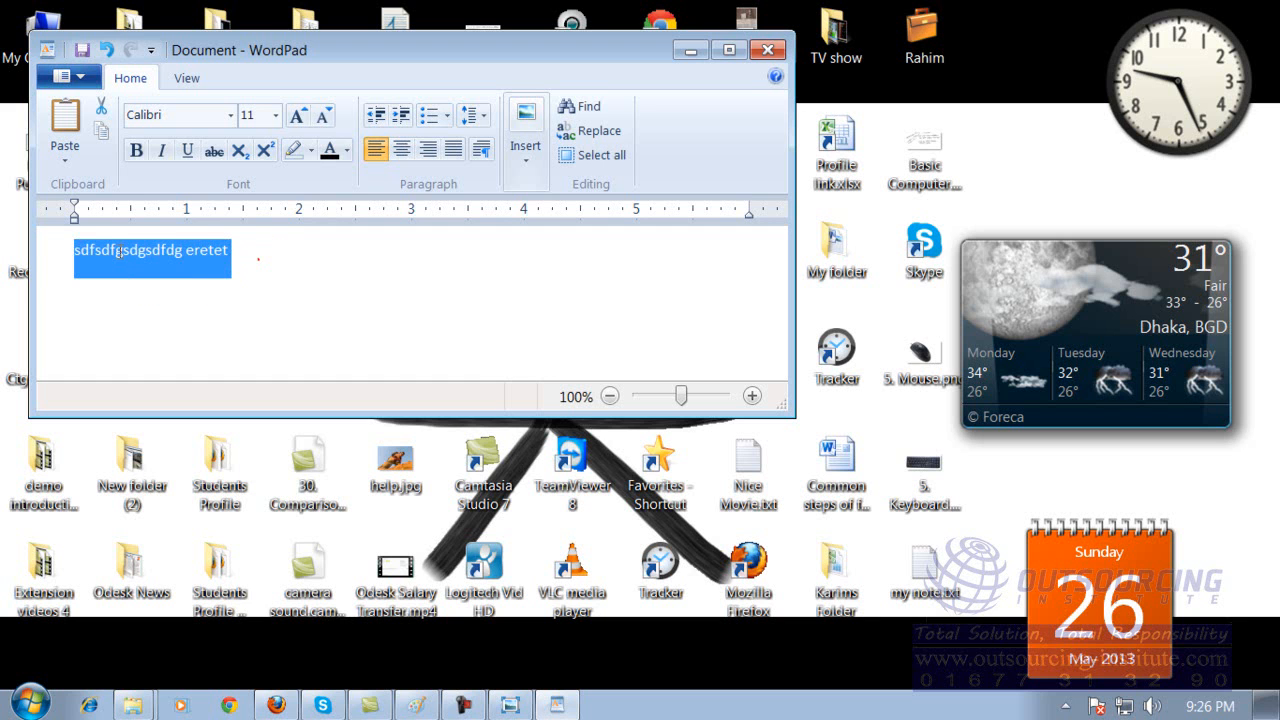
left_click(230, 115)
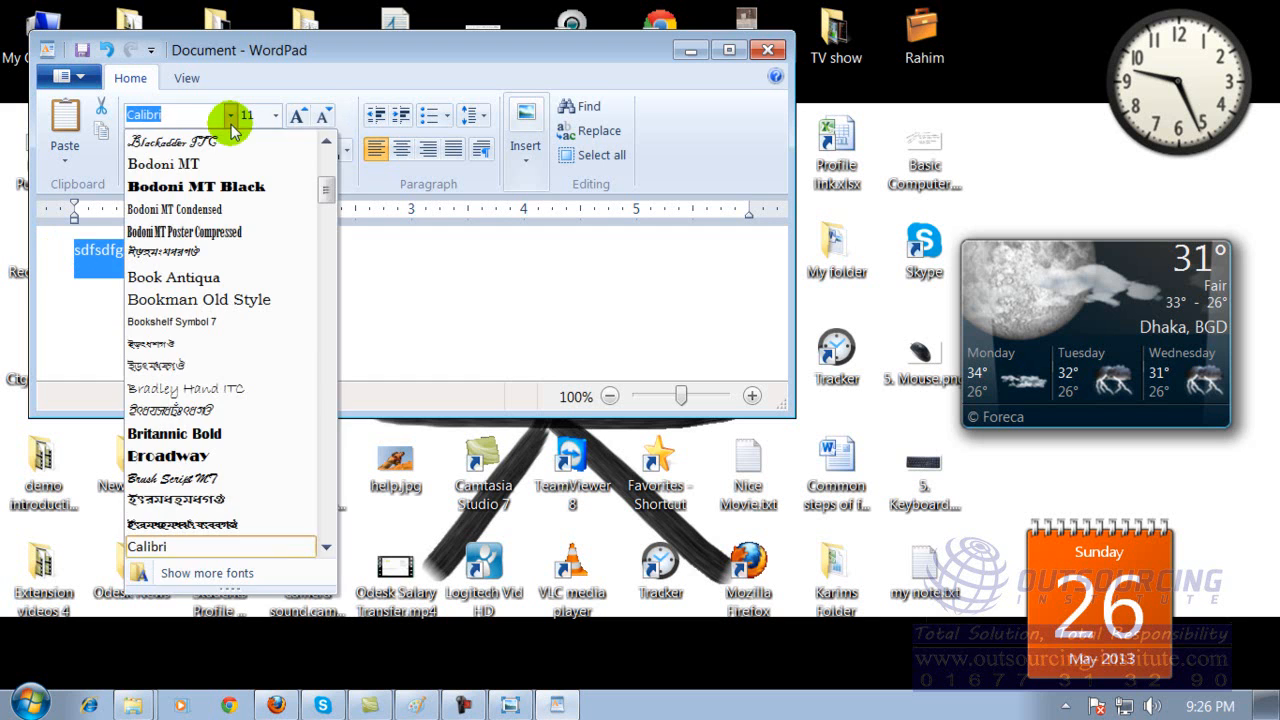
left_click(230, 146)
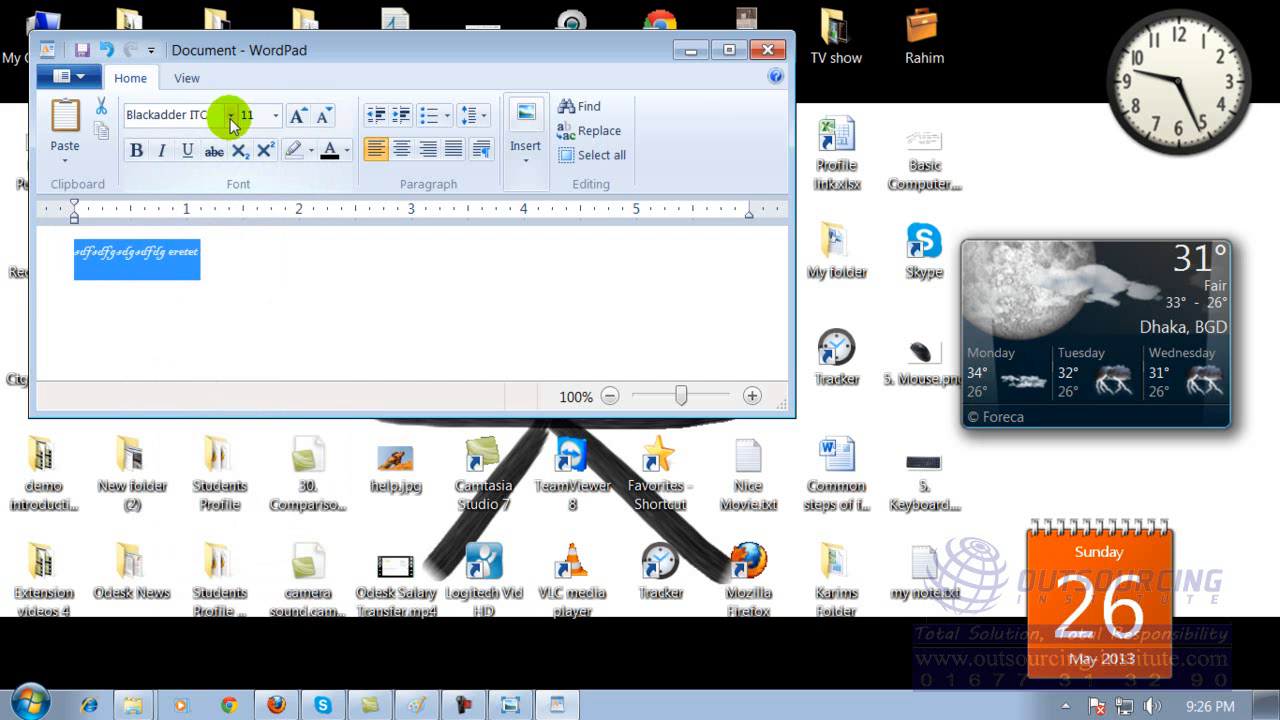
Set the text's font size to 20, and grow and shrink it in stages to end at 36.
left_click(276, 116)
left_click(252, 288)
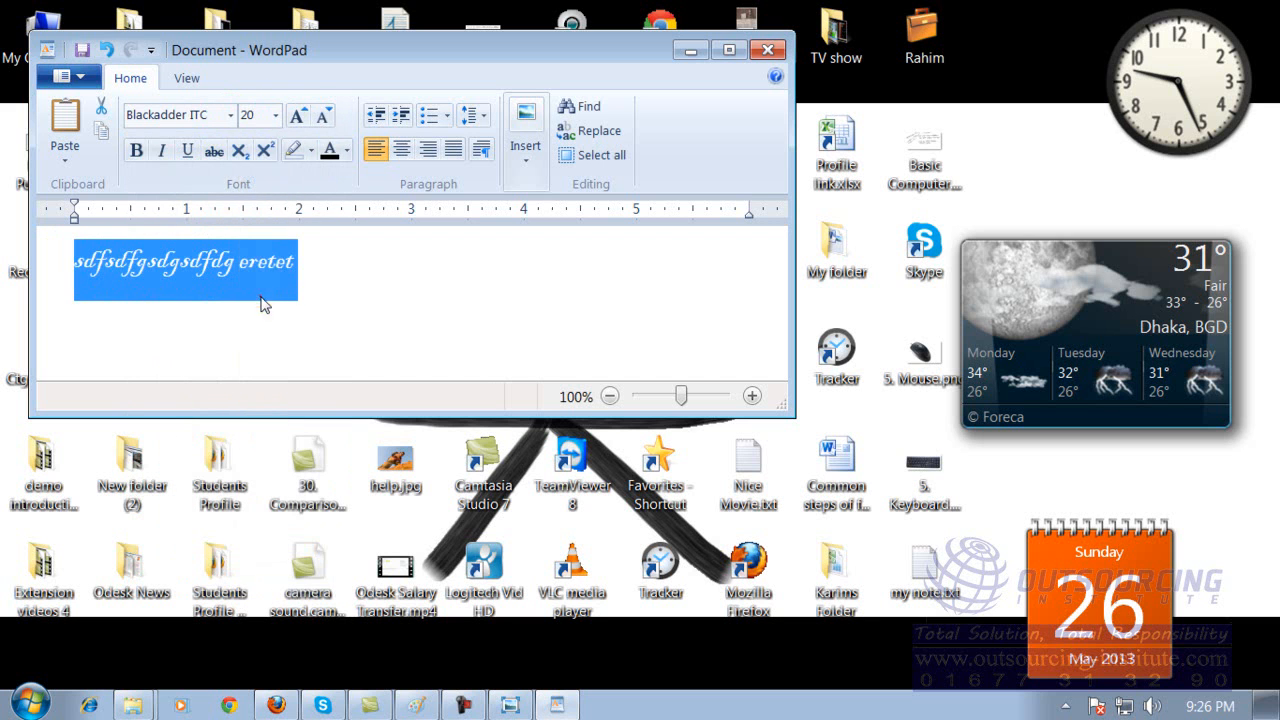
left_click(276, 116)
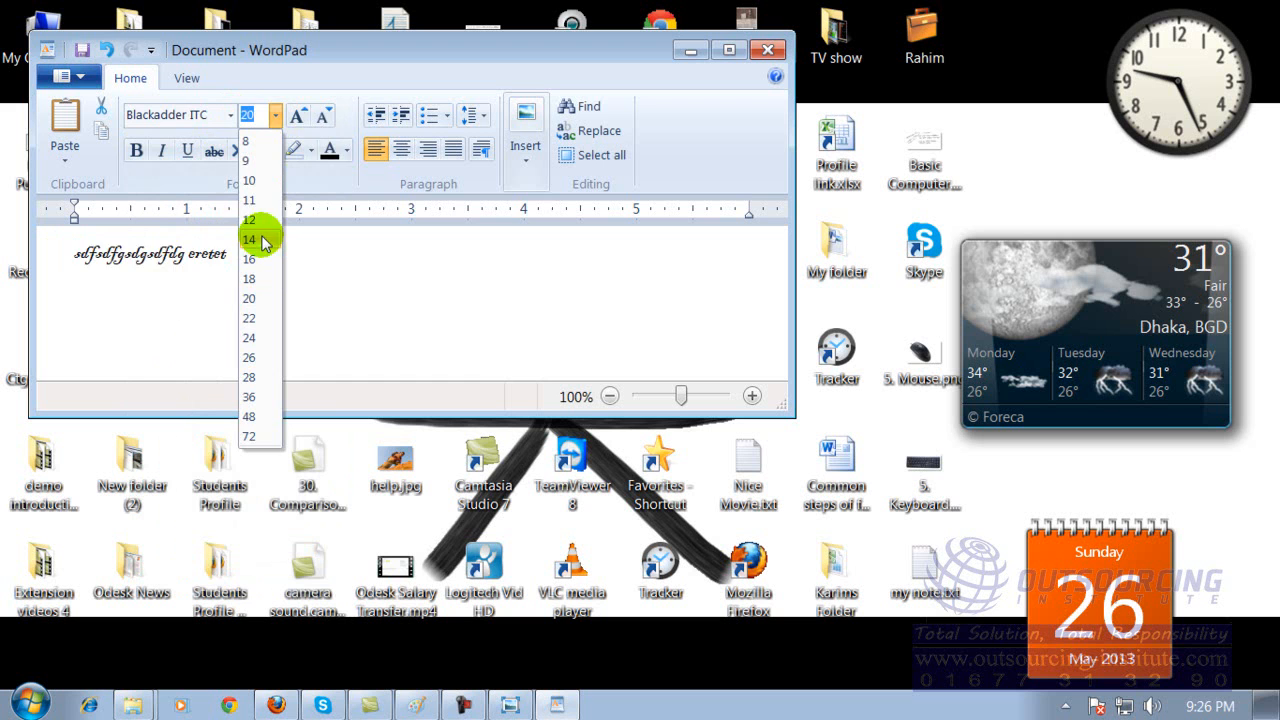
left_click(252, 290)
left_click(299, 114)
left_click(299, 114)
left_click(299, 114)
left_click(299, 114)
left_click(318, 114)
left_click(318, 114)
left_click(318, 114)
left_click(299, 115)
left_click(299, 115)
left_click(299, 115)
left_click(299, 115)
left_click(299, 115)
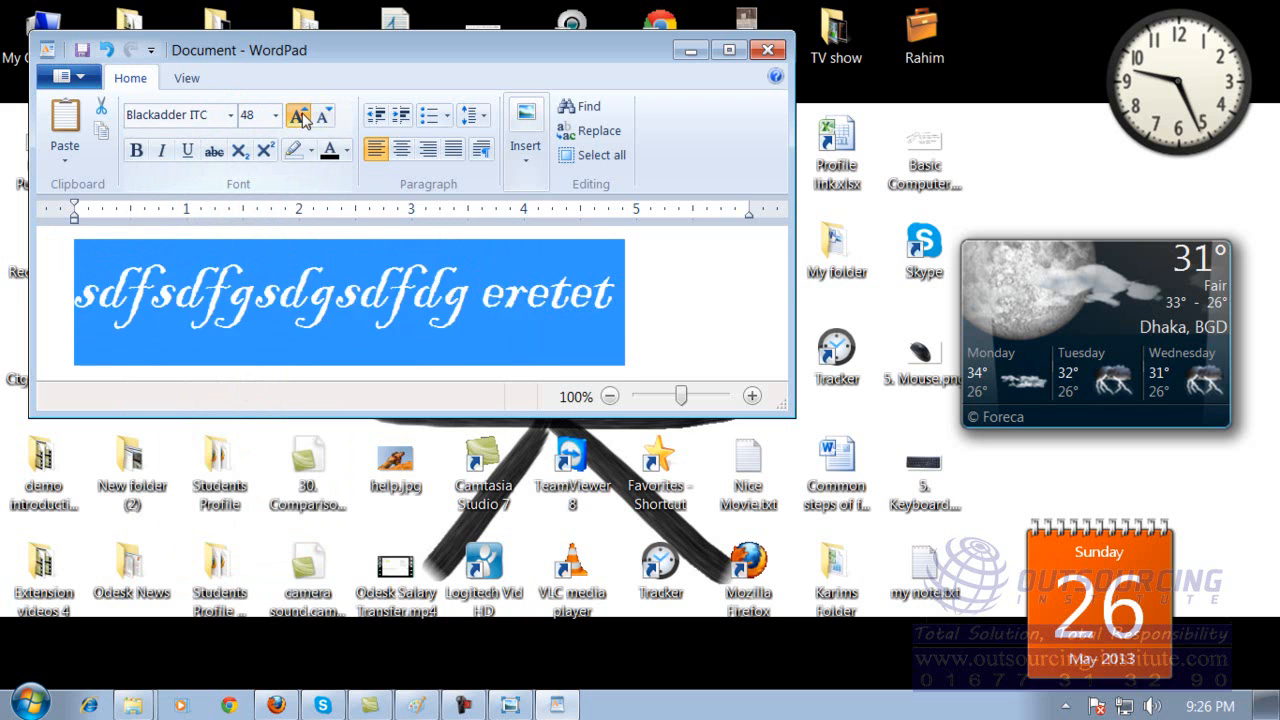
left_click(299, 115)
left_click(322, 116)
left_click(322, 116)
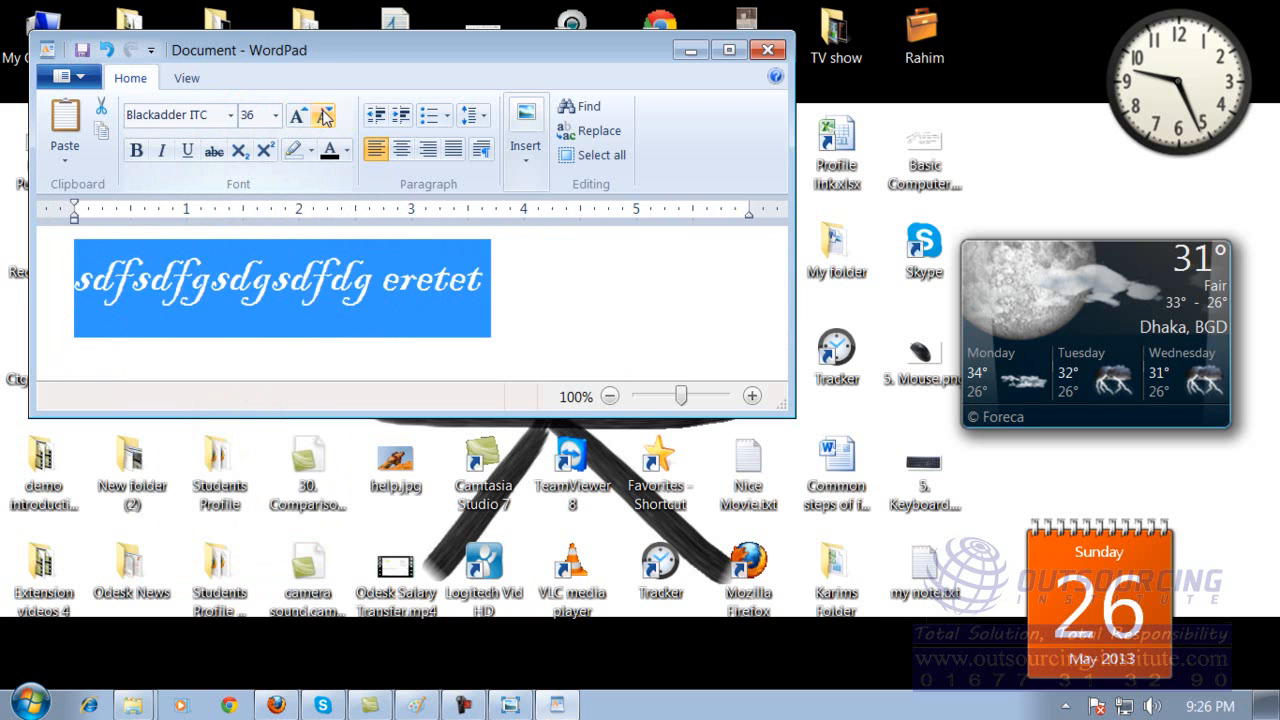
Colour the text red, change it to gold, and make it bold and italic.
left_click(348, 150)
left_click(357, 206)
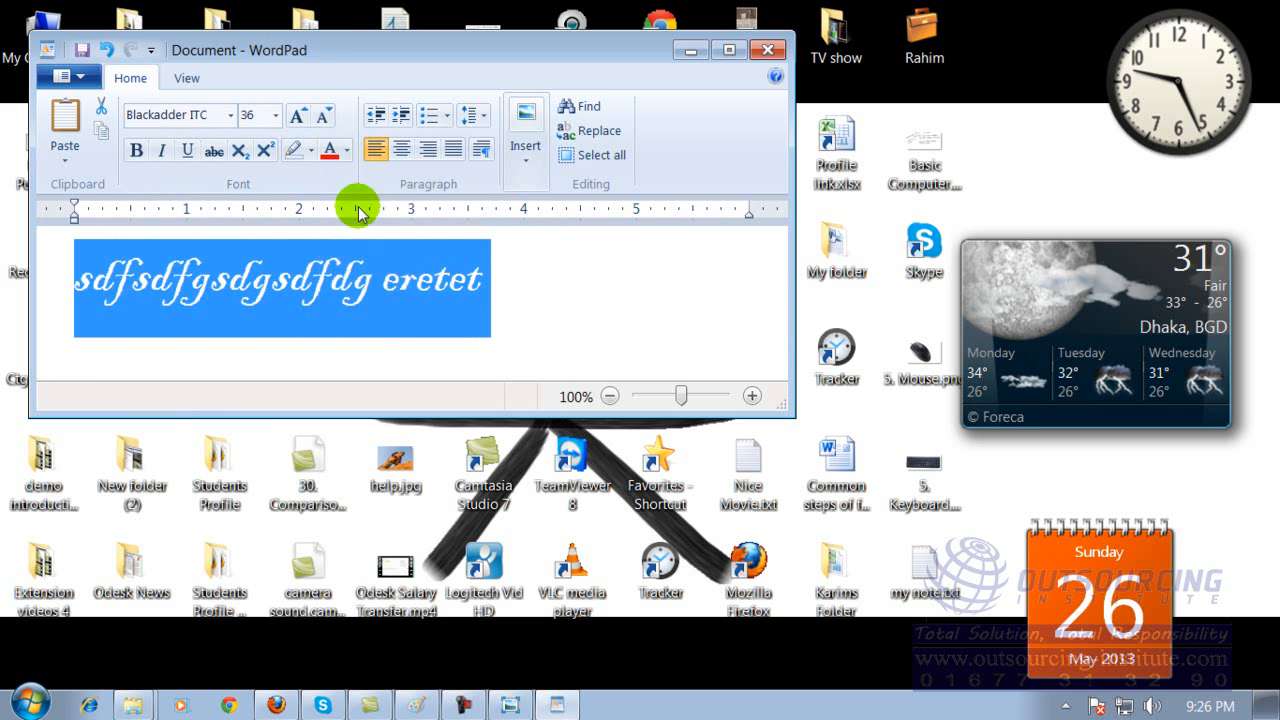
left_click(348, 150)
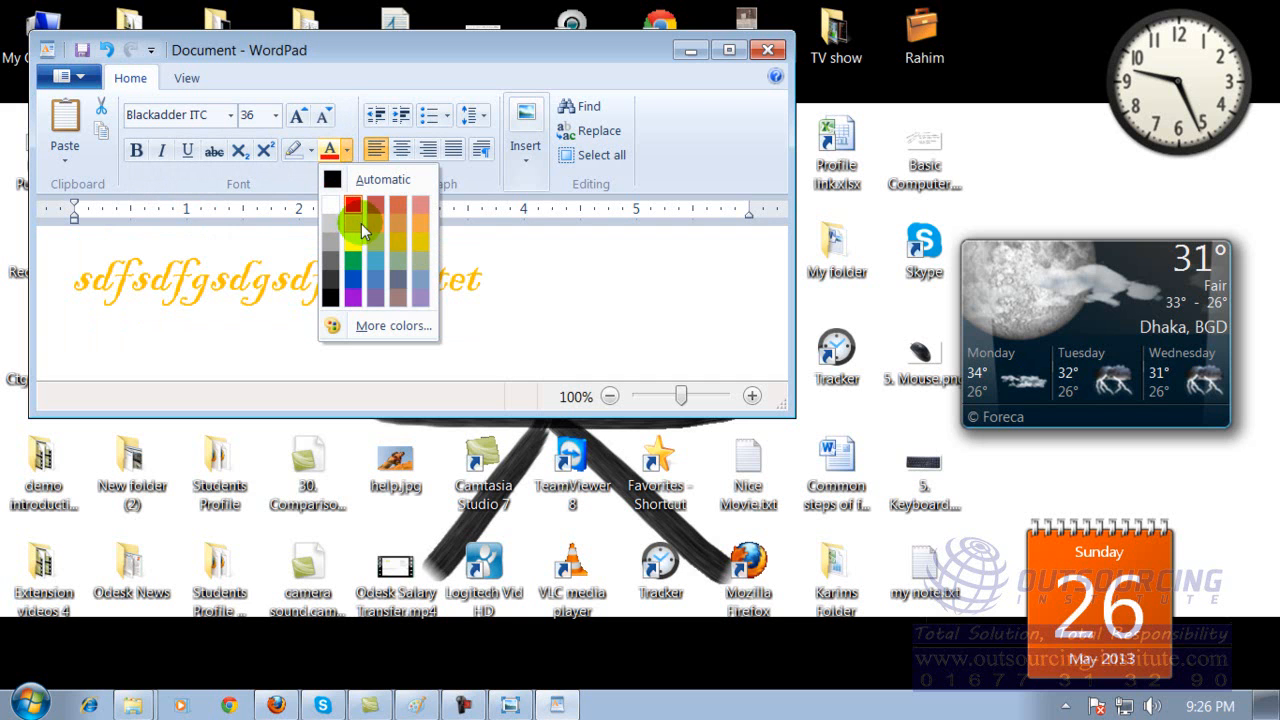
left_click(396, 241)
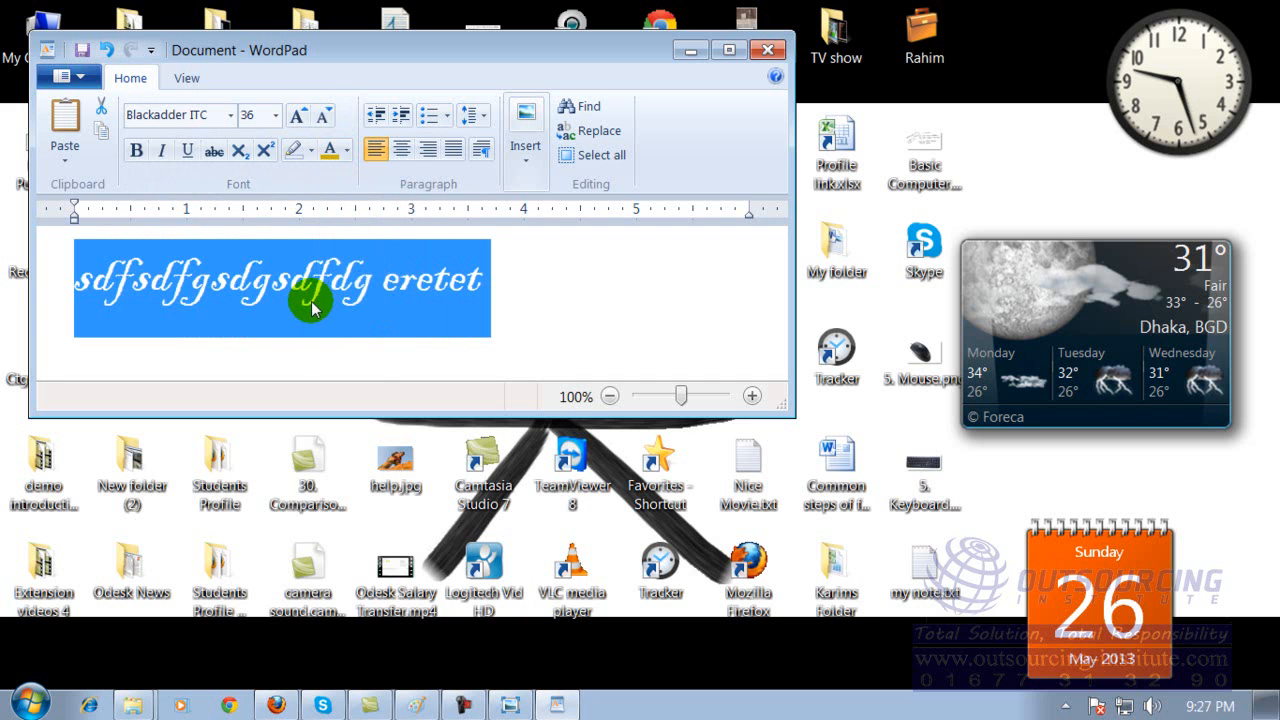
left_click(136, 150)
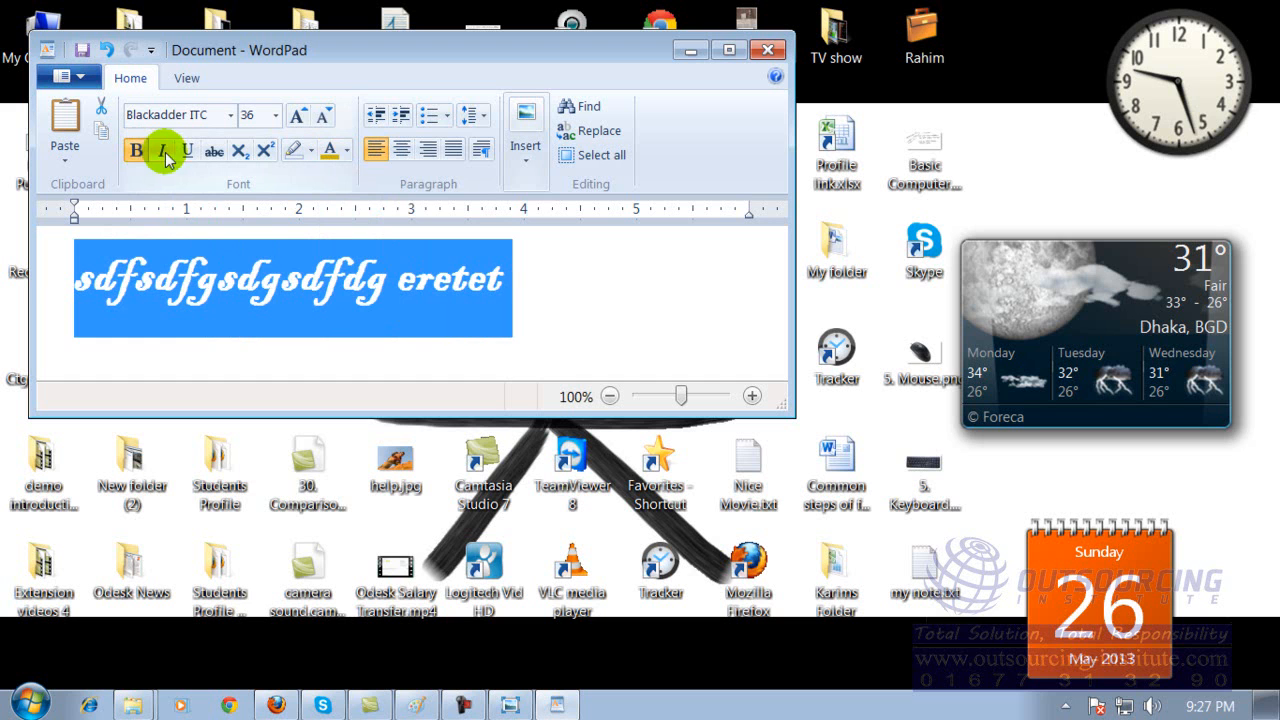
left_click(163, 151)
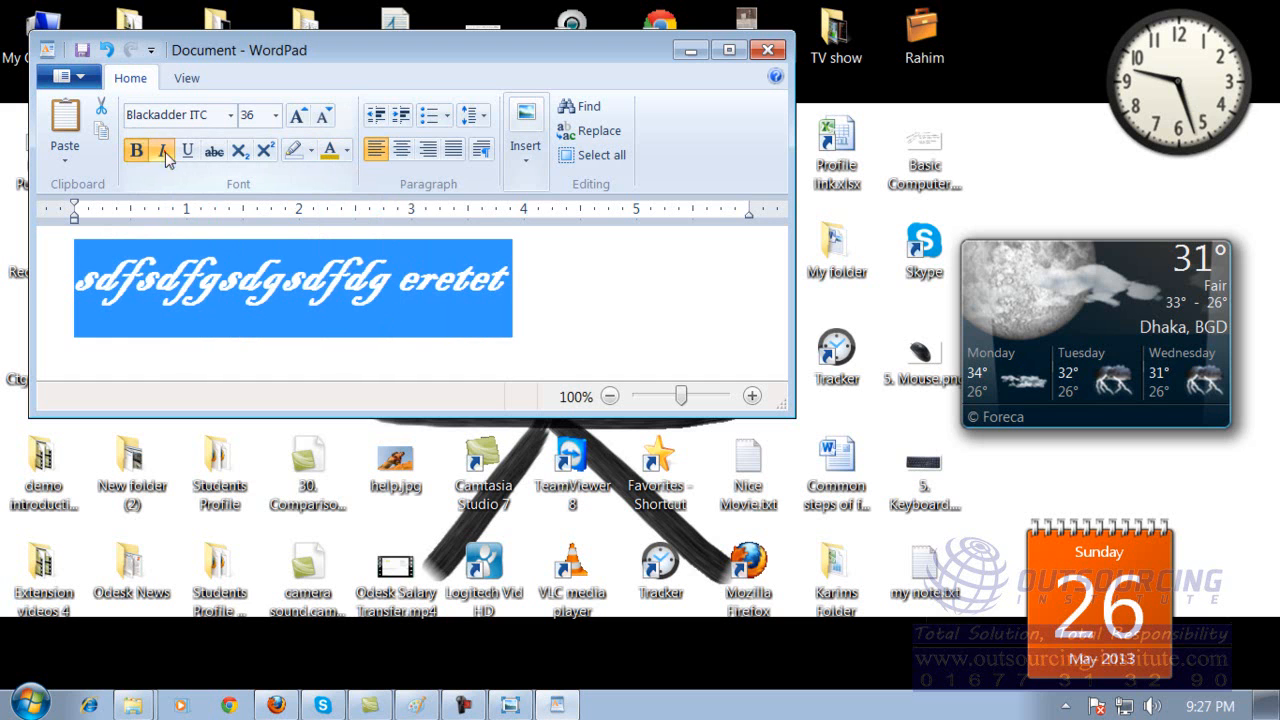
Replace the selected text with the current date in the 5/26/2013 format, and close WordPad without saving.
left_click(526, 155)
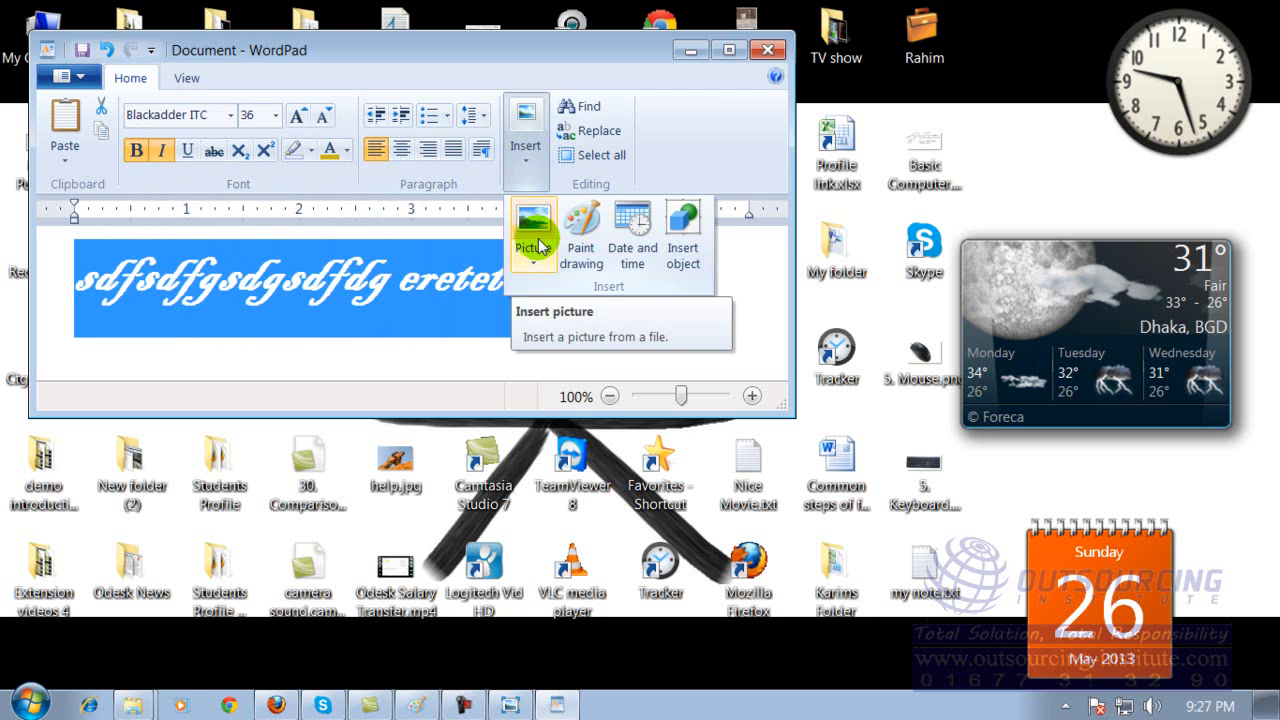
left_click(632, 238)
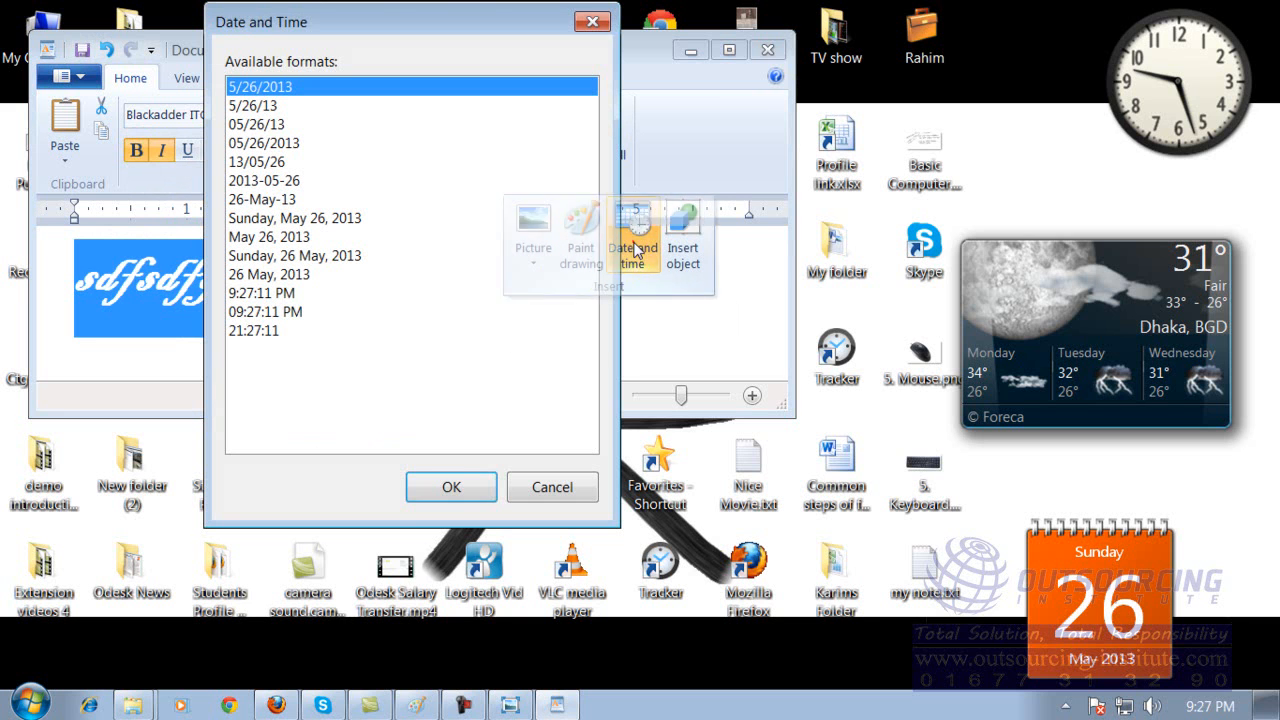
double_click(251, 86)
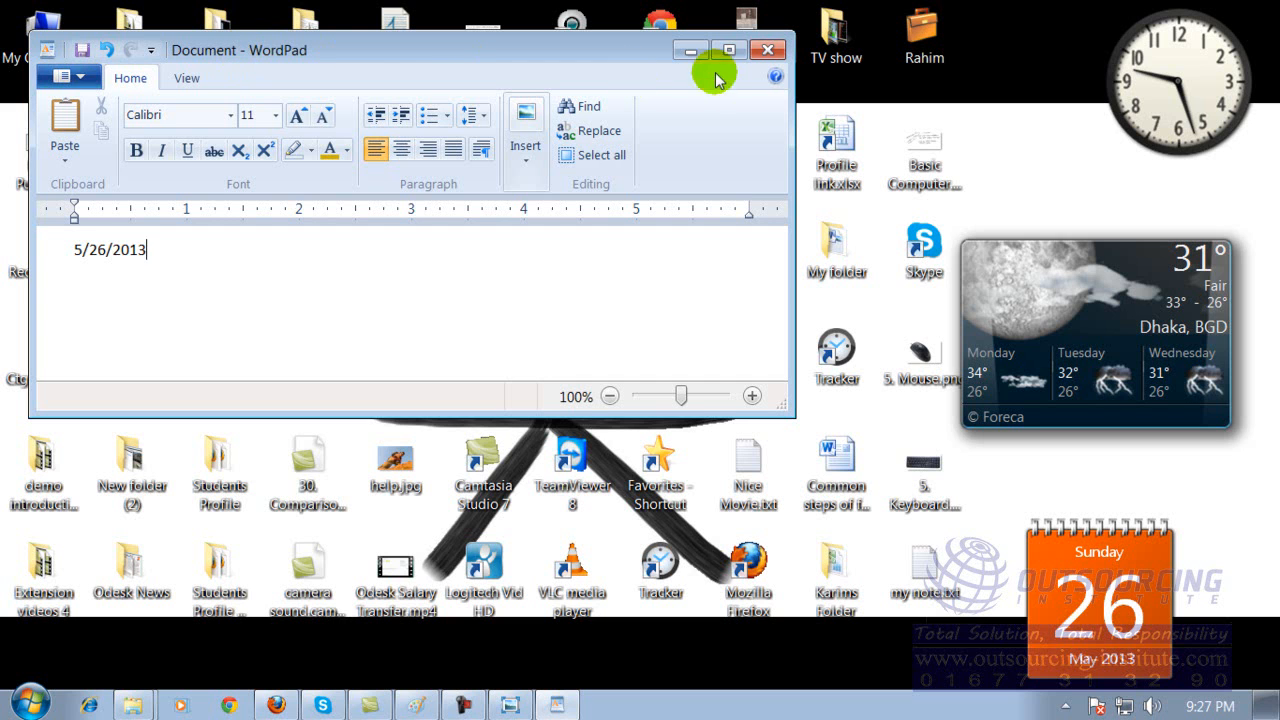
left_click(769, 50)
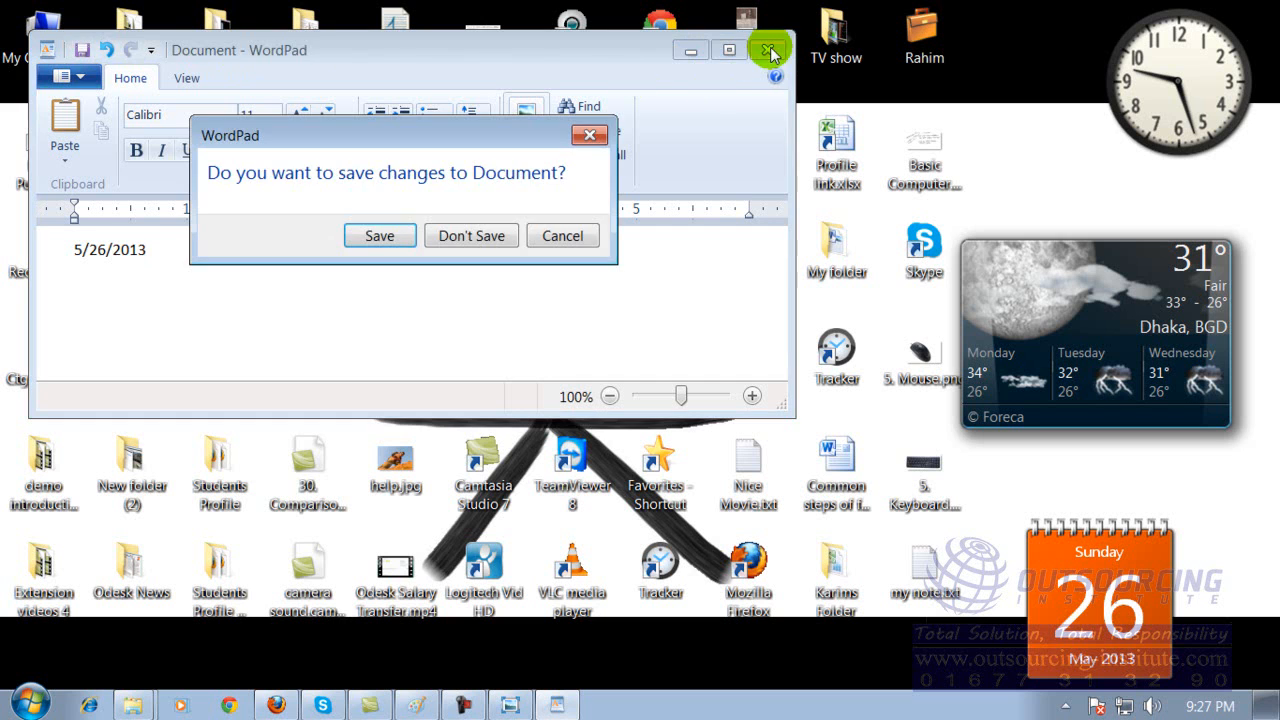
left_click(490, 238)
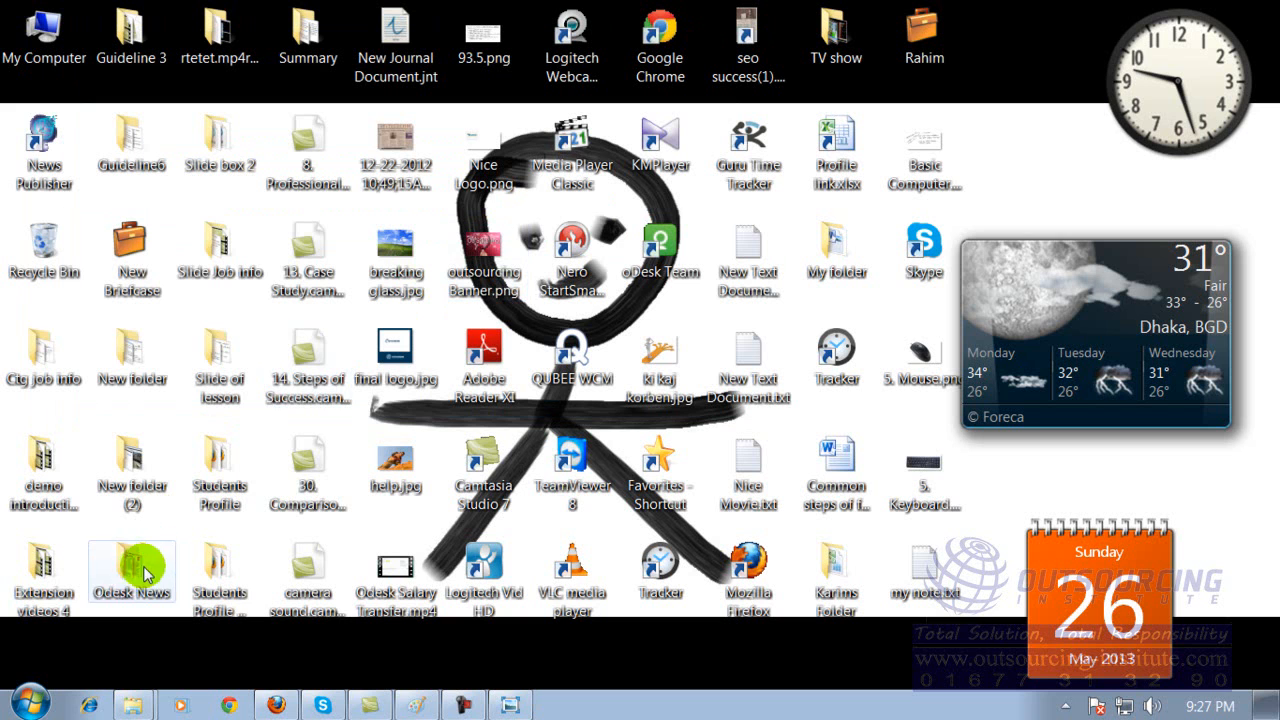
Look through the Accessories folder and the remaining program folders in the list of all installed programs.
left_click(33, 706)
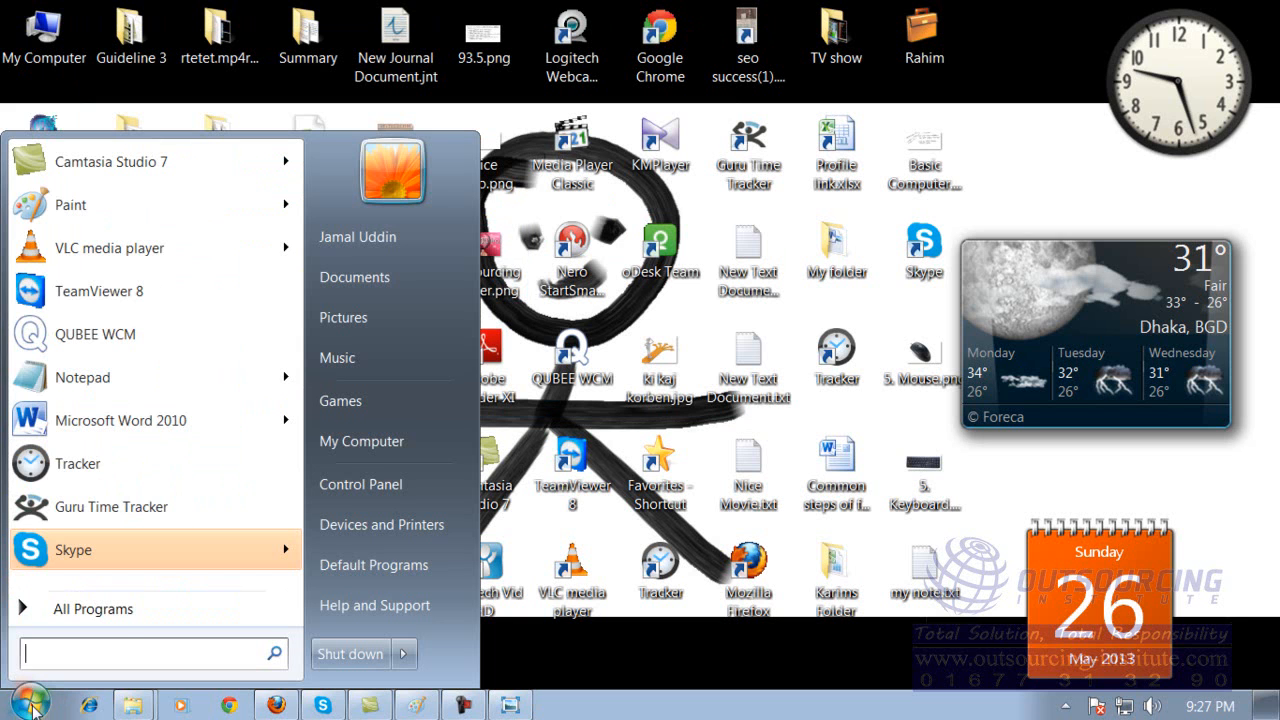
left_click(117, 607)
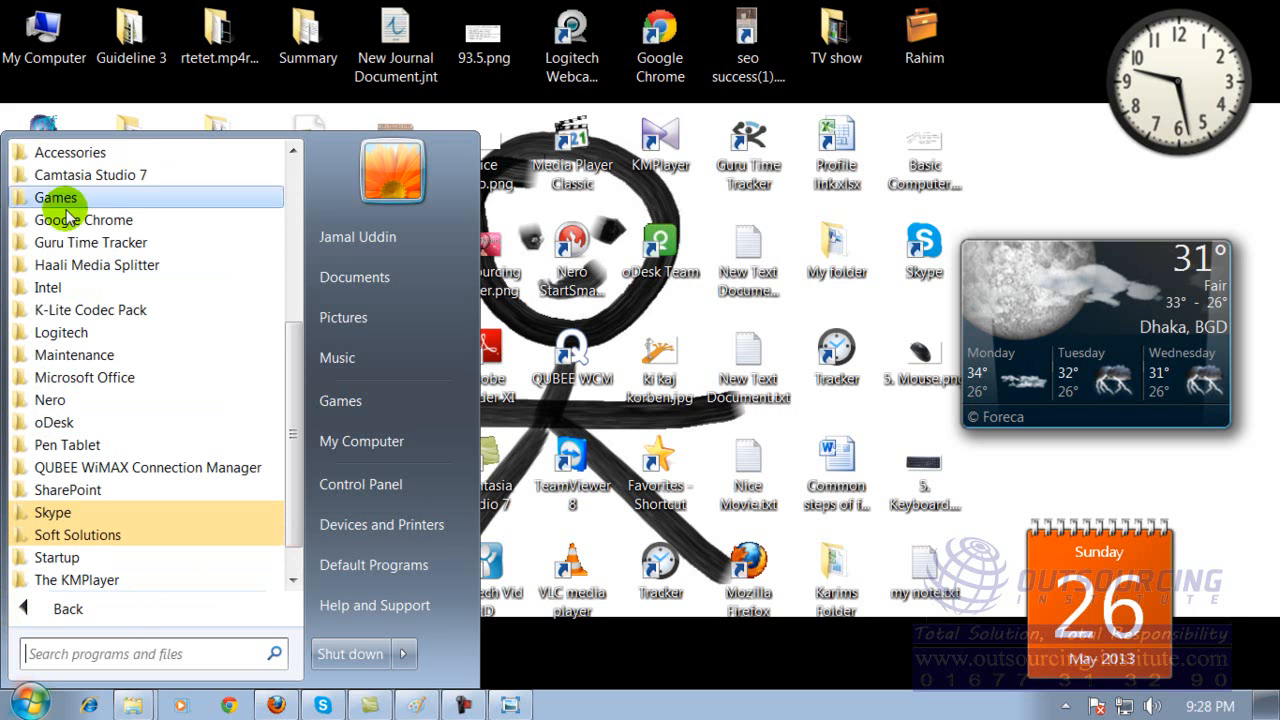
left_click(70, 155)
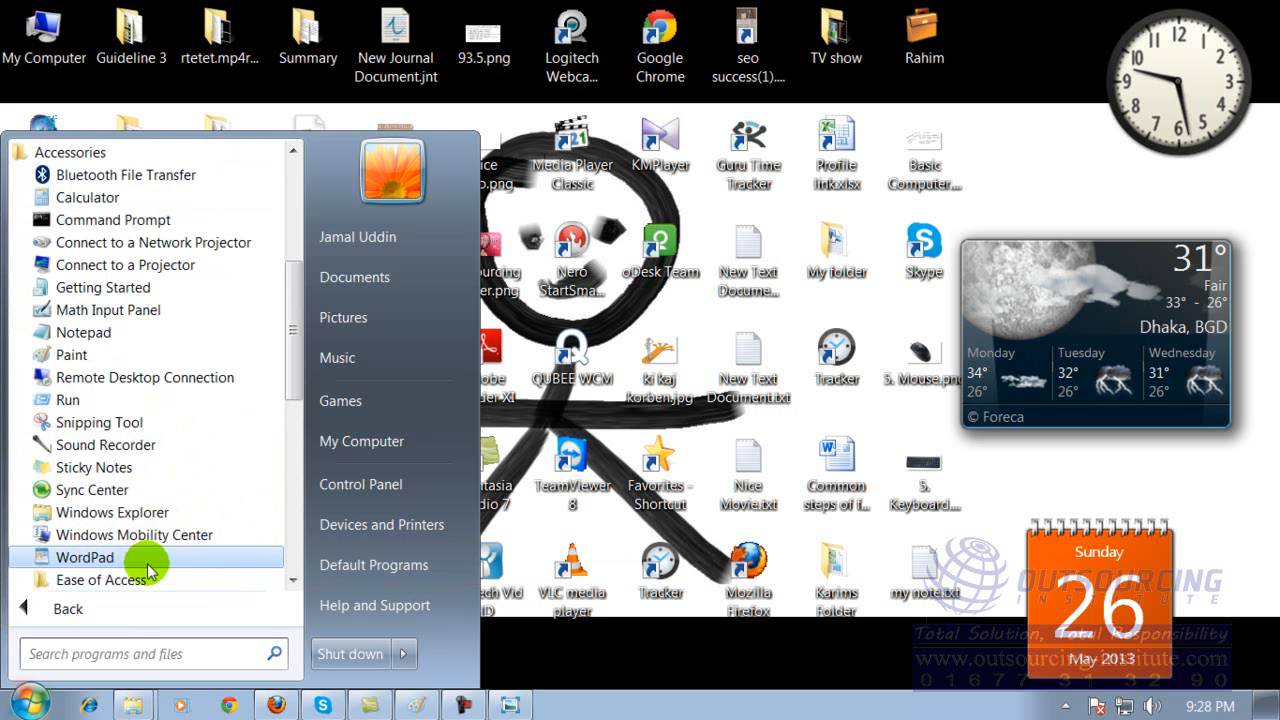
left_click_drag(287, 354, 303, 410)
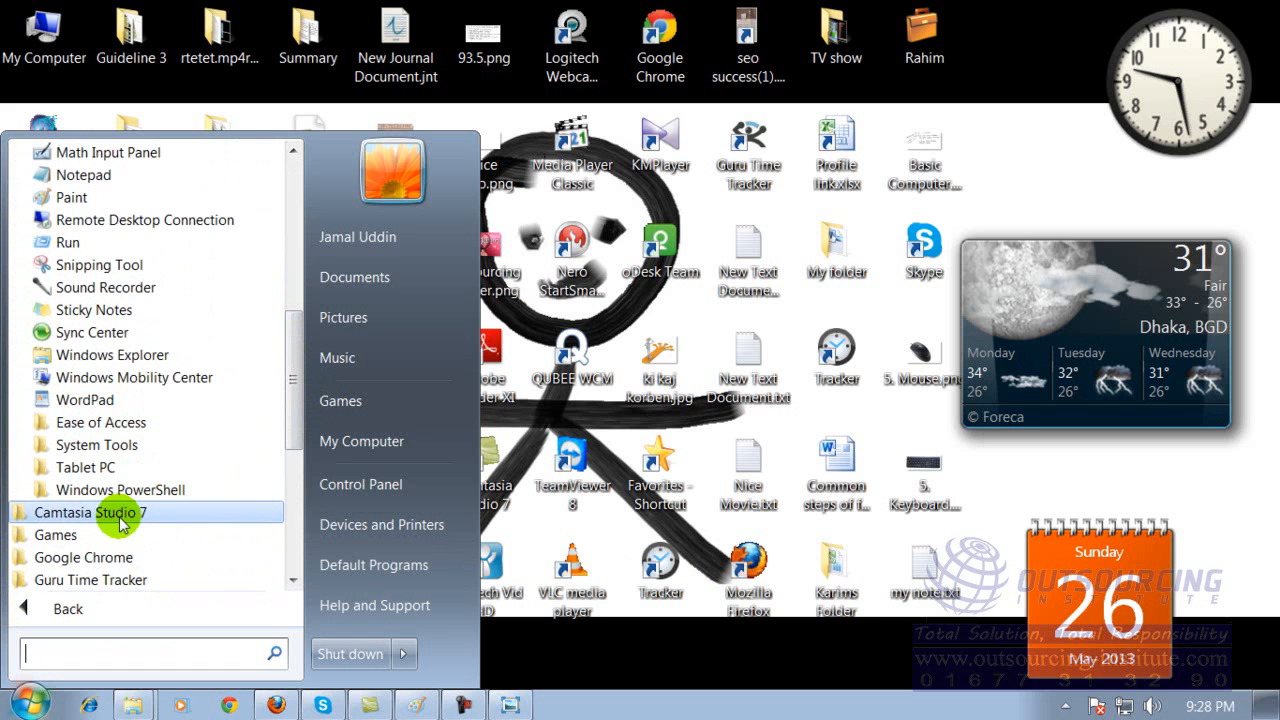
left_click_drag(290, 406, 291, 424)
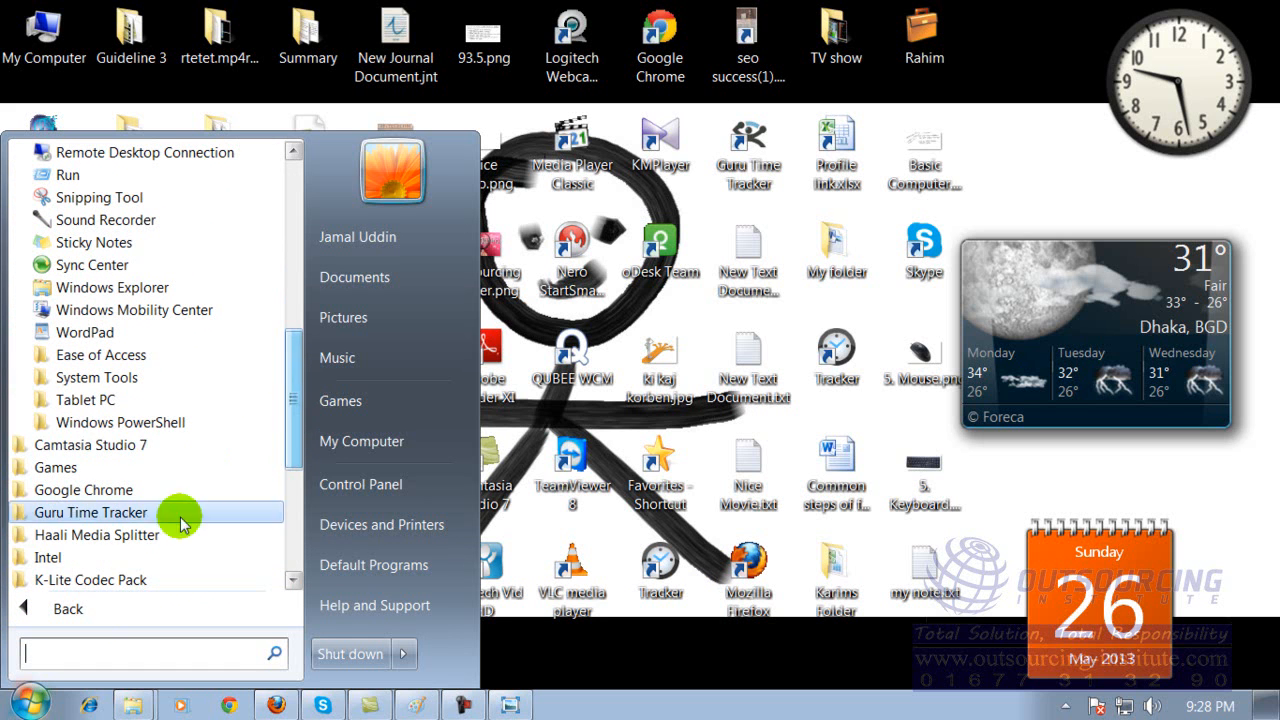
scroll(279, 433, "down", 2)
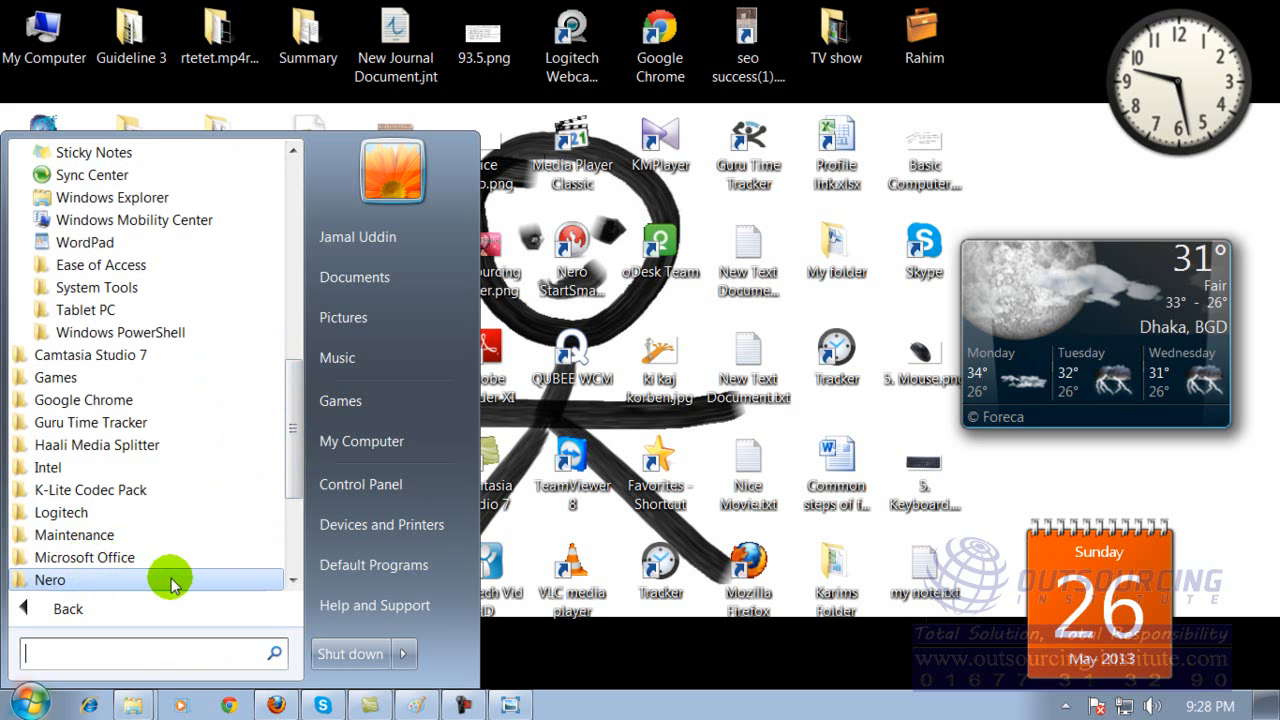
left_click_drag(290, 428, 297, 487)
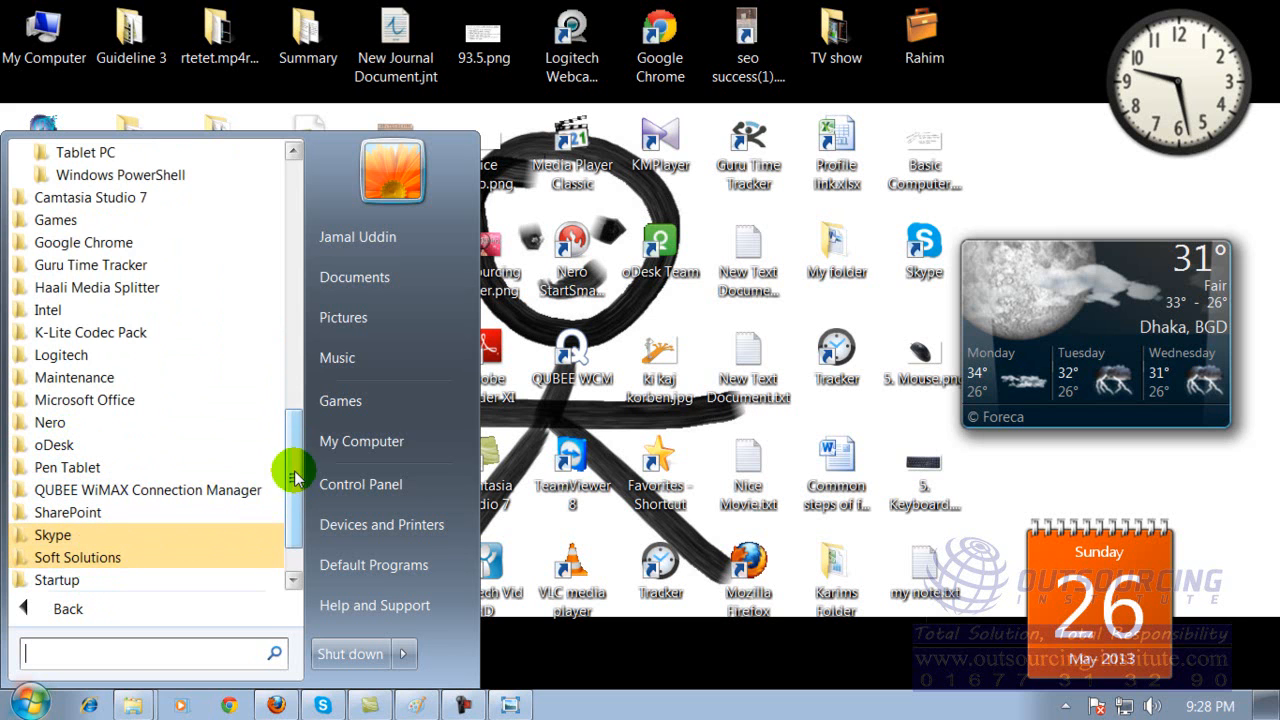
scroll(295, 478, "down", 1)
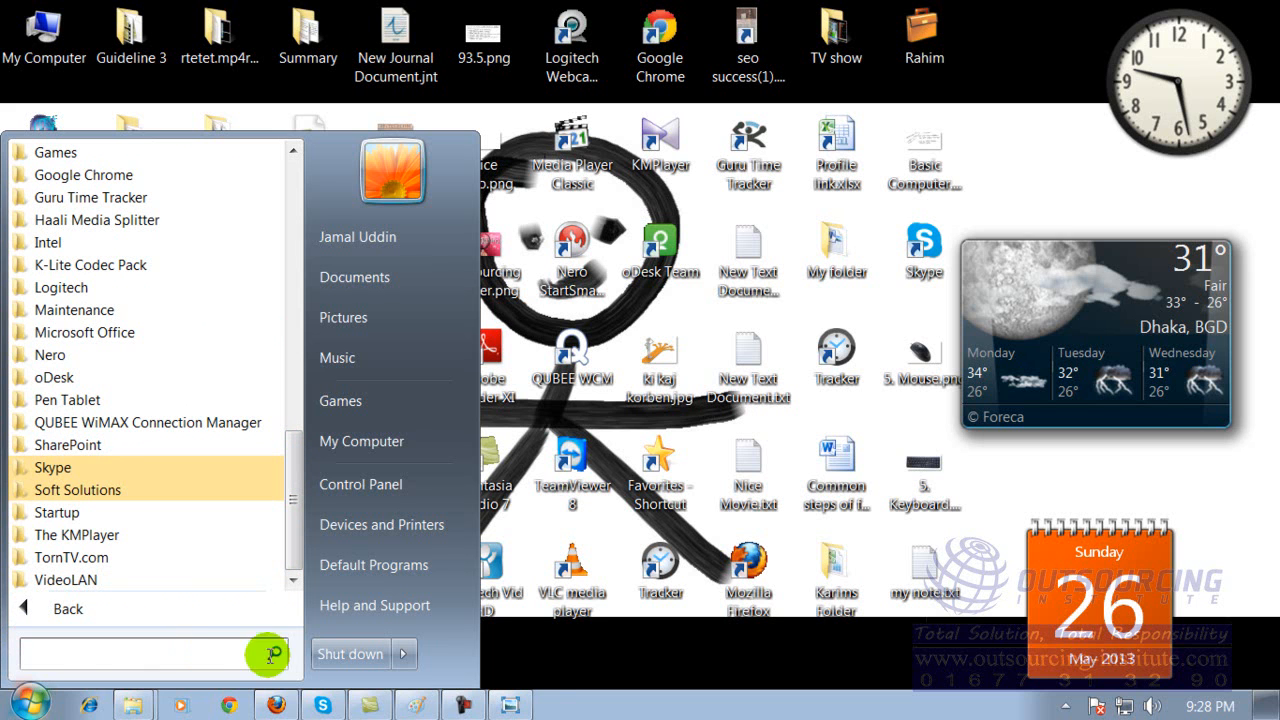
left_click(36, 708)
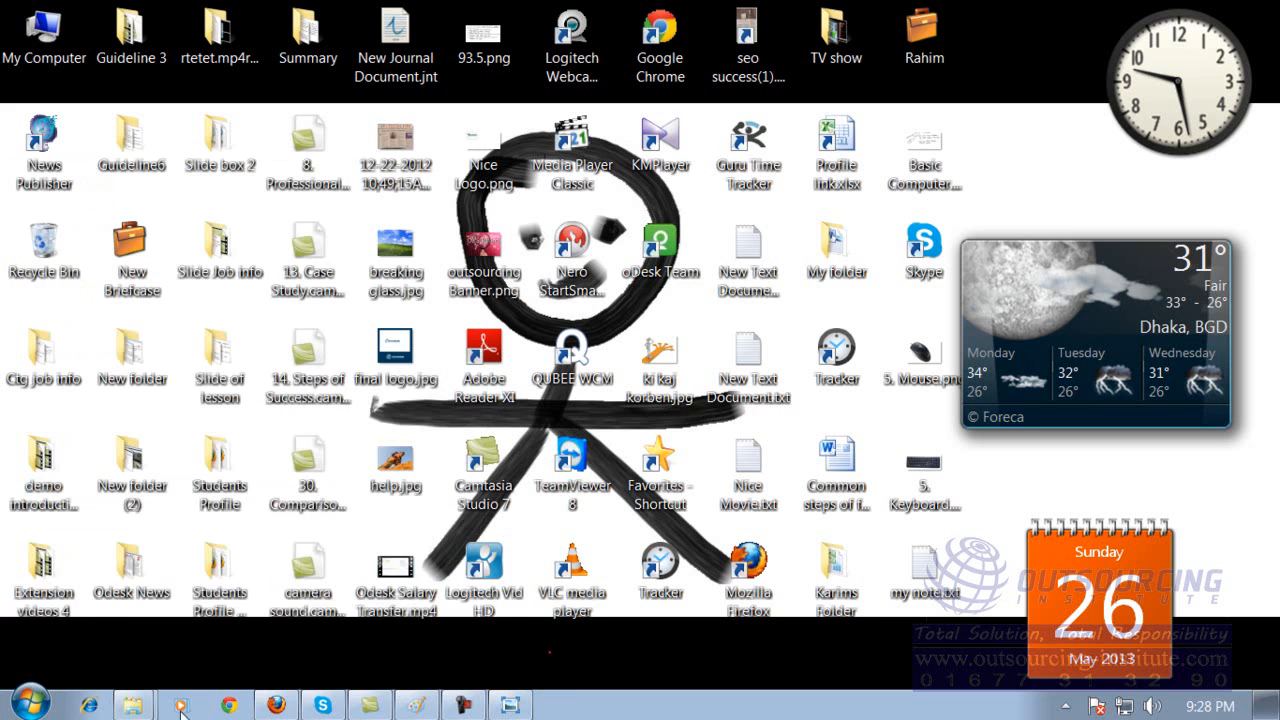
Review the standalone programs at the beginning of the installed programs list, and close the list.
left_click(36, 708)
left_click(86, 607)
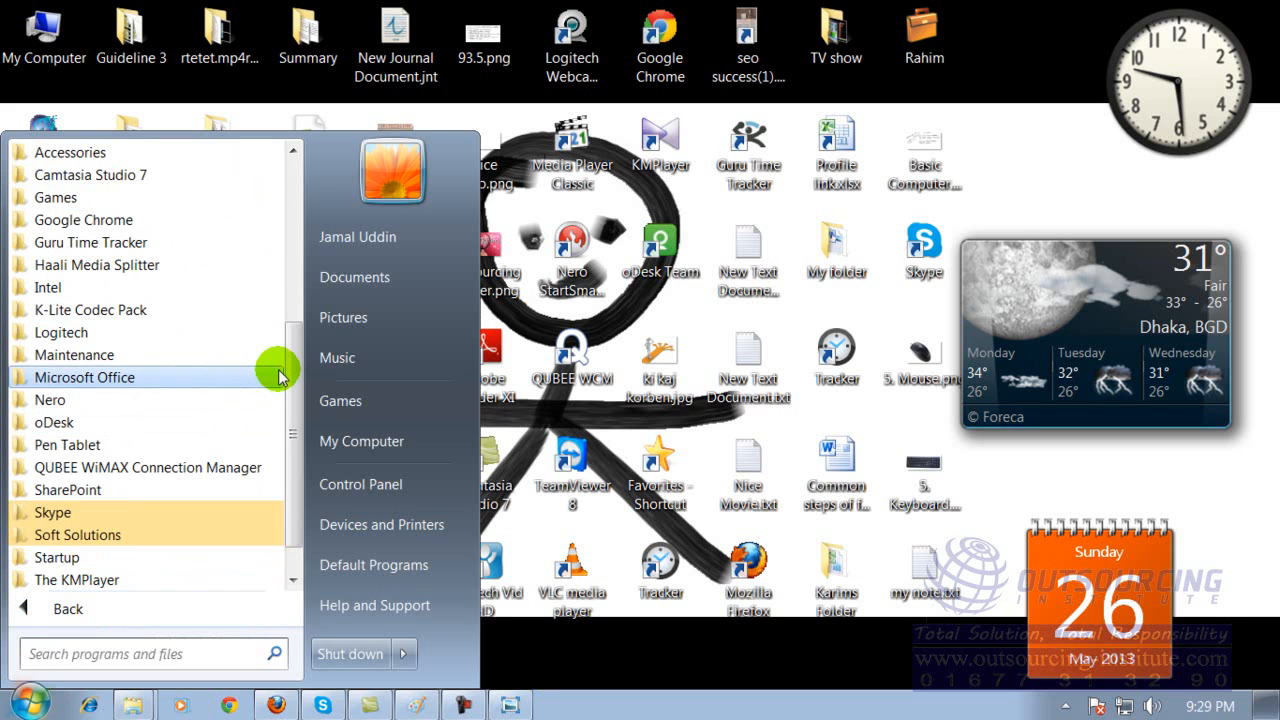
left_click_drag(286, 366, 296, 205)
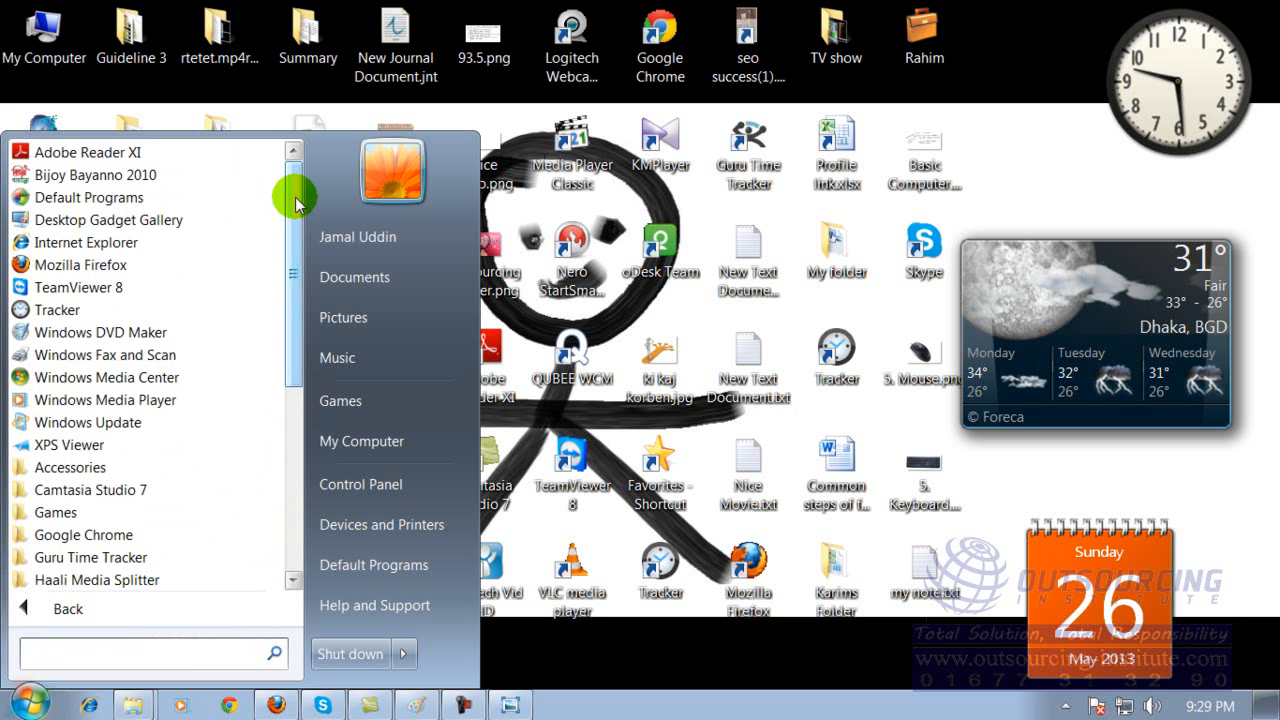
left_click(620, 672)
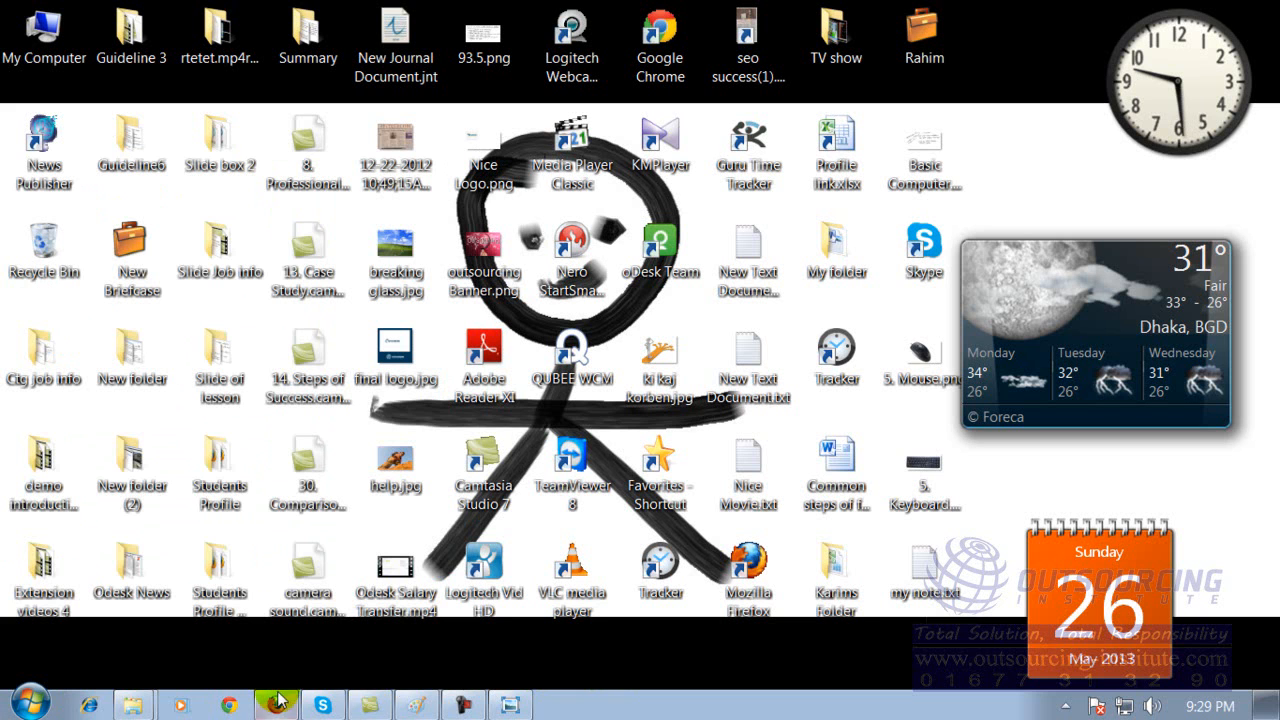
Search the installed programs and files for "pa" and for "note", and clear the search.
left_click(33, 705)
left_click(49, 652)
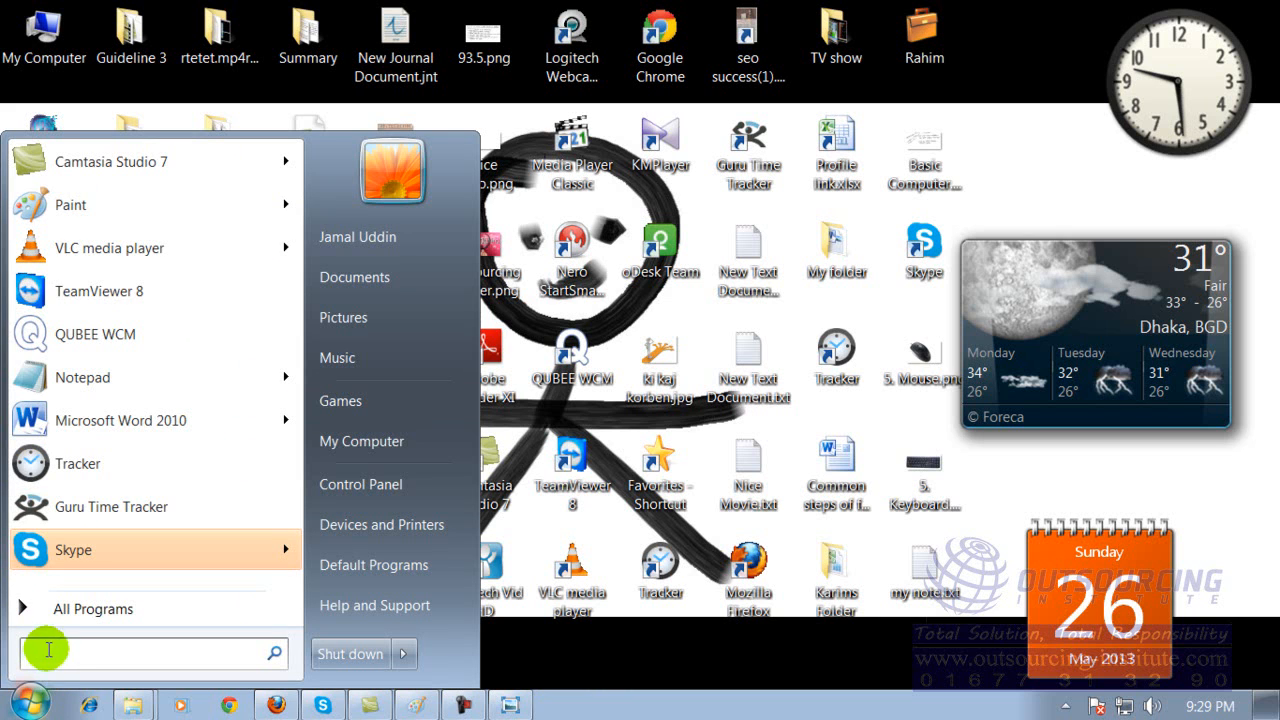
left_click(63, 653)
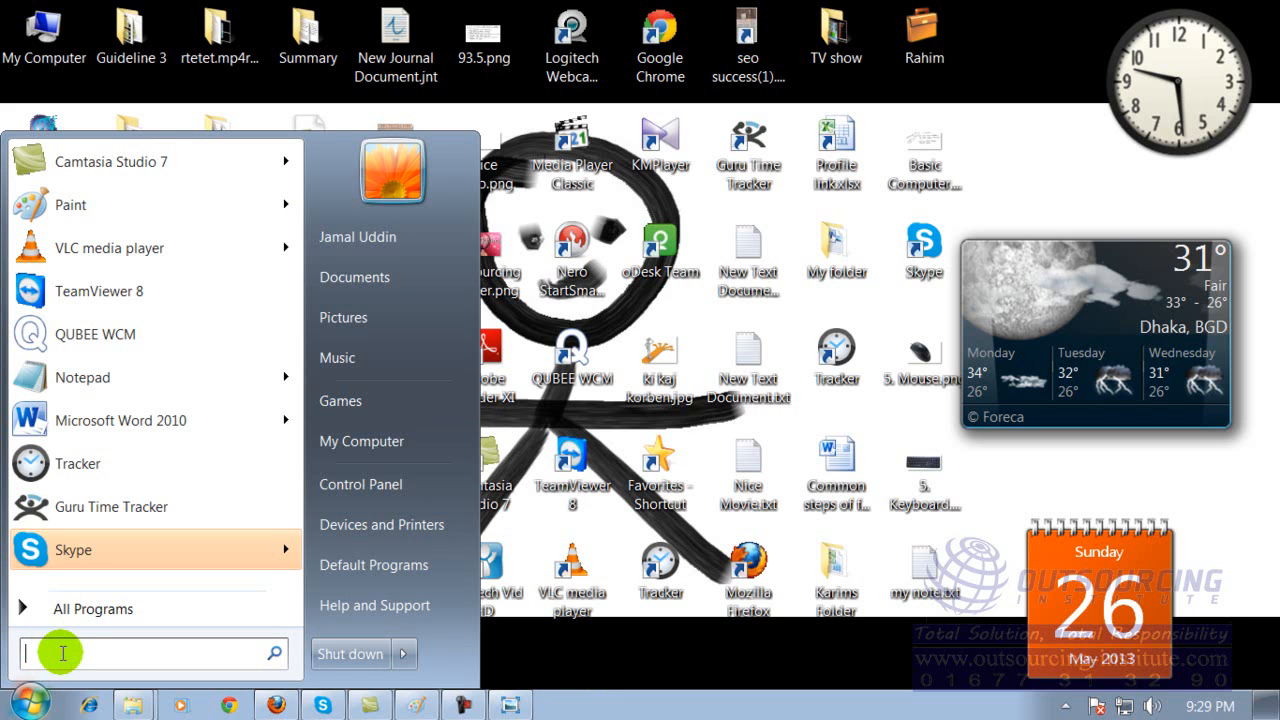
type("pa")
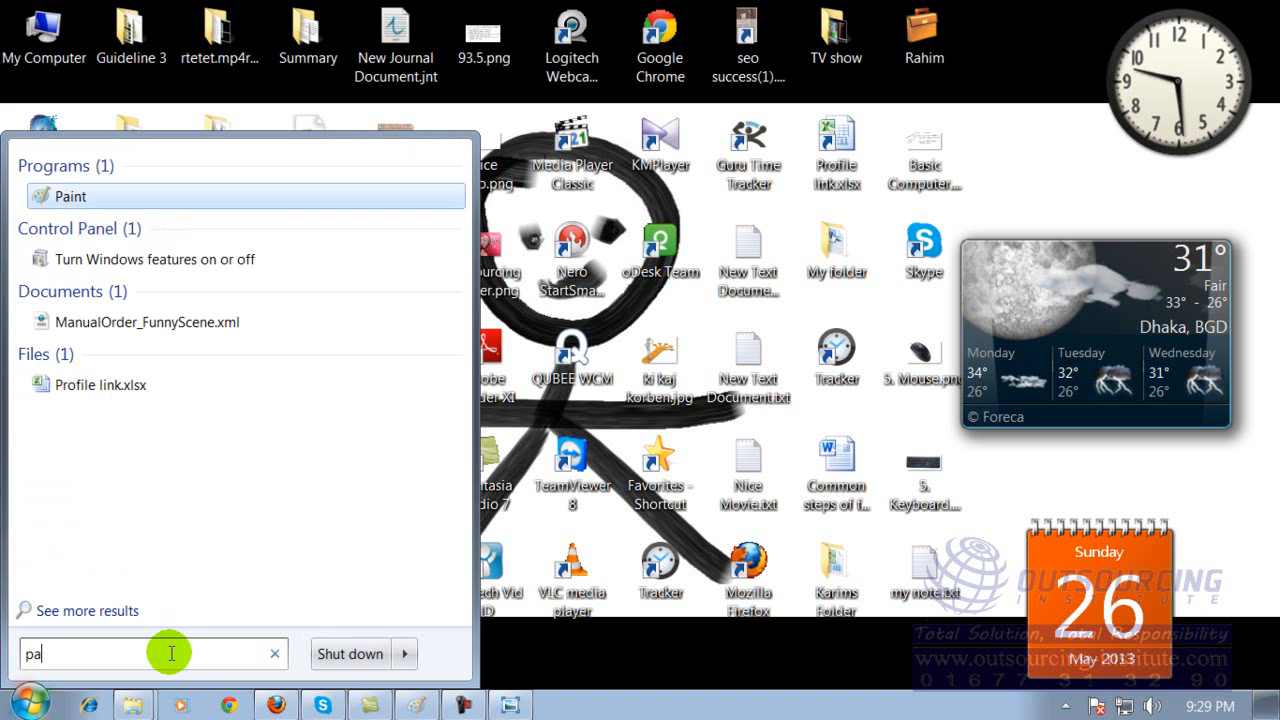
key("BackSpace")
key("BackSpace")
key("BackSpace")
type("note")
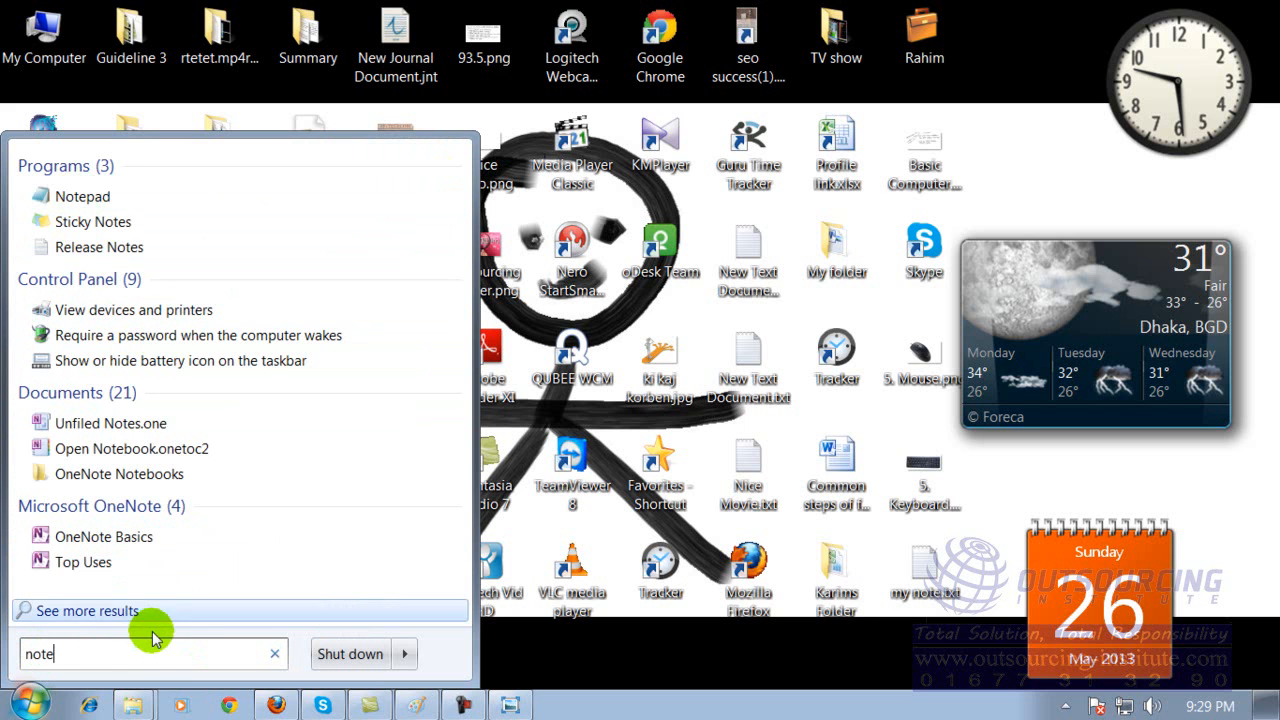
key("BackSpace")
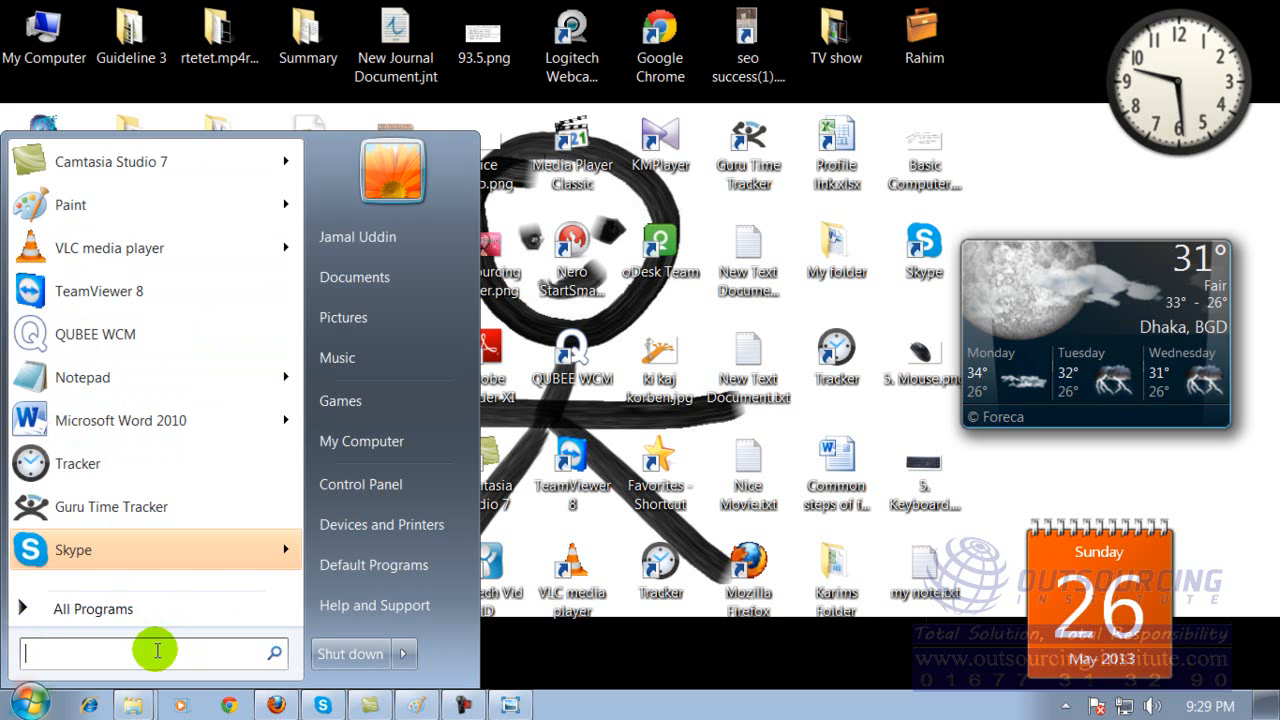
Search the installed programs and files for "word pad" and for "pad", and close the search.
type("word pad")
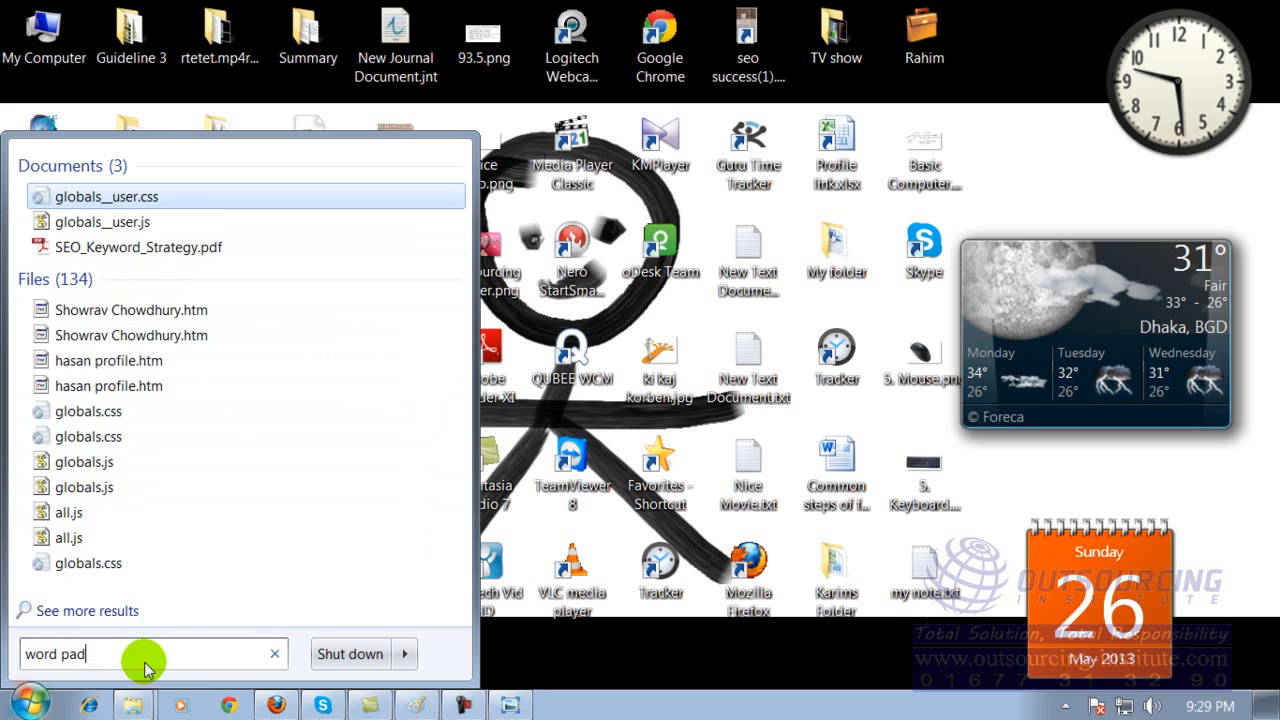
key("BackSpace")
key("BackSpace")
key("BackSpace")
key("BackSpace")
type("pa")
key("BackSpace")
key("BackSpace")
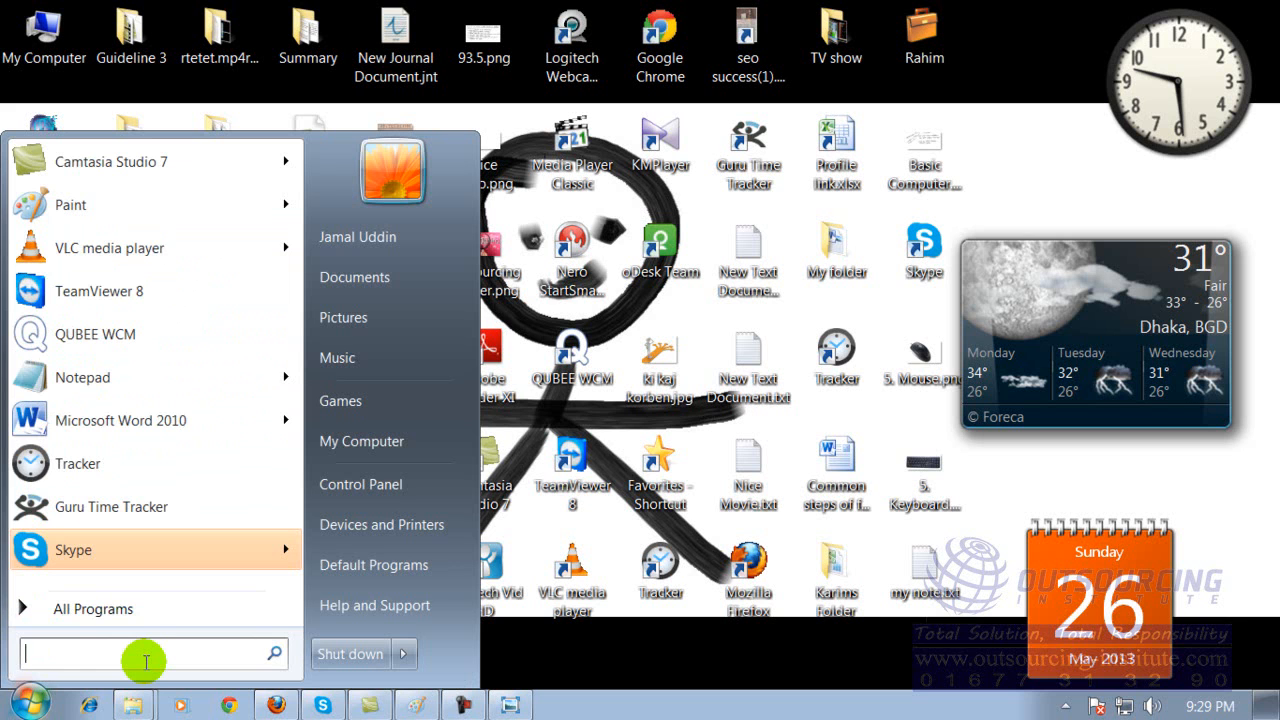
type("pad")
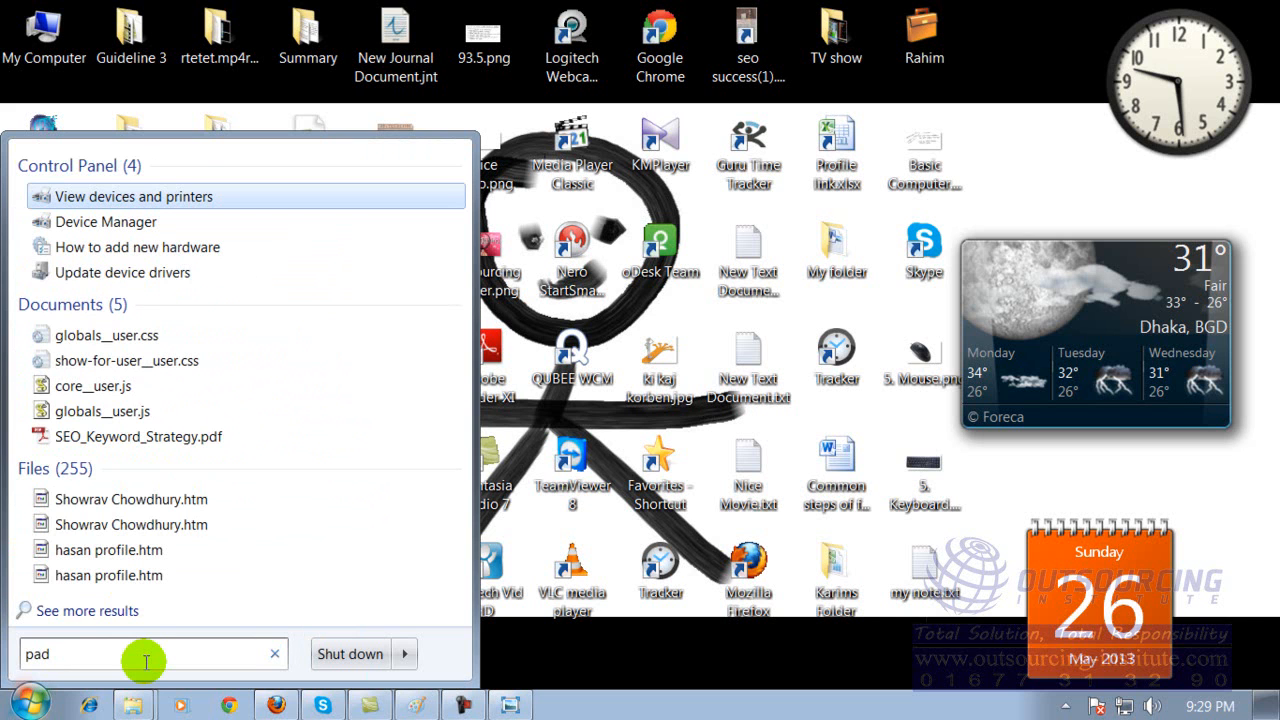
key("Escape")
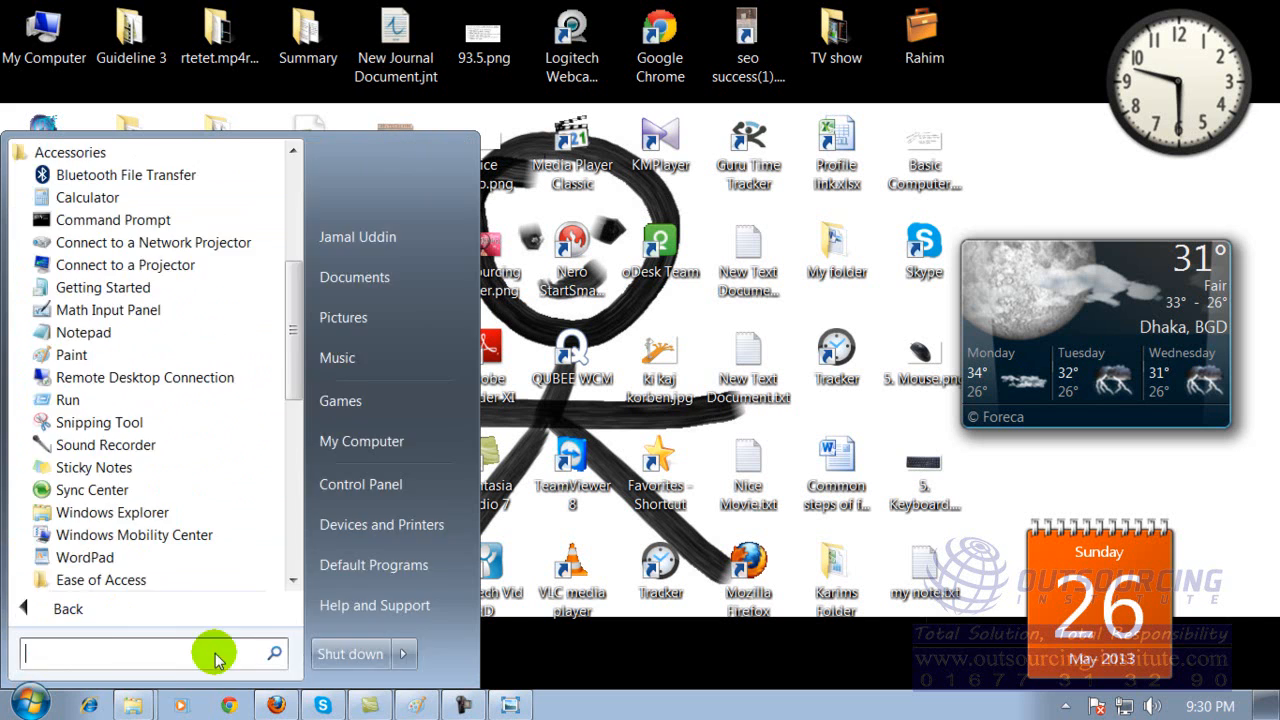
key("Escape")
Search the installed programs and files for "word" to locate WordPad, and close the results without launching anything.
left_click(38, 703)
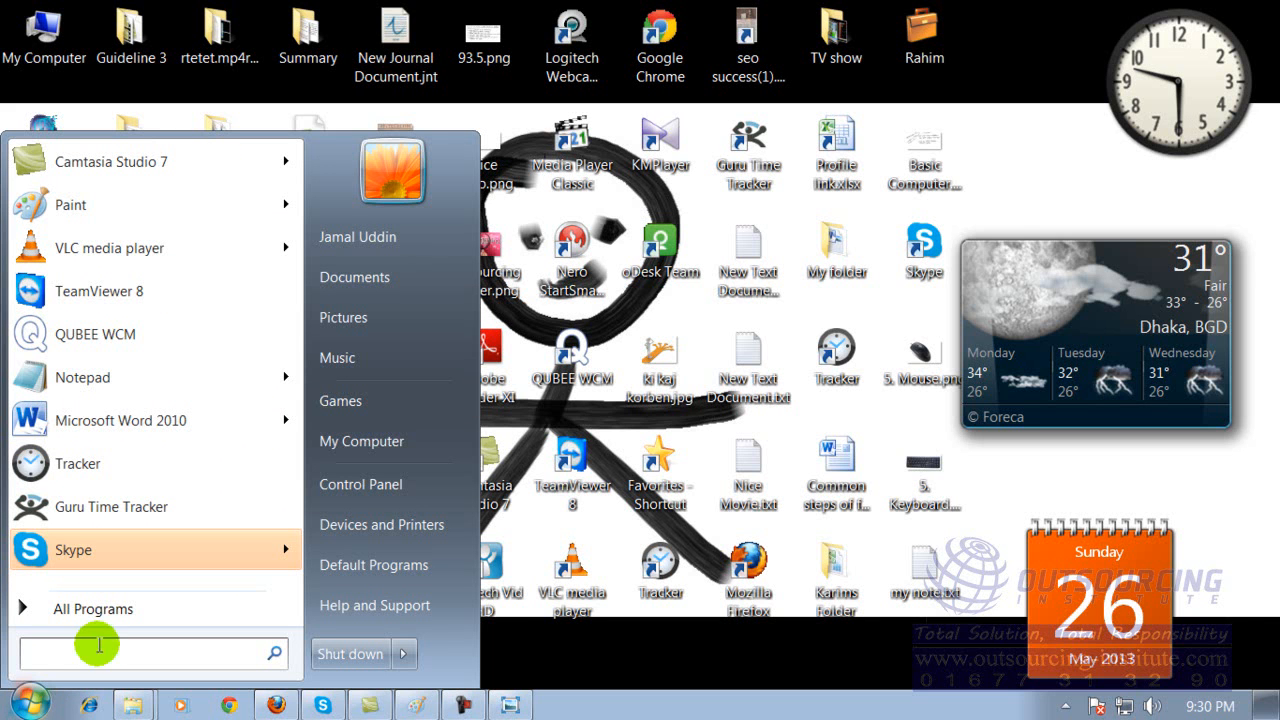
type("word")
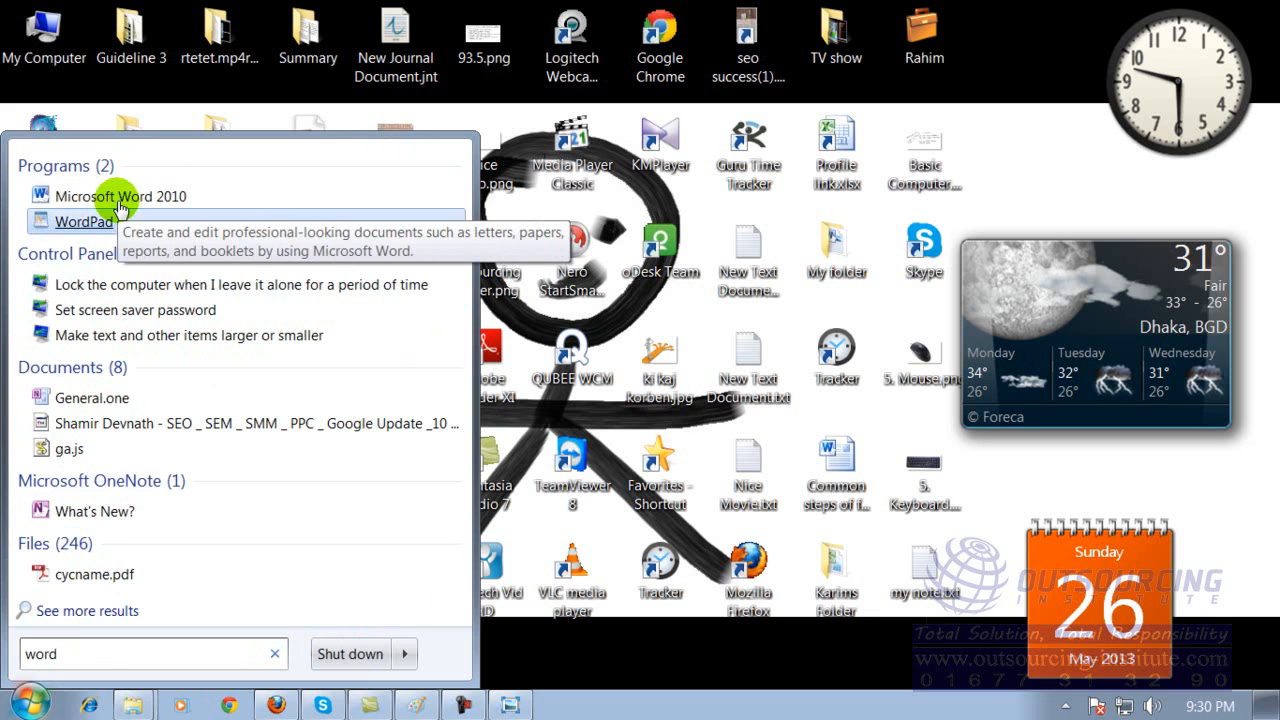
left_click(521, 667)
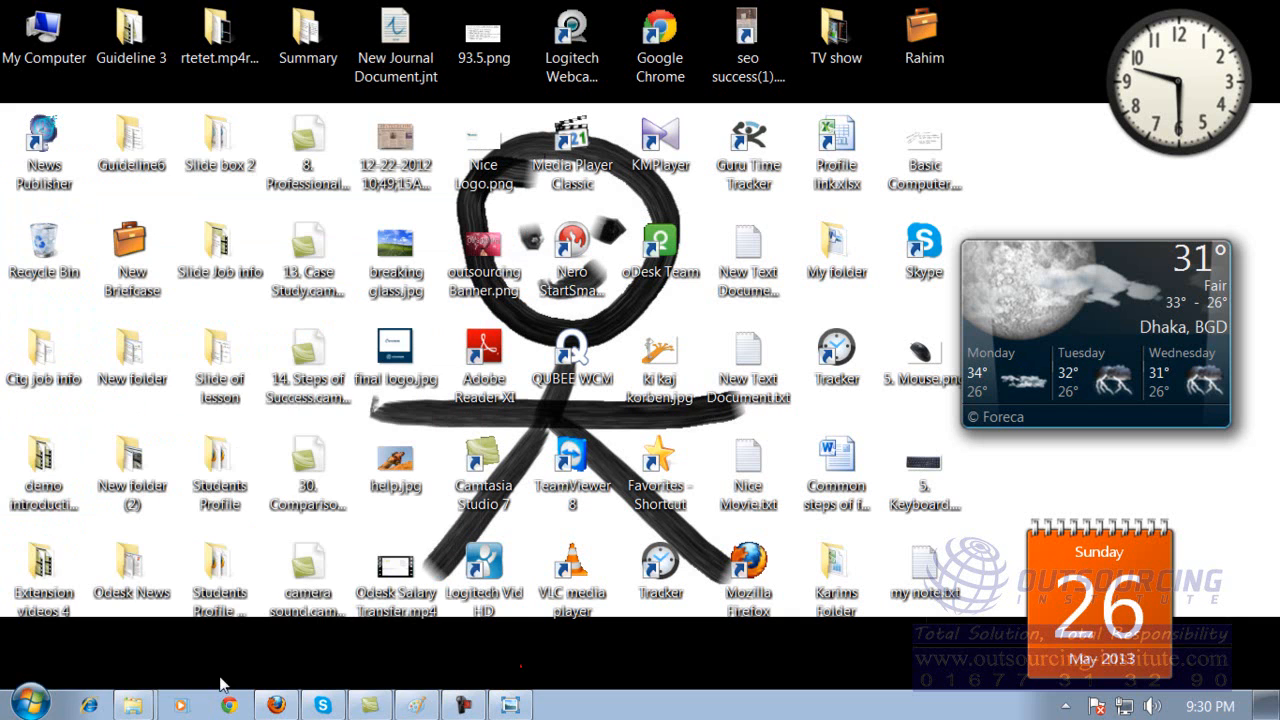
Expand the Accessories folder in the installed programs list and look over its programs again.
left_click(32, 700)
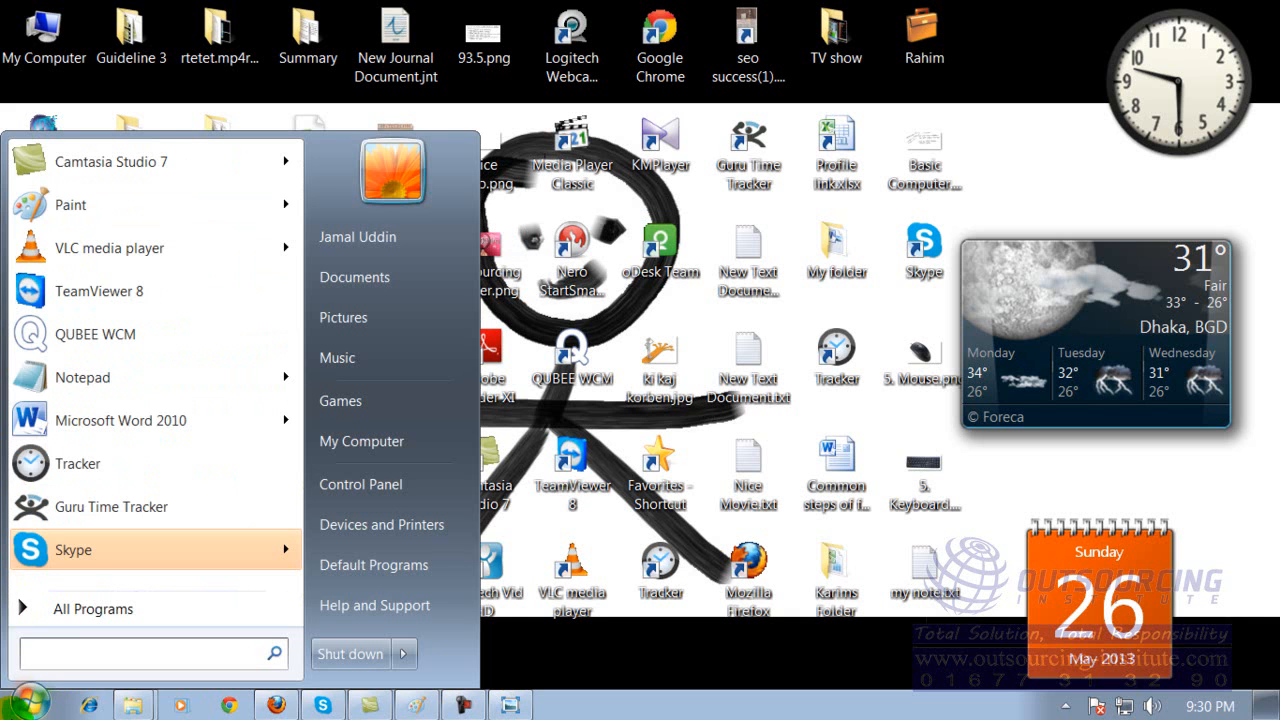
left_click(55, 608)
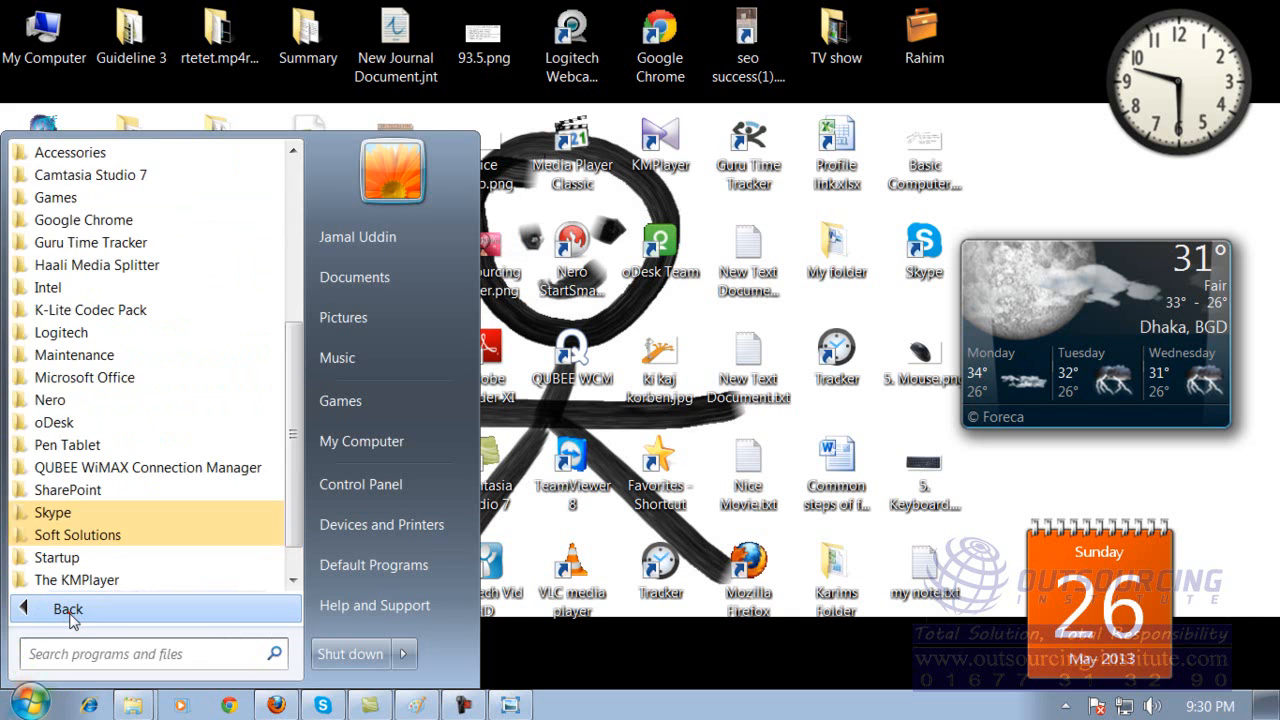
left_click(143, 152)
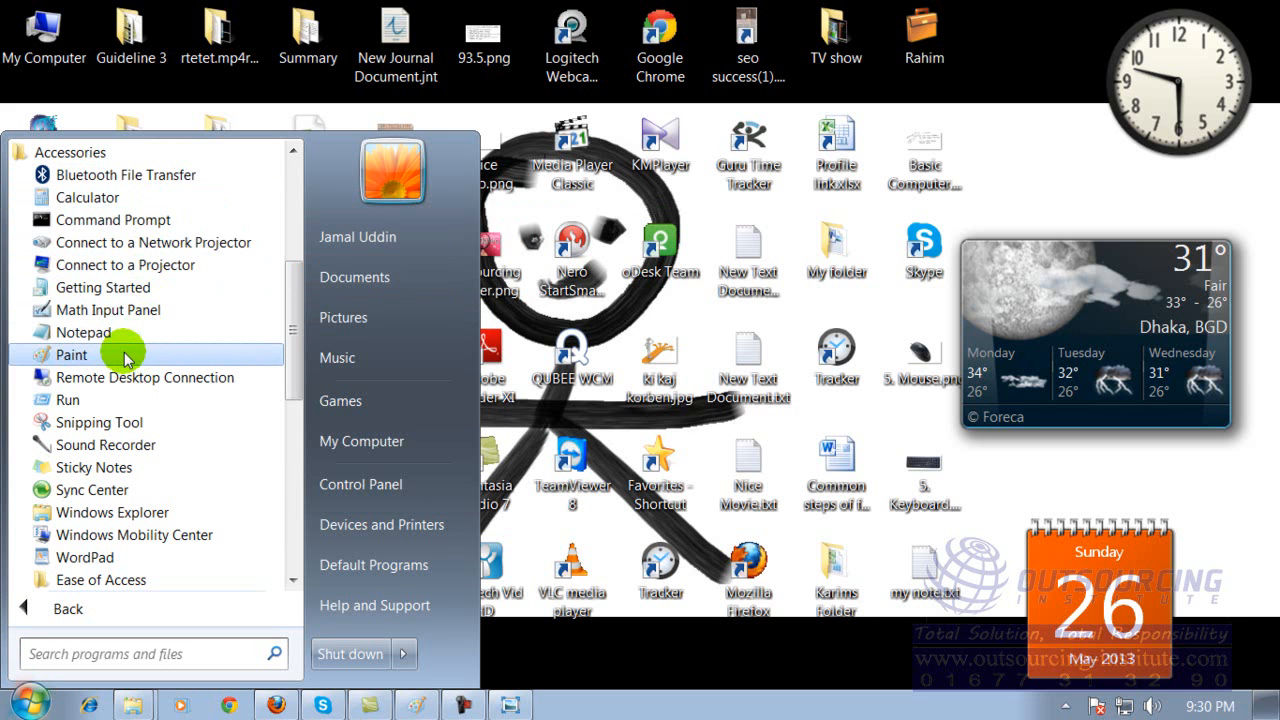
mouse_move(301, 345)
left_mouse_down()
mouse_move(303, 386)
mouse_move(301, 357)
left_mouse_up()
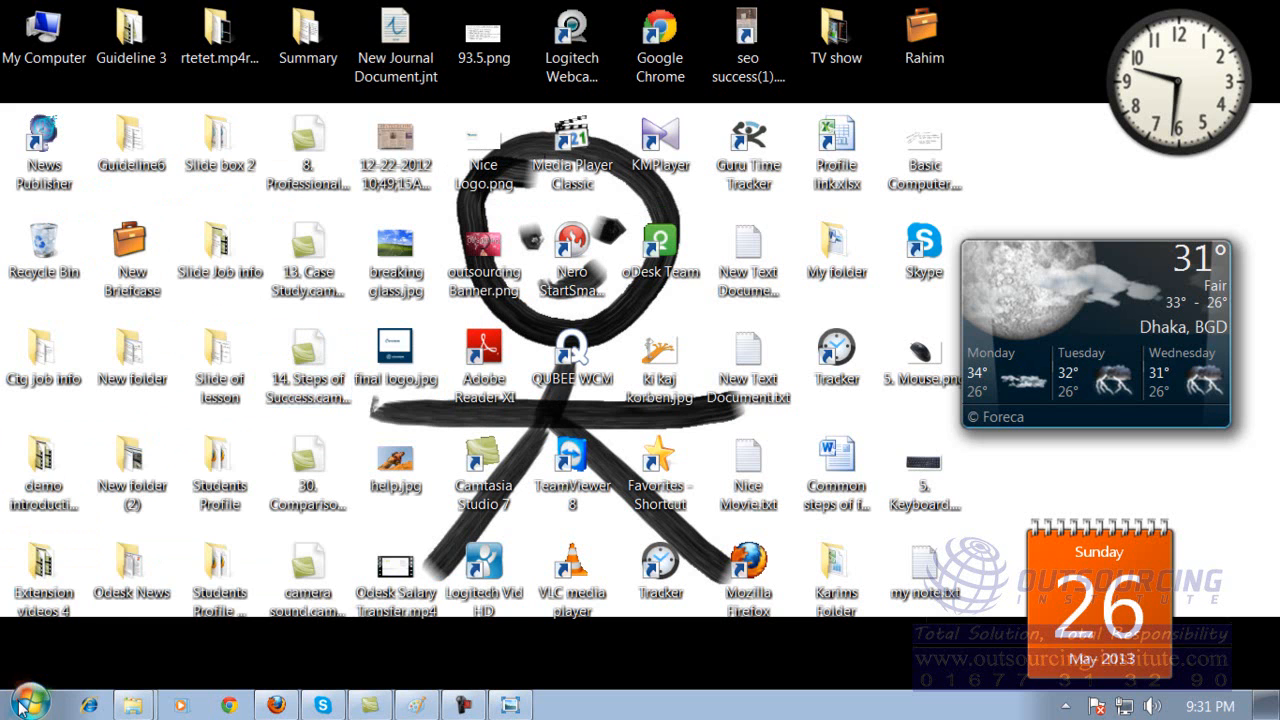
Launch Windows DVD Maker from the installed programs and reach its page for adding pictures and video.
left_click(22, 706)
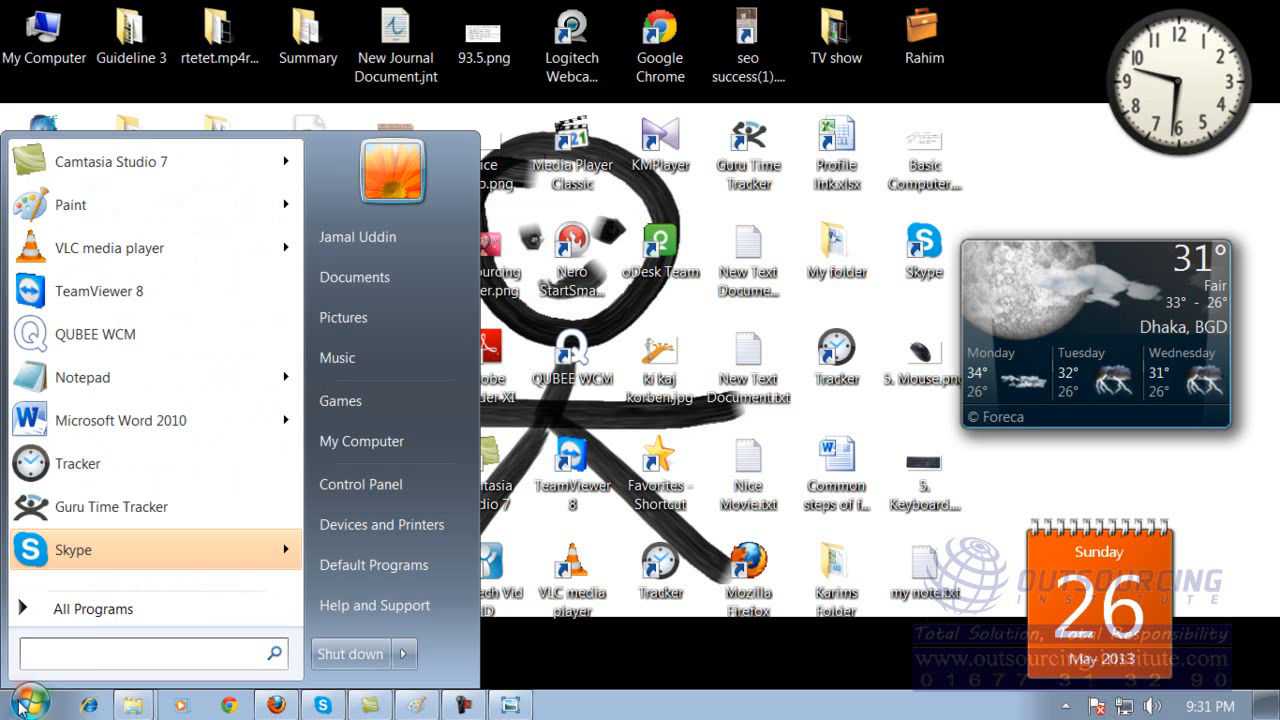
left_click(78, 608)
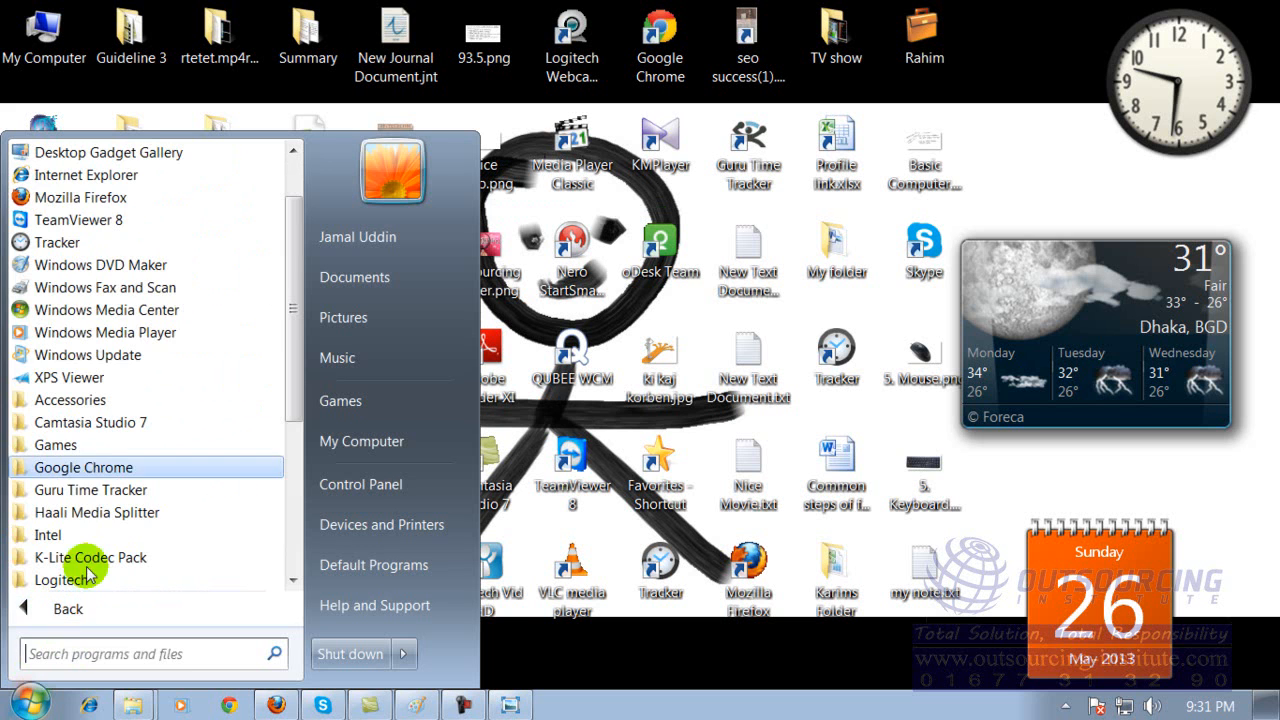
left_click_drag(301, 293, 294, 239)
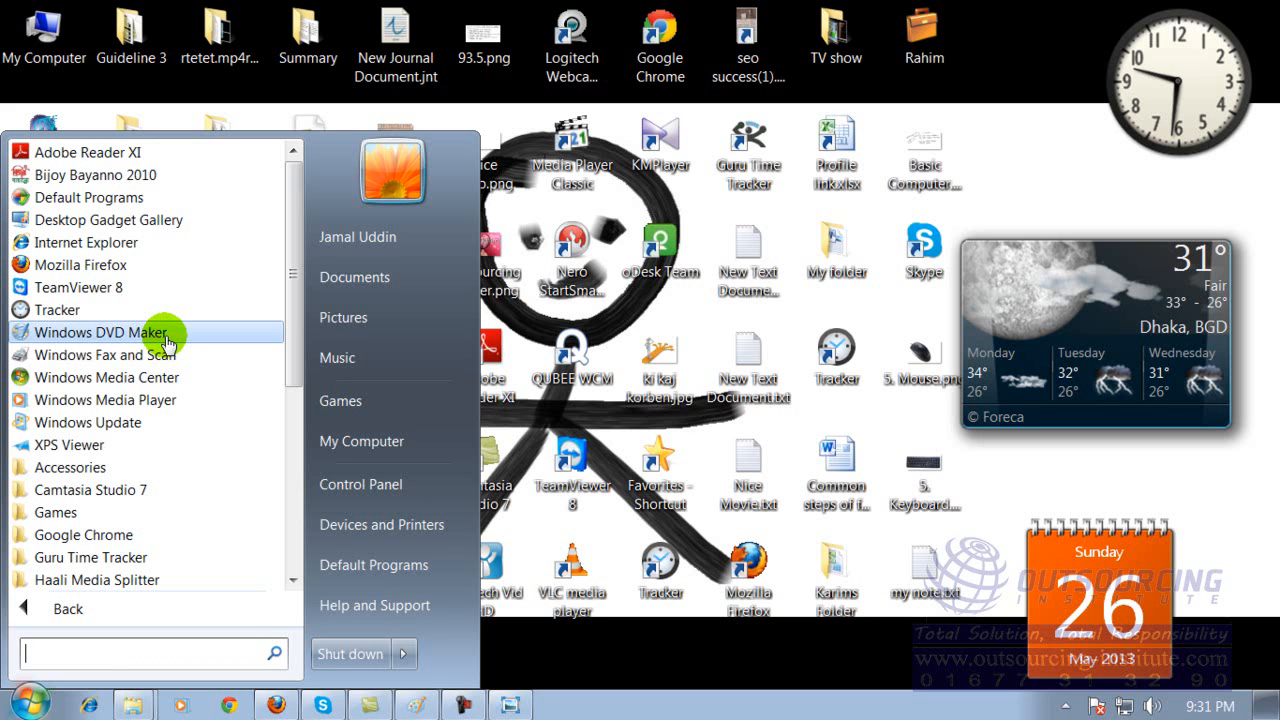
left_click(145, 338)
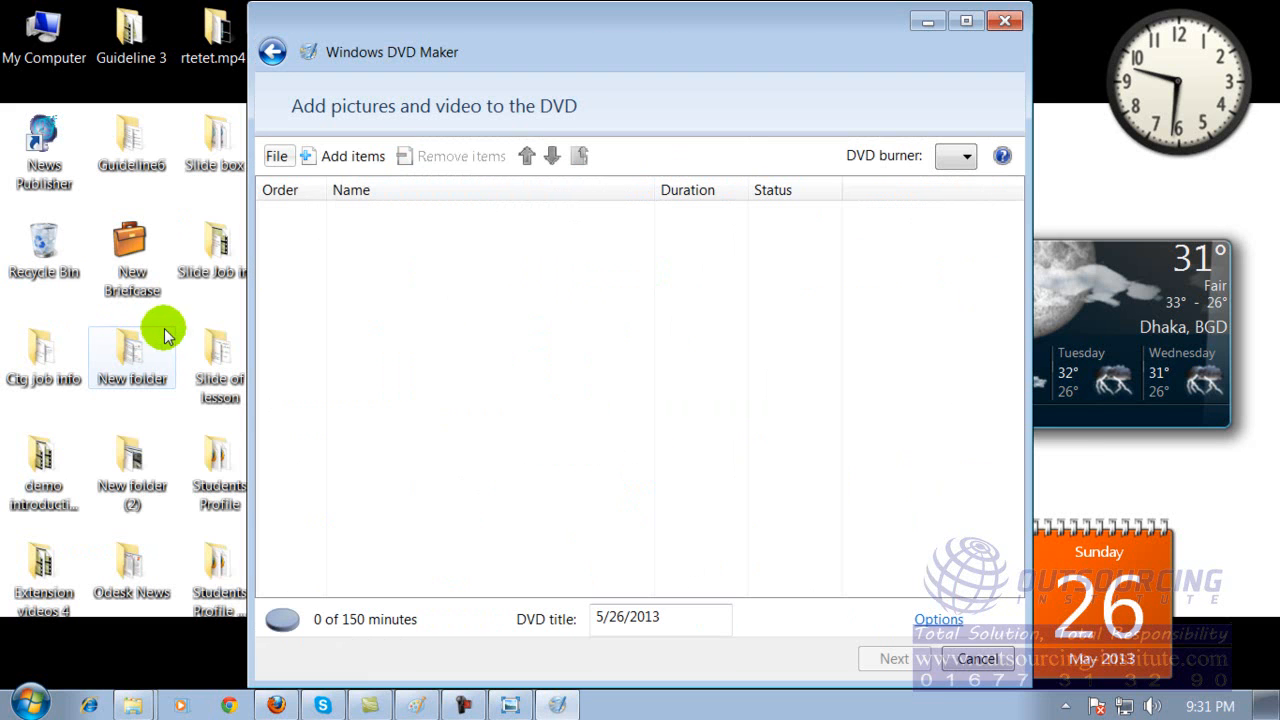
Add the "1. what is outsourcing" and "Wildlife" videos and two slide show pictures to the DVD, and proceed to its menu styles.
left_click(354, 160)
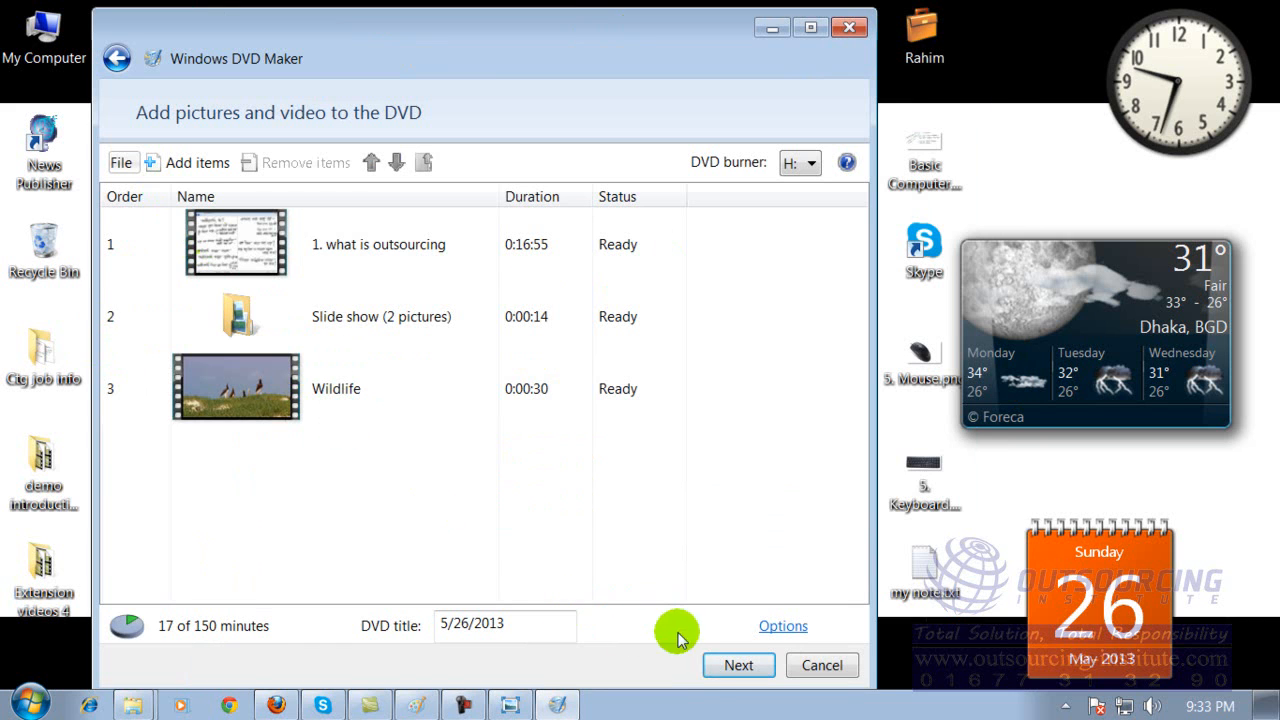
left_click(717, 668)
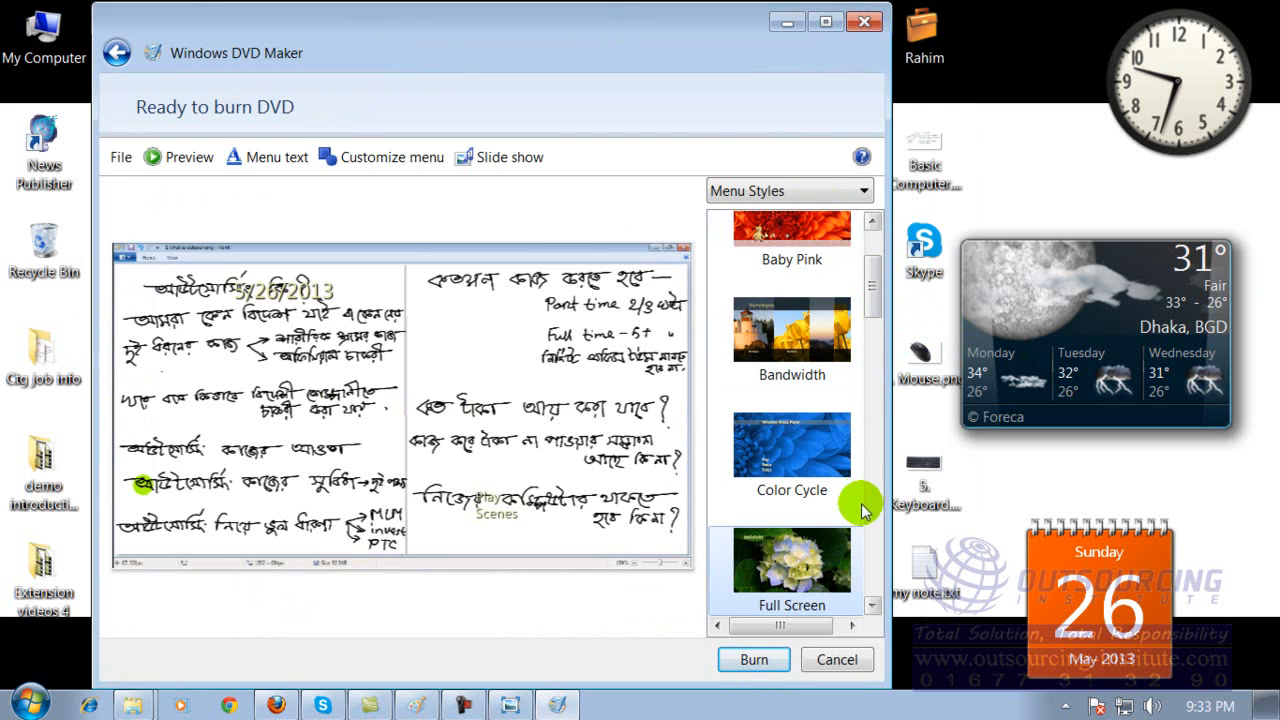
left_click_drag(882, 284, 884, 240)
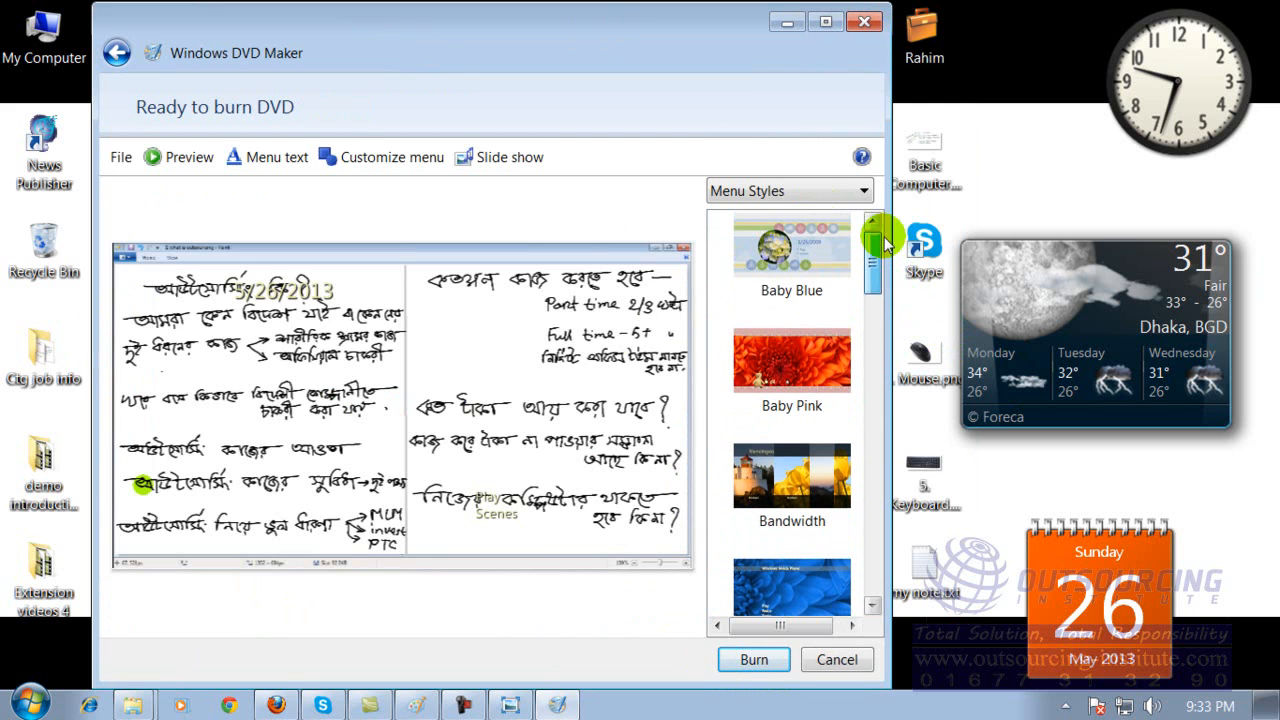
Apply the Baby Blue menu style to the DVD, play its preview, and return to the burn page.
left_click(805, 254)
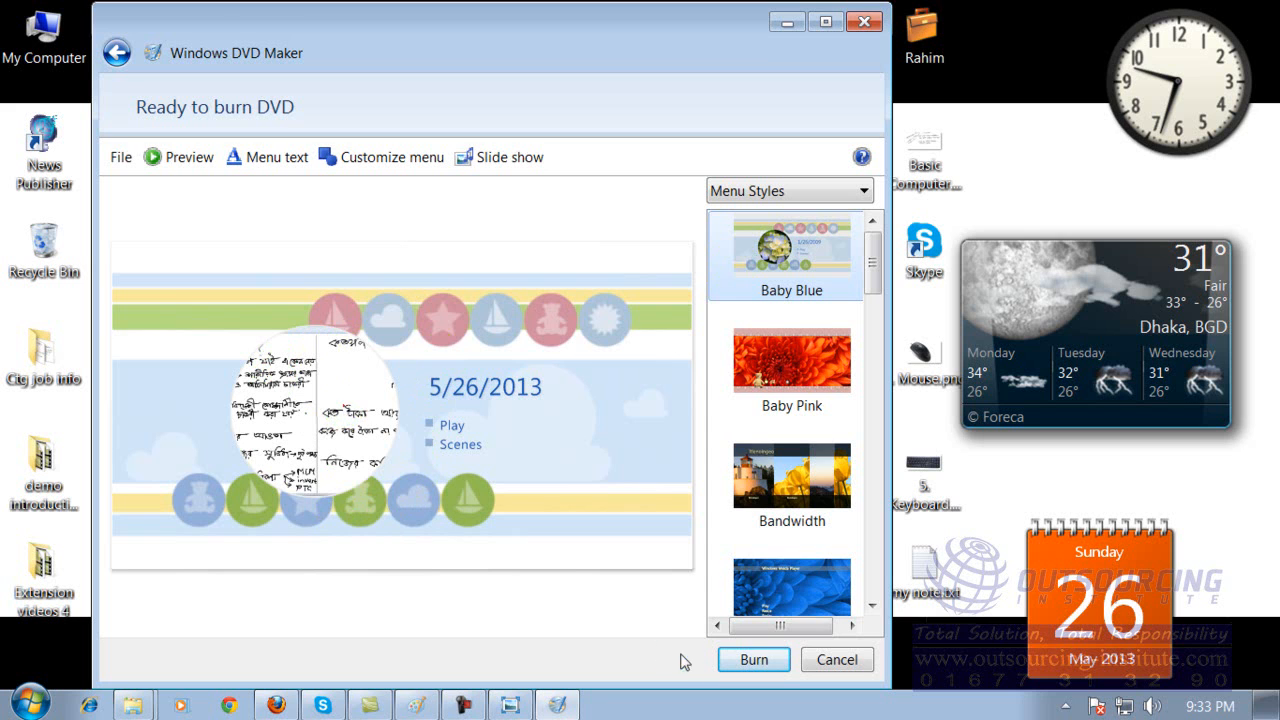
left_click(190, 157)
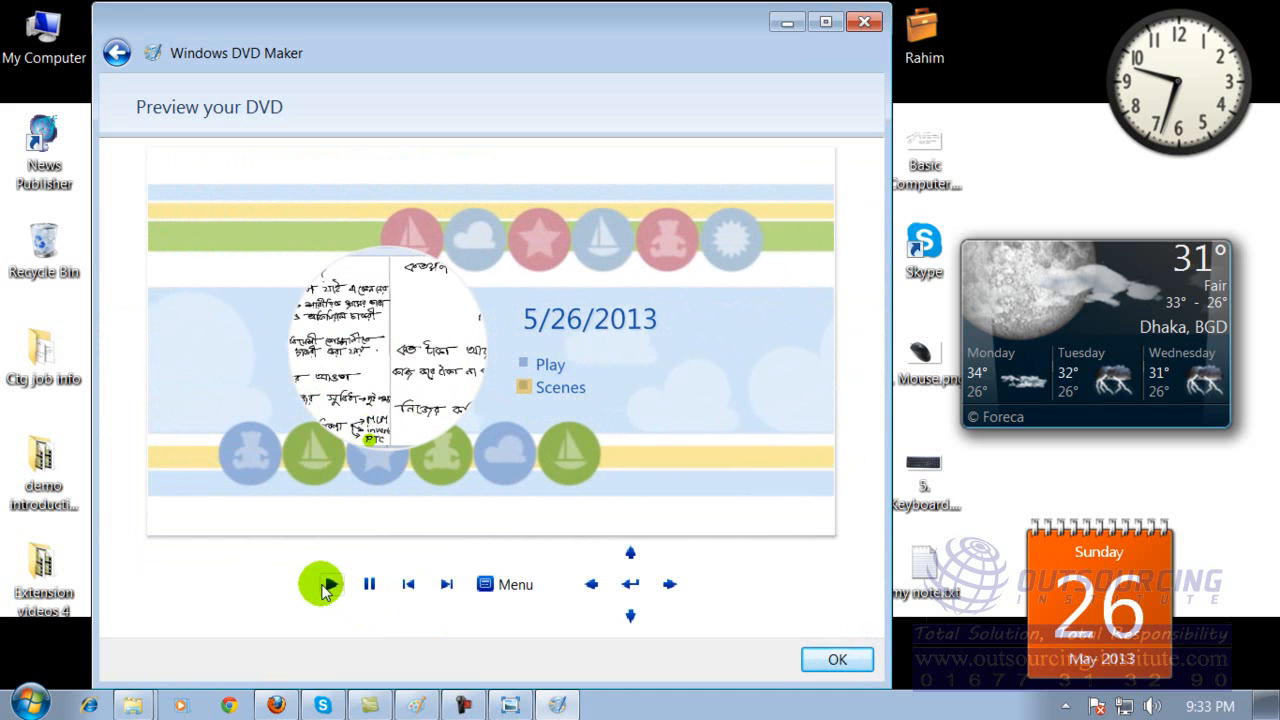
left_click(330, 587)
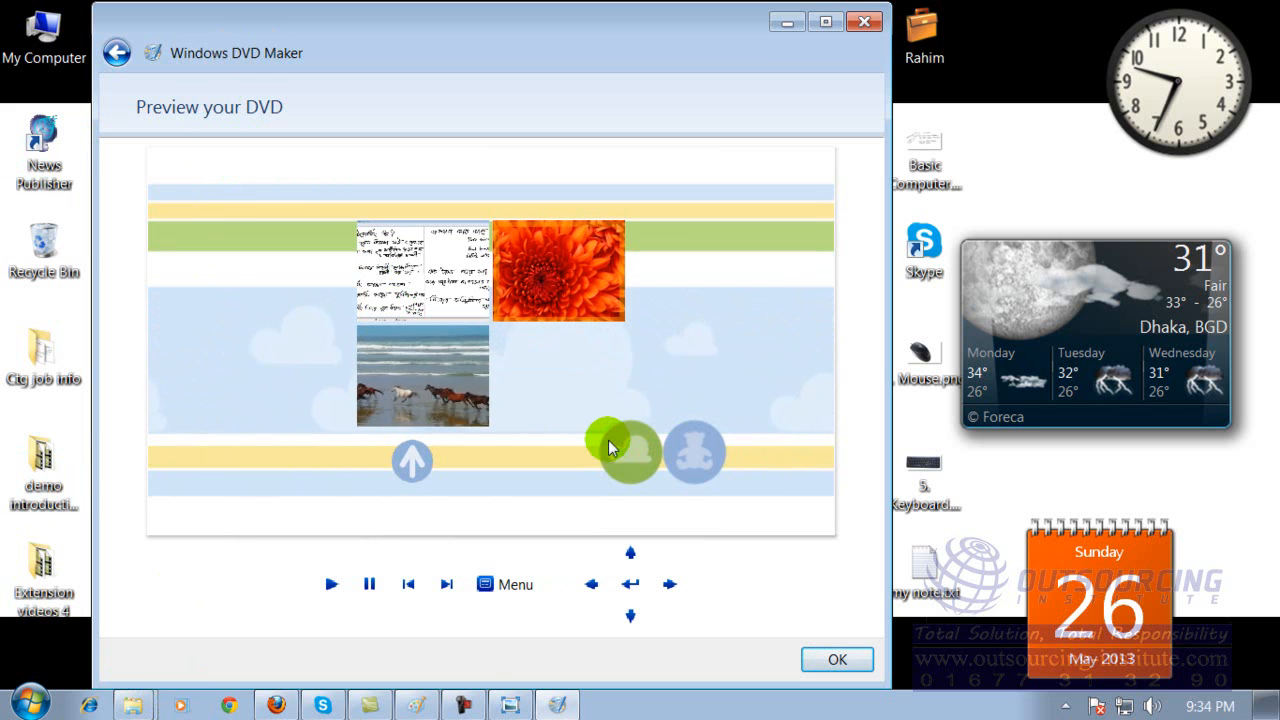
left_click(843, 664)
Exit Windows DVD Maker without saving the project or burning the disc.
left_click(837, 662)
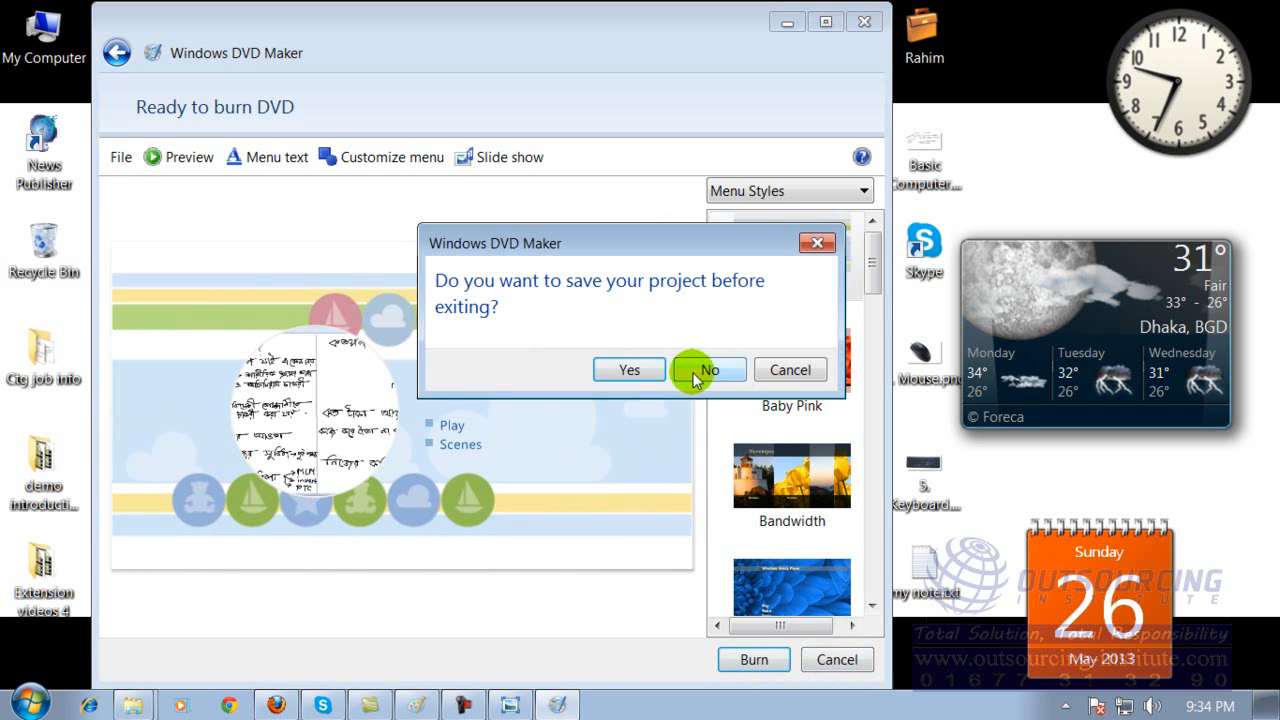
left_click(648, 370)
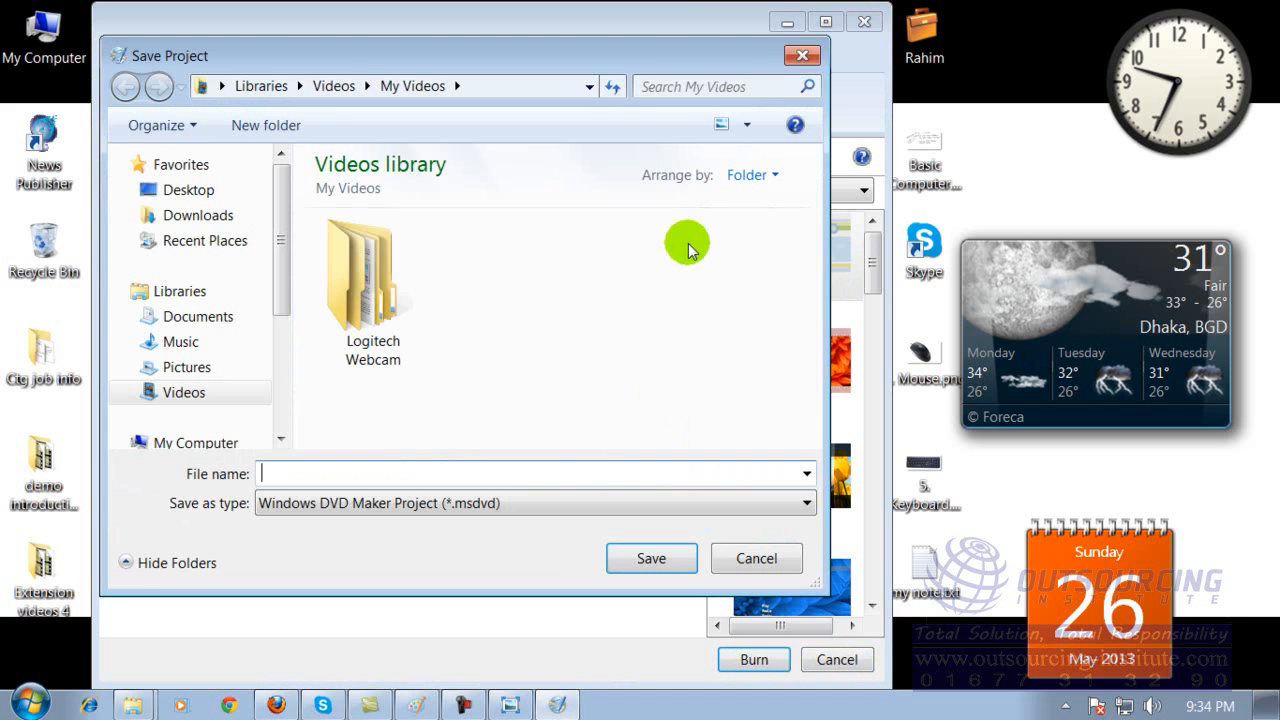
left_click(802, 55)
left_click(863, 21)
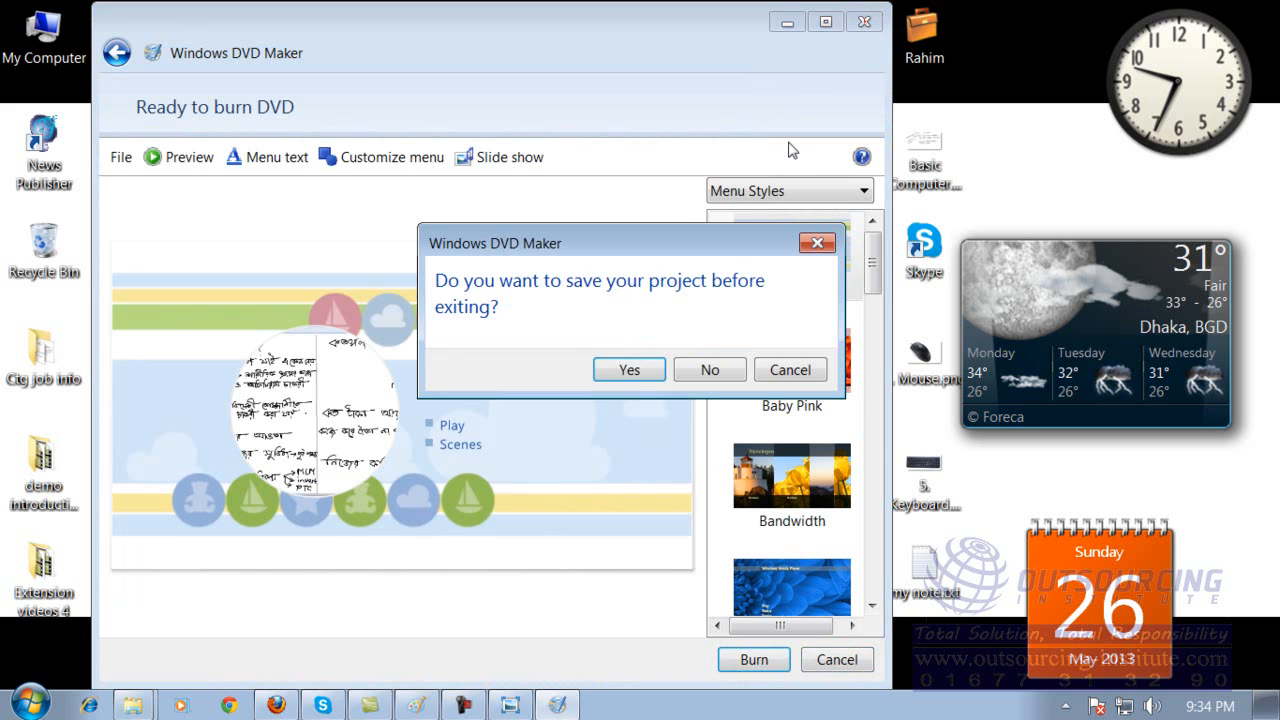
left_click(638, 371)
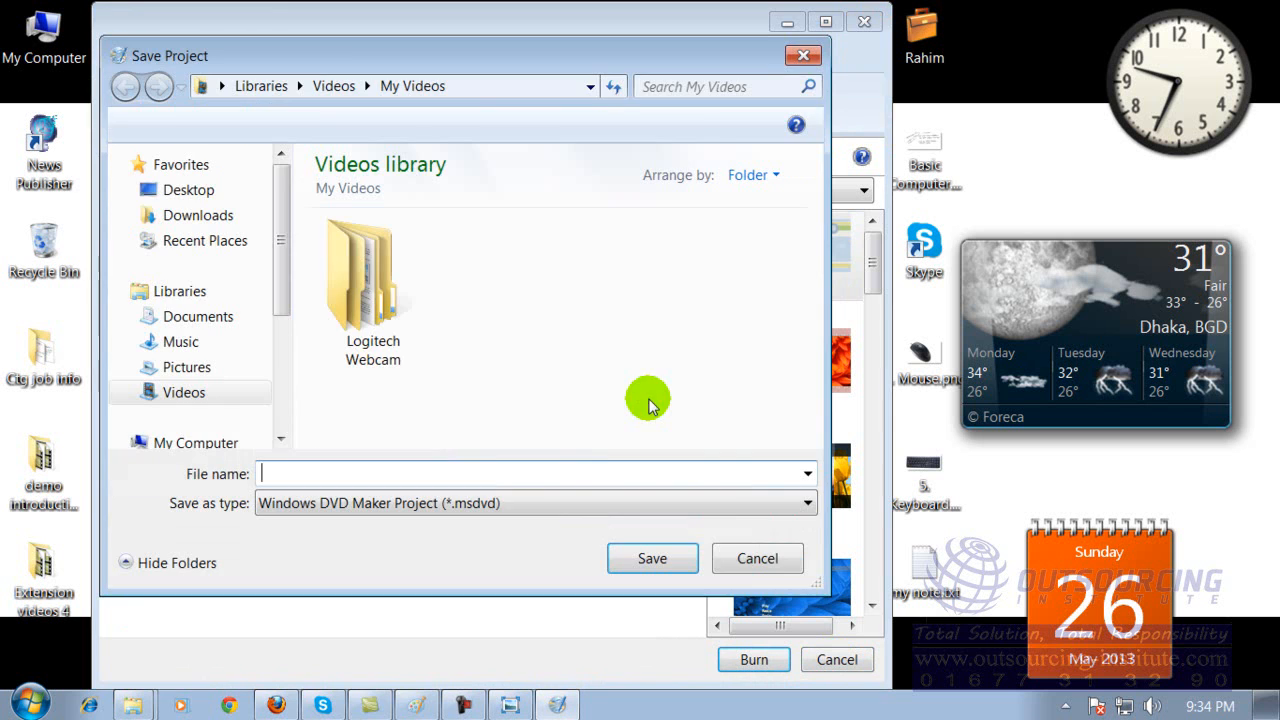
left_click(742, 553)
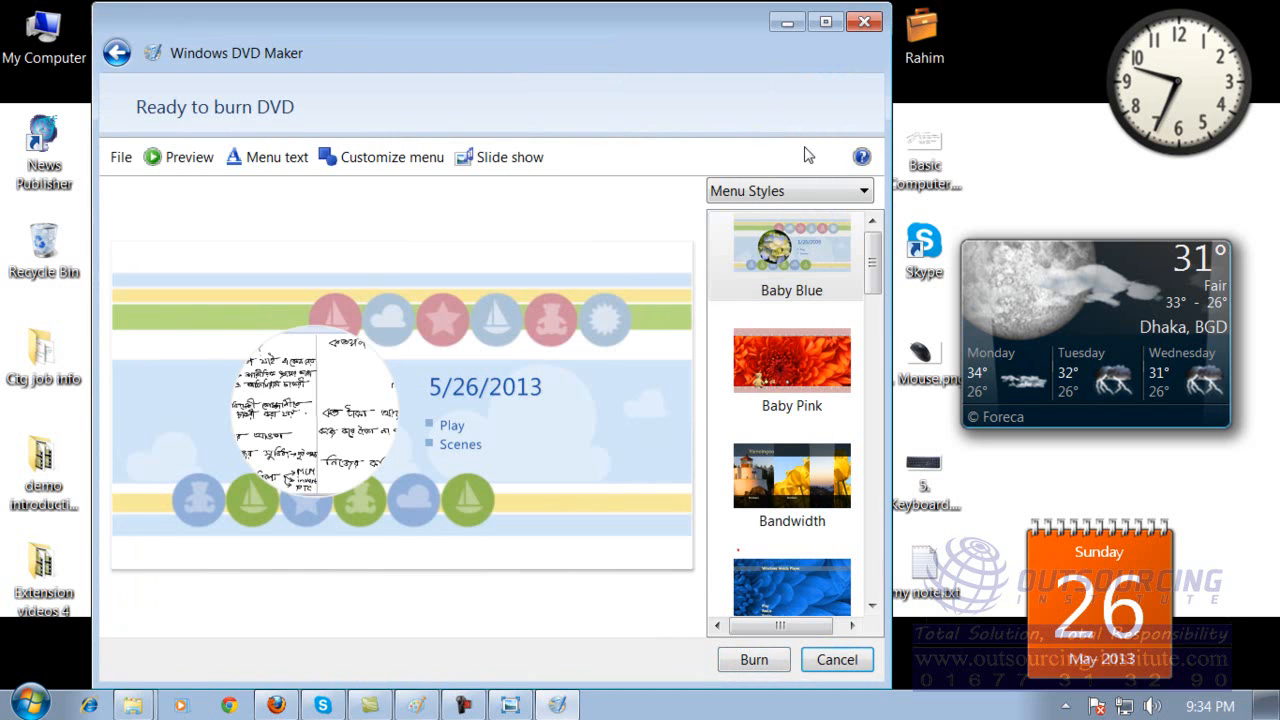
left_click(864, 22)
left_click(714, 369)
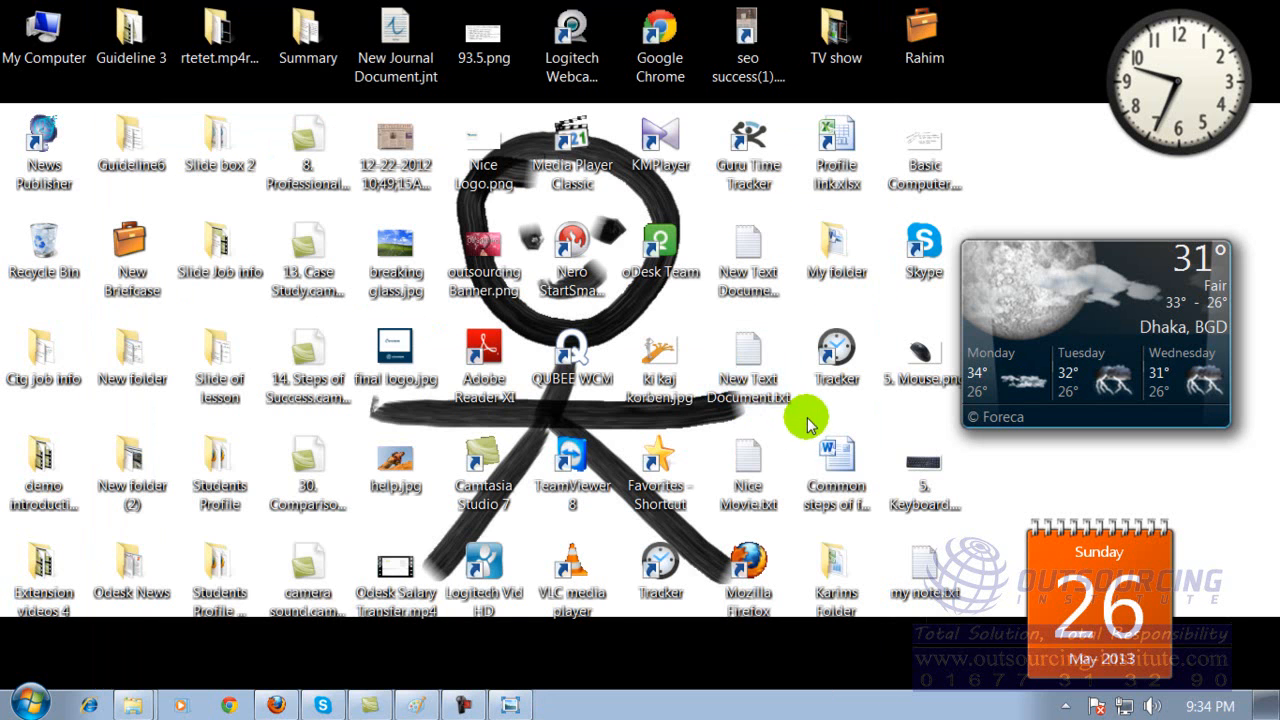
Launch Windows Fax and Scan from the installed programs list.
left_click(24, 704)
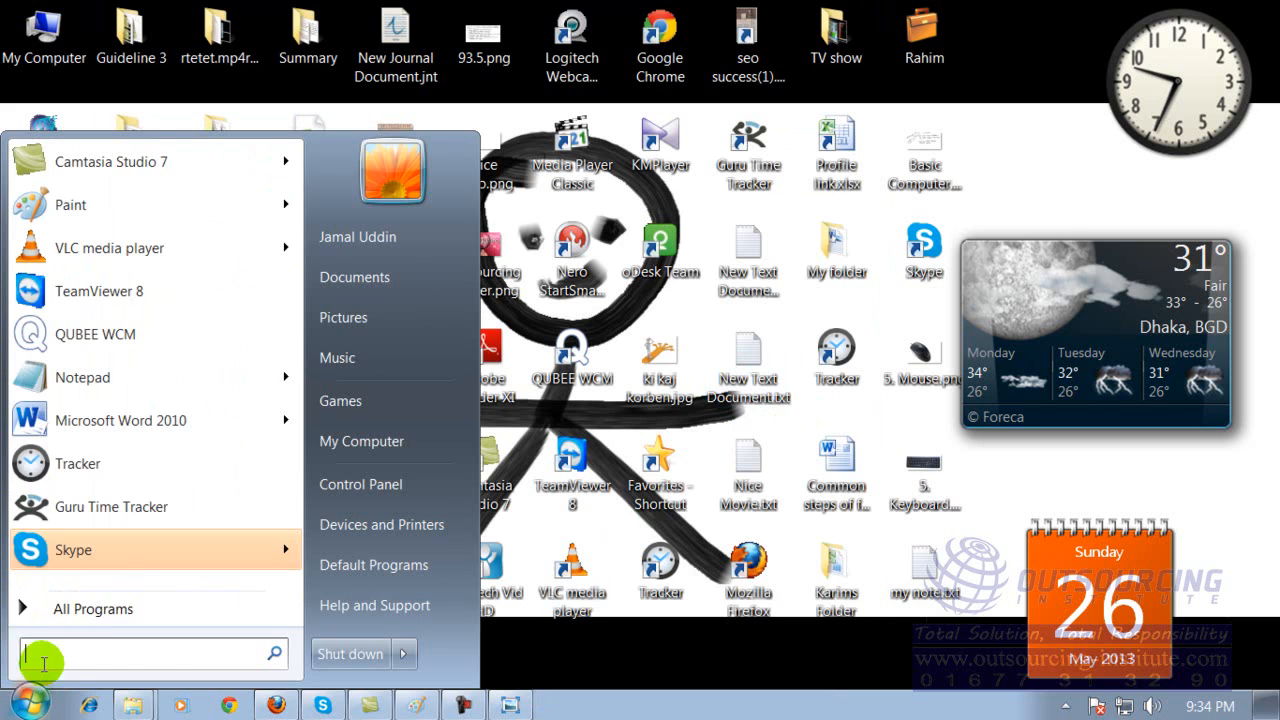
left_click(100, 606)
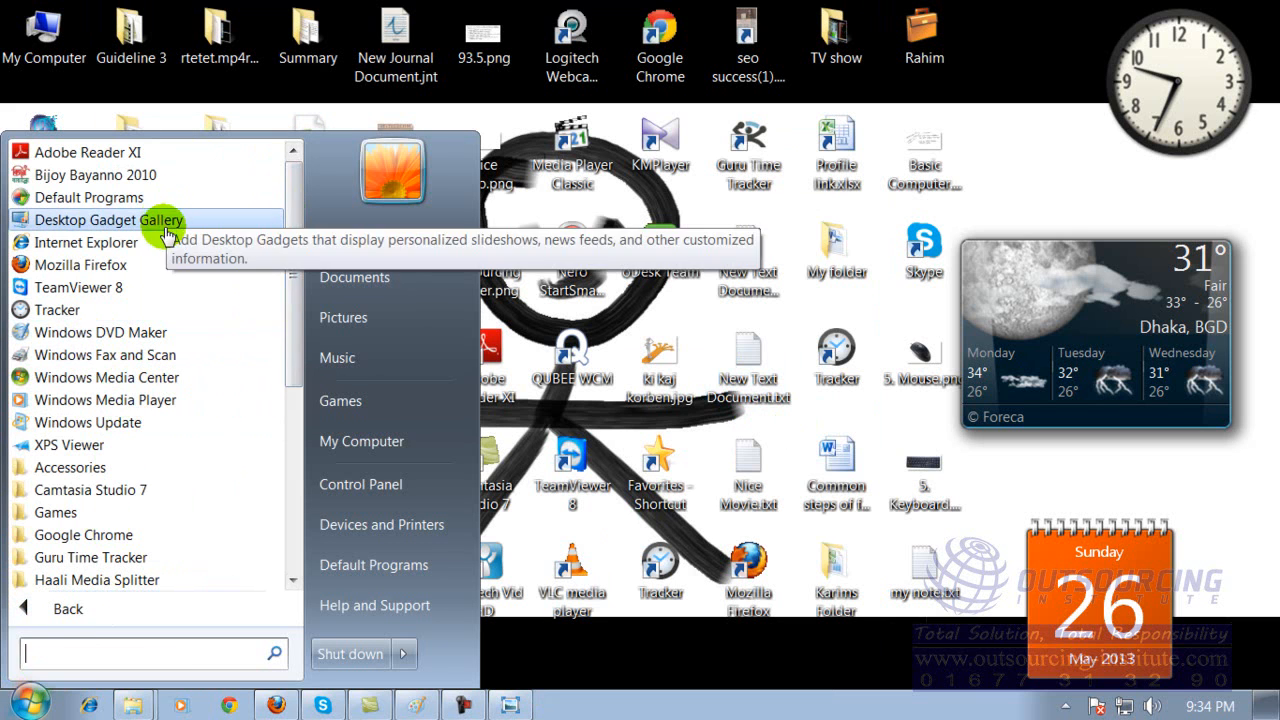
left_click(163, 366)
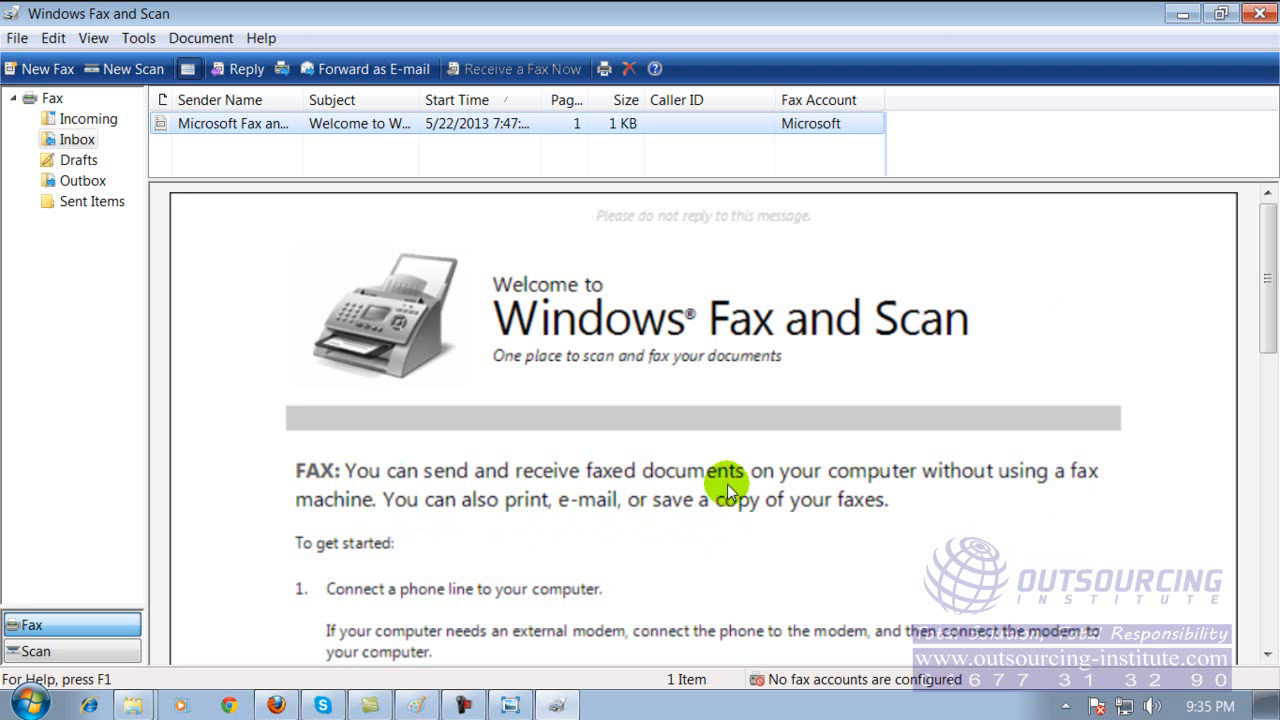
Read through the welcome fax in the inbox and close Windows Fax and Scan.
left_click_drag(1270, 275, 1270, 440)
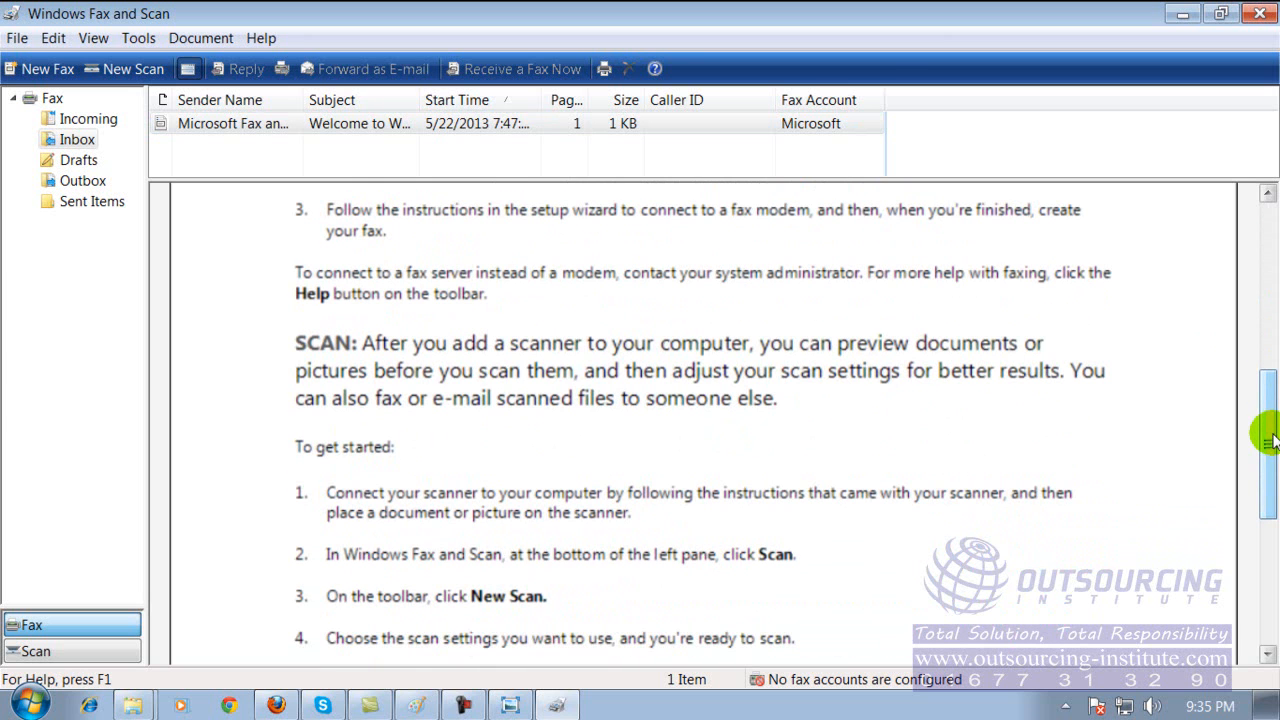
left_click_drag(1270, 440, 1266, 251)
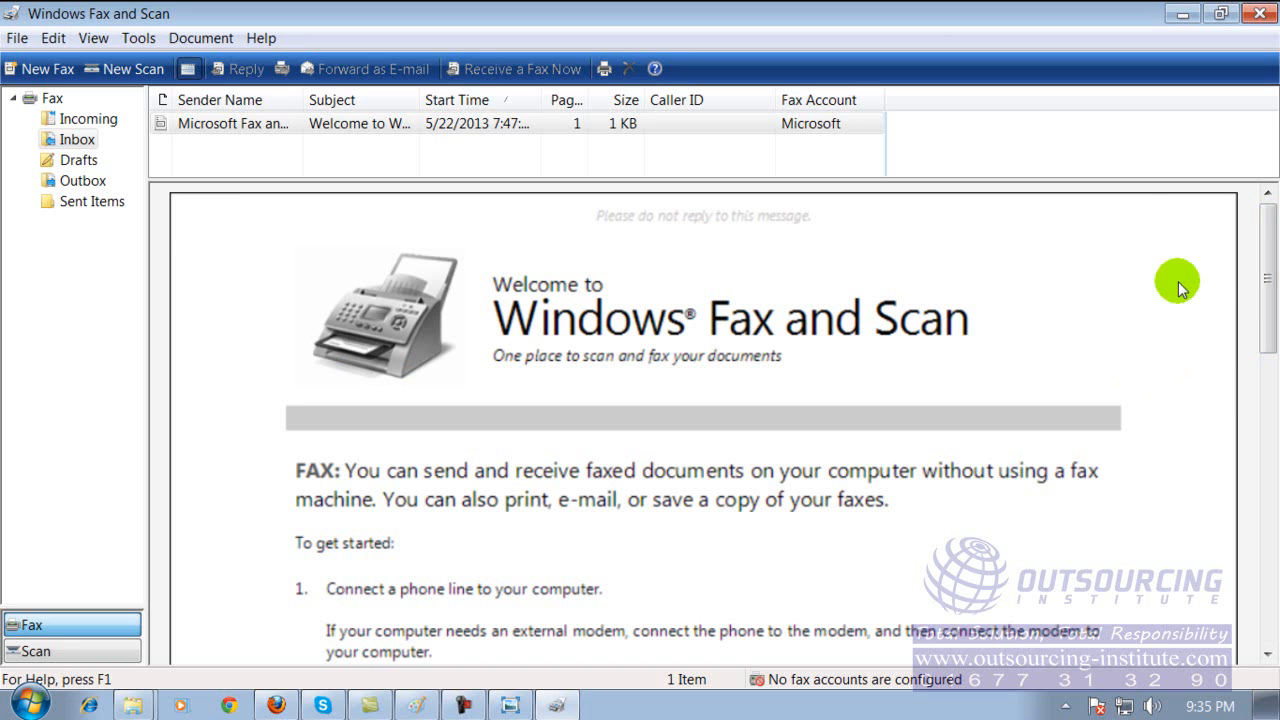
left_click_drag(1266, 273, 1270, 245)
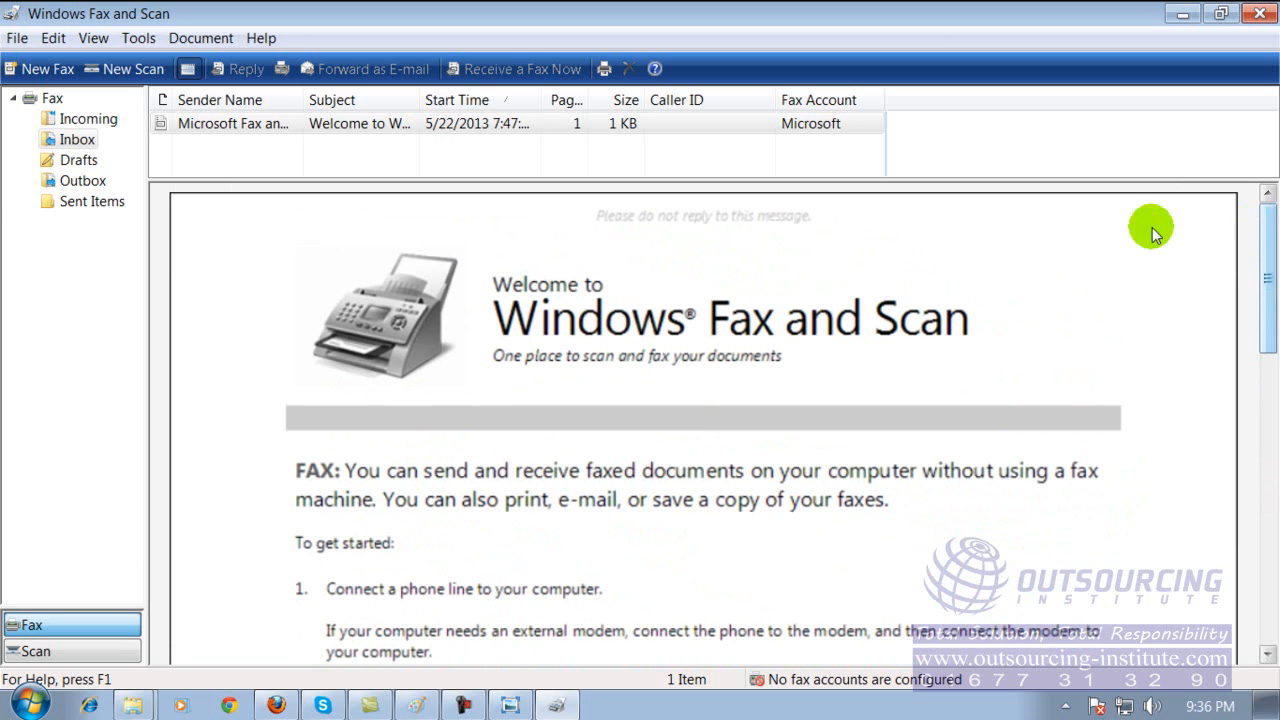
left_click(1264, 15)
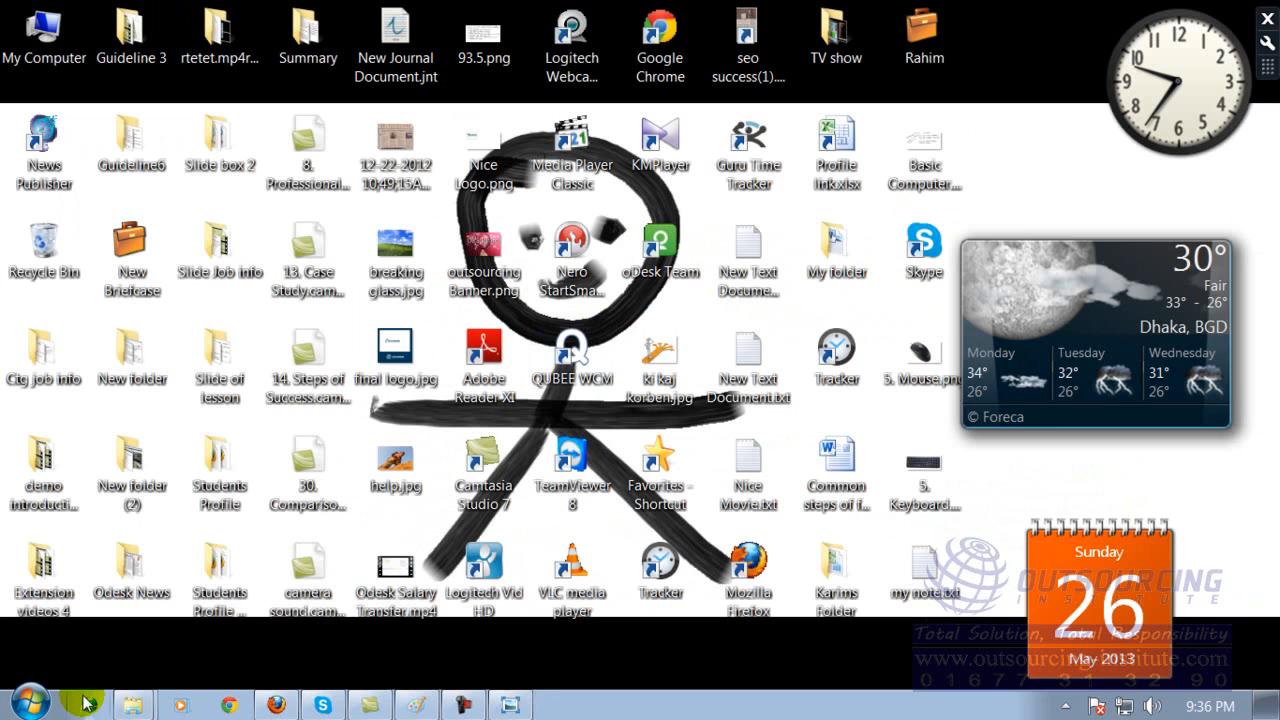
Look through the installed programs list down to the Microsoft Office and Skype folders, and close it without launching anything.
left_click(20, 707)
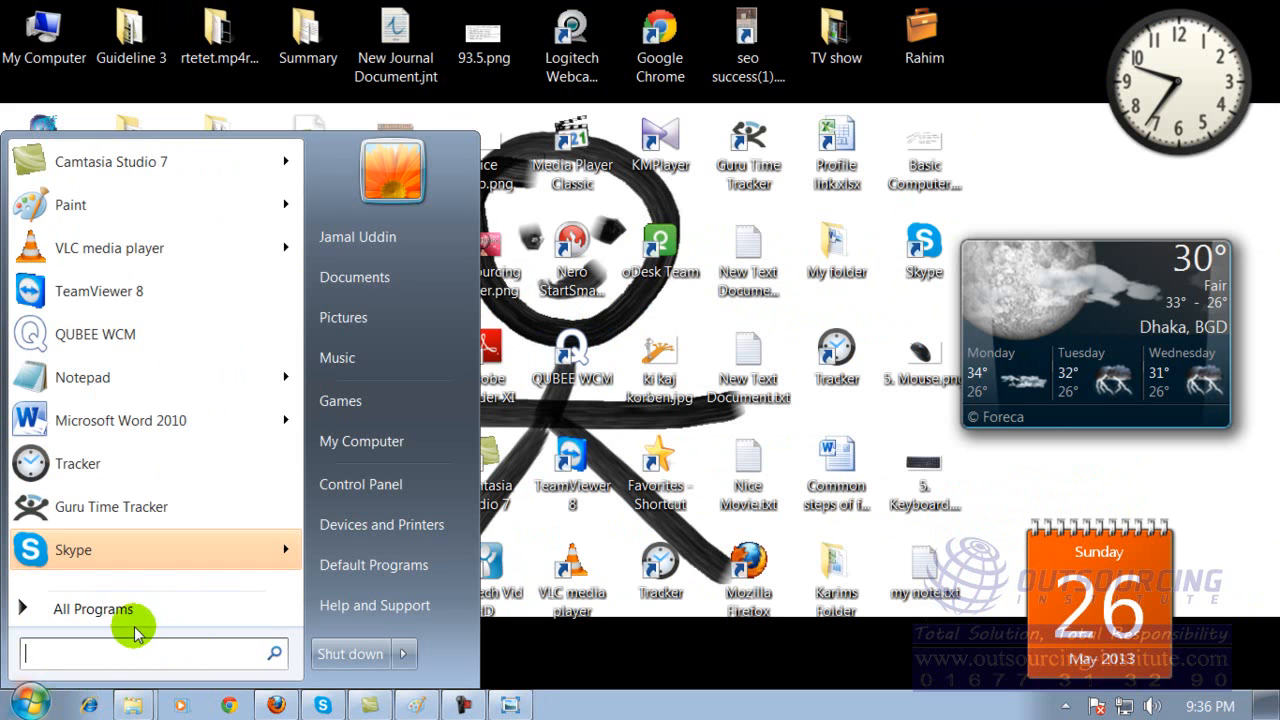
left_click(88, 612)
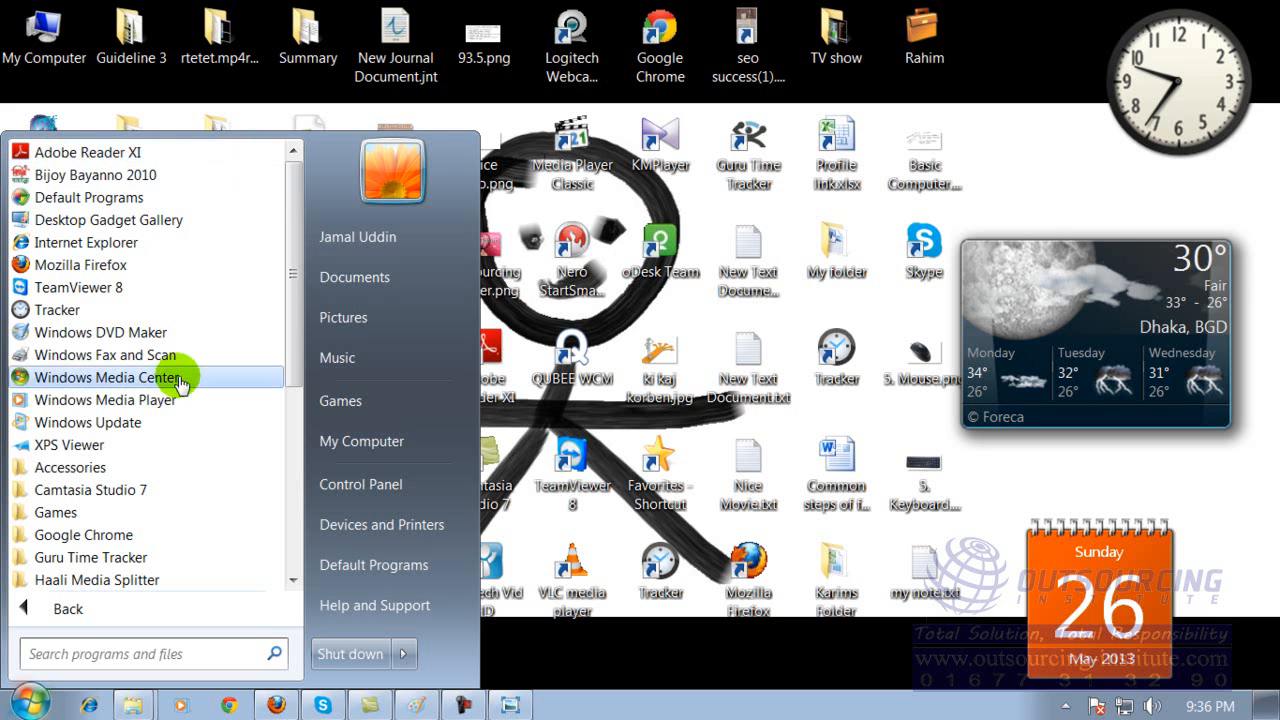
left_click_drag(292, 268, 293, 401)
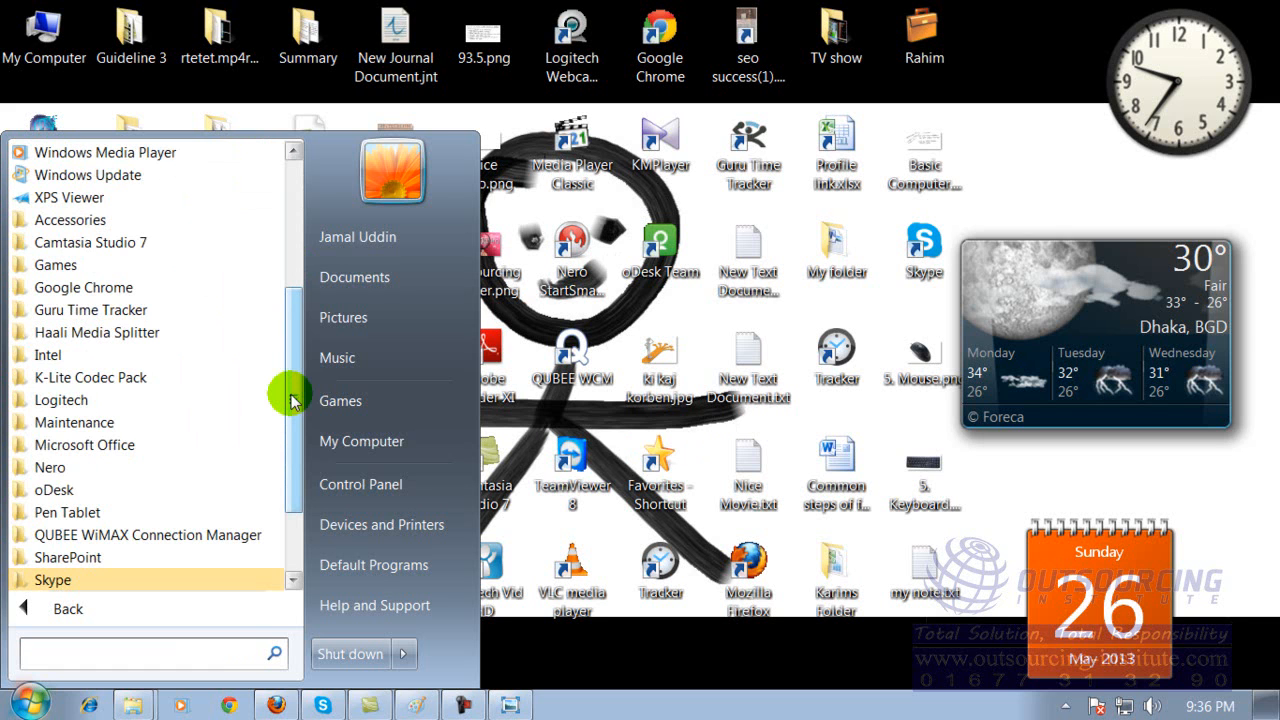
left_click(302, 385)
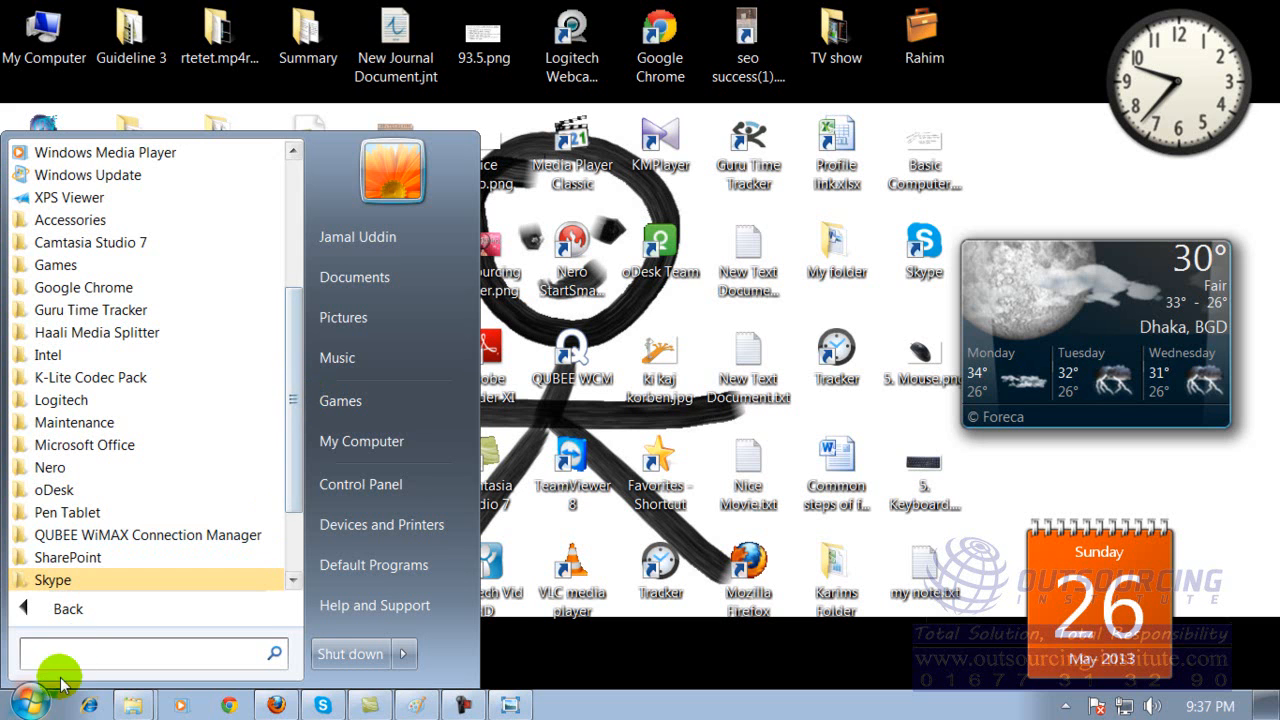
left_click(32, 704)
Launch Paint, try a short brush stroke on the blank canvas, and undo it.
left_click(36, 706)
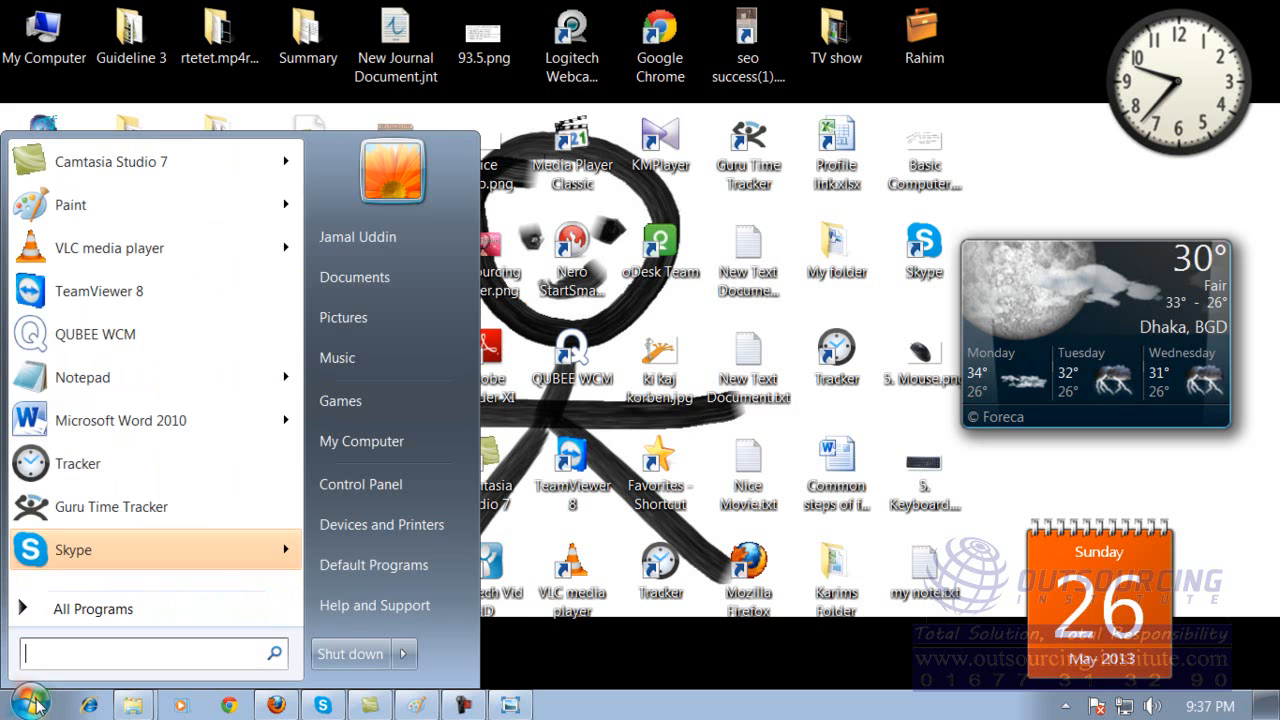
left_click(170, 207)
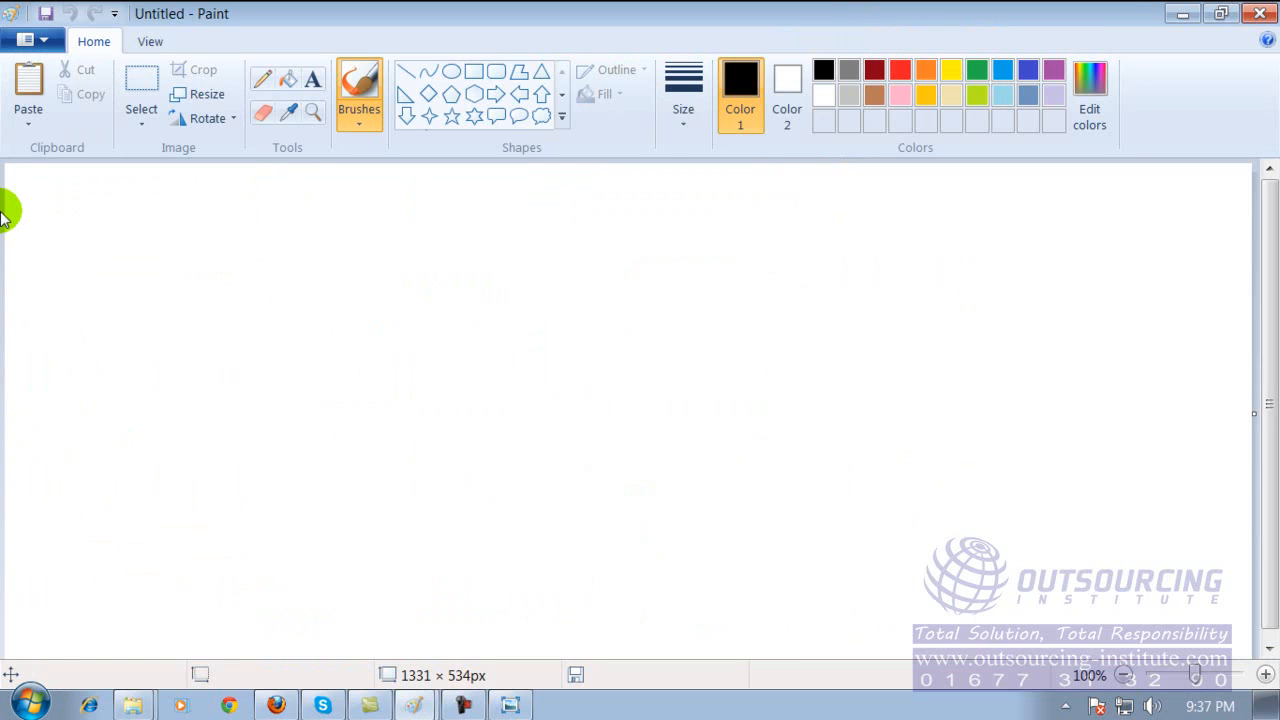
left_click_drag(726, 254, 740, 222)
key("ctrl+z")
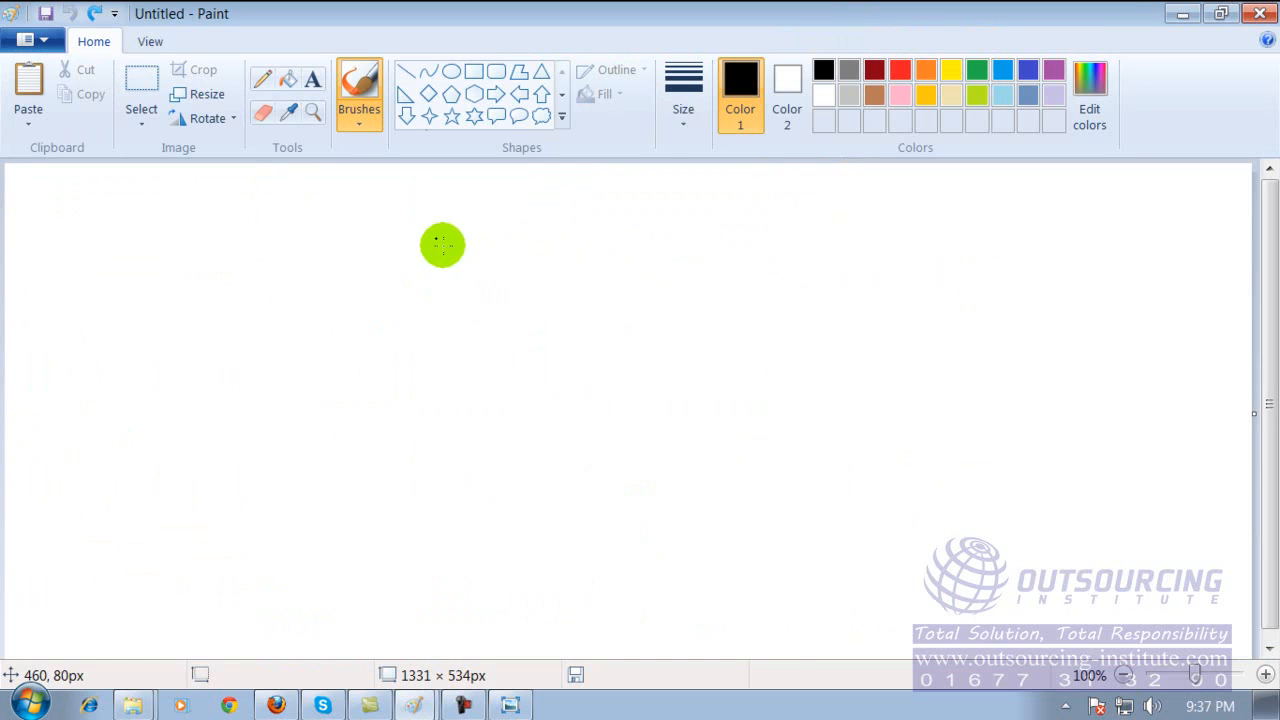
Minimize the Paint ribbon and enlarge the canvas to 1331 × 645 px.
right_click(383, 41)
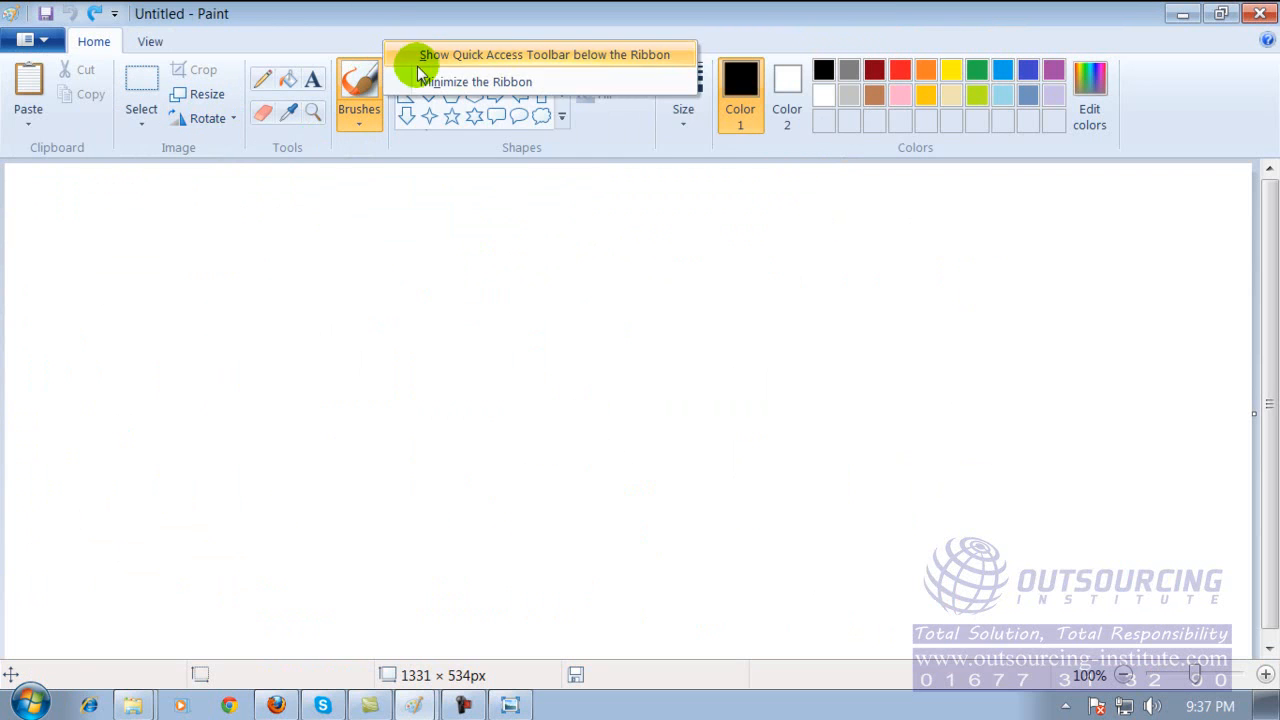
left_click(424, 83)
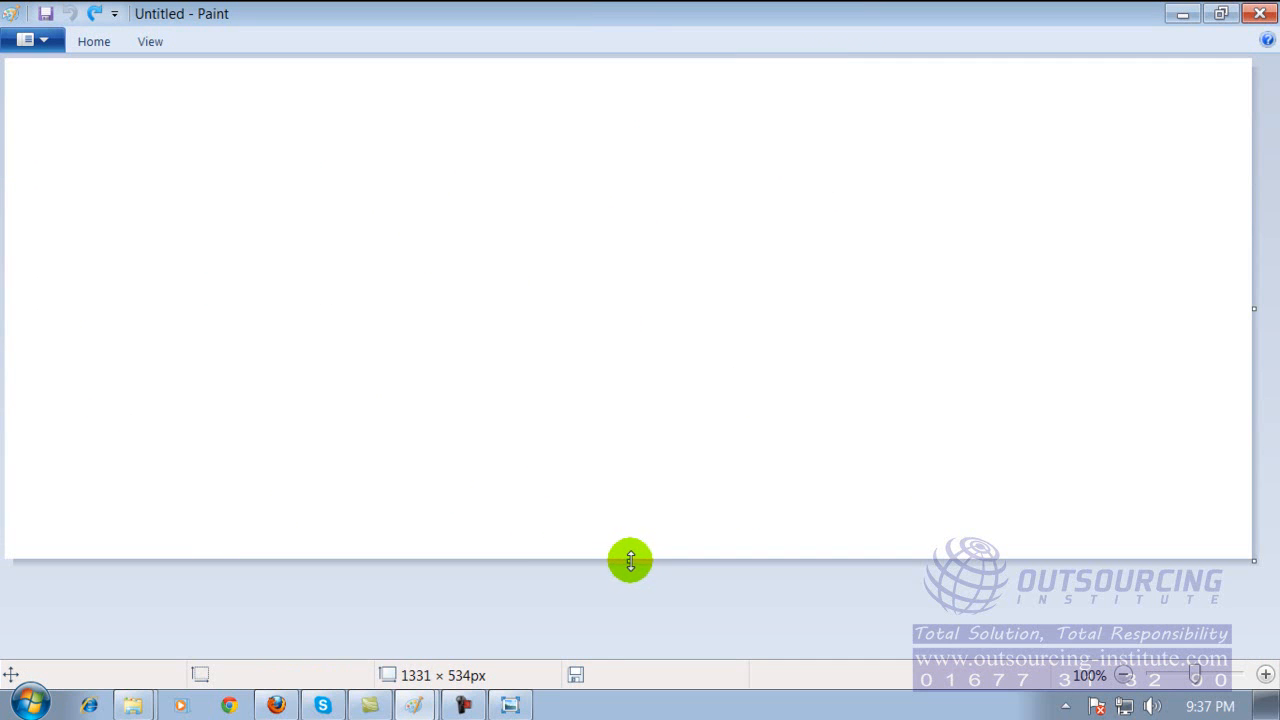
left_click_drag(630, 560, 615, 663)
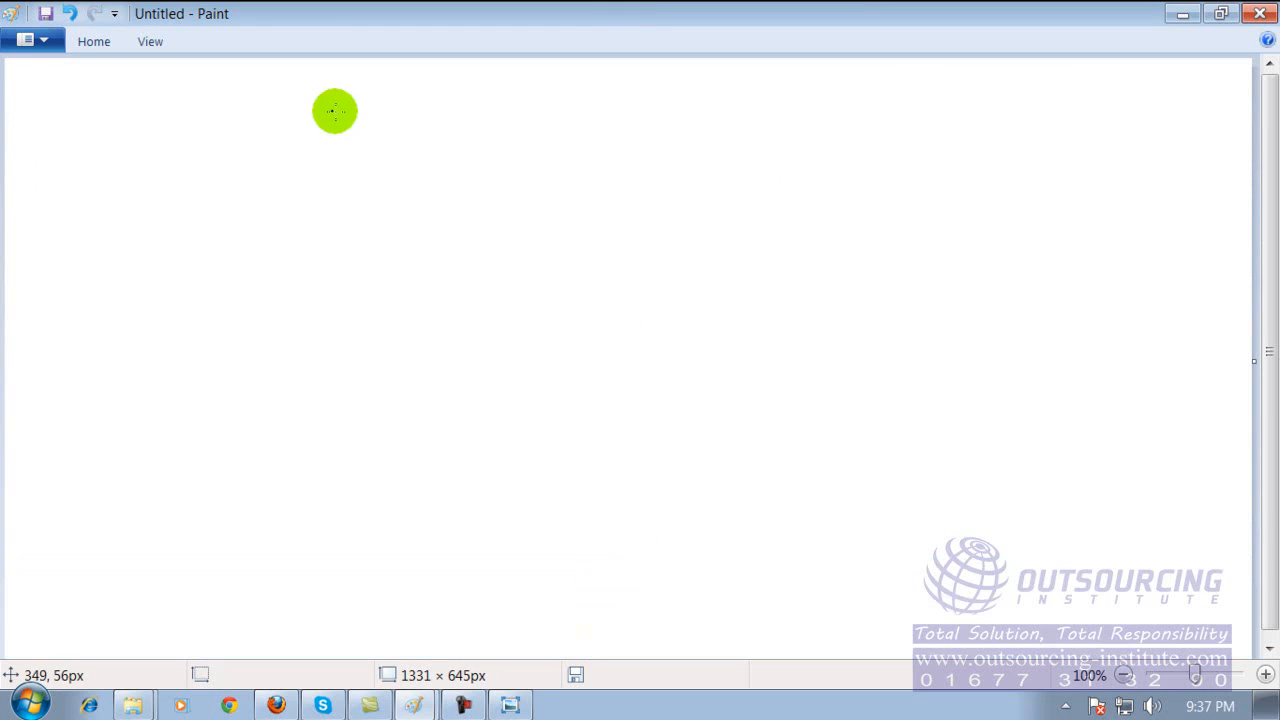
left_click_drag(297, 195, 347, 185)
left_click_drag(390, 148, 373, 193)
mouse_move(496, 150)
left_mouse_down()
mouse_move(540, 142)
mouse_move(715, 186)
left_mouse_up()
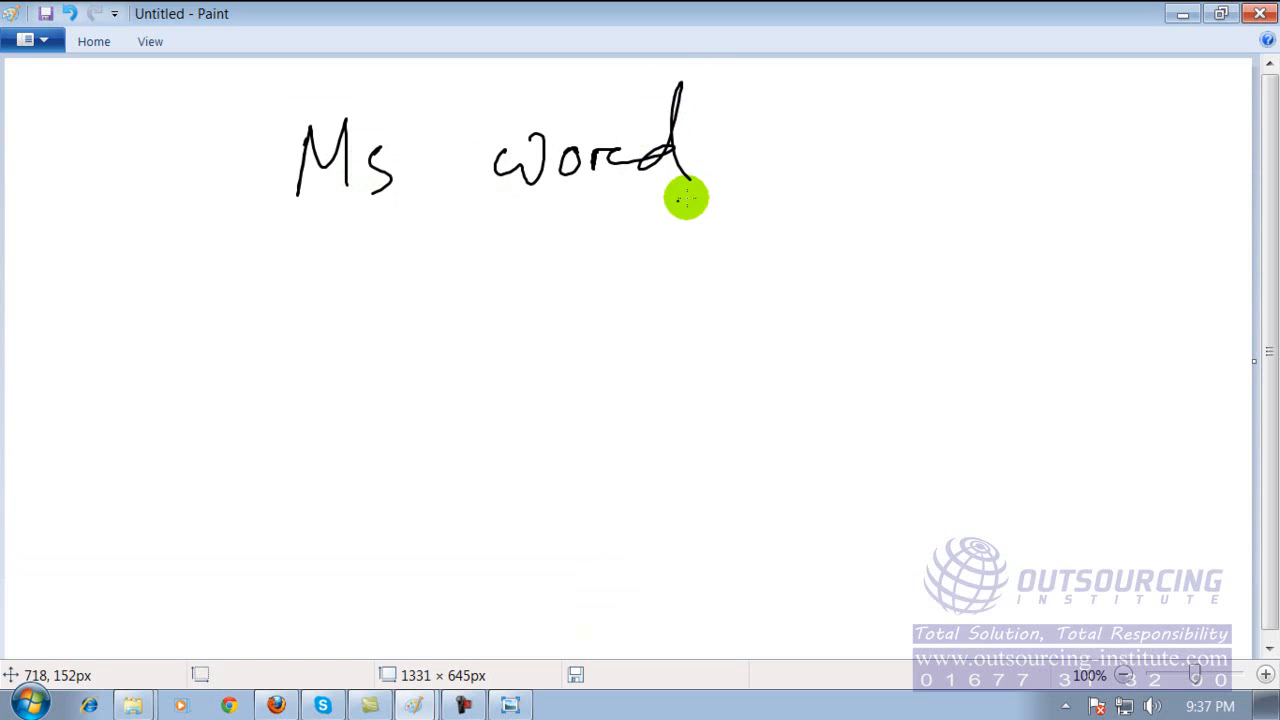
mouse_move(306, 314)
left_mouse_down()
mouse_move(310, 271)
mouse_move(351, 300)
left_mouse_up()
mouse_move(393, 268)
left_mouse_down()
mouse_move(372, 290)
mouse_move(382, 312)
left_mouse_up()
left_click_drag(486, 266, 534, 296)
mouse_move(484, 261)
left_mouse_down()
mouse_move(522, 241)
mouse_move(562, 292)
left_mouse_up()
mouse_move(560, 272)
left_mouse_down()
mouse_move(540, 302)
mouse_move(598, 304)
left_mouse_up()
left_click_drag(604, 292, 680, 296)
mouse_move(313, 370)
left_mouse_down()
mouse_move(310, 412)
mouse_move(374, 410)
left_mouse_up()
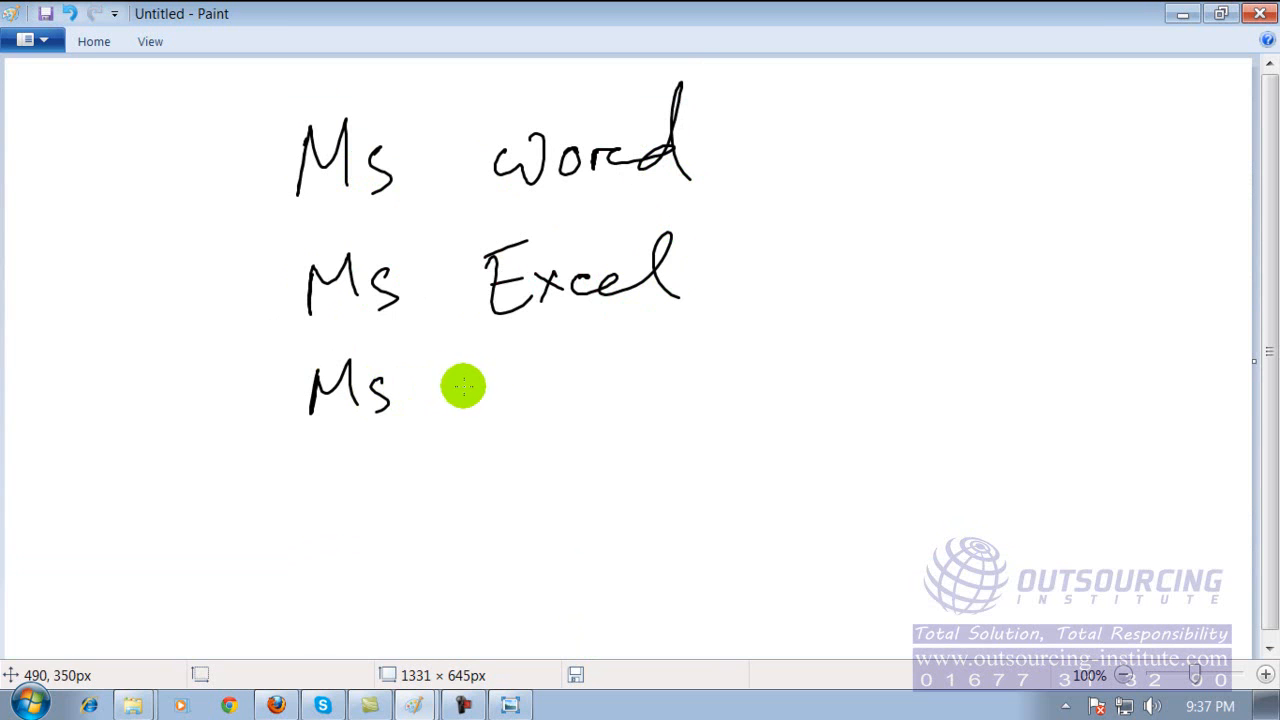
key("ctrl+a")
key("Delete")
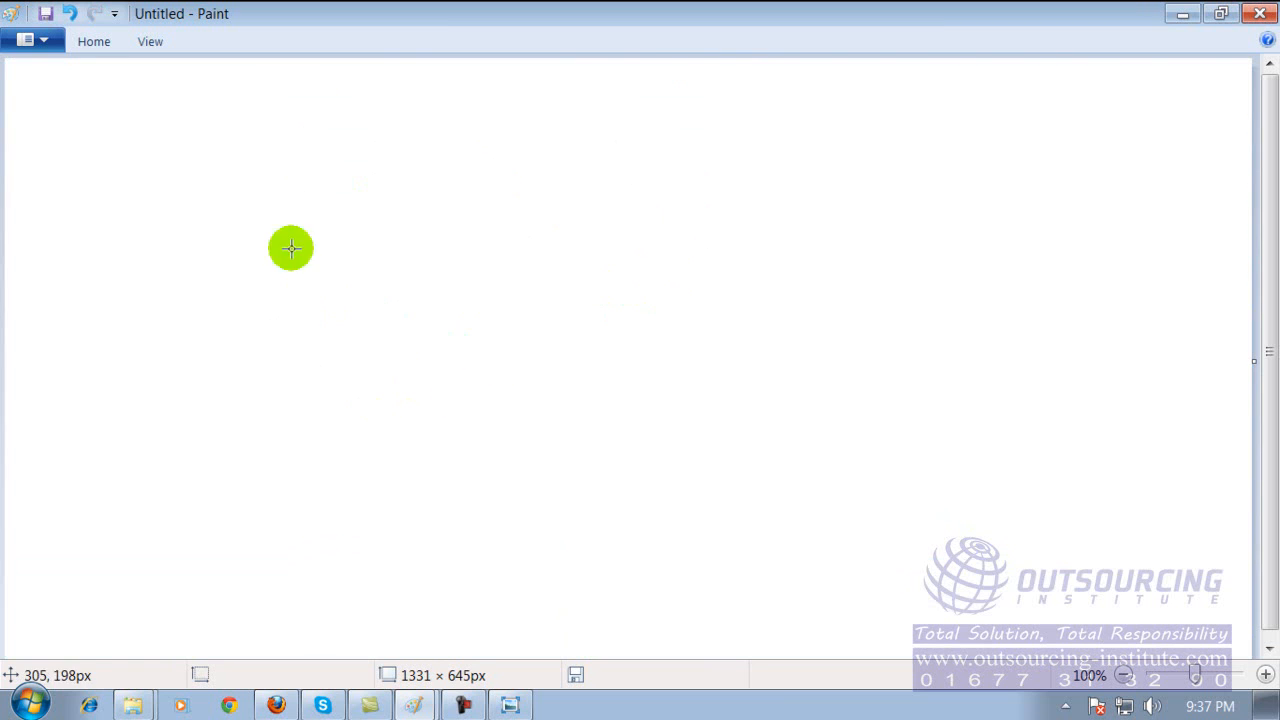
Select the brush and handwrite "Microsoft word" and, on the line below, "Microsoft Excel" in black.
left_click(100, 42)
left_click(342, 85)
mouse_move(223, 147)
left_mouse_down()
mouse_move(318, 147)
mouse_move(364, 166)
mouse_move(390, 153)
mouse_move(414, 160)
mouse_move(422, 188)
left_mouse_up()
mouse_move(457, 140)
left_mouse_down()
mouse_move(462, 187)
mouse_move(468, 160)
mouse_move(643, 168)
mouse_move(652, 186)
left_mouse_up()
mouse_move(245, 290)
left_mouse_down()
mouse_move(243, 264)
mouse_move(289, 266)
mouse_move(313, 287)
mouse_move(468, 258)
left_mouse_up()
left_click_drag(463, 238, 474, 284)
mouse_move(566, 248)
left_mouse_down()
mouse_move(560, 267)
mouse_move(599, 275)
mouse_move(672, 258)
mouse_move(706, 276)
left_mouse_up()
Handwrite "Microsoft Power point" below the Microsoft Excel line.
mouse_move(232, 388)
left_mouse_down()
mouse_move(238, 362)
mouse_move(322, 380)
mouse_move(423, 360)
mouse_move(405, 384)
mouse_move(440, 378)
left_mouse_up()
mouse_move(468, 326)
left_mouse_down()
mouse_move(446, 402)
mouse_move(468, 362)
left_mouse_up()
left_click_drag(482, 346, 484, 384)
mouse_move(566, 347)
left_mouse_down()
mouse_move(594, 359)
mouse_move(716, 346)
mouse_move(840, 362)
left_mouse_up()
mouse_move(846, 358)
left_mouse_down()
mouse_move(880, 346)
mouse_move(880, 376)
left_mouse_up()
left_click_drag(868, 348, 890, 344)
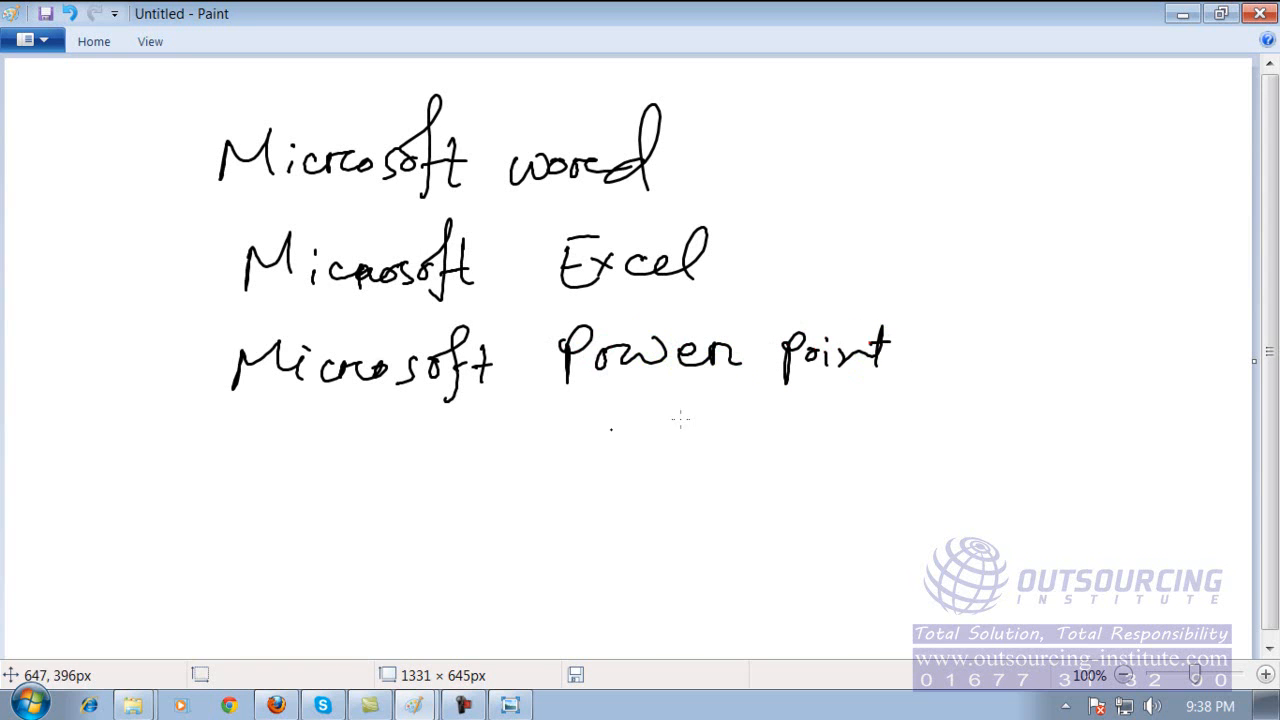
Handwrite "Microsoft Access" as the fourth line of the list.
mouse_move(256, 474)
left_mouse_down()
mouse_move(305, 424)
mouse_move(312, 470)
left_mouse_up()
mouse_move(338, 446)
left_mouse_down()
mouse_move(340, 468)
mouse_move(384, 474)
mouse_move(451, 449)
mouse_move(488, 458)
left_mouse_up()
mouse_move(520, 406)
left_mouse_down()
mouse_move(492, 492)
mouse_move(520, 456)
left_mouse_up()
left_click_drag(522, 436, 524, 472)
left_click_drag(514, 456, 534, 452)
mouse_move(612, 464)
left_mouse_down()
mouse_move(652, 462)
mouse_move(652, 450)
left_mouse_up()
mouse_move(688, 444)
left_mouse_down()
mouse_move(688, 460)
mouse_move(746, 462)
left_mouse_up()
mouse_move(764, 440)
left_mouse_down()
mouse_move(752, 466)
mouse_move(772, 466)
left_mouse_up()
left_click(684, 457)
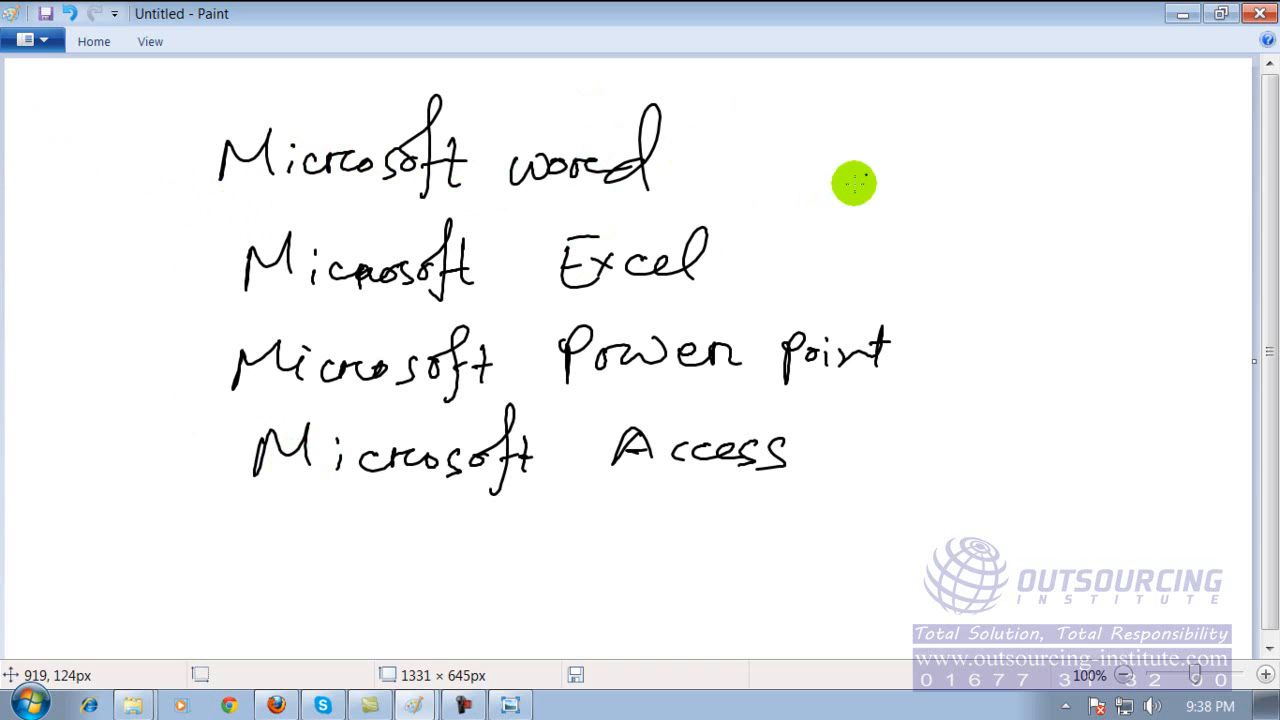
Draw a tall curly brace beside the four program names and label it "Office Management Software".
mouse_move(855, 115)
left_mouse_down()
mouse_move(893, 339)
mouse_move(866, 478)
left_mouse_up()
mouse_move(920, 150)
left_mouse_down()
mouse_move(943, 120)
mouse_move(941, 170)
mouse_move(968, 131)
mouse_move(1019, 139)
mouse_move(1027, 155)
left_mouse_up()
mouse_move(946, 256)
left_mouse_down()
mouse_move(997, 215)
mouse_move(1021, 232)
mouse_move(1218, 205)
left_mouse_up()
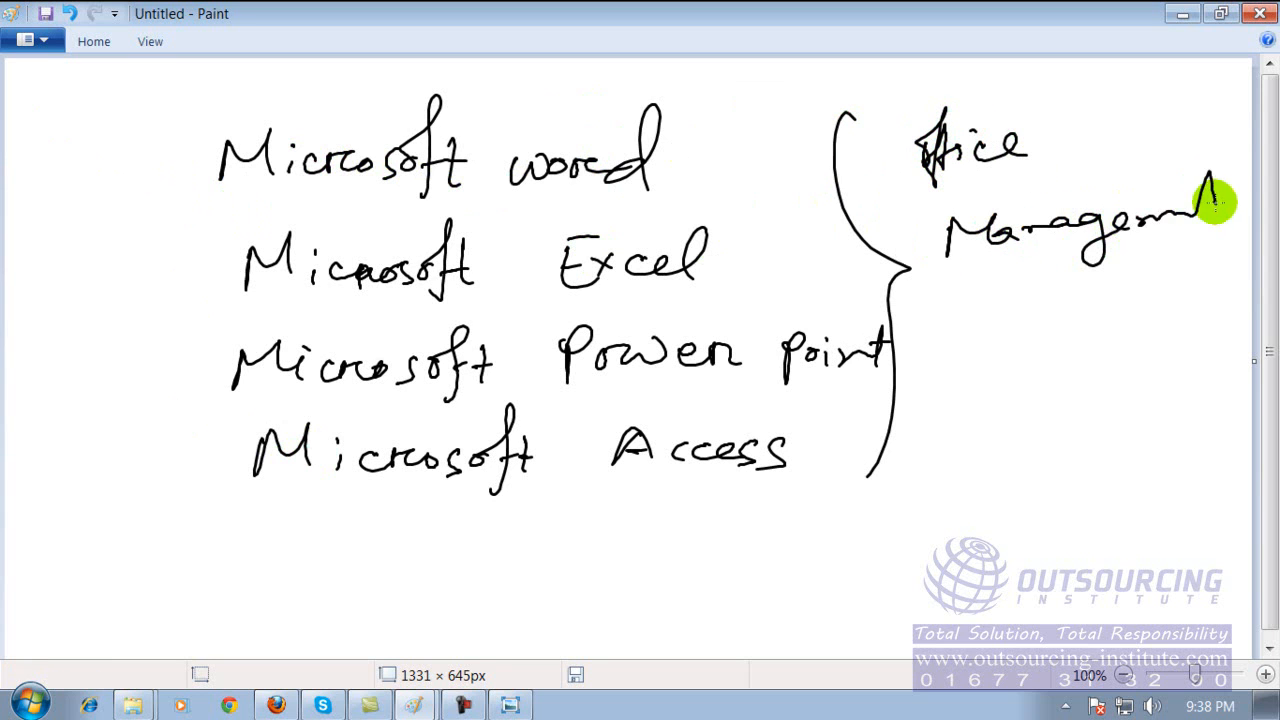
mouse_move(980, 282)
left_mouse_down()
mouse_move(1058, 283)
mouse_move(1091, 314)
mouse_move(1195, 292)
mouse_move(1211, 309)
left_mouse_up()
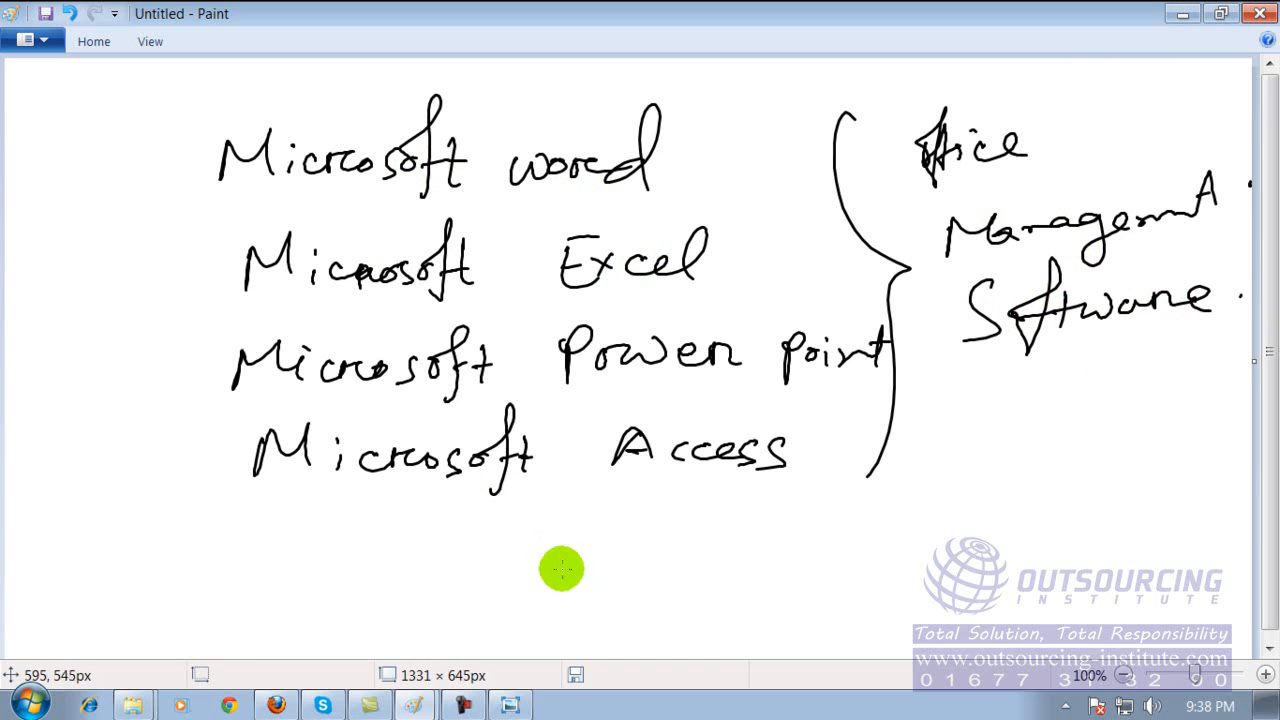
Handwrite "Office program CD" below the list of Microsoft programs.
left_click_drag(618, 565, 632, 587)
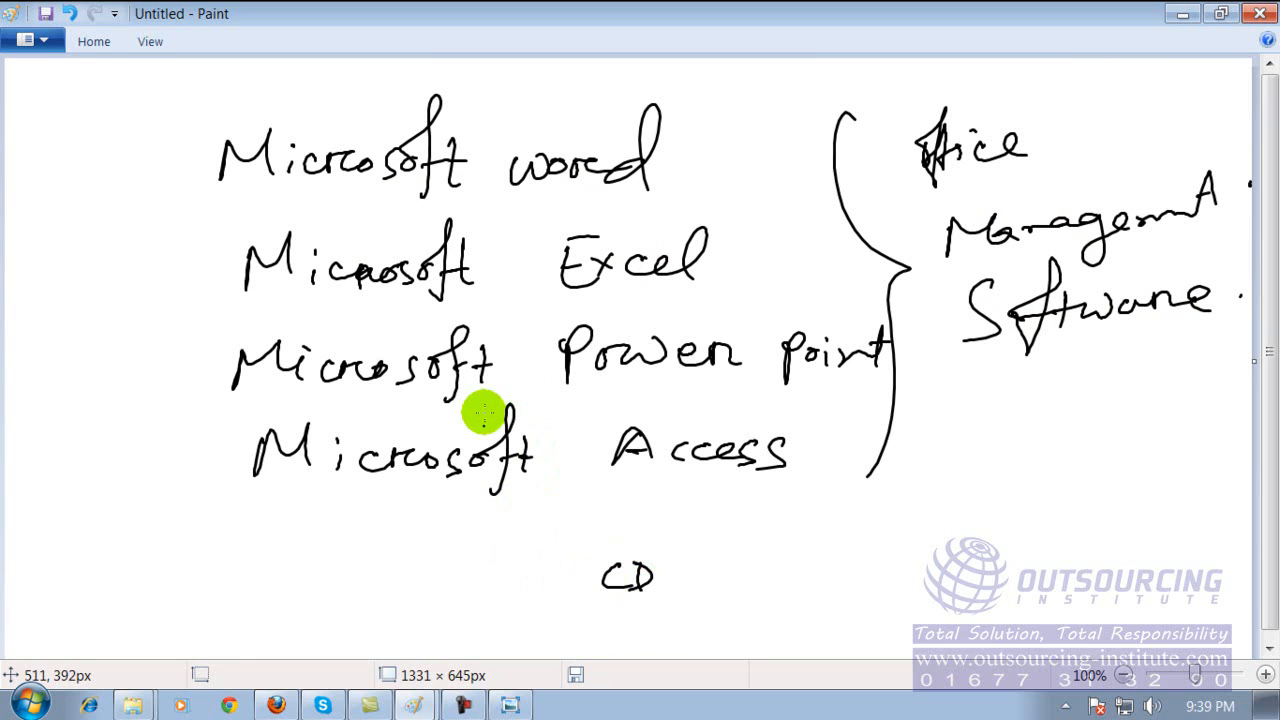
mouse_move(323, 583)
left_mouse_down()
mouse_move(328, 598)
mouse_move(338, 581)
mouse_move(588, 577)
left_mouse_up()
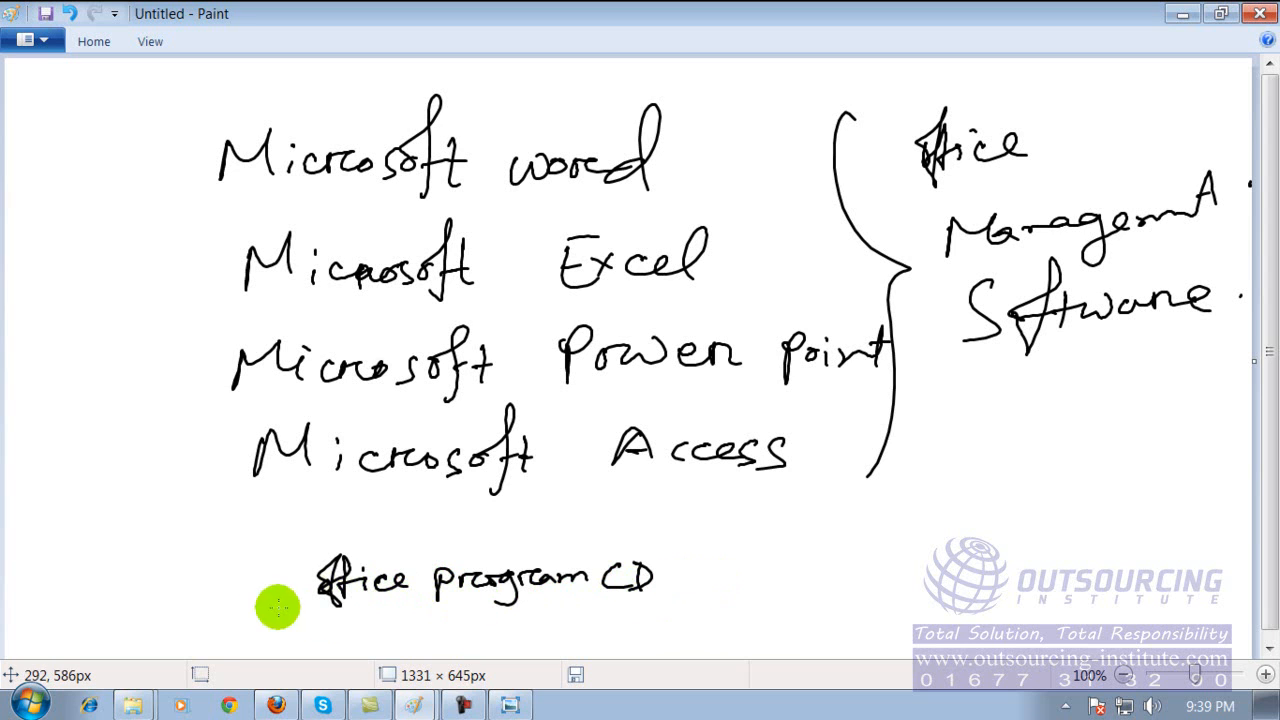
Underline "Office program CD" and handwrite the version years 2000, 2003, 2007 and 2010 beside it.
left_click_drag(321, 619, 655, 615)
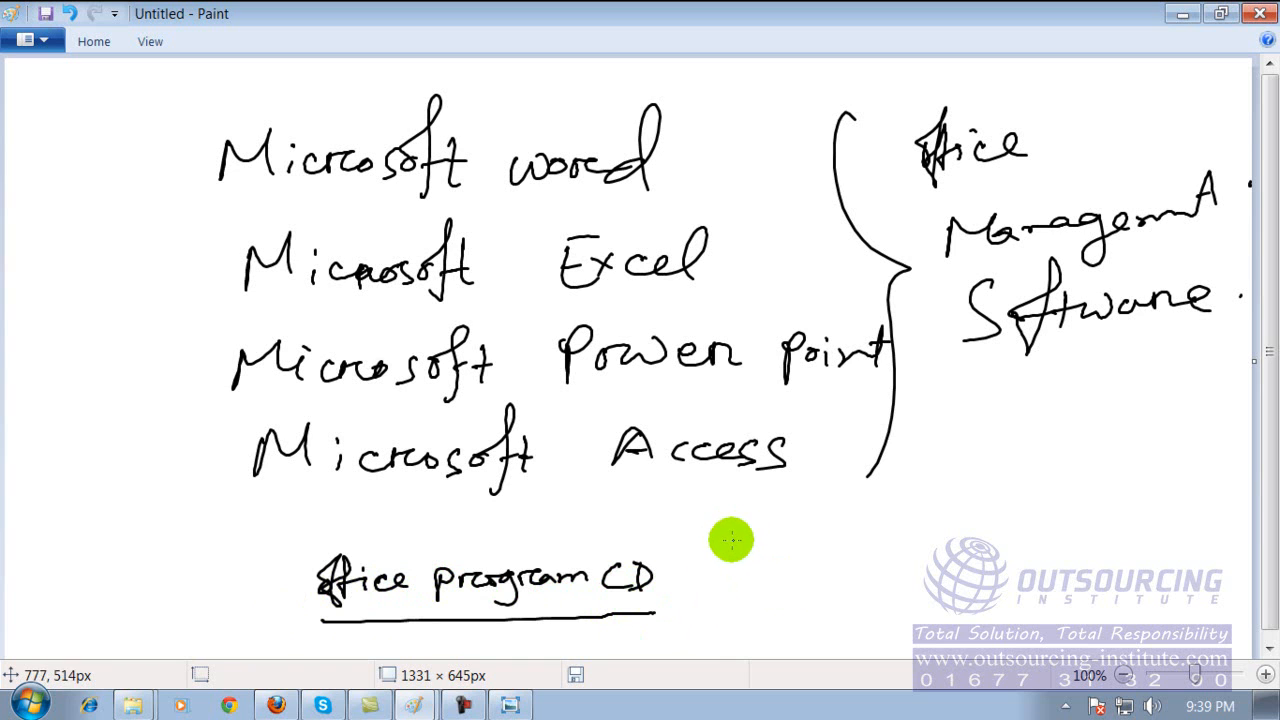
mouse_move(737, 527)
left_mouse_down()
mouse_move(780, 551)
mouse_move(829, 524)
mouse_move(822, 536)
left_mouse_up()
mouse_move(742, 578)
left_mouse_down()
mouse_move(770, 594)
mouse_move(808, 590)
left_mouse_up()
mouse_move(815, 575)
left_mouse_down()
mouse_move(833, 572)
mouse_move(822, 594)
left_mouse_up()
mouse_move(758, 615)
left_mouse_down()
mouse_move(751, 631)
mouse_move(843, 625)
mouse_move(815, 643)
mouse_move(860, 652)
mouse_move(843, 641)
left_mouse_up()
left_click_drag(843, 641, 792, 644)
mouse_move(910, 550)
left_mouse_down()
mouse_move(936, 566)
mouse_move(946, 551)
left_mouse_up()
left_click_drag(962, 548, 966, 566)
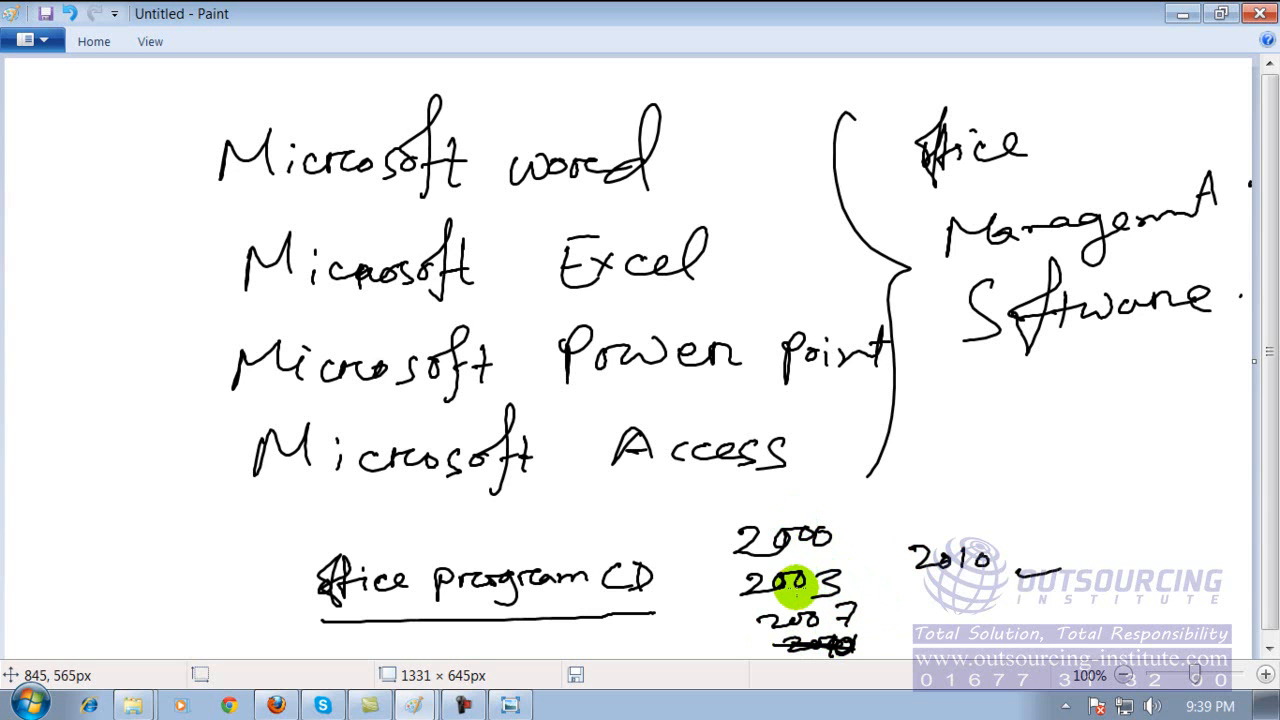
Circle the year 2010 and mark it with a line and star, and handwrite "office 2010" above it.
mouse_move(948, 516)
left_mouse_down()
mouse_move(900, 514)
mouse_move(937, 600)
mouse_move(983, 517)
mouse_move(930, 535)
mouse_move(905, 517)
left_mouse_up()
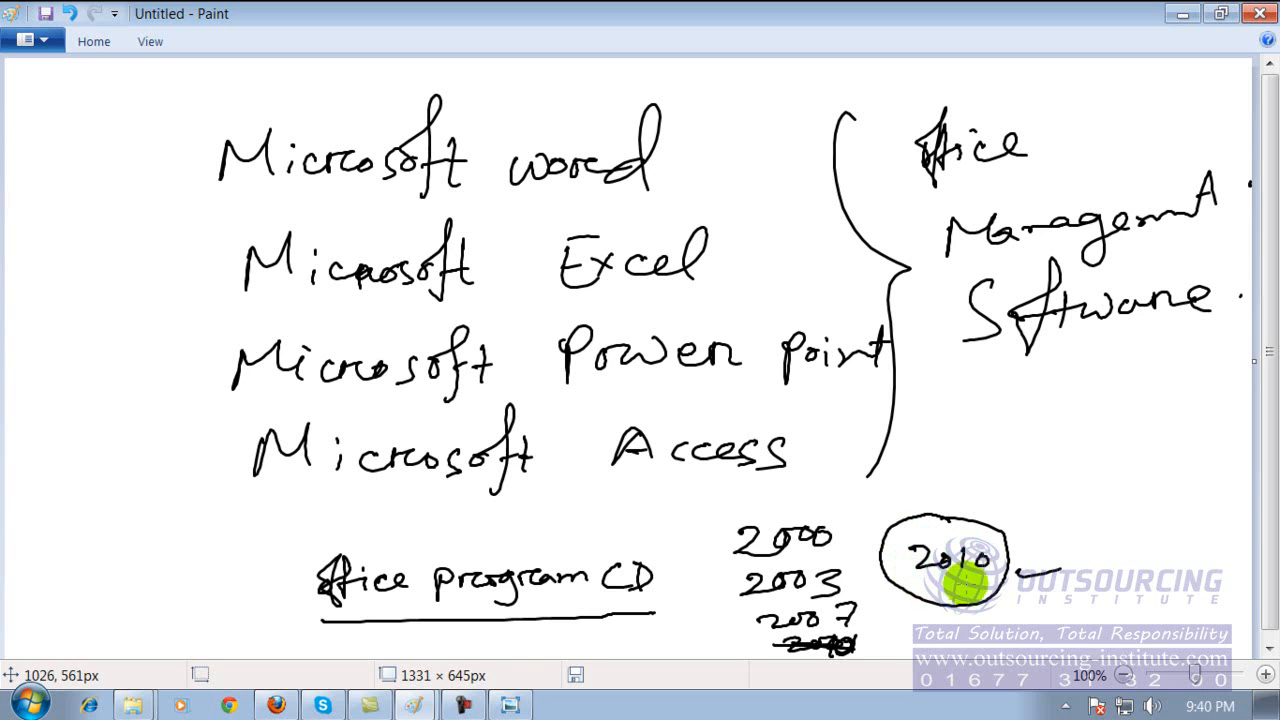
left_click_drag(1005, 548, 1061, 552)
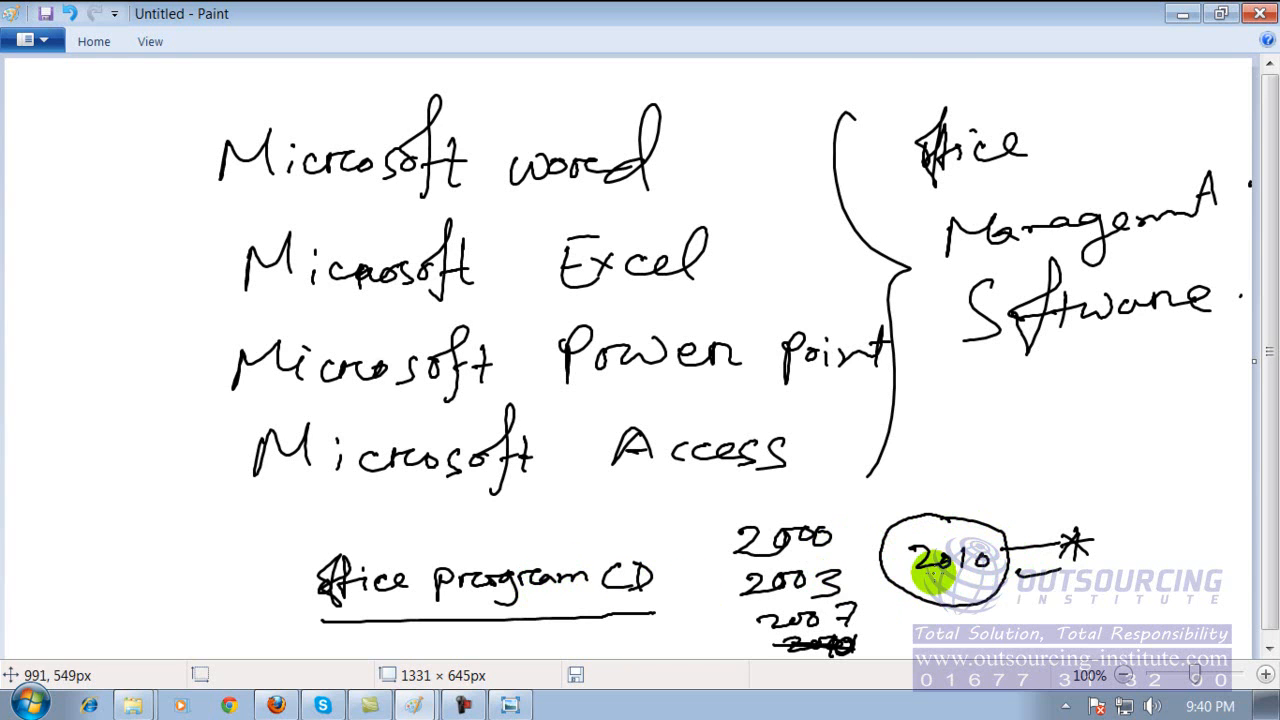
left_click_drag(1063, 447, 1076, 475)
mouse_move(1107, 416)
left_mouse_down()
mouse_move(1099, 468)
mouse_move(1141, 466)
left_mouse_up()
left_click_drag(1150, 454, 1182, 459)
mouse_move(1104, 489)
left_mouse_down()
mouse_move(1116, 507)
mouse_move(1134, 489)
left_mouse_up()
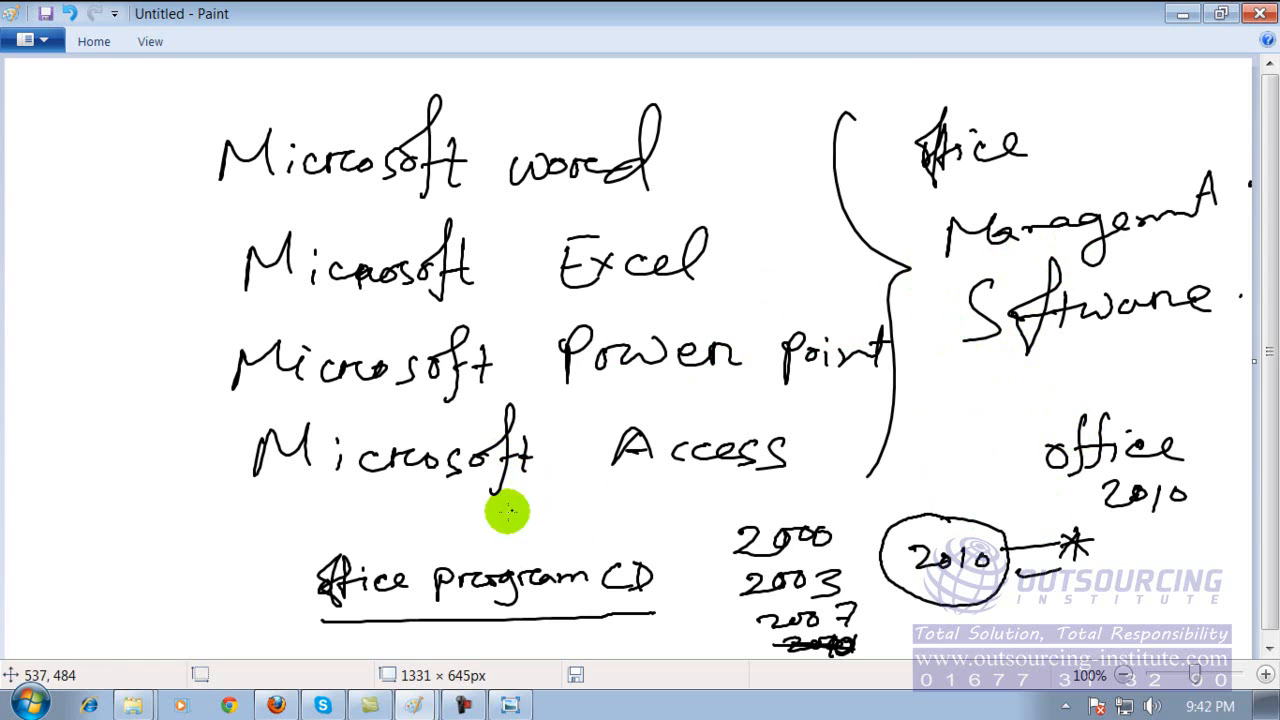
left_click(32, 705)
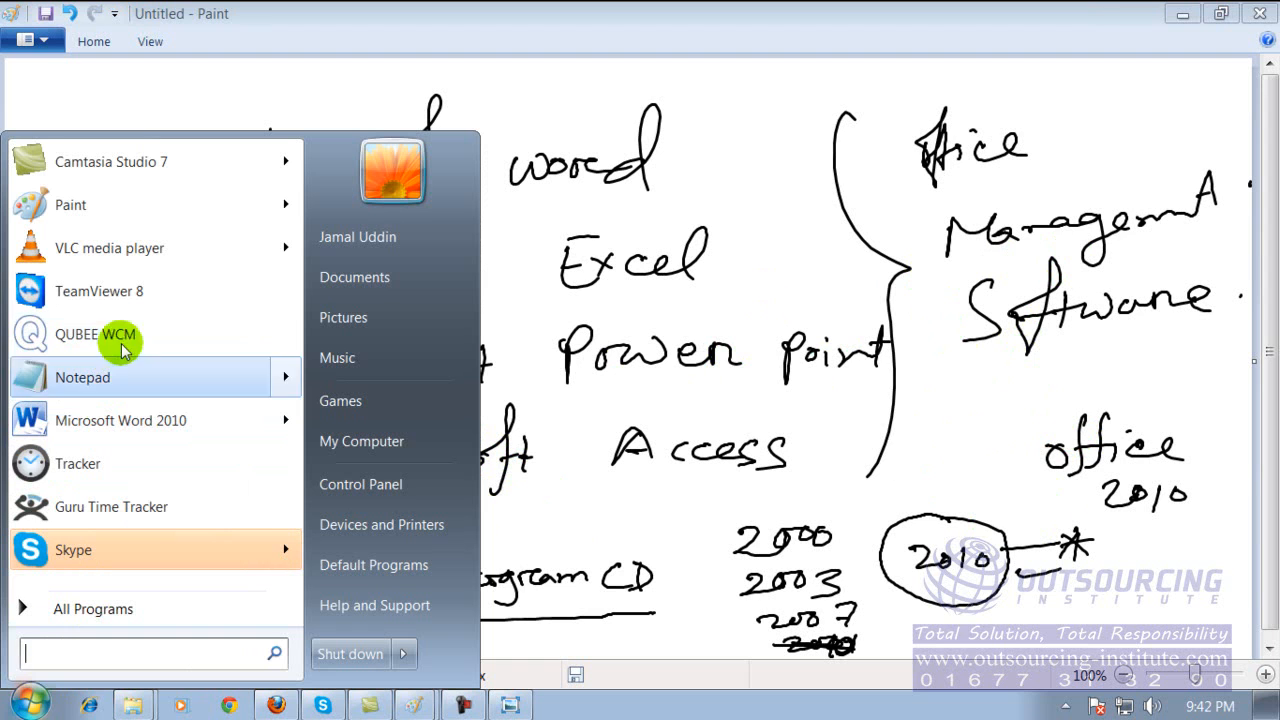
left_click(60, 609)
left_click(62, 615)
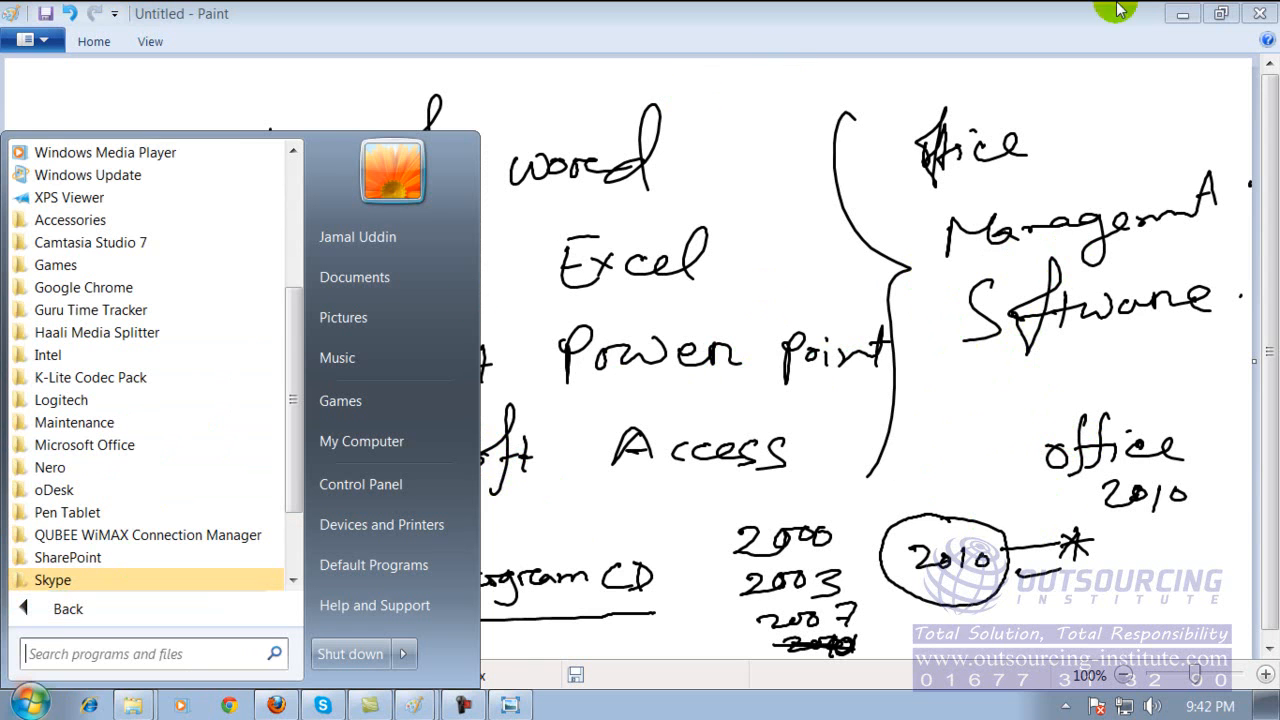
Minimize Paint and start Microsoft Word 2010 from the Microsoft Office program group, dismissing its activation wizard.
left_click(1183, 14)
left_click(1183, 14)
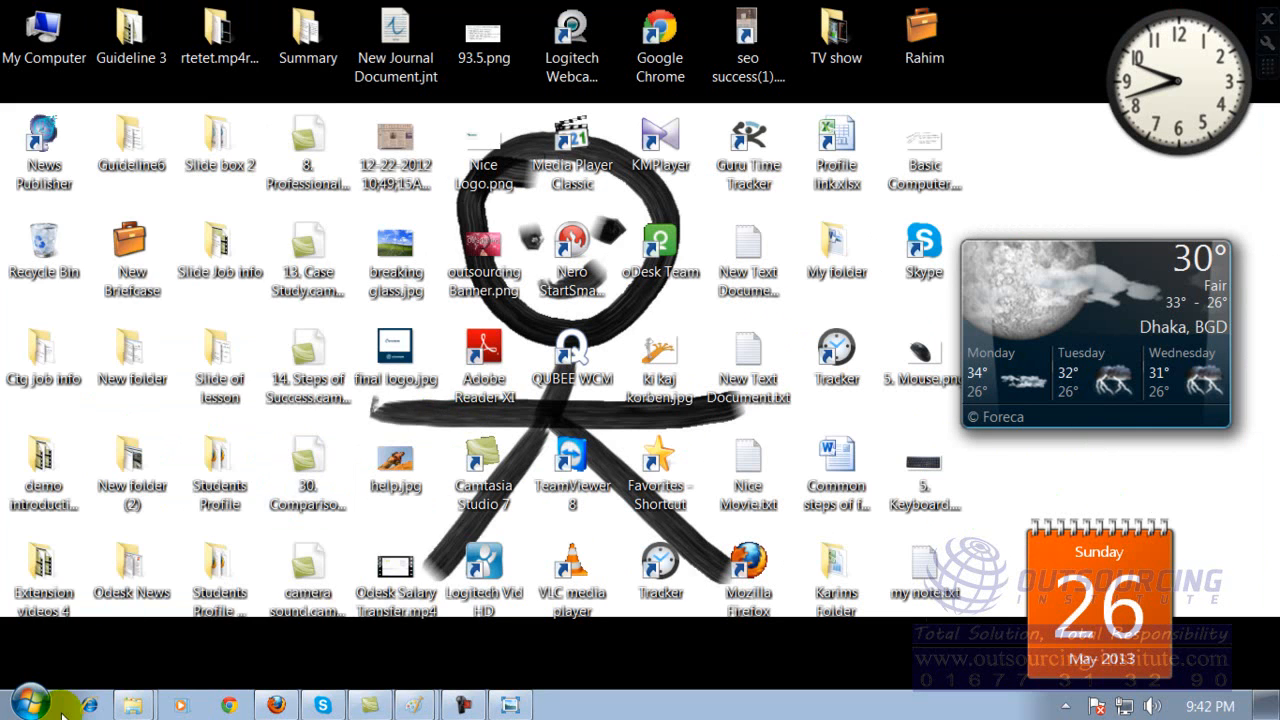
left_click(30, 704)
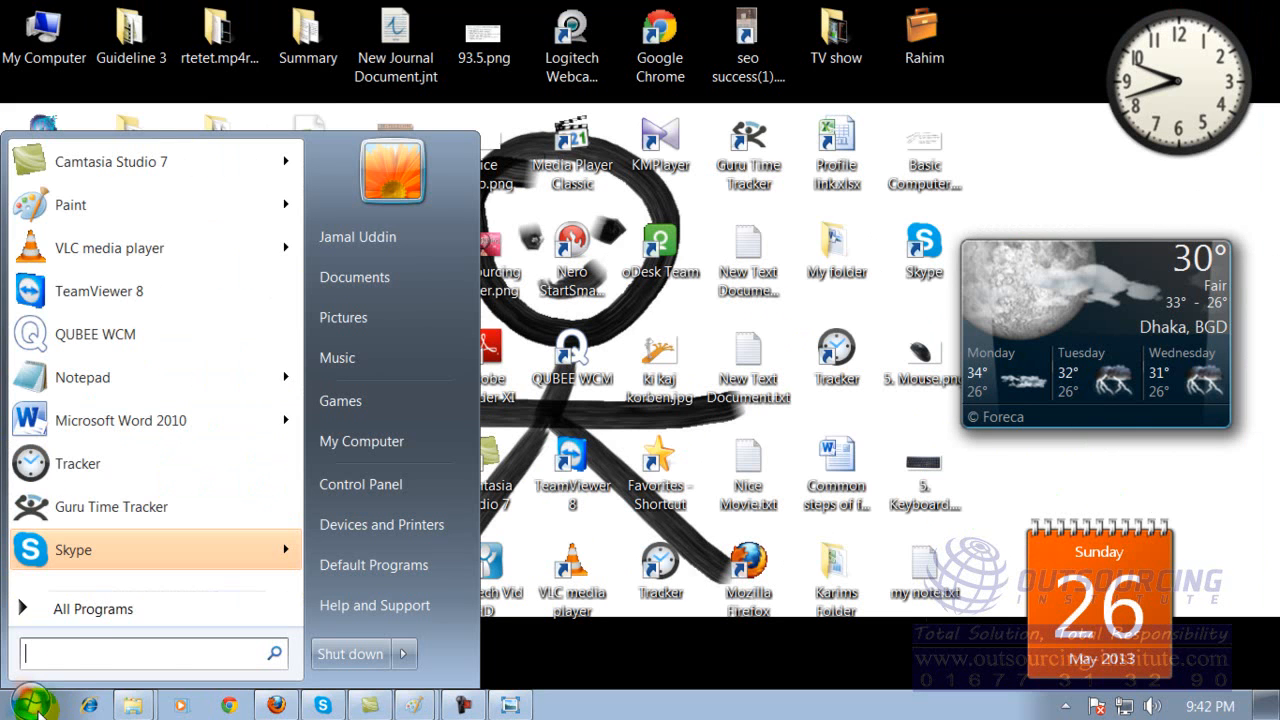
left_click(70, 612)
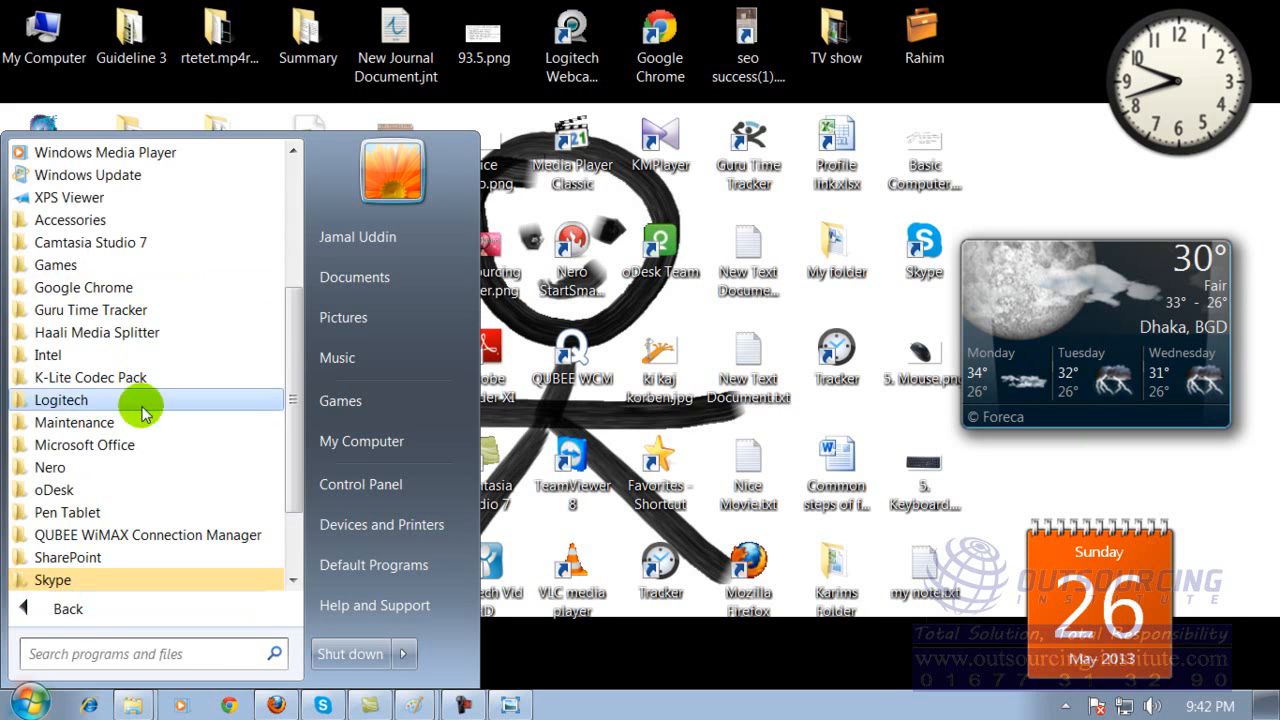
left_click(103, 448)
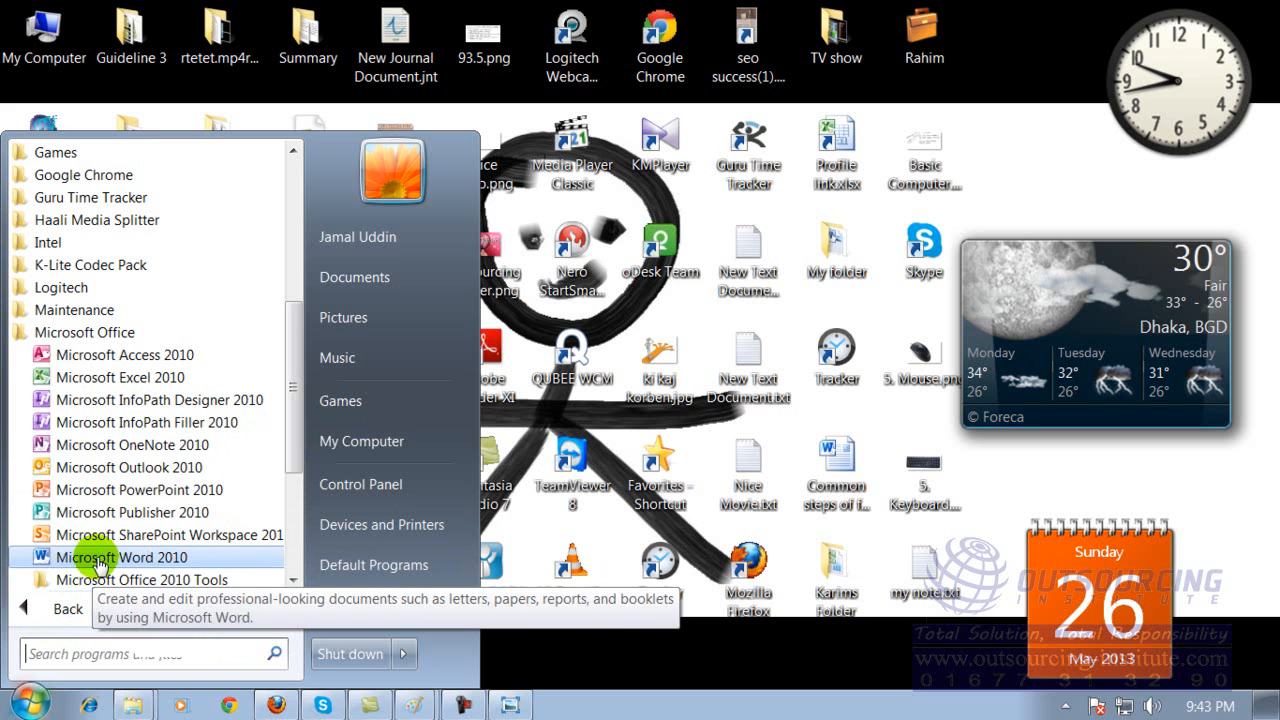
left_click(97, 557)
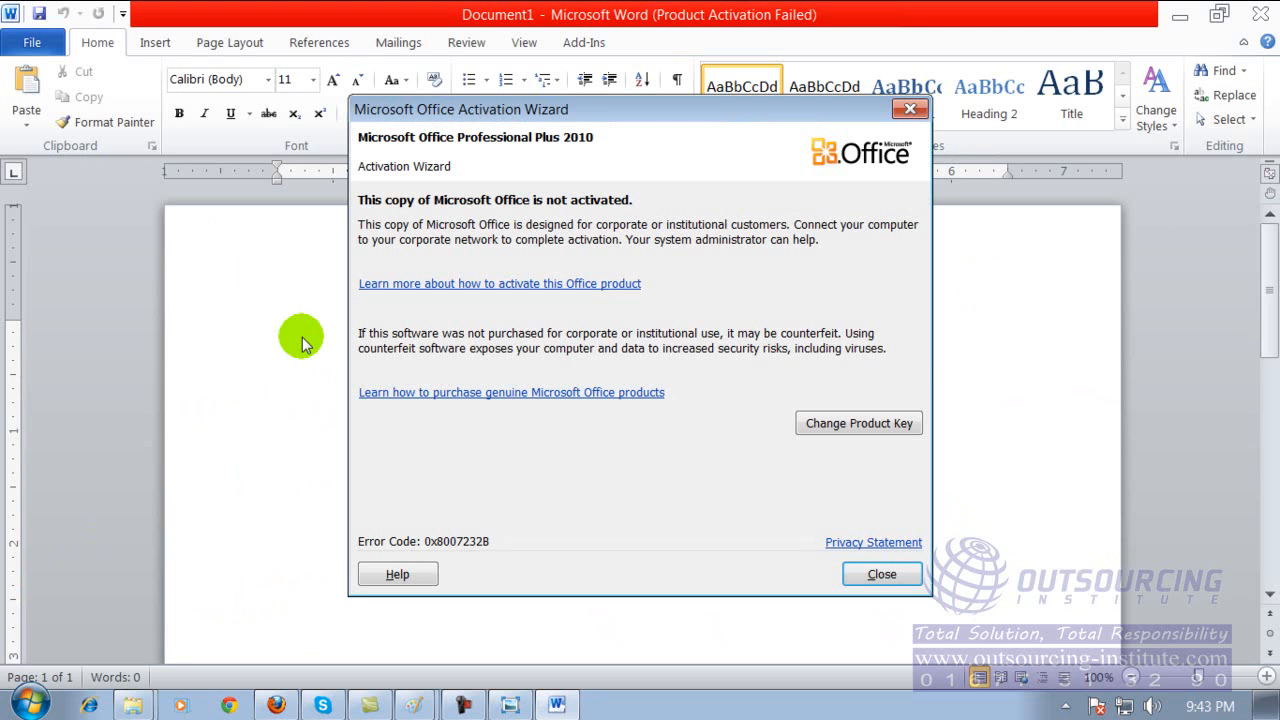
left_click(882, 574)
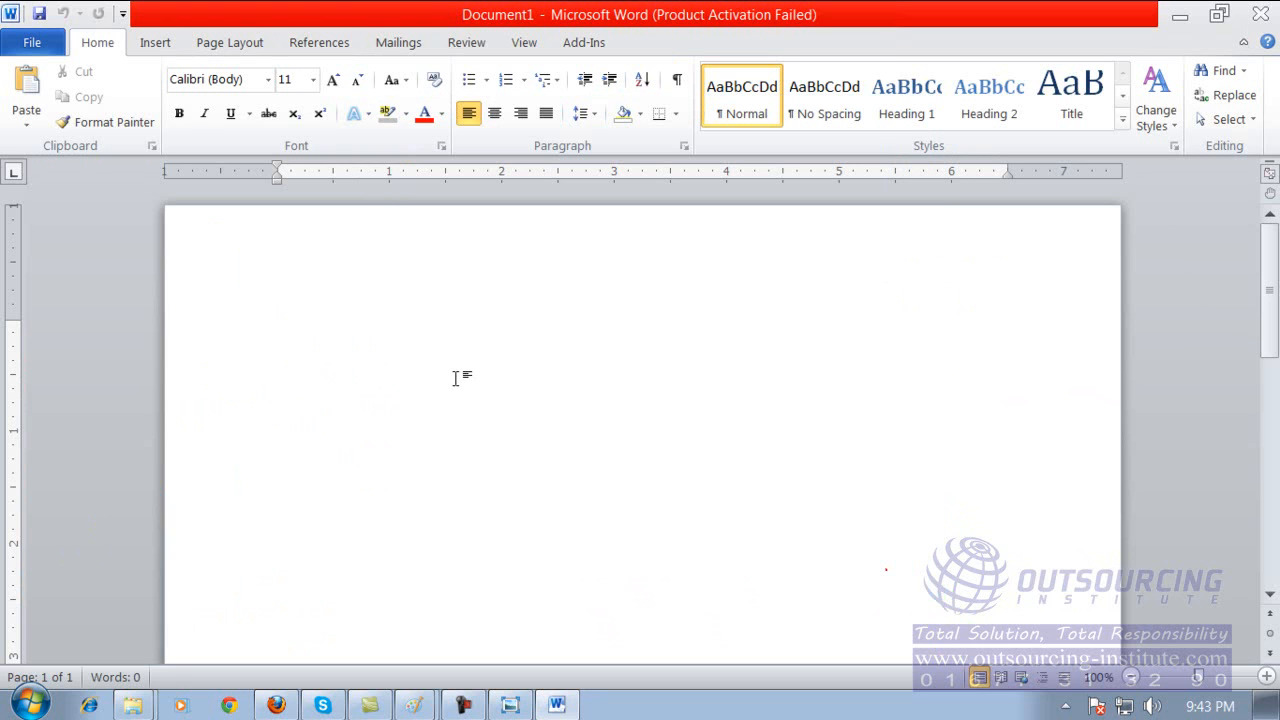
Enter the sample line "Asdfjddfg ;lkfg;lkfdg ;ldkjfg;lskdfgj ;dfjg;ldfgkj ;sldkfgjs;ldfg ;ldkfj;d" in the blank document.
type("asdfjddfg ;lkfg;lkfdg ;")
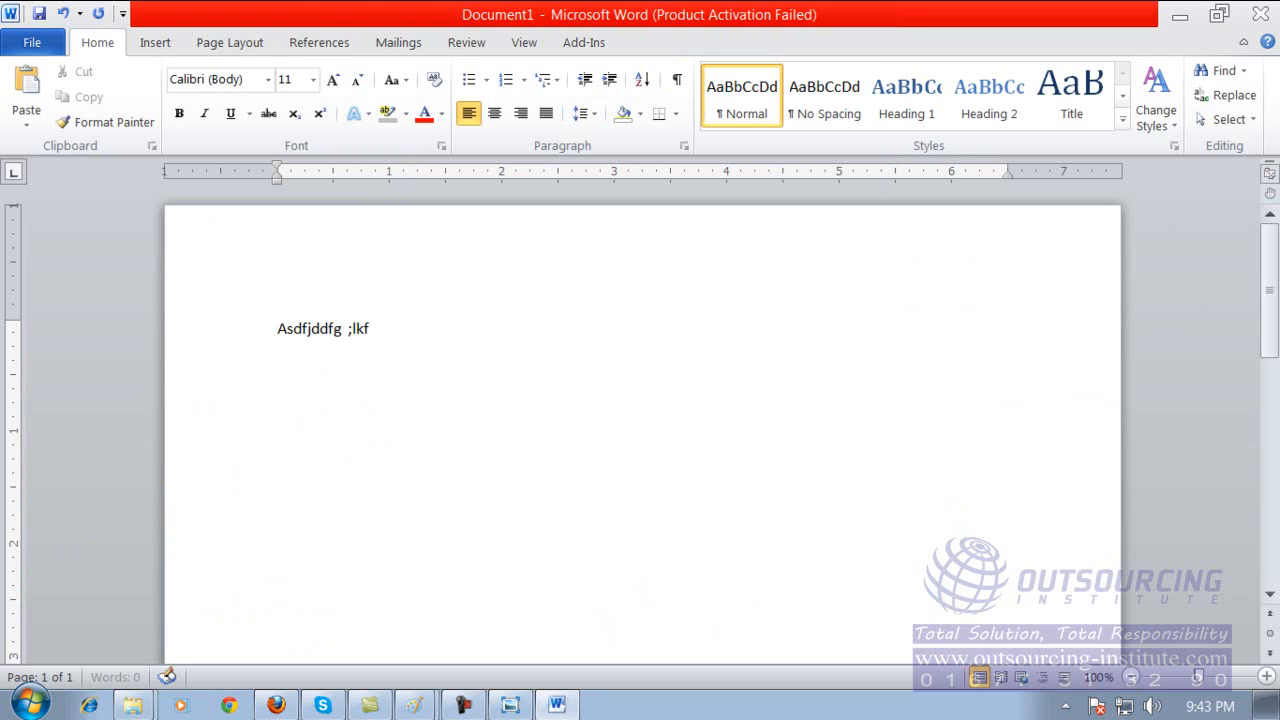
type("ldkjfg;lskdfgj ;dfjg;ldfgkj")
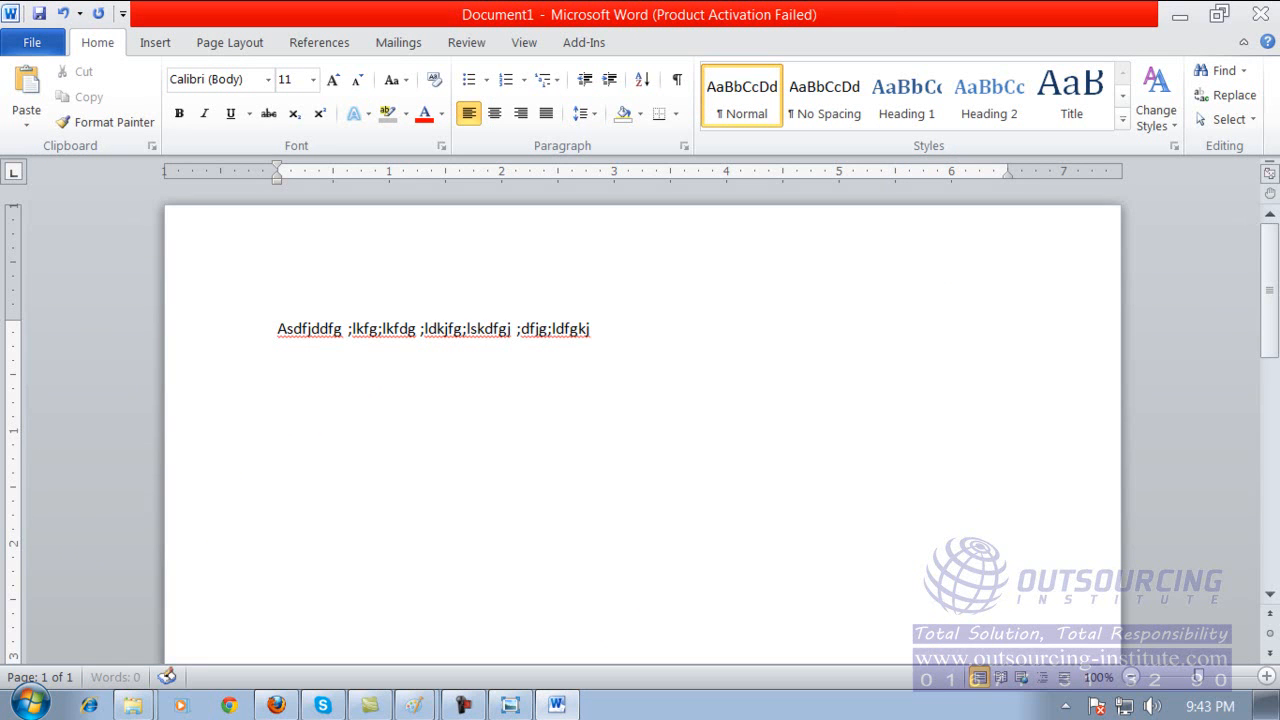
type(" ;sldkfgjs;ldfg ;ldkfj;d")
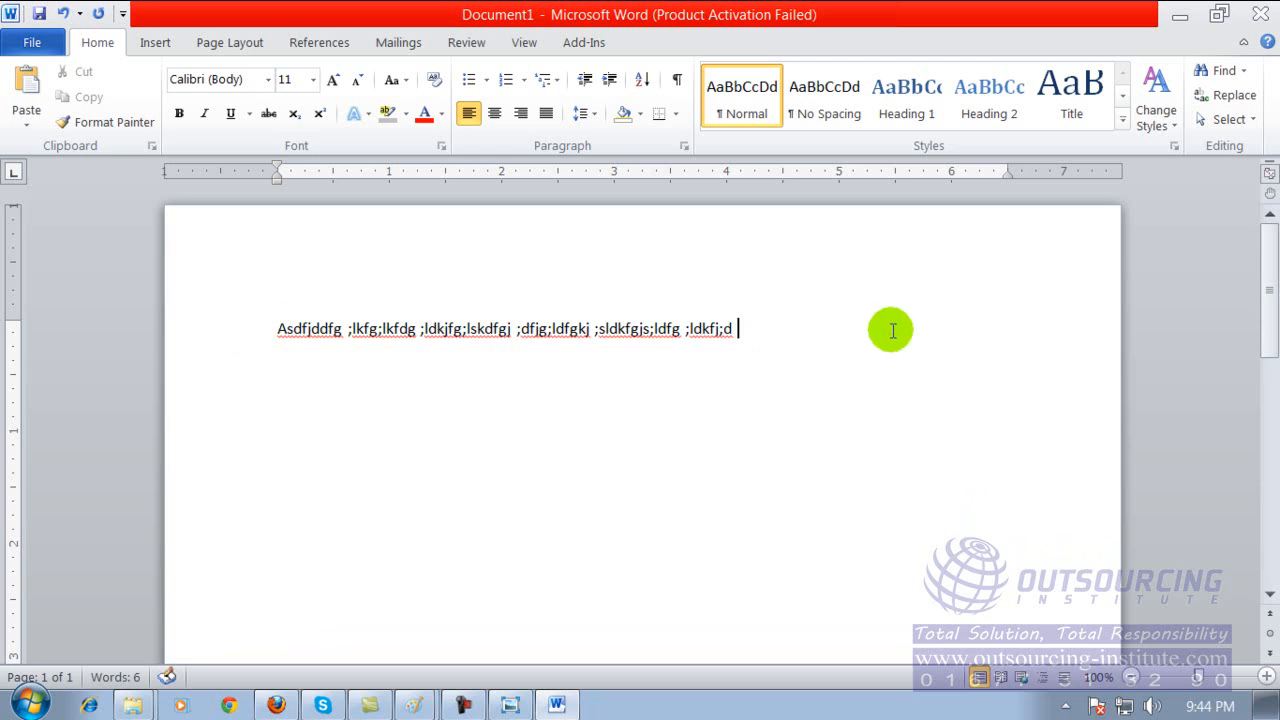
Select the whole line of sample text and set its font size to 26.
left_click(278, 330)
double_click(278, 330)
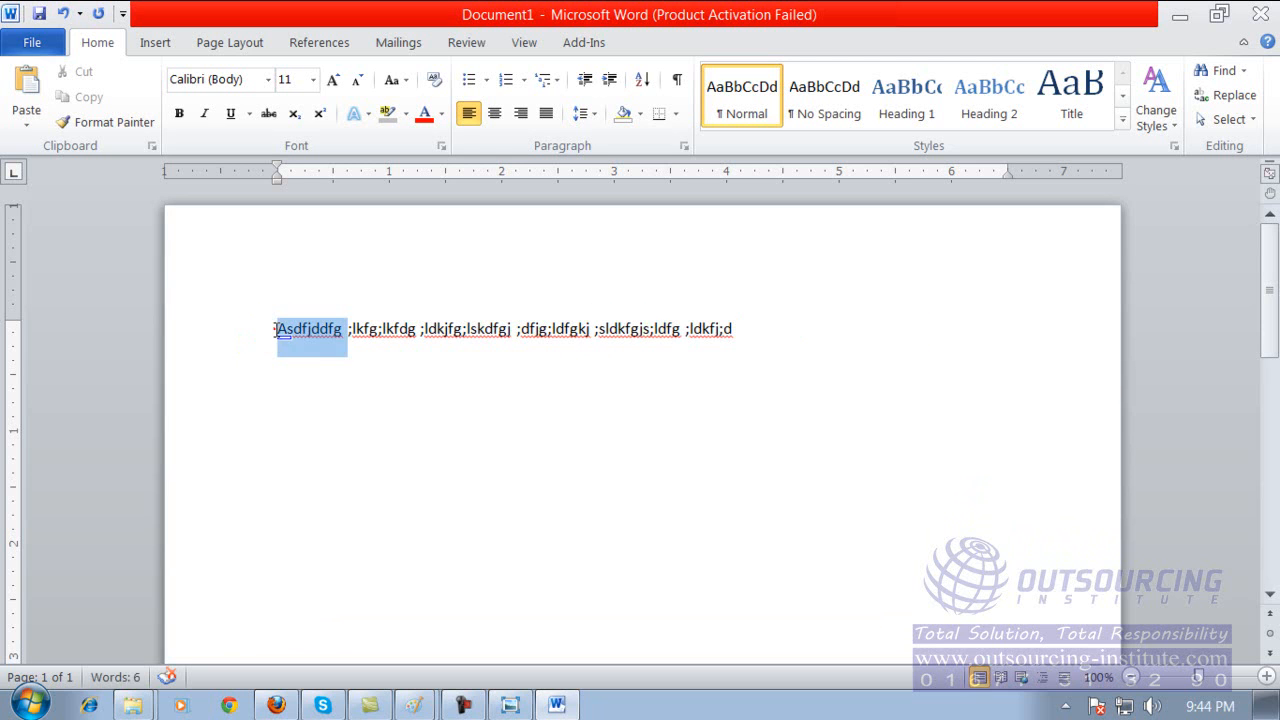
left_click(286, 330)
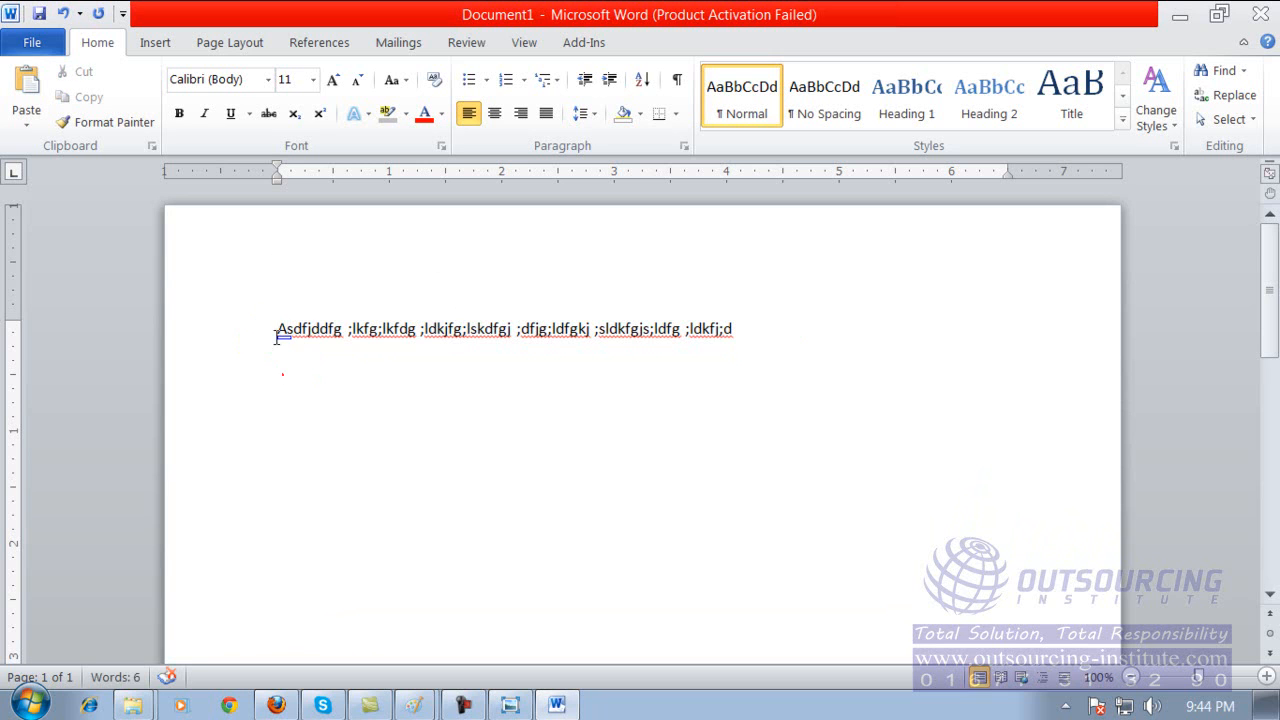
left_click(275, 330)
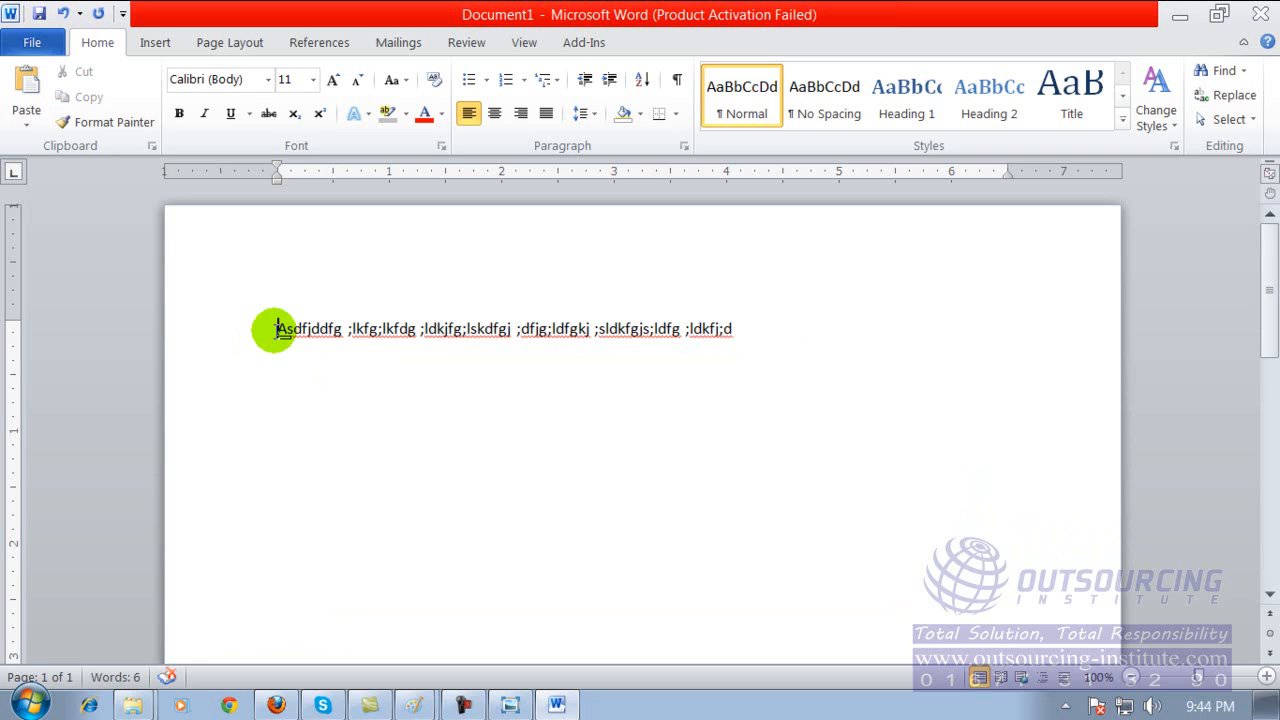
left_click(277, 330)
left_click_drag(277, 330, 733, 333)
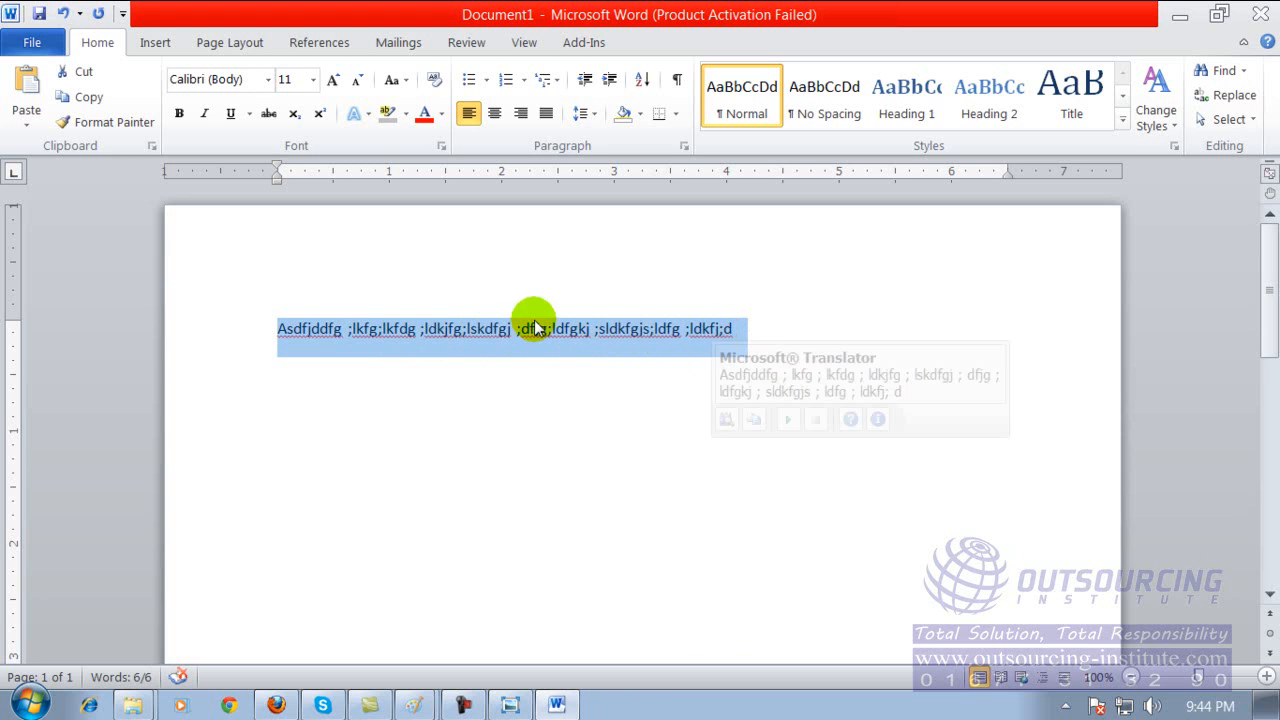
left_click(312, 79)
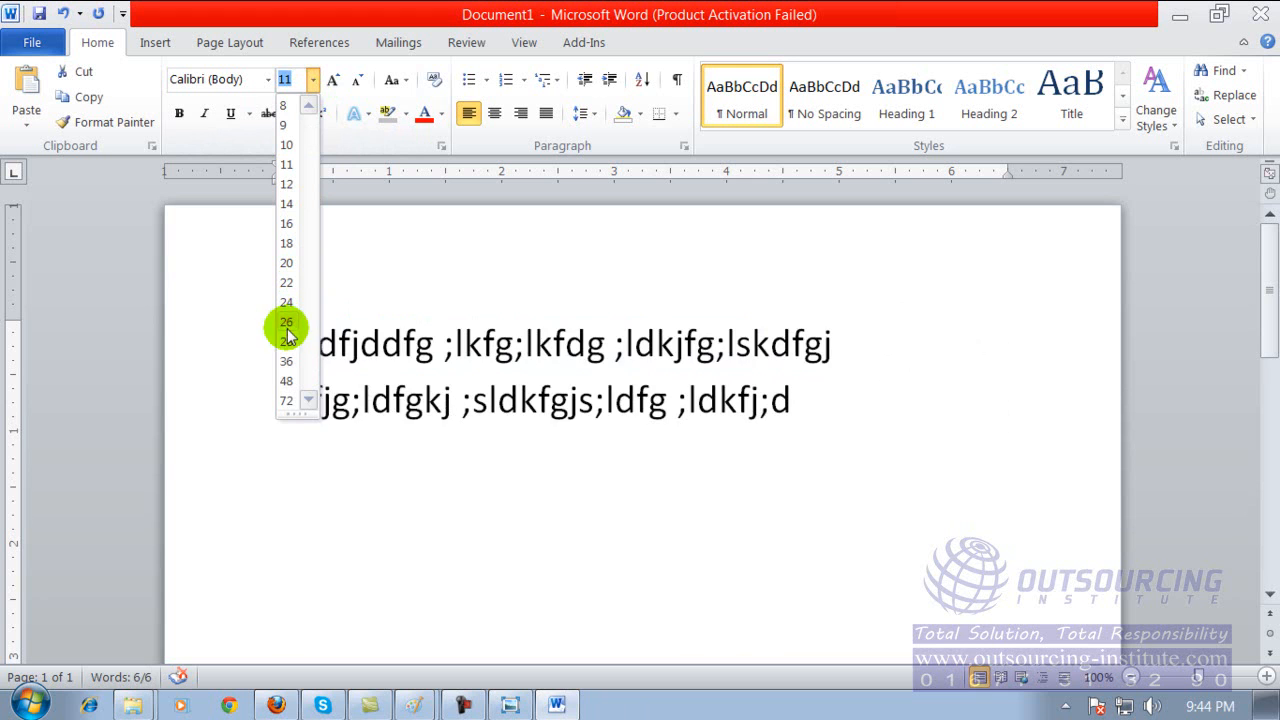
left_click(286, 321)
Try font size 48 on the selected text and set its size to 18.
left_click(313, 80)
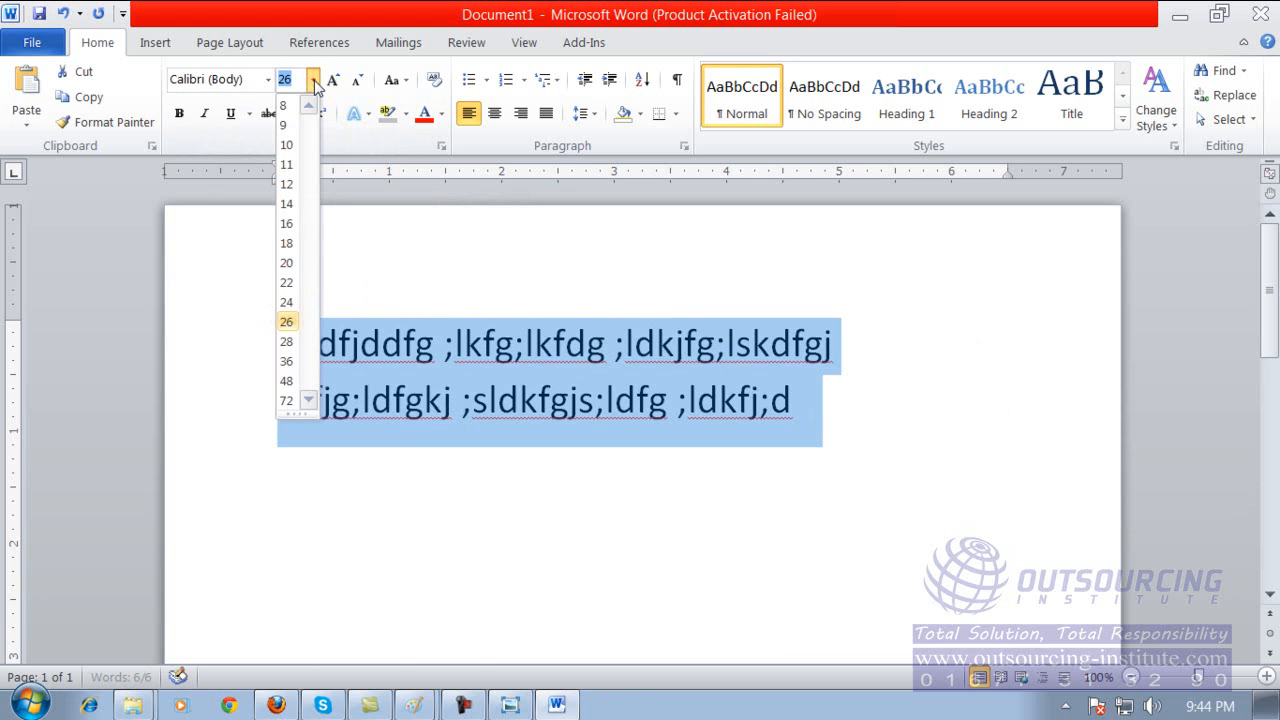
left_click(292, 380)
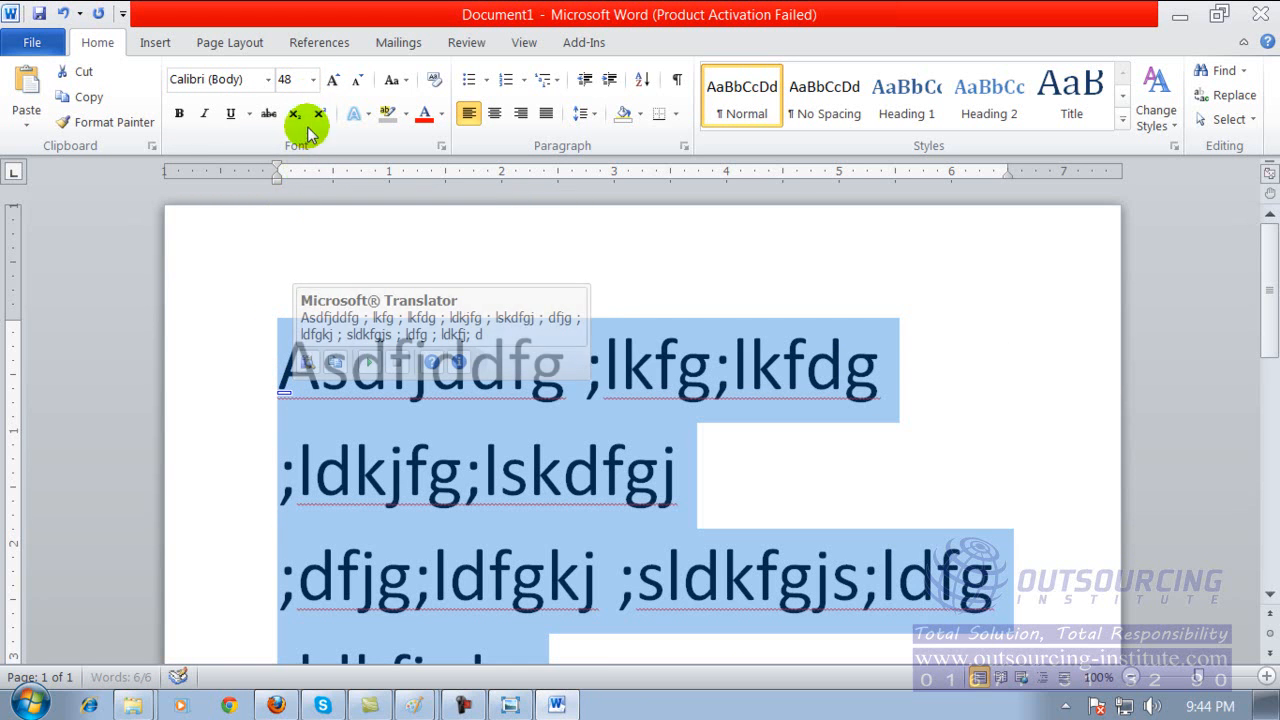
left_click(312, 79)
left_click(289, 246)
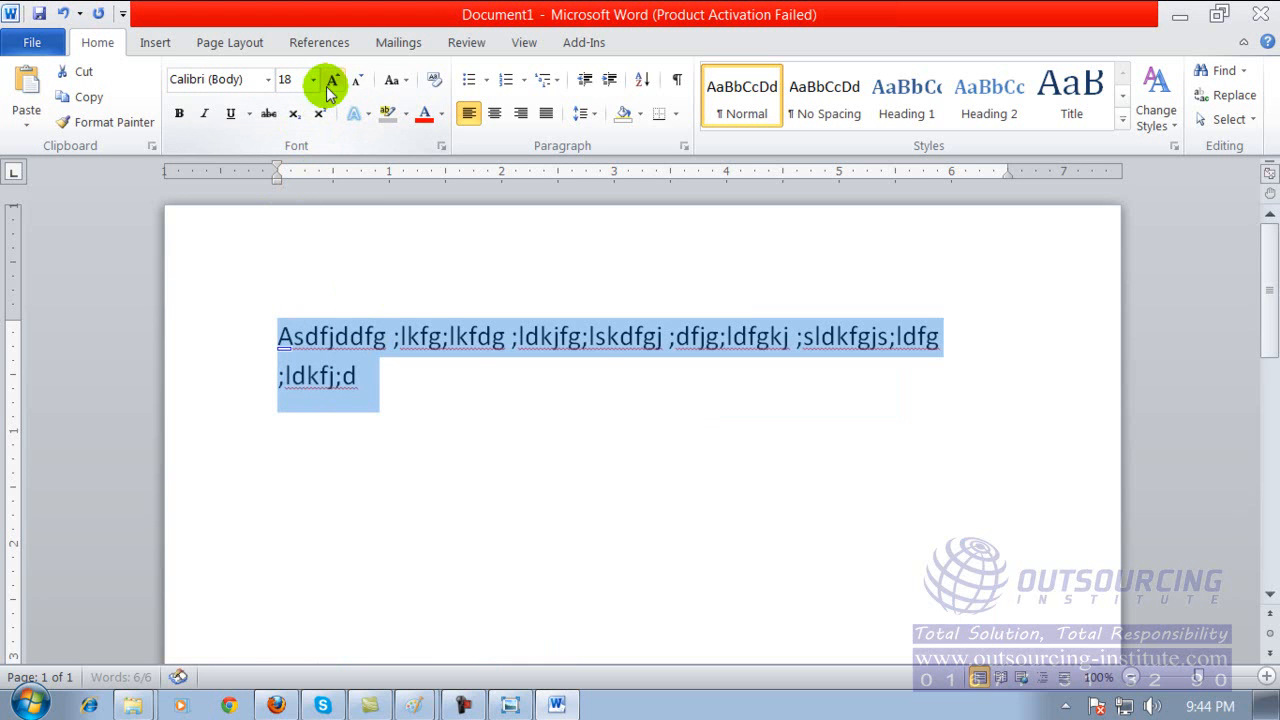
mouse_move(309, 395)
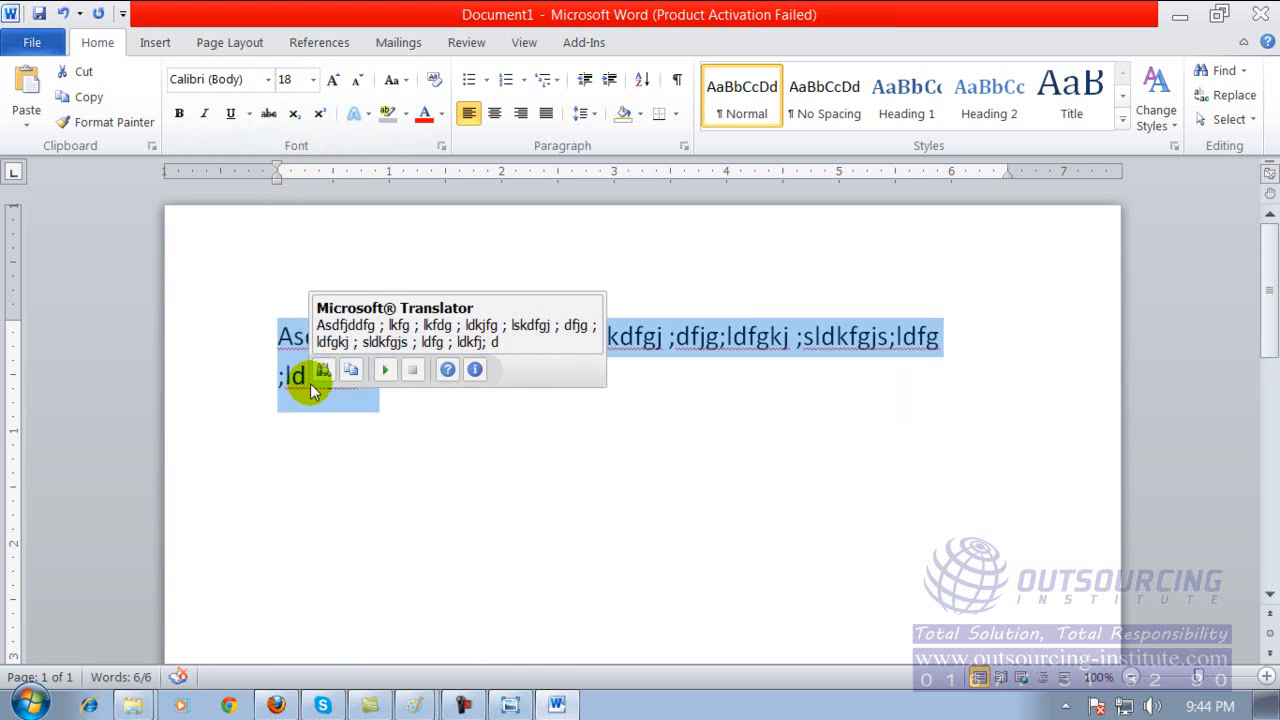
Try the Blackadder ITC font on the selected text and set its font to Algerian.
left_click(267, 80)
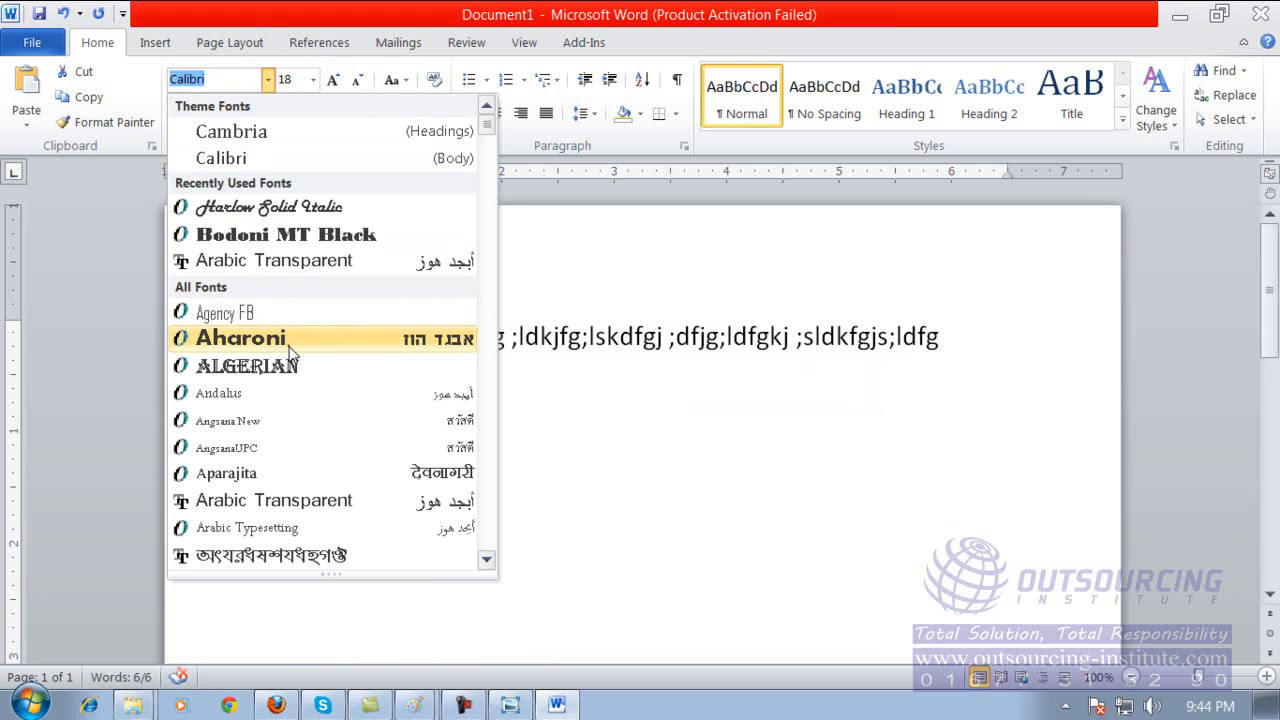
key("Escape")
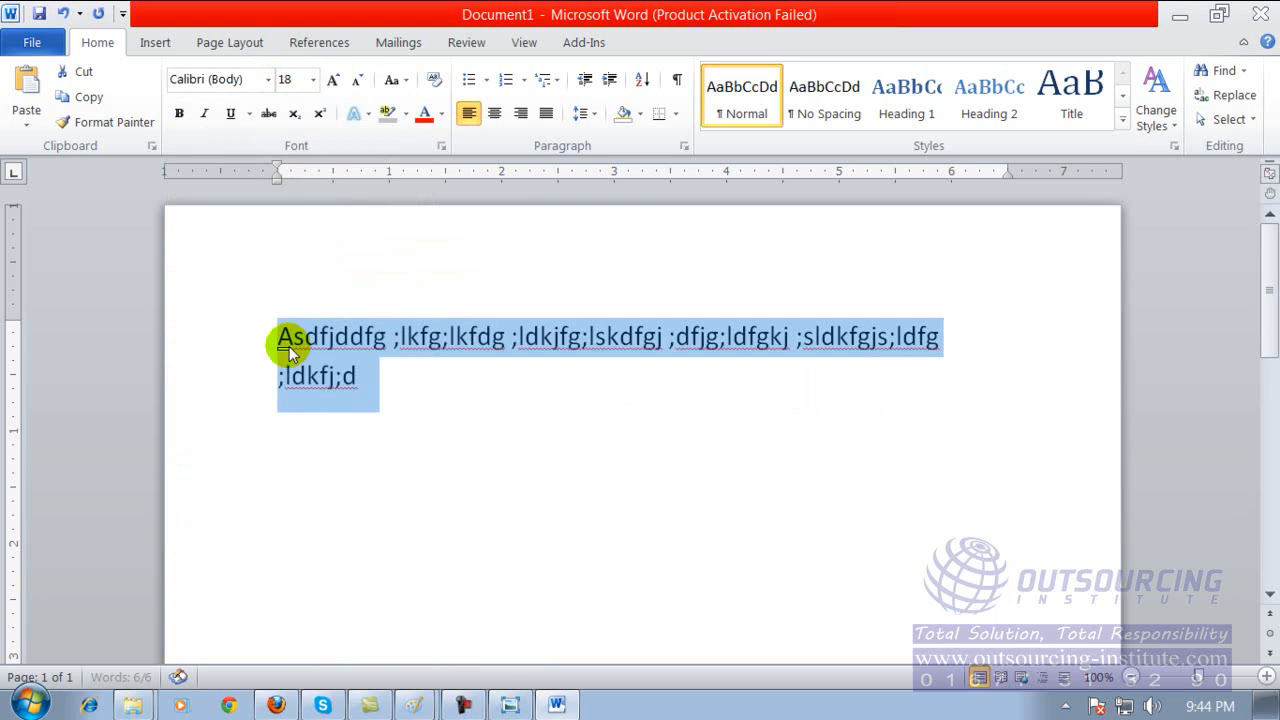
left_click(268, 80)
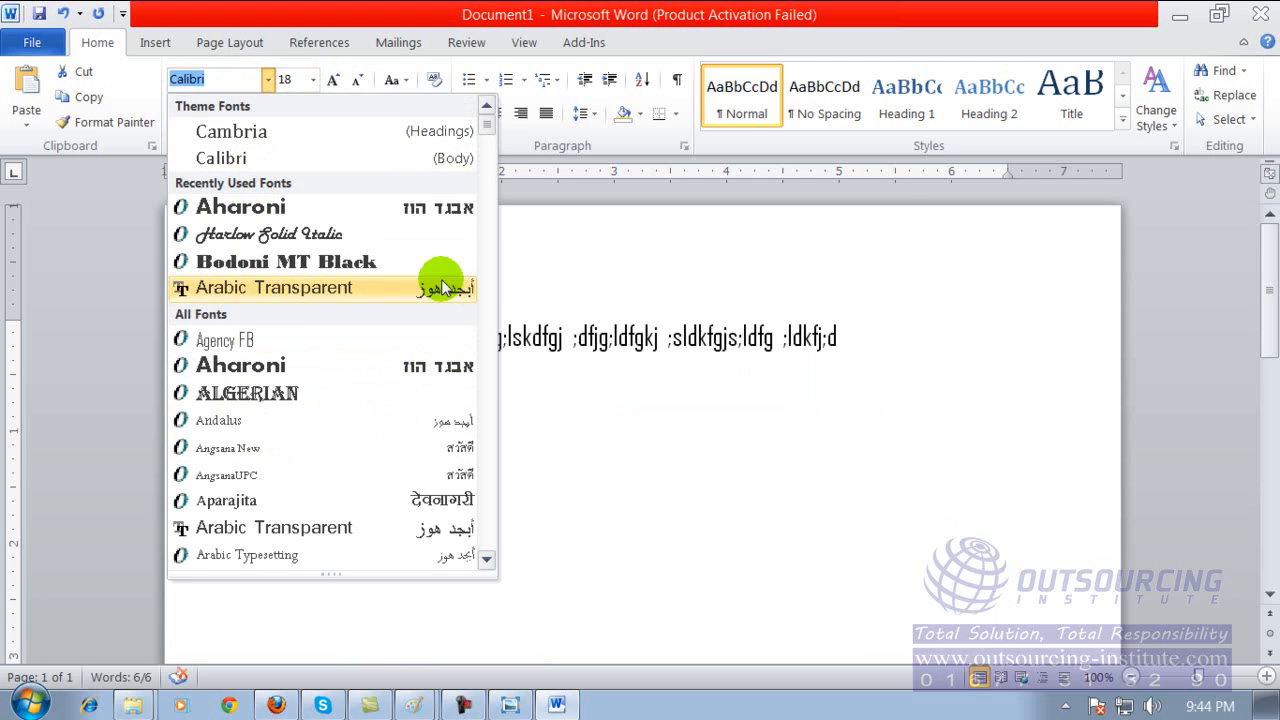
left_click_drag(486, 129, 485, 165)
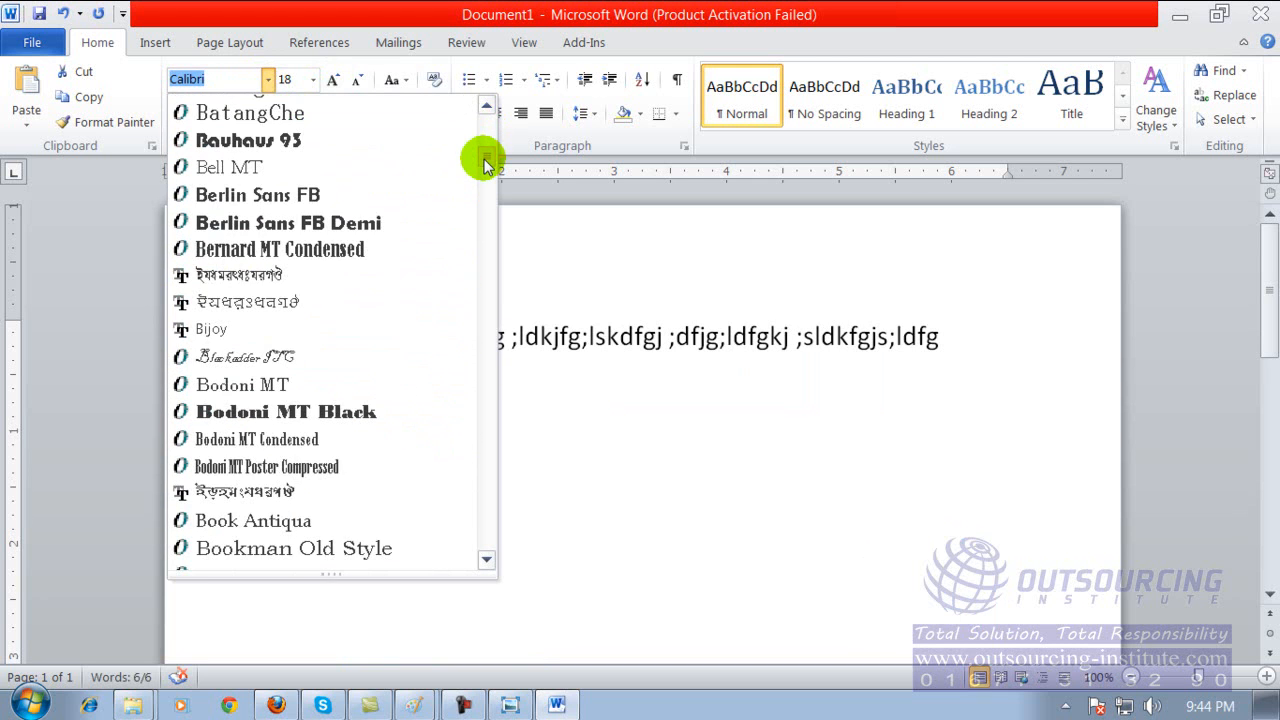
left_click(260, 357)
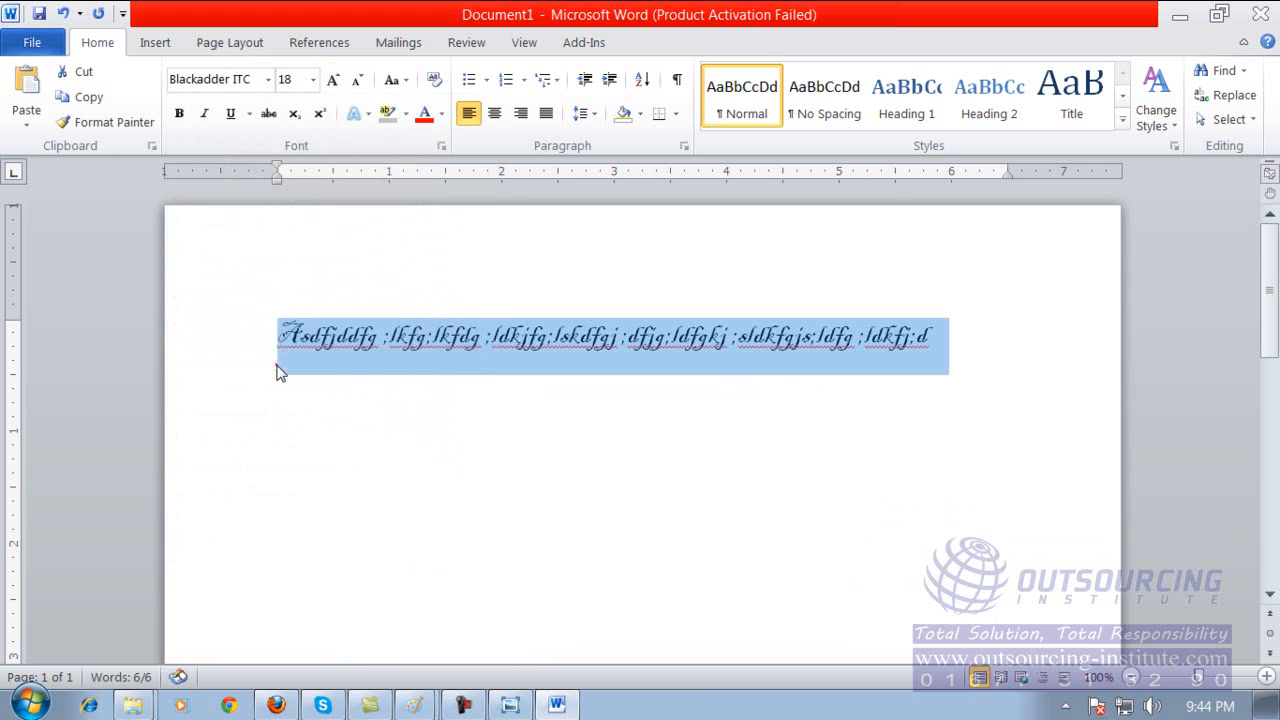
left_click(268, 79)
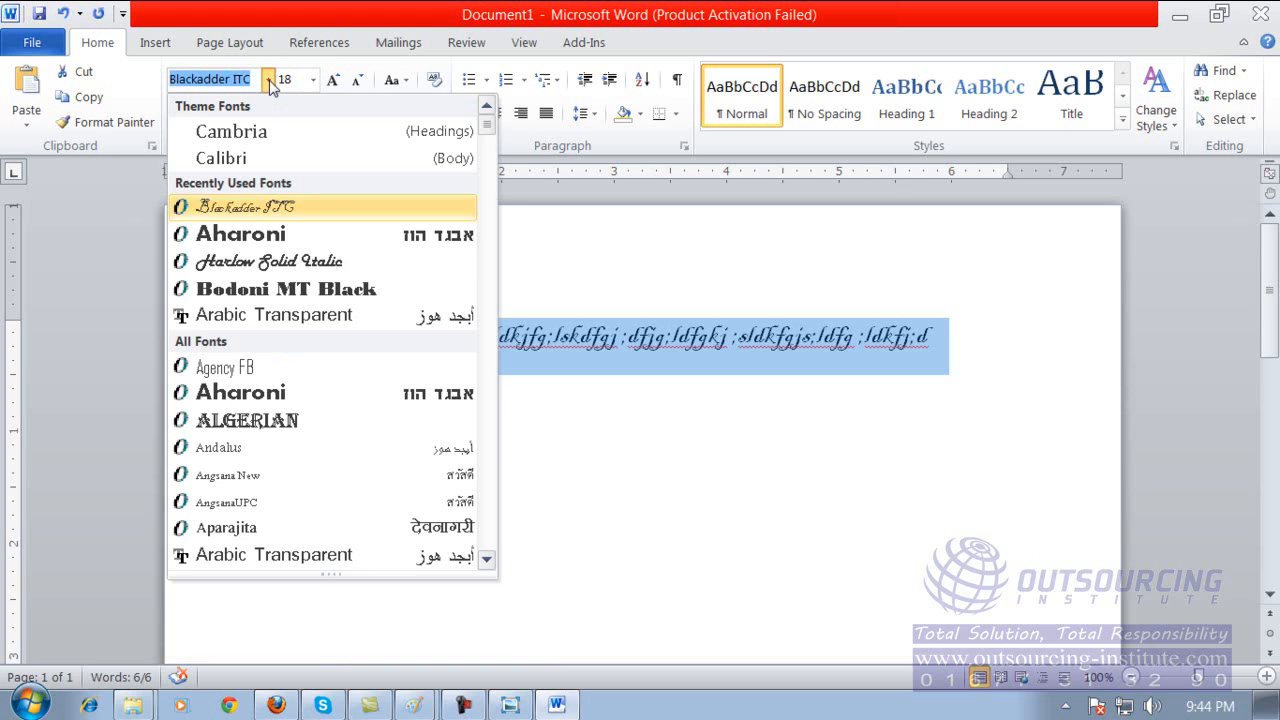
left_click(250, 420)
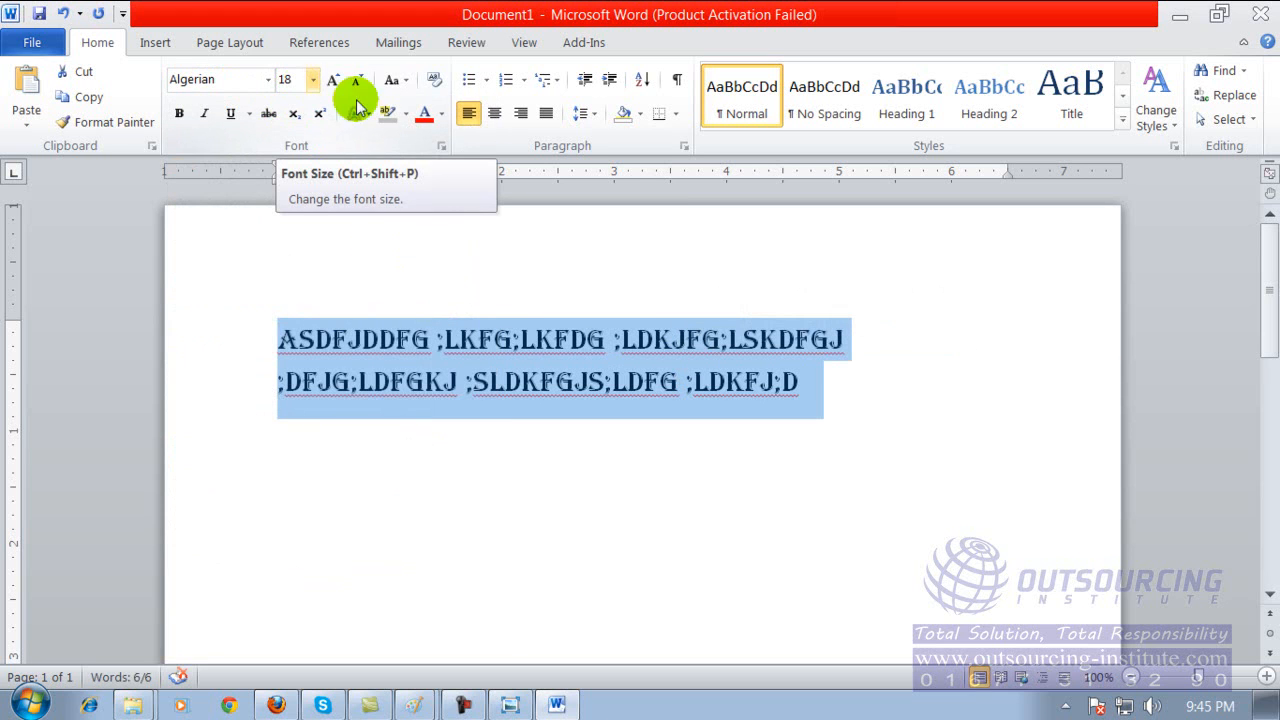
Color the selected text in a dark blue theme shade and reselect both lines of it.
left_click(441, 114)
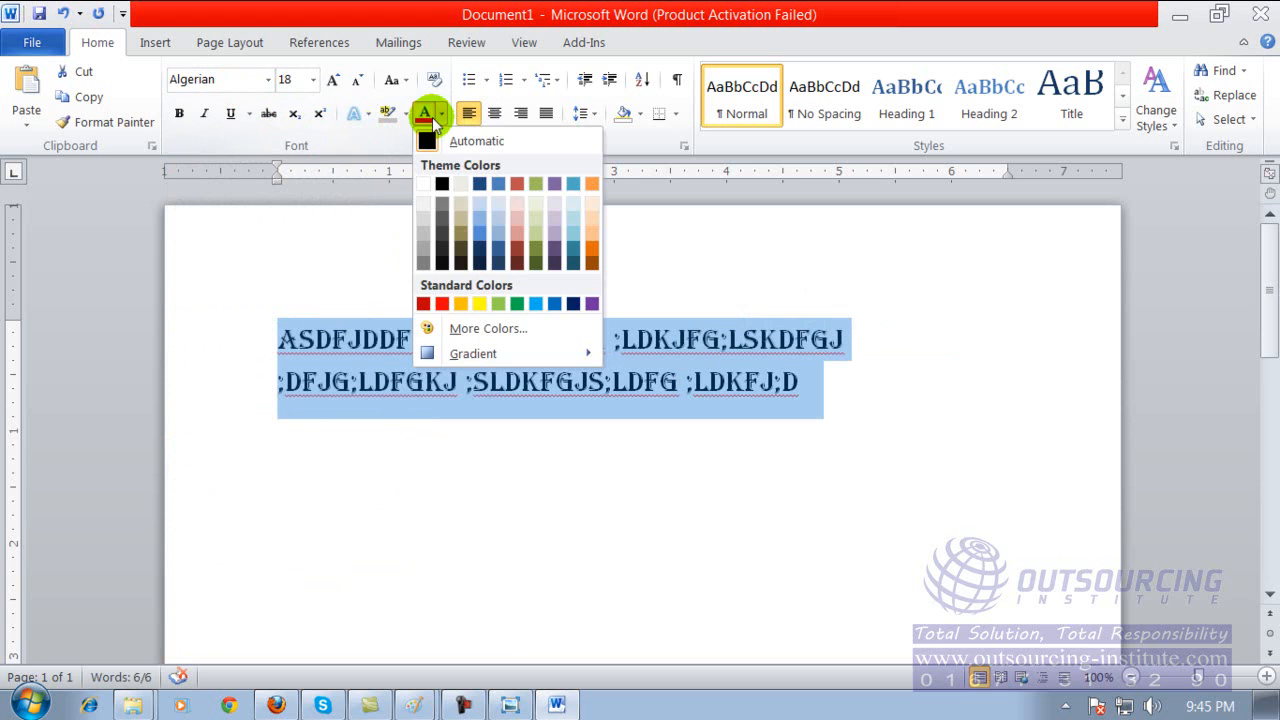
left_click(481, 250)
left_click(440, 270)
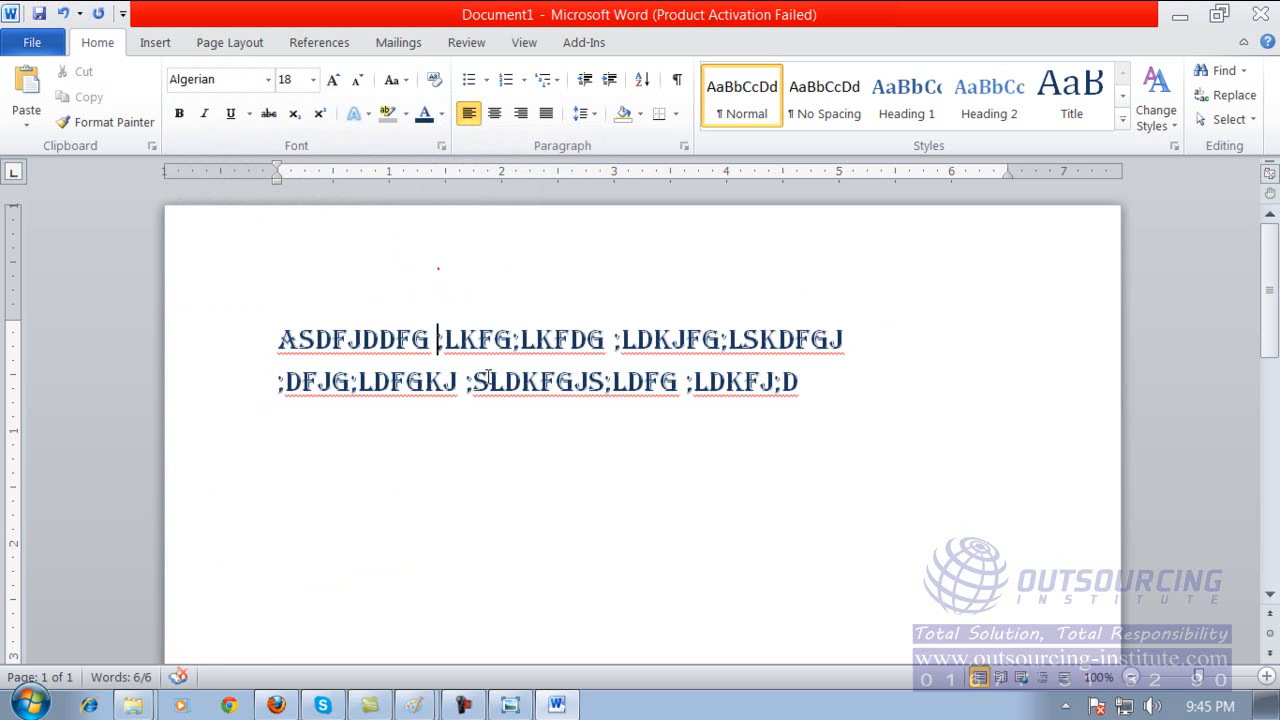
left_click_drag(277, 335, 901, 451)
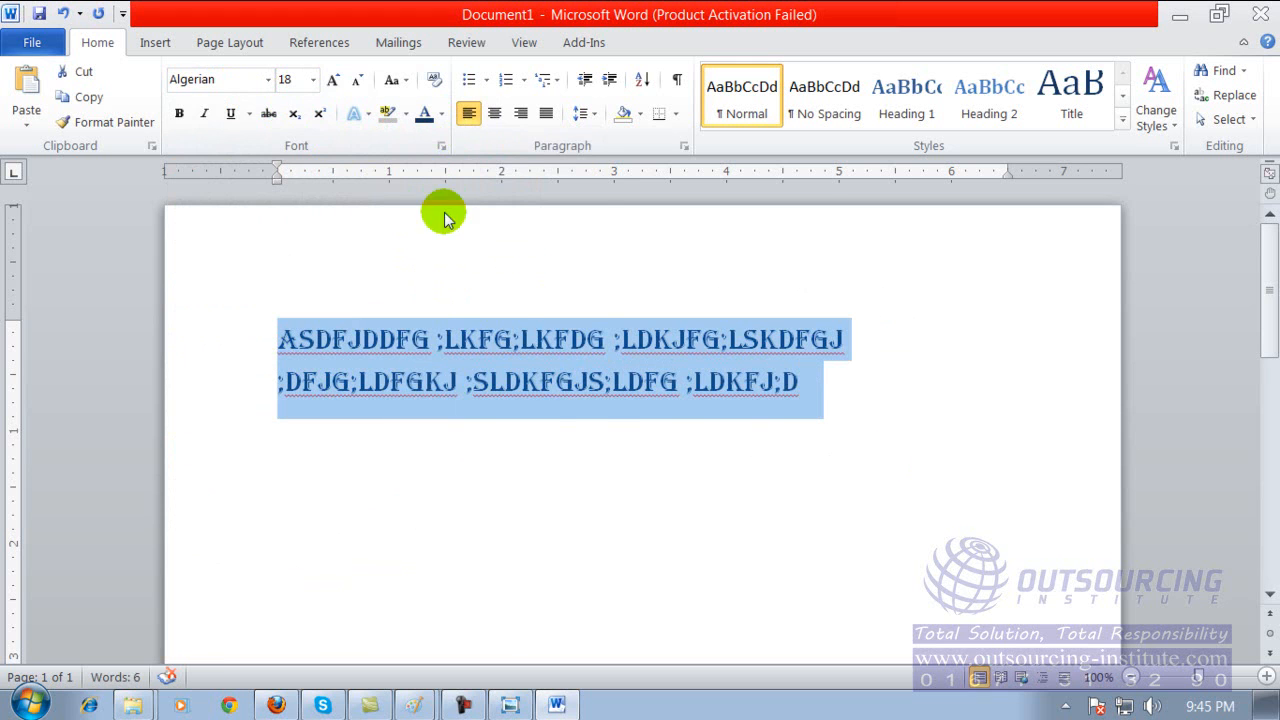
Color both selected lines of sample text in a dark orange theme shade and deselect them.
left_click(441, 114)
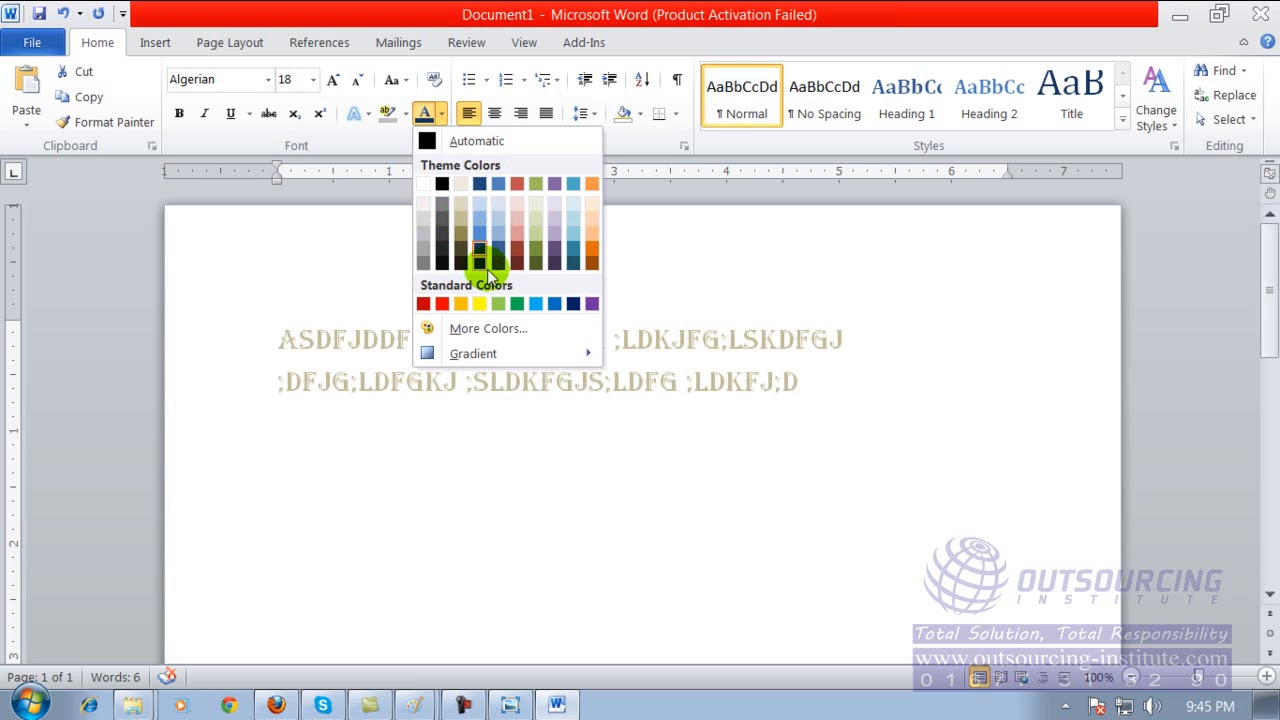
left_click(592, 249)
left_click(585, 345)
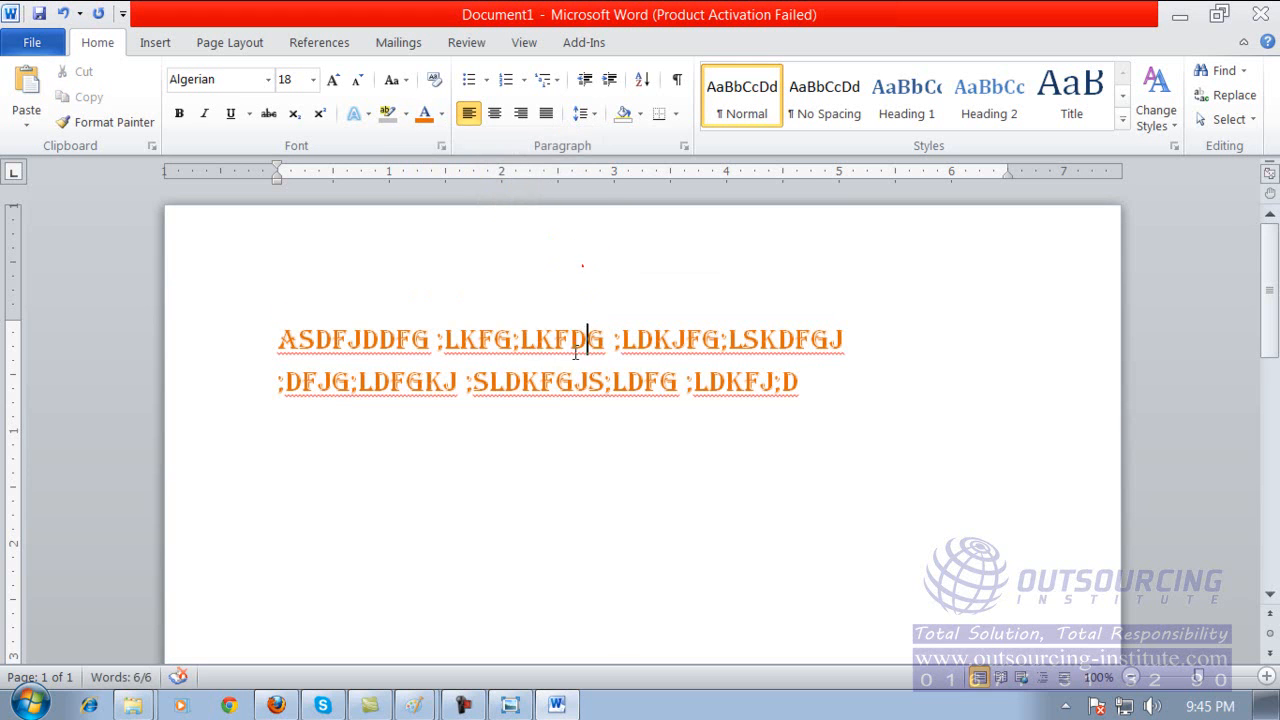
Apply bold, italic and underline to both lines of sample text and deselect them.
left_click_drag(277, 340, 838, 390)
left_click(178, 113)
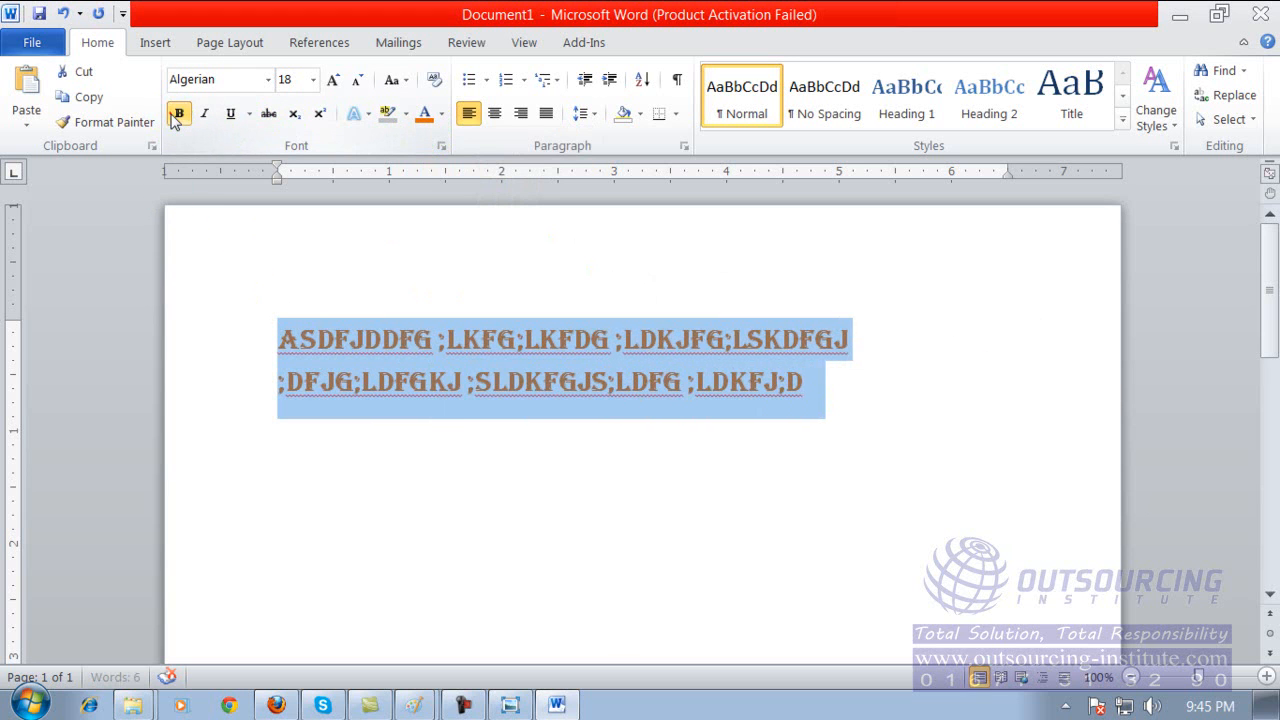
left_click(204, 113)
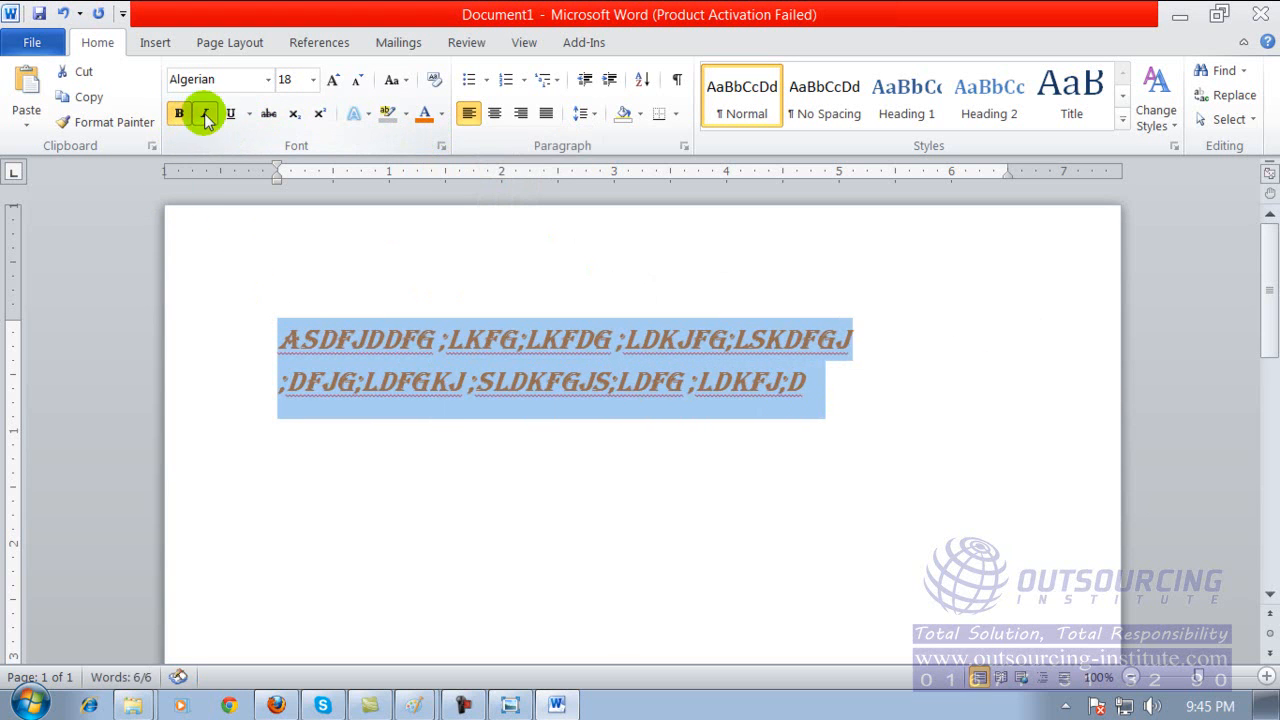
left_click(229, 113)
left_click(367, 360)
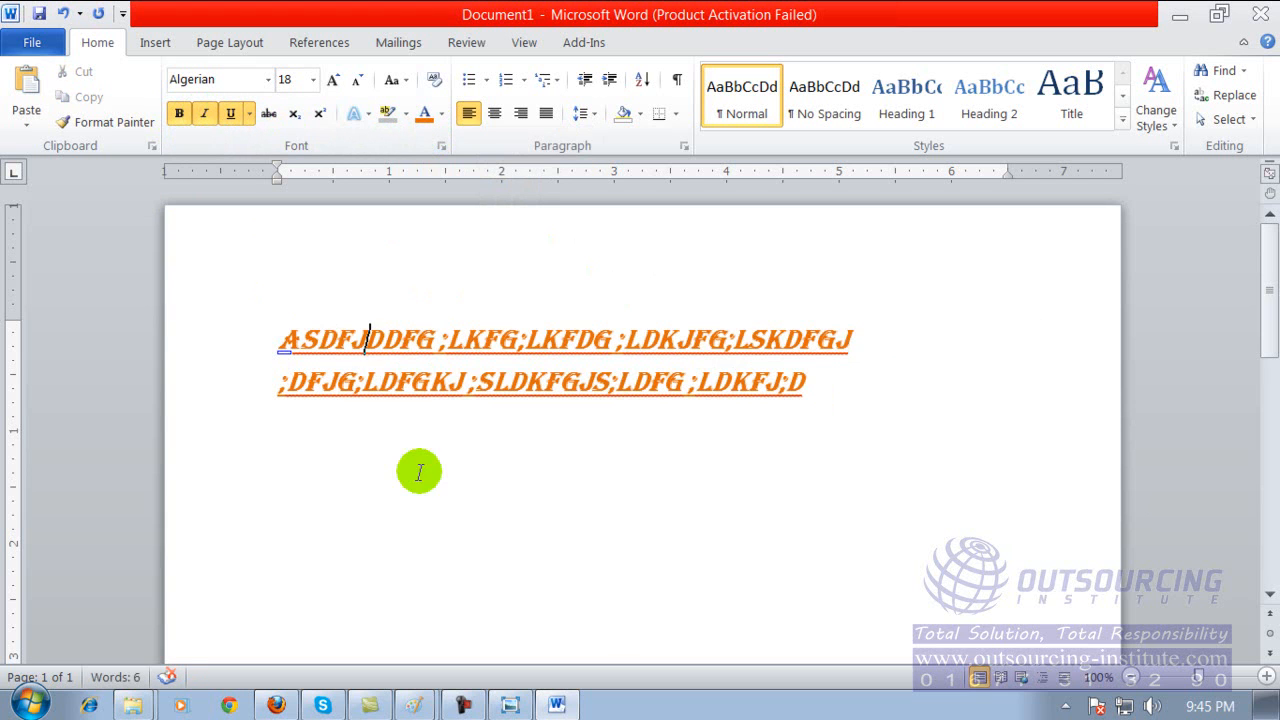
Remove bold, italic and underline from both lines of sample text.
left_click_drag(274, 333, 835, 397)
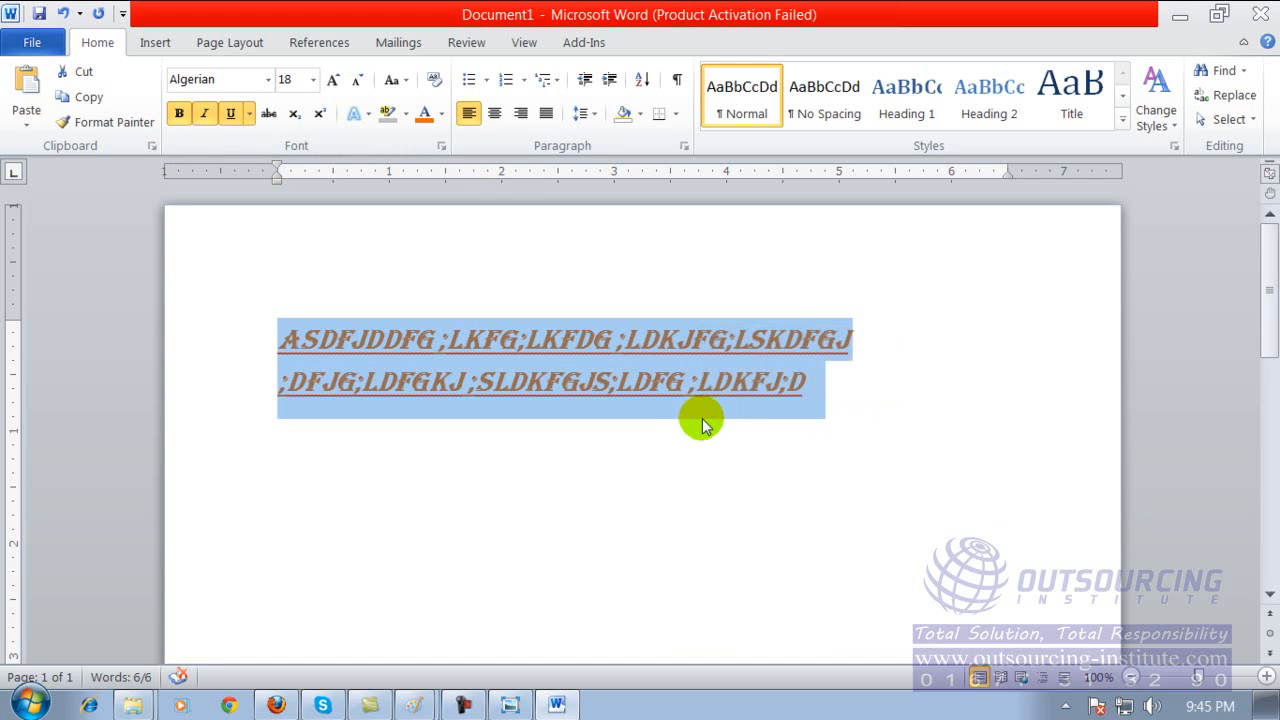
left_click(181, 115)
left_click(202, 115)
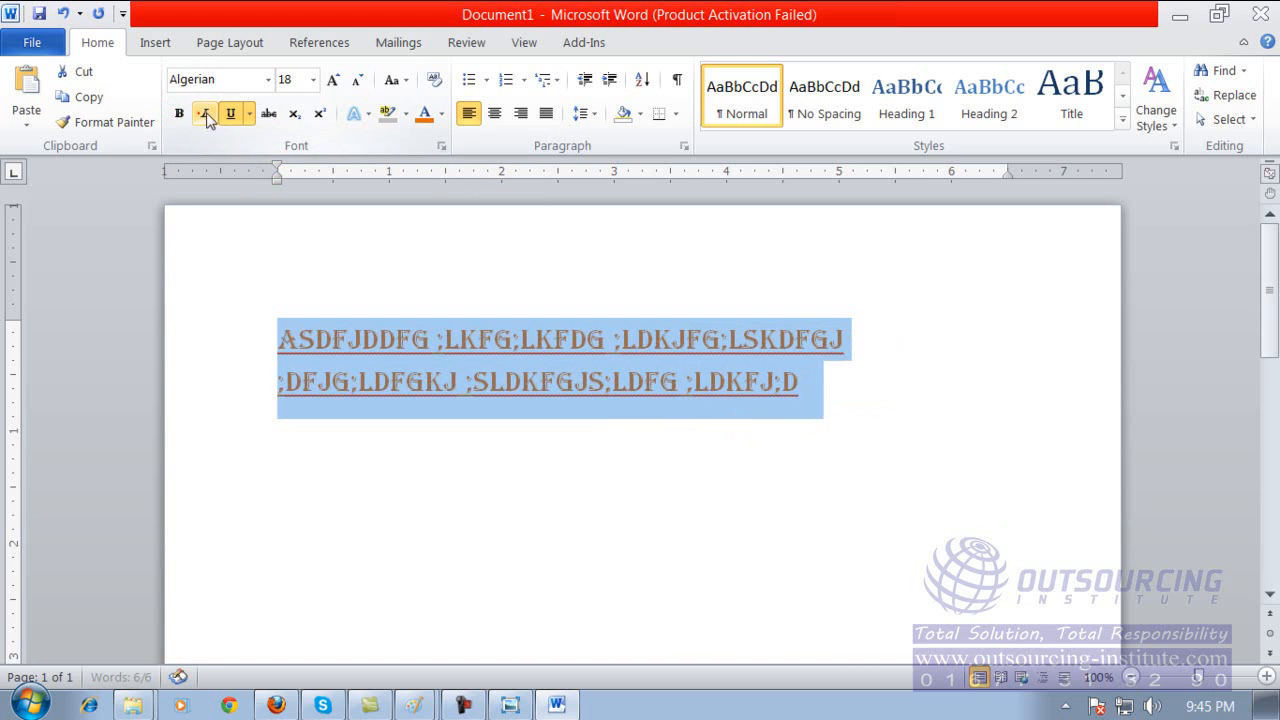
left_click(229, 114)
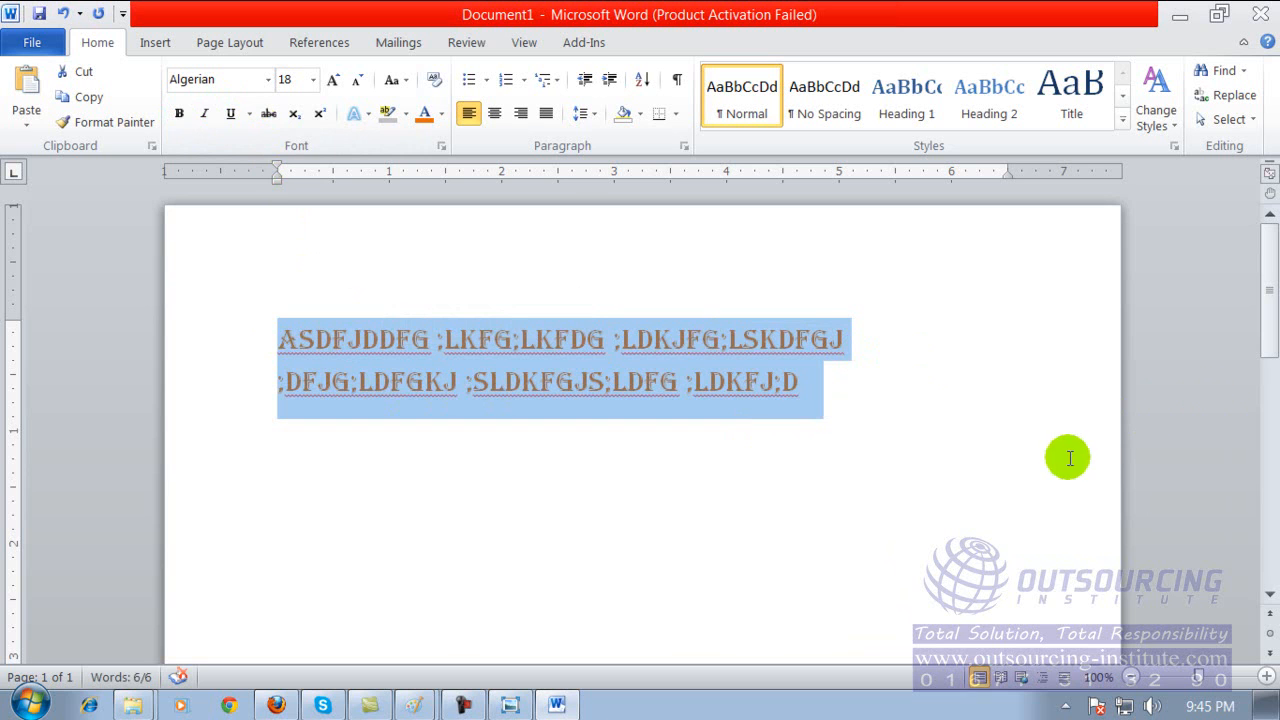
Replace the selected sample text with the sentence "Bangladesh is a small country".
key("Delete")
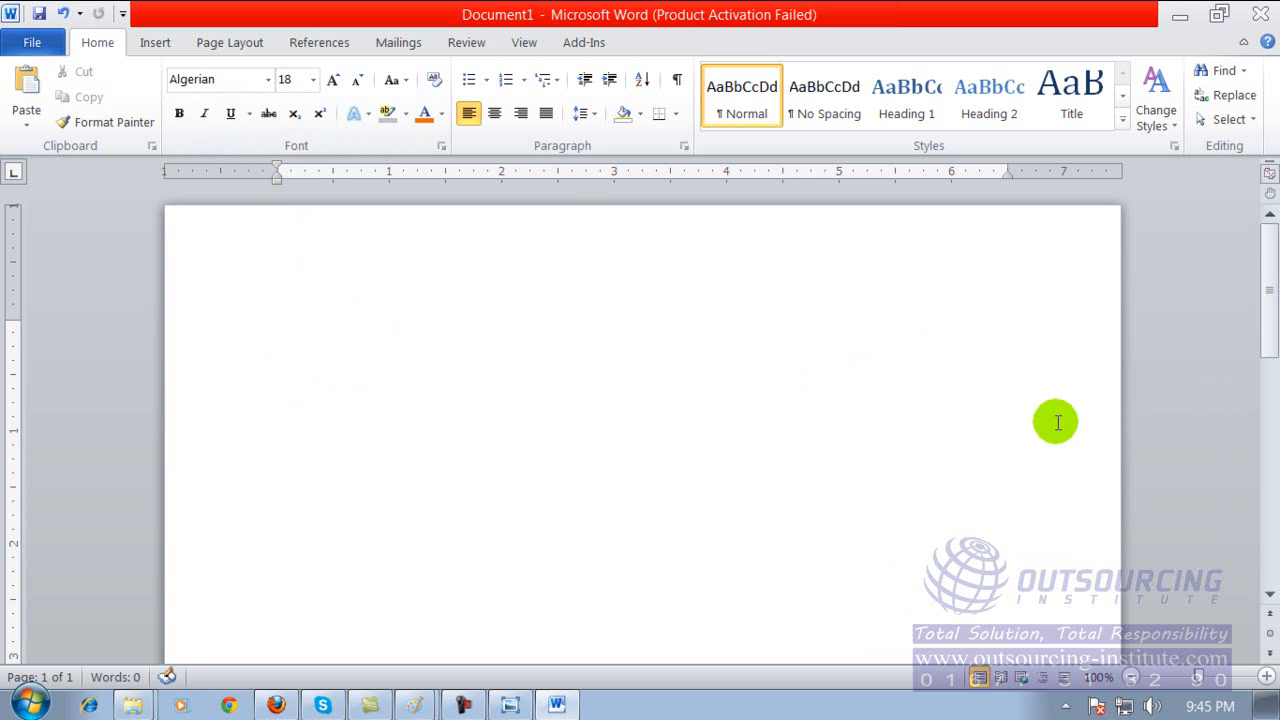
type("BANGLADESH IS A SMALL COUNTRY")
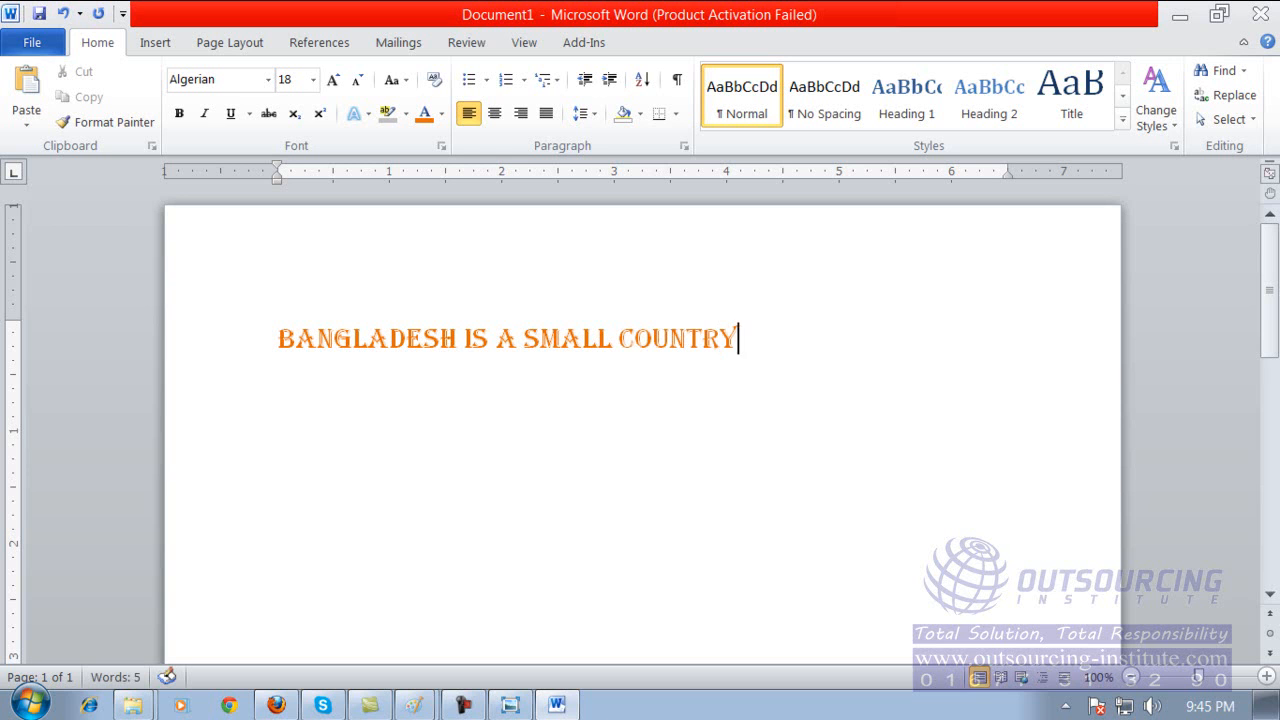
Select the whole sentence, try the Blackadder ITC font on it and set its font to Agency FB.
left_click_drag(253, 346, 766, 363)
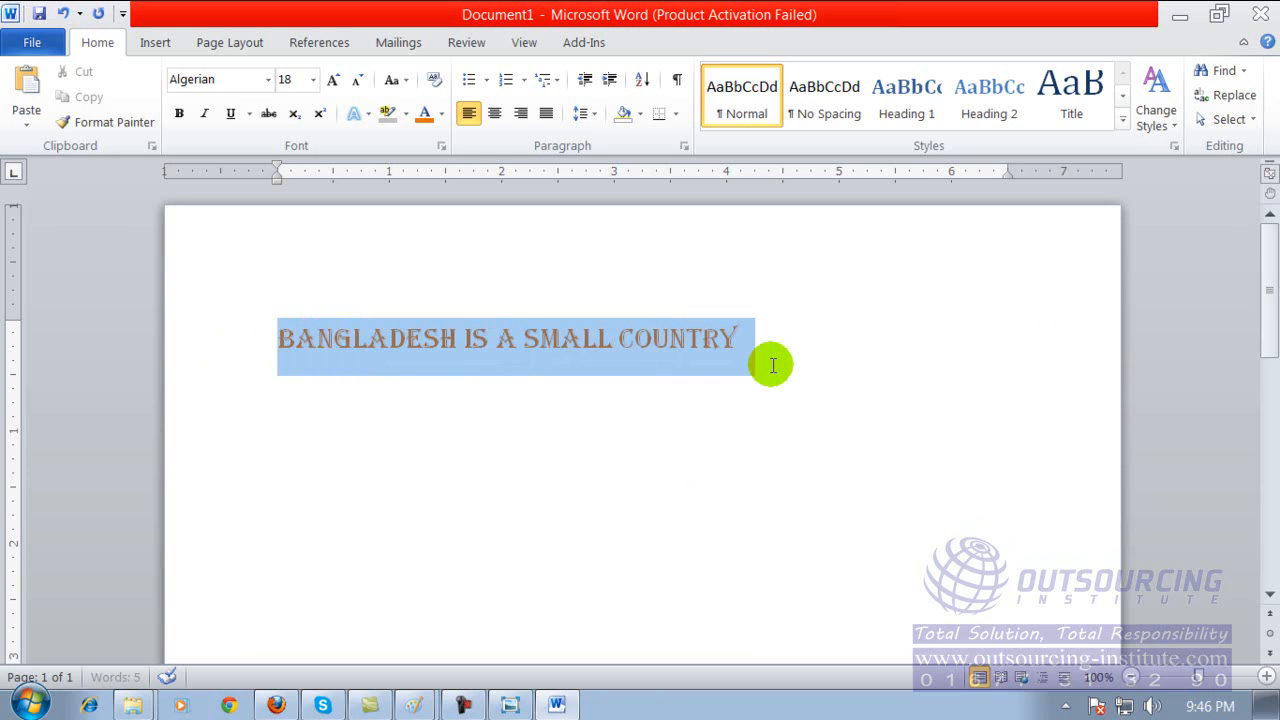
left_click(268, 79)
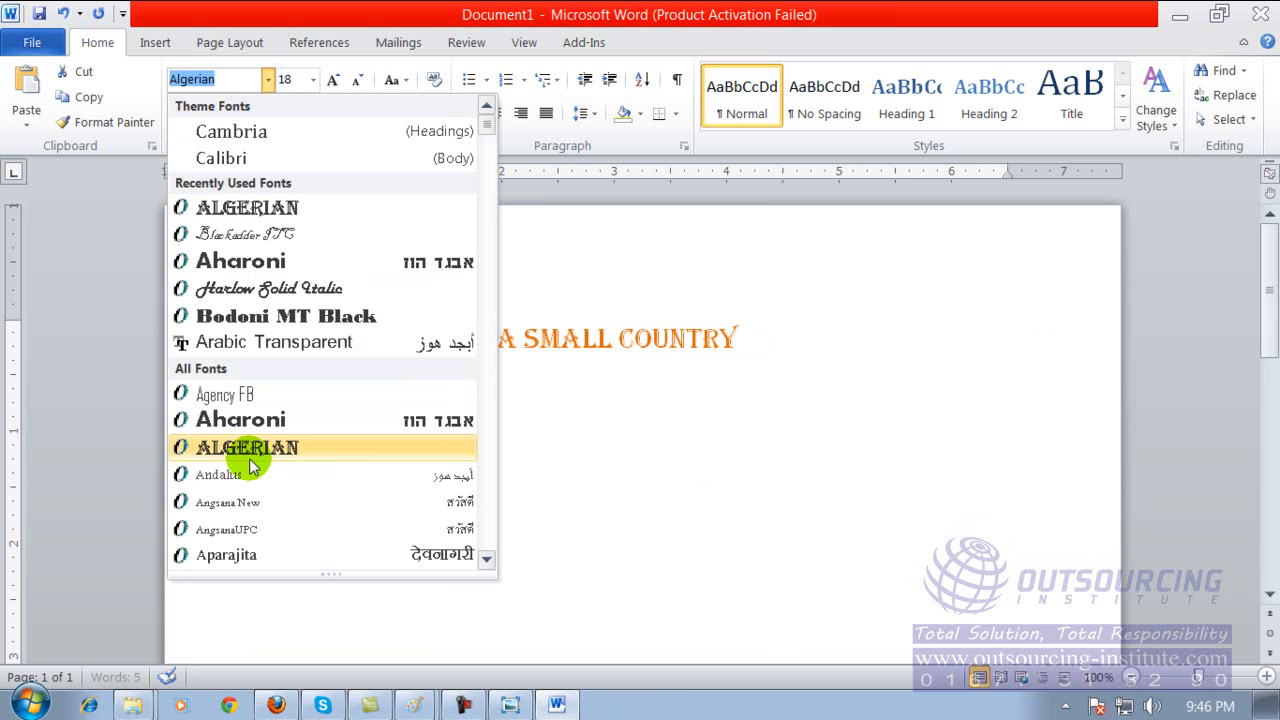
left_click(766, 471)
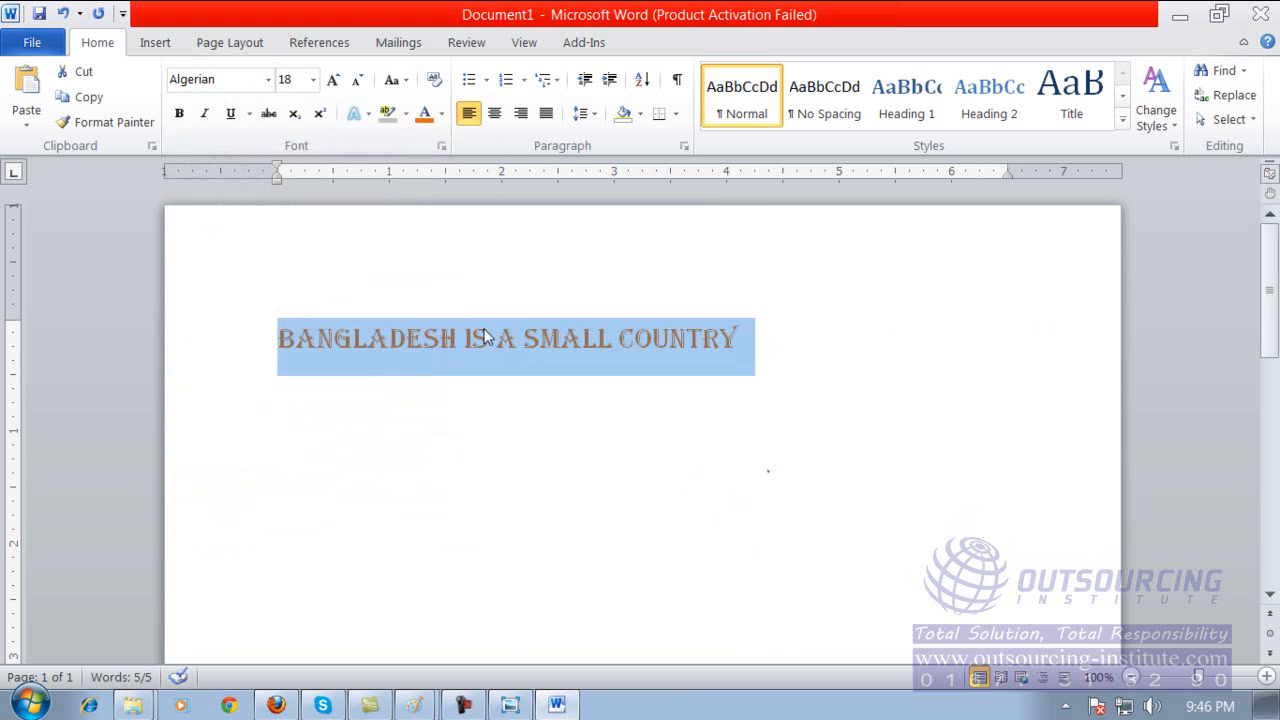
left_click(268, 79)
left_click(265, 238)
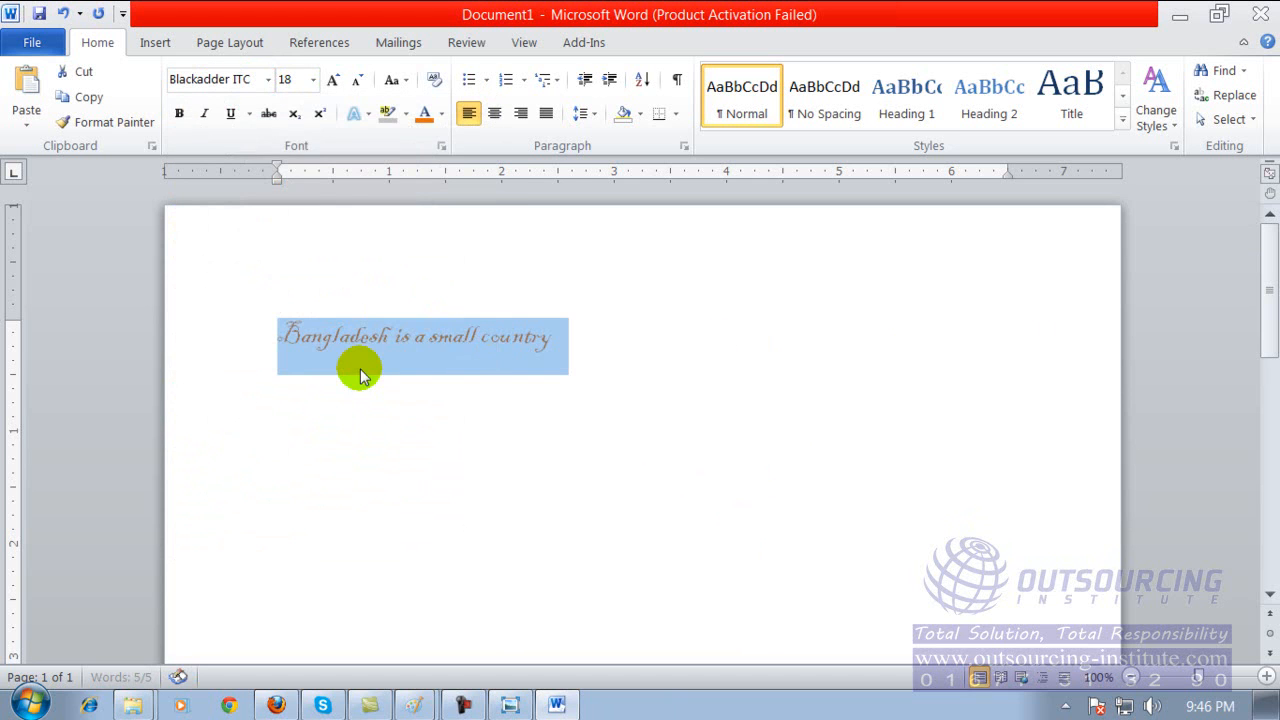
left_click(268, 79)
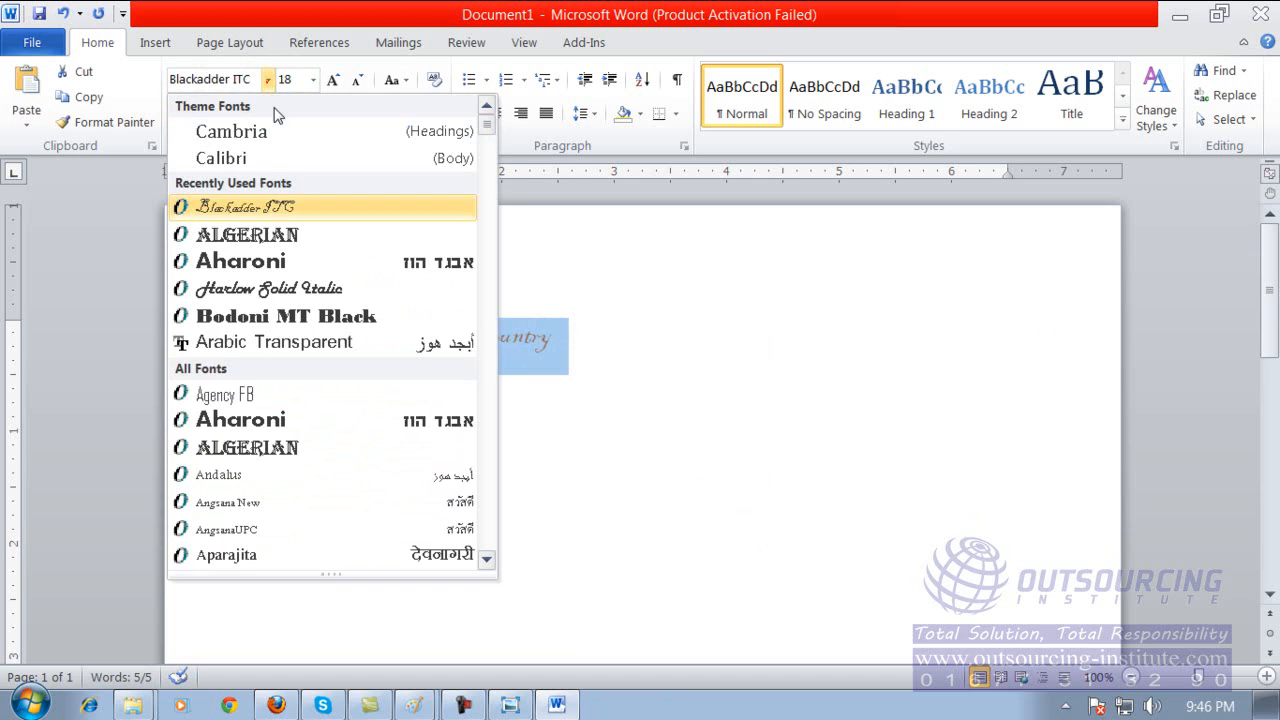
left_click(277, 396)
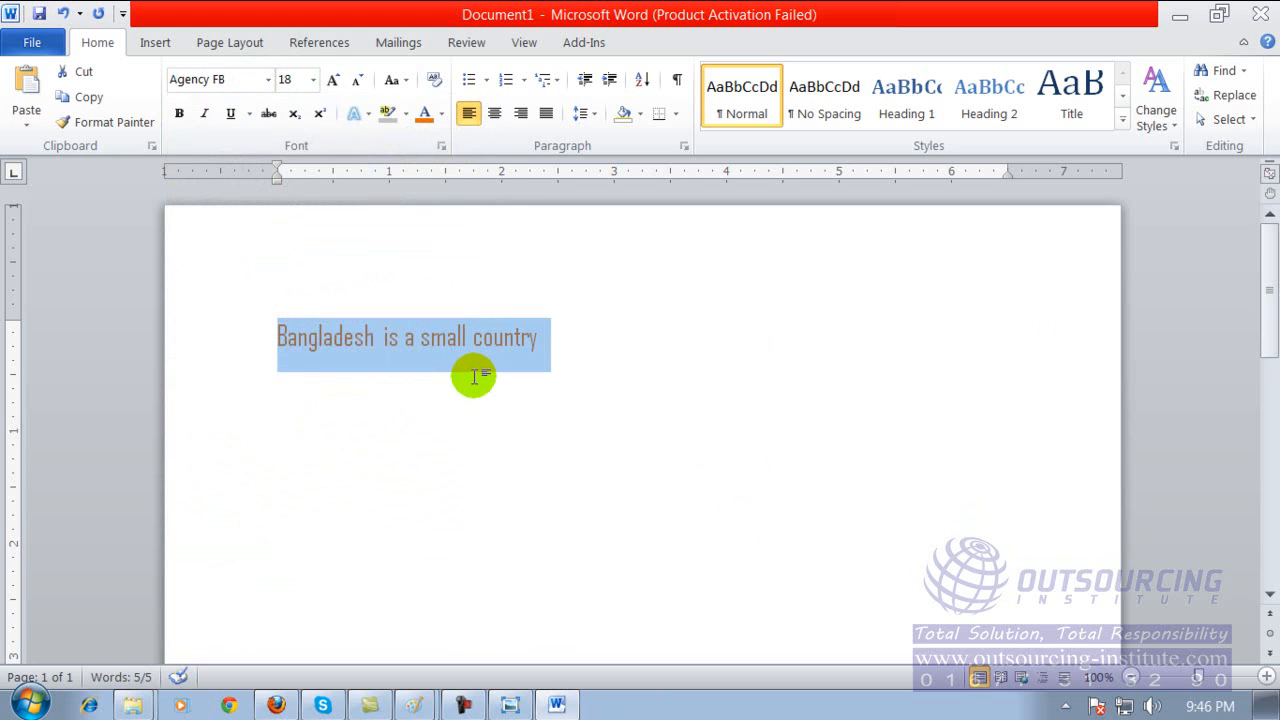
Open the font size choices for the selected sentence.
left_click(313, 80)
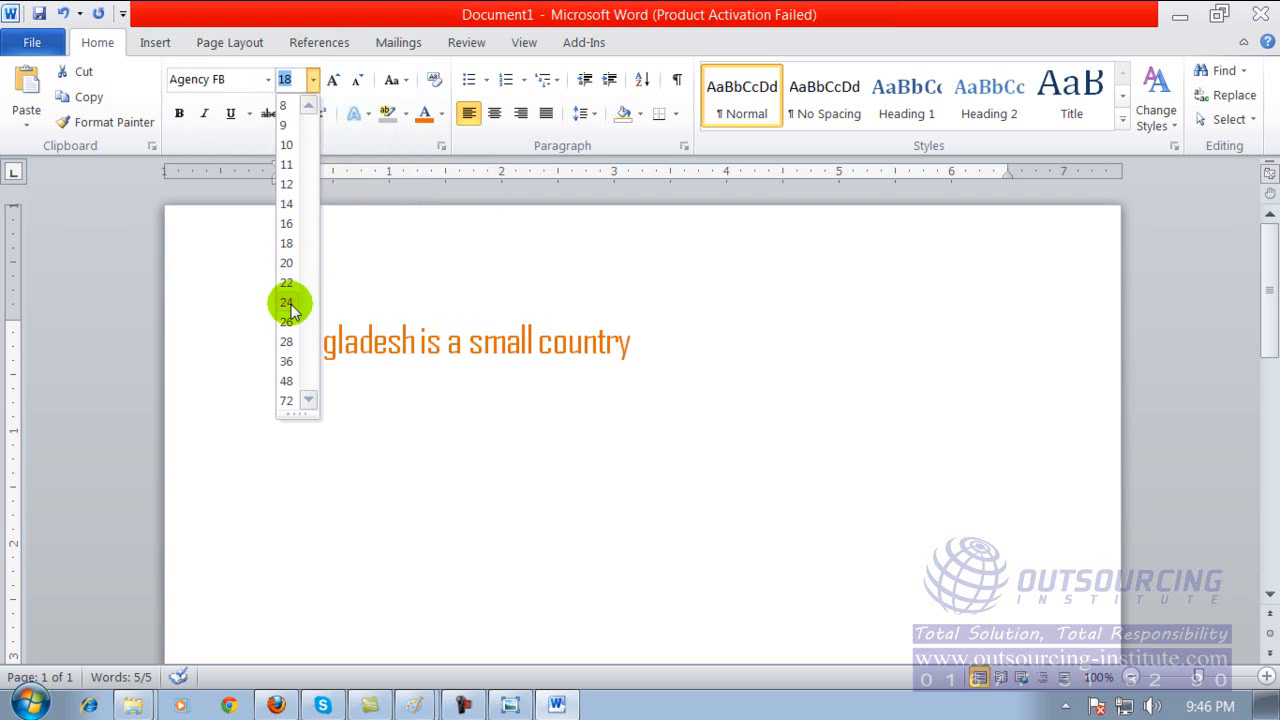
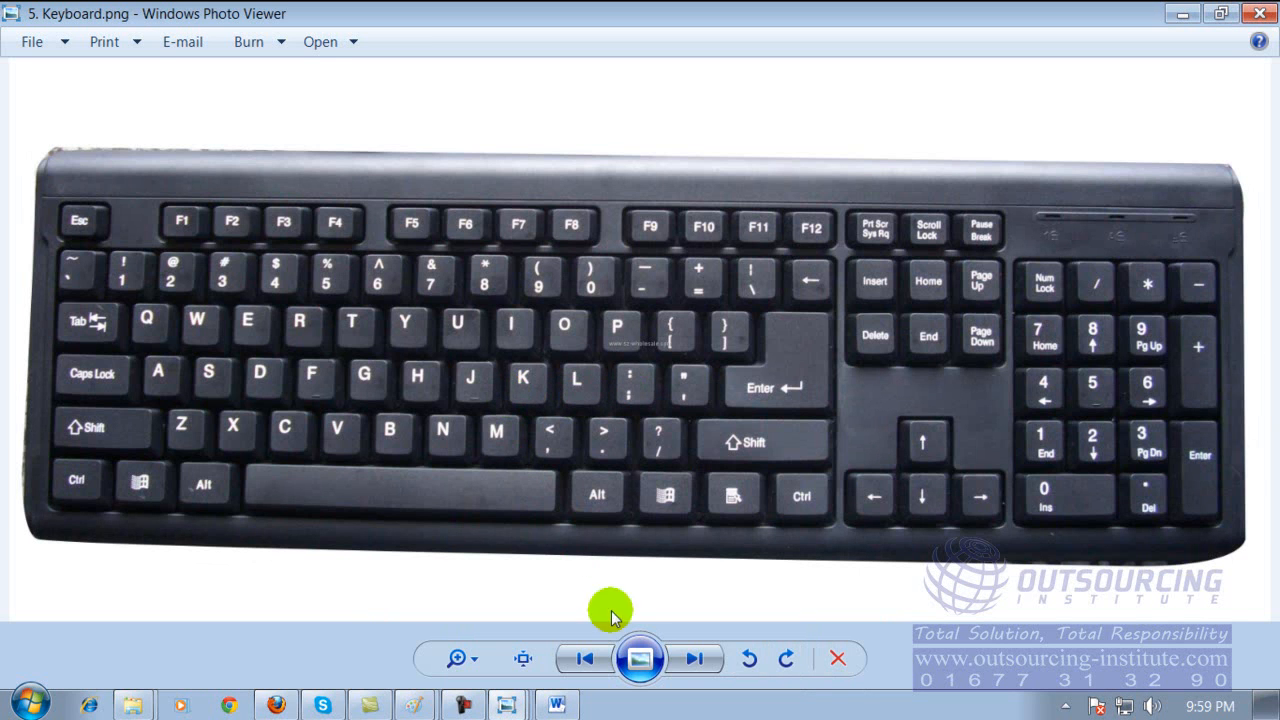
left_click(474, 658)
left_click_drag(474, 658, 474, 658)
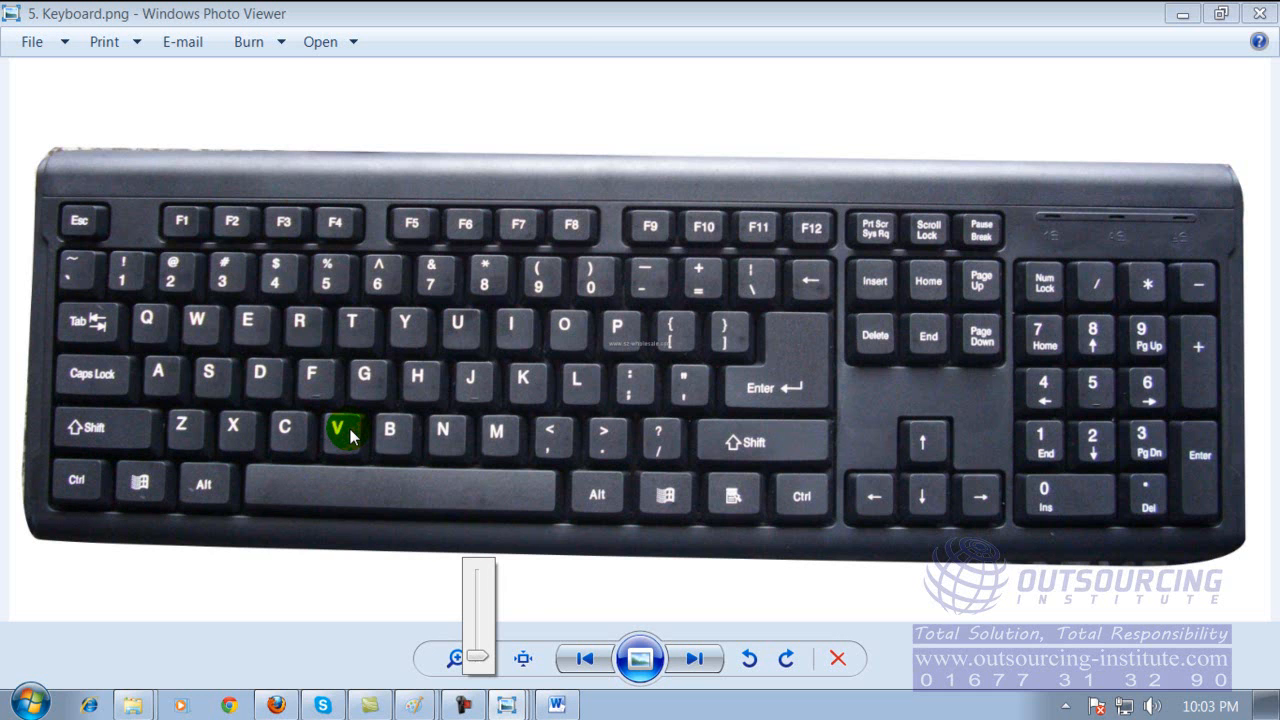
left_click(466, 492)
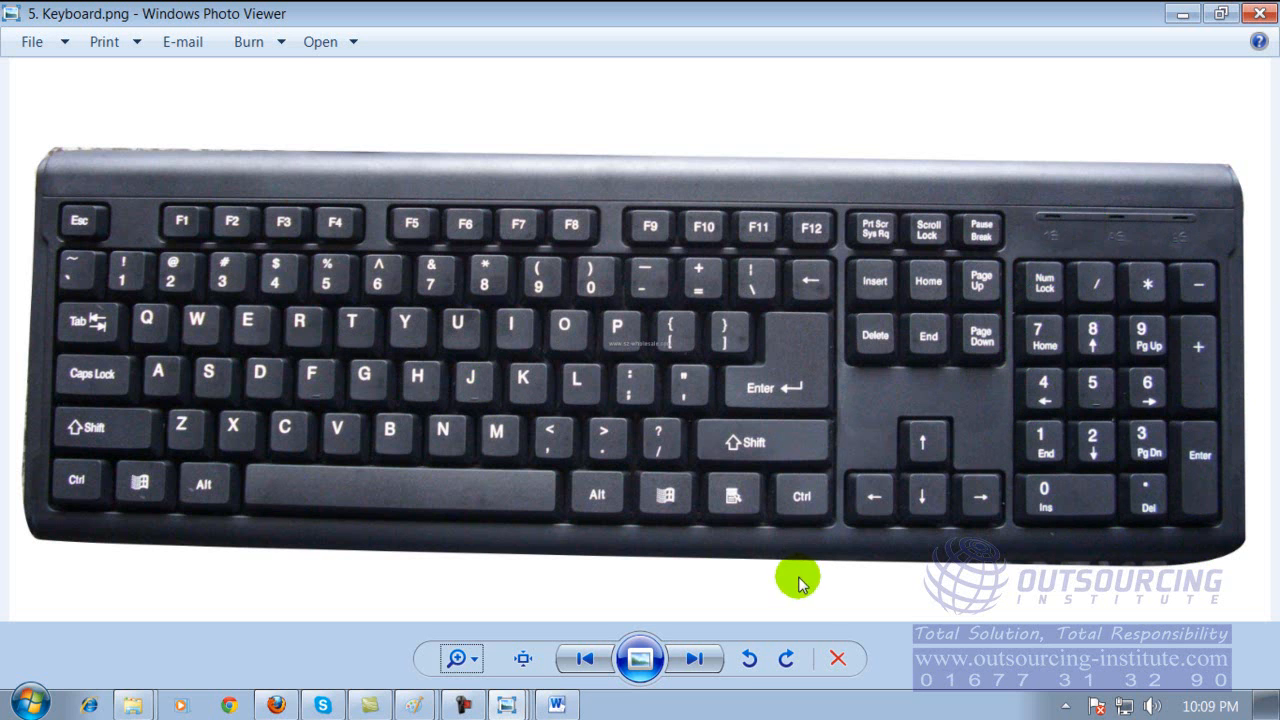
Zoom in on the keyboard picture and examine the navigation keys, number pad, arrow keys, function keys and letter rows.
left_click(462, 658)
mouse_move(471, 651)
left_mouse_down()
mouse_move(472, 620)
mouse_move(470, 637)
left_mouse_up()
left_click_drag(703, 370, 436, 428)
left_click_drag(1022, 231, 742, 240)
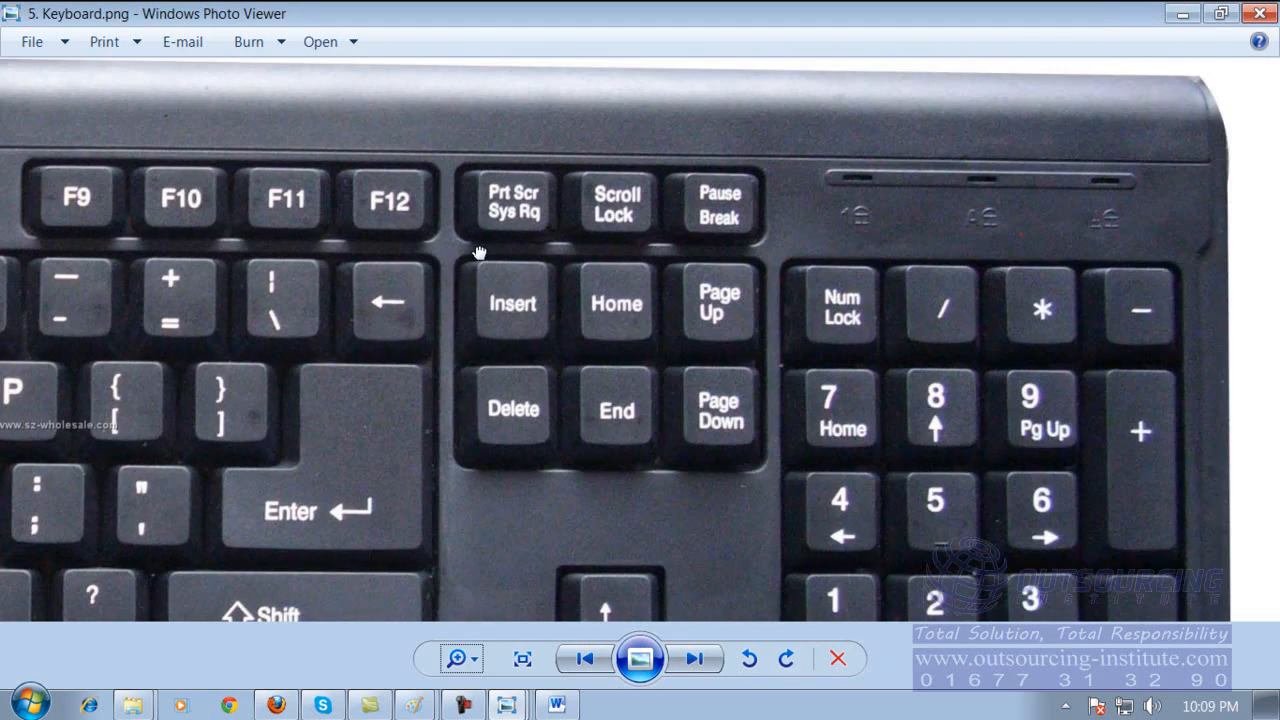
mouse_move(694, 423)
left_mouse_down()
mouse_move(726, 328)
mouse_move(692, 413)
left_mouse_up()
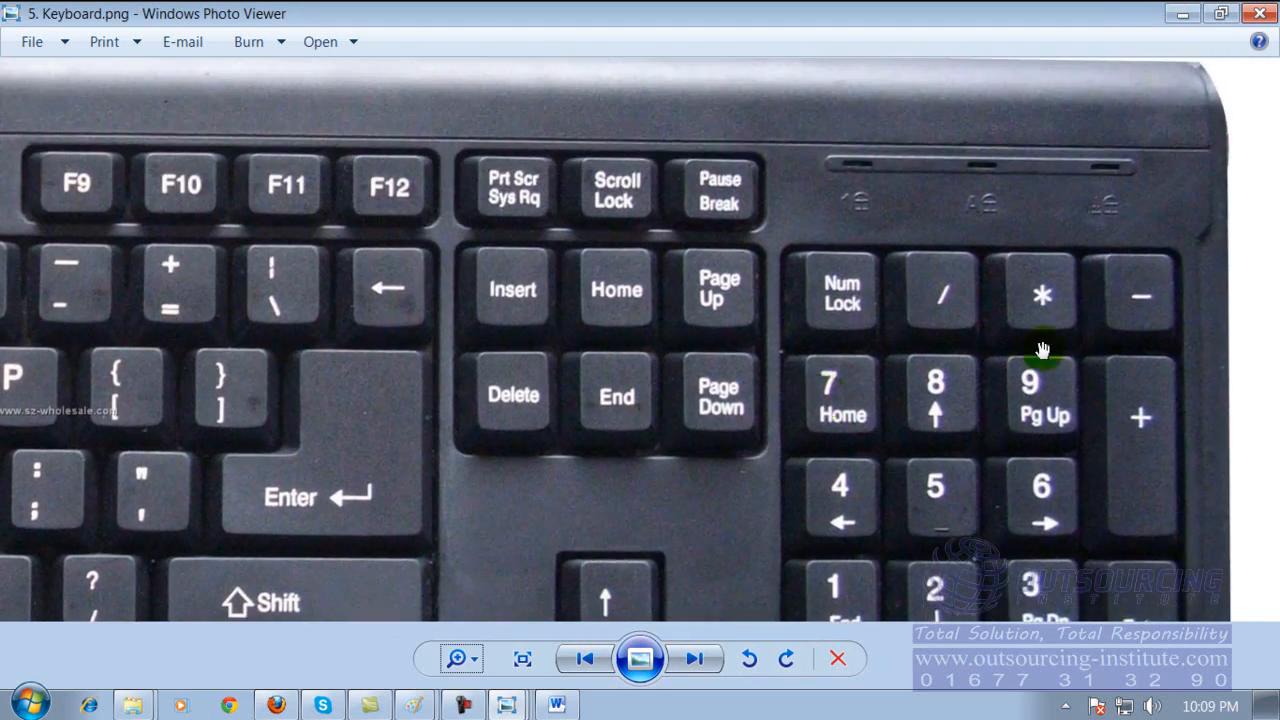
left_click_drag(889, 400, 1014, 177)
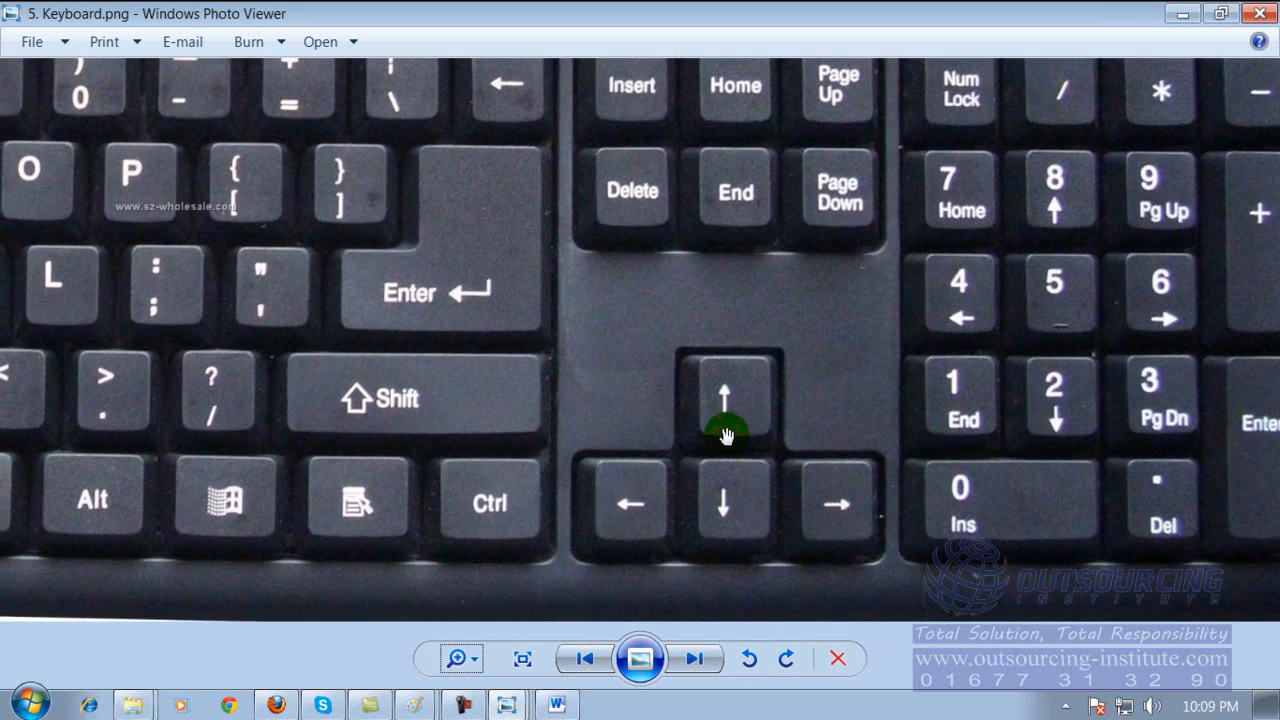
left_click_drag(597, 420, 879, 510)
left_click_drag(663, 411, 1041, 451)
left_click_drag(453, 304, 810, 447)
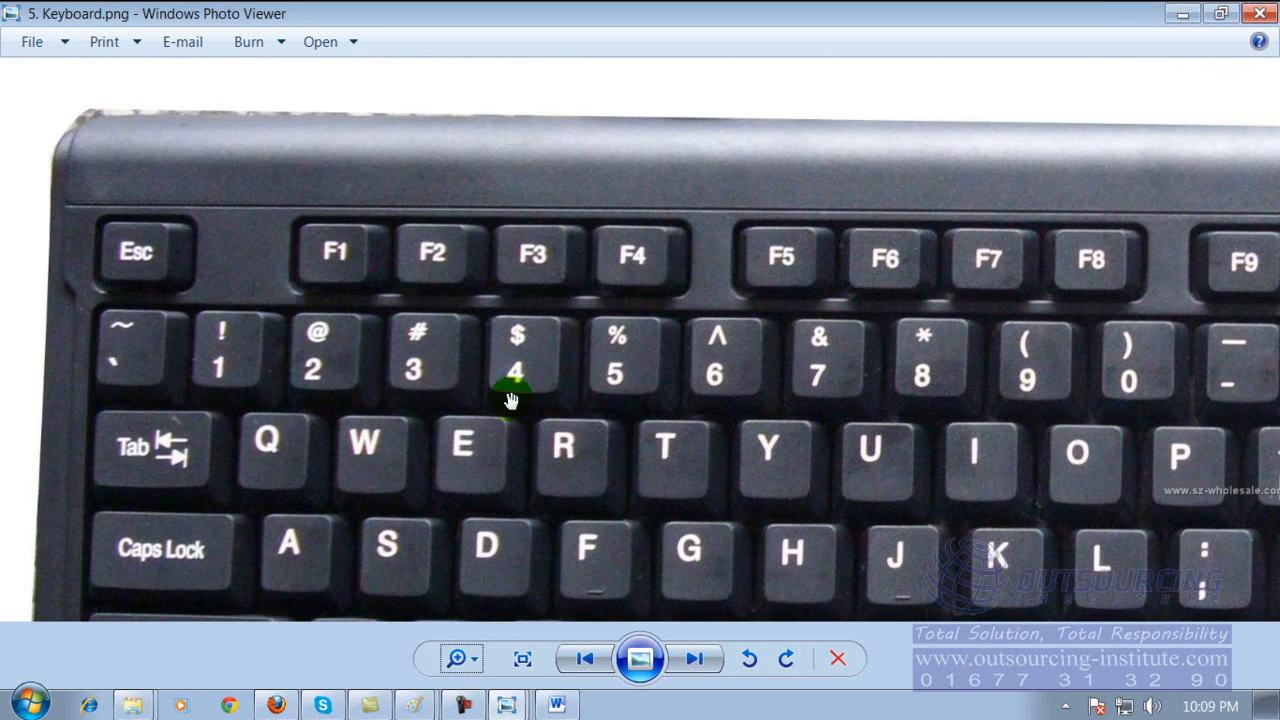
left_click_drag(498, 516, 493, 221)
left_click_drag(508, 457, 323, 457)
left_click_drag(557, 443, 572, 444)
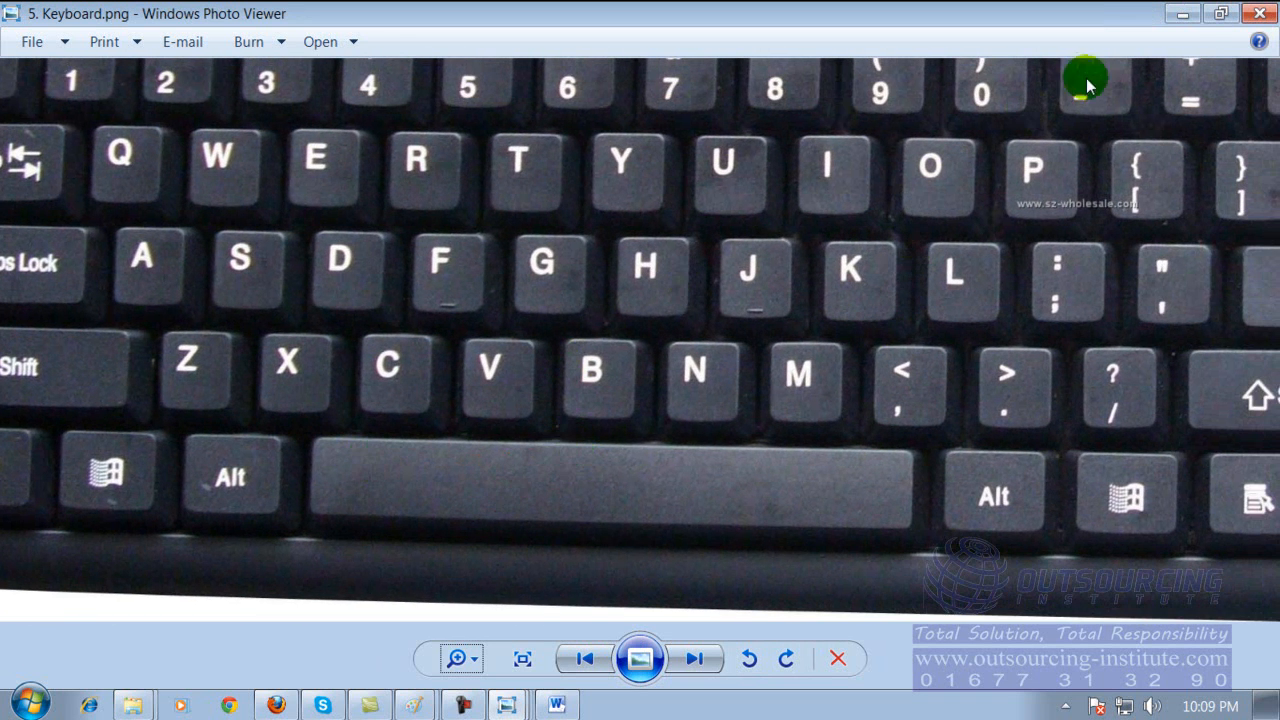
Close the keyboard picture, search the computer's programs for "on" and launch the On-Screen Keyboard.
left_click(1258, 14)
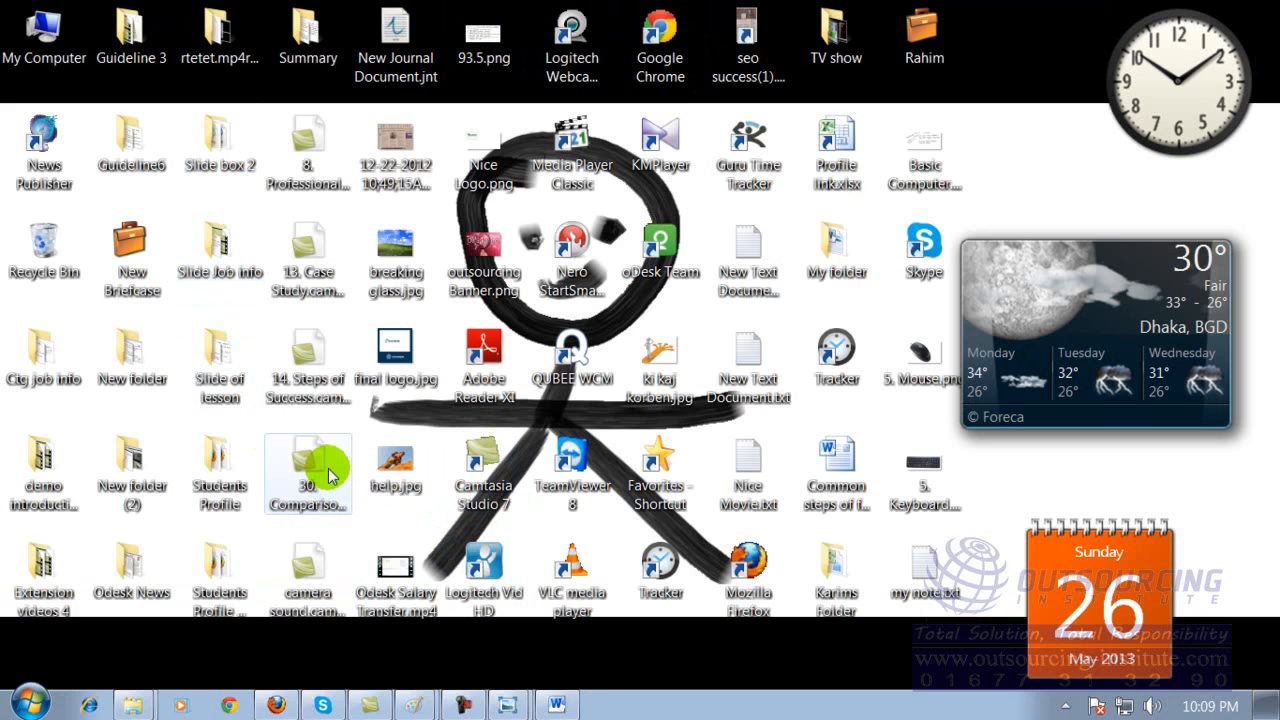
left_click(40, 708)
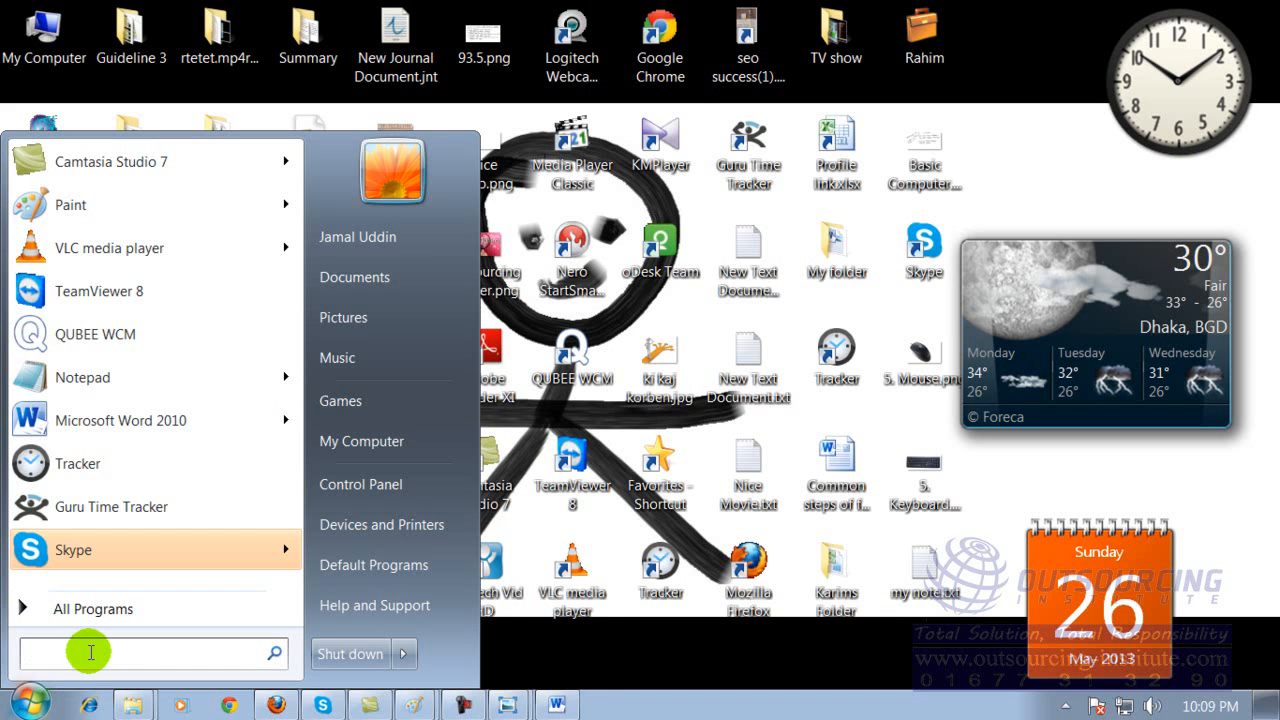
type("on")
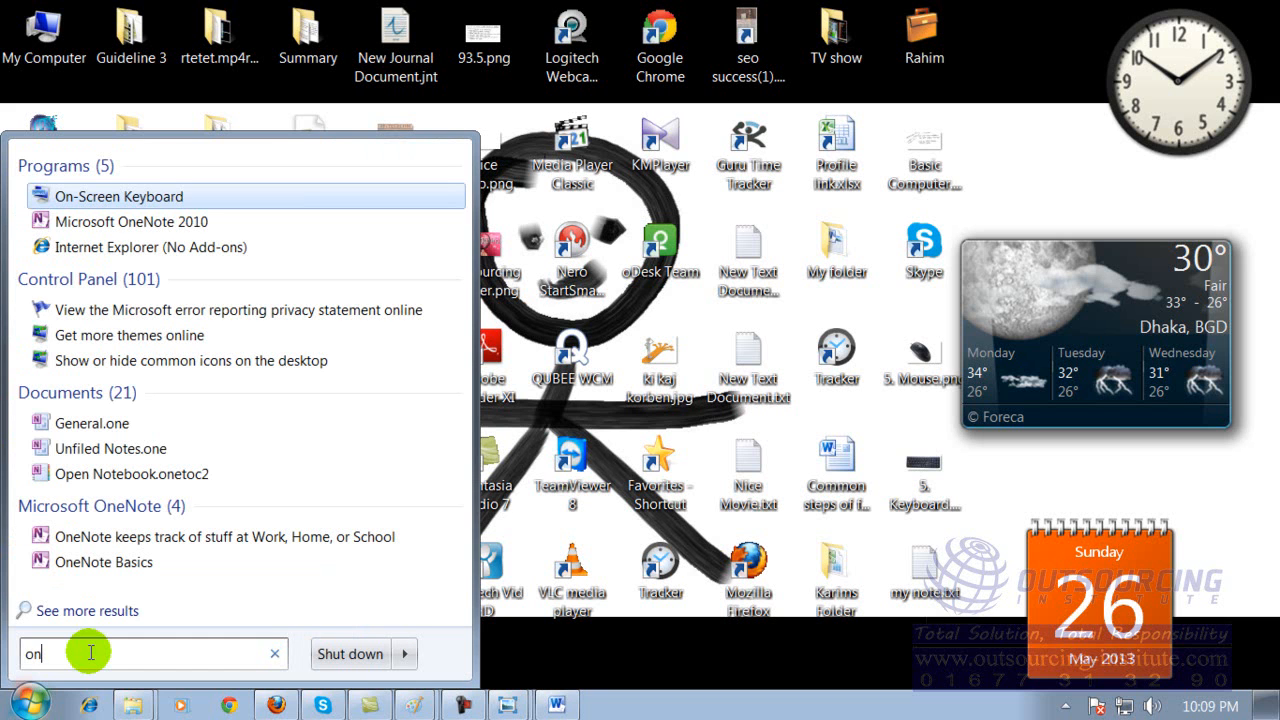
left_click(133, 200)
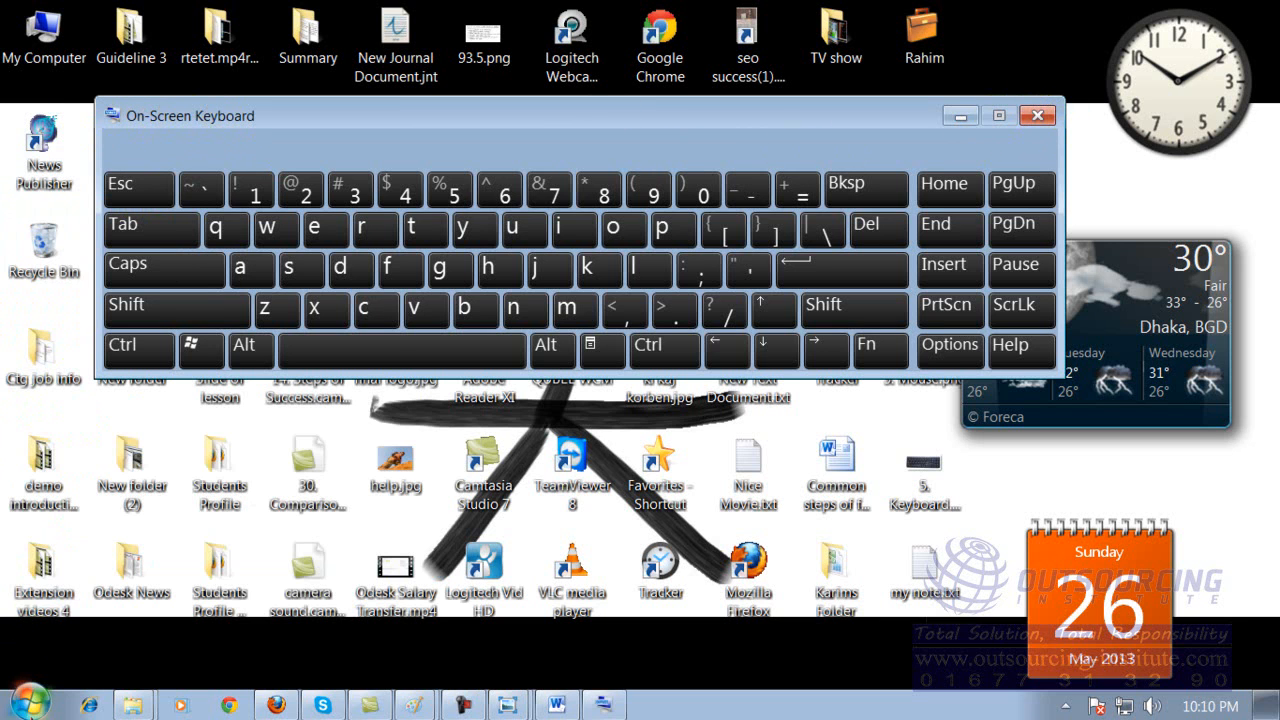
left_click(30, 703)
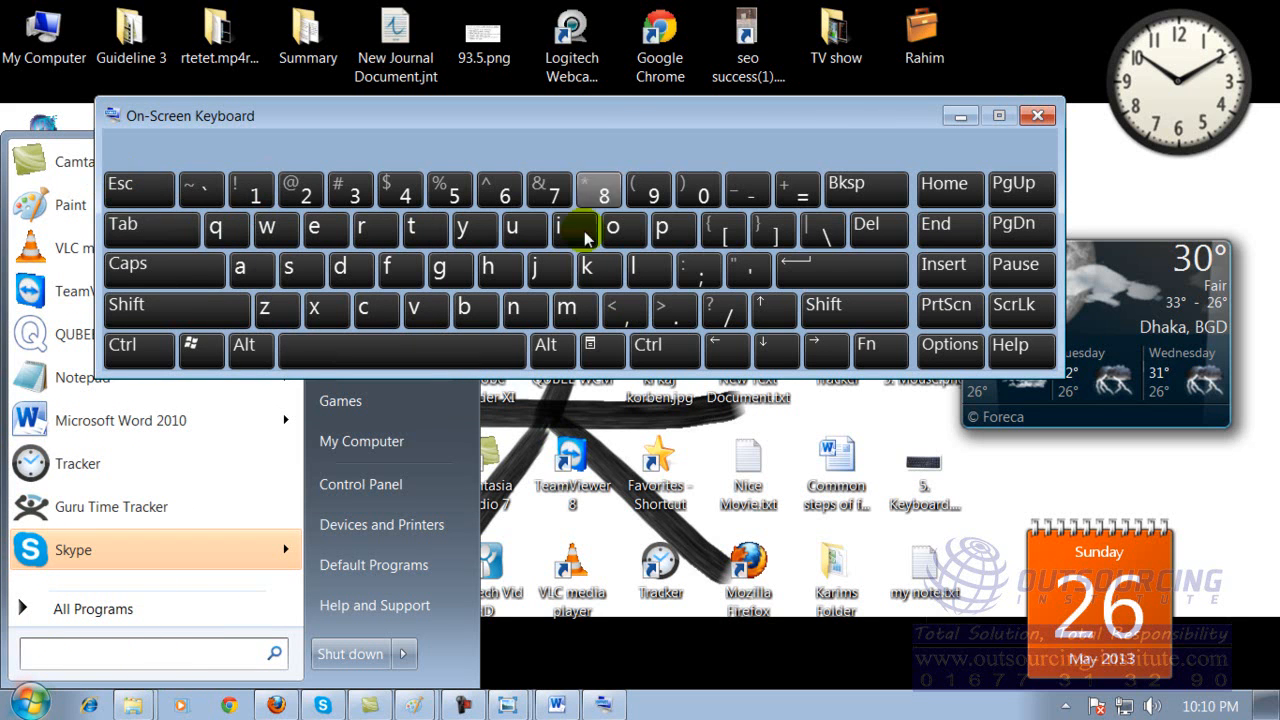
left_click(869, 400)
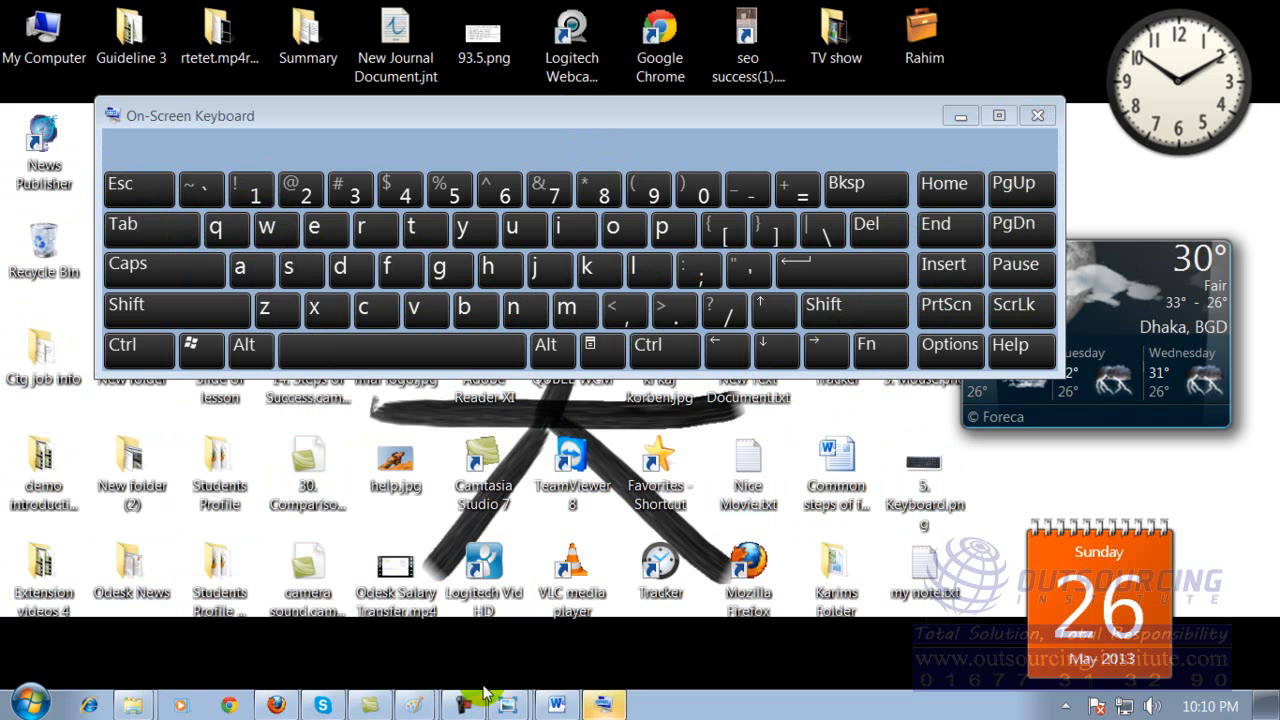
Switch to Word and close Document1 without saving, moving the On-Screen Keyboard clear of the save prompt.
left_click(553, 705)
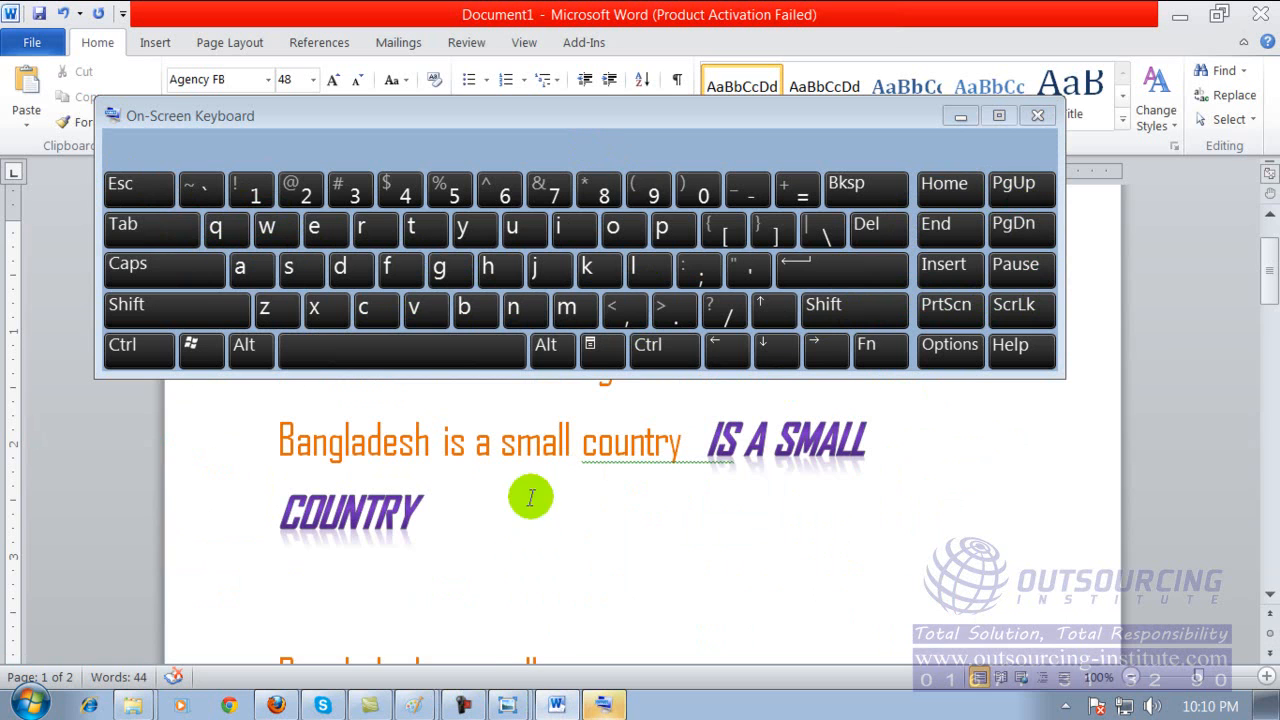
left_click(30, 45)
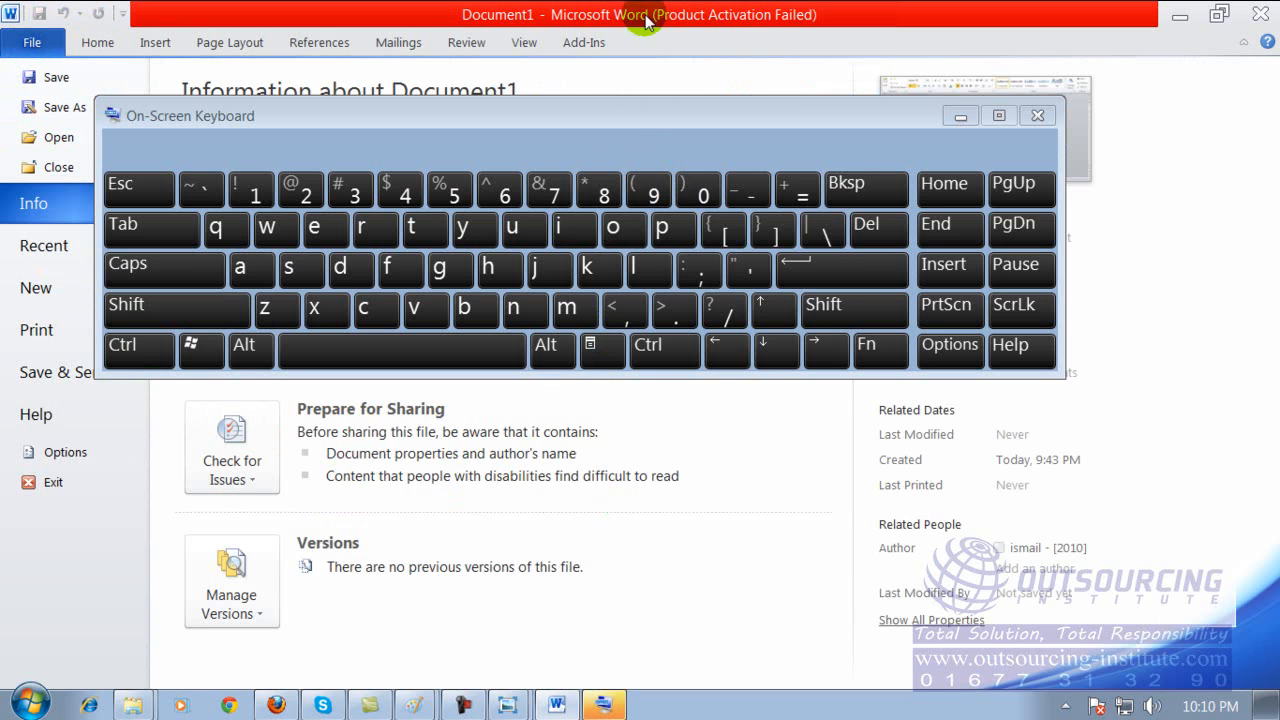
left_click(1256, 14)
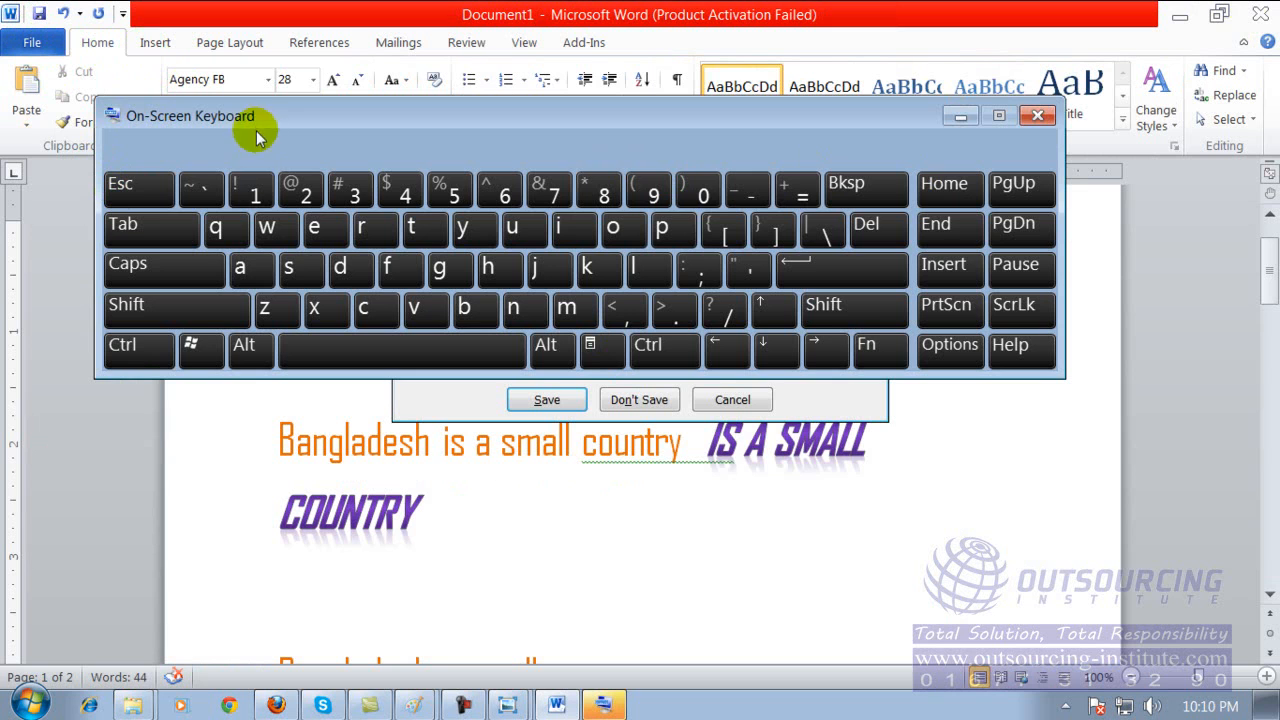
left_click_drag(258, 118, 405, 201)
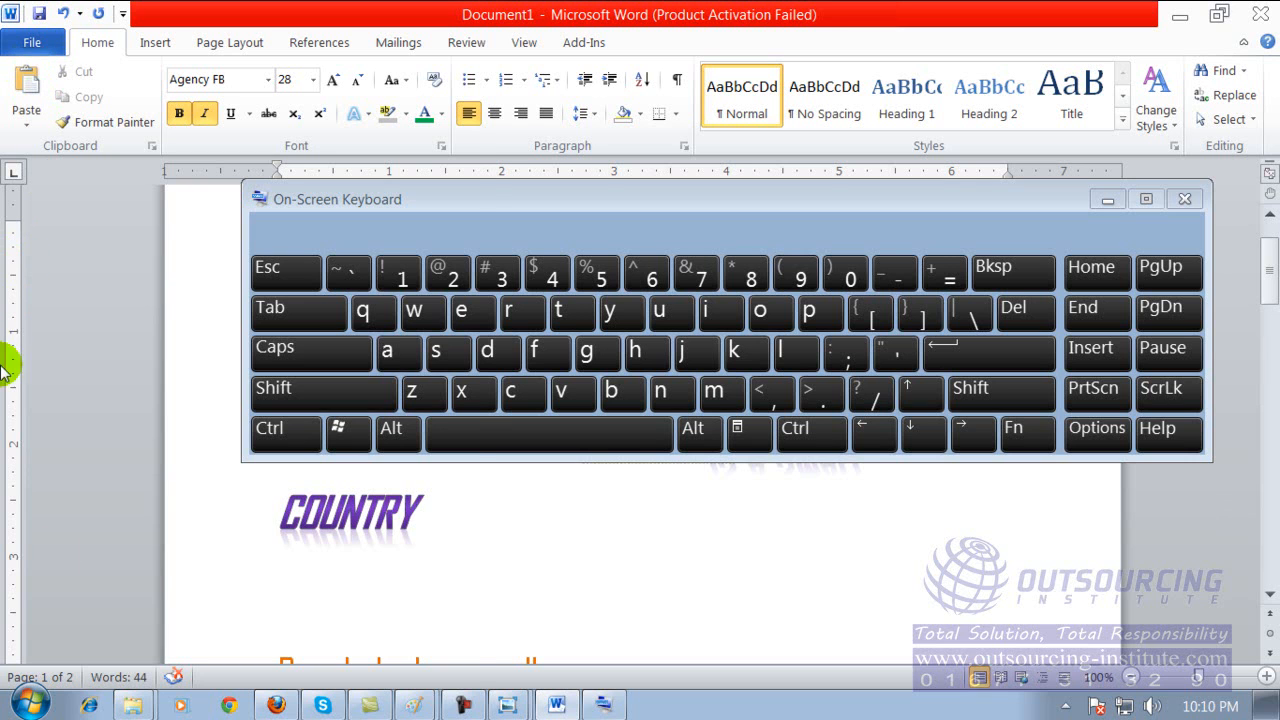
left_click(30, 703)
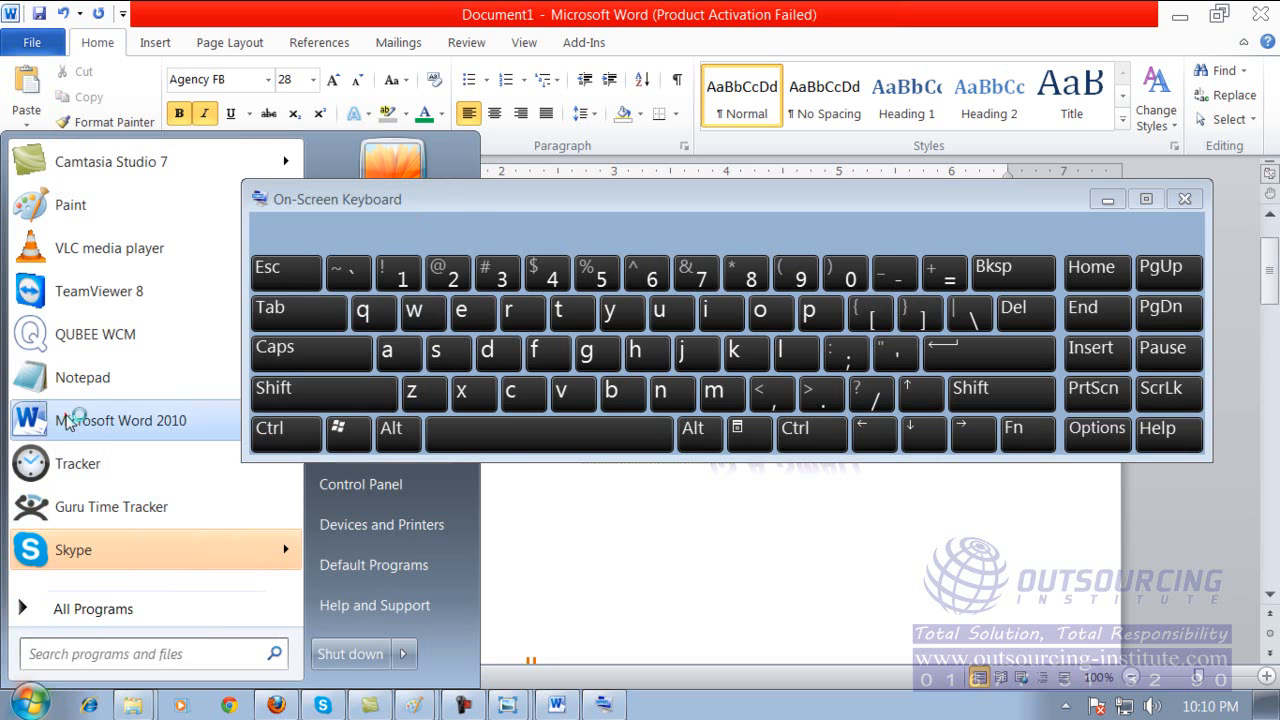
left_click(67, 422)
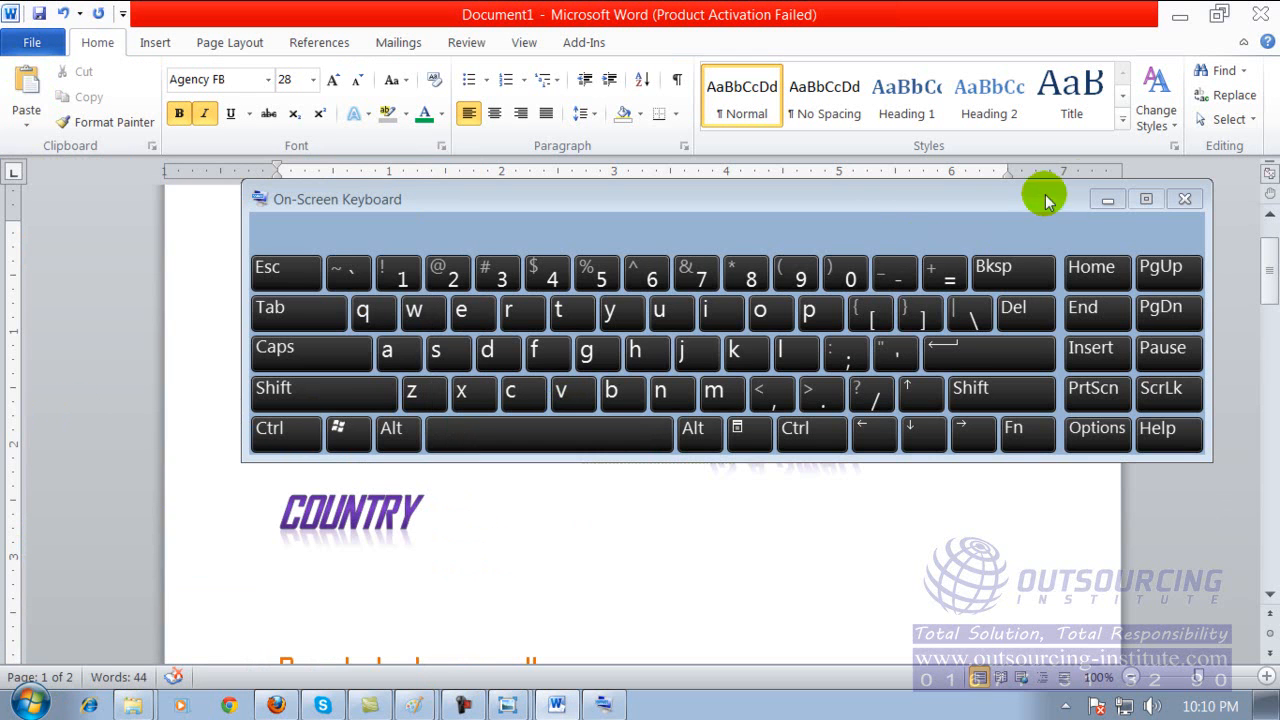
left_click_drag(1058, 203, 1069, 471)
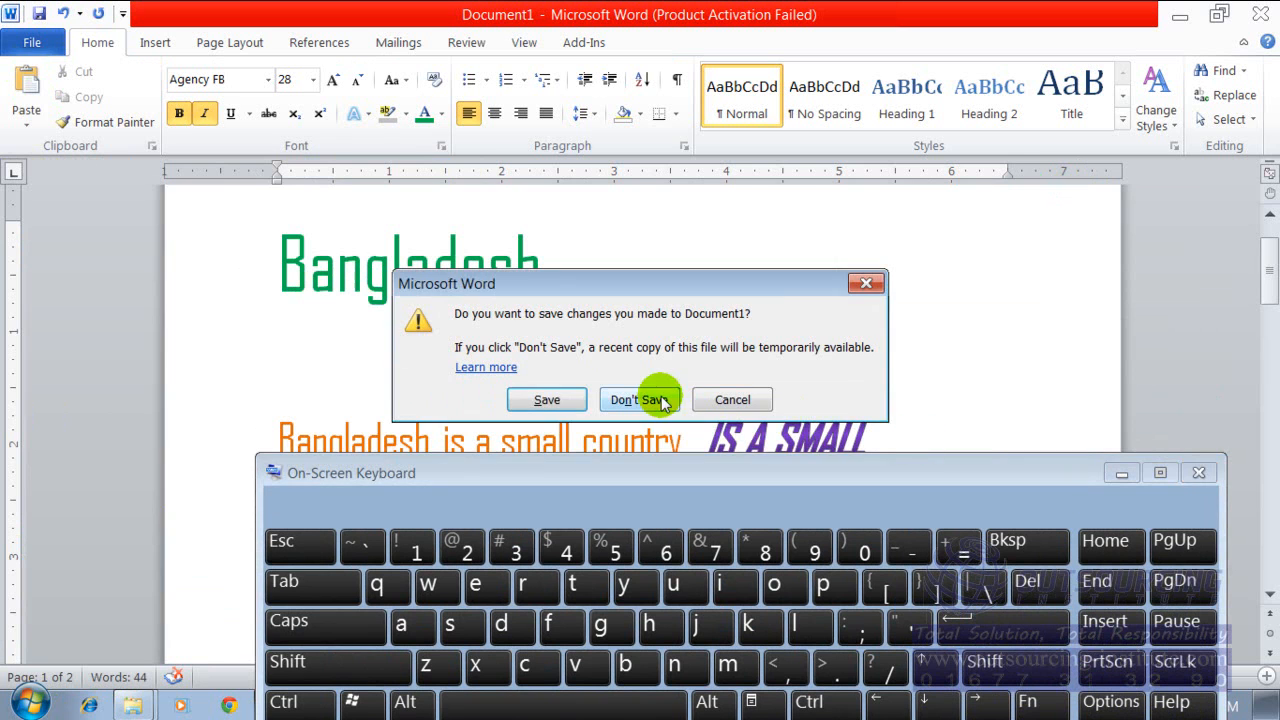
left_click(640, 399)
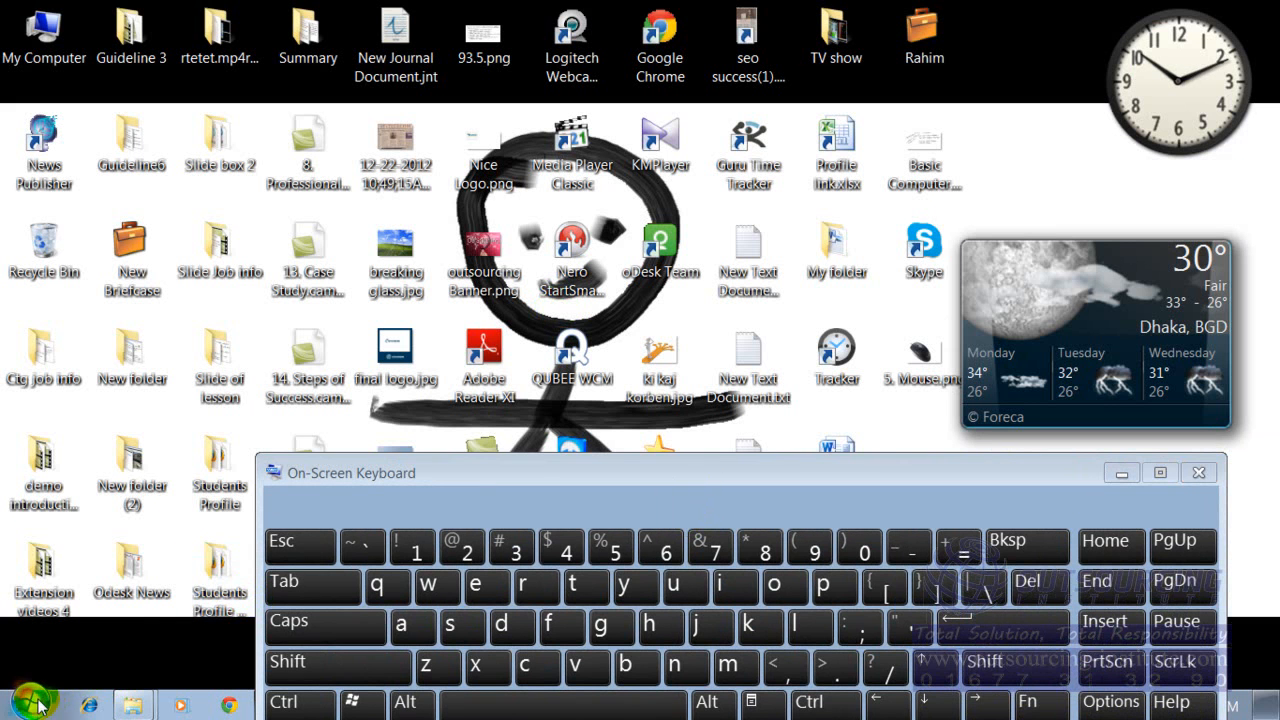
Launch Microsoft Word 2010 with a blank document, dismiss the Activation Wizard and place the On-Screen Keyboard below the first text line.
left_click(33, 705)
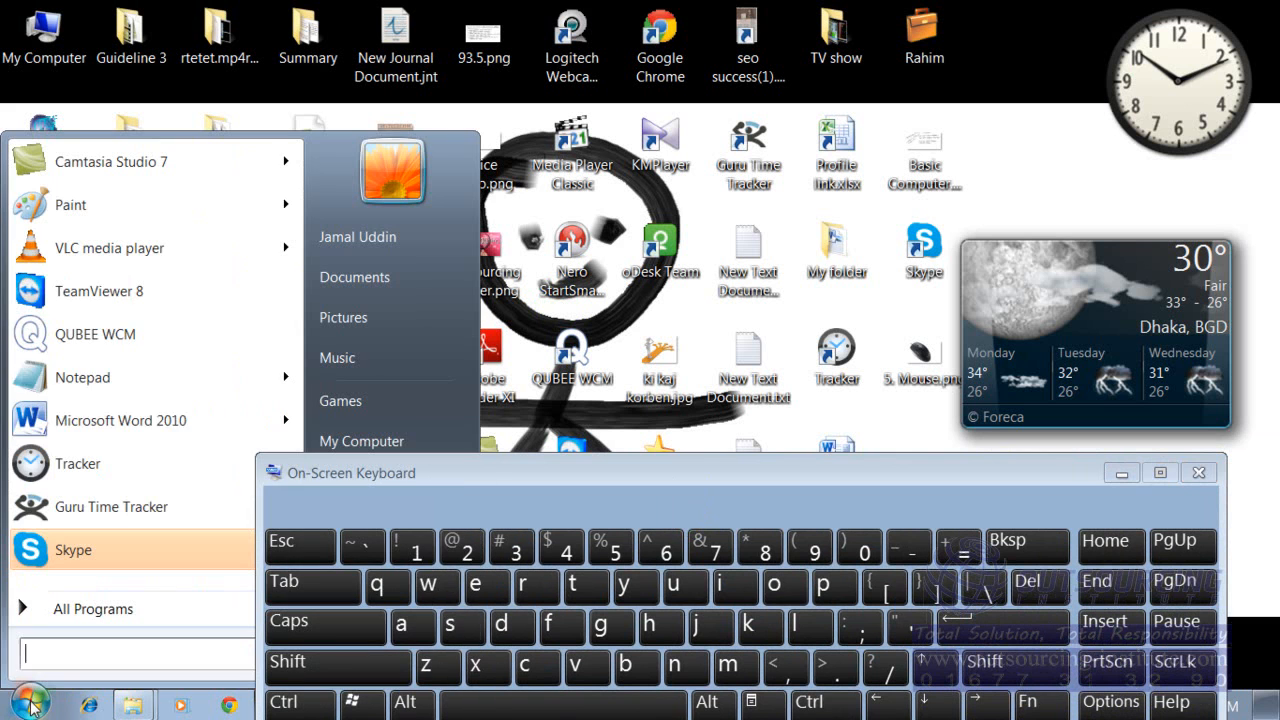
left_click(88, 420)
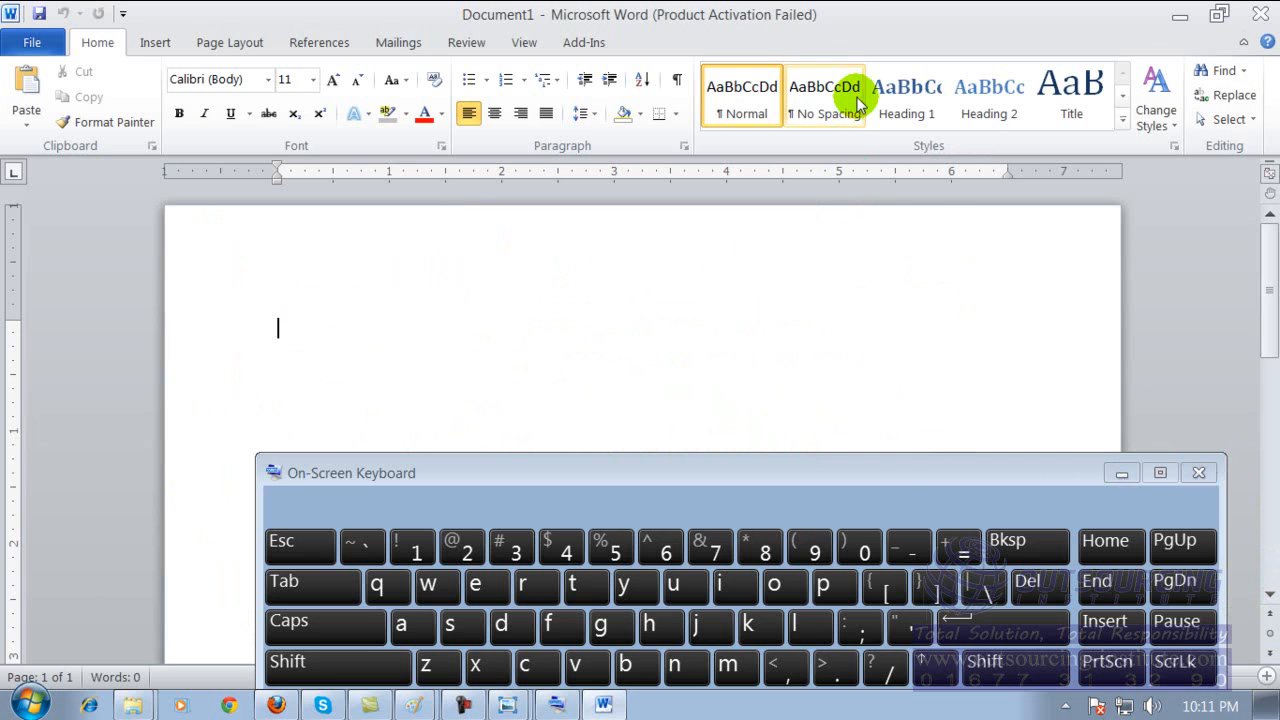
left_click_drag(842, 26, 852, 0)
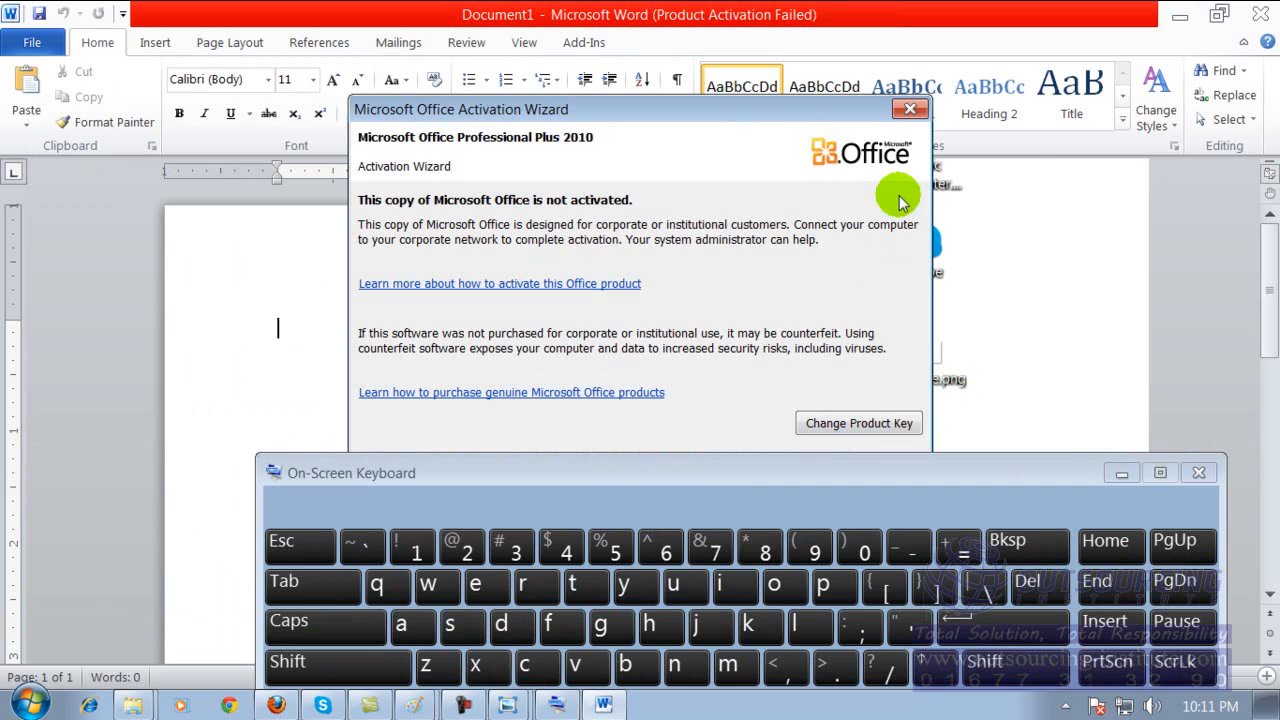
left_click(910, 108)
left_click_drag(683, 466, 603, 420)
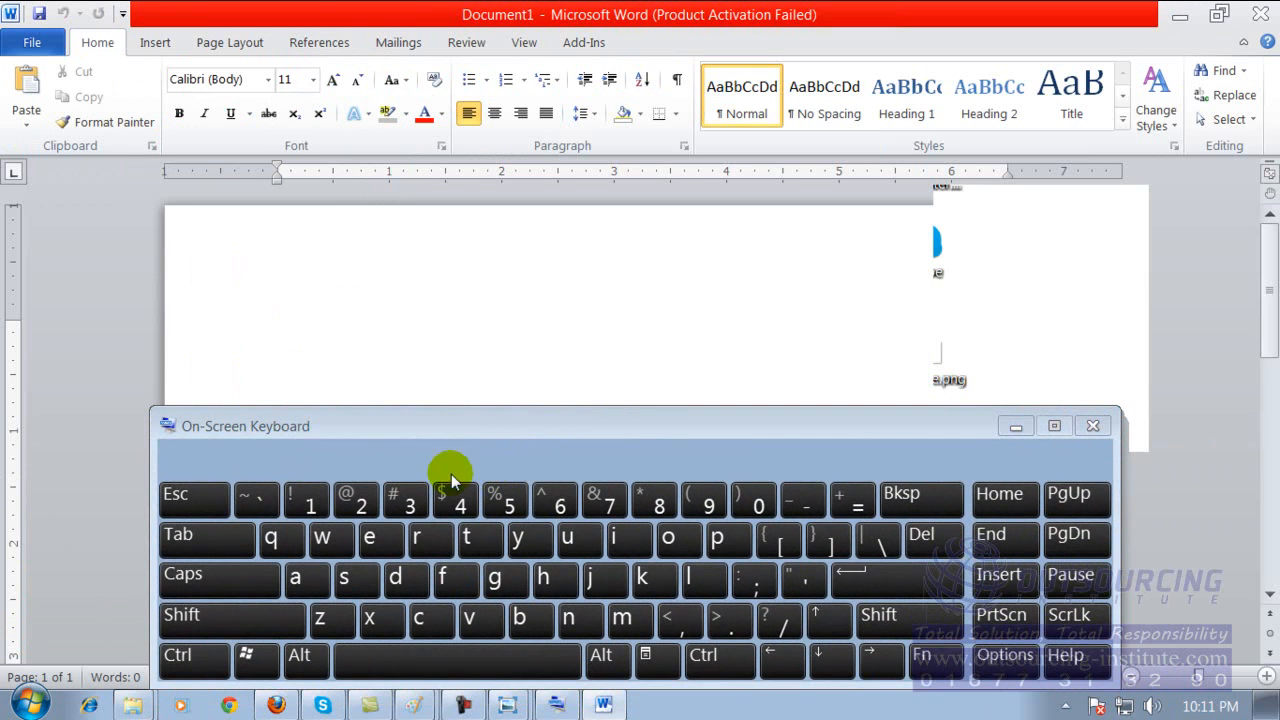
Enter the sample letters "aassssa" in the blank document, starting with two letters from the On-Screen Keyboard.
left_click(297, 580)
left_click(300, 582)
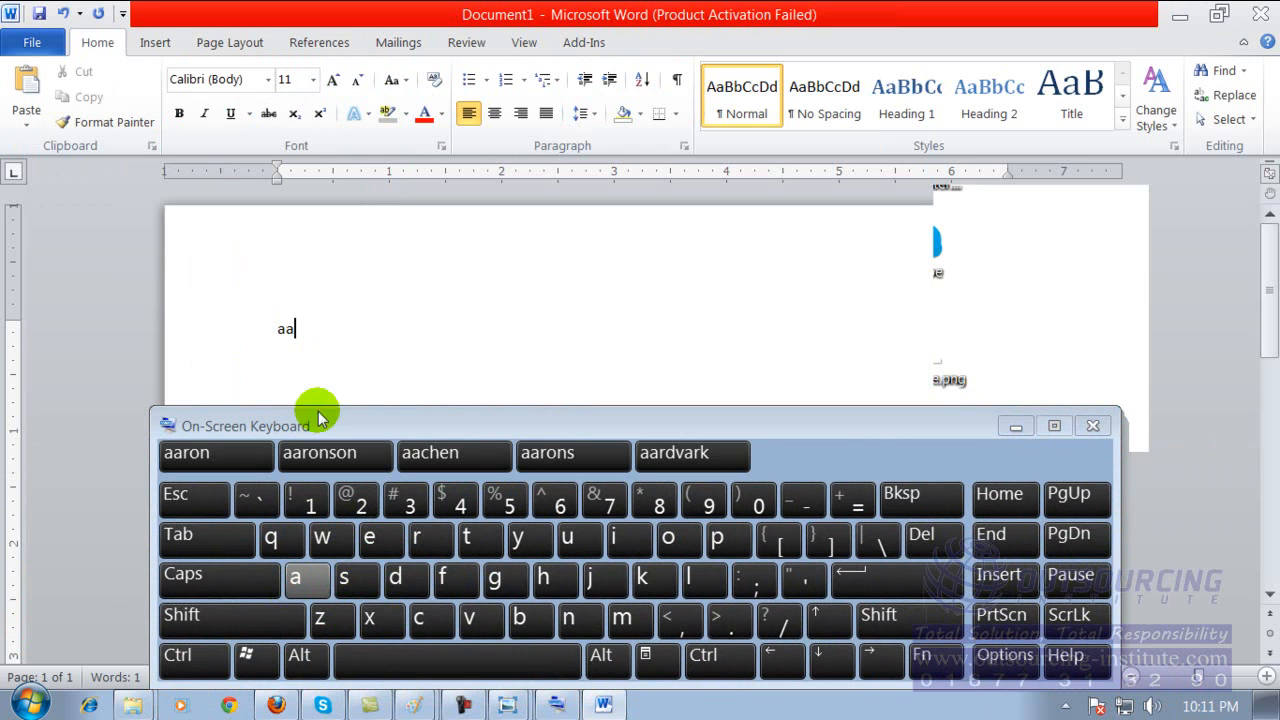
type("ssssa")
left_click_drag(603, 330, 404, 335)
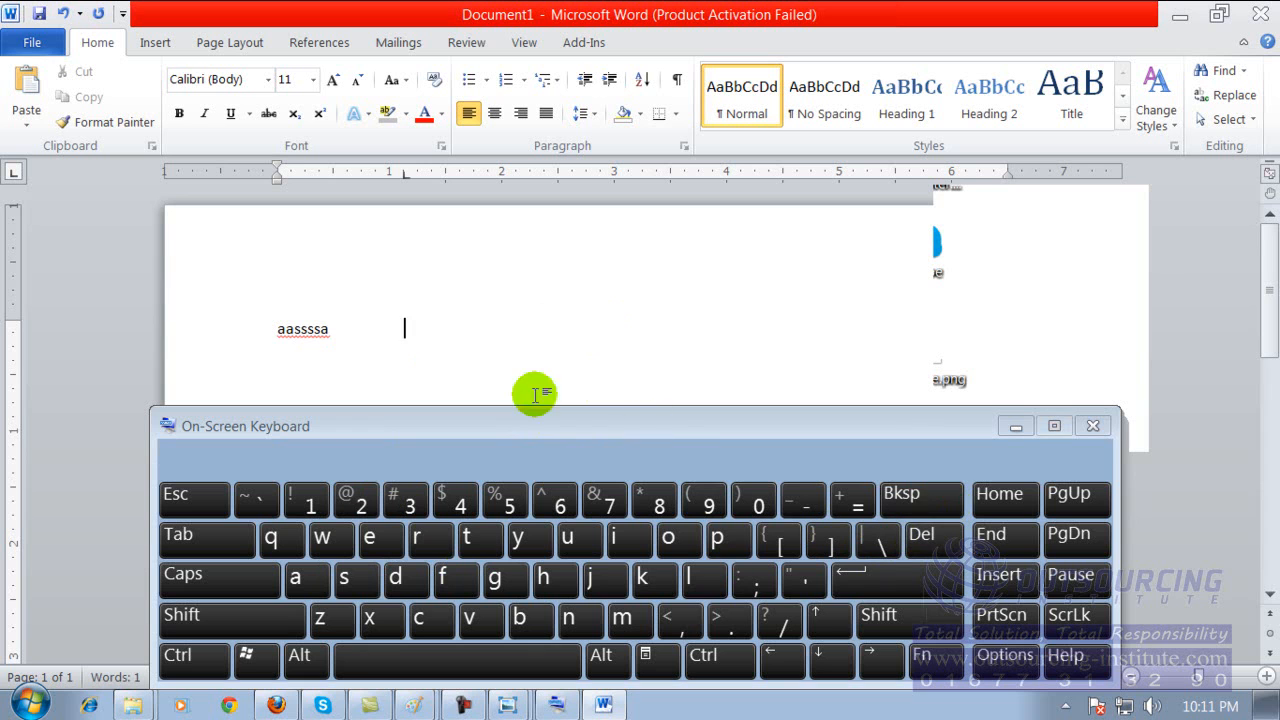
left_click(428, 337)
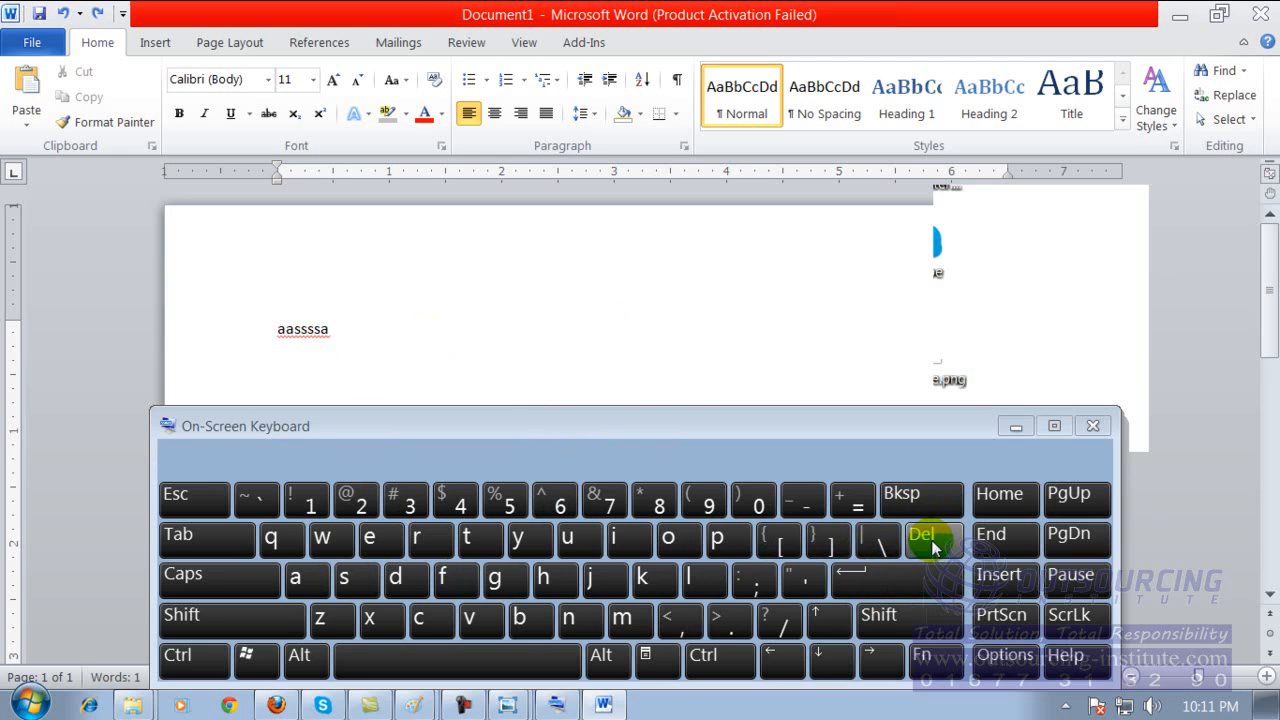
Erase all the sample letters from the document using the On-Screen Keyboard.
left_click(932, 543)
left_click(910, 494)
left_click(910, 494)
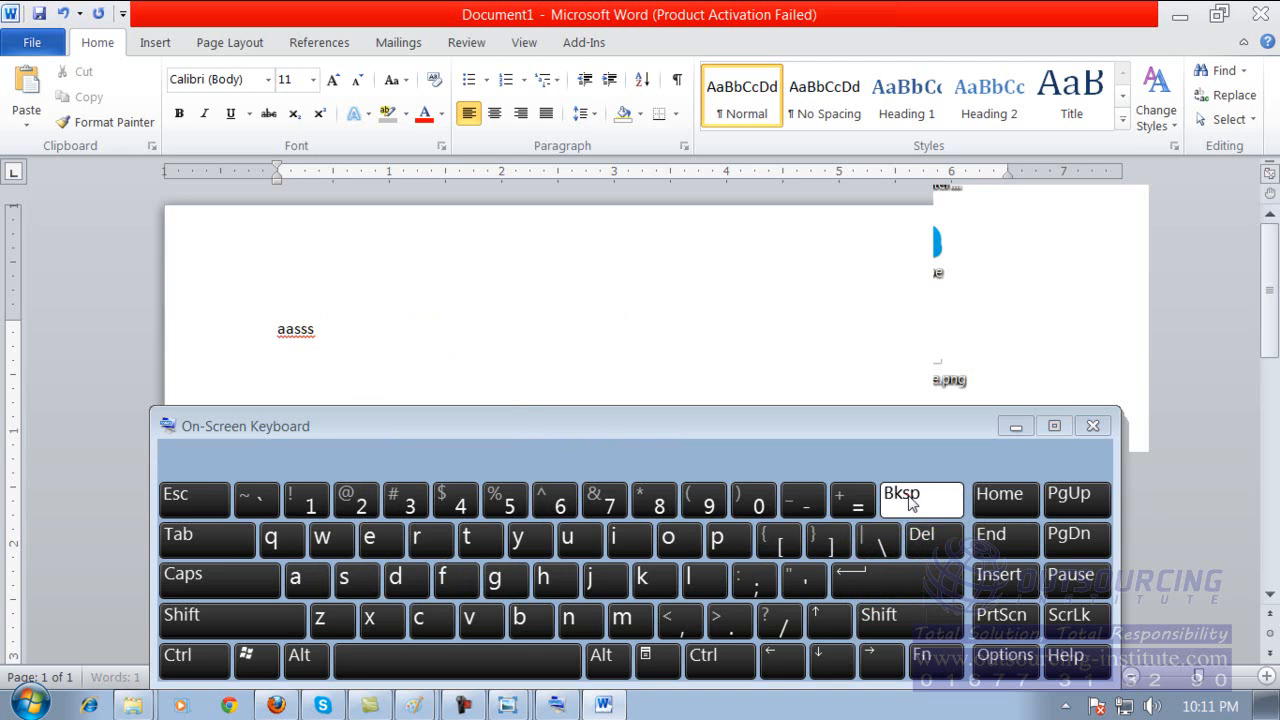
left_click(911, 503)
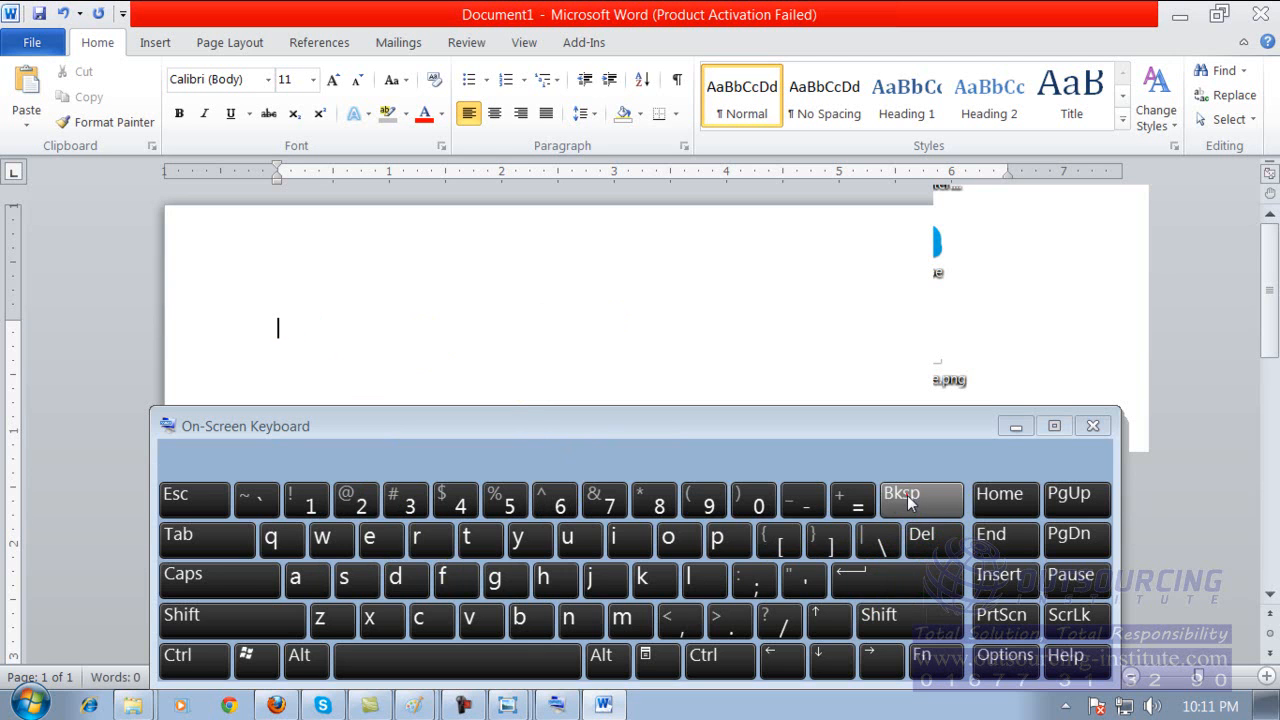
Enter the letters "iopoi" in the empty document with the On-Screen Keyboard.
left_click(620, 540)
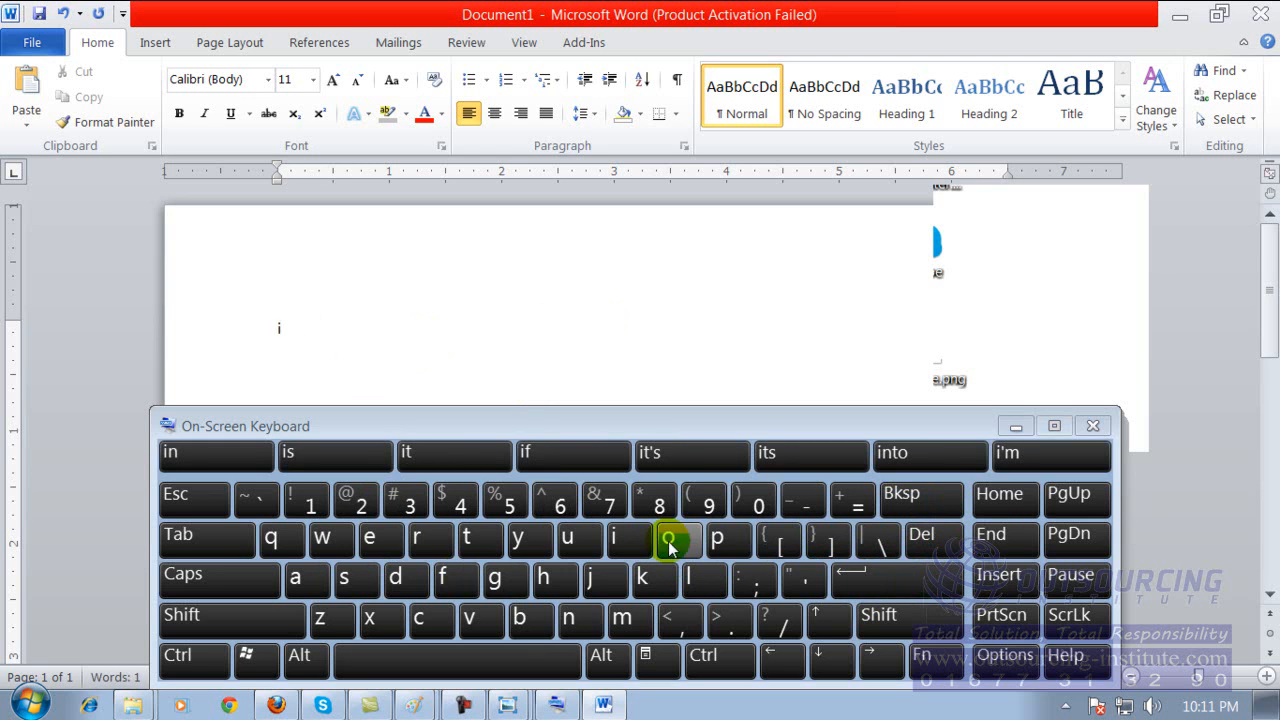
left_click(669, 545)
left_click(720, 540)
left_click(672, 540)
left_click(632, 542)
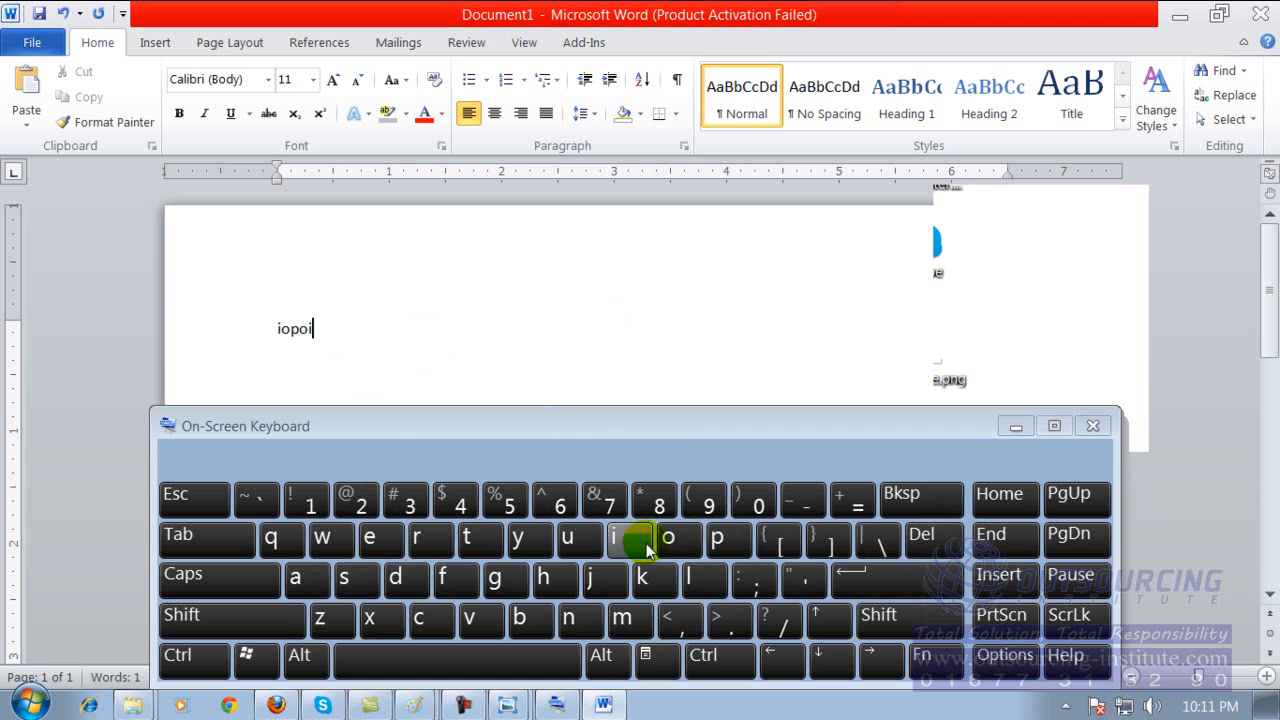
Switch Caps Lock on and off several times on the On-Screen Keyboard, leaving it on.
left_click(245, 587)
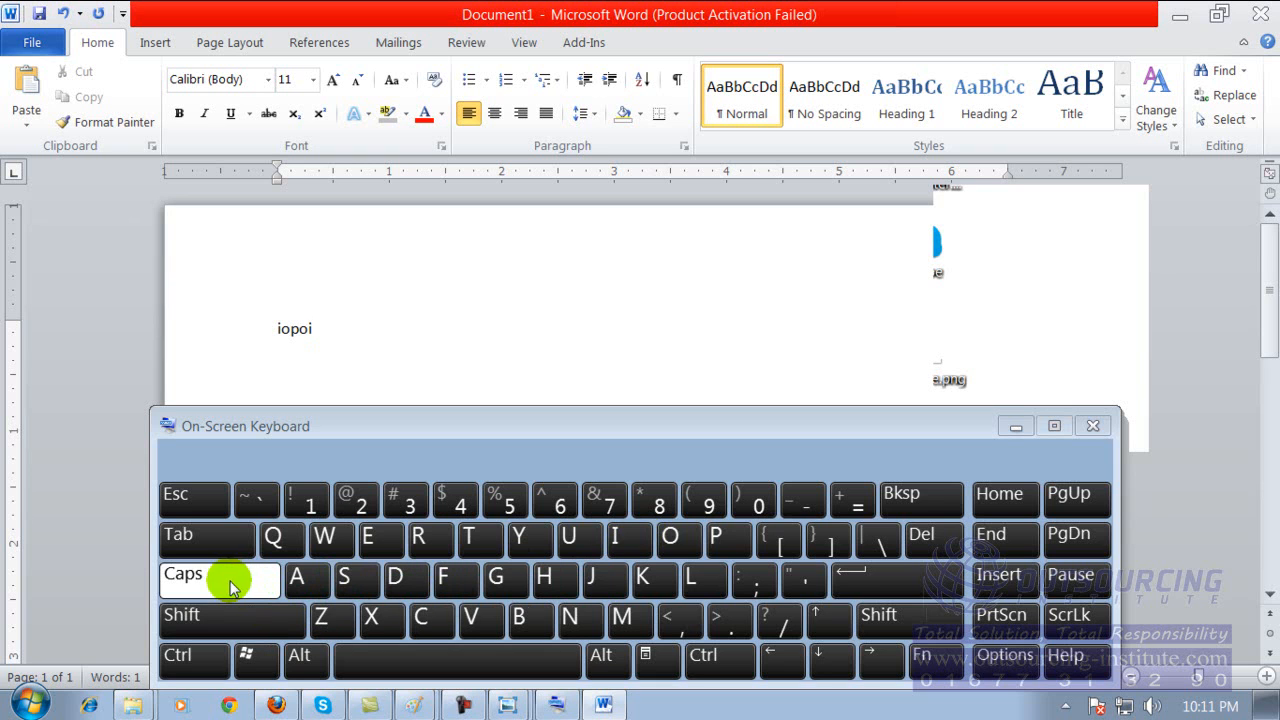
left_click(232, 587)
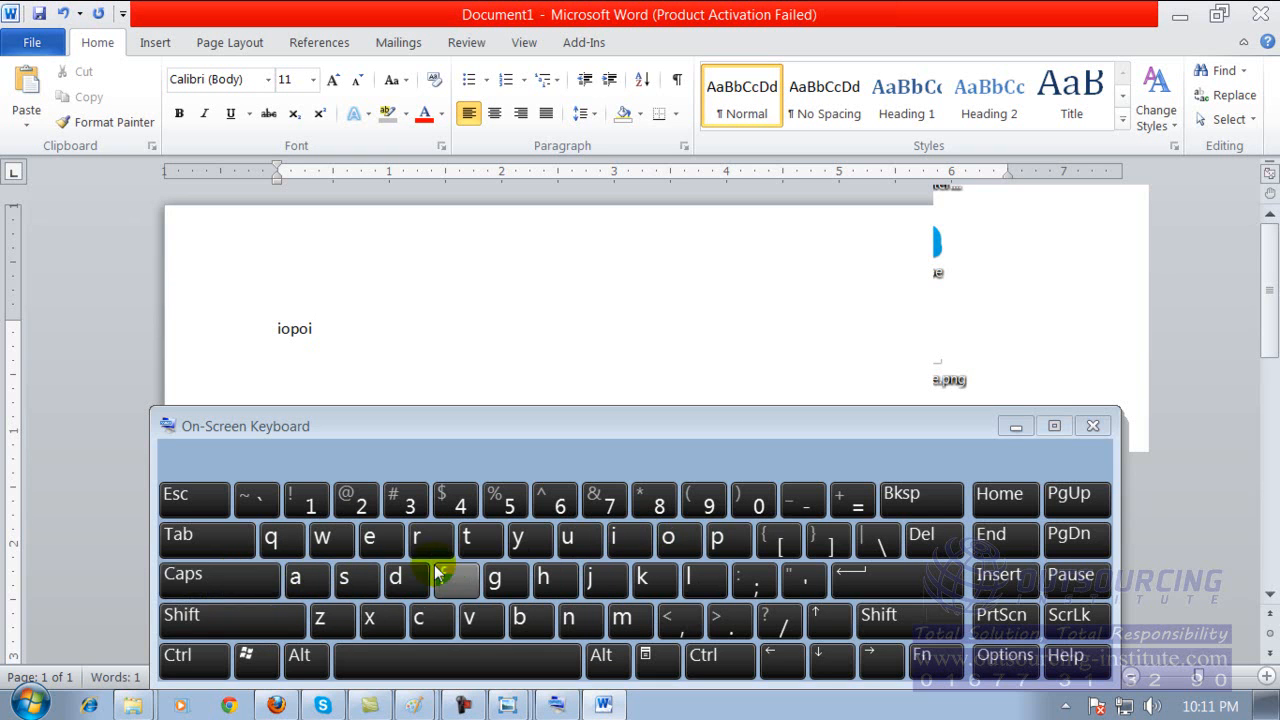
left_click(247, 588)
left_click(245, 592)
left_click(245, 591)
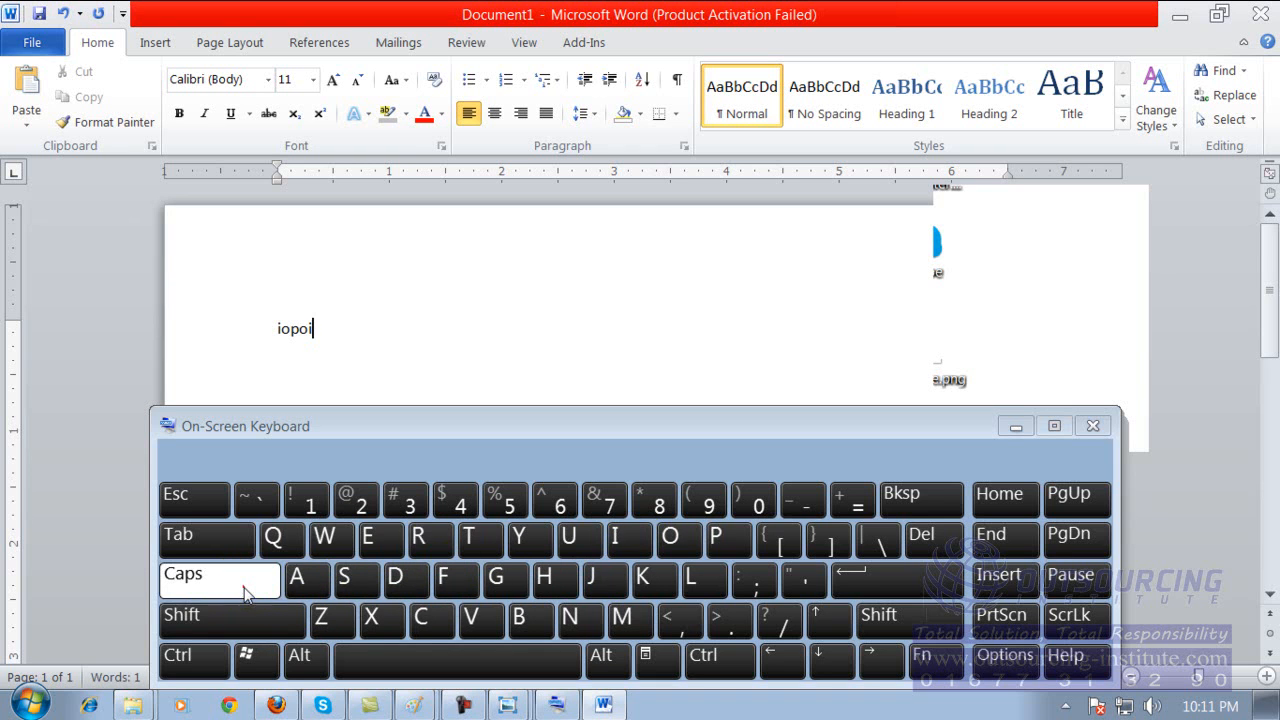
Add the capital letters "ASDFGHK" after "iopoi" with the On-Screen Keyboard.
left_click(297, 580)
left_click(345, 581)
left_click(397, 581)
left_click(463, 588)
left_click(493, 578)
left_click(546, 580)
left_click(649, 580)
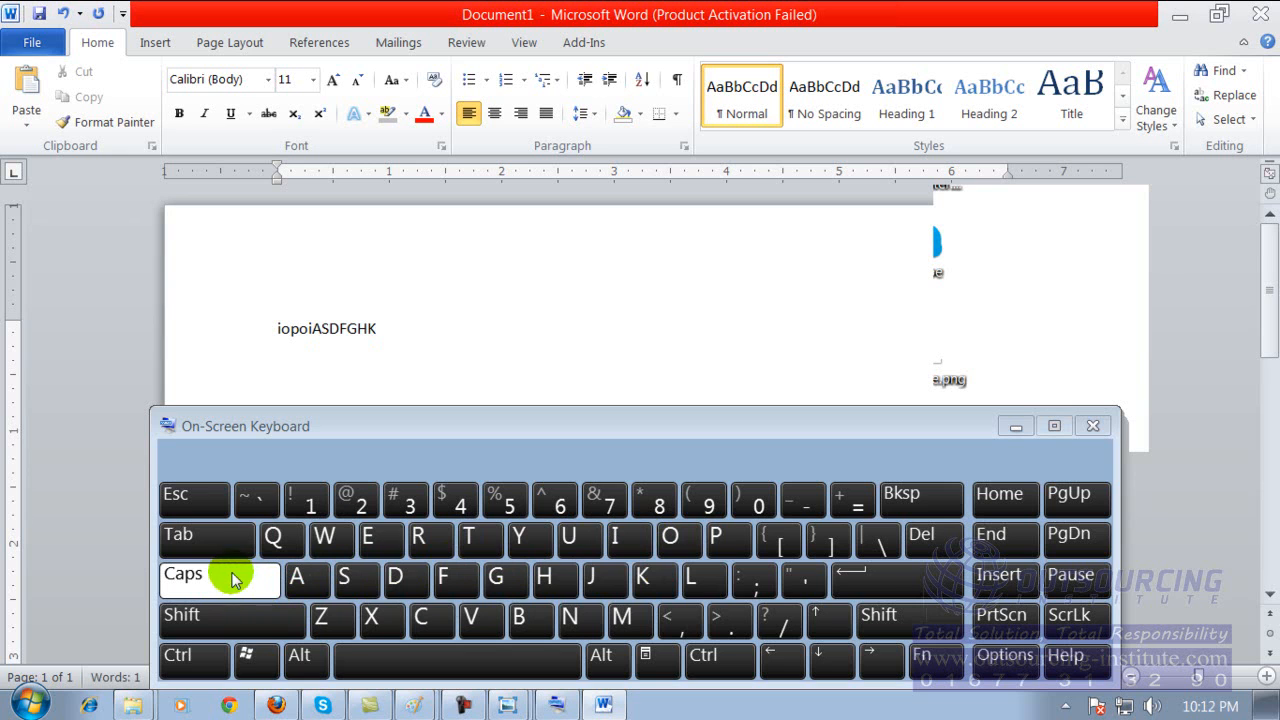
Insert two tab spaces after the text and enter "UIKIOJ" with the On-Screen Keyboard.
left_click(213, 547)
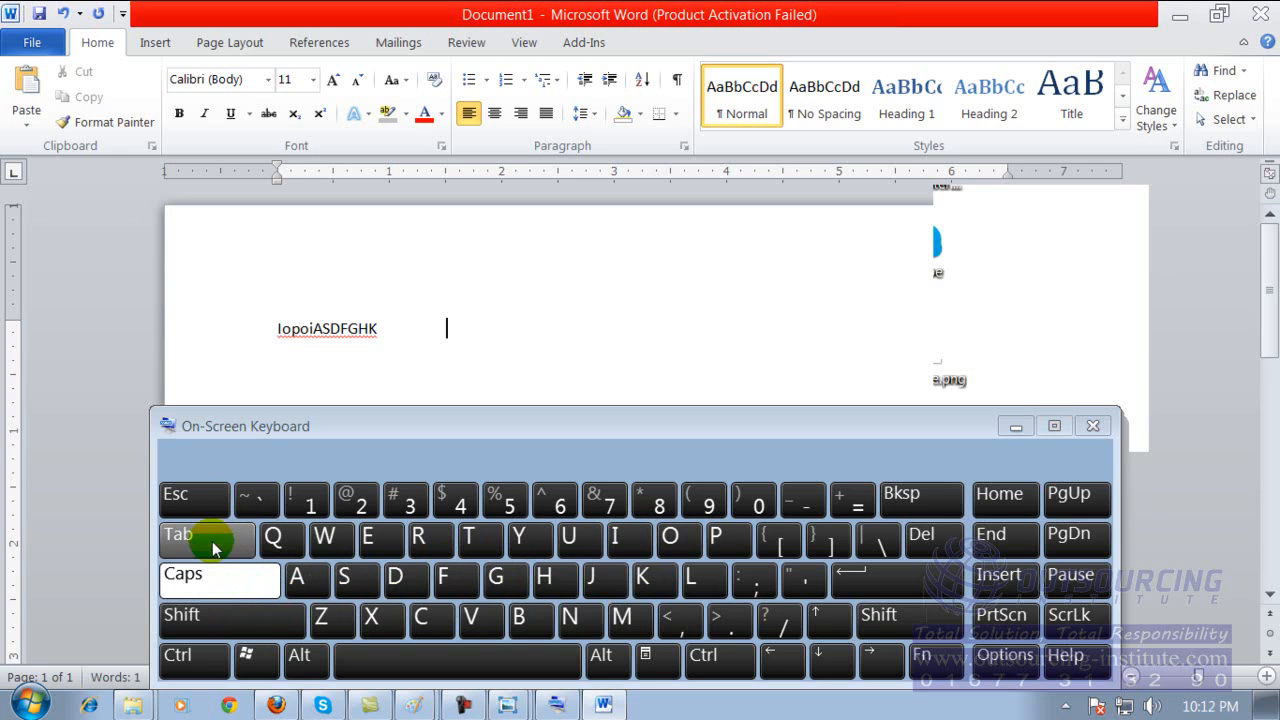
left_click(213, 547)
left_click(580, 540)
left_click(630, 540)
left_click(655, 578)
left_click(625, 538)
left_click(678, 540)
left_click(590, 576)
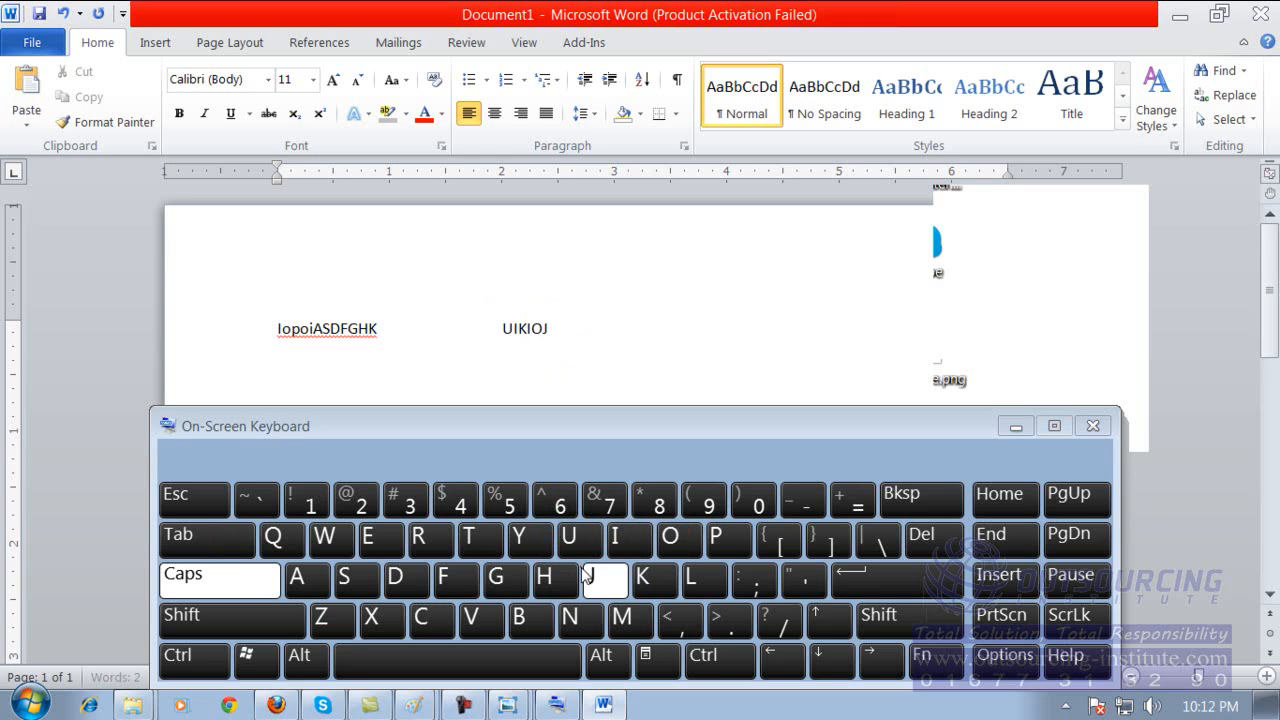
Continue the line with tab-spaced entries "GGT" and "H5" using the On-Screen Keyboard.
left_click(186, 539)
left_click(490, 575)
left_click(490, 575)
left_click(468, 537)
left_click(220, 543)
left_click(543, 577)
left_click(507, 500)
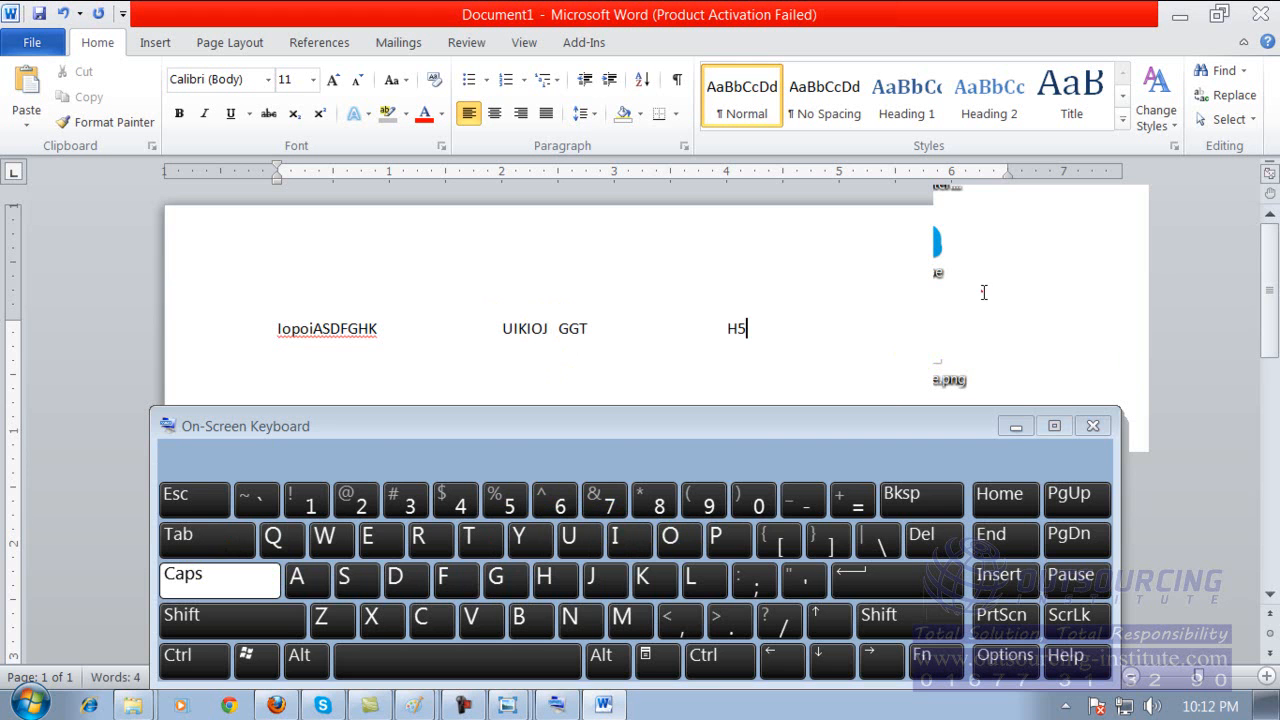
Close the Word document without saving its changes and close the On-Screen Keyboard.
mouse_move(894, 424)
left_mouse_down()
mouse_move(894, 351)
mouse_move(882, 431)
left_mouse_up()
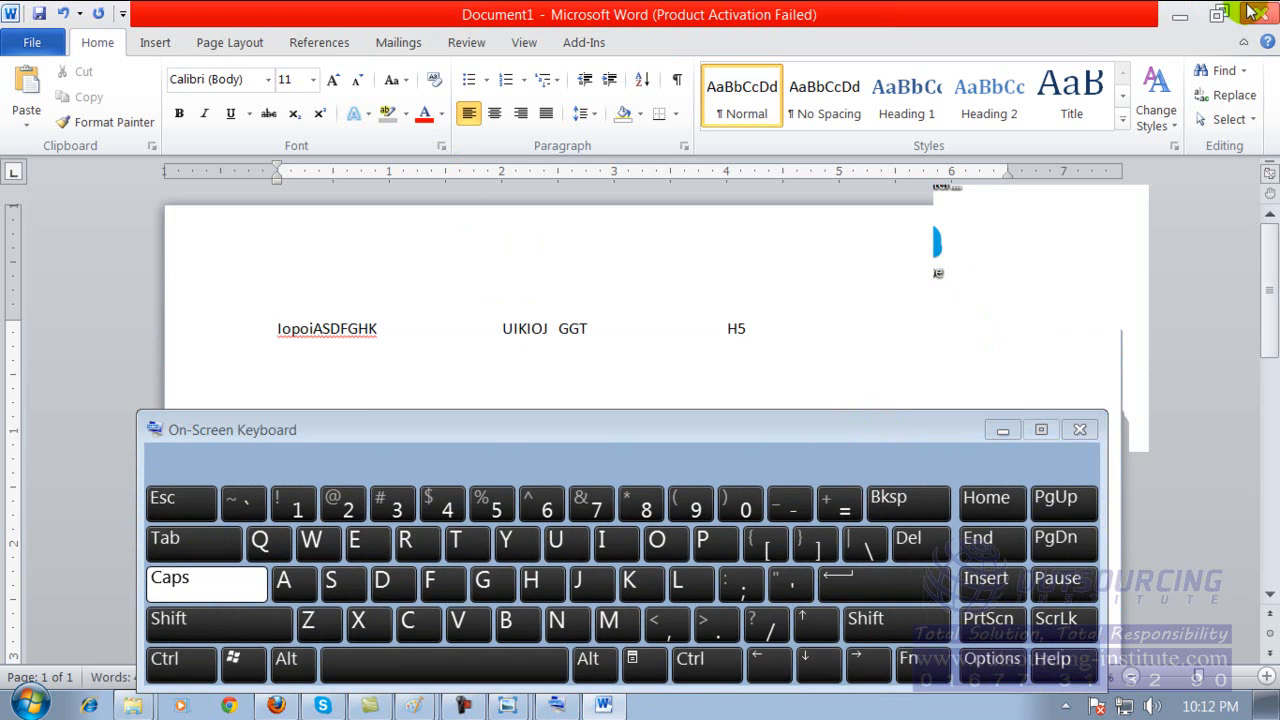
left_click(1266, 14)
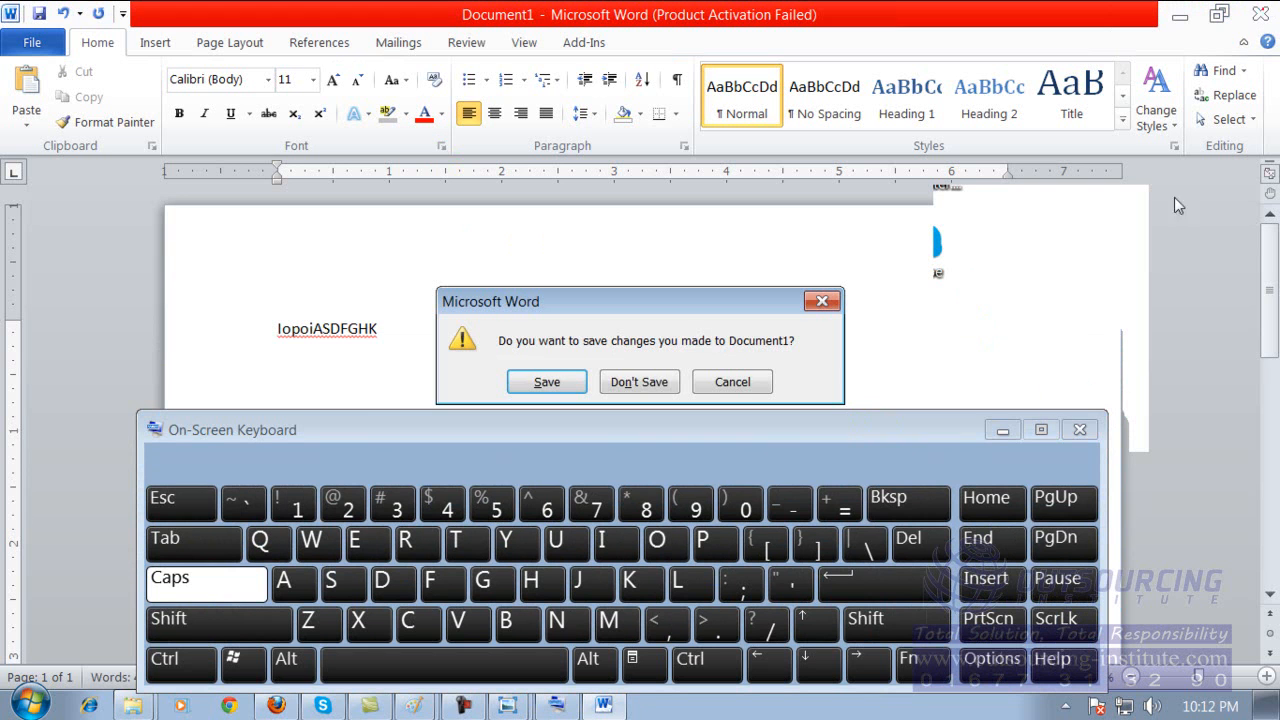
left_click(655, 381)
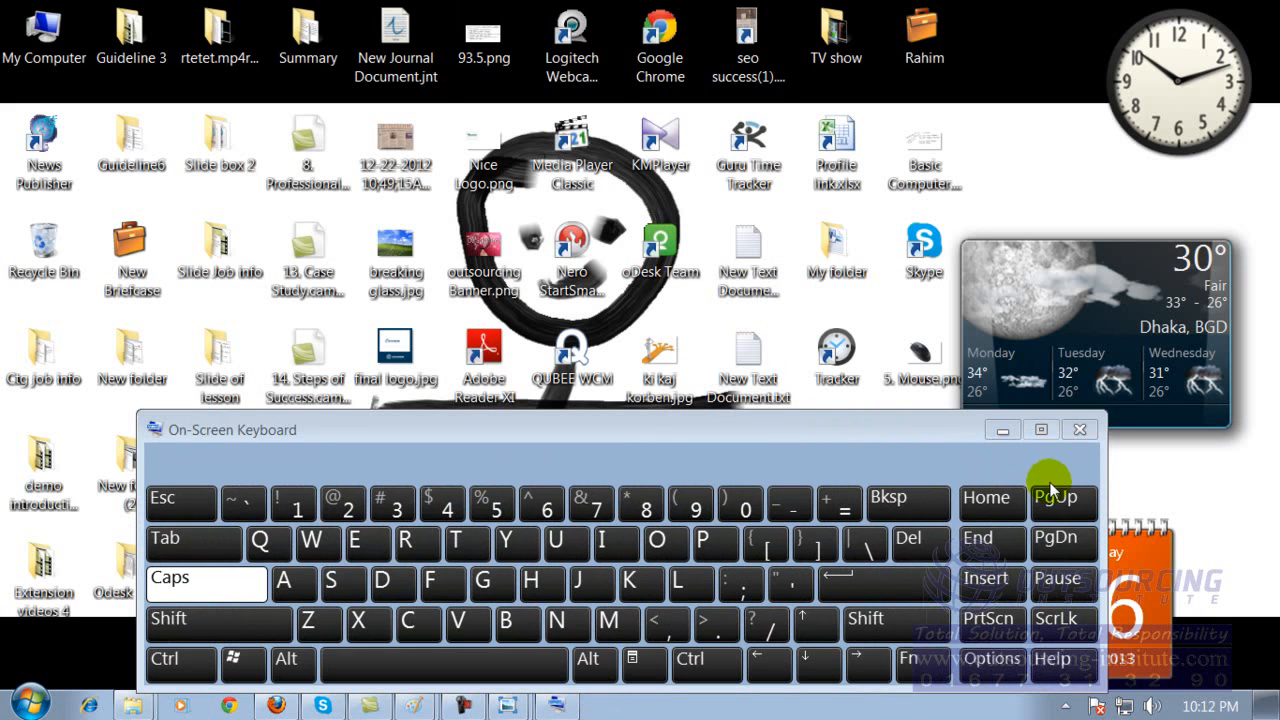
left_click(1080, 431)
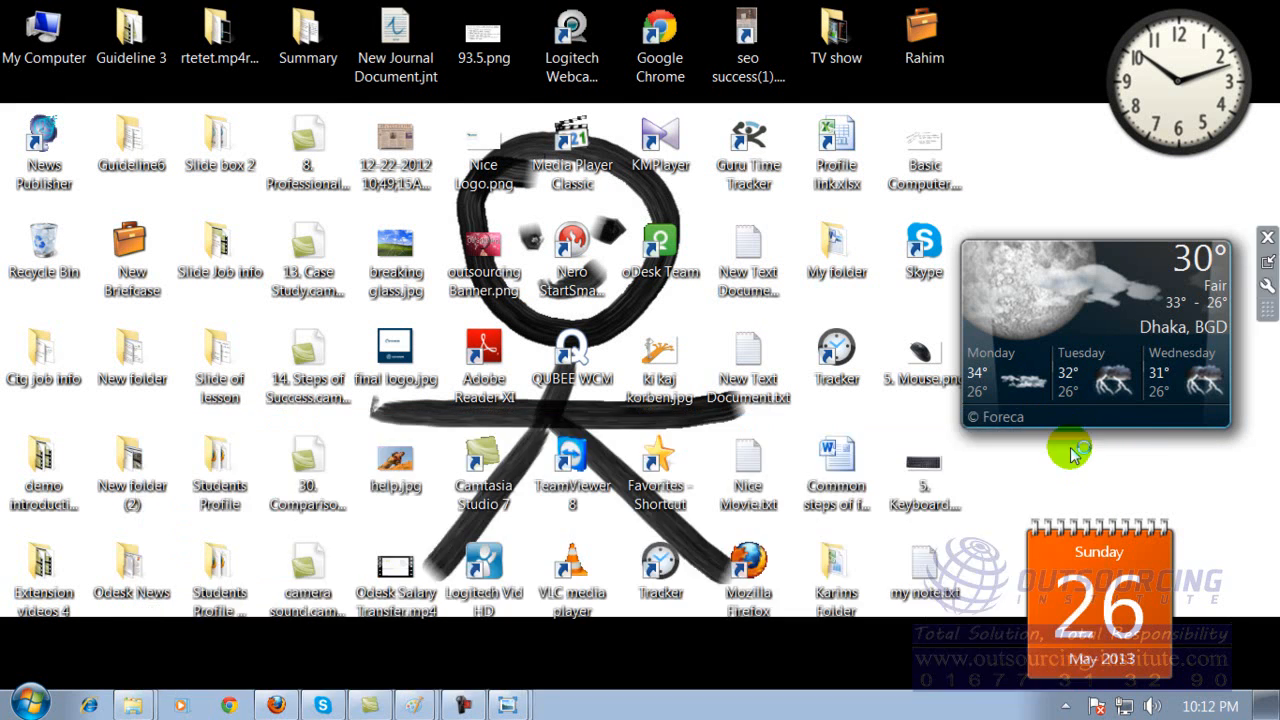
Start Microsoft Word 2010 with a blank document and dismiss the Office Activation Wizard.
key("super")
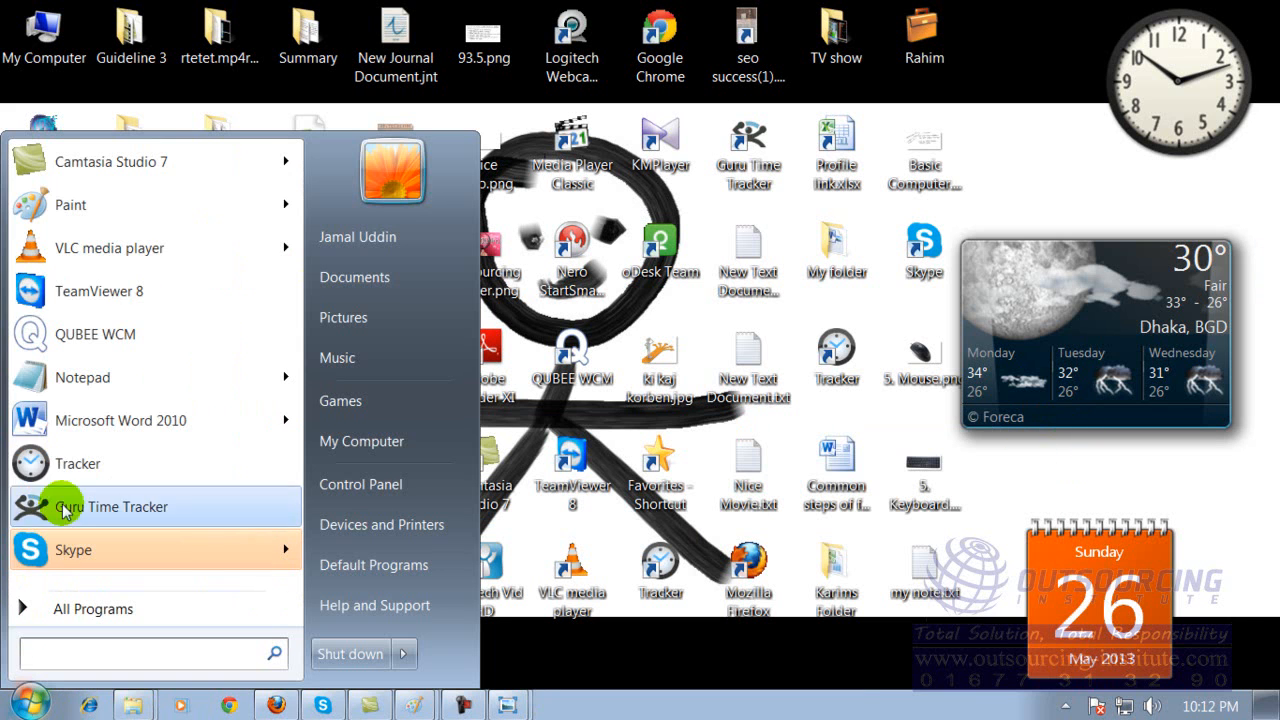
left_click(88, 420)
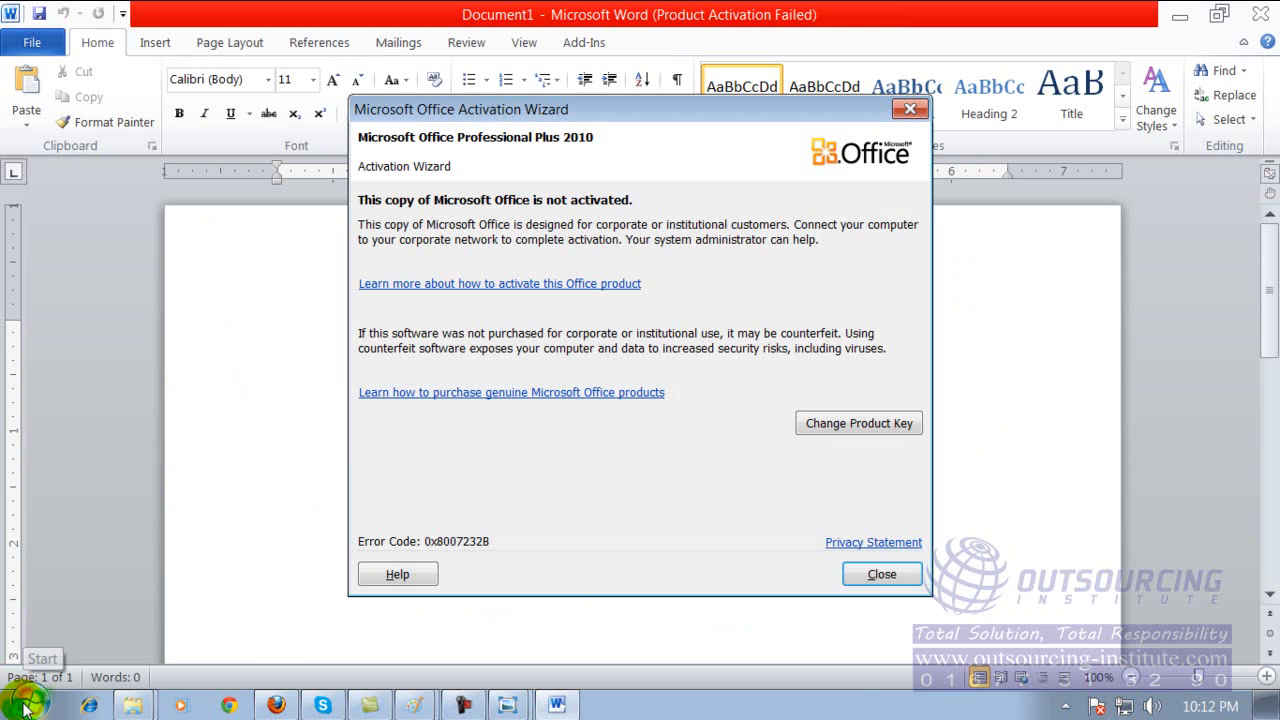
left_click(850, 573)
Search the installed programs for "ON" and open the On-Screen Keyboard.
left_click(10, 706)
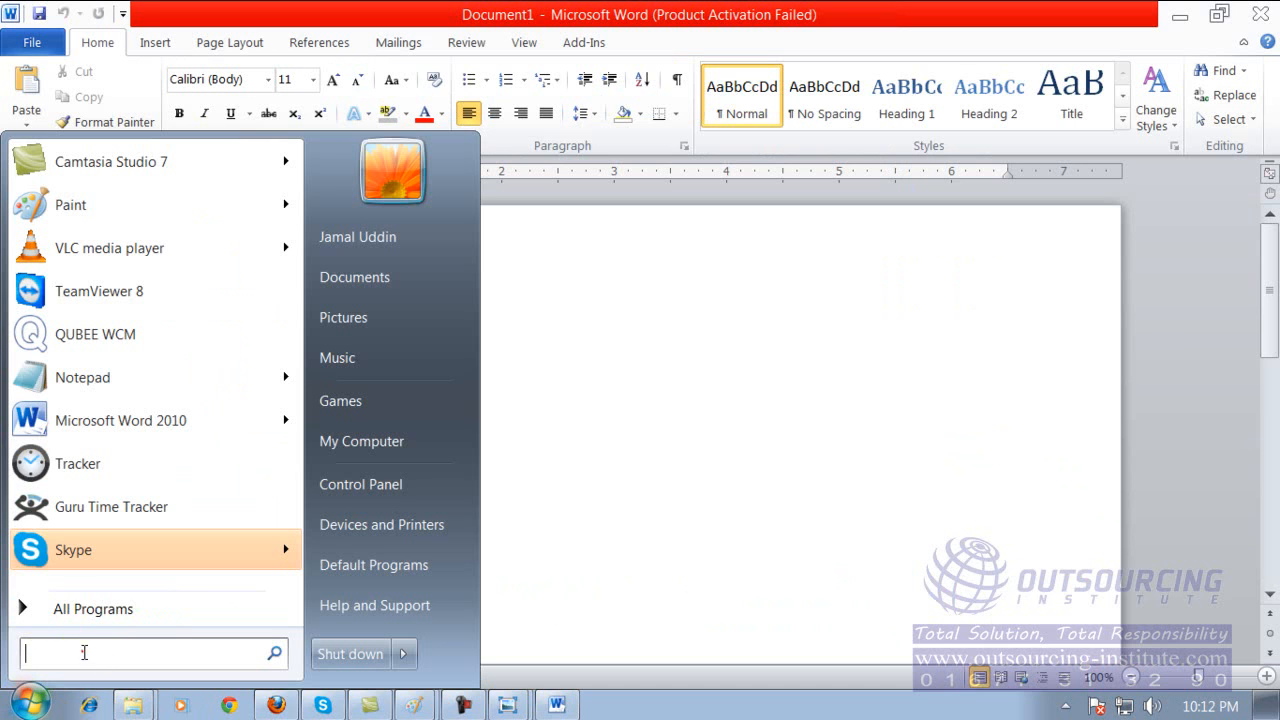
type("ON")
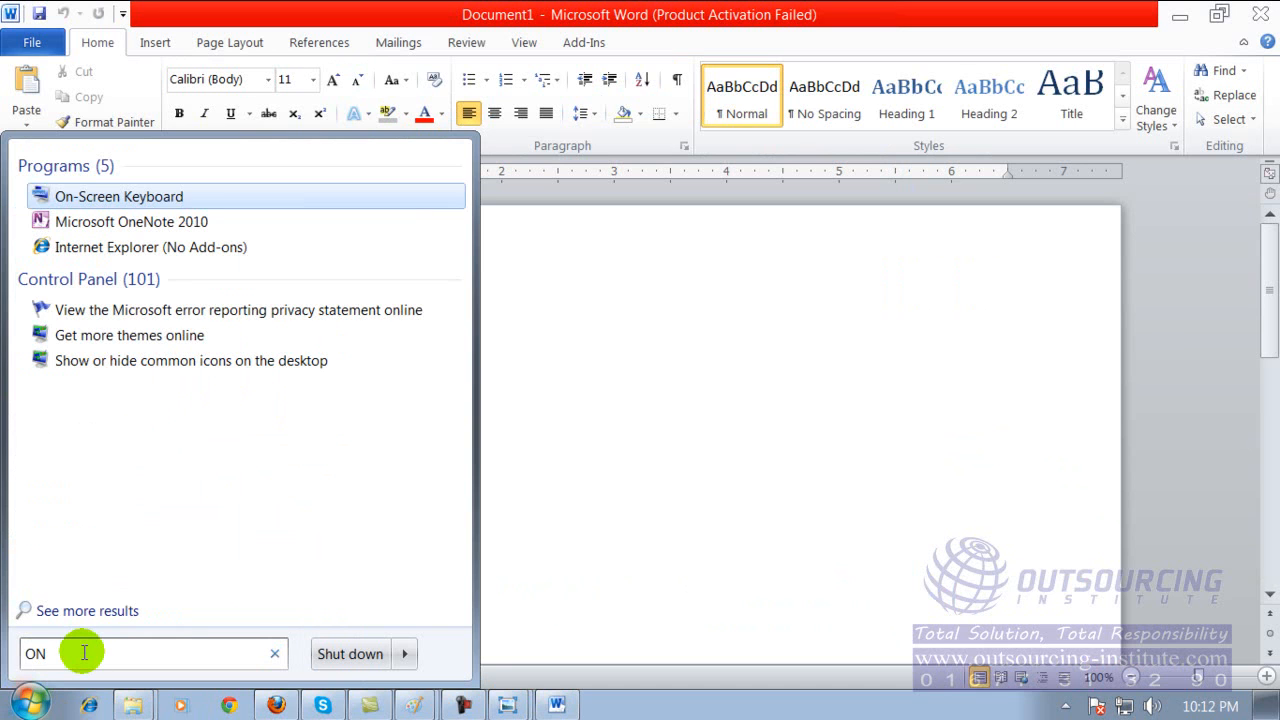
left_click(148, 204)
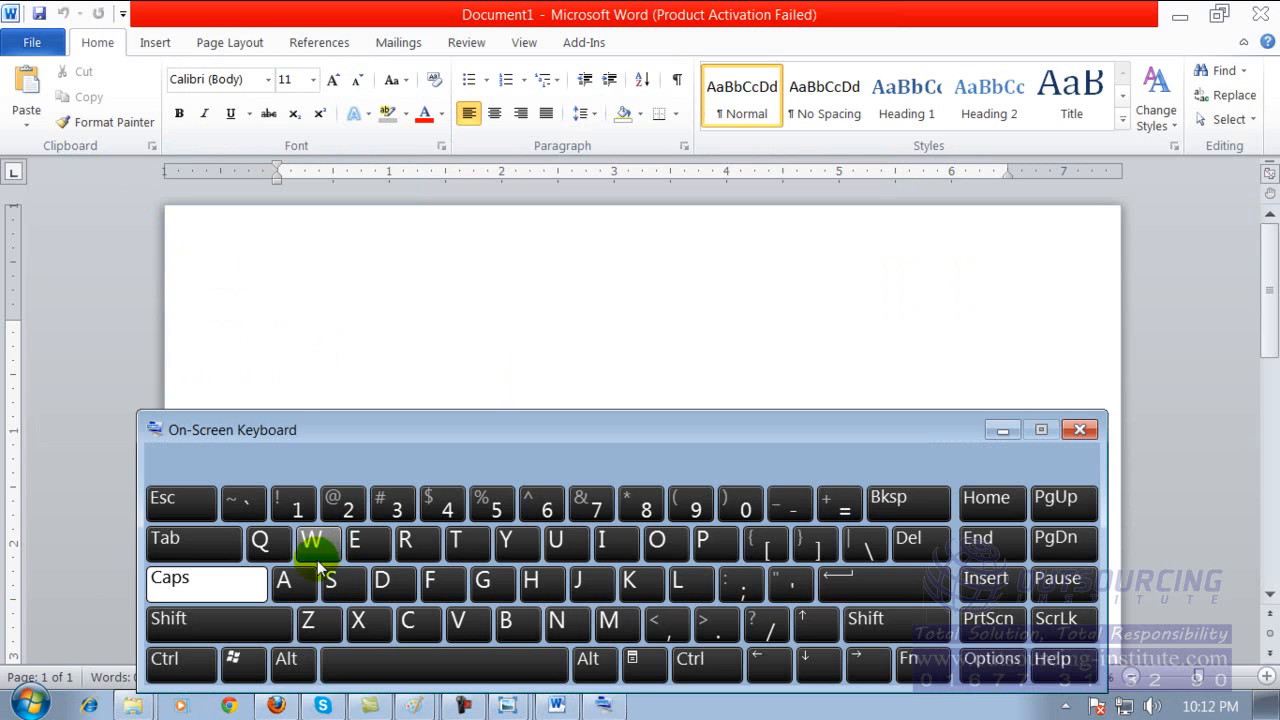
Switch Caps Lock off and enter "rderde" followed by two spaces in the blank document with the On-Screen Keyboard.
left_click(195, 577)
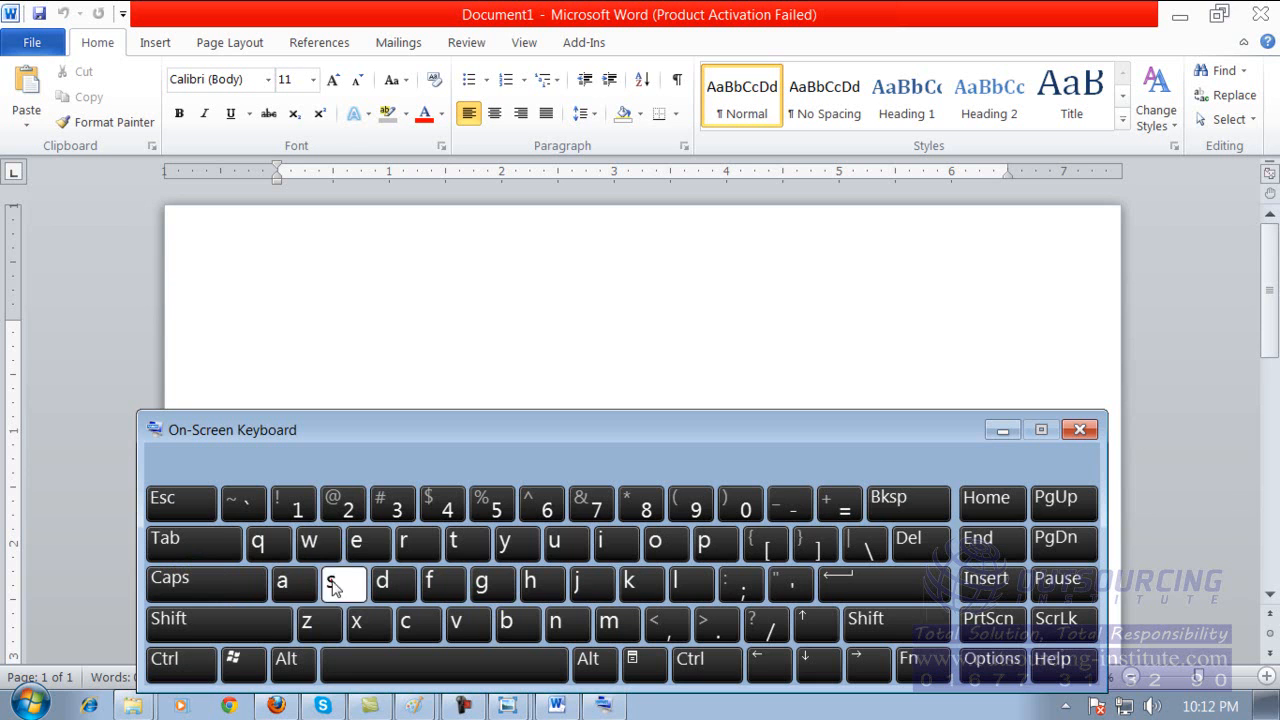
left_click(351, 341)
left_click(377, 442)
left_click(402, 548)
left_click(385, 583)
left_click(364, 545)
left_click(410, 545)
left_click(388, 583)
left_click(374, 556)
left_click(415, 662)
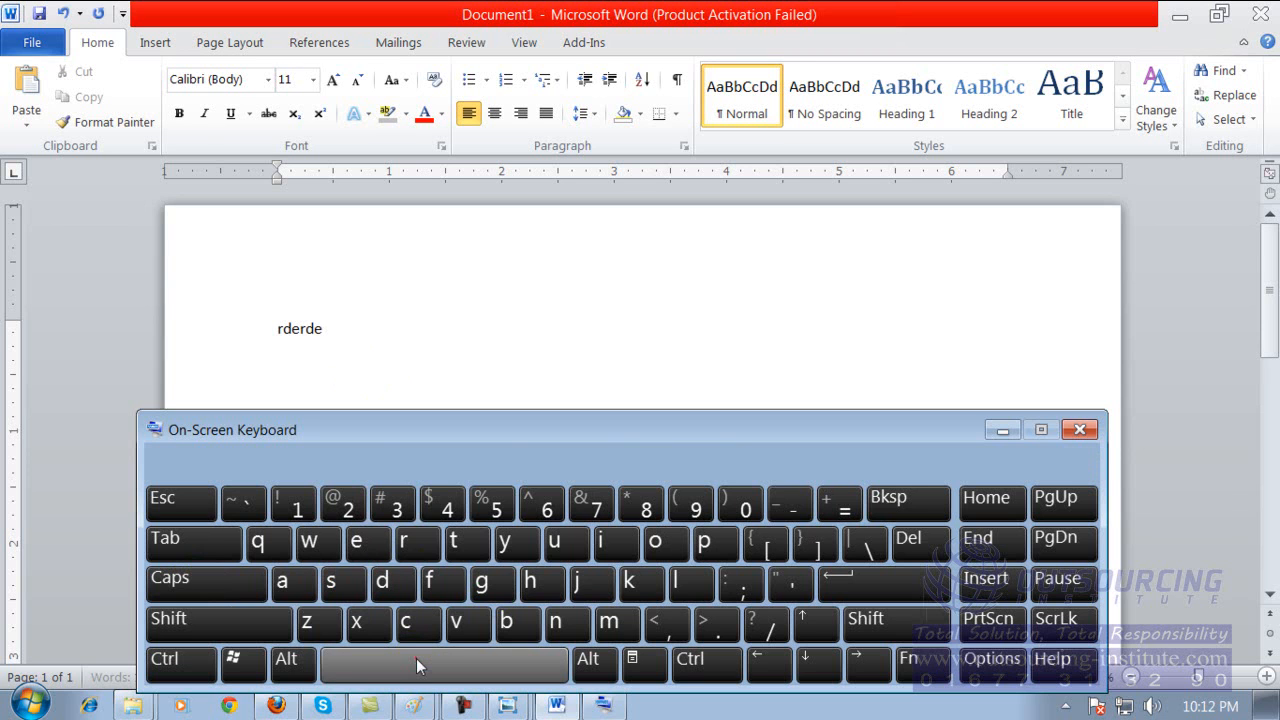
left_click(415, 665)
Enter "dxcddf" and a trailing space after the first word using the On-Screen Keyboard.
left_click(381, 588)
left_click(360, 622)
left_click(410, 622)
left_click(395, 583)
left_click(395, 585)
left_click(432, 668)
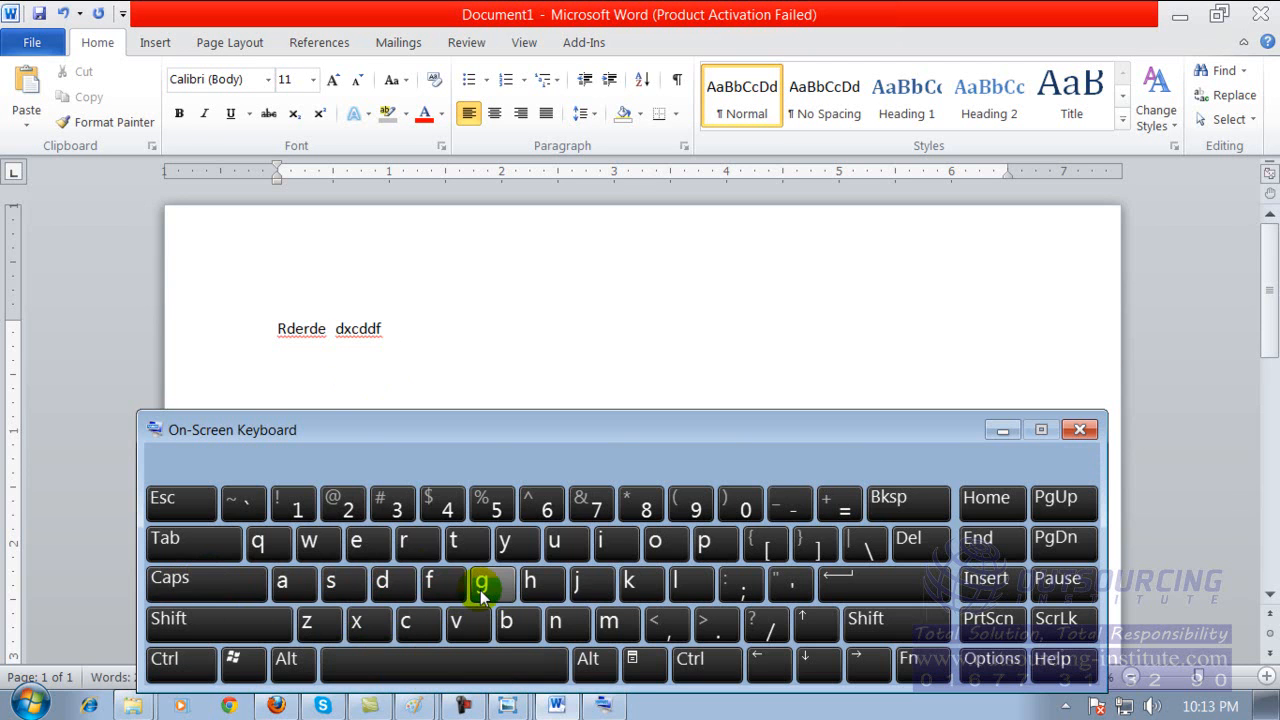
Switch Shift on and off on the On-Screen Keyboard, and enter "1" and its shifted symbol "!".
left_click(236, 625)
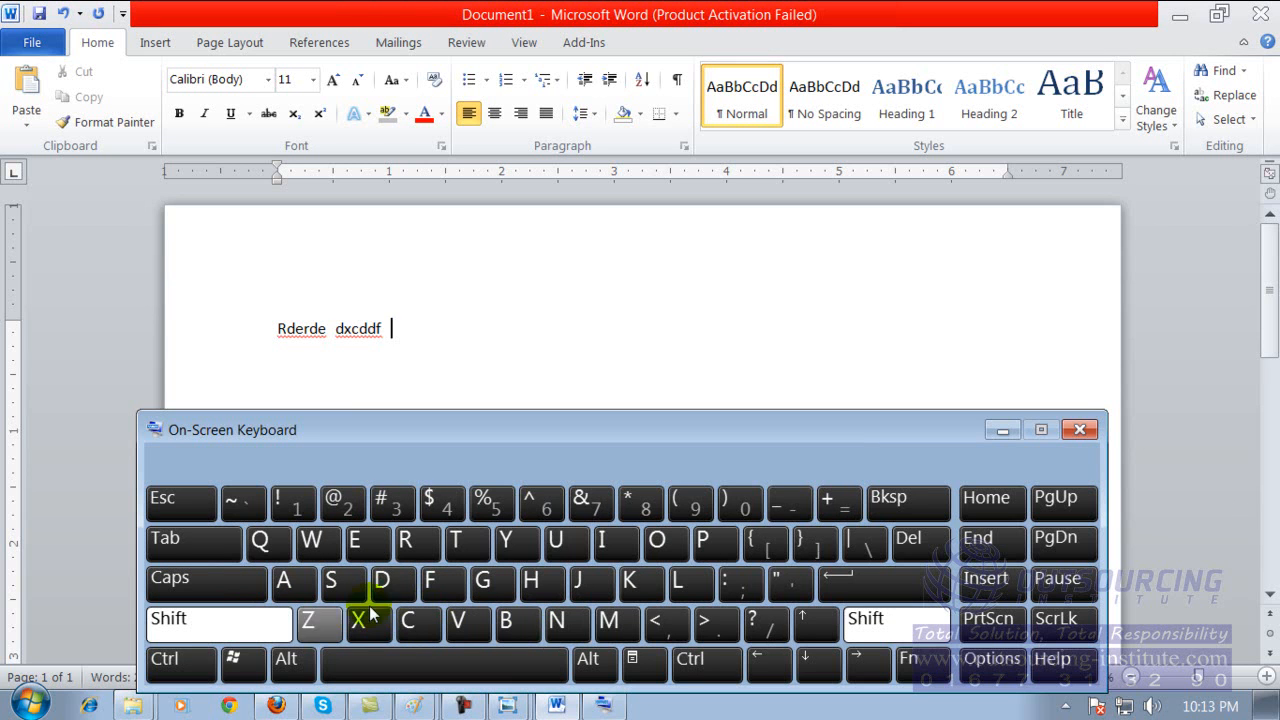
left_click(265, 622)
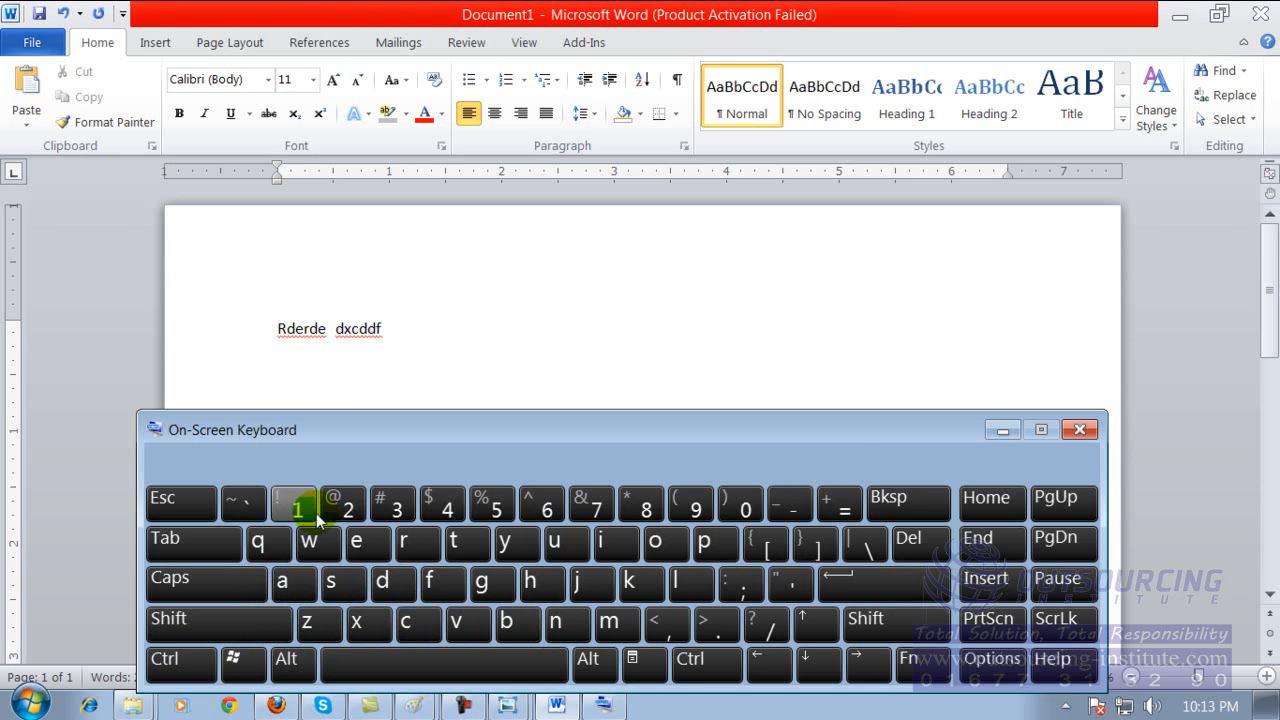
left_click(293, 500)
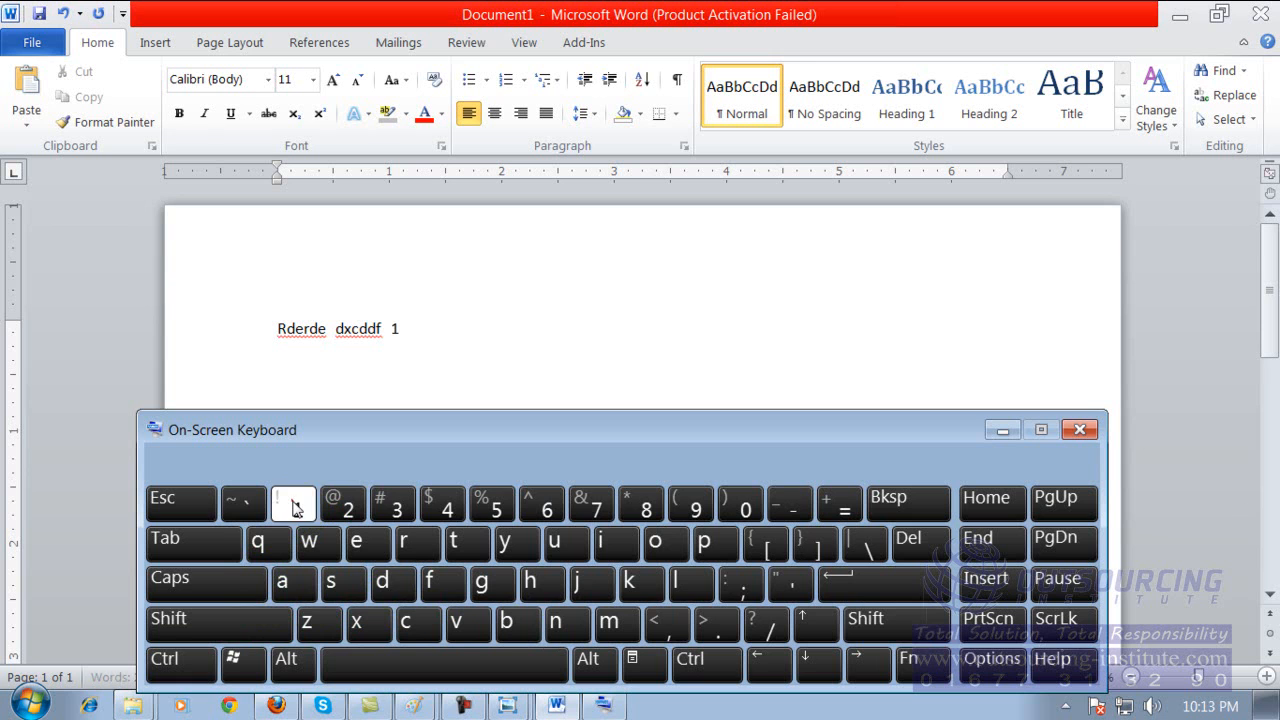
left_click(232, 622)
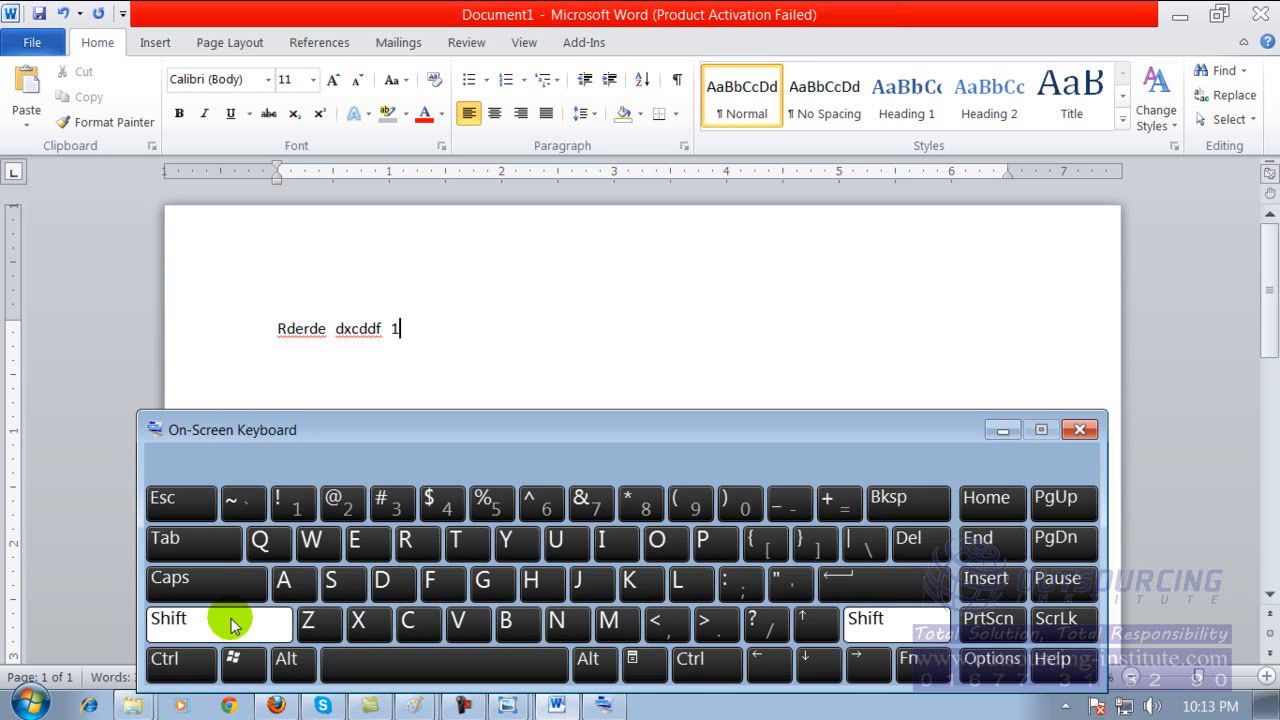
left_click(285, 503)
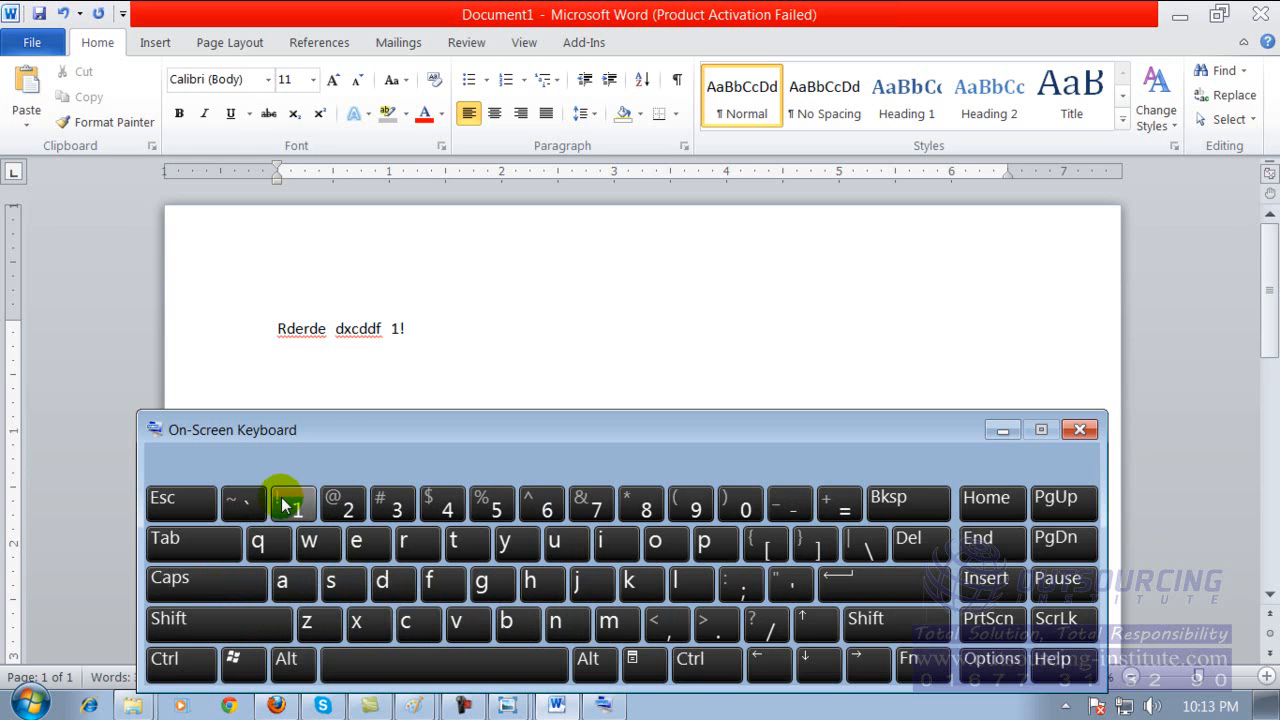
Enter "4", a space and its shifted symbol "$" with the On-Screen Keyboard.
left_click(447, 512)
left_click(449, 663)
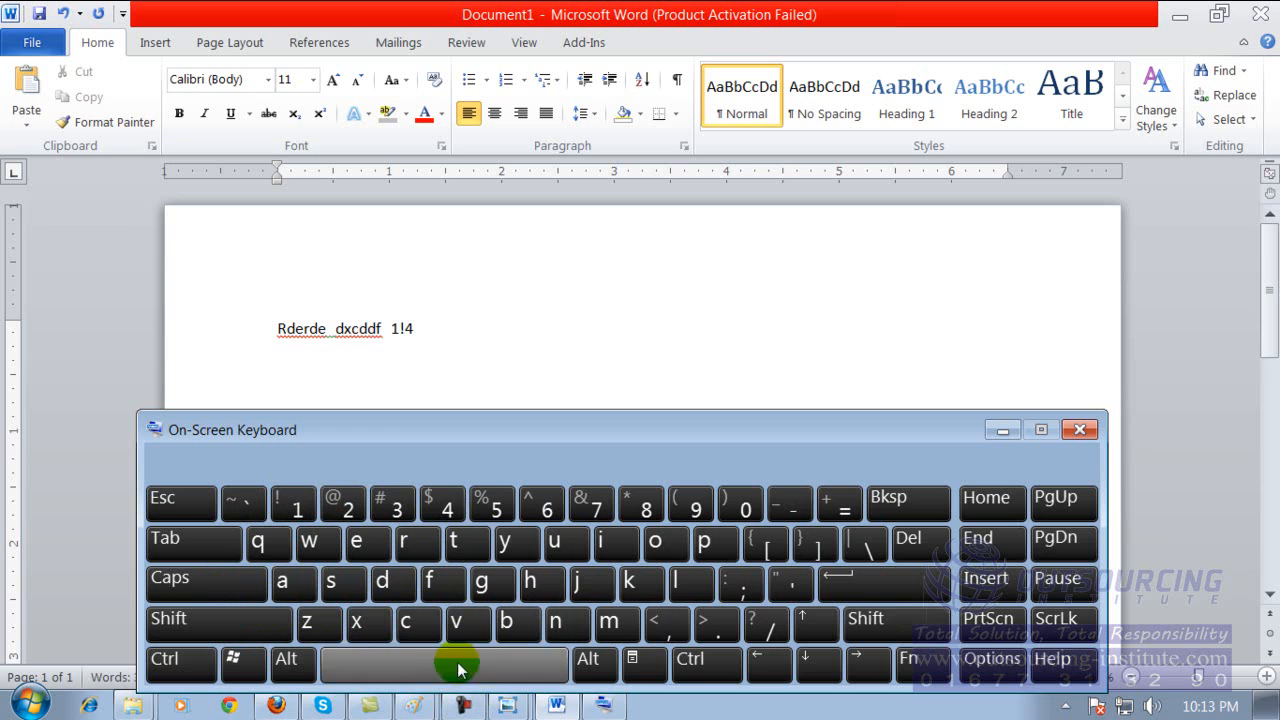
left_click(415, 537)
left_click(243, 622)
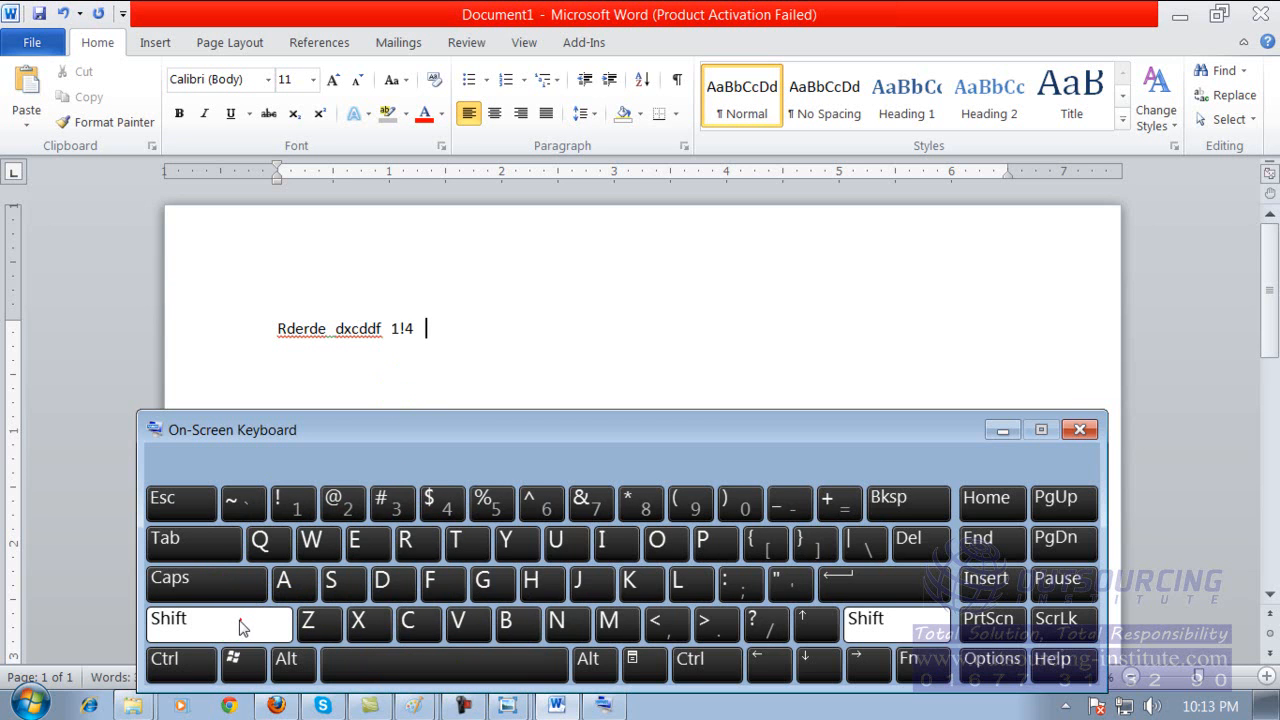
left_click(446, 503)
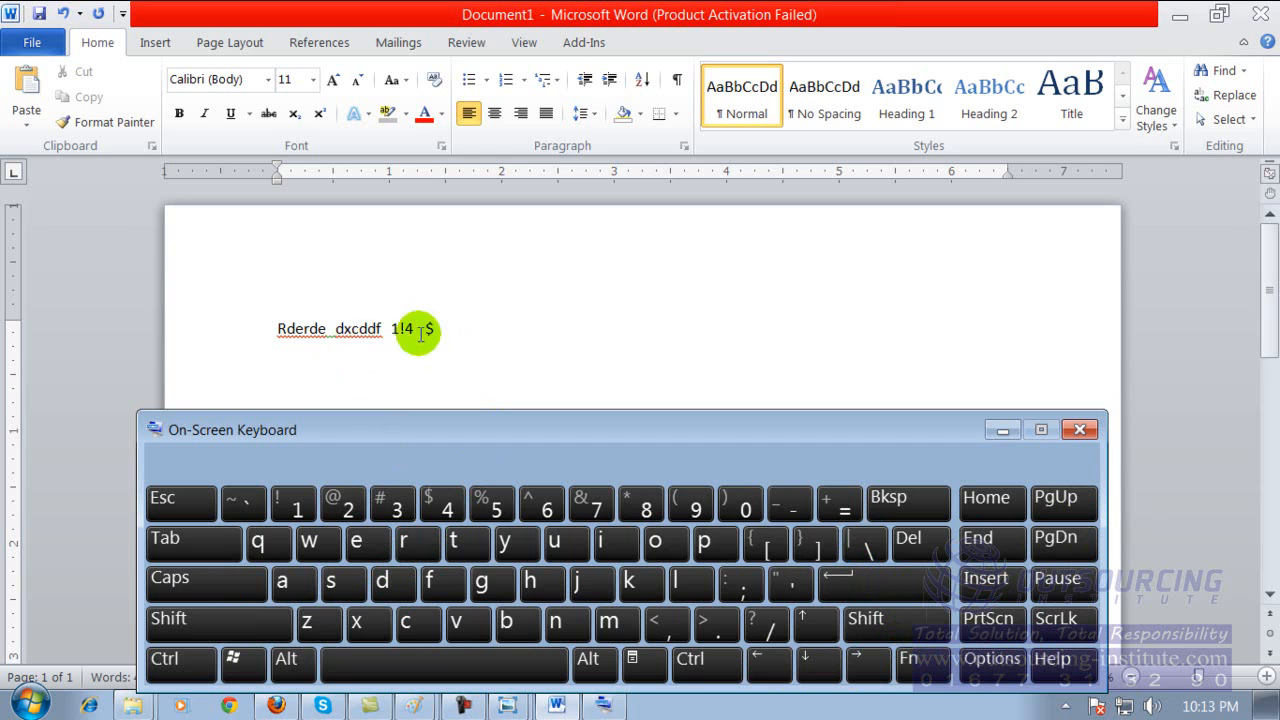
Move the insertion point backward and forward through the line with the On-Screen Keyboard, and return it to the line's end.
left_click(775, 668)
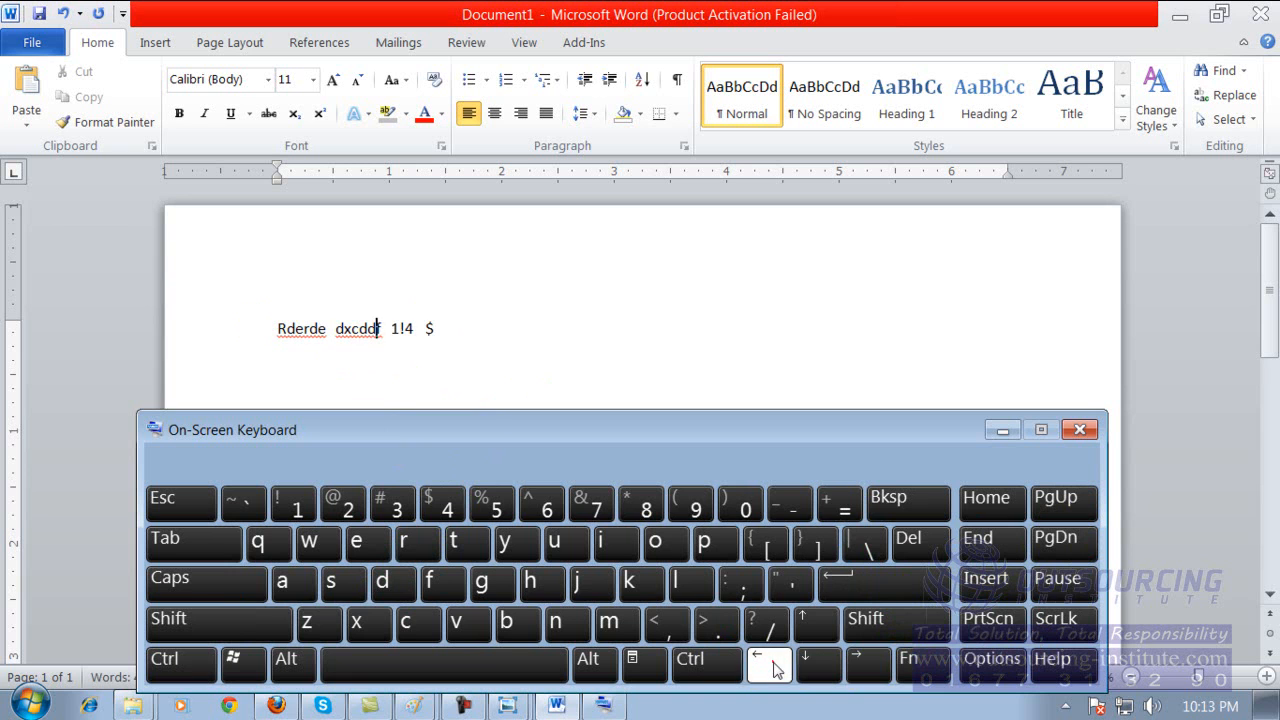
left_click(775, 668)
left_click(868, 674)
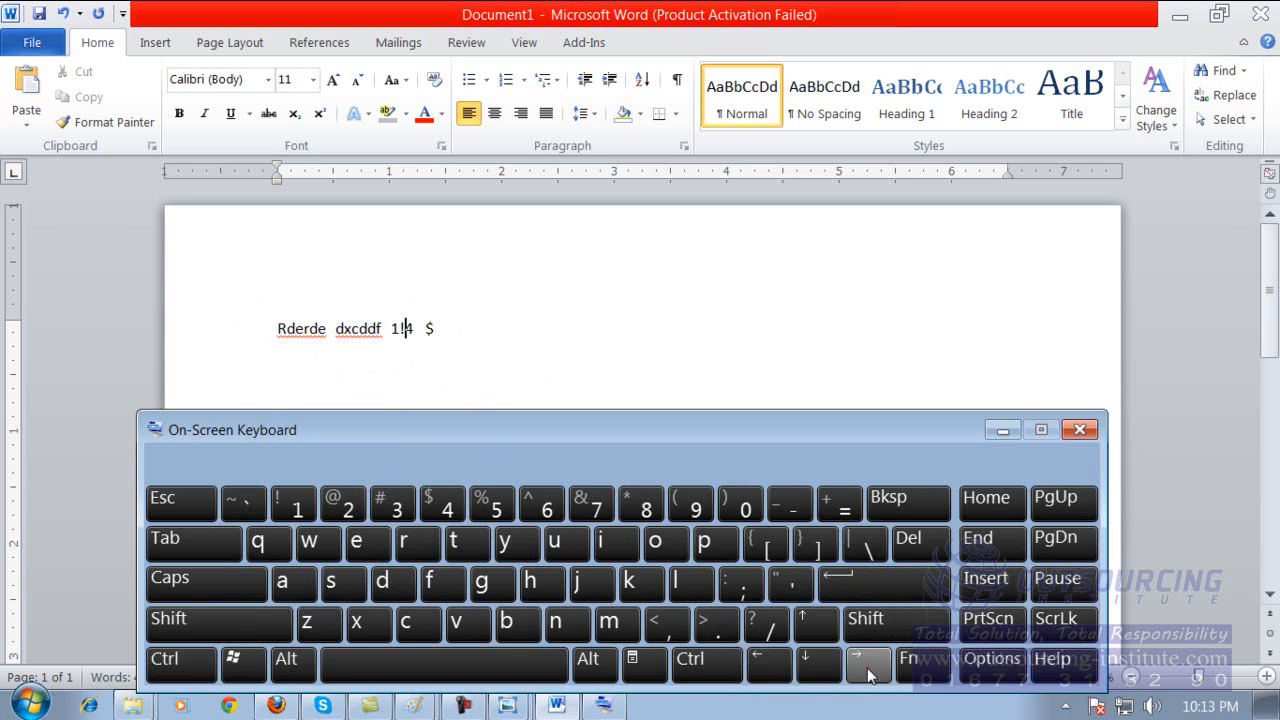
left_click(759, 670)
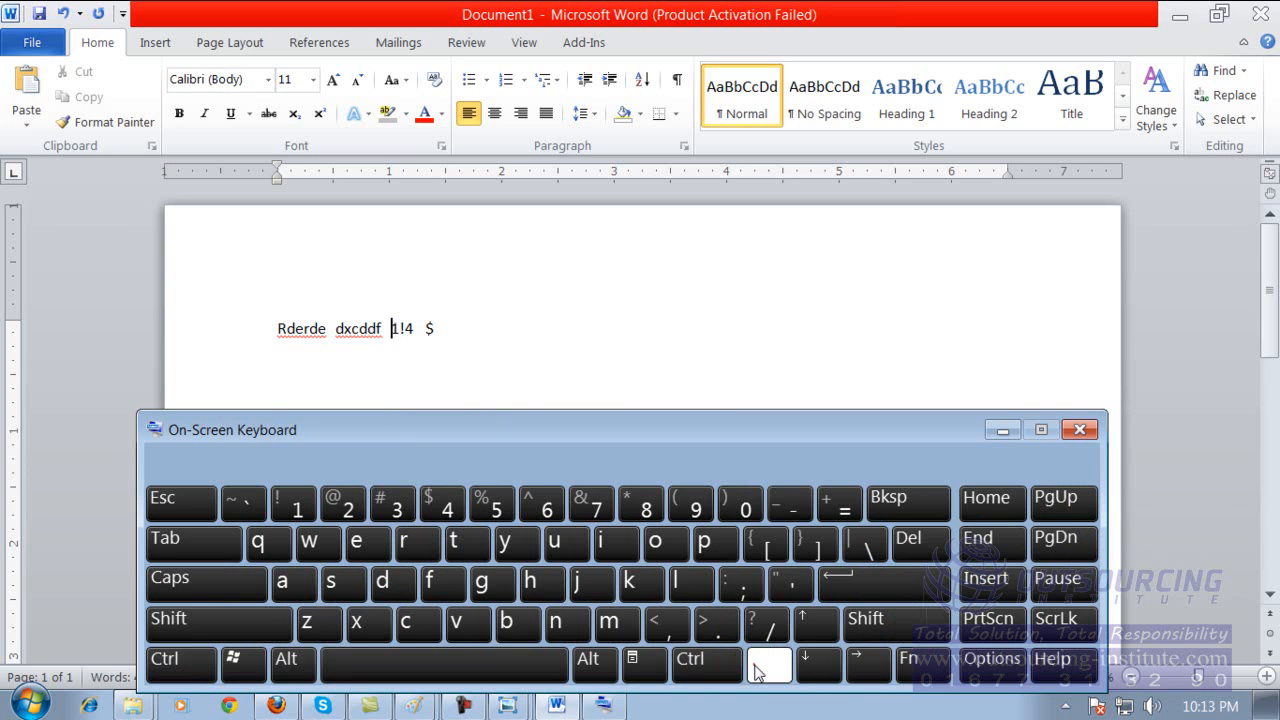
left_click(436, 328)
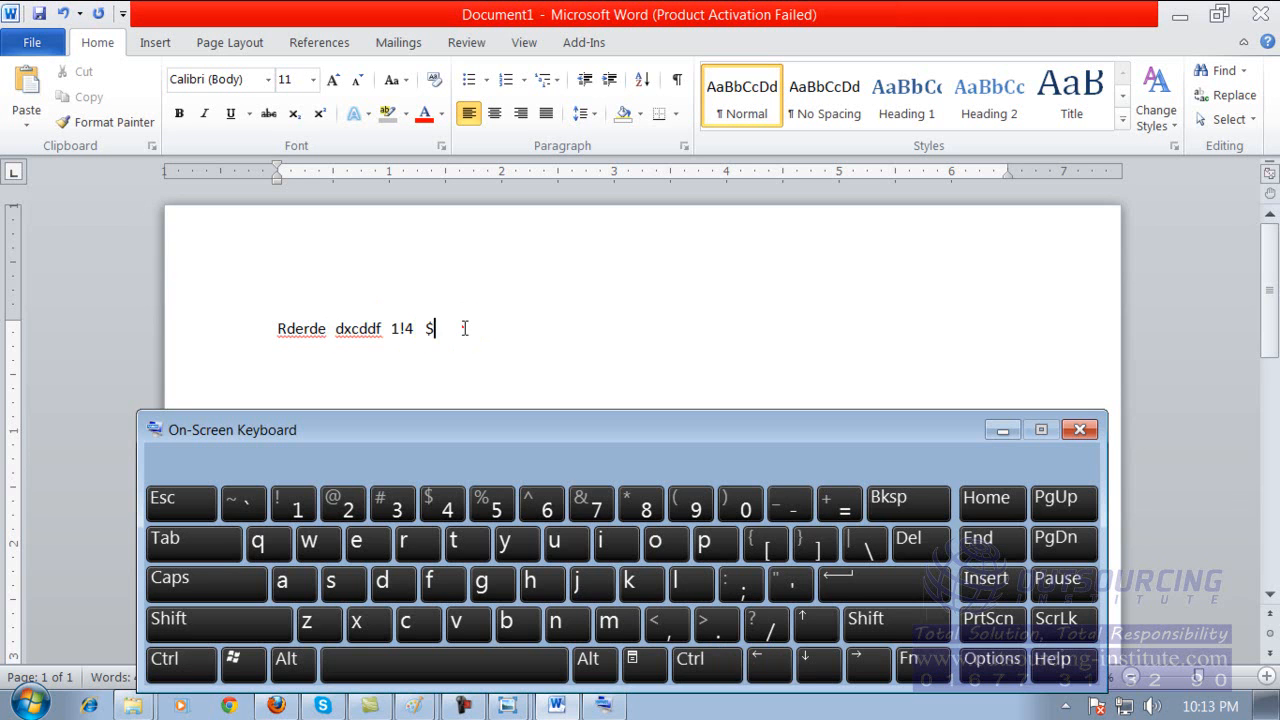
left_click(465, 328)
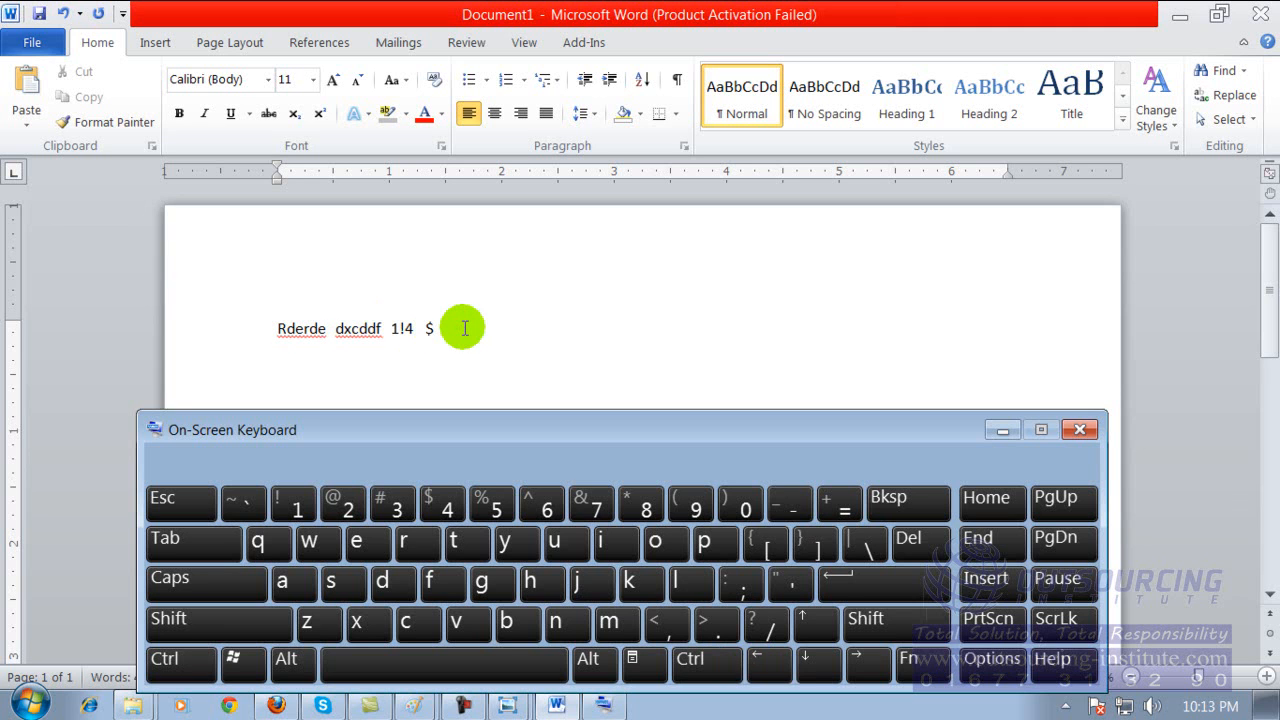
Try the up, down, right and left arrow keys of the On-Screen Keyboard on the text line.
left_click(317, 366)
left_click(817, 624)
left_click(812, 665)
left_click(810, 662)
left_click(815, 625)
left_click(815, 625)
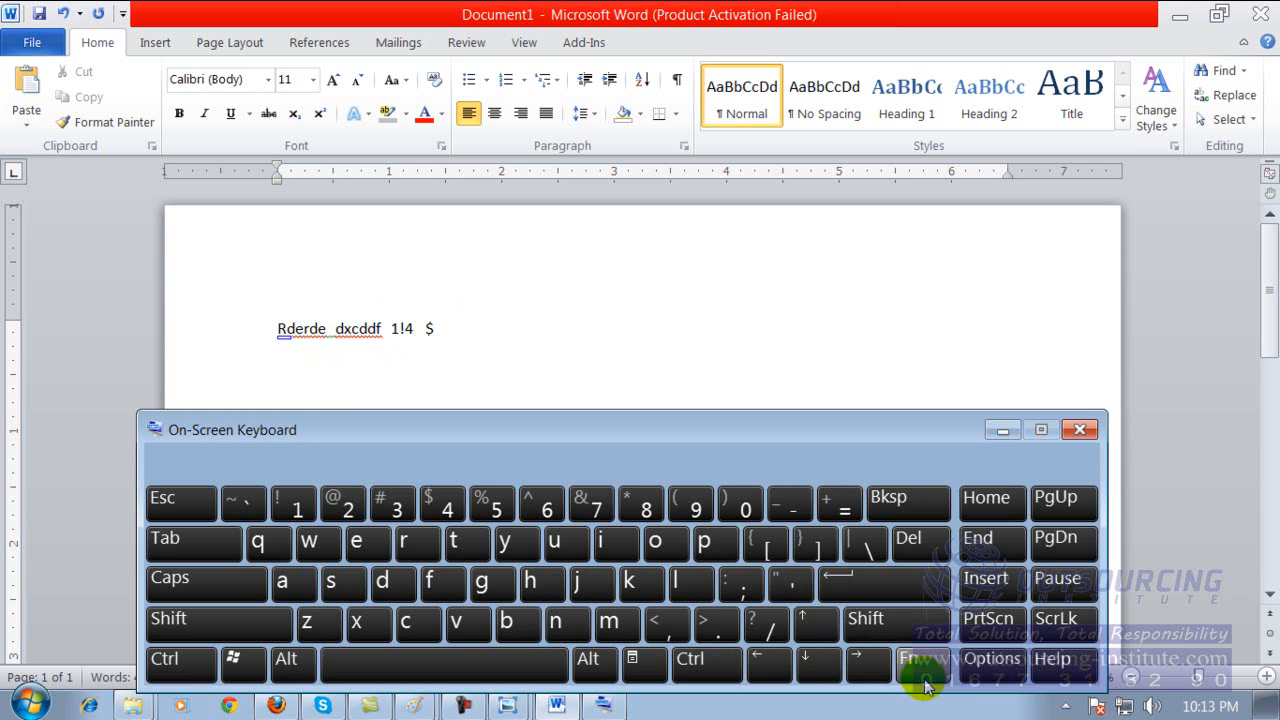
left_click(868, 665)
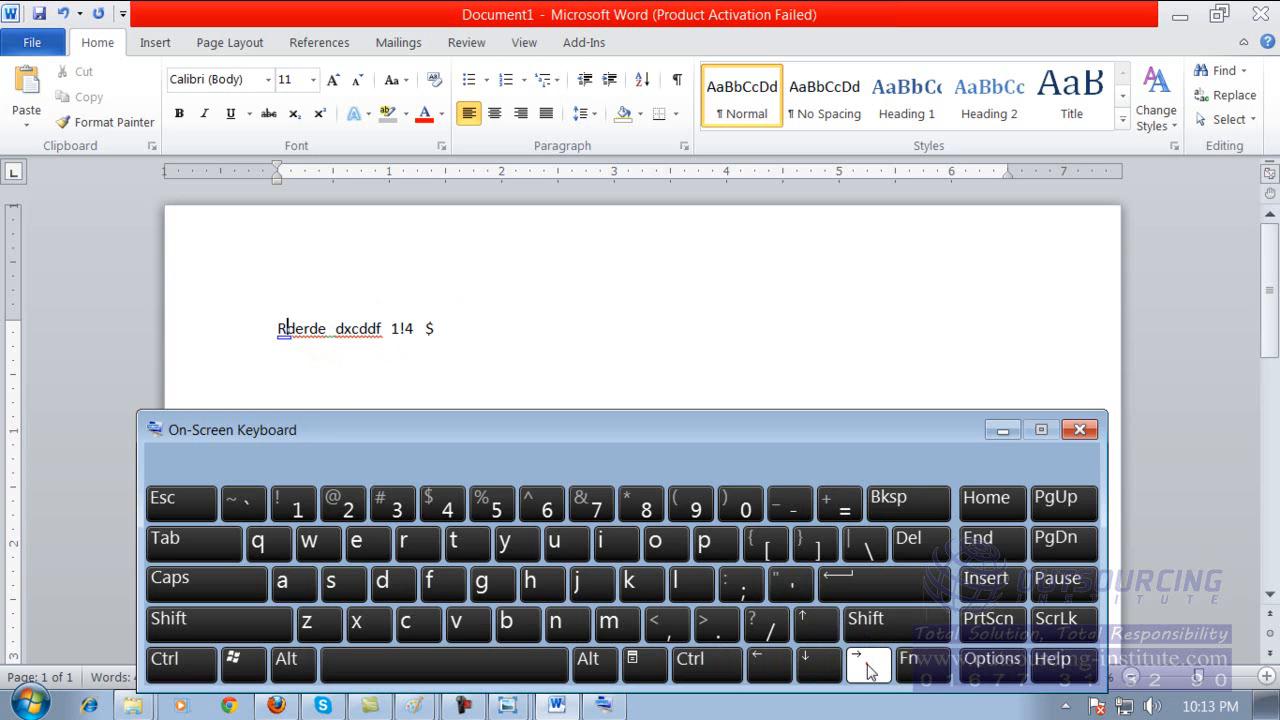
left_click(770, 662)
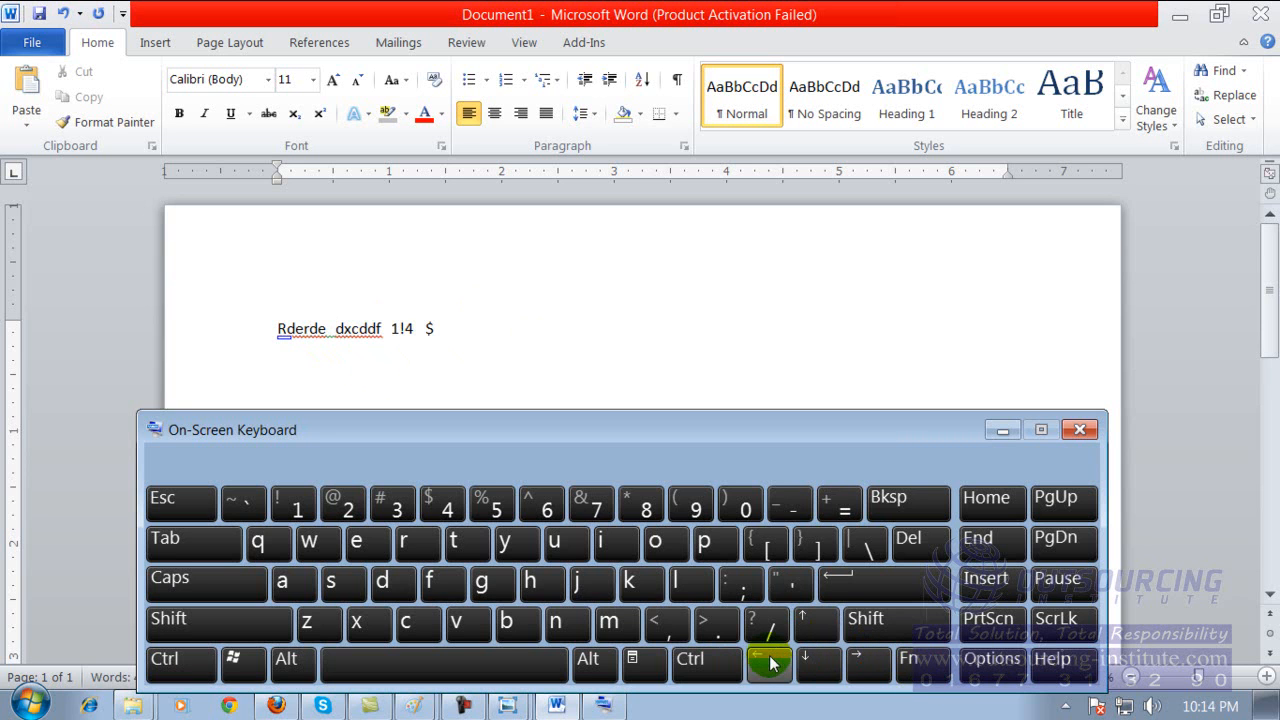
Set the font size to 72 at the line's end, move the On-Screen Keyboard lower, and enter "gas" with it.
left_click(465, 329)
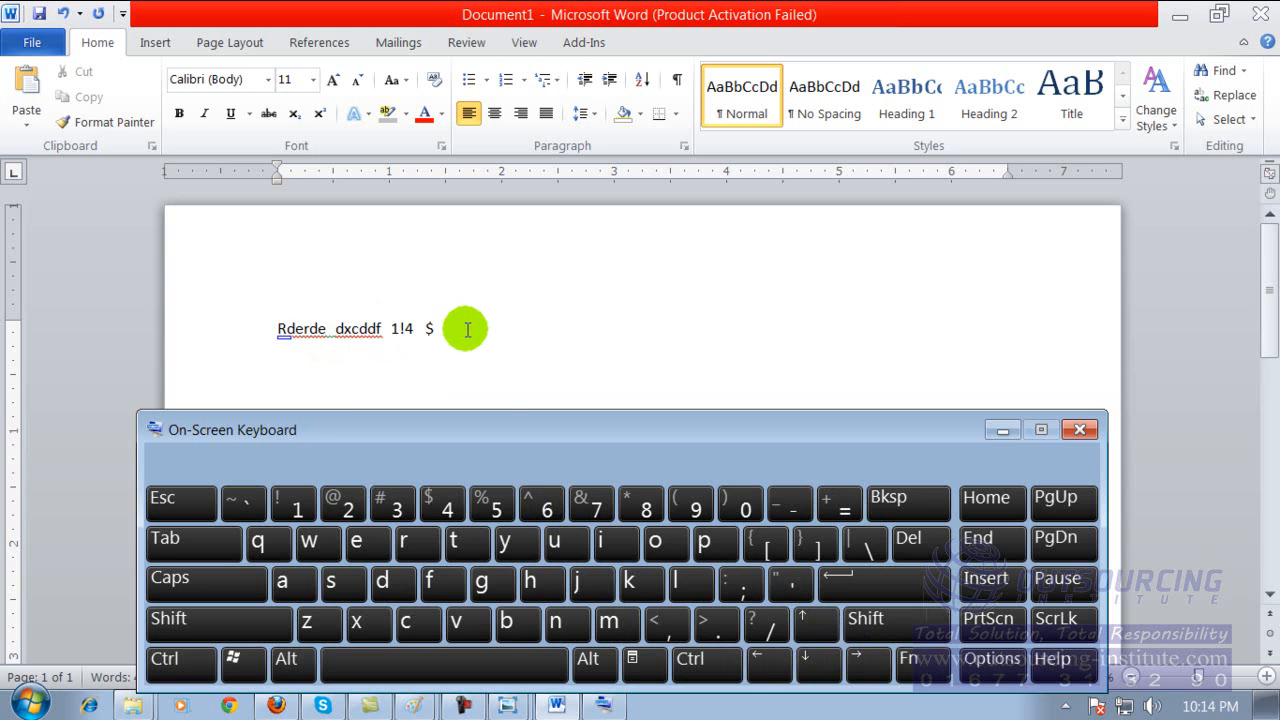
left_click(465, 329)
left_click(313, 79)
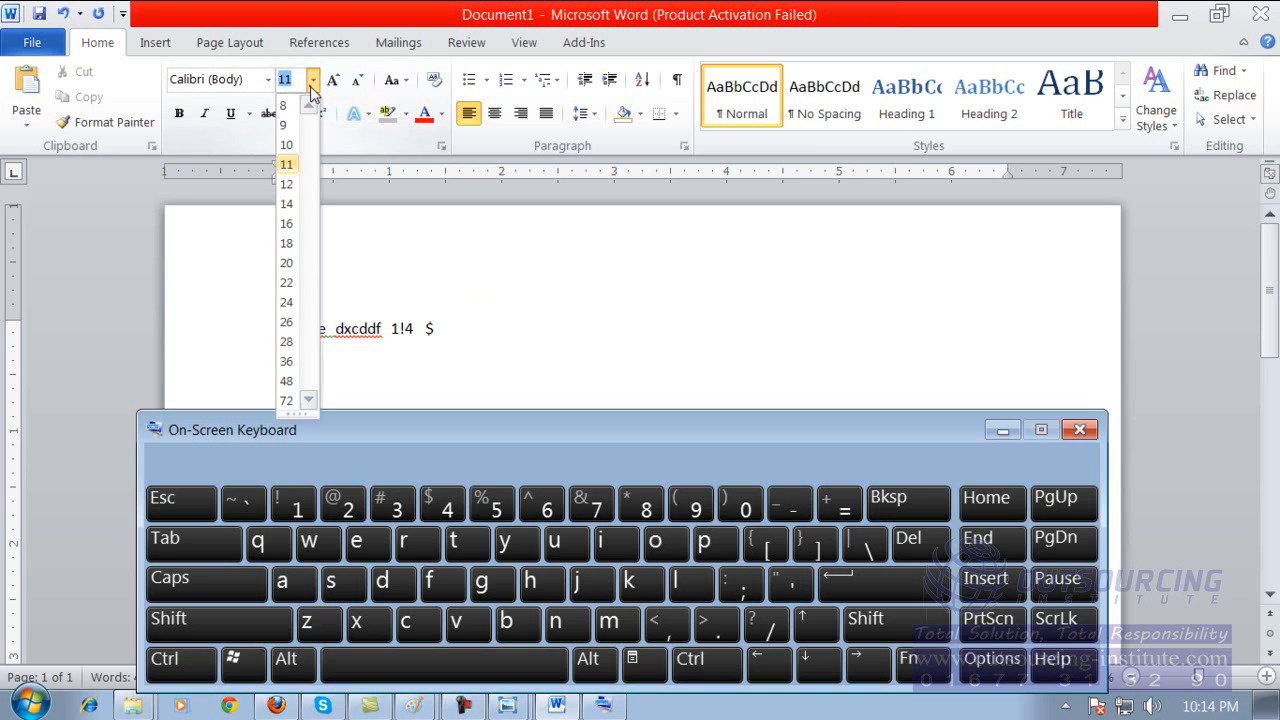
left_click(290, 400)
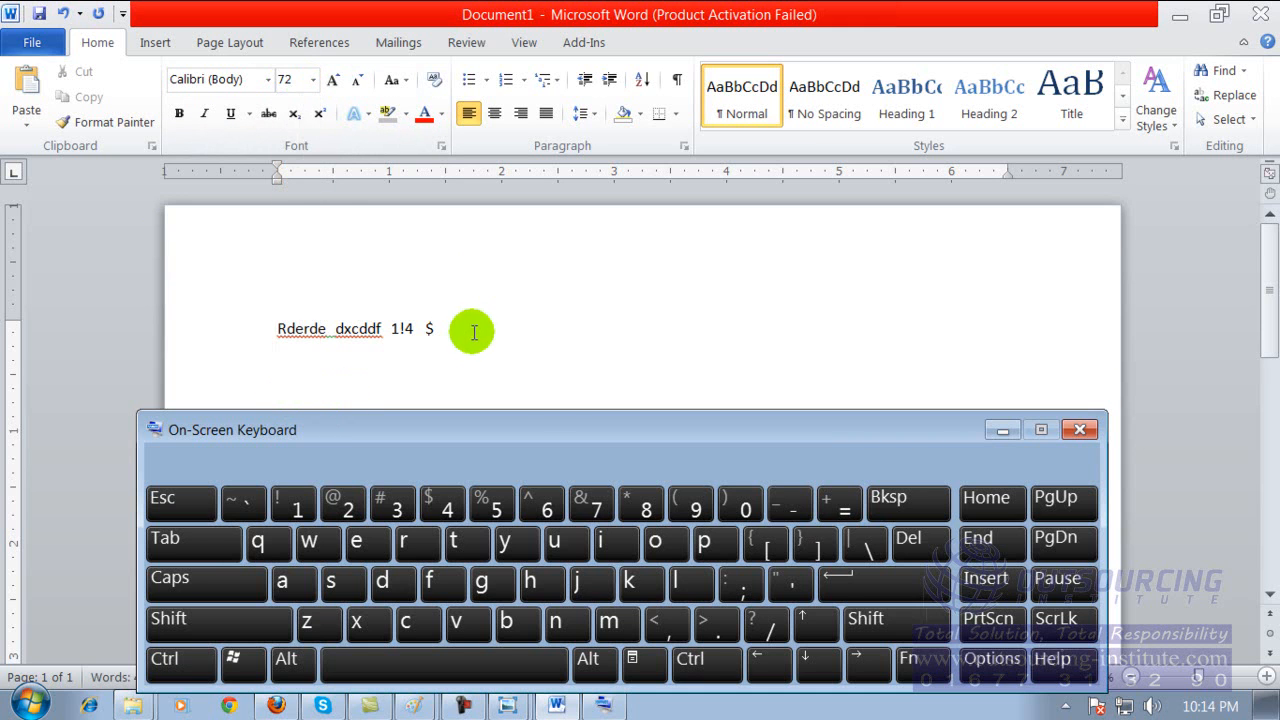
left_click(486, 578)
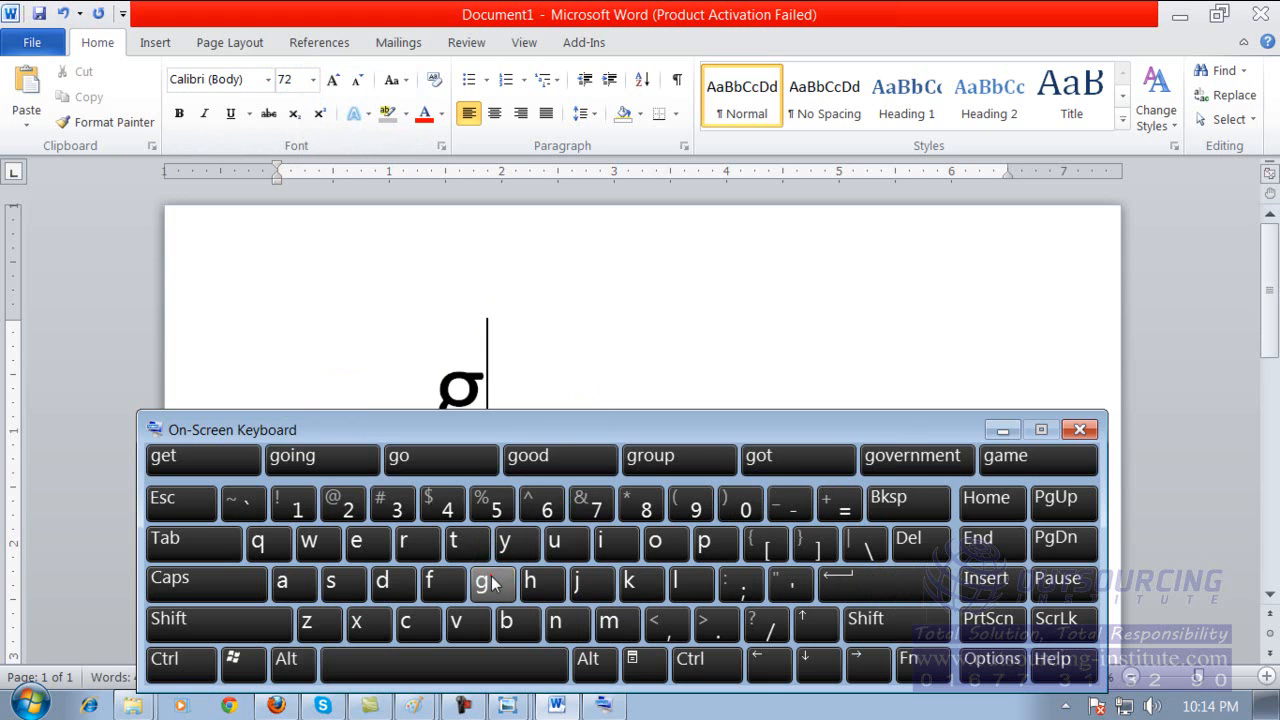
left_click_drag(888, 438, 891, 474)
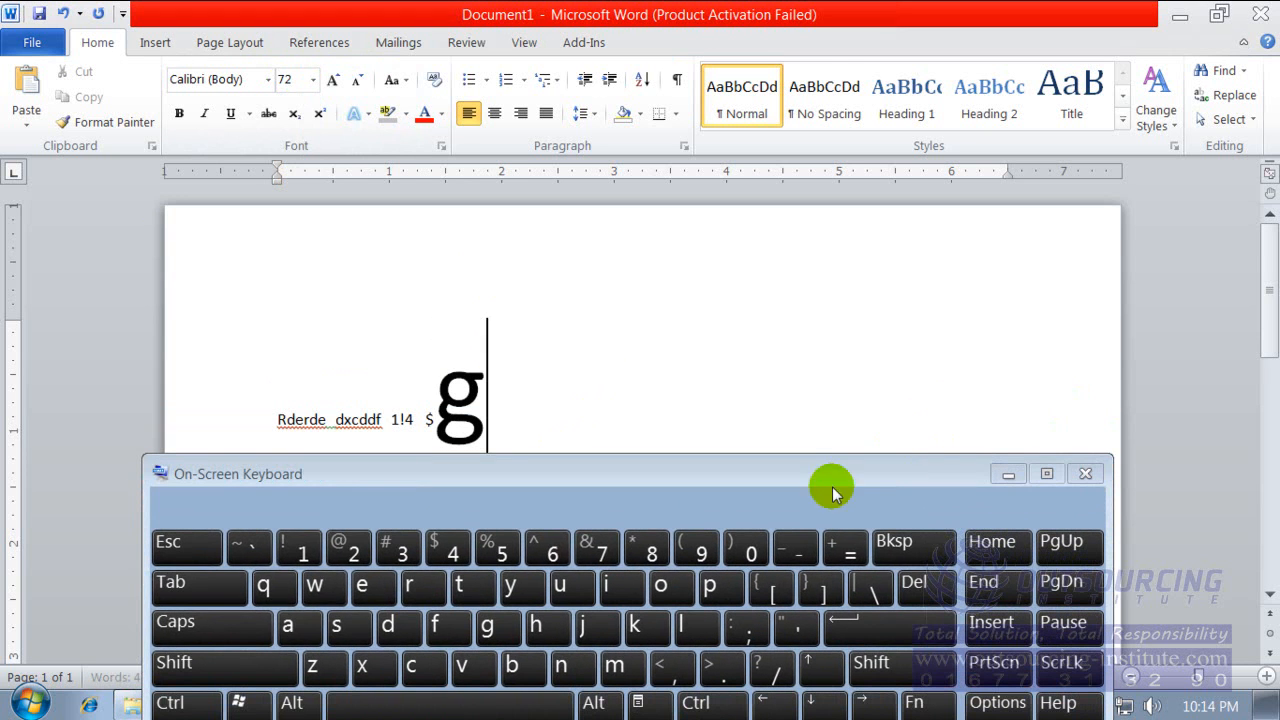
left_click(288, 628)
left_click(334, 630)
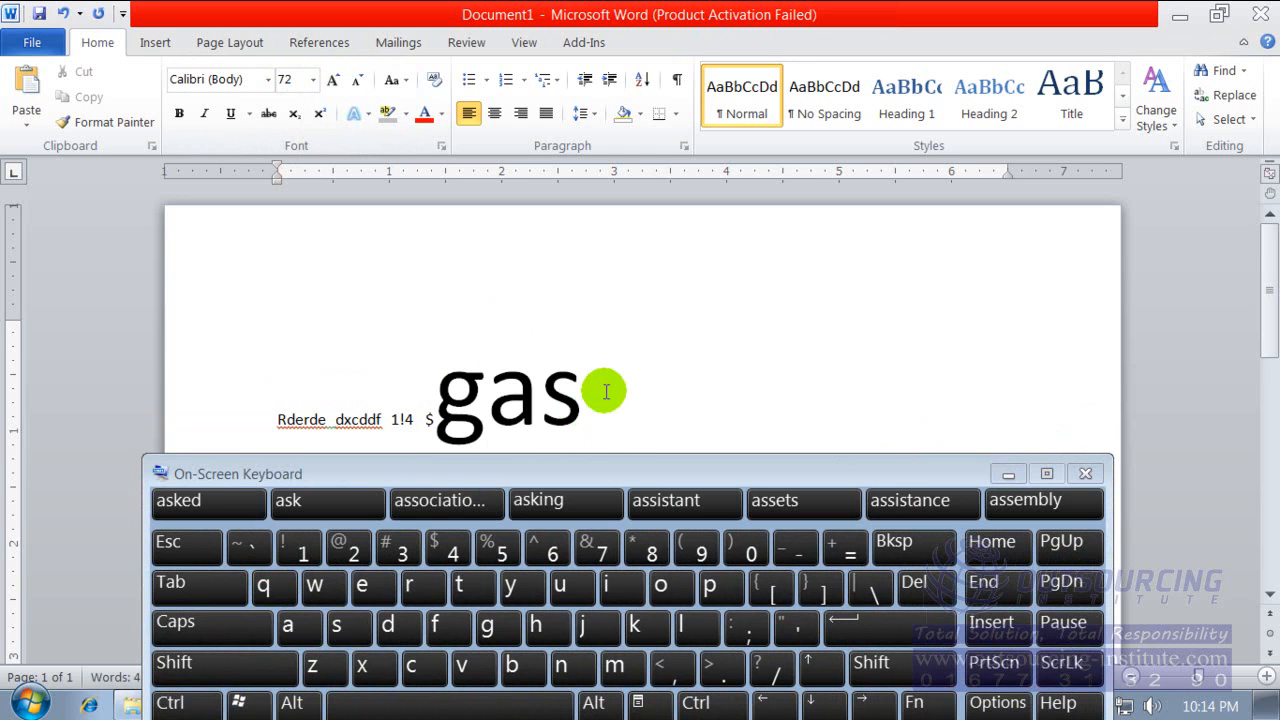
Erase the whole text line with the On-Screen Keyboard's backspace function.
left_click(920, 552)
left_click(920, 552)
left_click(920, 552)
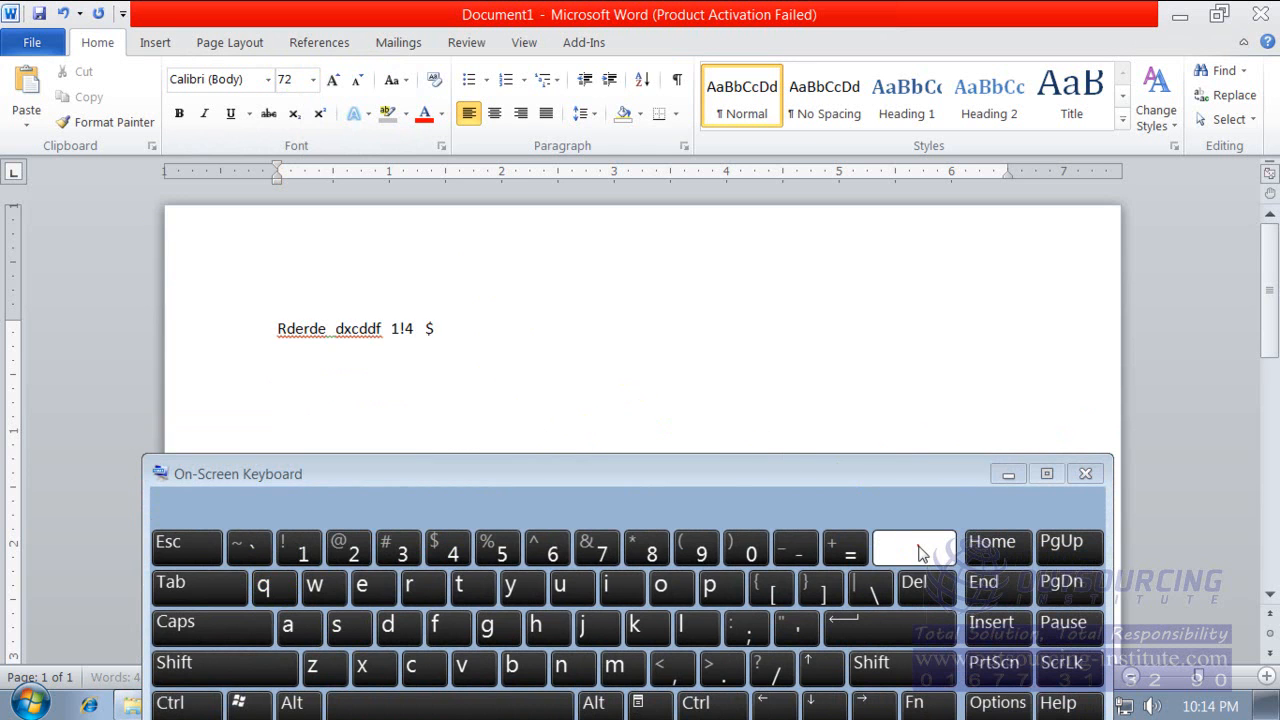
left_click(920, 552)
left_click(920, 552)
left_click(920, 552)
left_click(920, 552)
left_click(920, 552)
left_click(920, 552)
left_click(920, 552)
left_click(920, 552)
left_click(920, 552)
Set the font size to 72 and enter "a" and its Shift capital "A" with the On-Screen Keyboard.
left_click(313, 79)
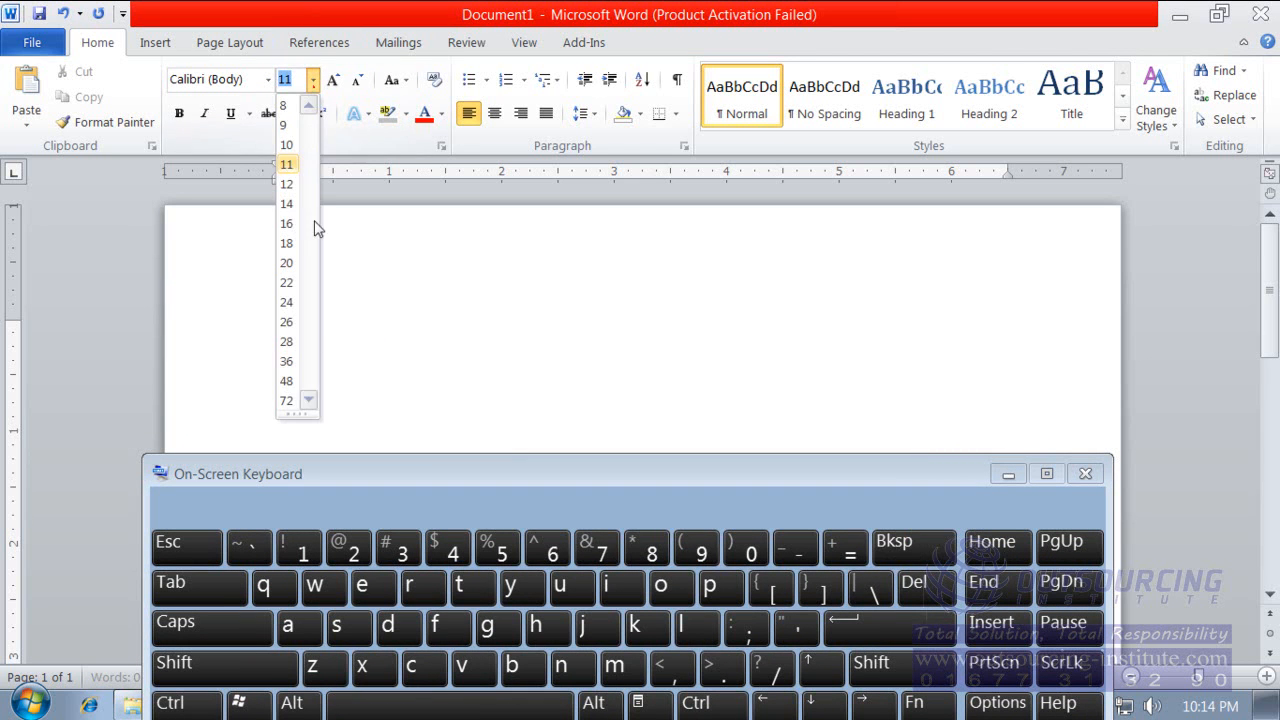
left_click(287, 400)
left_click(298, 636)
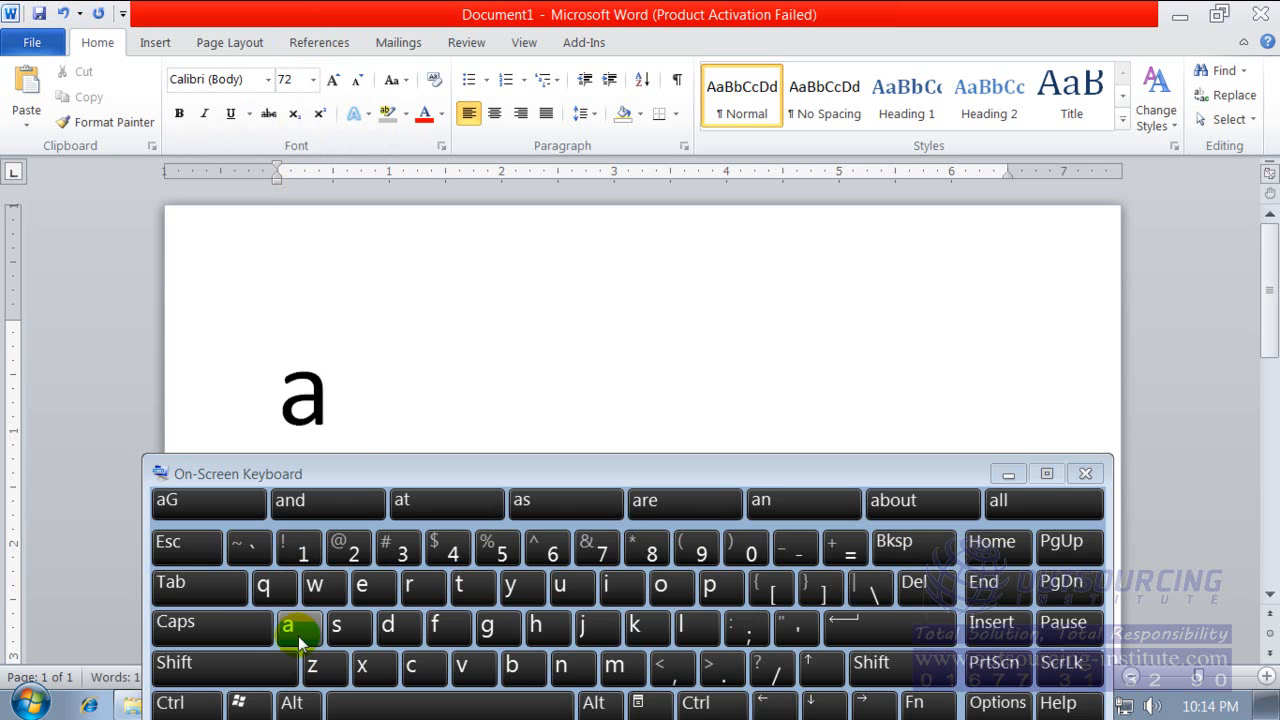
left_click(200, 665)
left_click(285, 630)
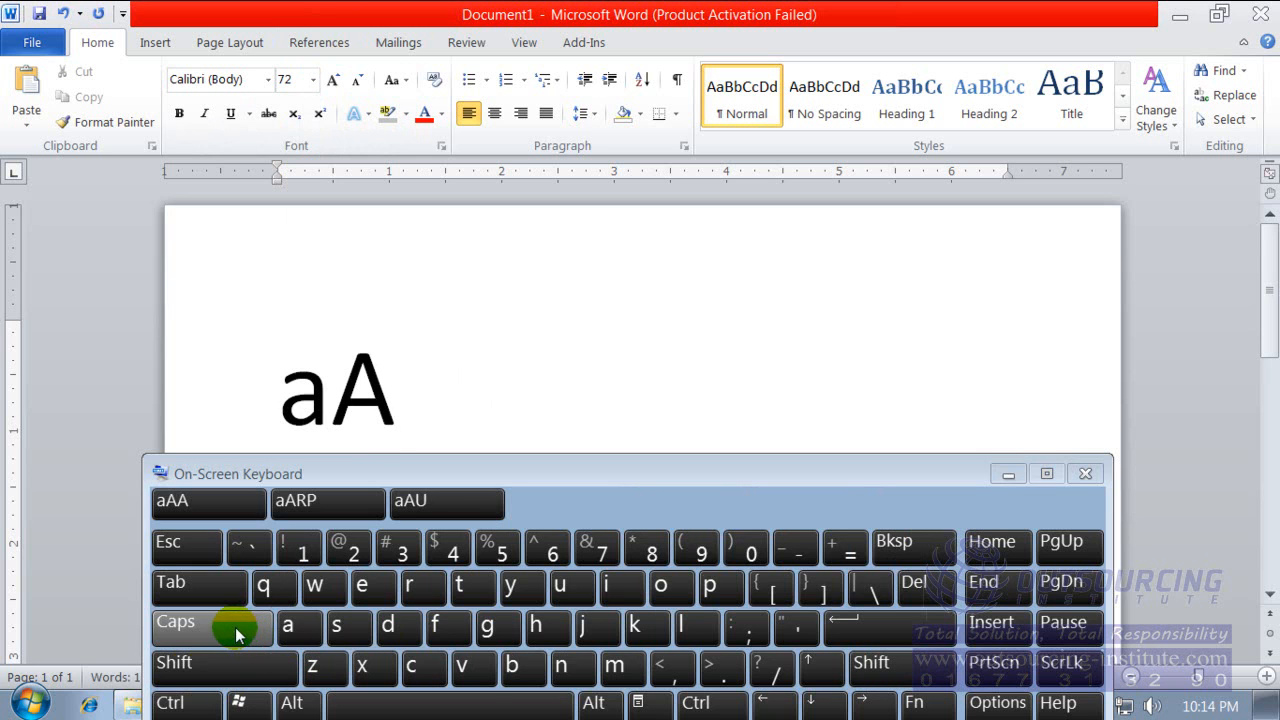
Turn Caps Lock on, enter "GJHBG" after "aA" with the On-Screen Keyboard, and turn Caps Lock off.
left_click(240, 636)
left_click(488, 625)
left_click(583, 625)
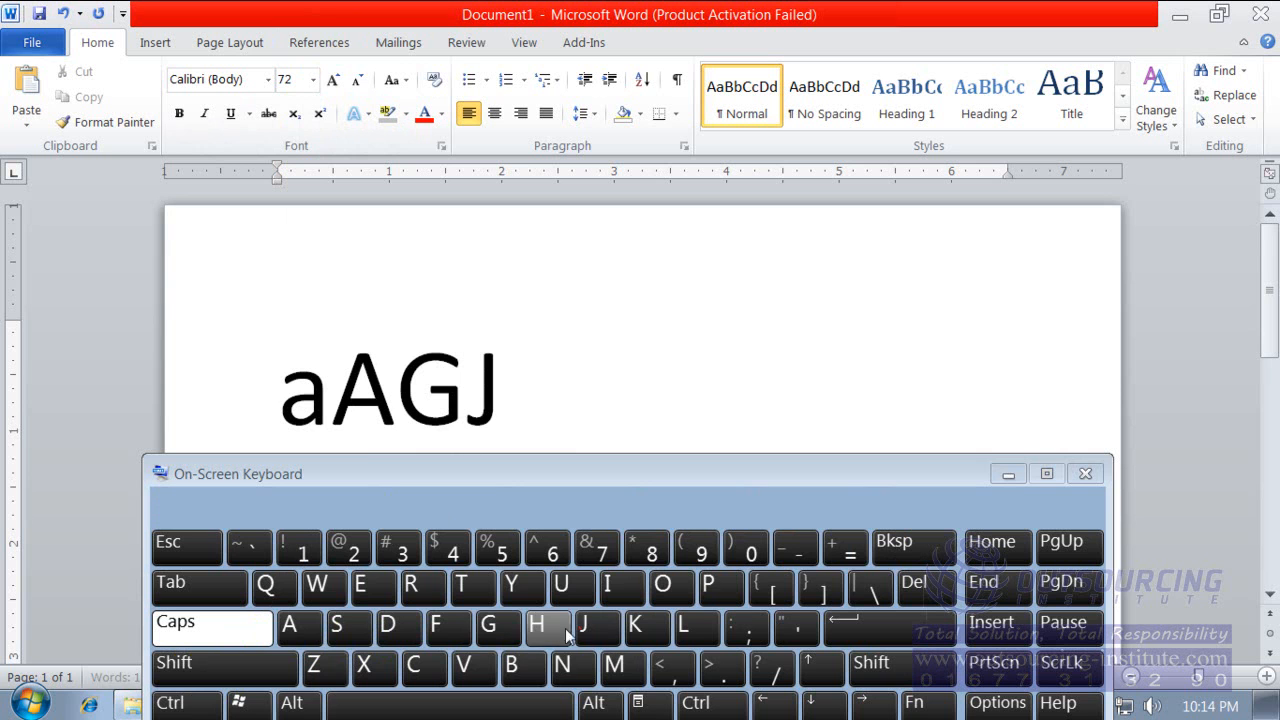
left_click(536, 625)
left_click(510, 668)
left_click(488, 625)
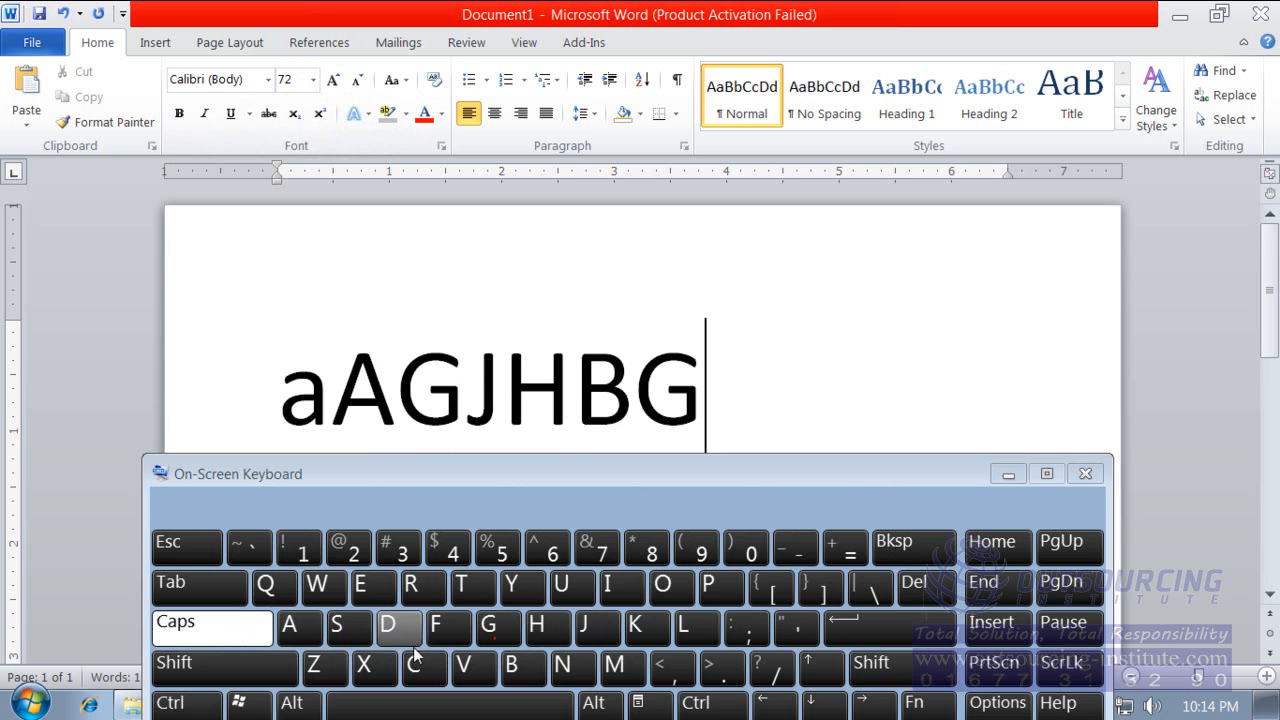
left_click(235, 624)
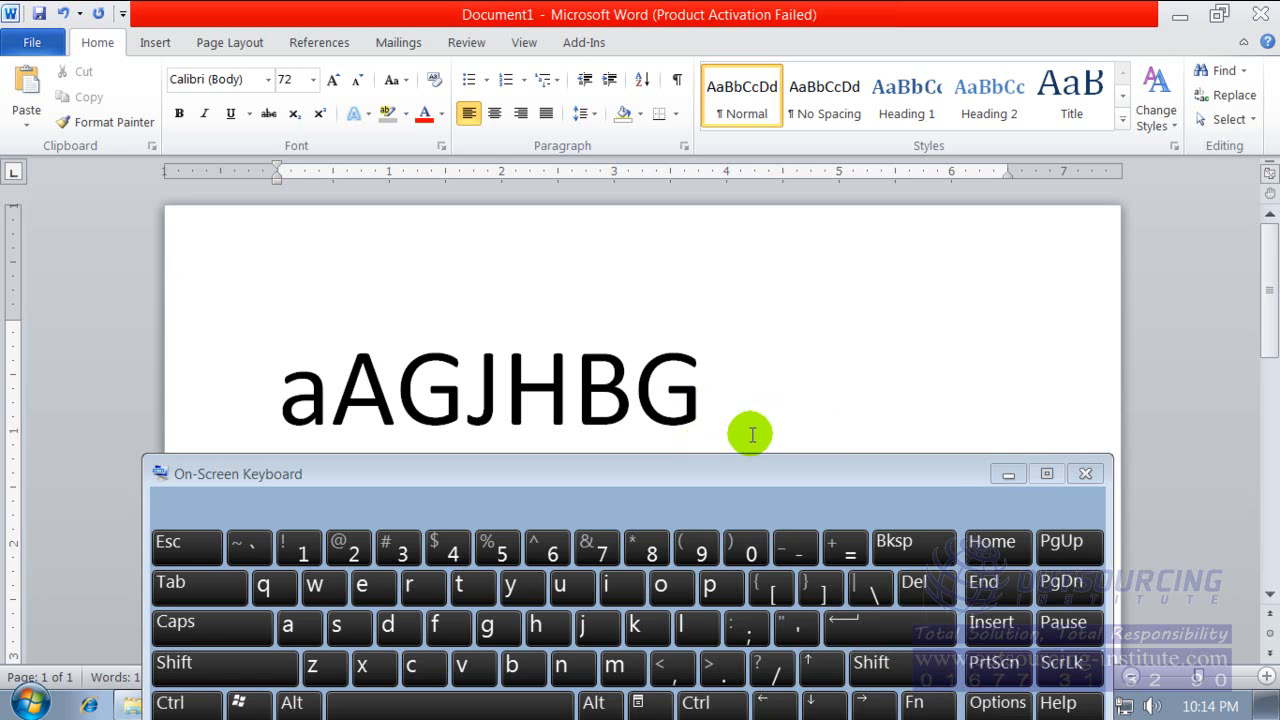
Add blank lines below the "aAGJHBG" text.
key("Return")
key("Return")
key("Return")
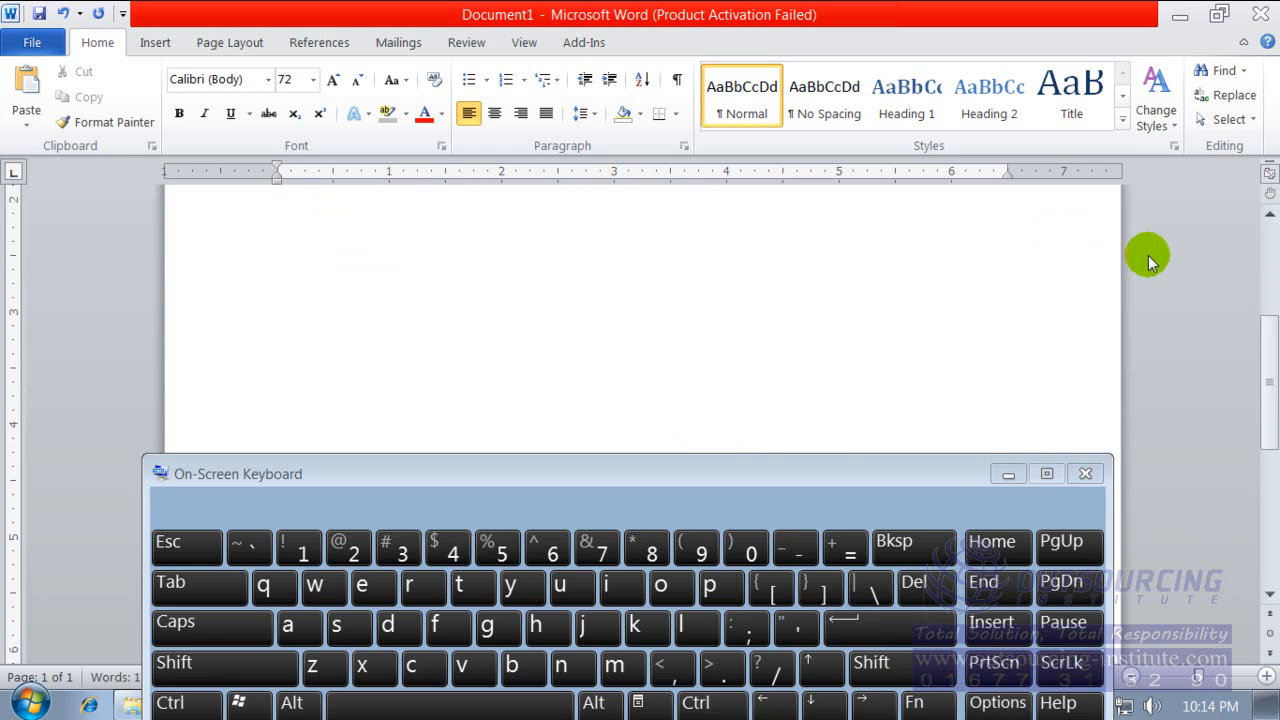
left_click_drag(1269, 349, 1266, 279)
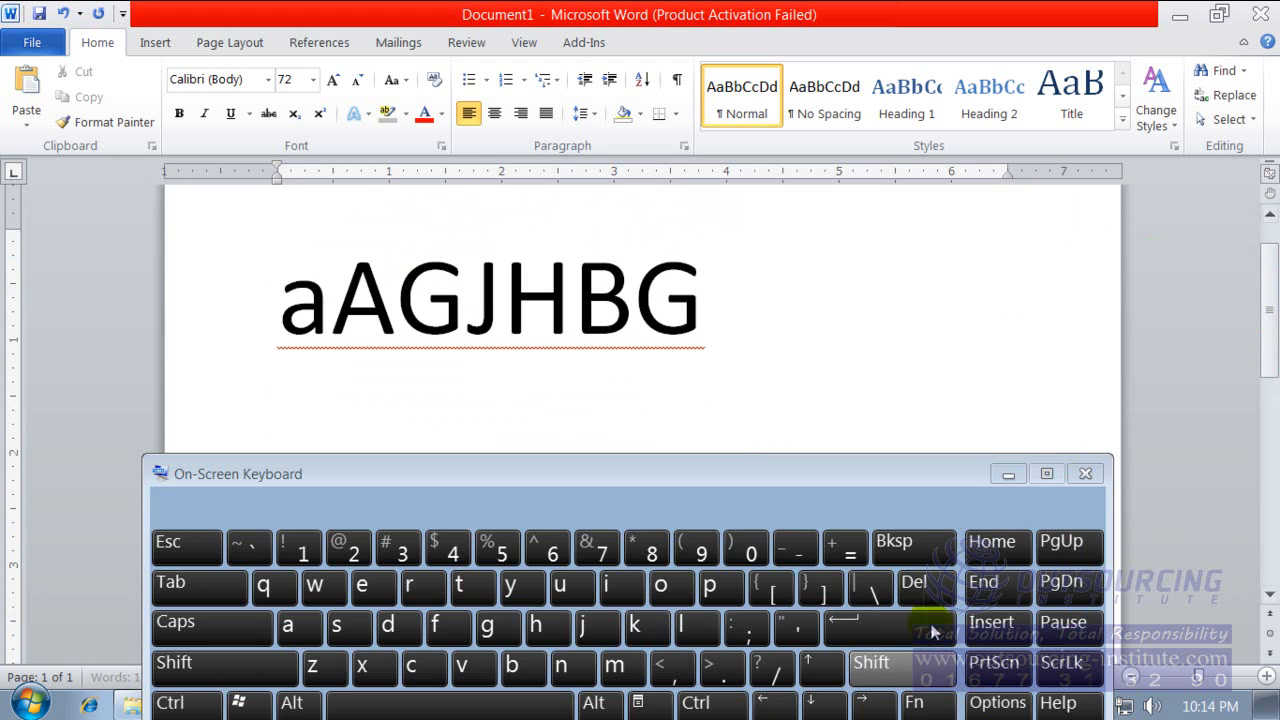
Demonstrate moving the insertion point up, down, right and left around the text with the On-Screen Keyboard.
left_click(821, 668)
left_click(828, 706)
left_click(828, 706)
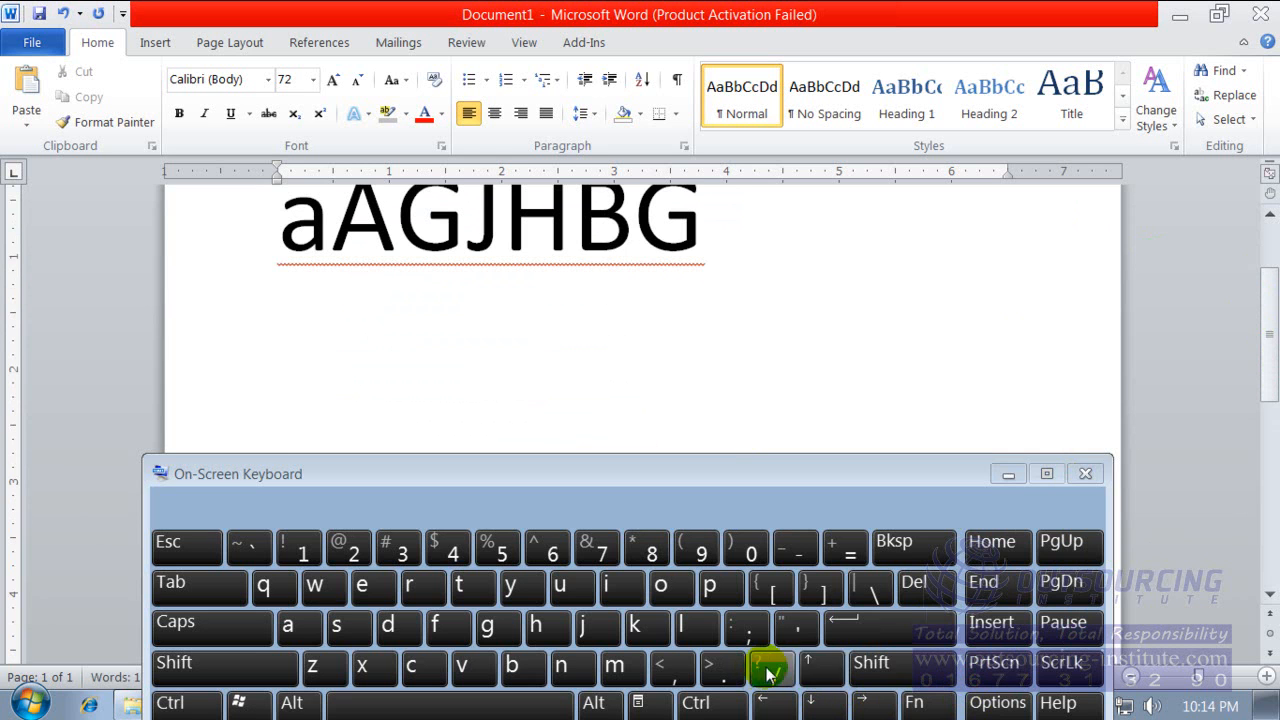
left_click(815, 670)
left_click(871, 708)
left_click(778, 706)
left_click(783, 706)
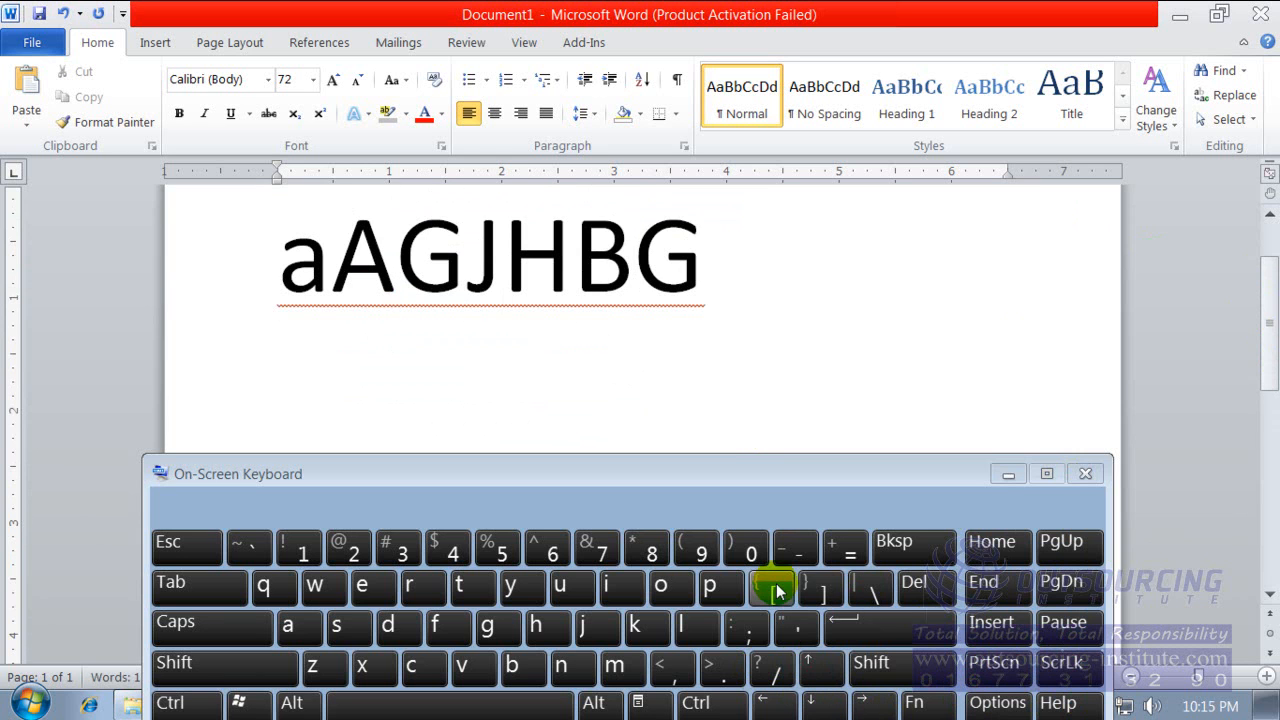
left_click_drag(1249, 277, 1272, 248)
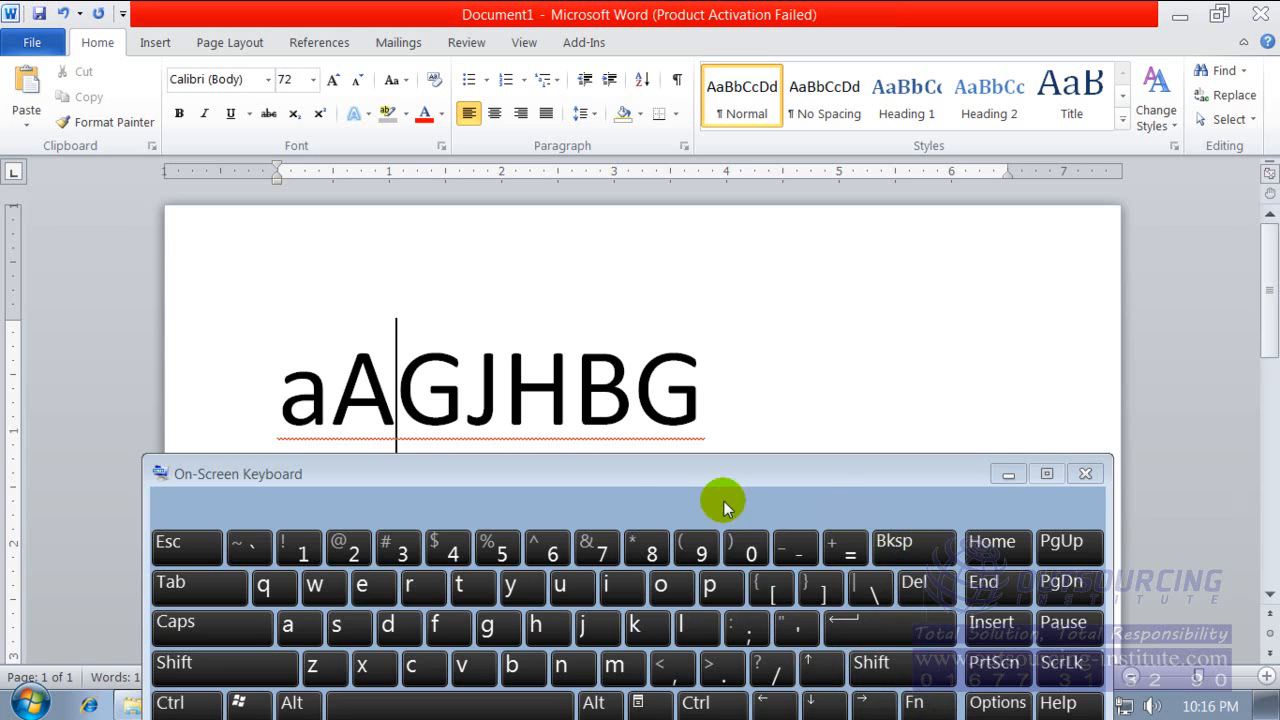
Close the On-Screen Keyboard and place the insertion point at the end of "aAGJHBG".
left_click_drag(363, 471, 355, 400)
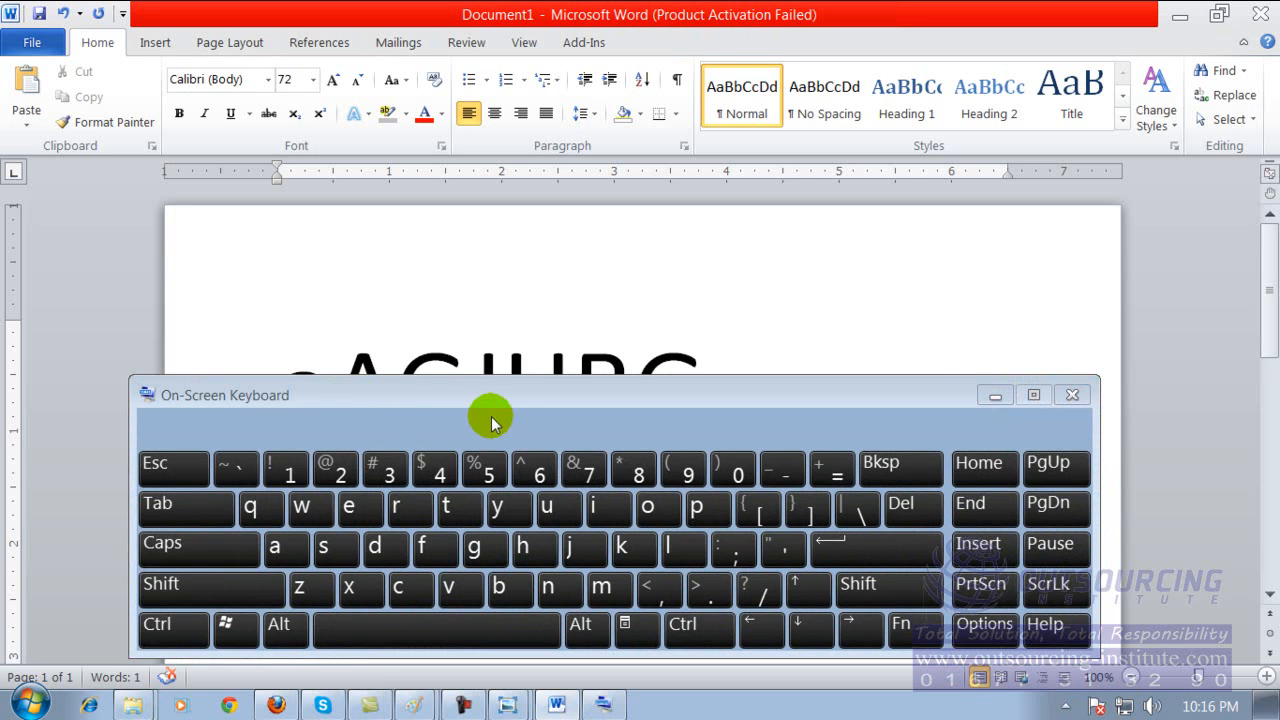
left_click(1071, 397)
left_click(657, 443)
left_click(795, 392)
left_click(792, 390)
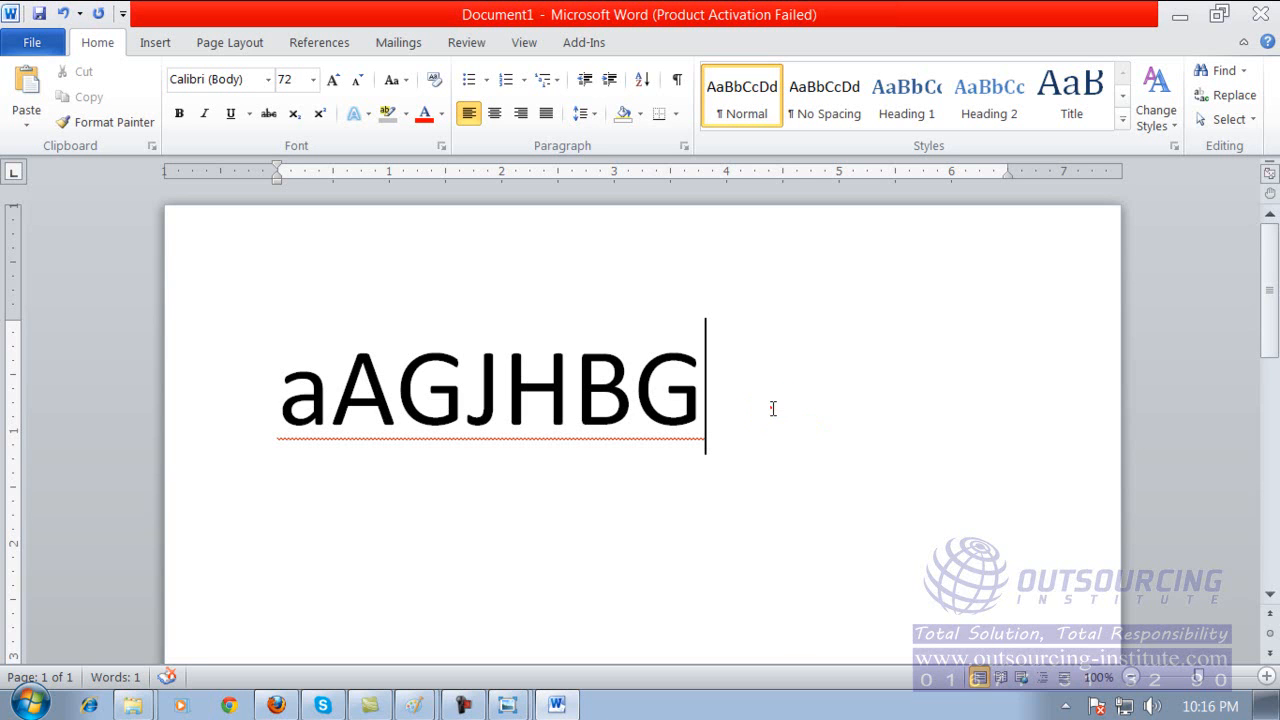
Open Word Help, browse its topic list and close it, and repeat the opening and closing once.
left_click(659, 303)
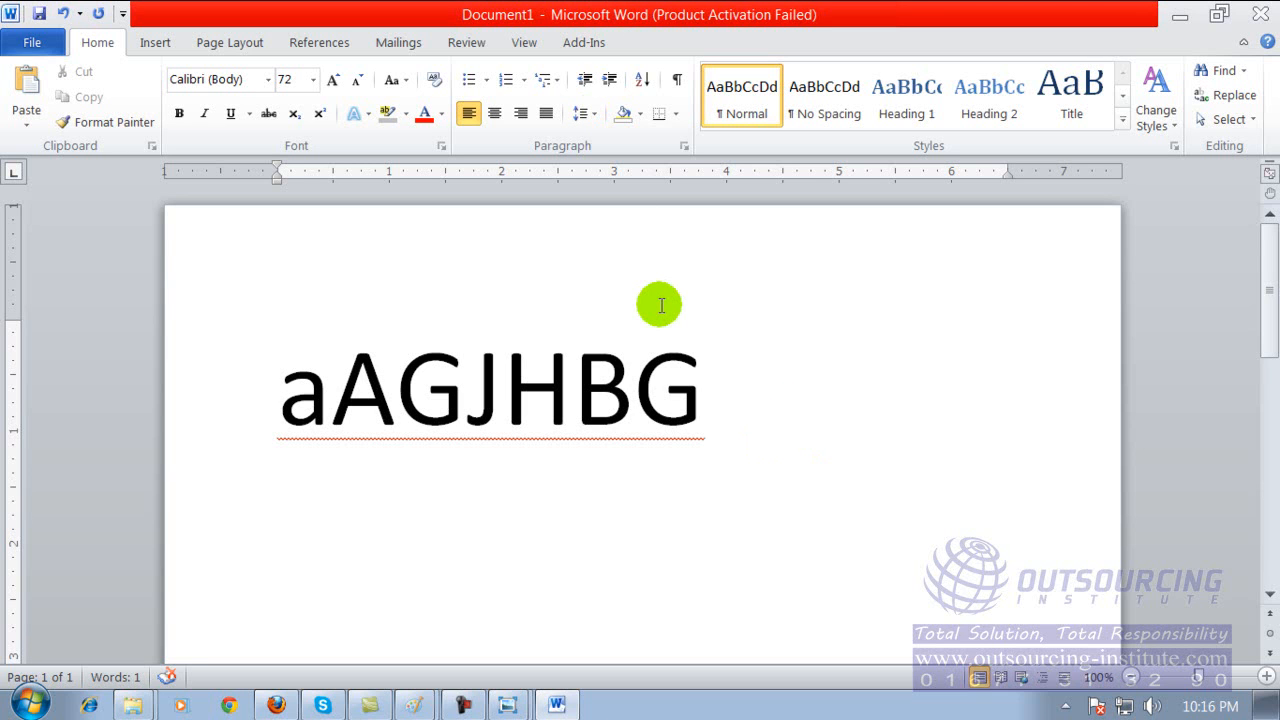
key("F1")
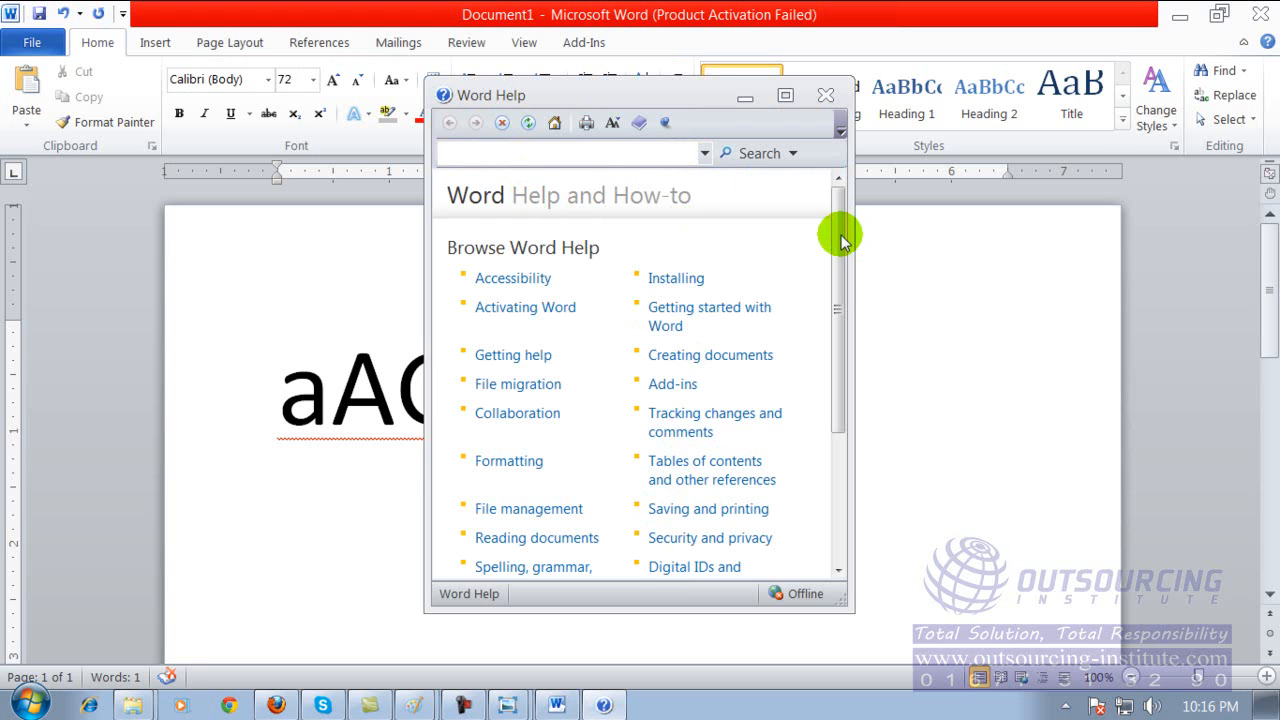
left_click_drag(837, 234, 837, 328)
left_click(826, 96)
left_click(824, 88)
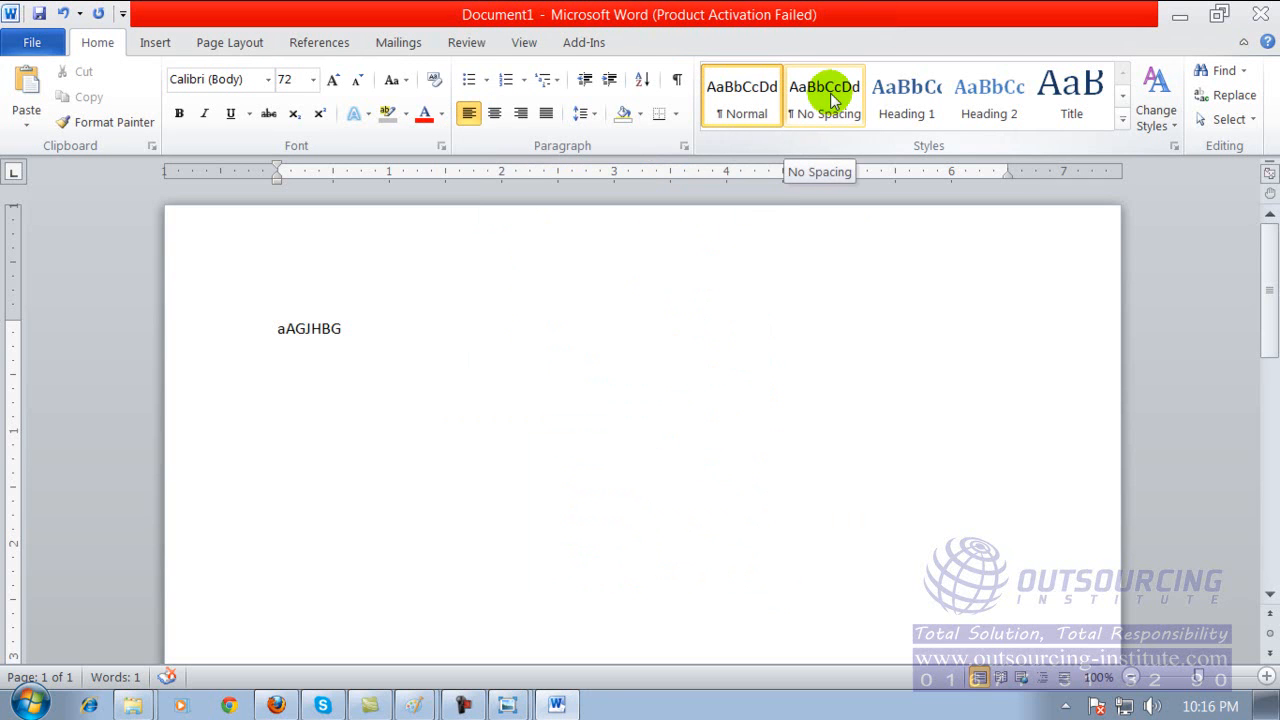
key("F1")
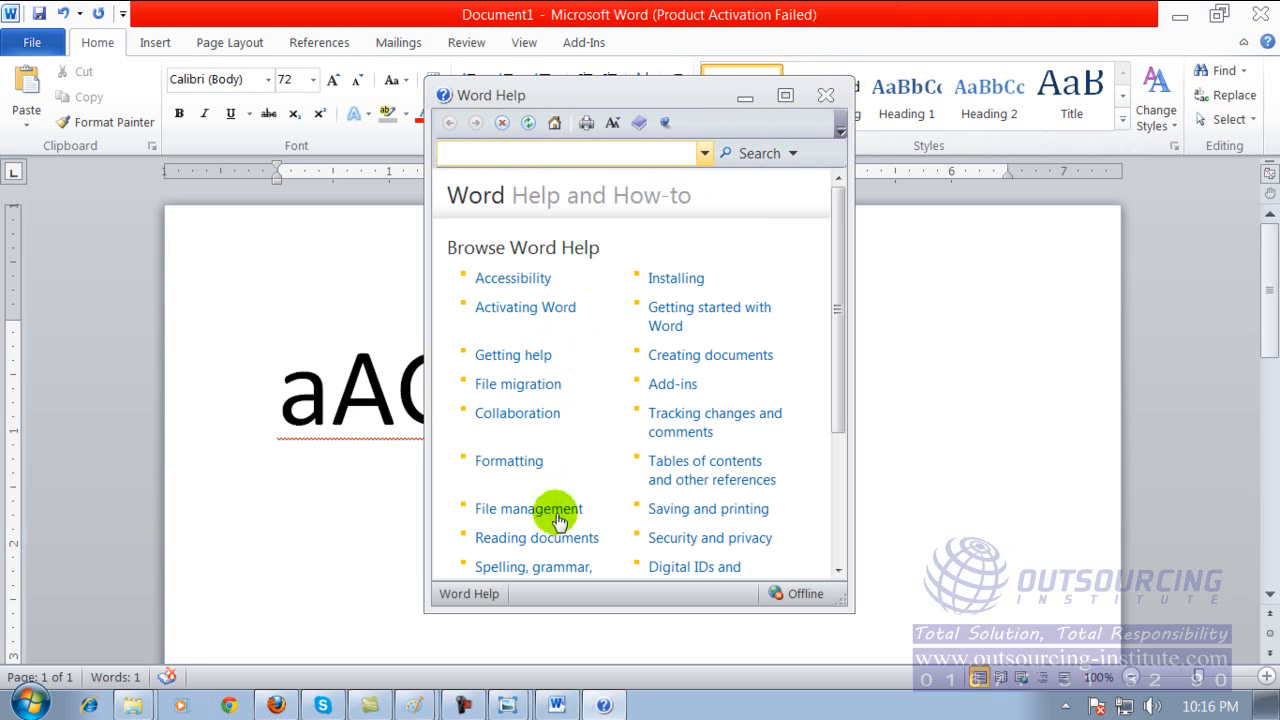
left_click(824, 97)
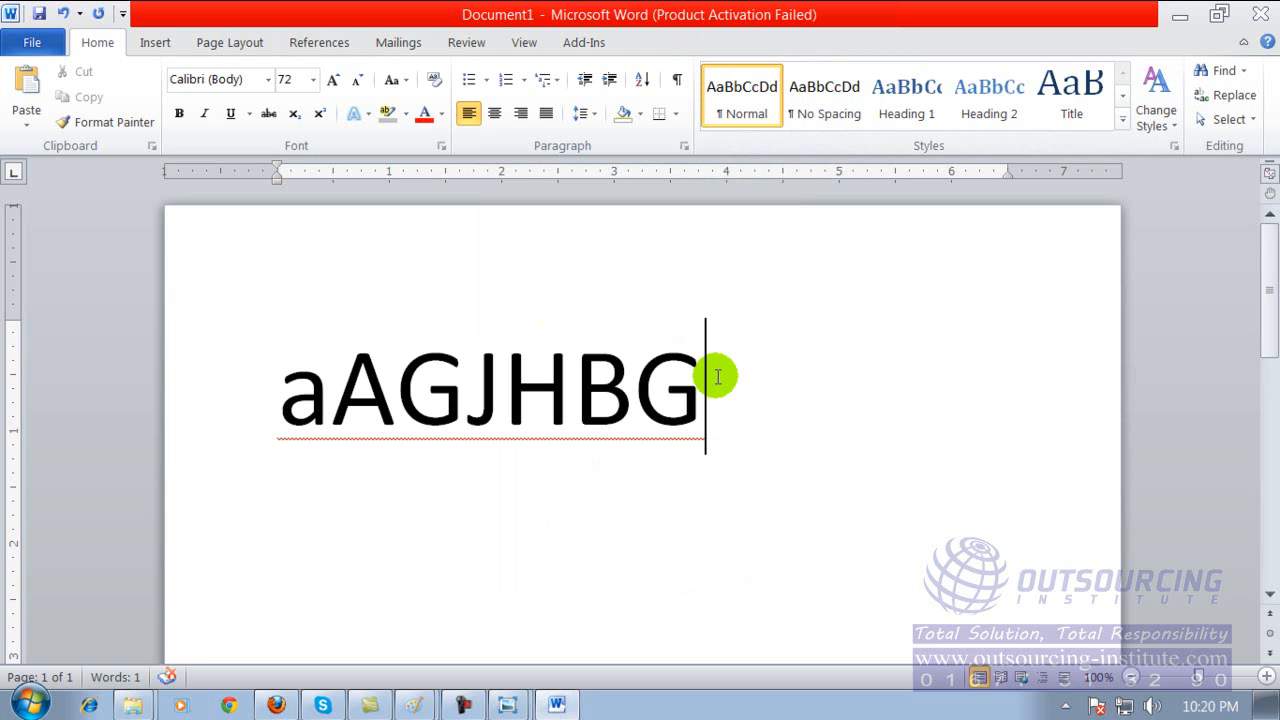
Erase the "aAGJHBG" text from the document.
key("BackSpace")
key("BackSpace")
key("BackSpace")
key("BackSpace")
key("BackSpace")
key("BackSpace")
key("BackSpace")
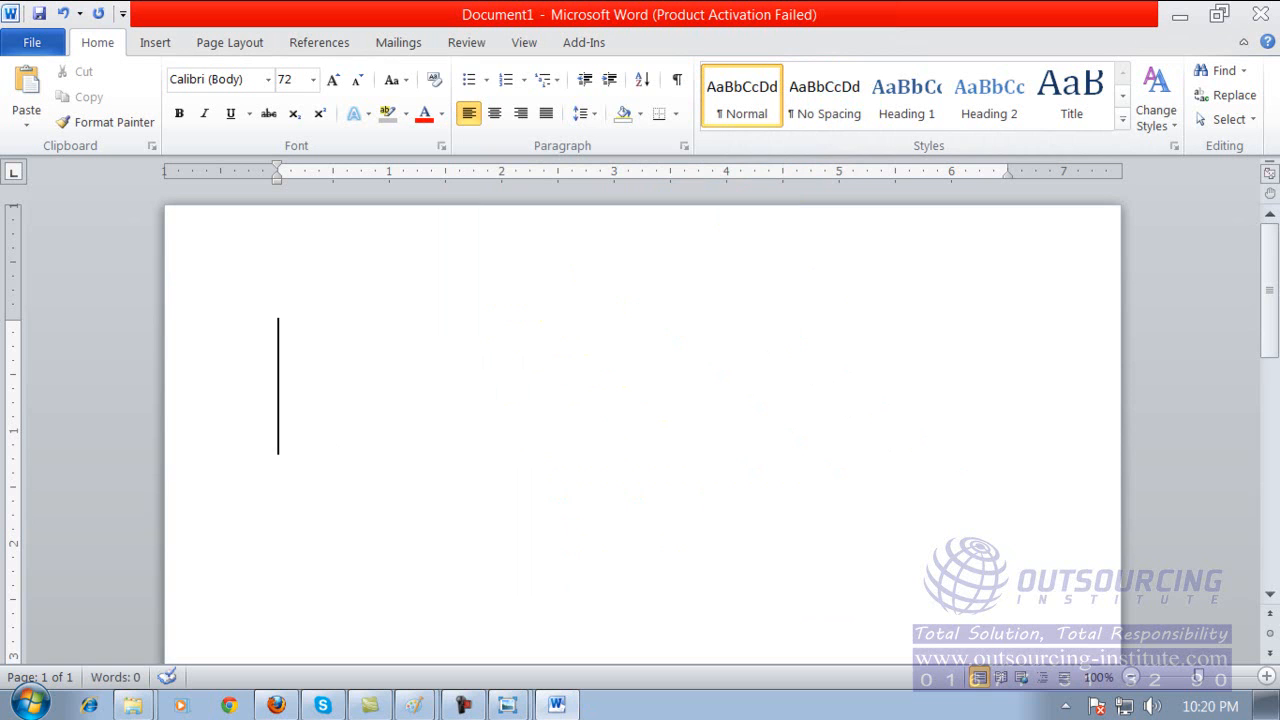
type("Banglad")
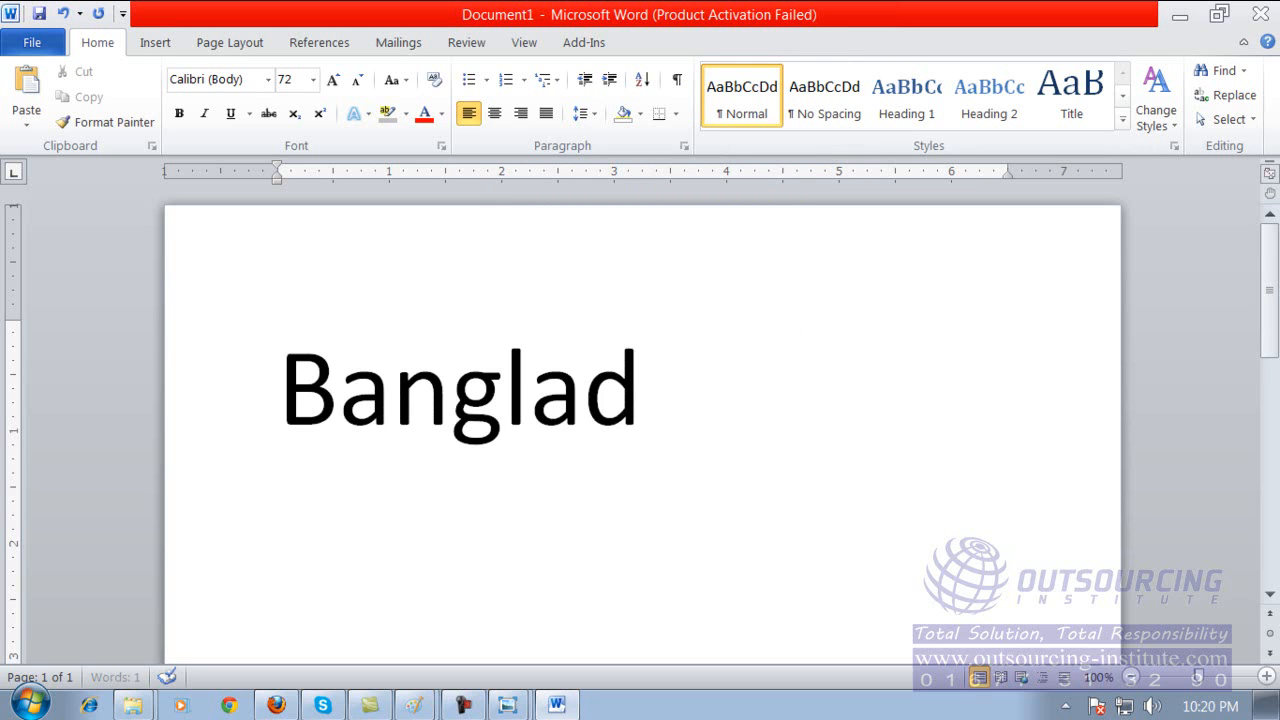
Enter the sentence "Bangladsh is a small country" in the document.
type("sh is a")
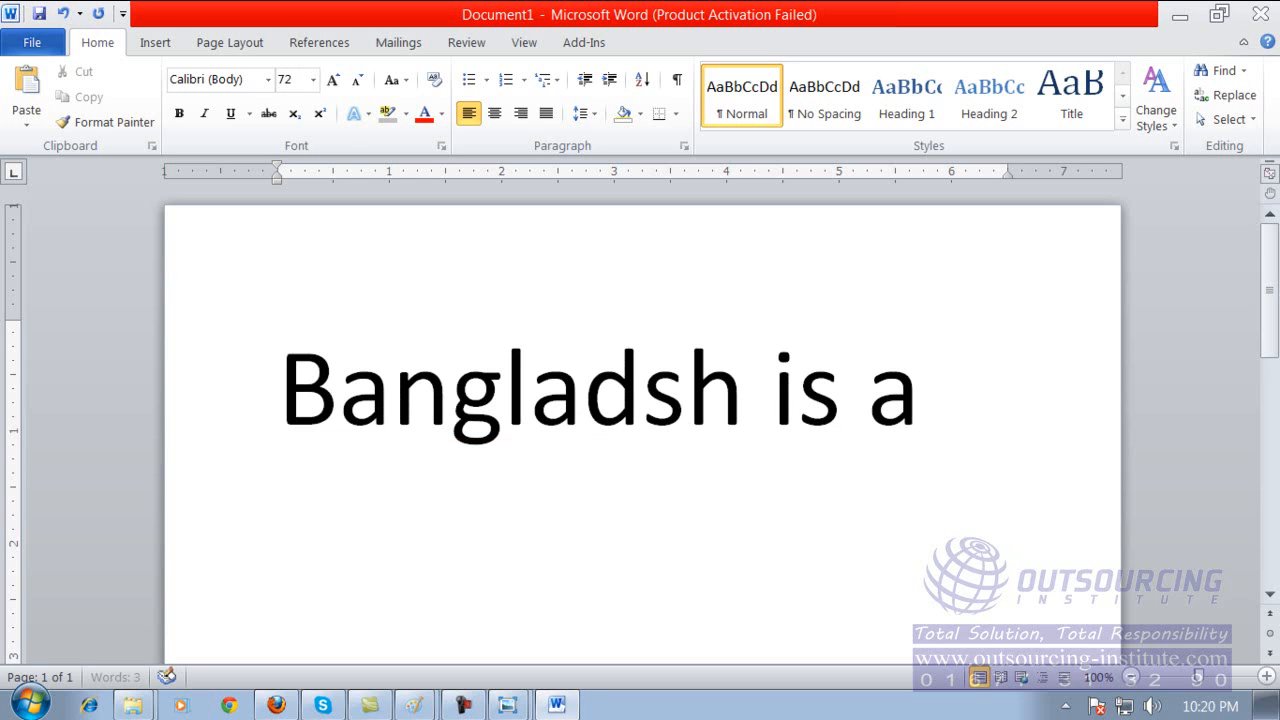
type(" small coun")
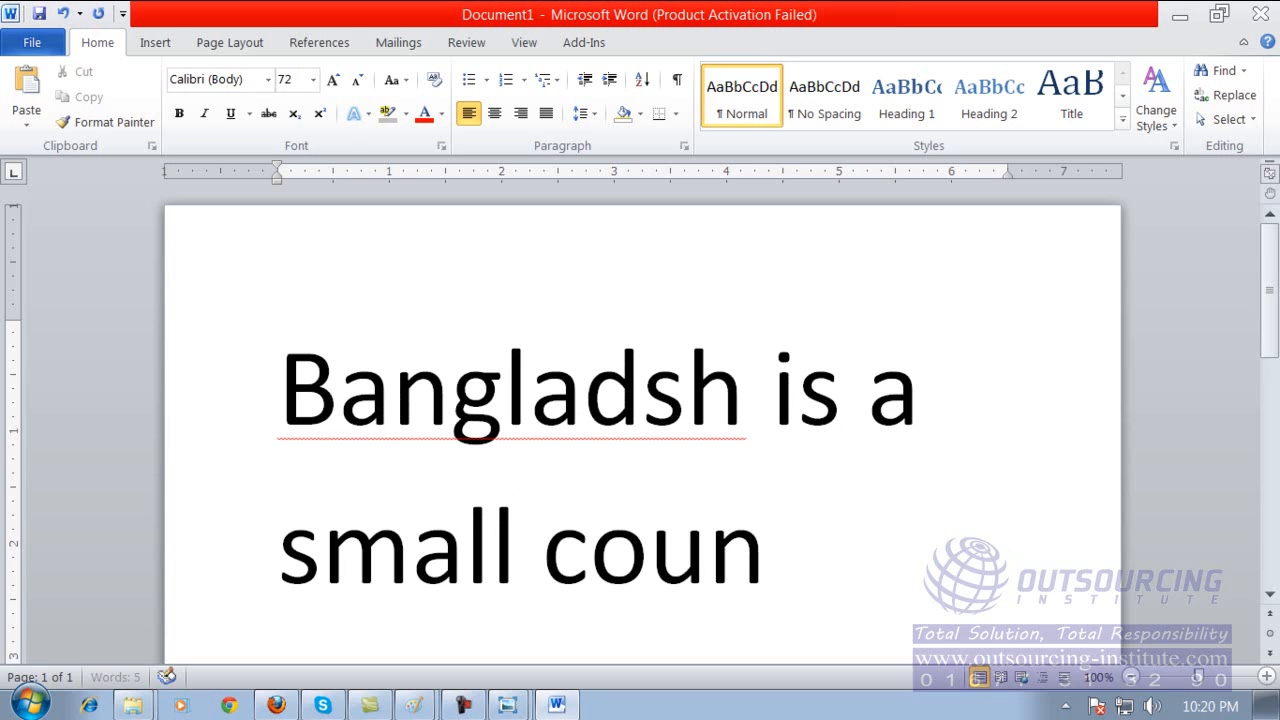
type("try")
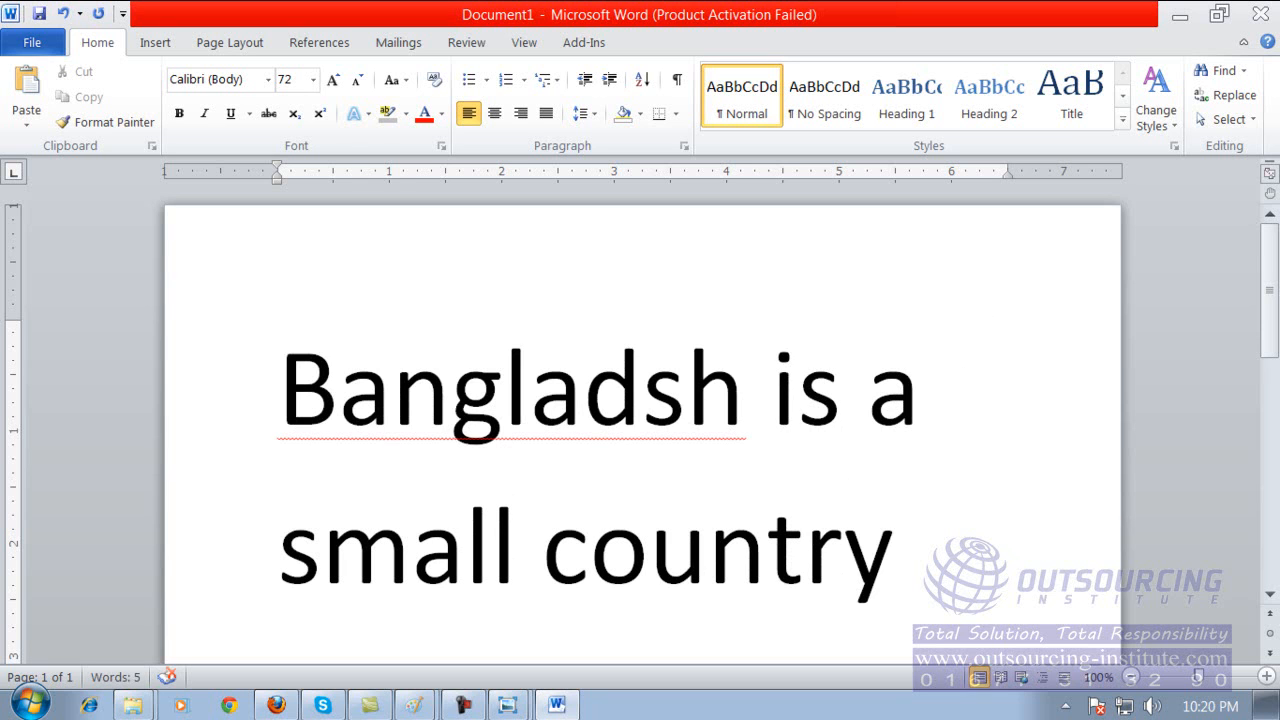
Select the whole sentence and play its French translation aloud with Microsoft Translator.
mouse_move(617, 449)
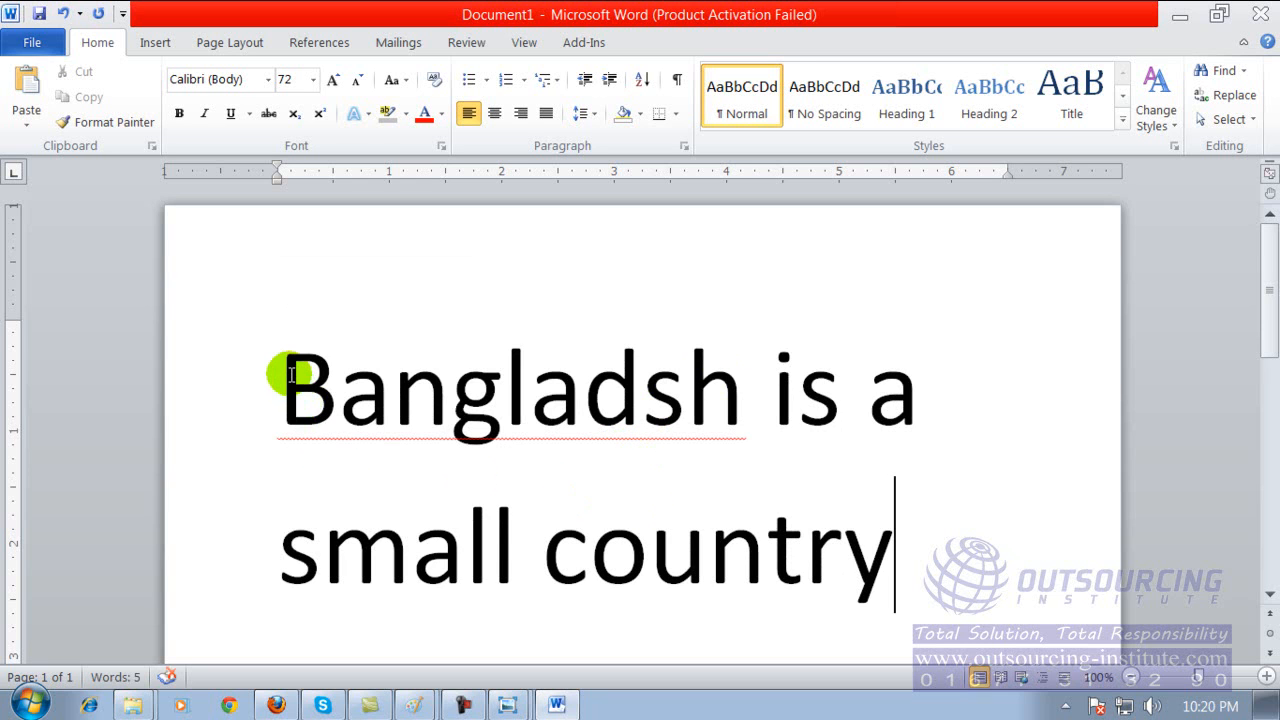
left_click_drag(289, 374, 803, 534)
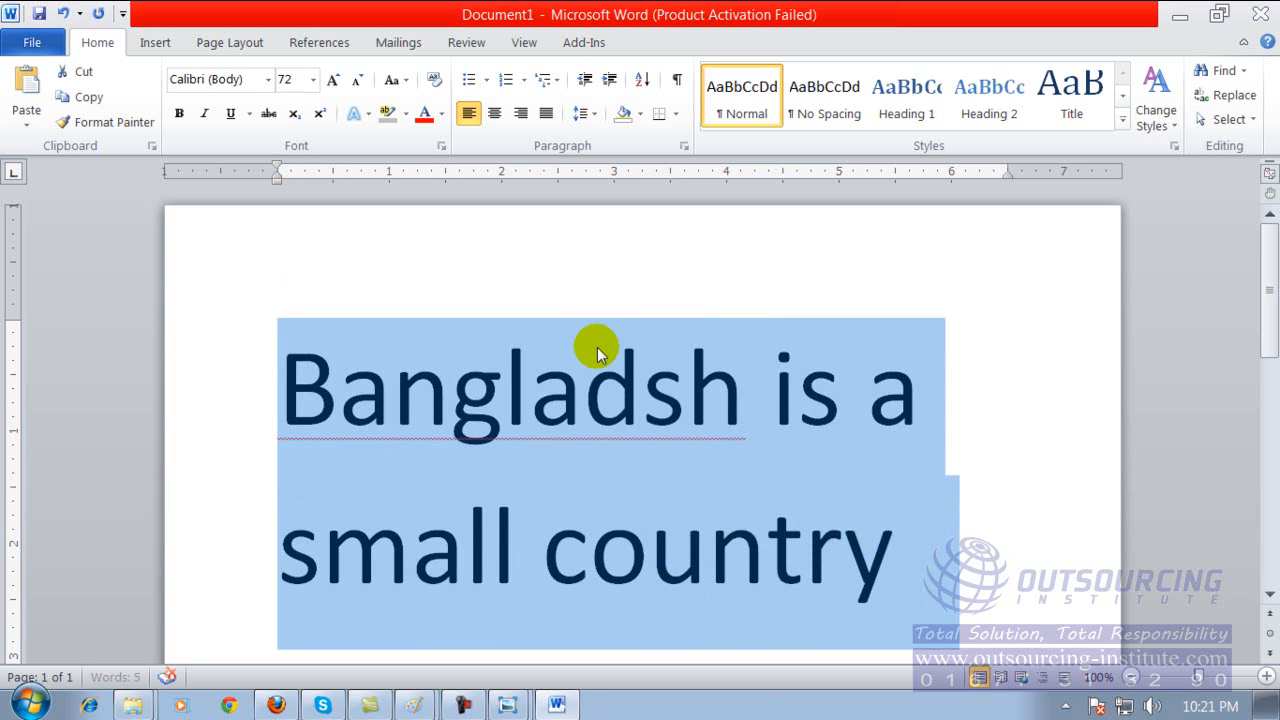
mouse_move(767, 489)
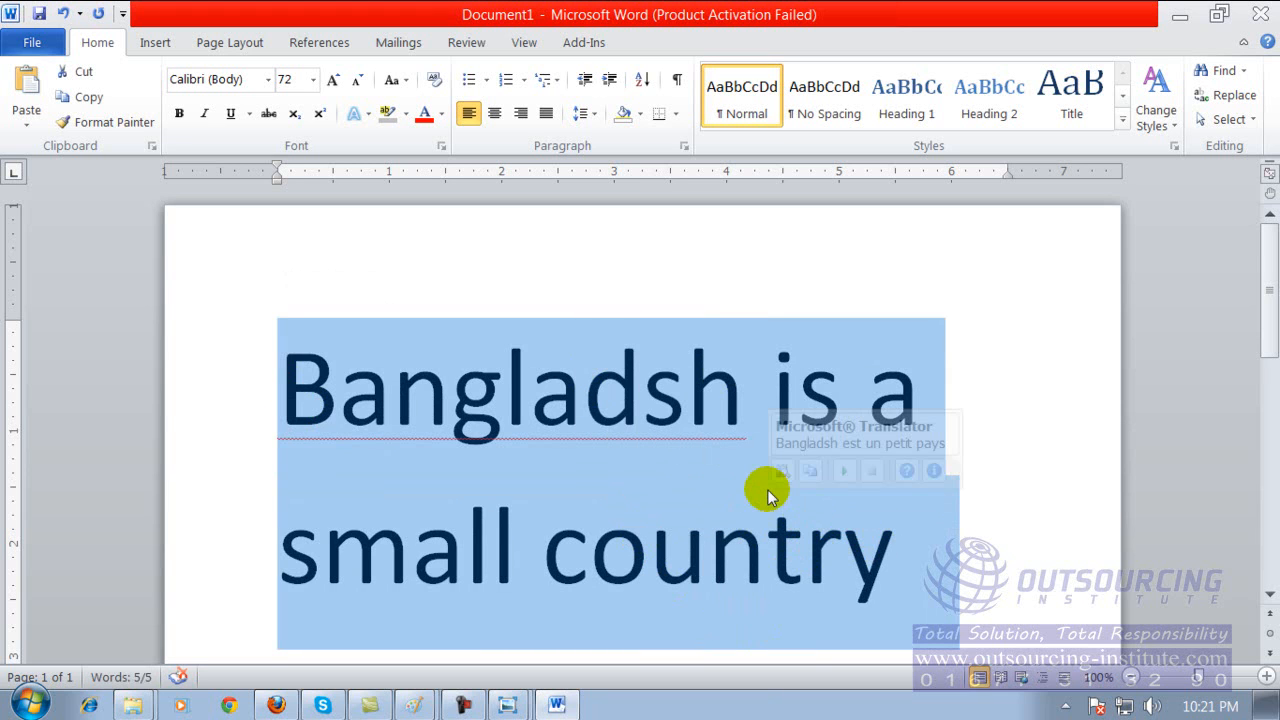
left_click(843, 472)
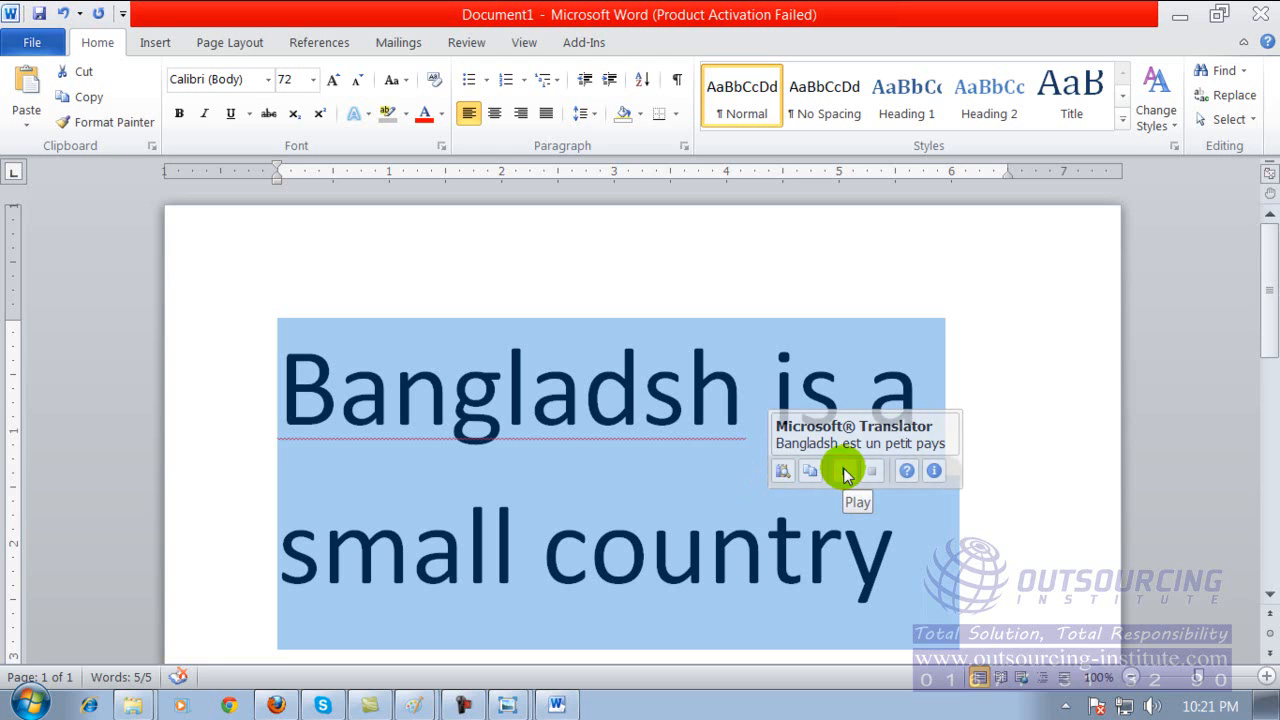
Replay the French translation of the sentence in Microsoft Translator, reselecting the whole text to play it once more.
left_click(845, 474)
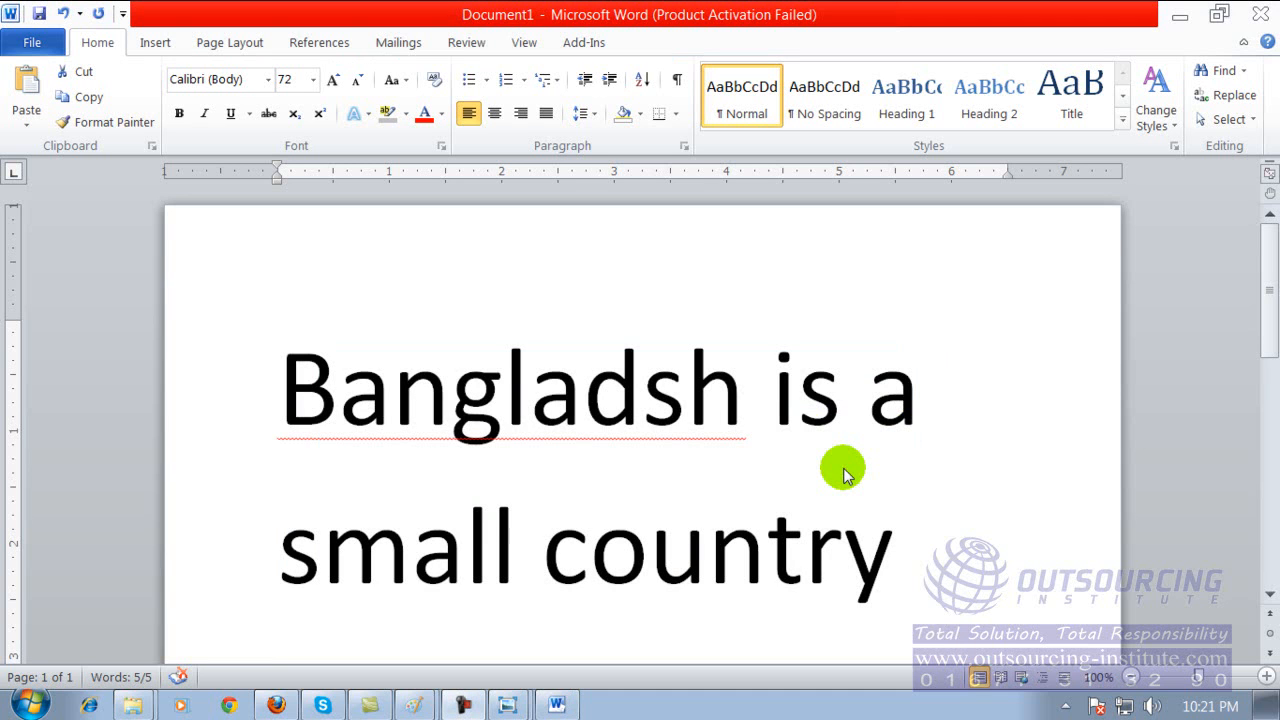
triple_click(290, 380)
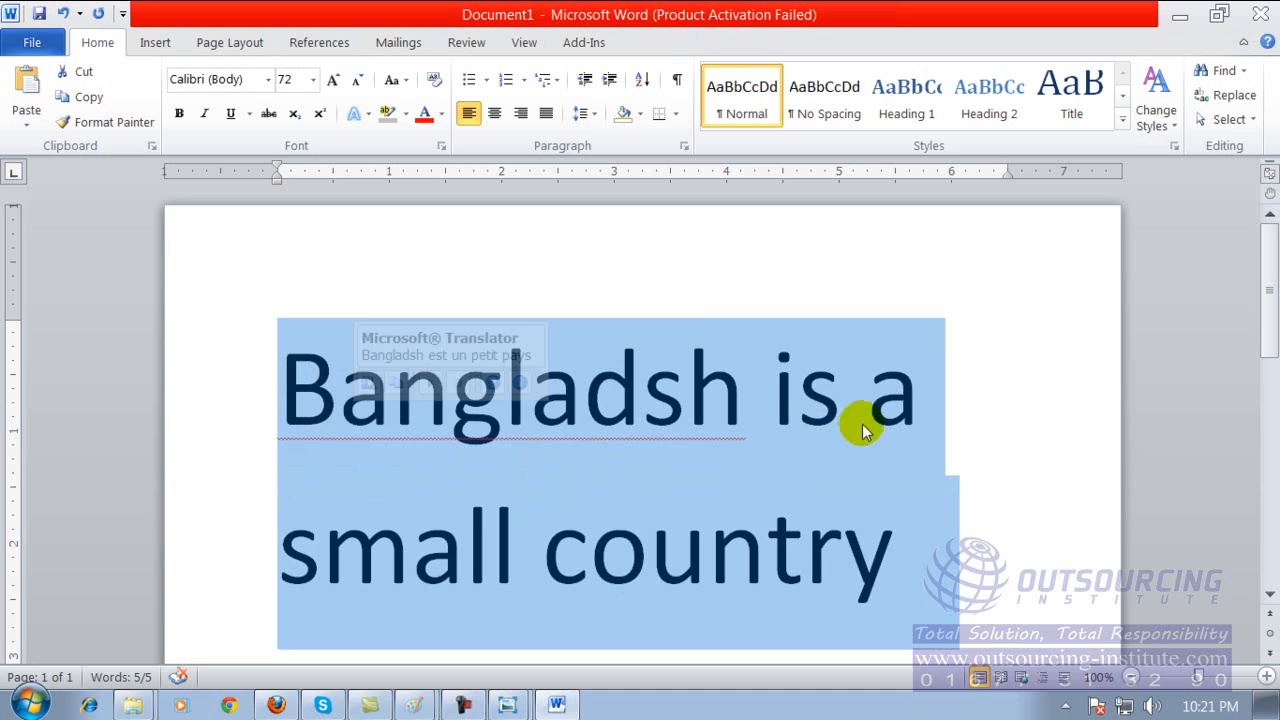
left_click(1034, 409)
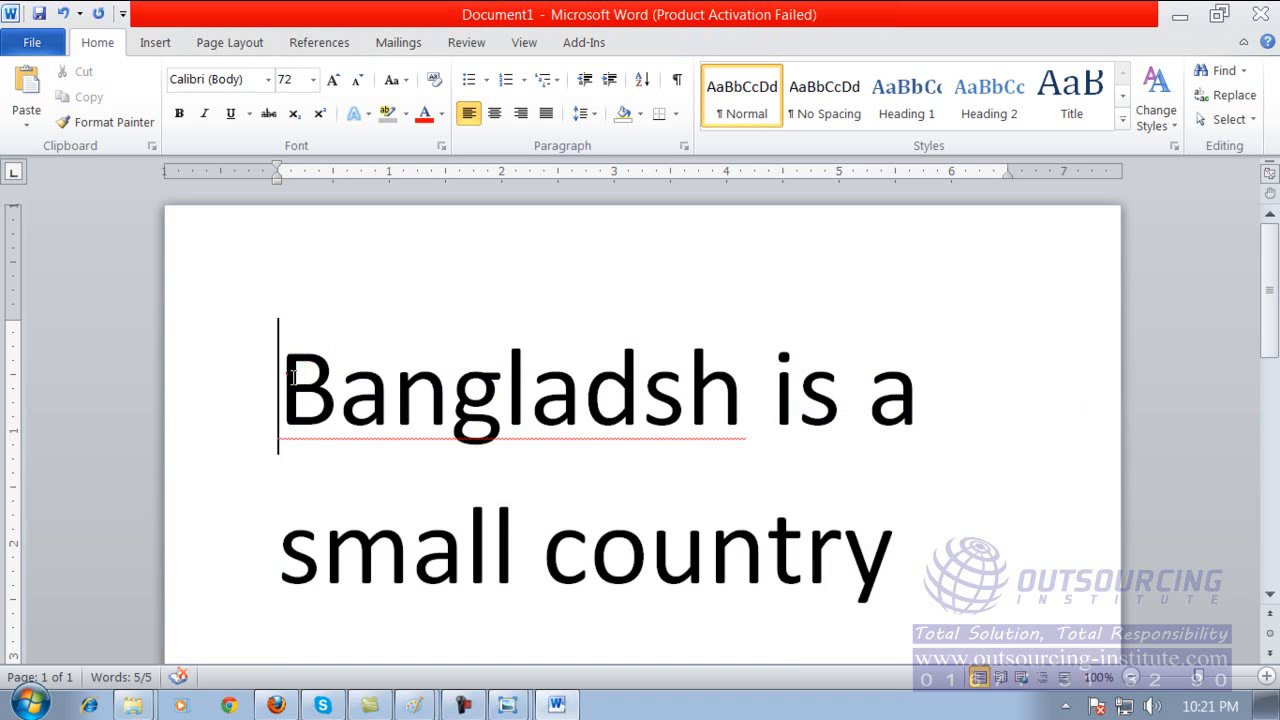
left_click_drag(277, 366, 856, 570)
mouse_move(669, 468)
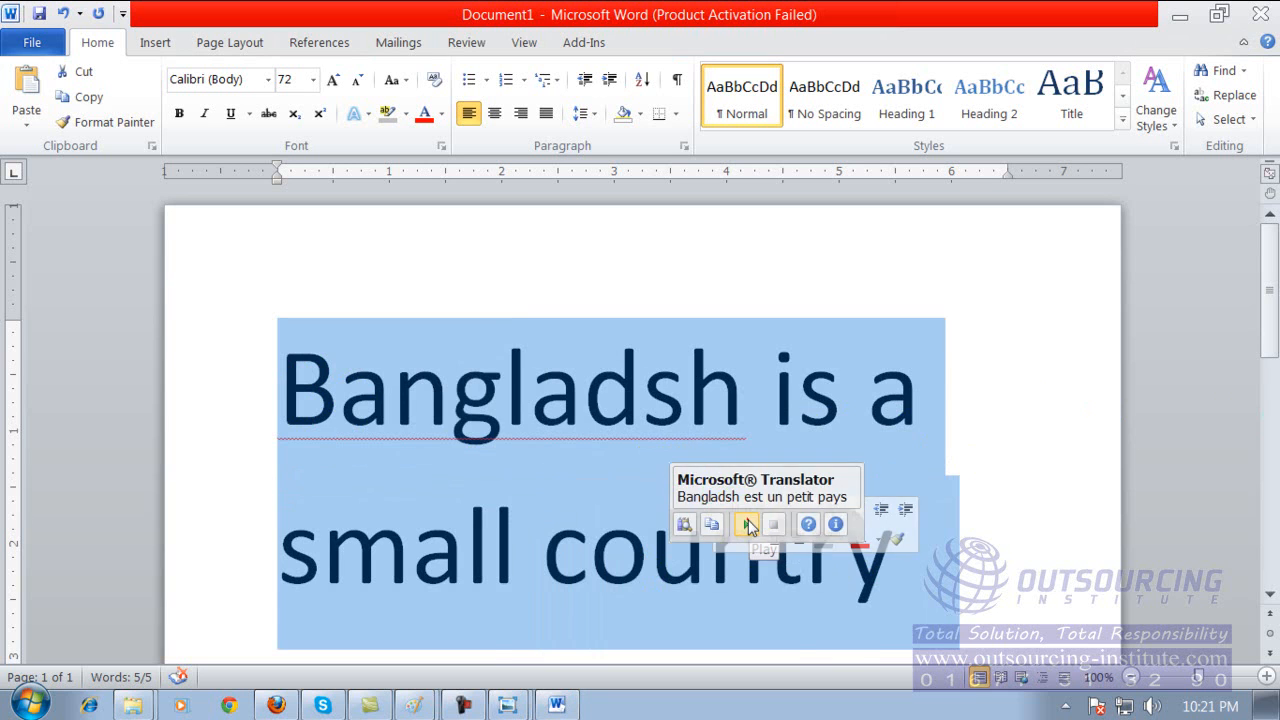
left_click(748, 525)
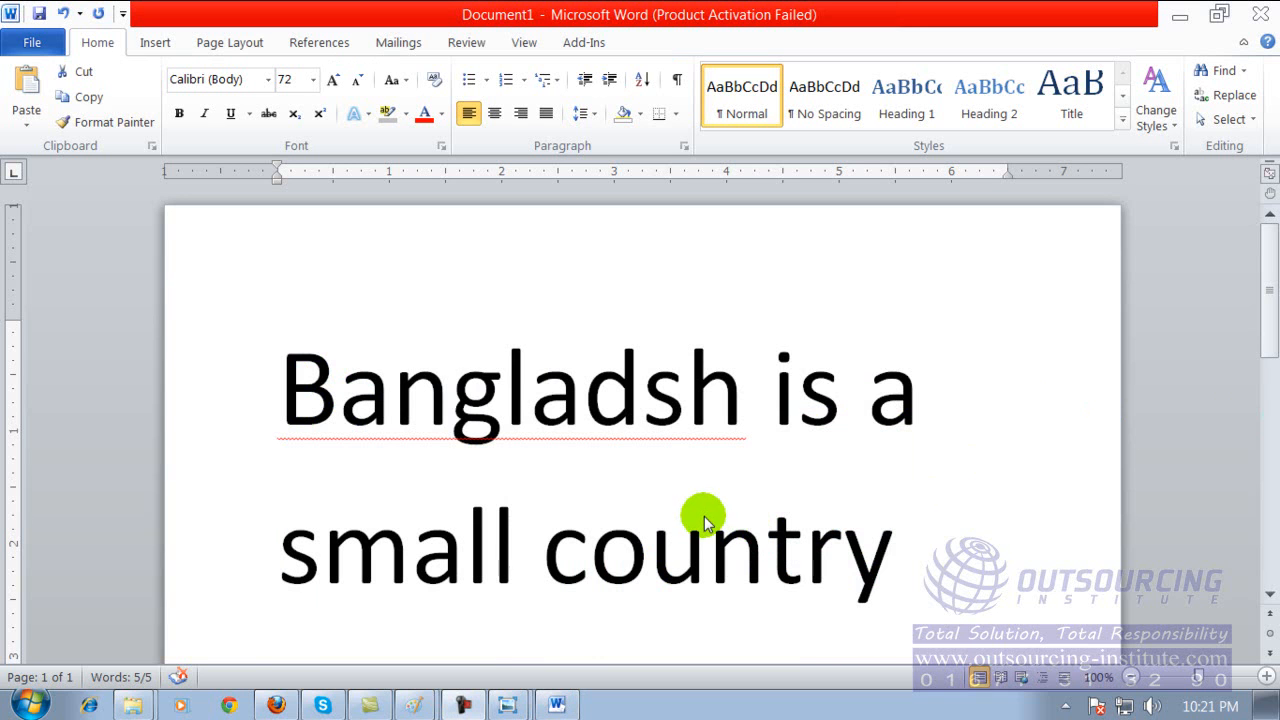
Select all the text, minimize and restore the Word window, and view the translation again before clearing the selection.
key("ctrl+a")
left_click(553, 706)
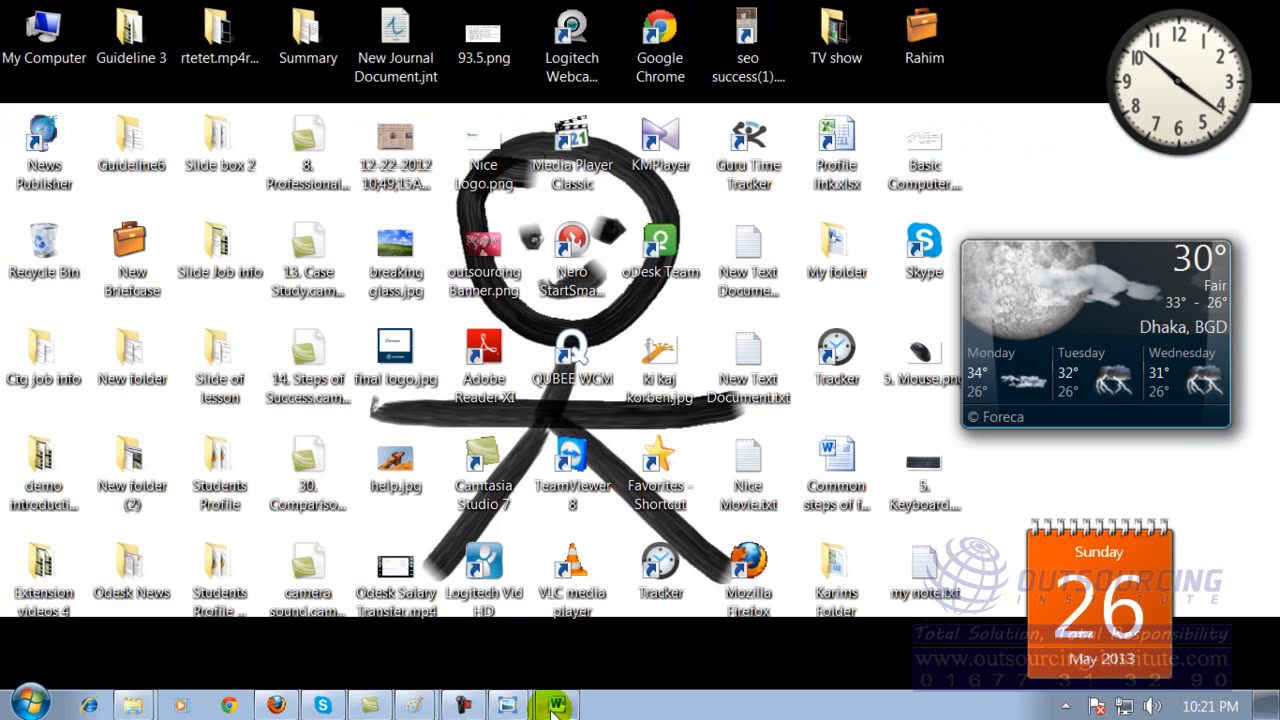
left_click(553, 706)
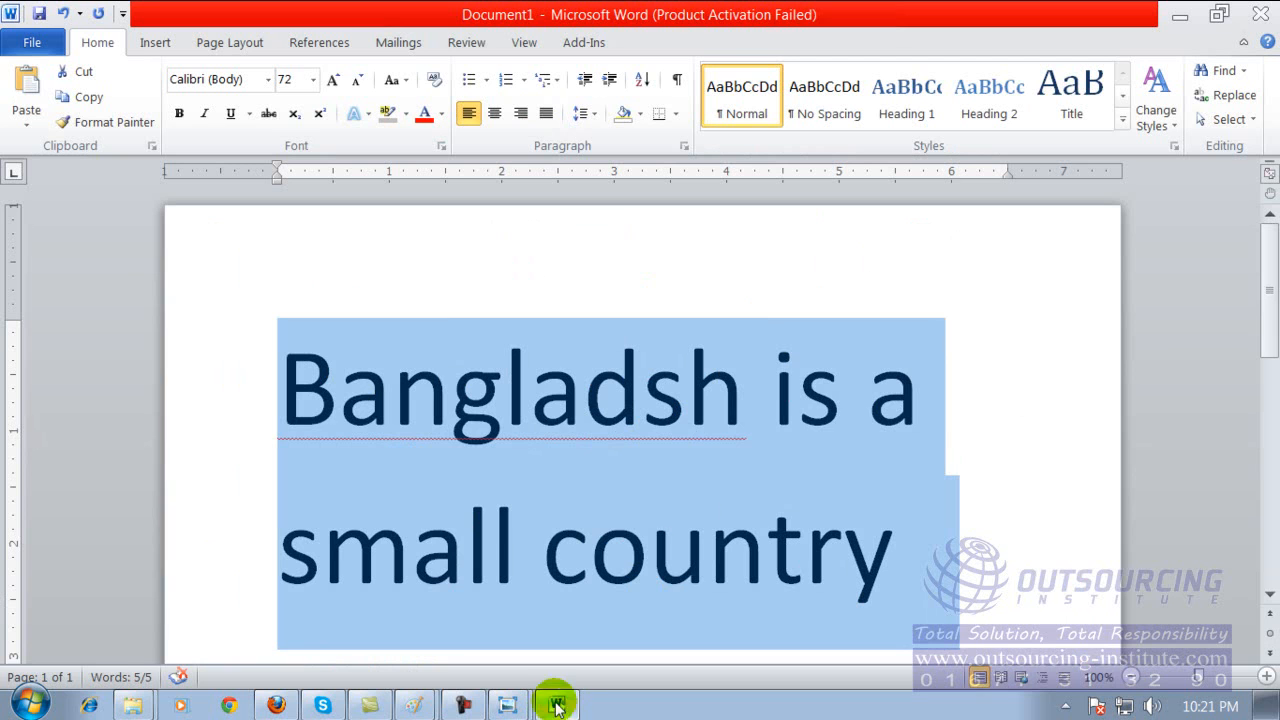
mouse_move(763, 436)
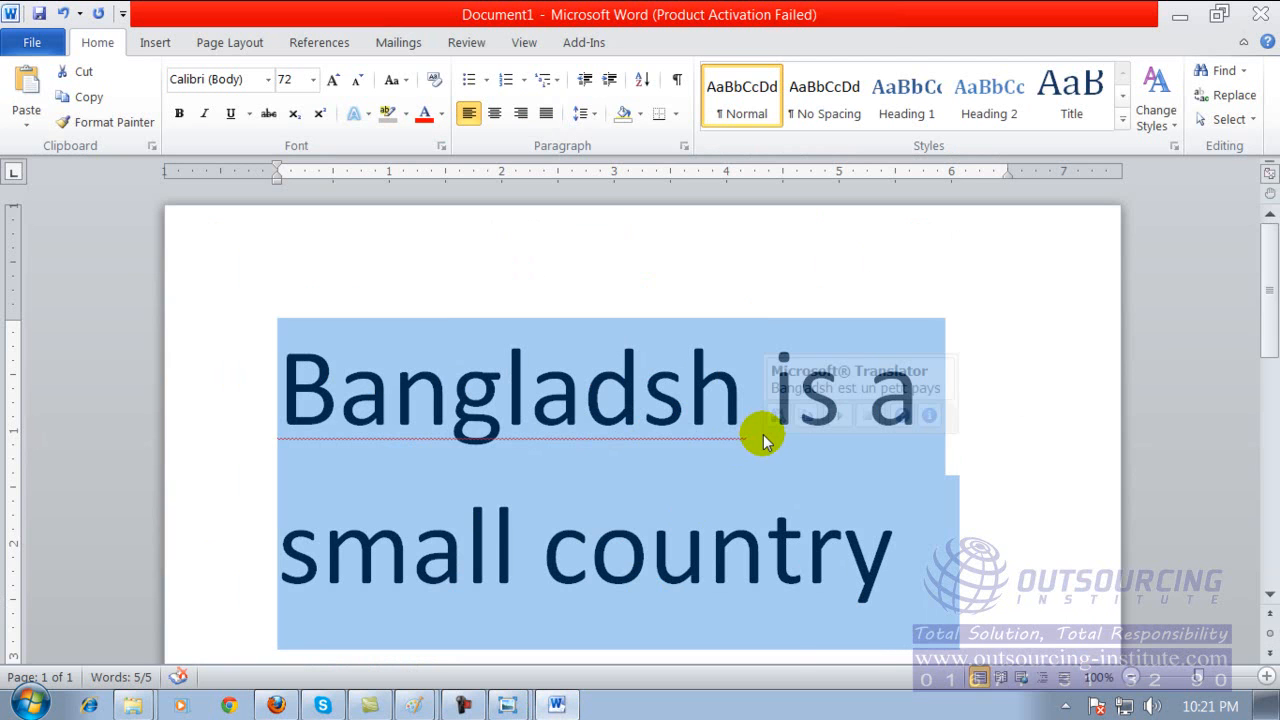
left_click(763, 434)
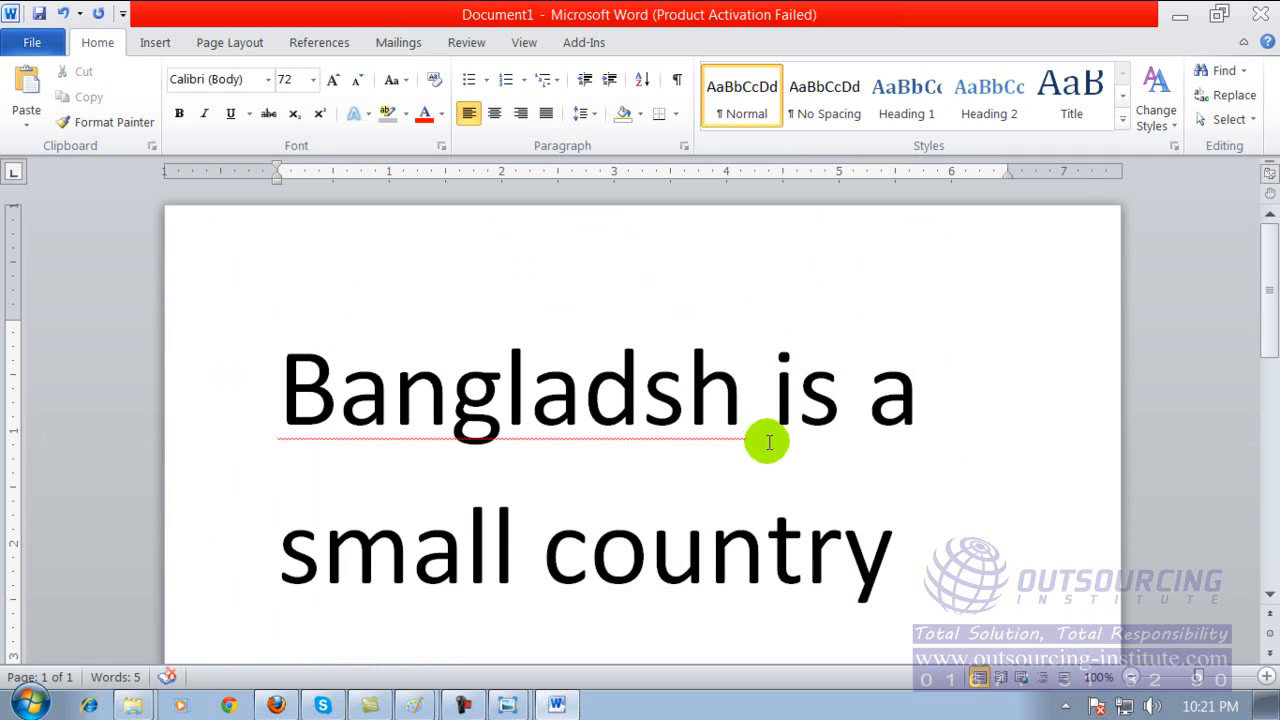
Review the Quick Access Toolbar customization options and close the list without changing anything.
mouse_move(764, 437)
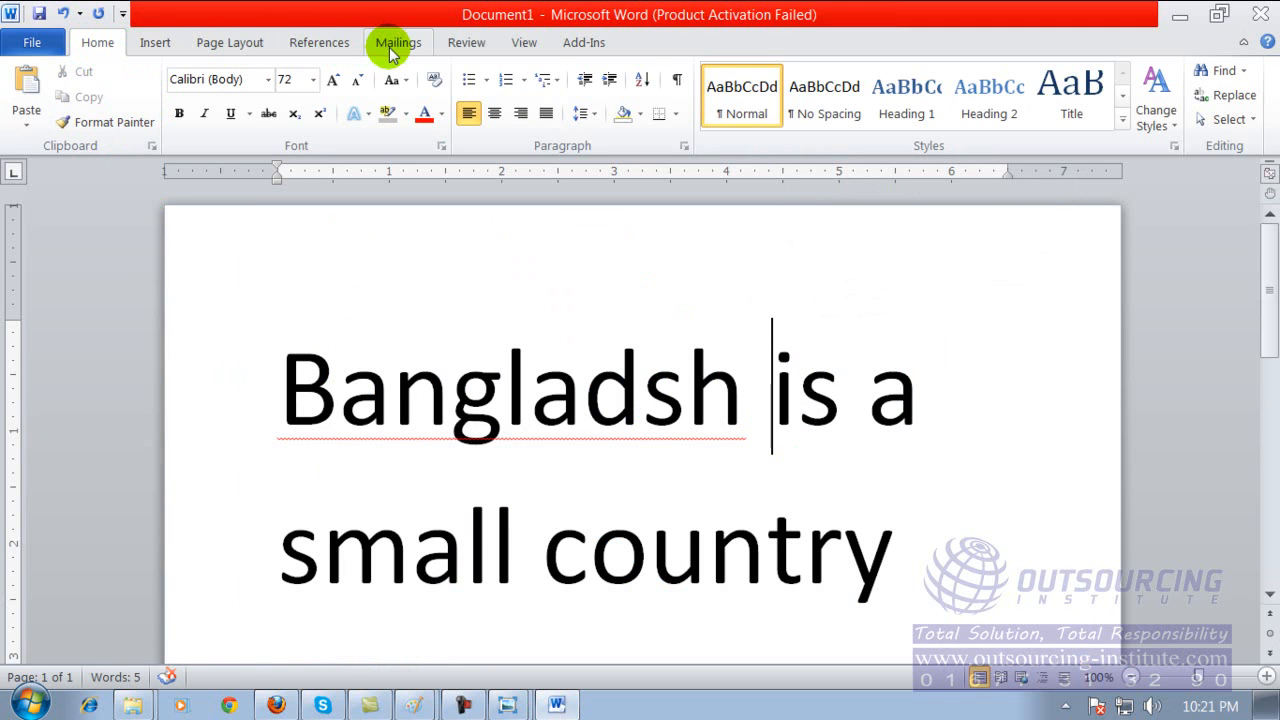
left_click(123, 15)
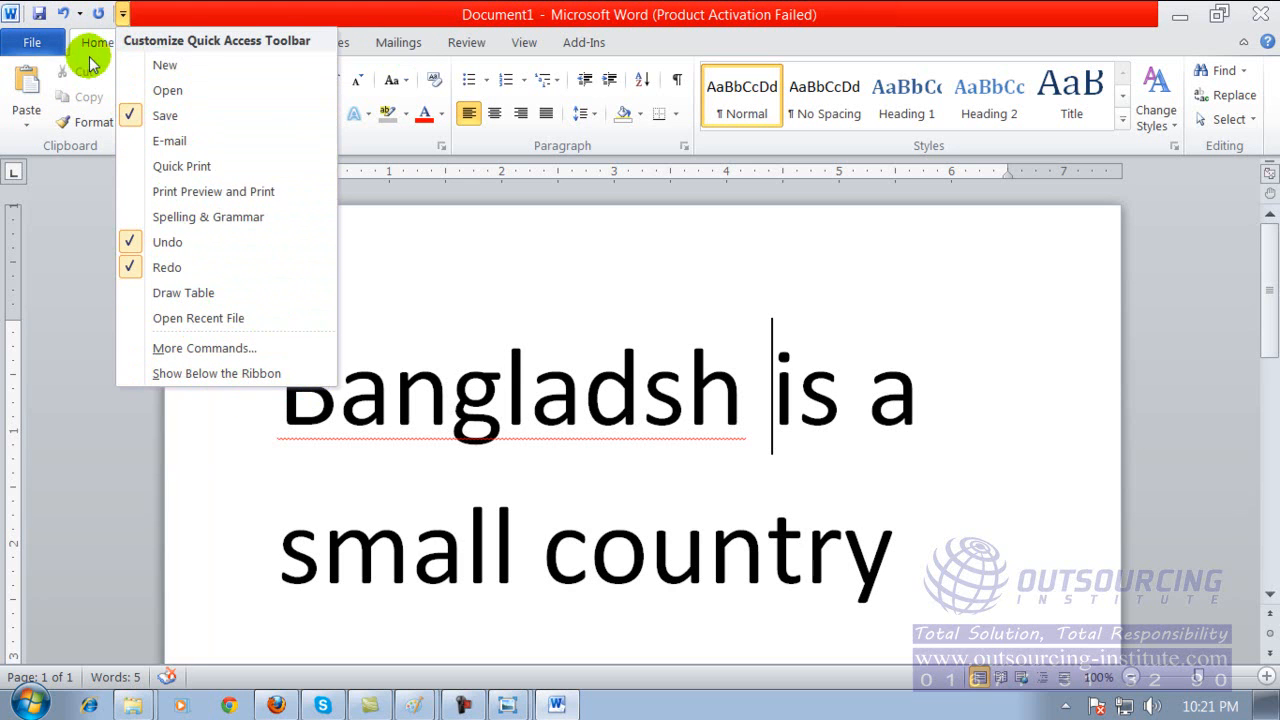
left_click(411, 281)
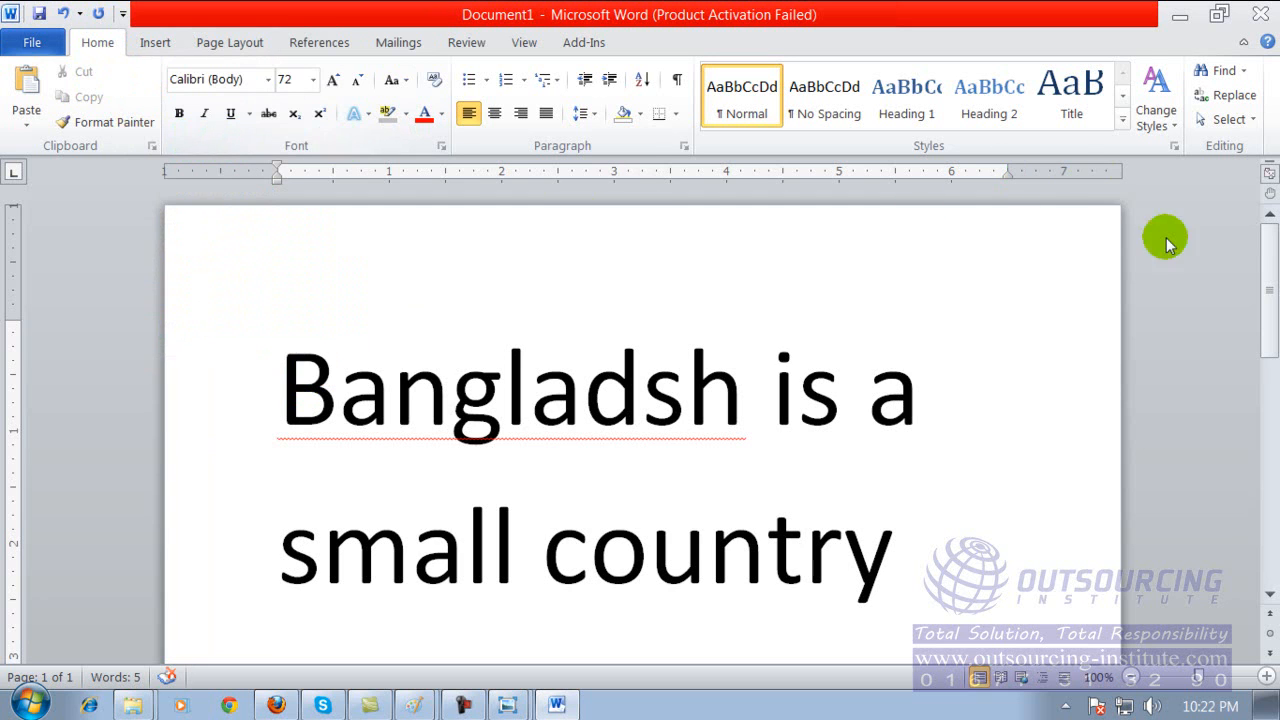
left_click_drag(1271, 249, 1257, 200)
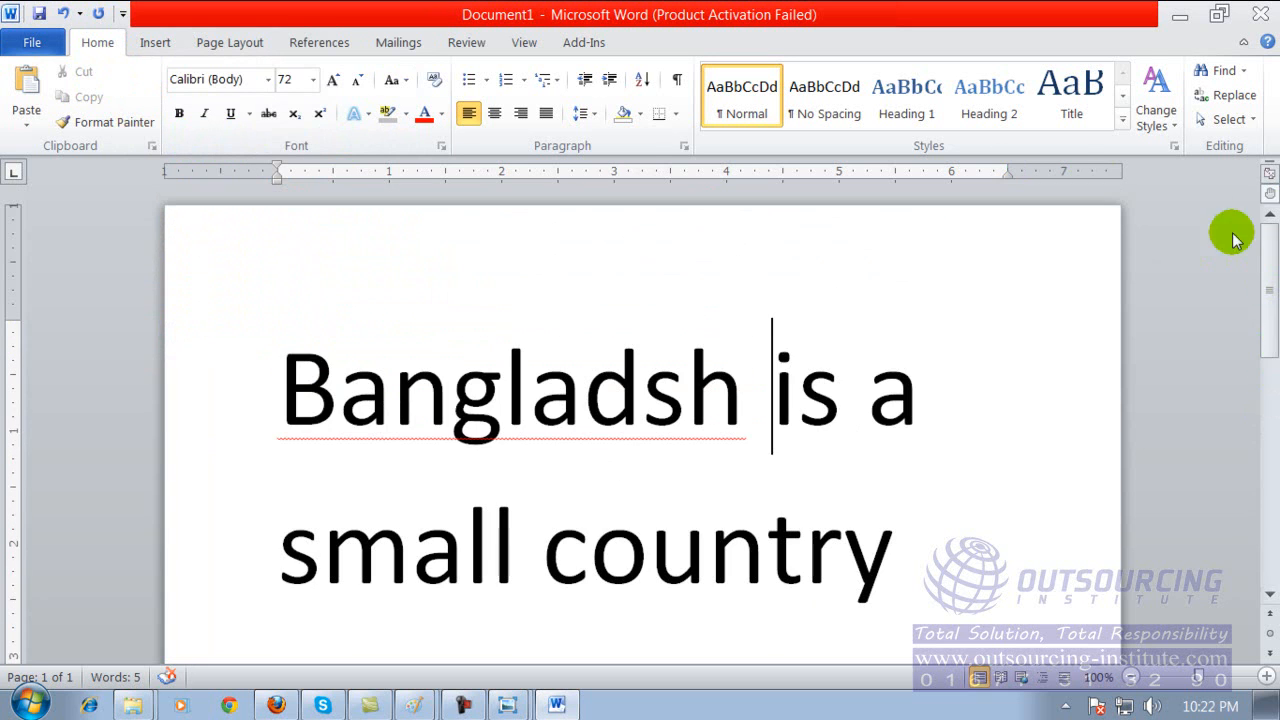
left_click(782, 425)
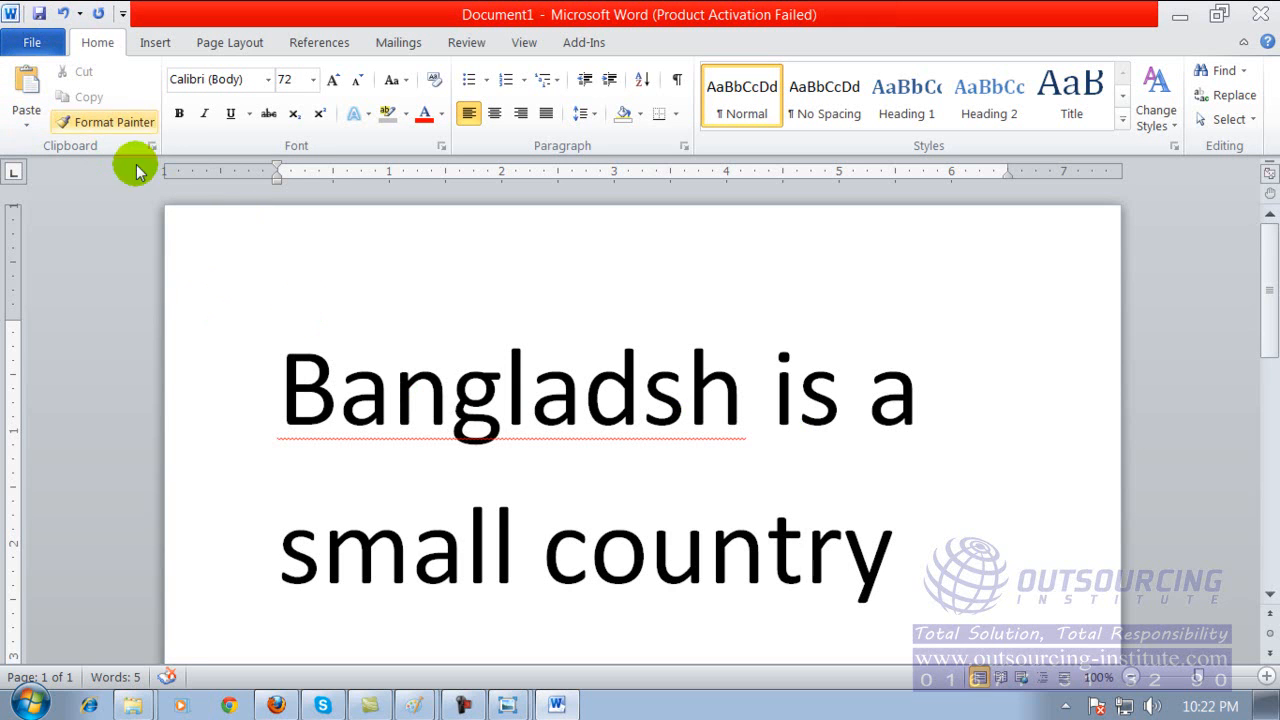
Start saving the document and replace the suggested file name with "amar file".
left_click(40, 15)
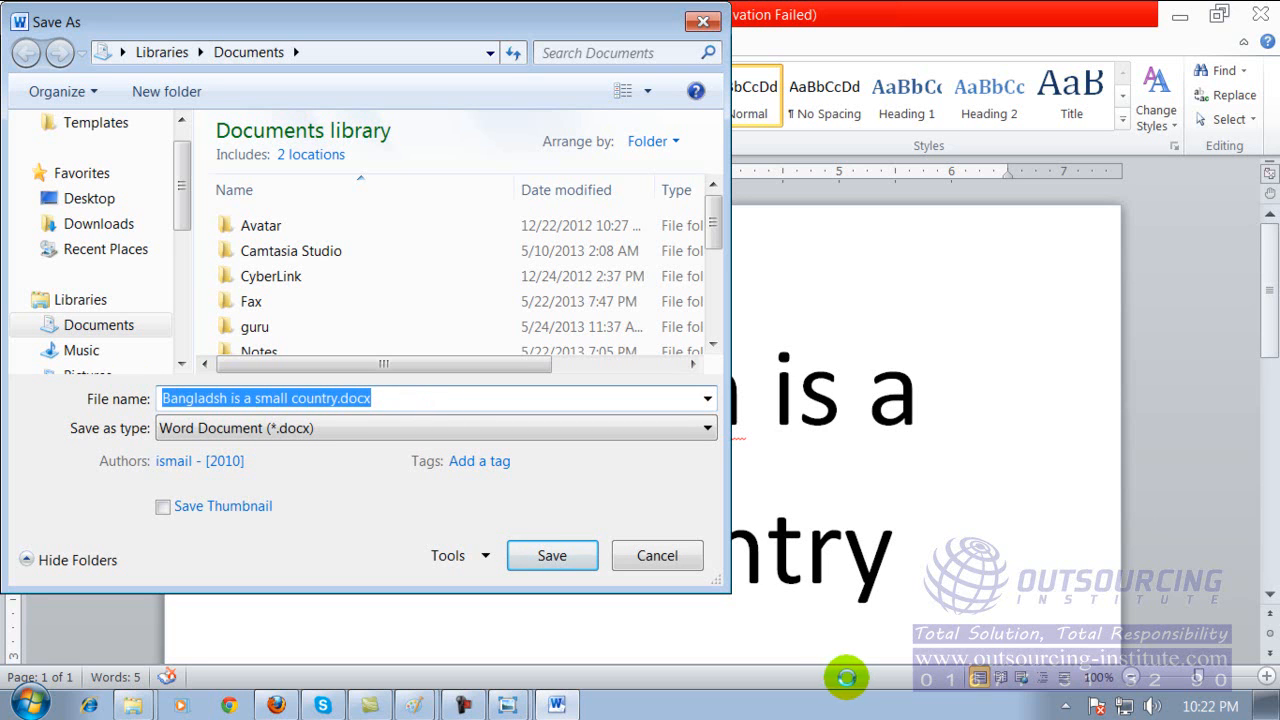
key("BackSpace")
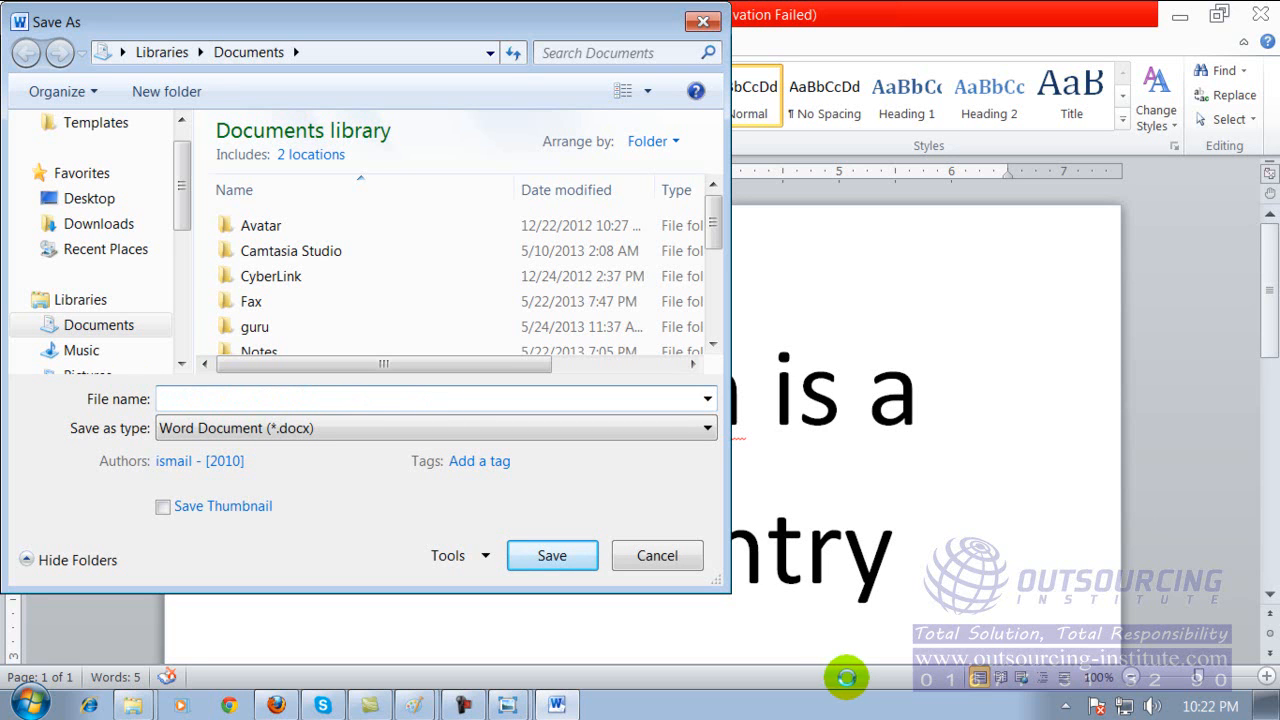
type("amar file")
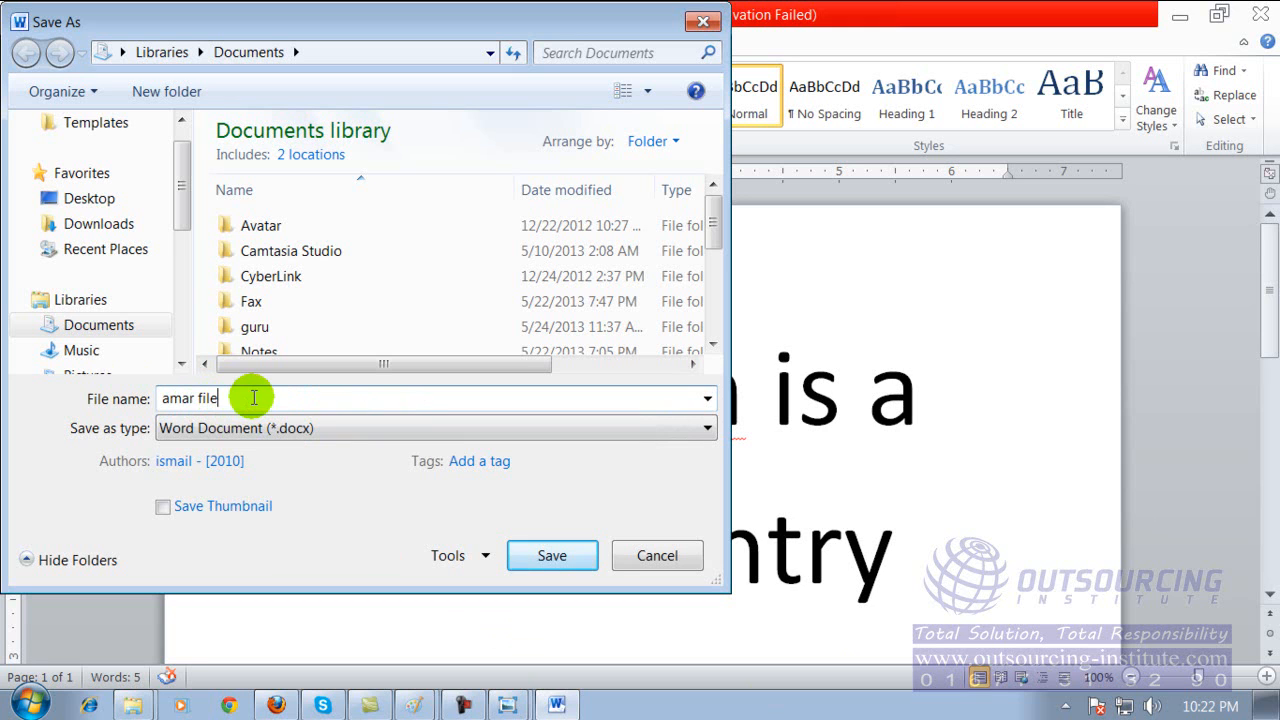
Change the file name to "bangladesh" in the Save As dialog.
left_click_drag(254, 398, 116, 380)
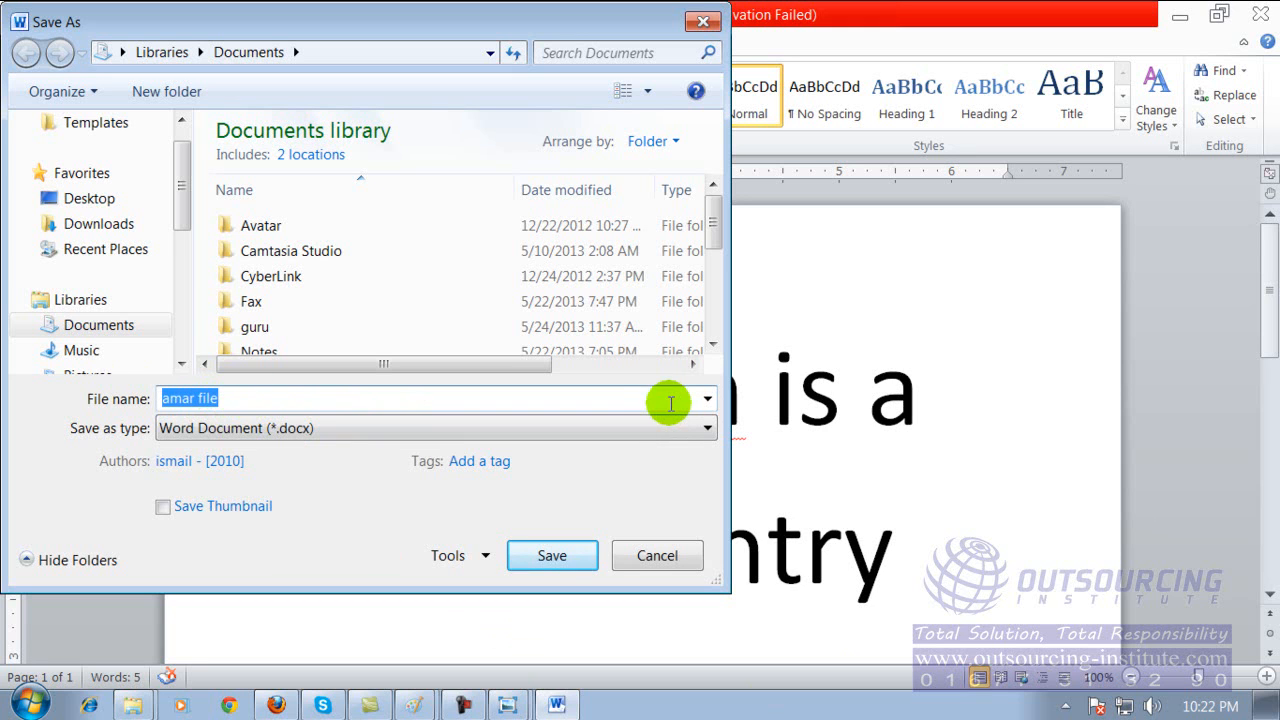
key("BackSpace")
type("ba")
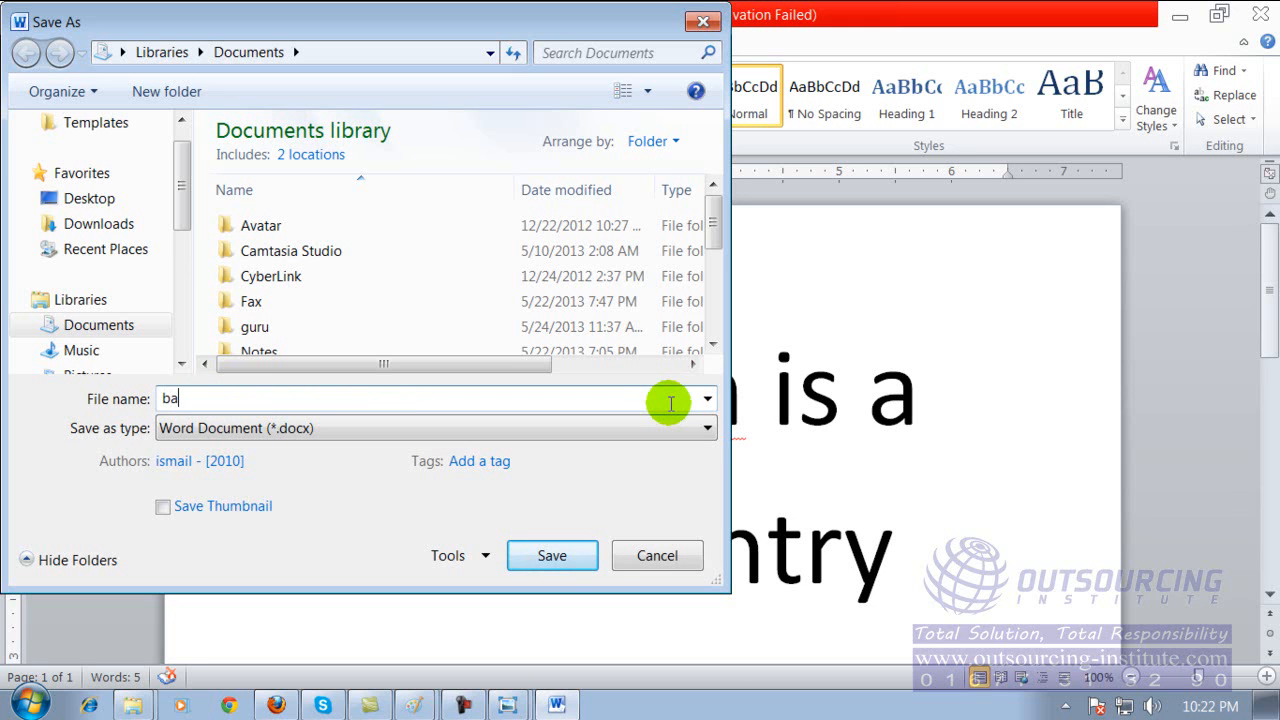
type("ngladesh")
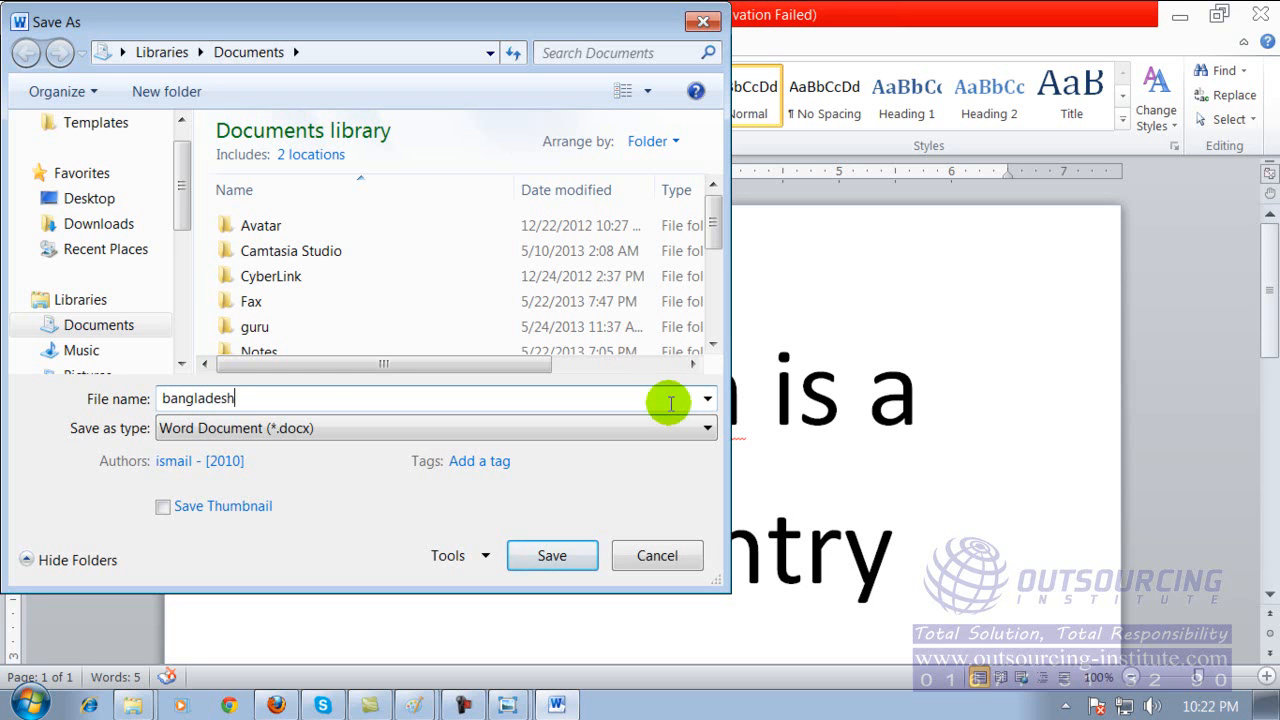
Browse the possible save locations, including Desktop and Local Disk (D:), and choose Local Disk (G:) for the document.
left_click(82, 197)
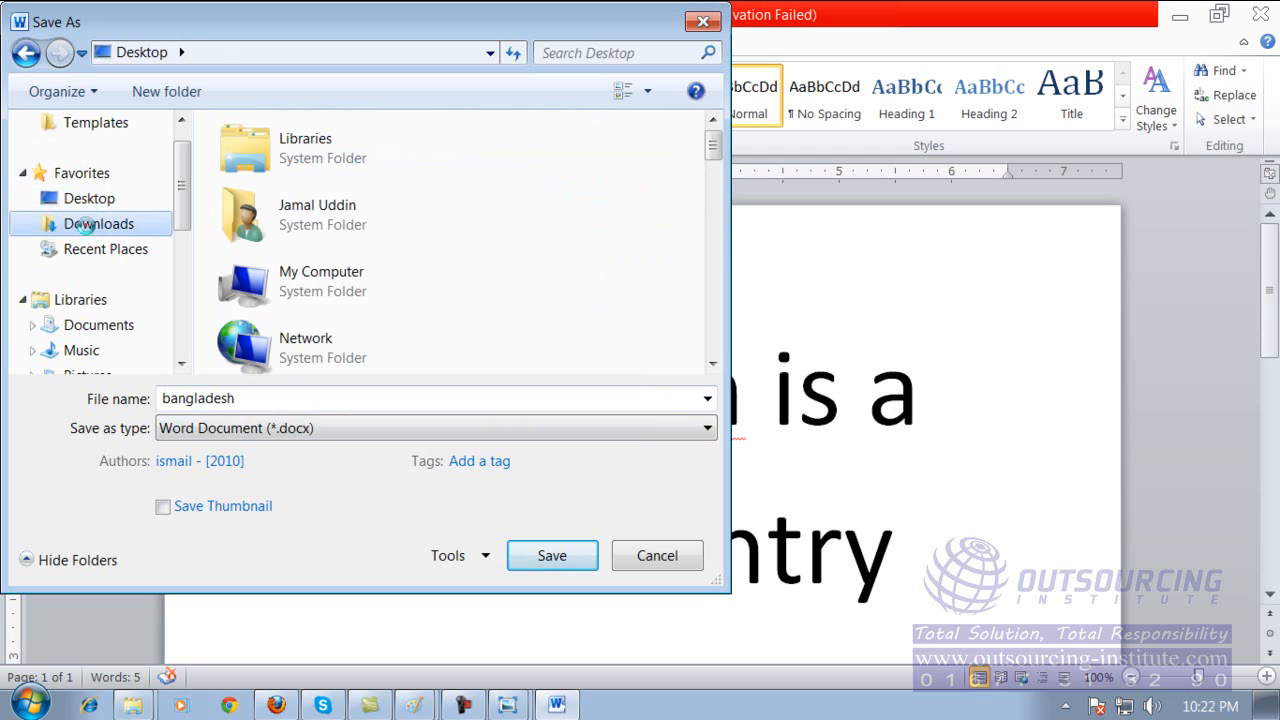
left_click(88, 224)
left_click_drag(178, 228, 177, 305)
left_click(160, 350)
left_click(177, 307)
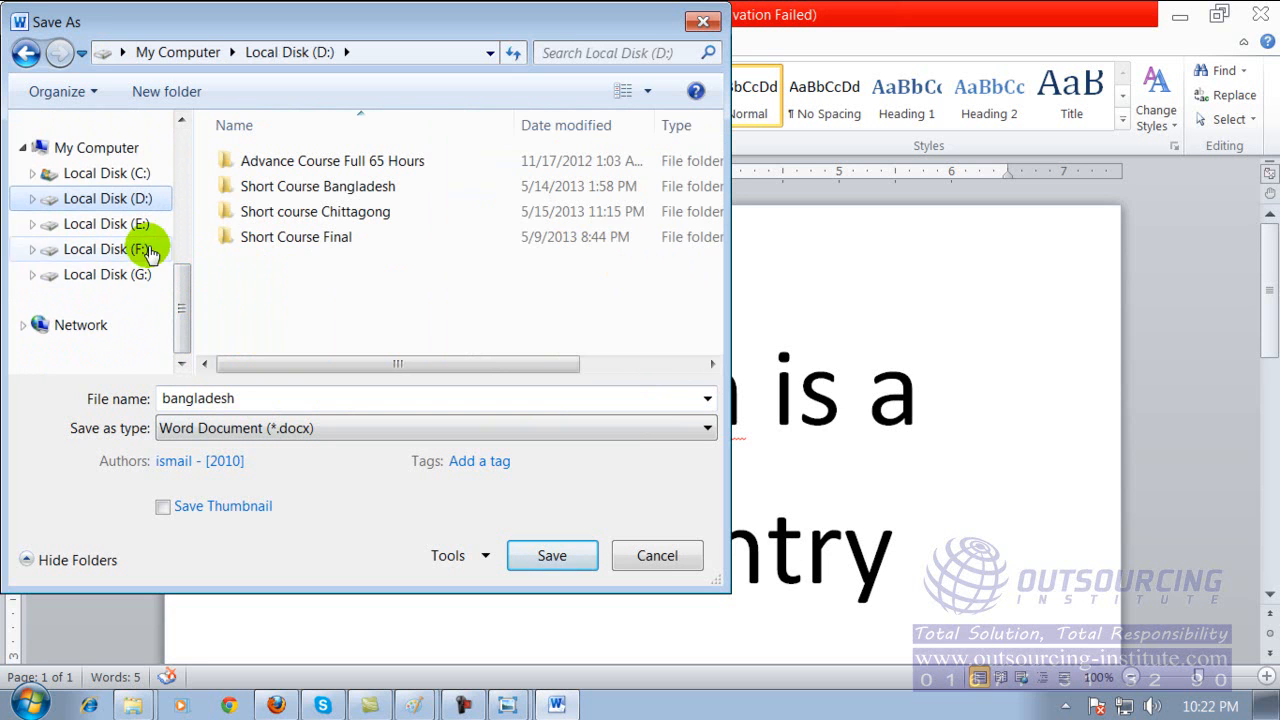
left_click(150, 278)
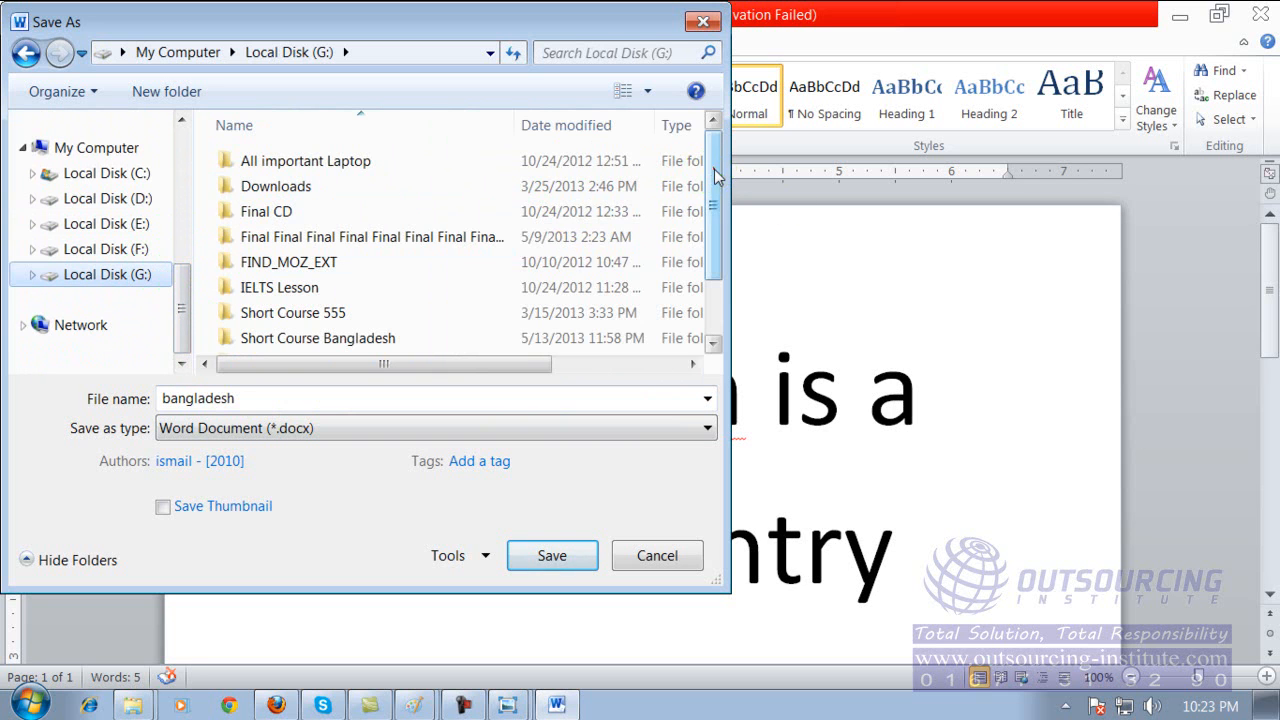
scroll(714, 180, "down", 2)
scroll(714, 229, "up", 2)
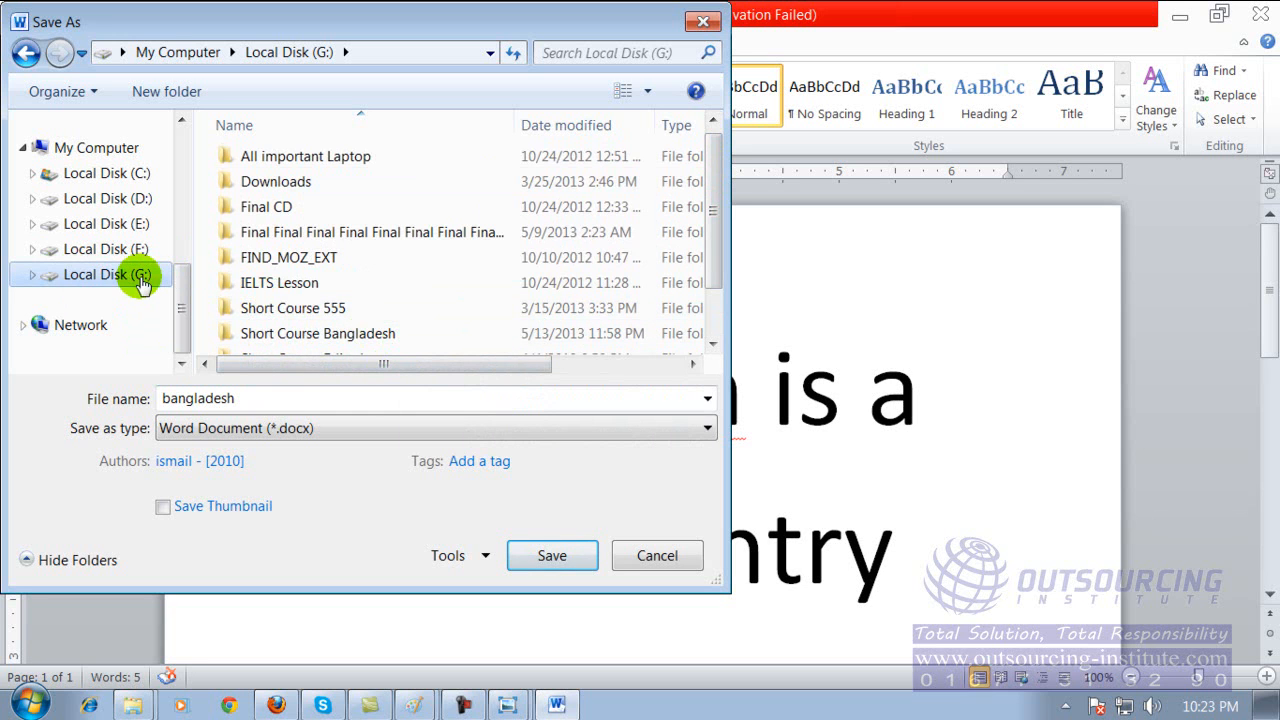
Save the document as "bangladesh" in Word Document format on Local Disk (G:) and close Word.
double_click(252, 400)
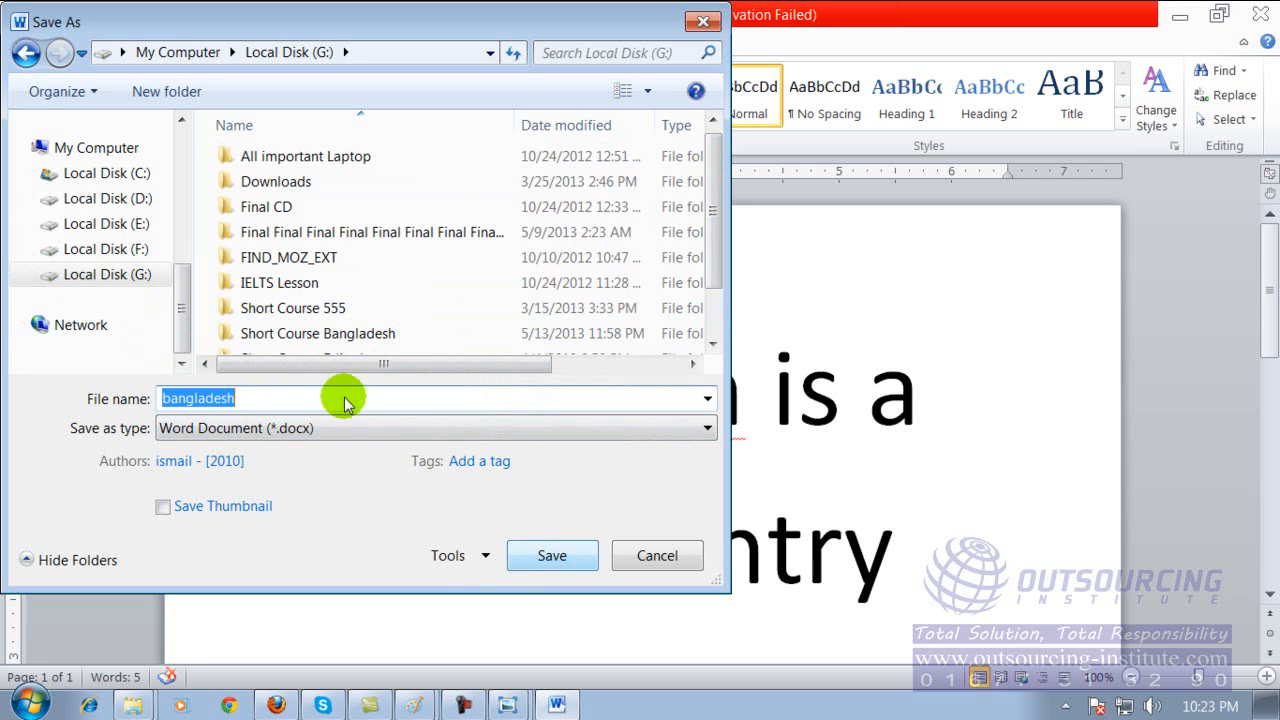
left_click(242, 400)
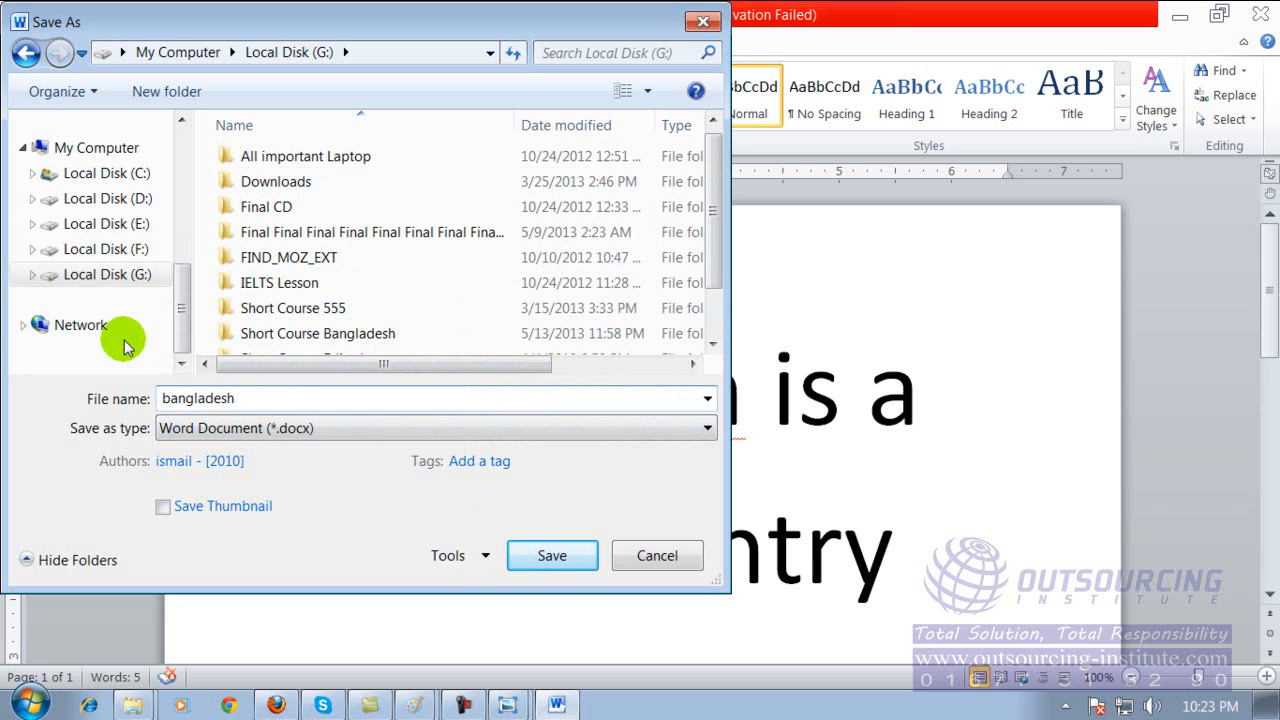
left_click(112, 280)
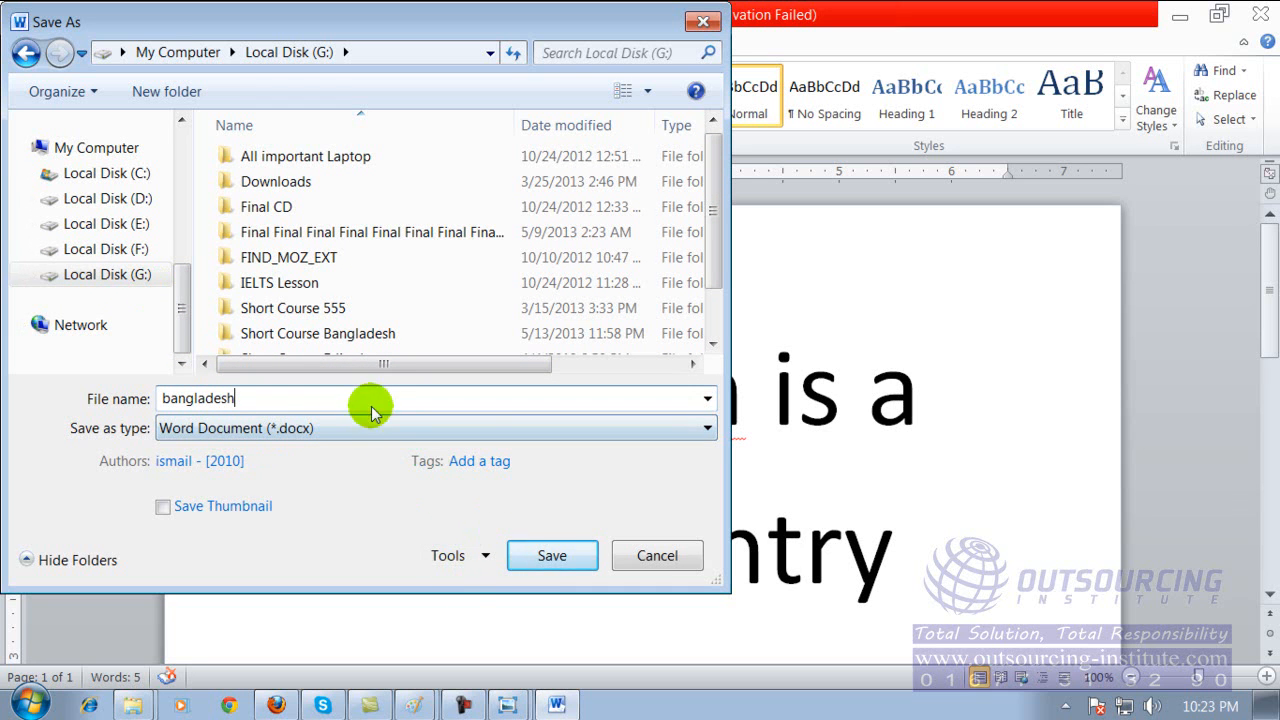
left_click(532, 558)
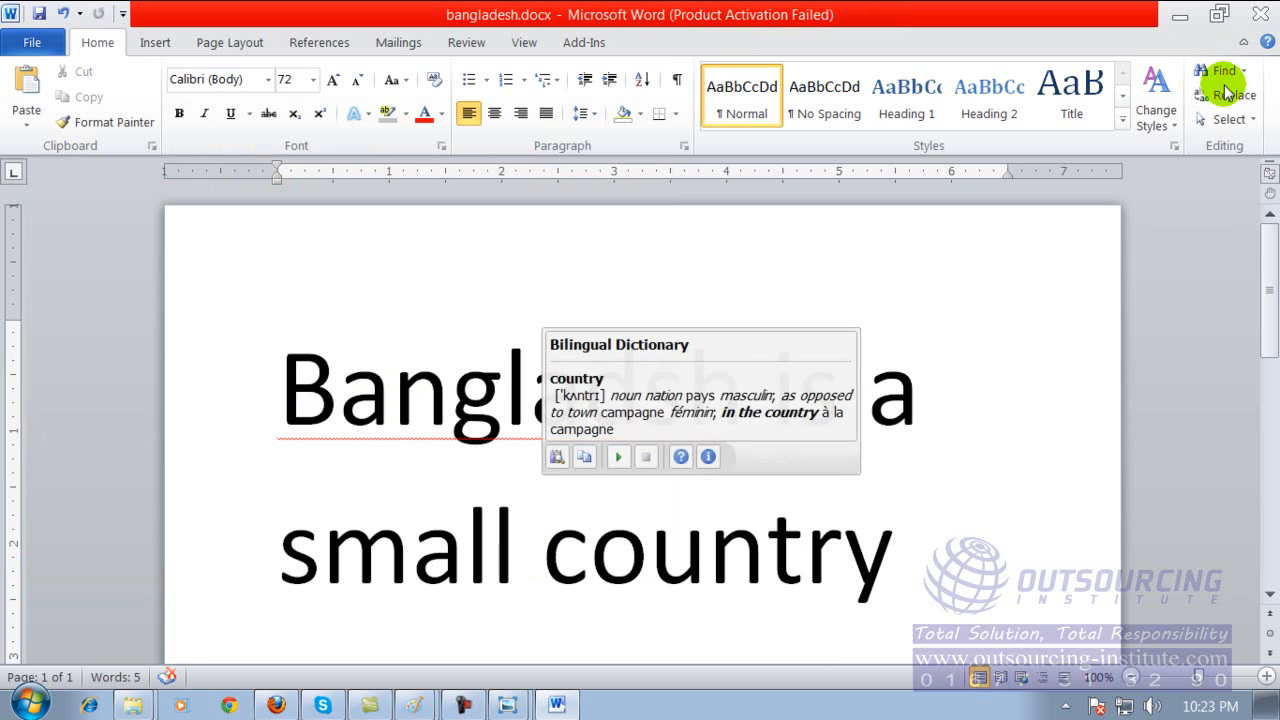
left_click(1259, 14)
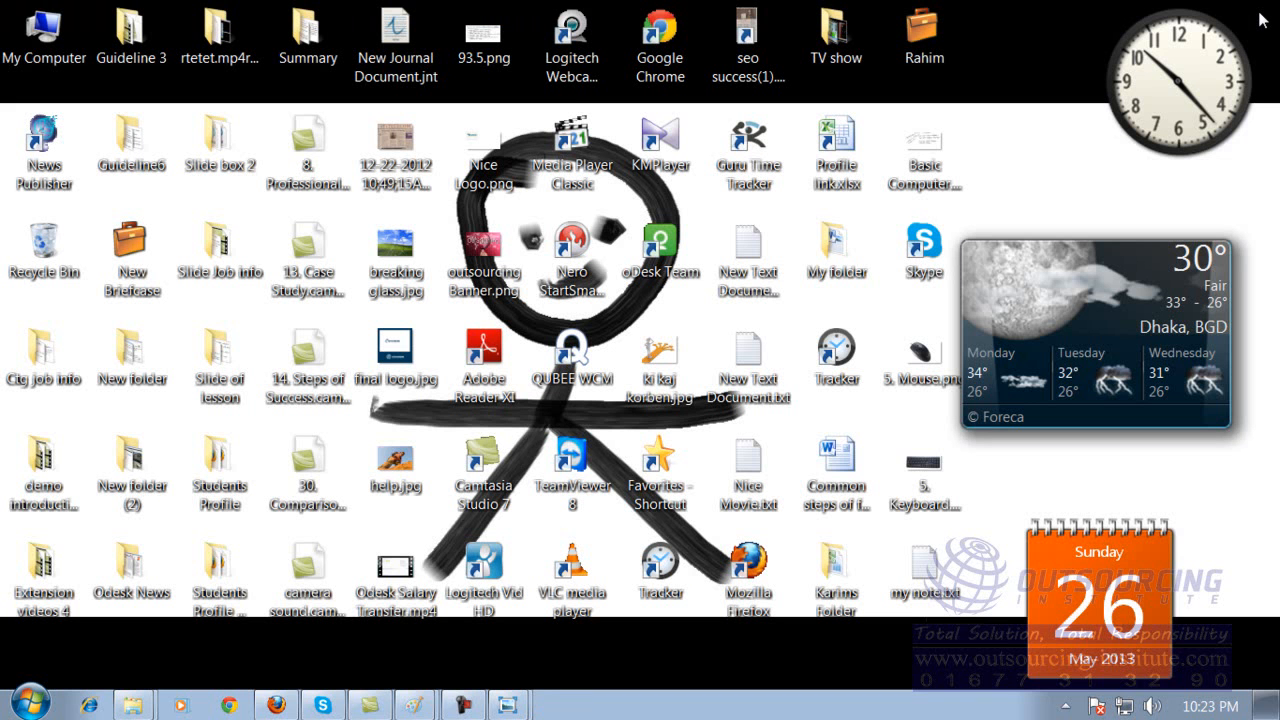
Open Local Disk (G:) from My Computer and look through its files for the saved document.
double_click(50, 38)
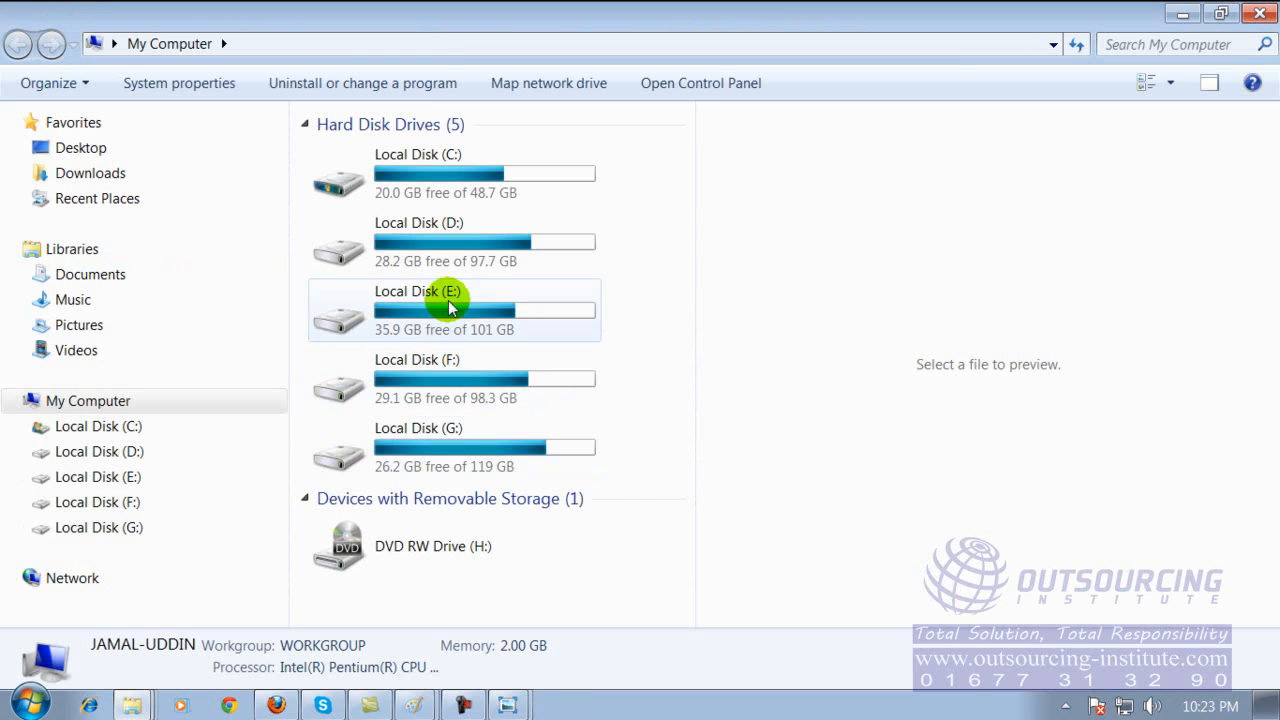
double_click(459, 440)
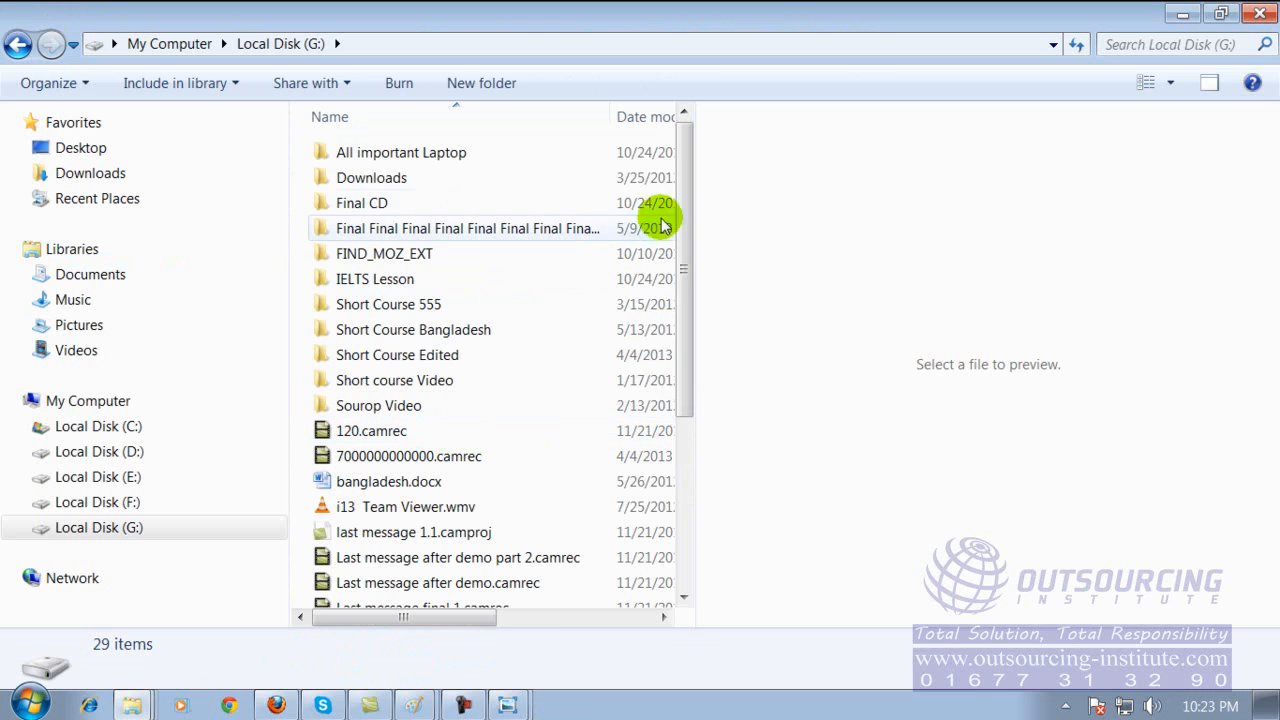
left_click_drag(676, 196, 677, 411)
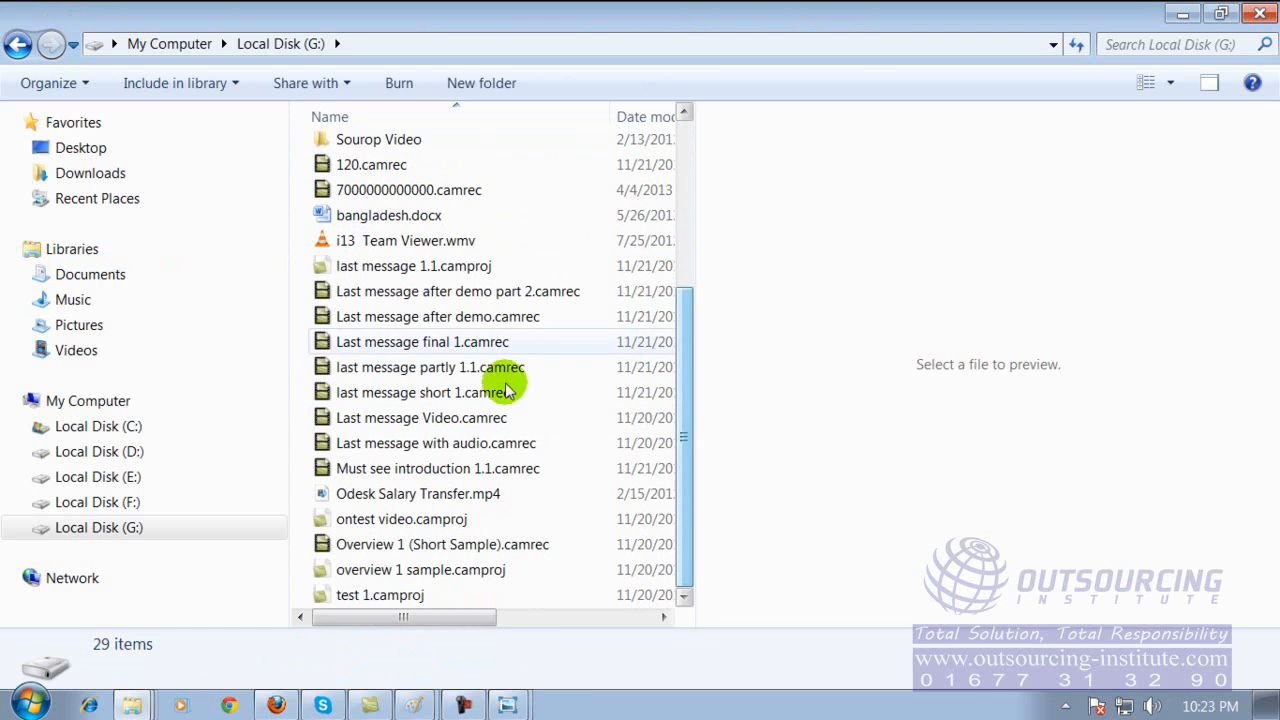
Preview bangladesh.docx on drive G:, open it in Word to check its content, and close it.
left_click(360, 217)
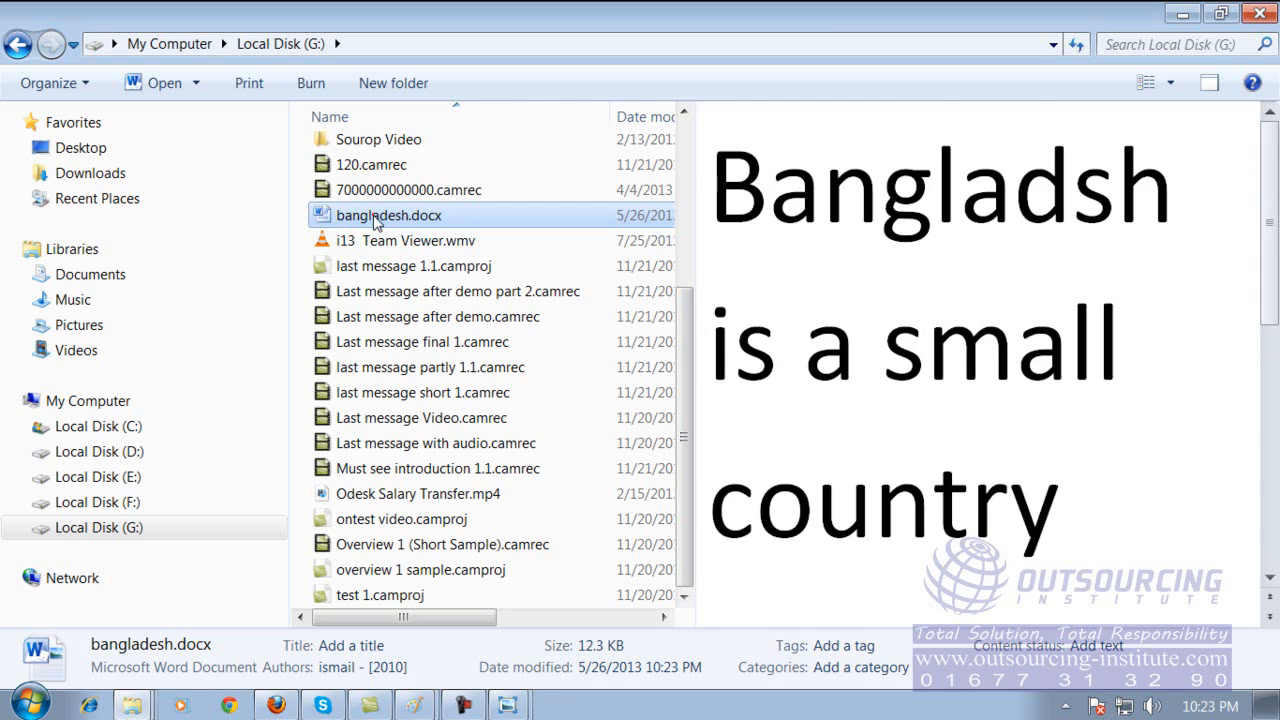
double_click(373, 216)
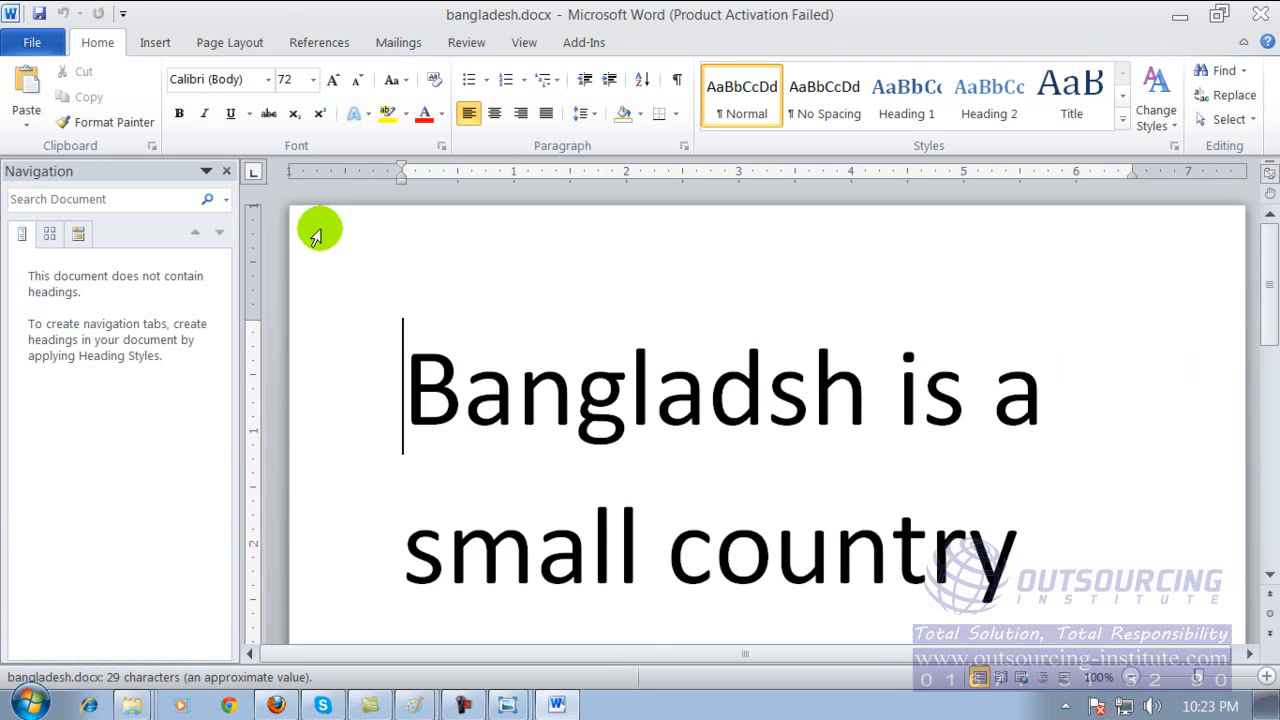
left_click(1258, 15)
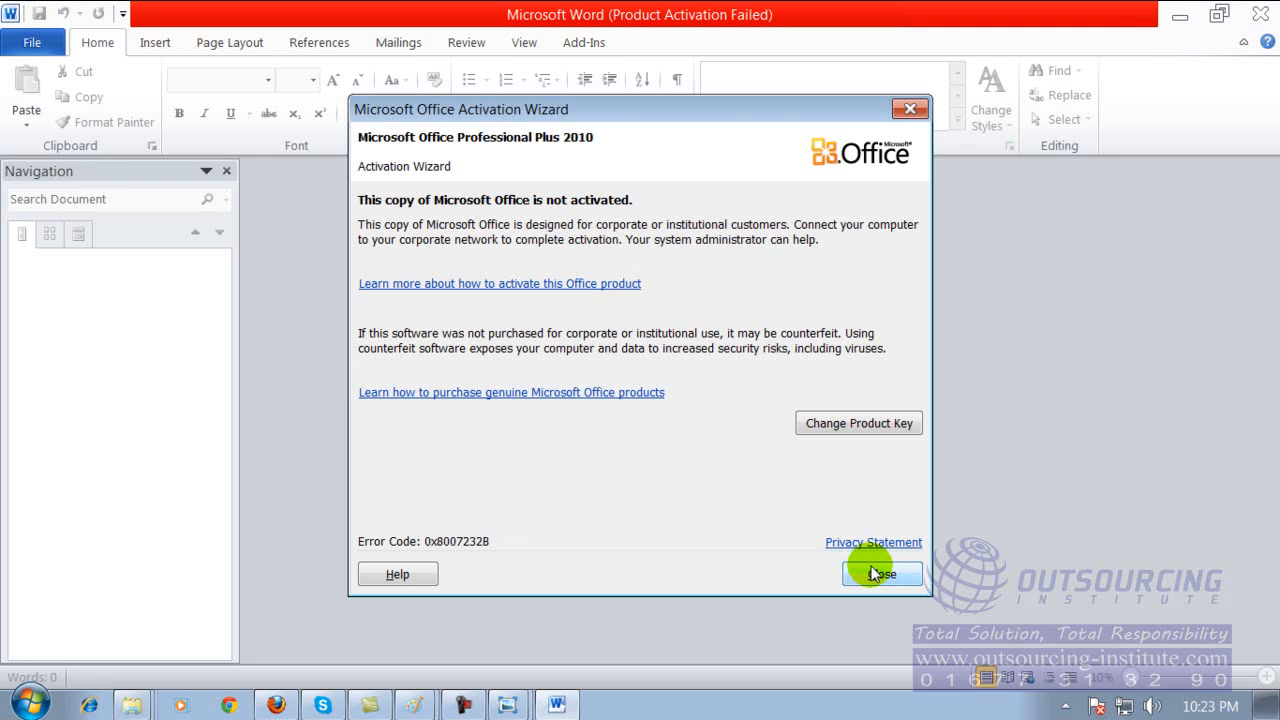
Dismiss the Office activation notice and close both Word and the Local Disk (G:) folder window.
left_click(872, 572)
left_click(872, 572)
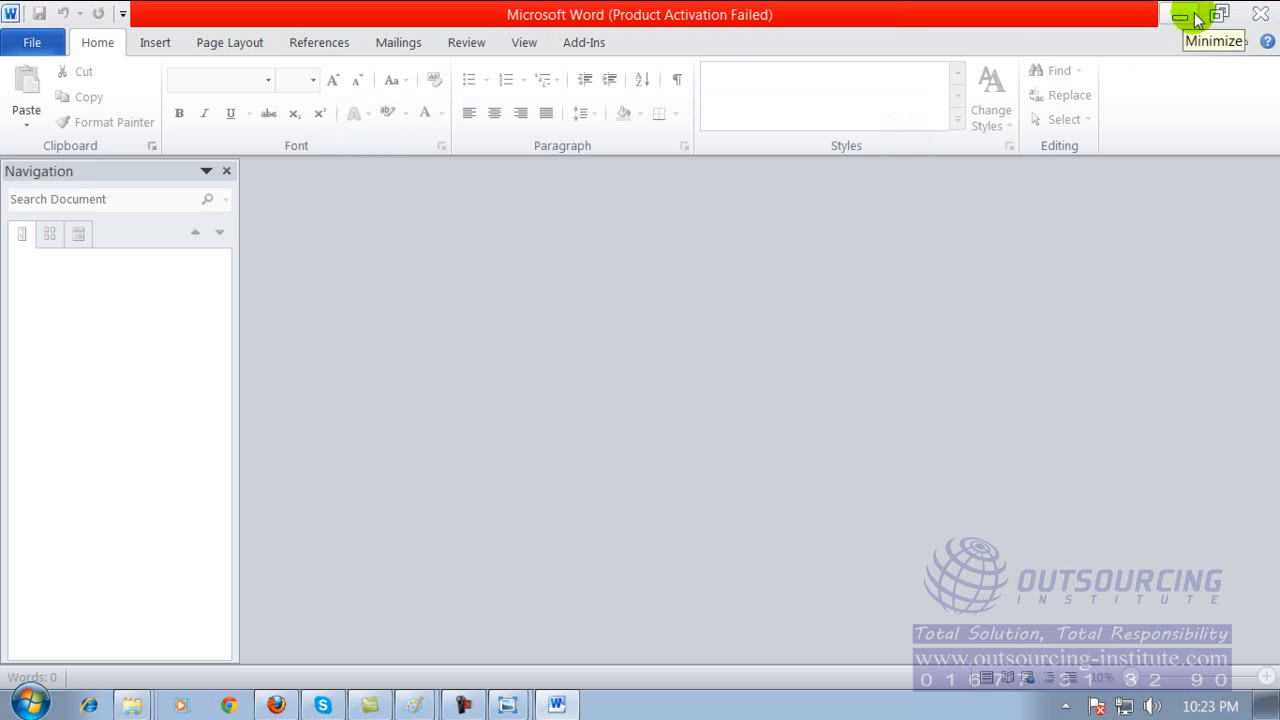
left_click(1262, 14)
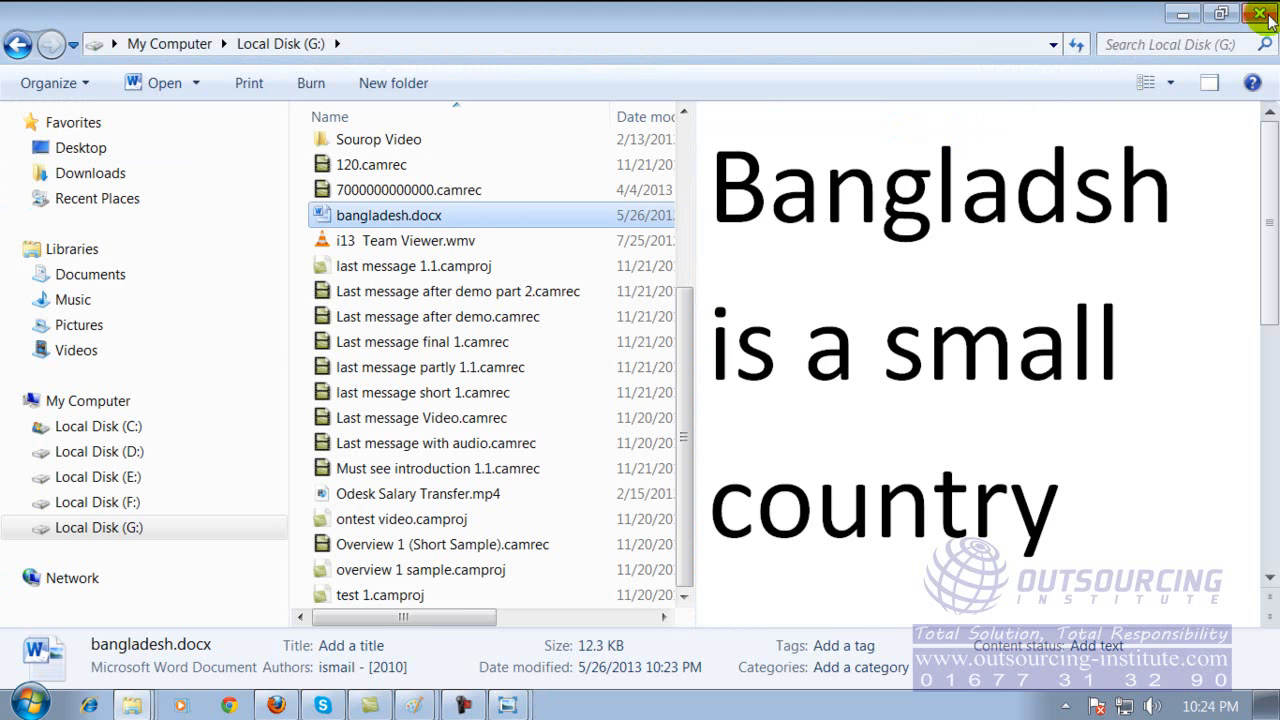
left_click(1266, 12)
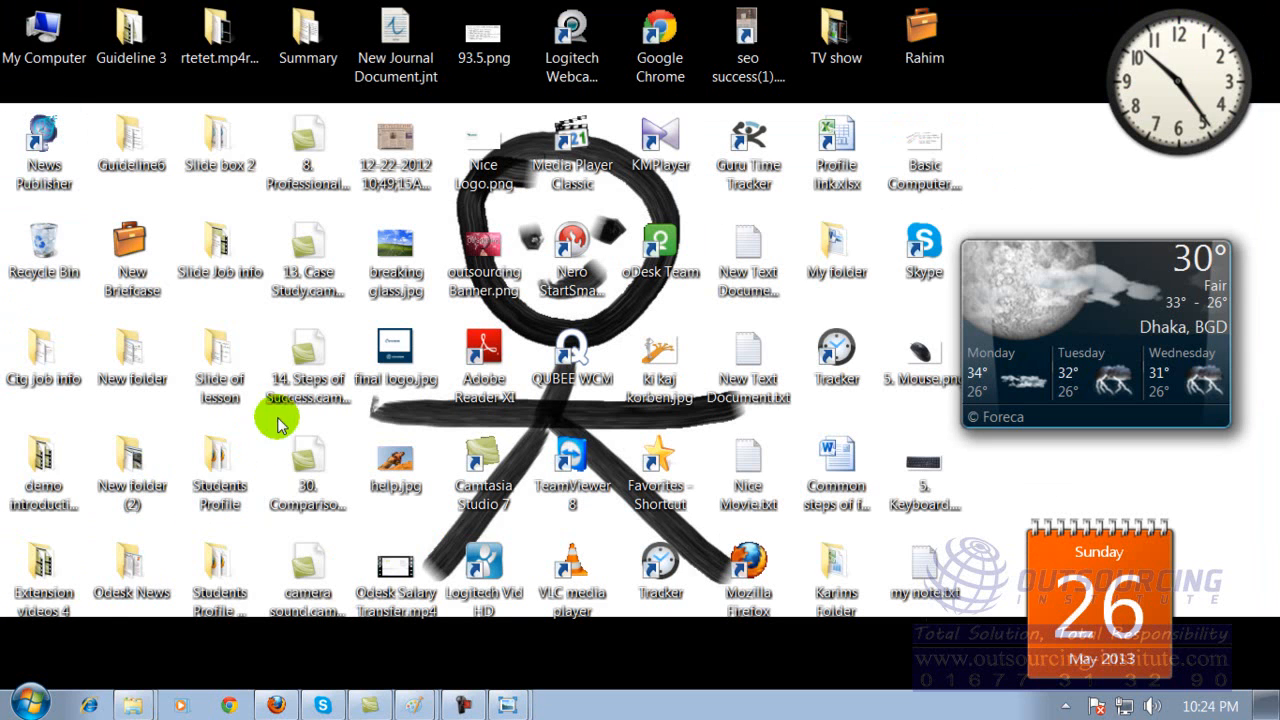
Start Word 2010 and enter the sample text "Asdfsdf dfggsdfg sdfgsdg" in the blank document, dismissing the activation notice.
left_click(30, 705)
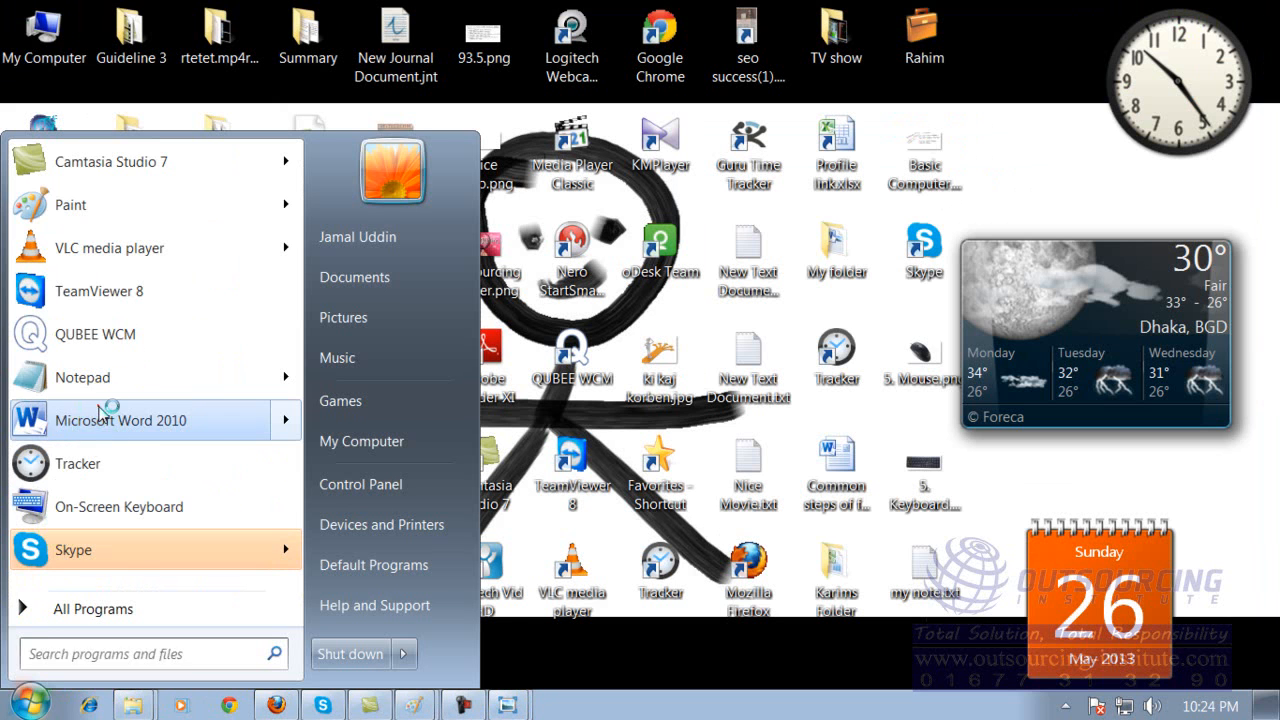
left_click(100, 420)
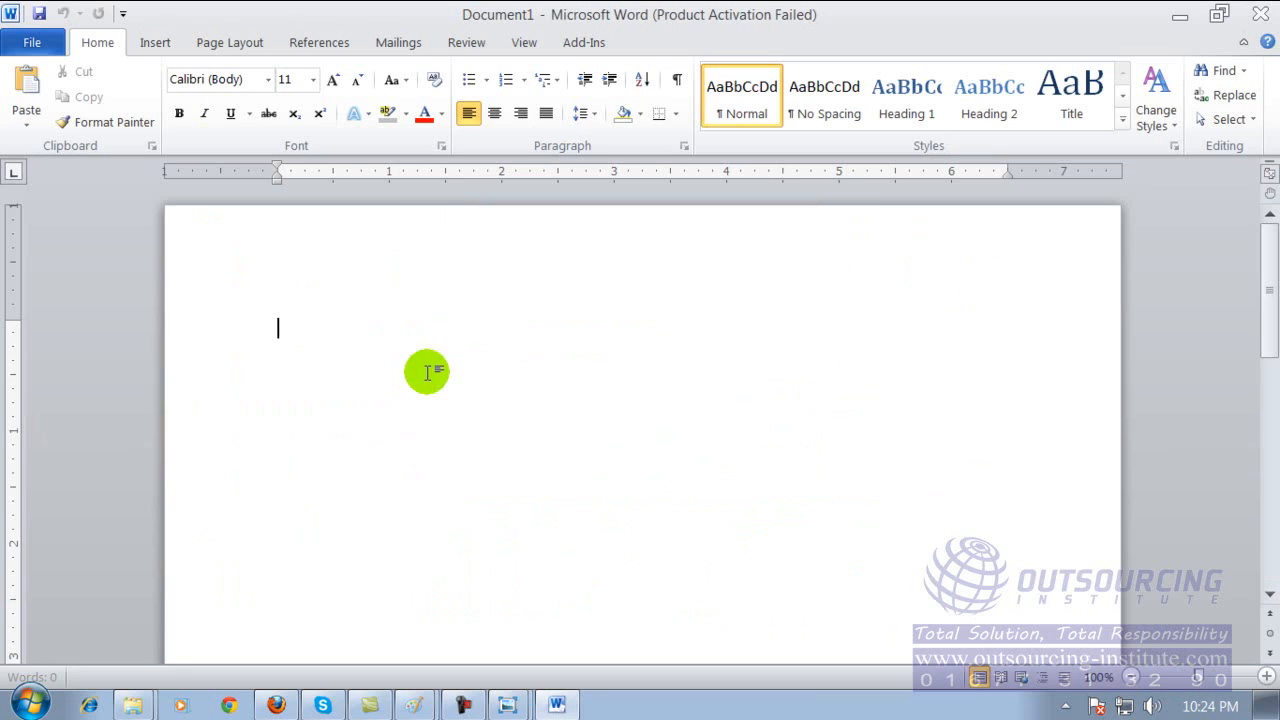
type("asdfsdf")
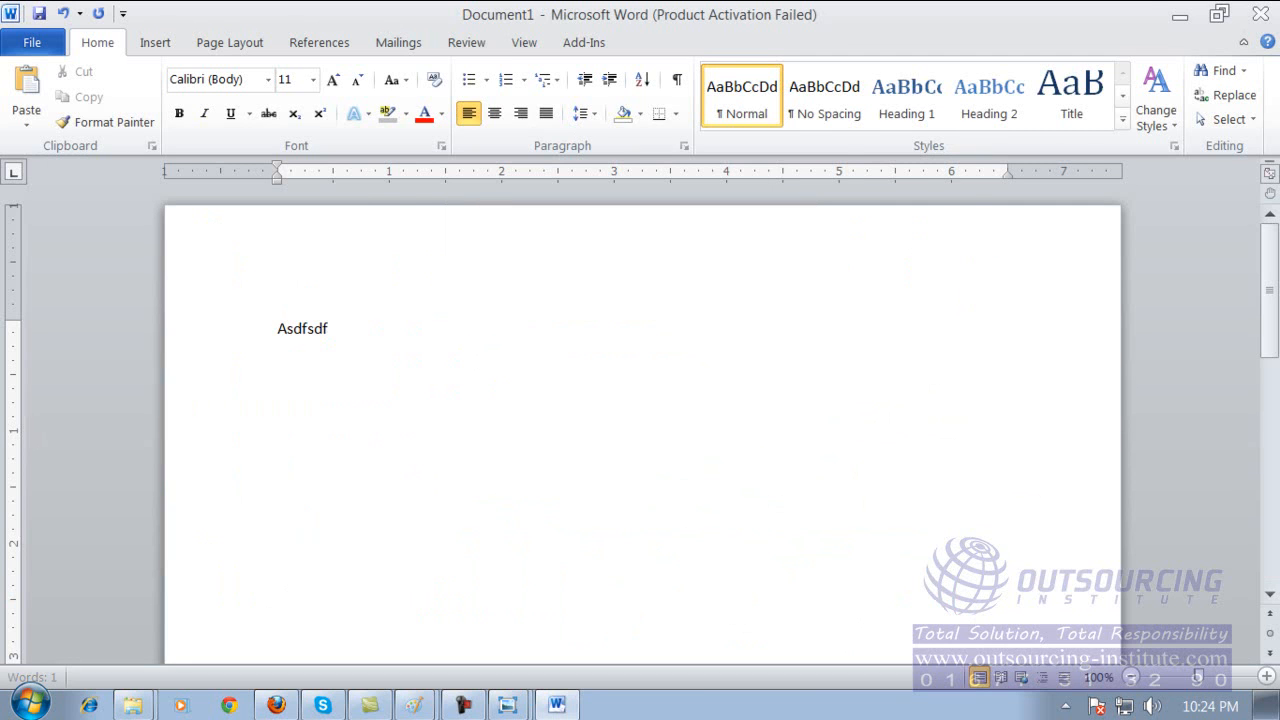
left_click(870, 571)
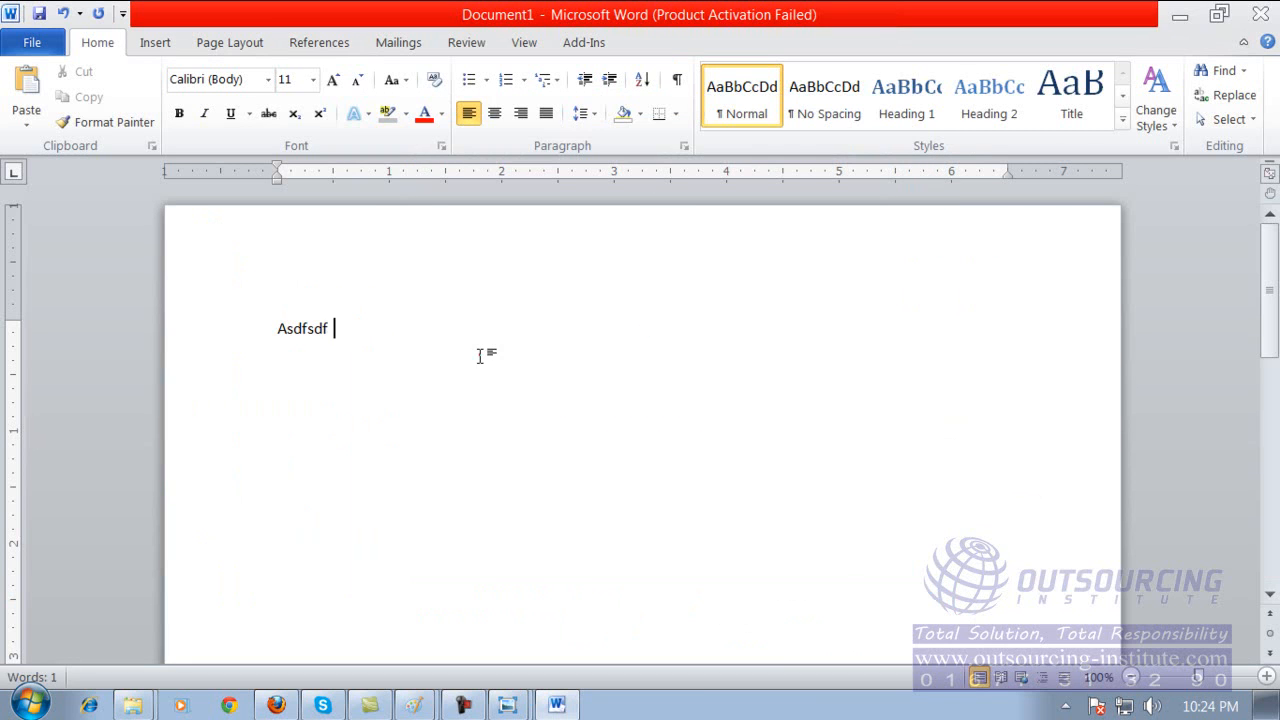
type("dfggsdfg sdfgsdg")
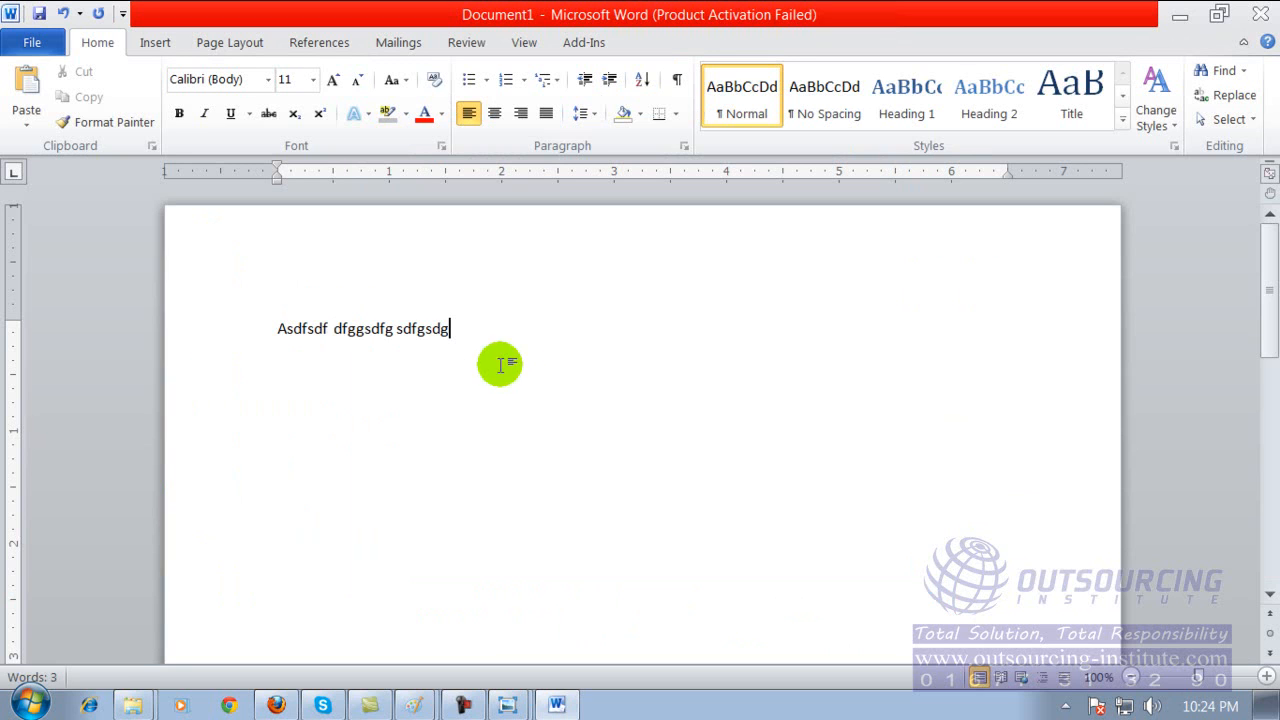
Save the document on Local Disk (E:) as "asldkfjas;ldkfj a;sldfk" in Word Document format and close Word.
left_click(41, 22)
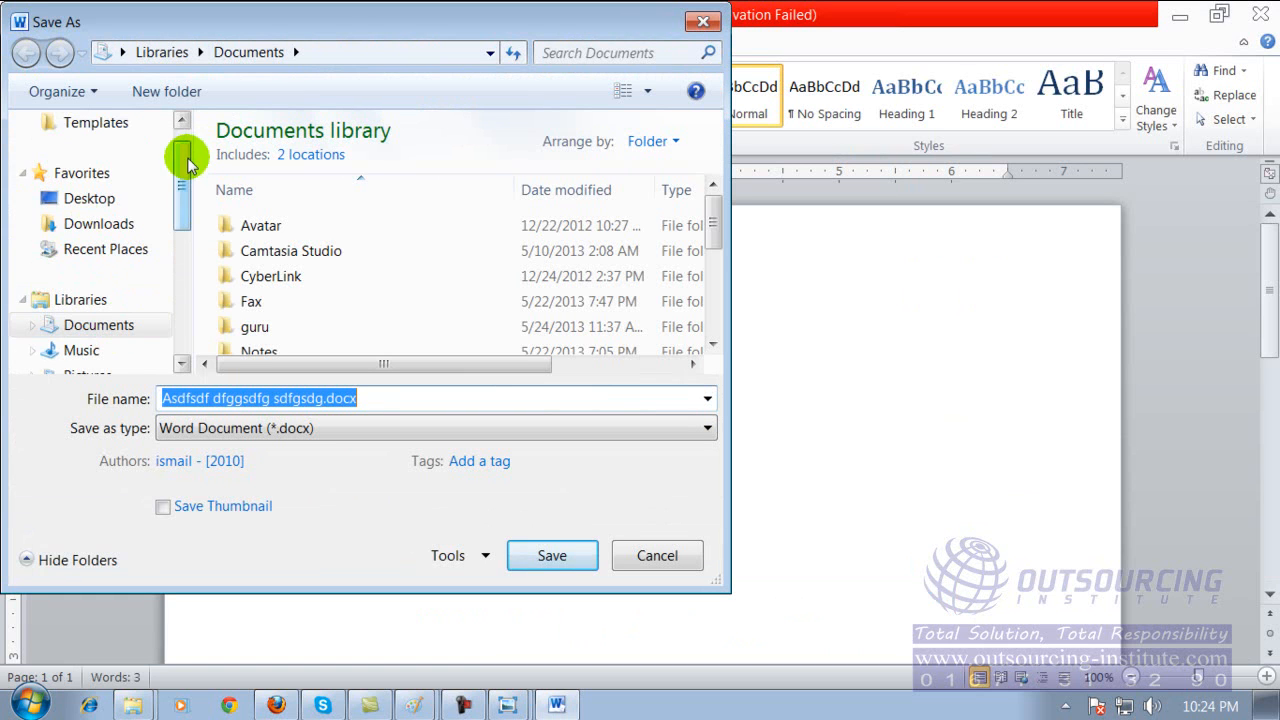
left_click_drag(186, 165, 185, 251)
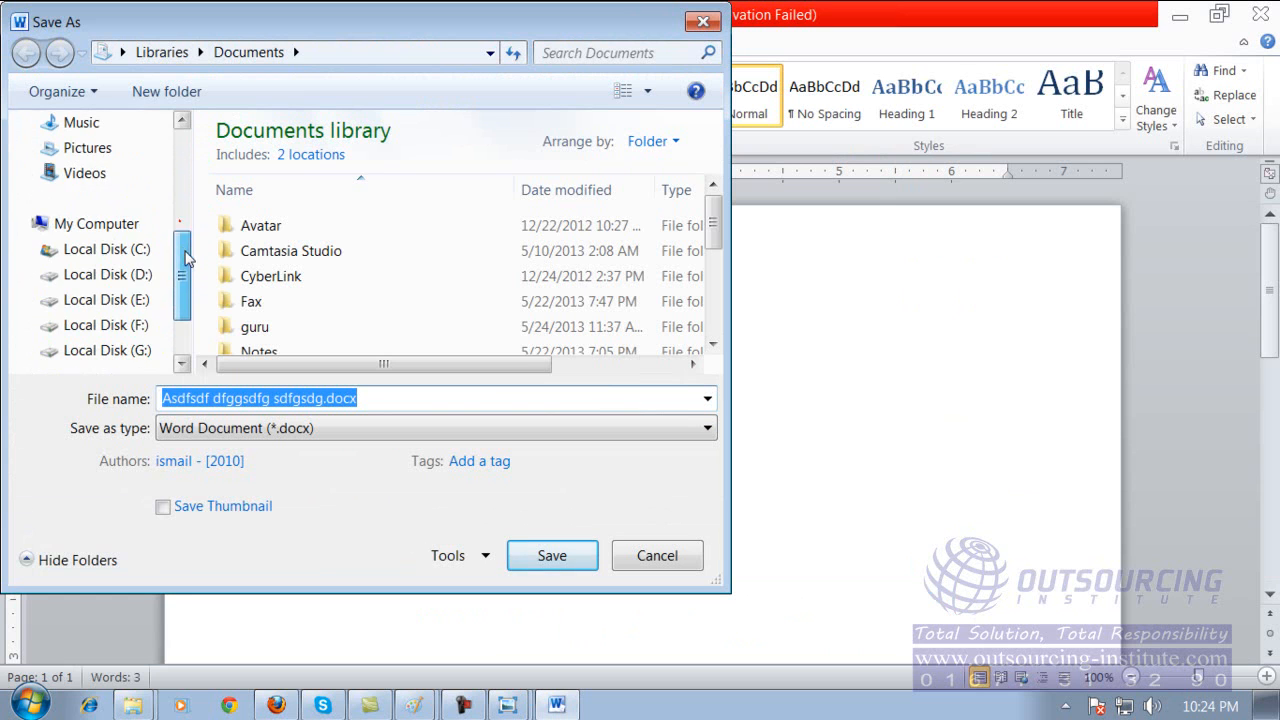
left_click(137, 300)
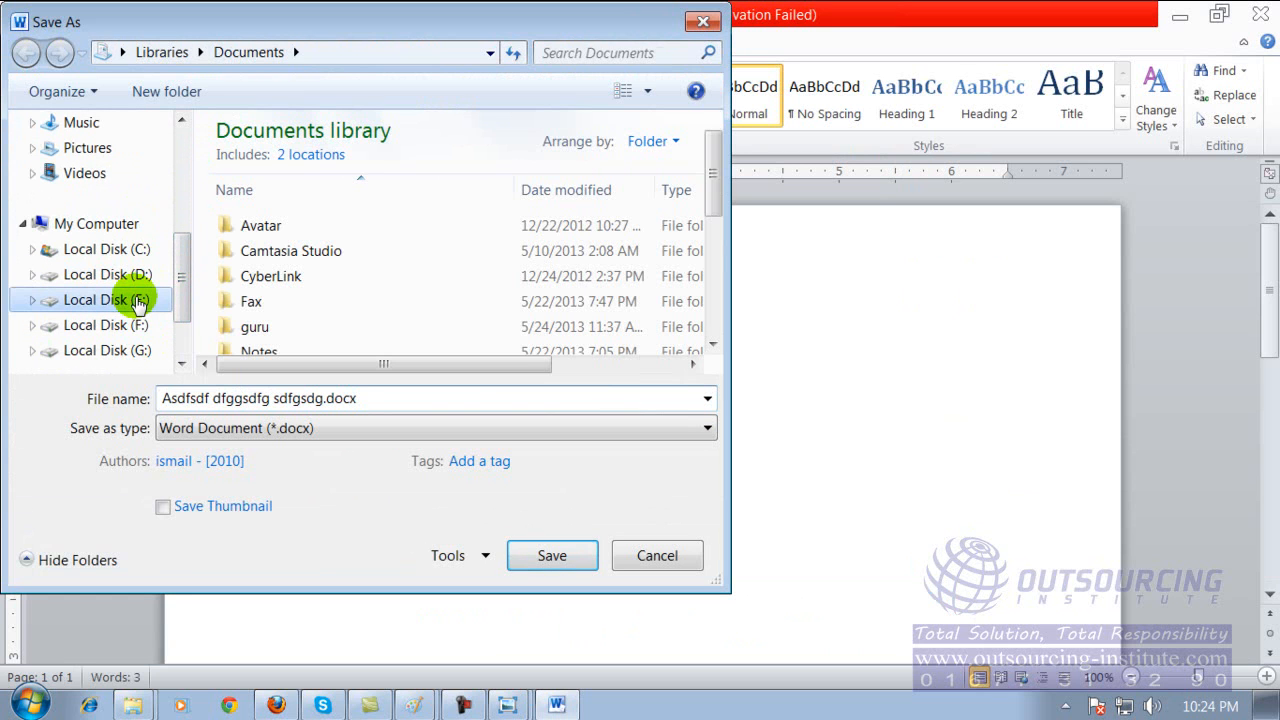
left_click(330, 398)
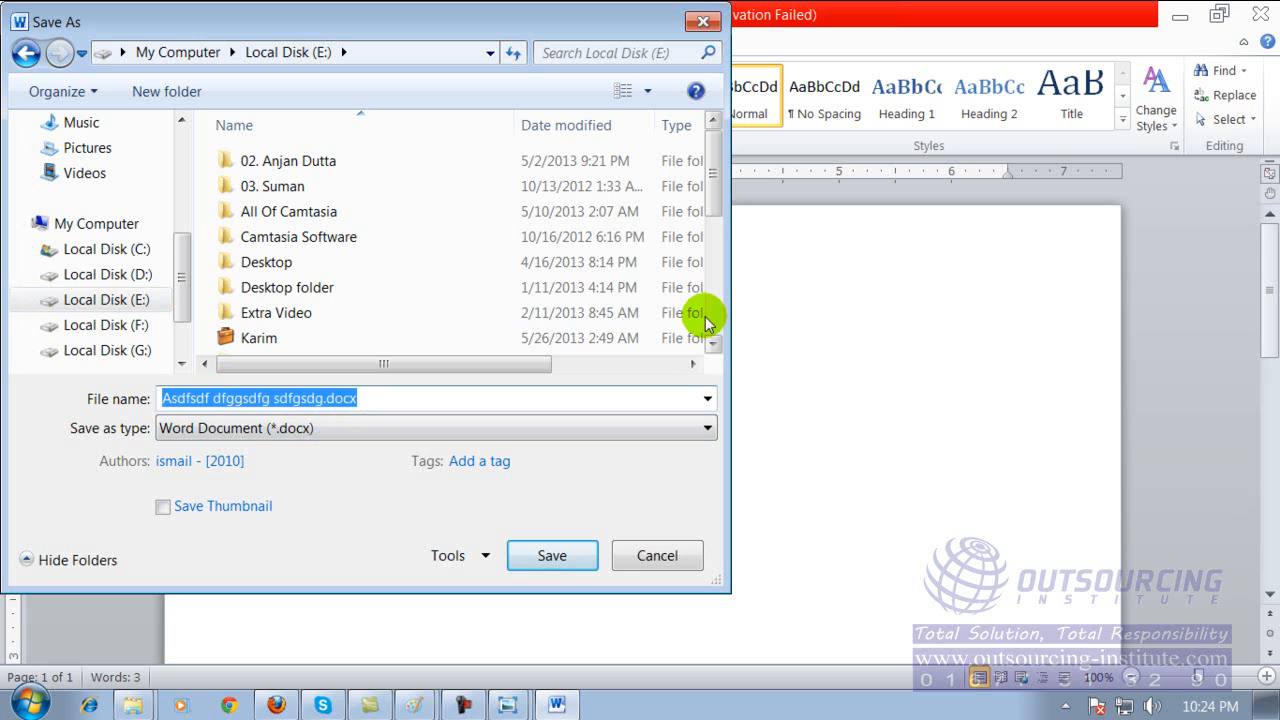
type("asldkfjas;ldkfj a;sldfk")
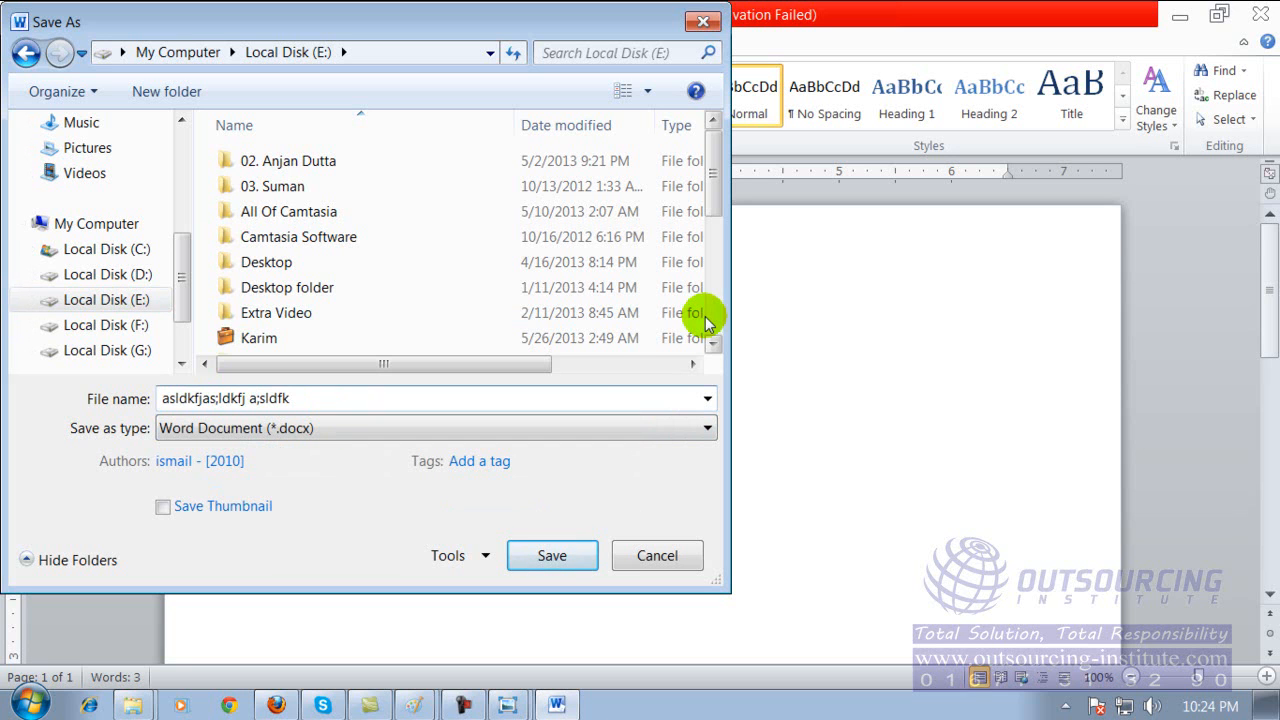
left_click(550, 558)
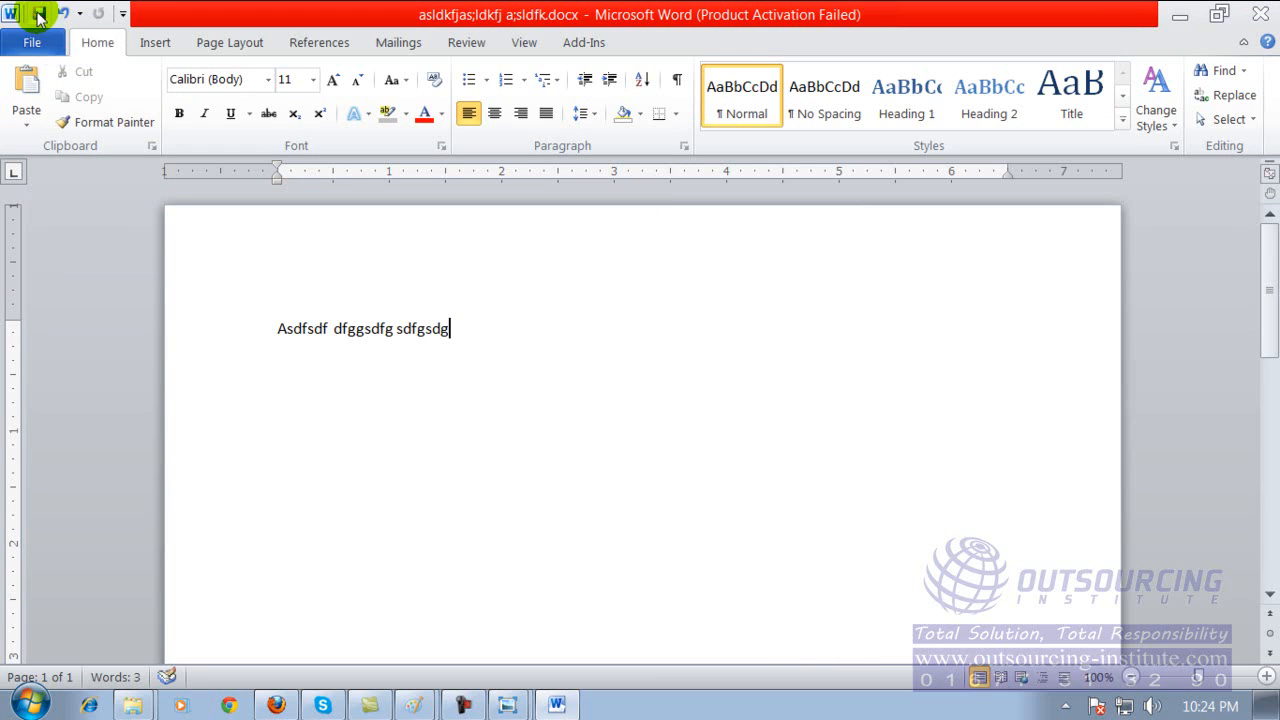
left_click(1258, 15)
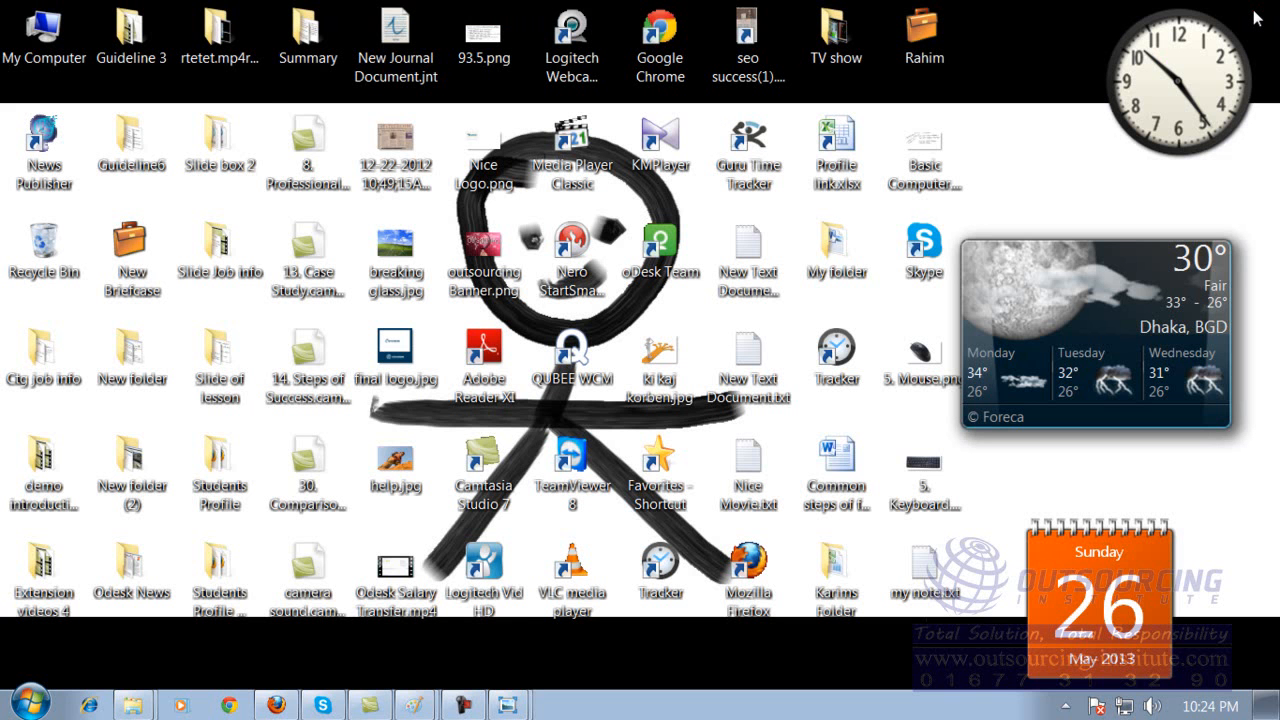
Browse to Local Disk (E:) from My Computer and select the saved document asldkfjas;ldkfj a;sldfk.docx.
left_click(252, 138)
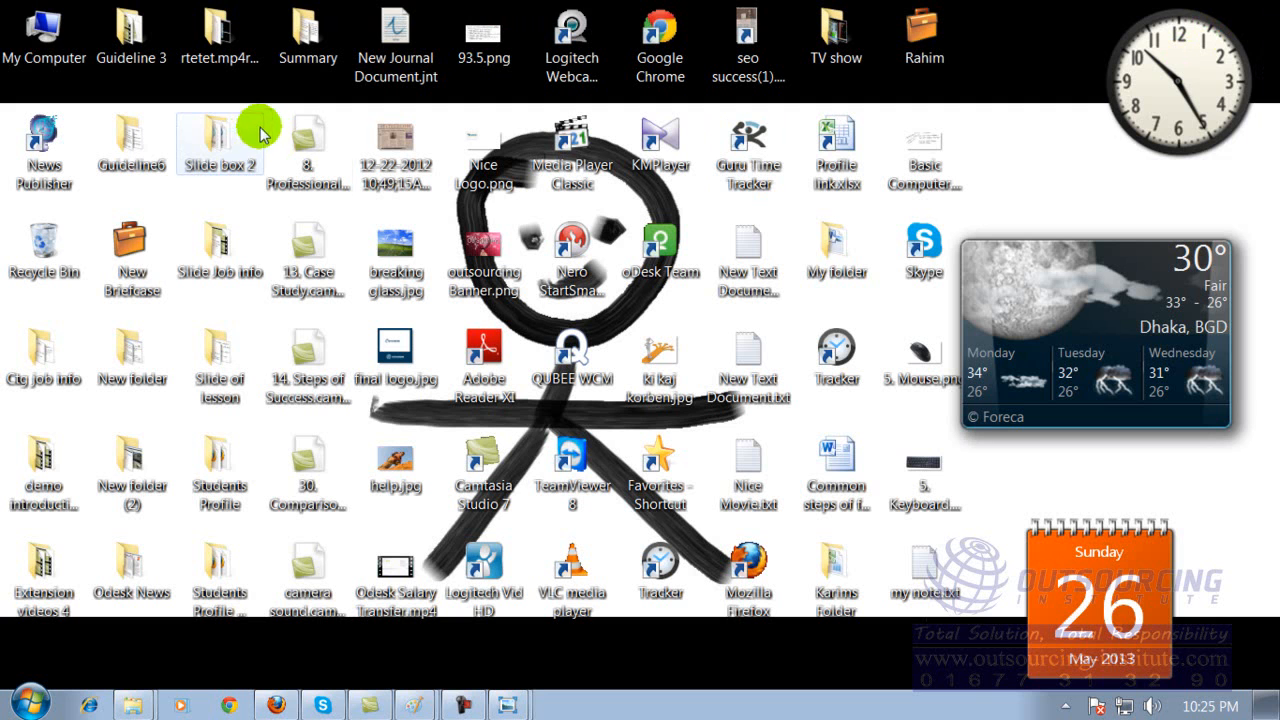
double_click(50, 35)
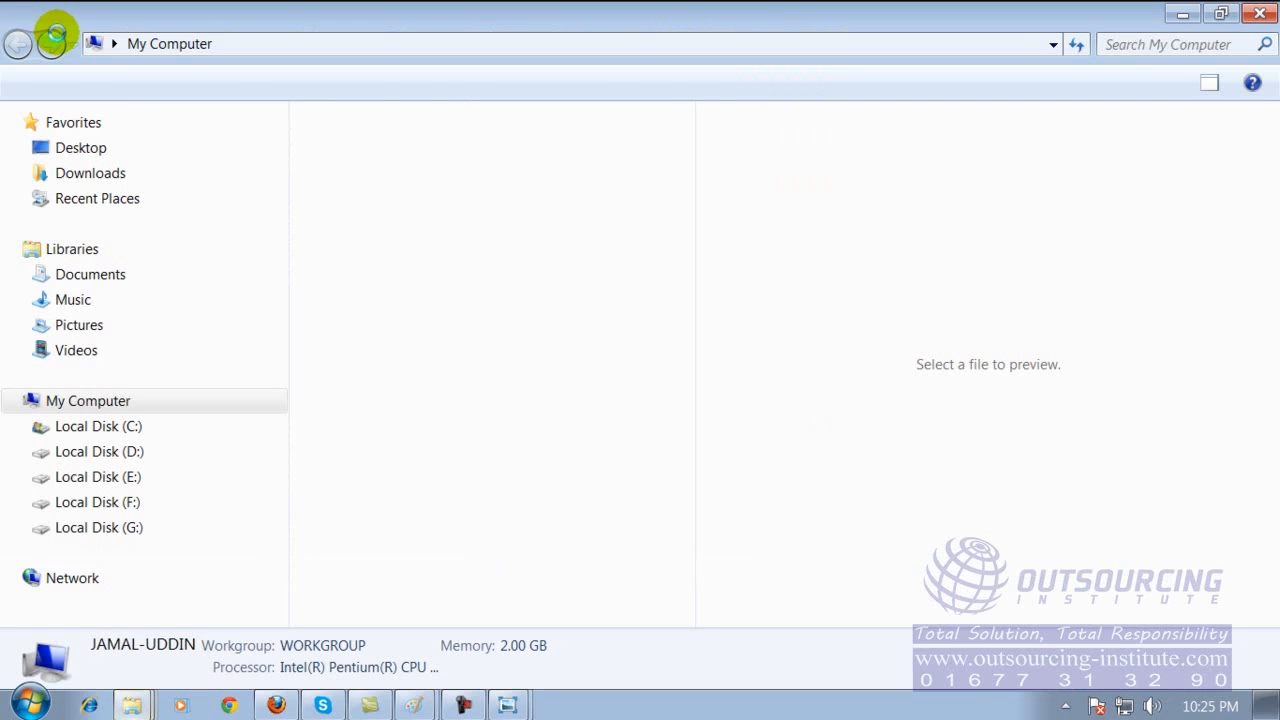
double_click(473, 299)
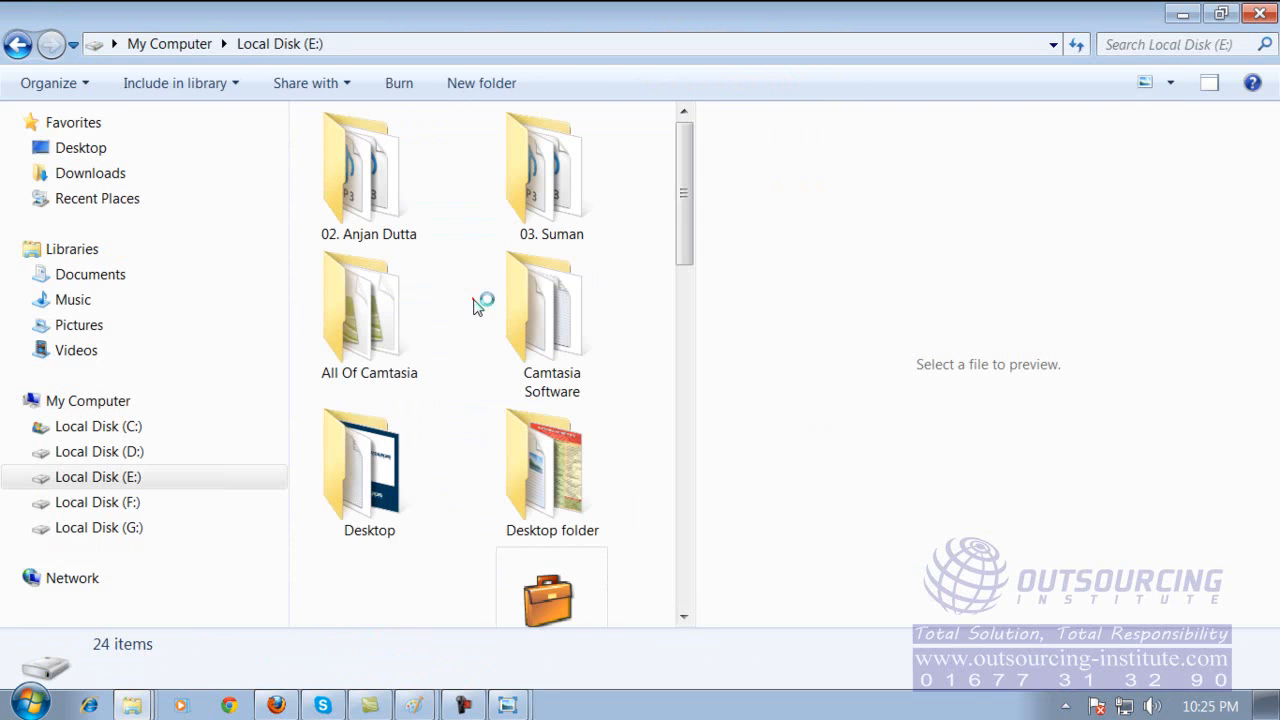
left_click_drag(685, 149, 663, 417)
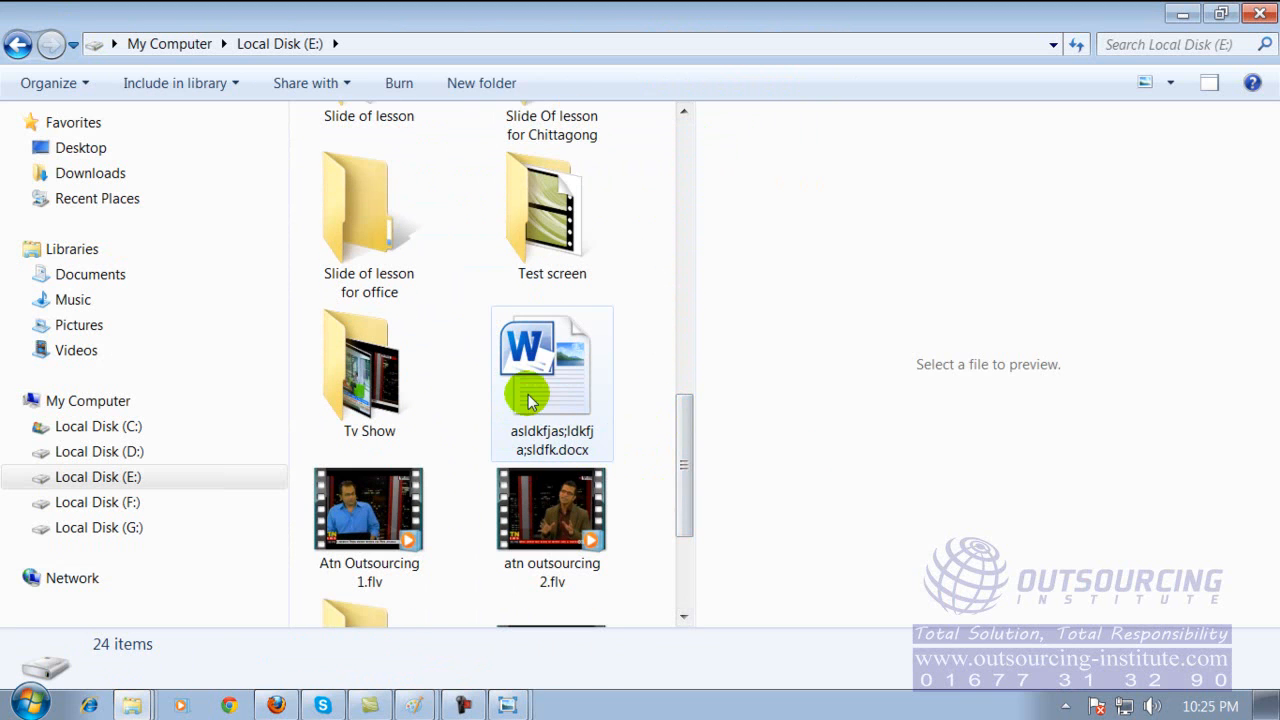
left_click(581, 383)
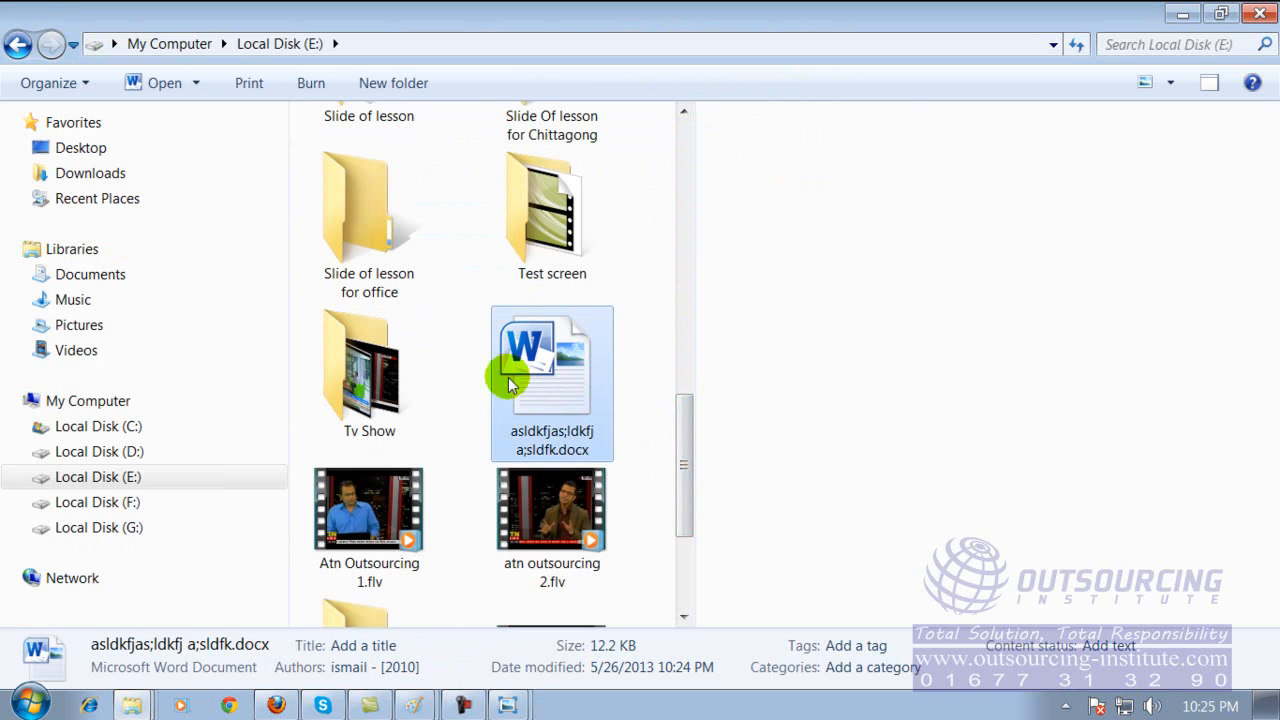
Open asldkfjas;ldkfj a;sldfk.docx in Word to check its text, and close the document and the Local Disk (E:) window.
double_click(553, 363)
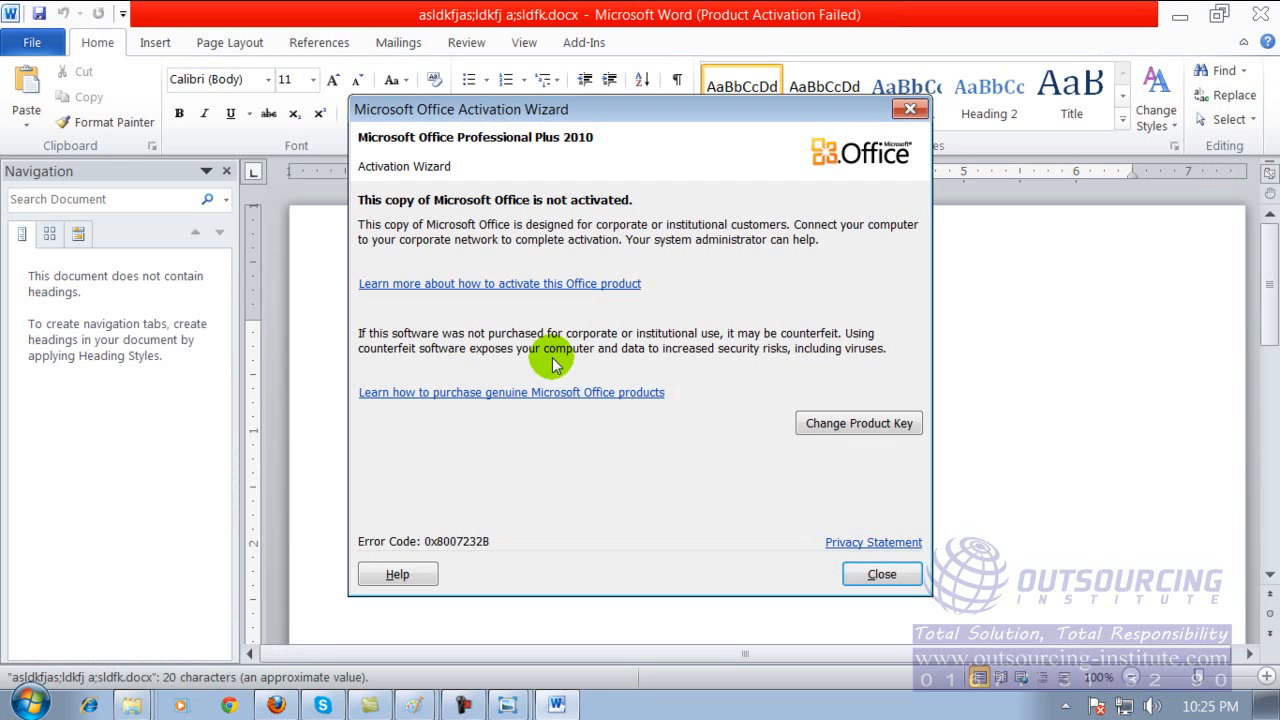
left_click(866, 575)
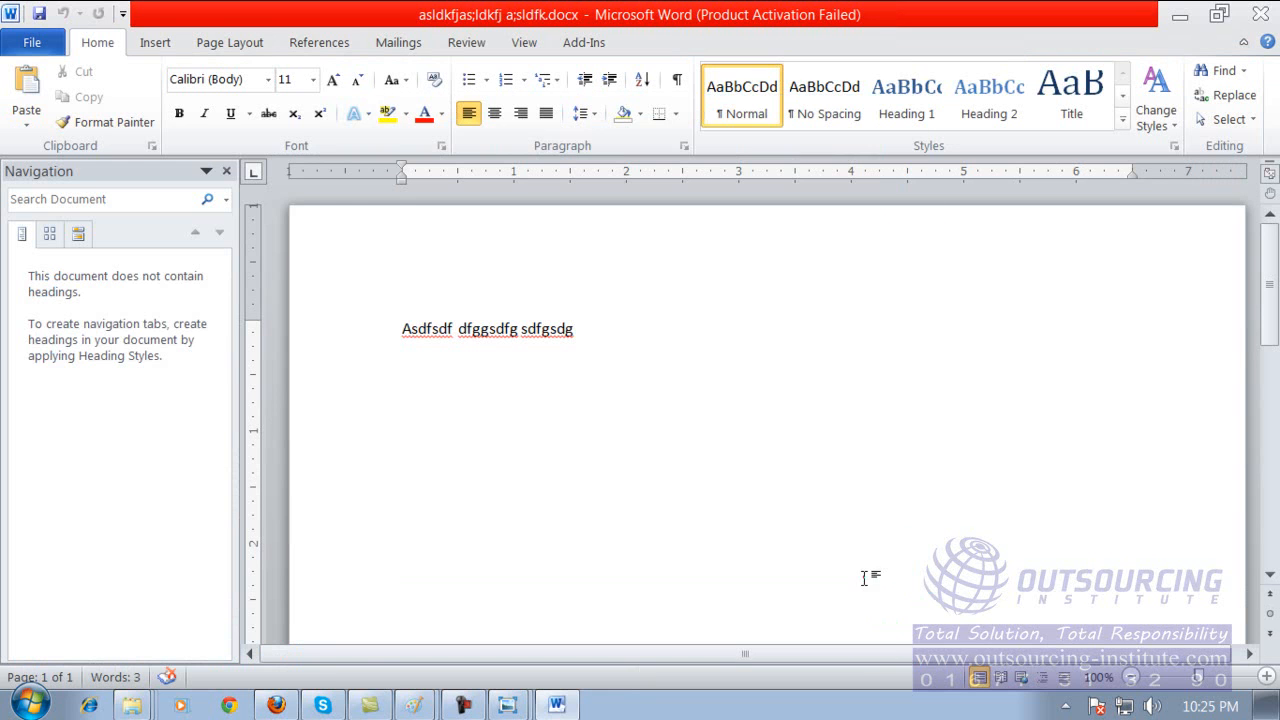
left_click(568, 383)
left_click(607, 323)
left_click(47, 48)
left_click_drag(494, 366, 372, 320)
left_click(596, 369)
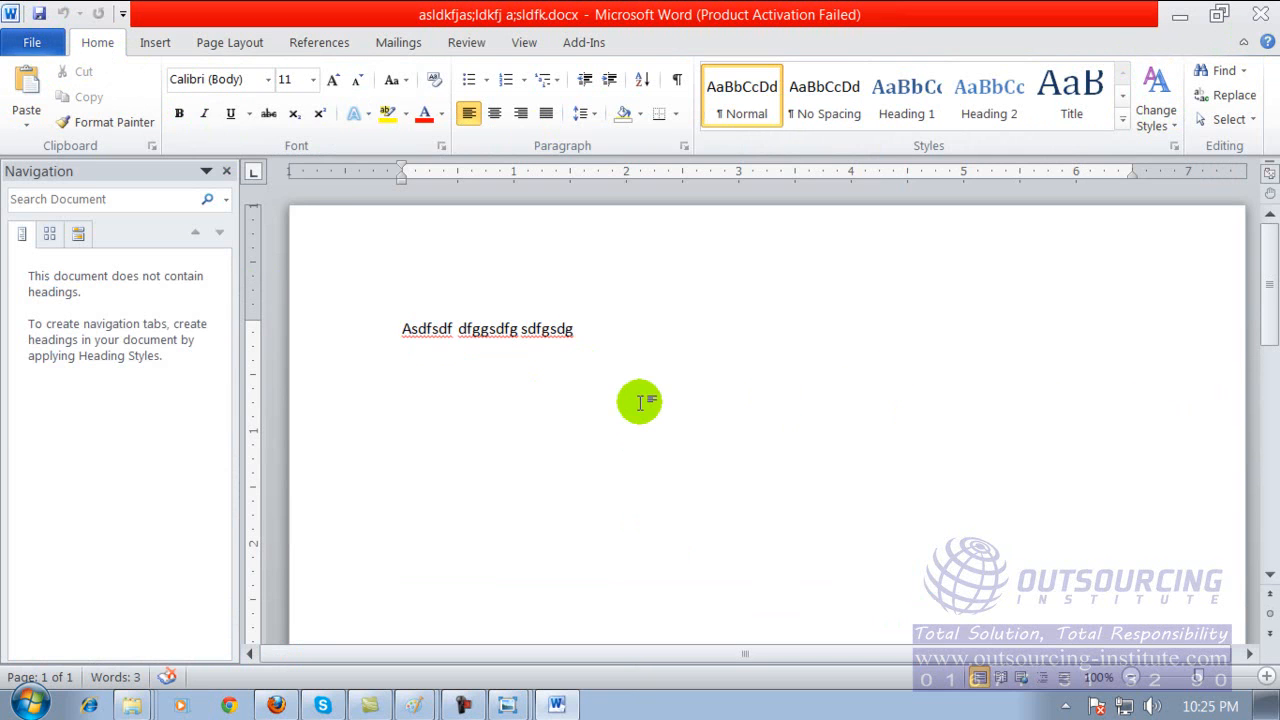
left_click(1259, 14)
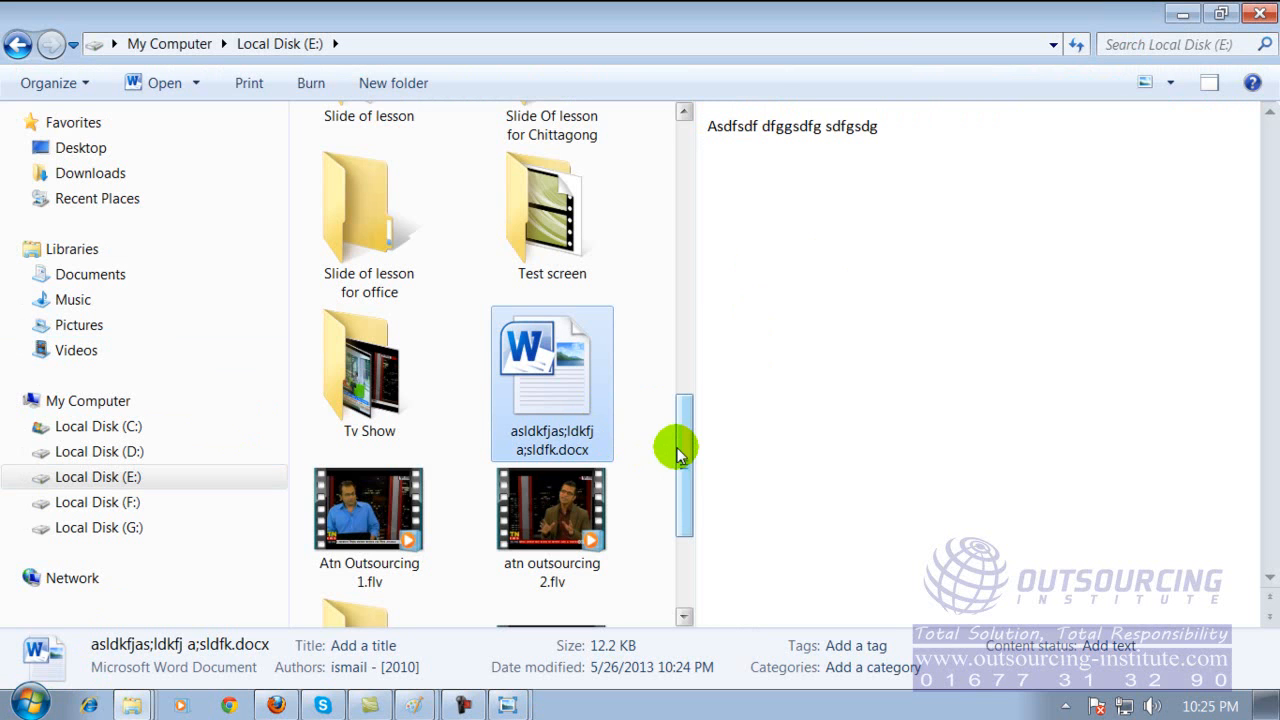
left_click(1256, 15)
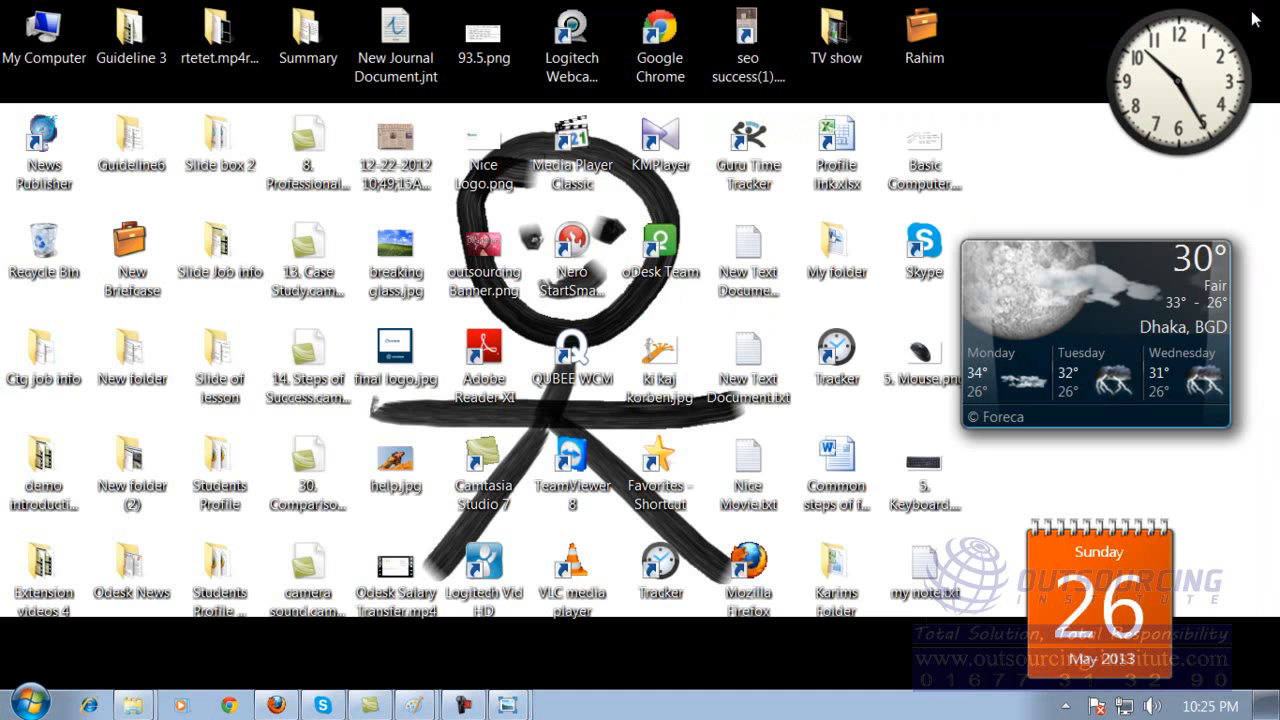
Launch Microsoft Excel 2010 from the Microsoft Office program group and dismiss the activation notice.
left_click(30, 703)
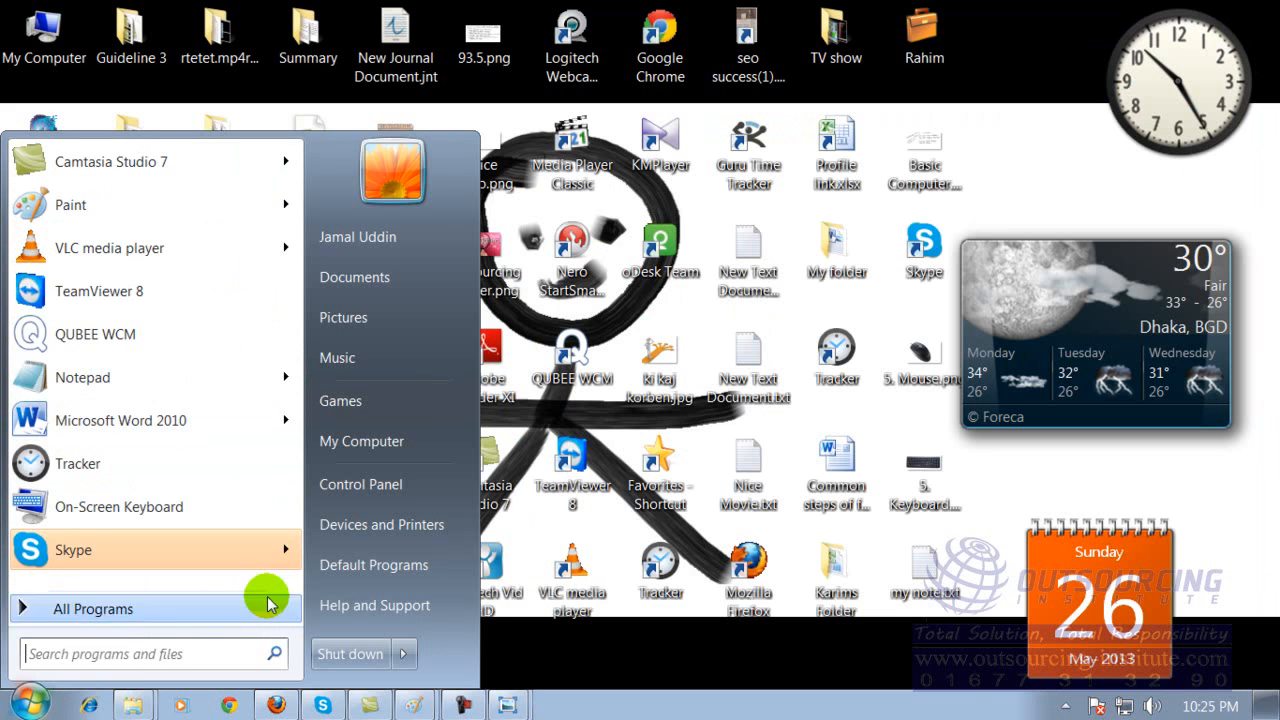
left_click(106, 608)
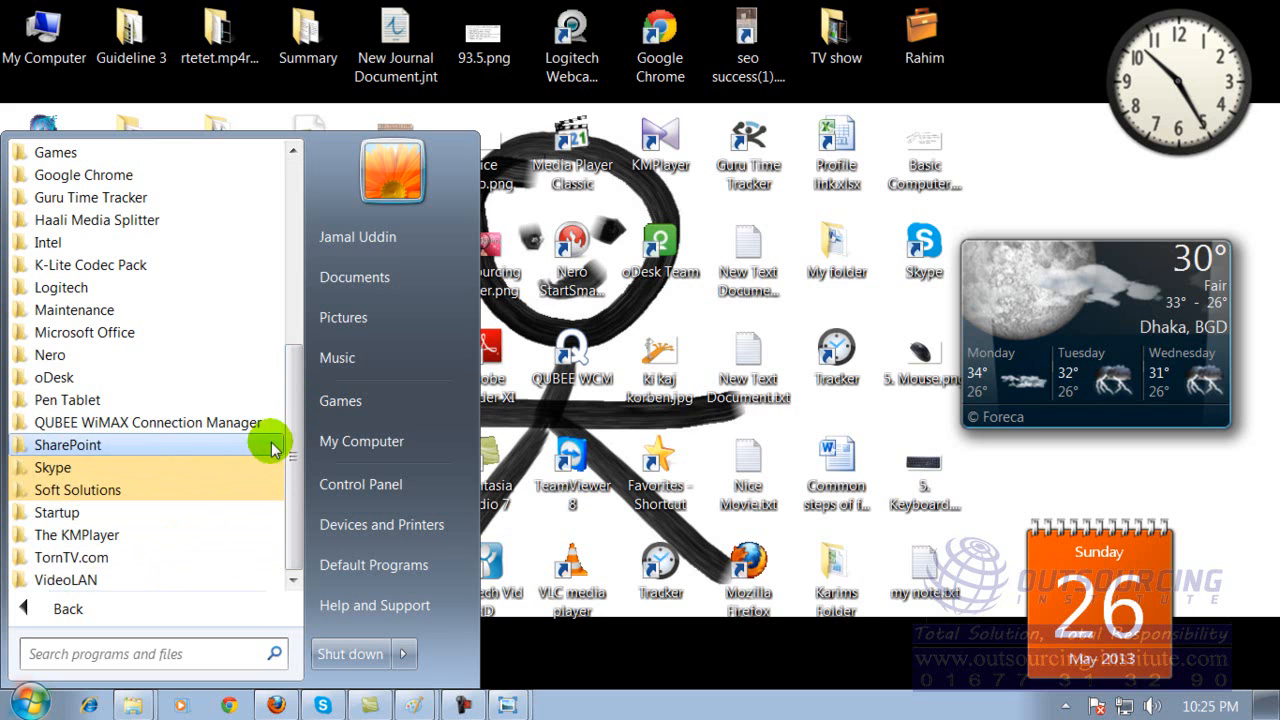
left_click_drag(286, 423, 283, 455)
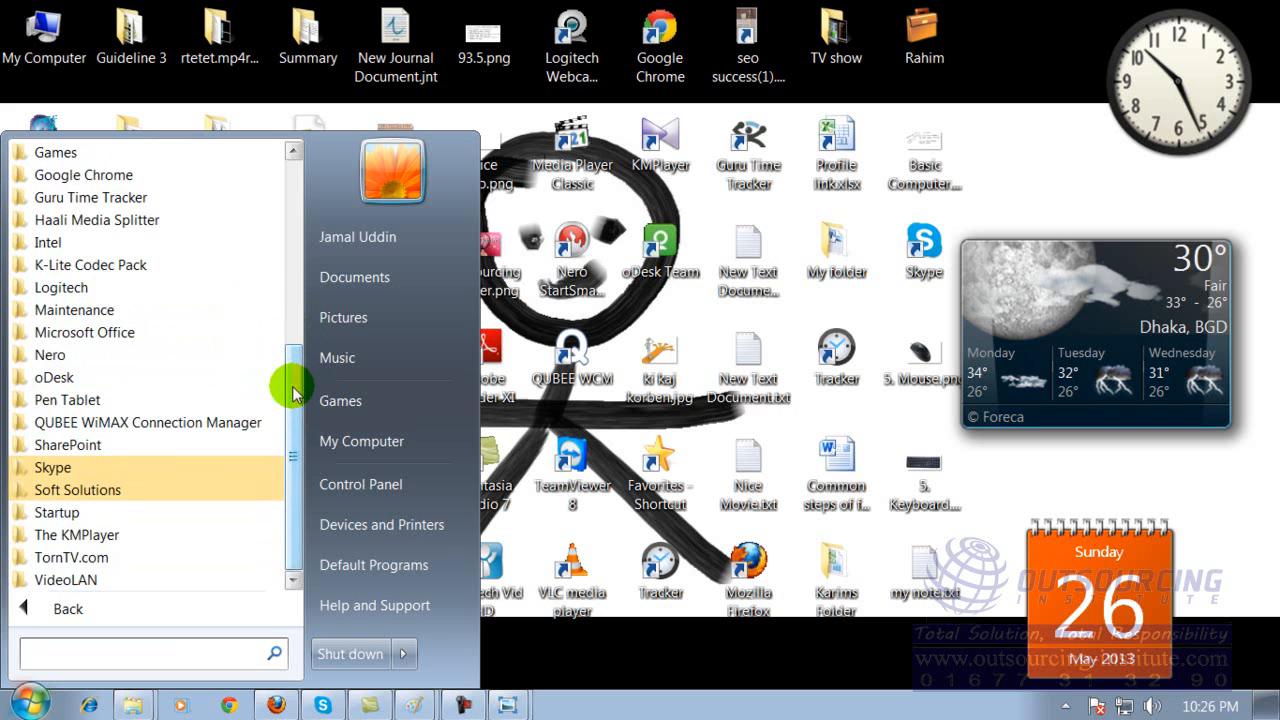
left_click_drag(292, 393, 289, 334)
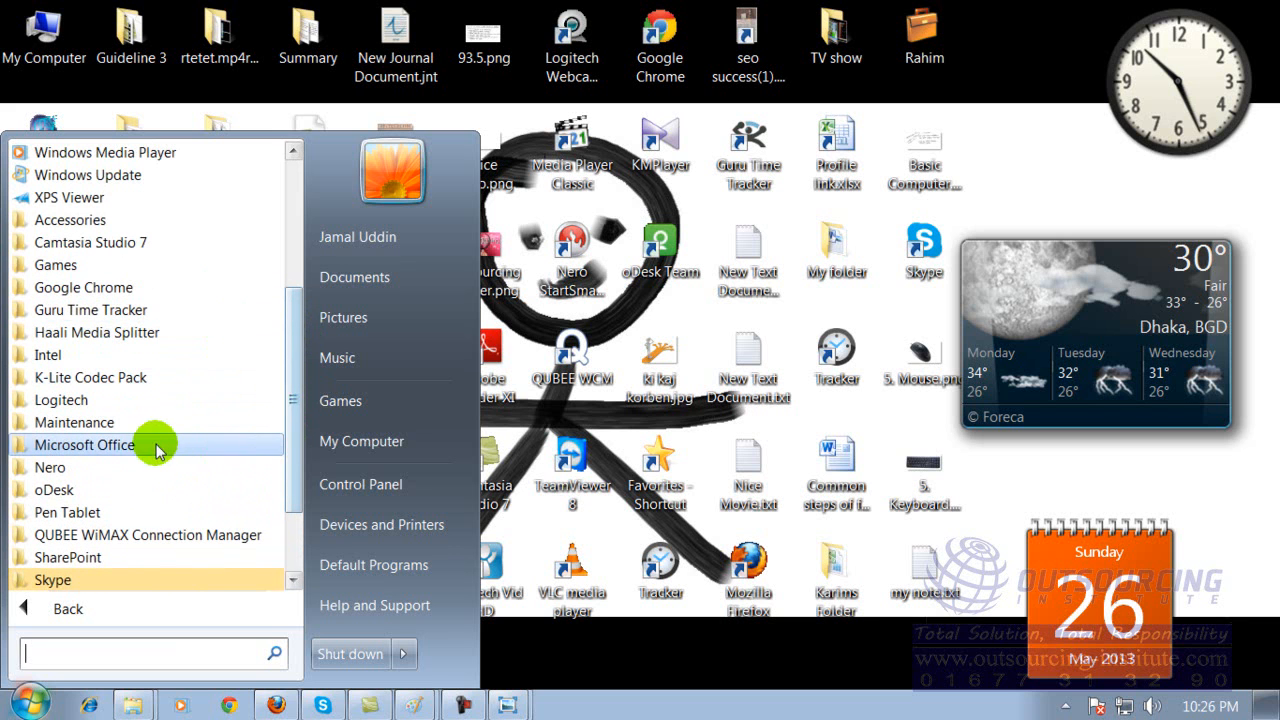
left_click(136, 445)
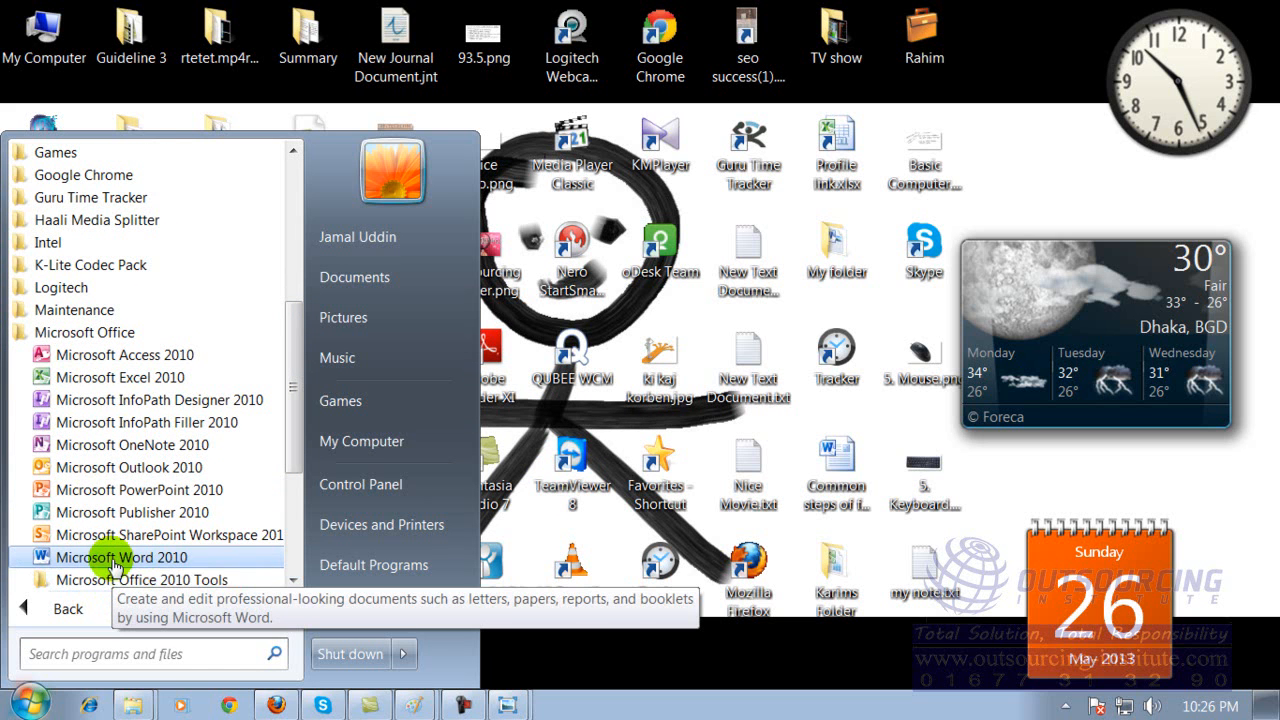
left_click(137, 380)
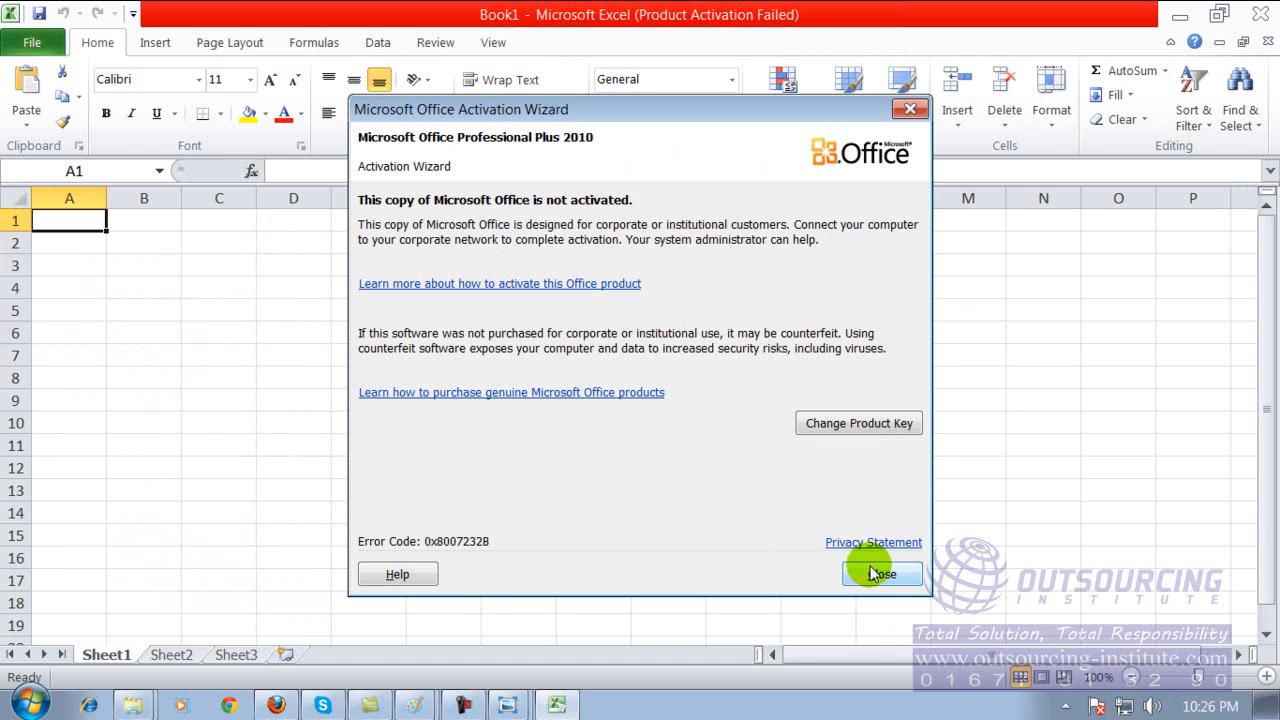
left_click(868, 569)
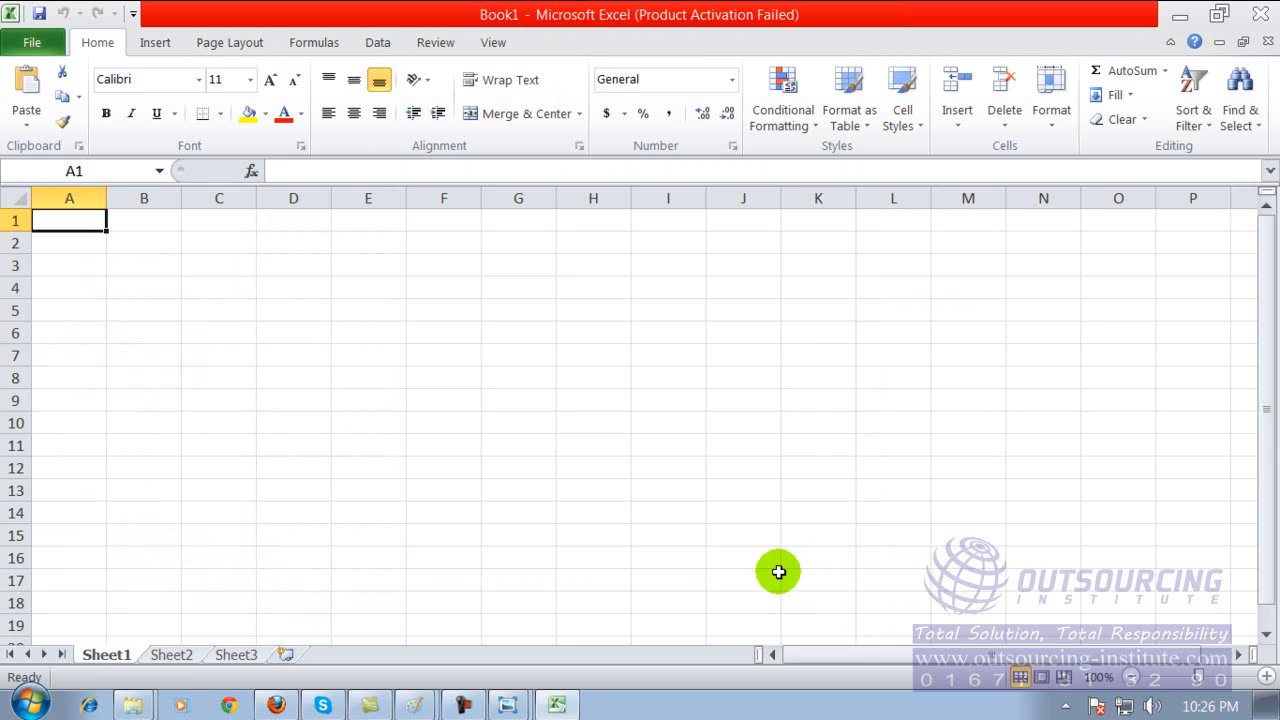
Widen columns A and C on Sheet1 and select cell C2.
left_click_drag(108, 200, 314, 224)
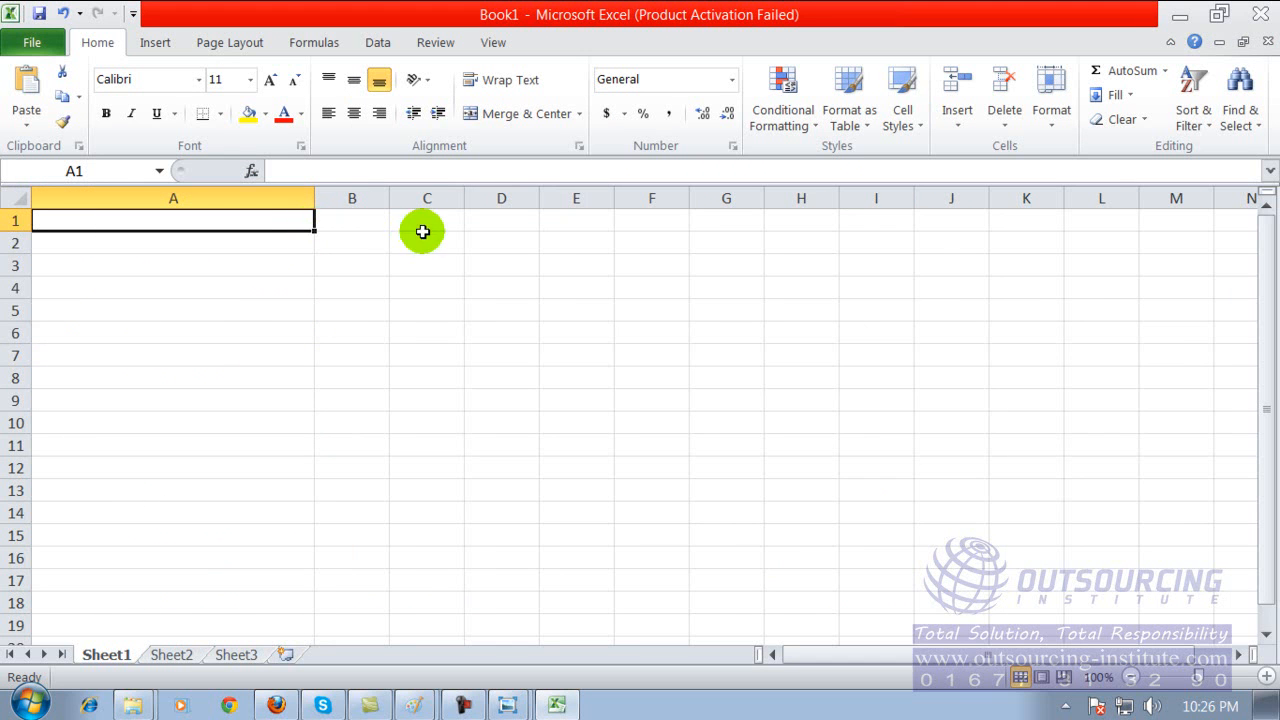
left_click_drag(464, 200, 506, 204)
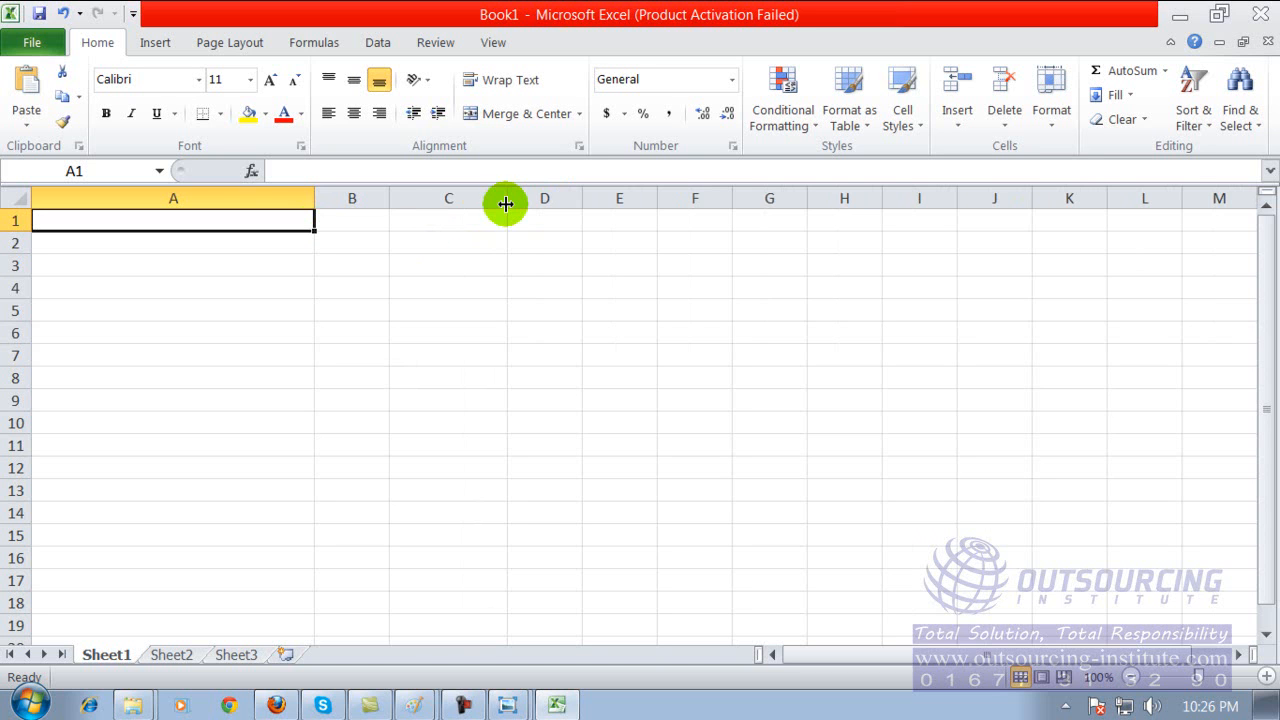
left_click(220, 264)
left_click(386, 272)
left_click(394, 243)
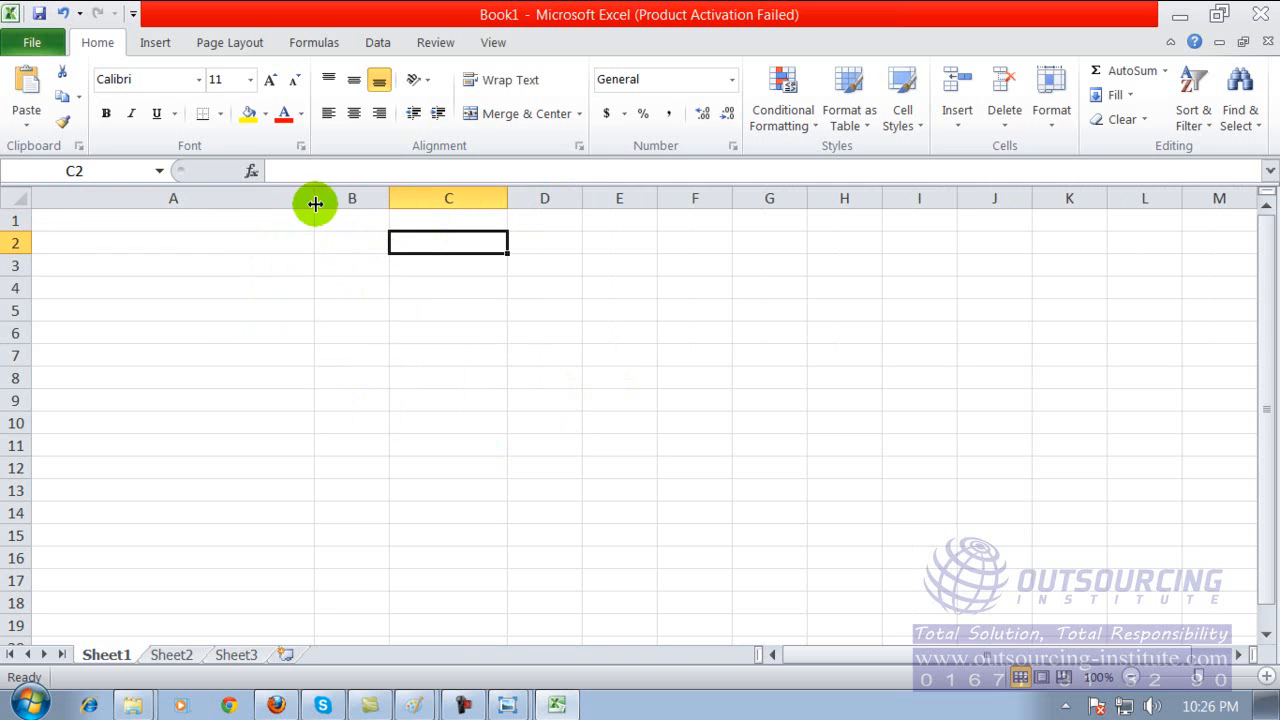
Select columns B, C and D of Sheet1 one after another, finishing on cell G14.
left_click(190, 194)
left_click(348, 197)
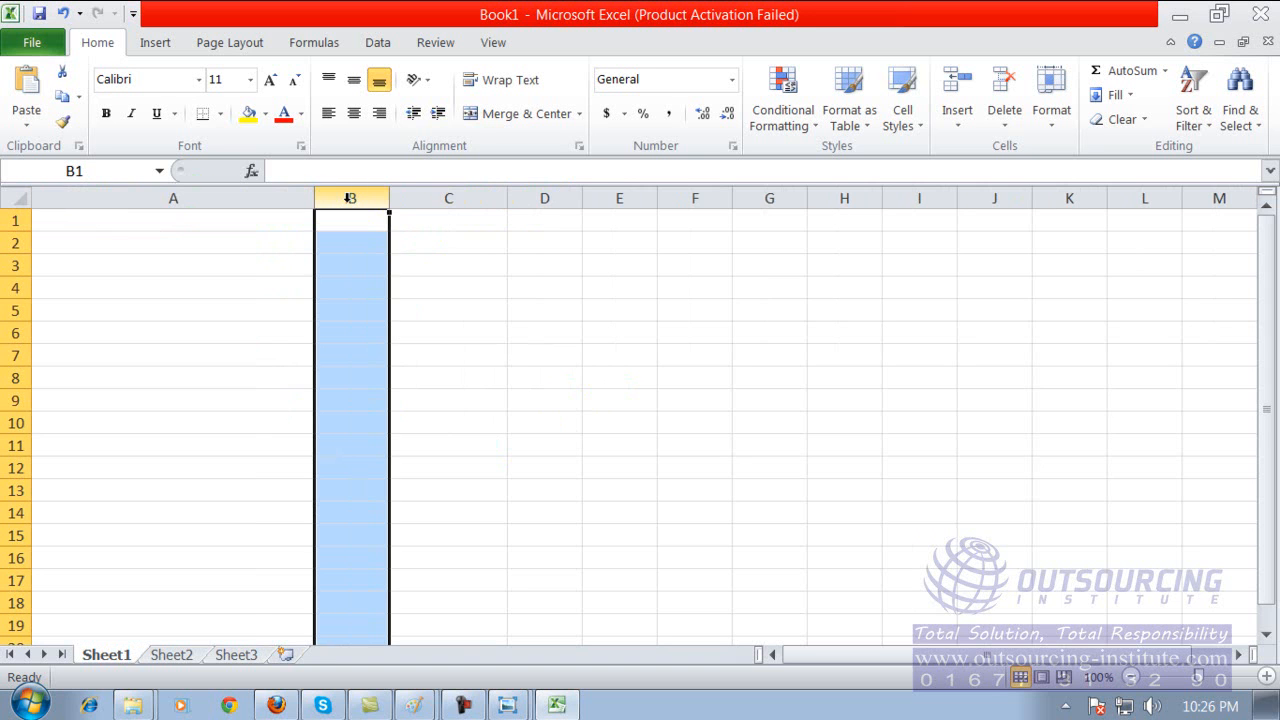
left_click(422, 203)
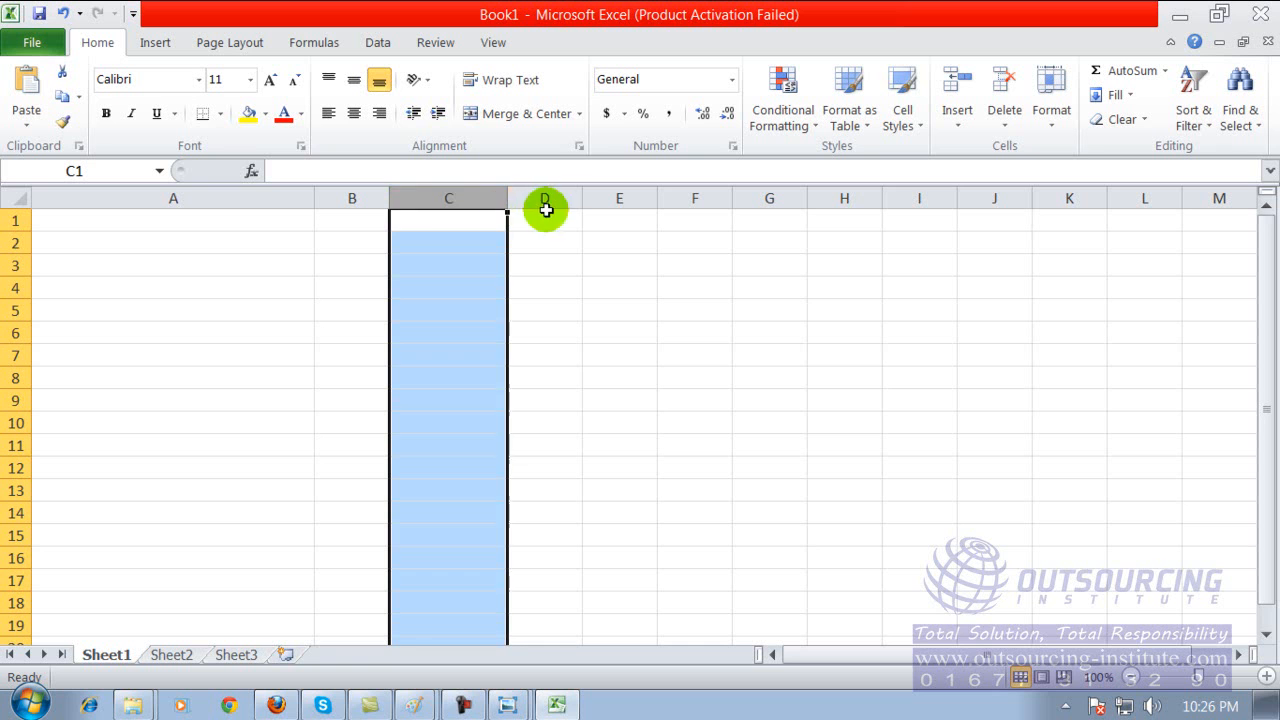
left_click(545, 197)
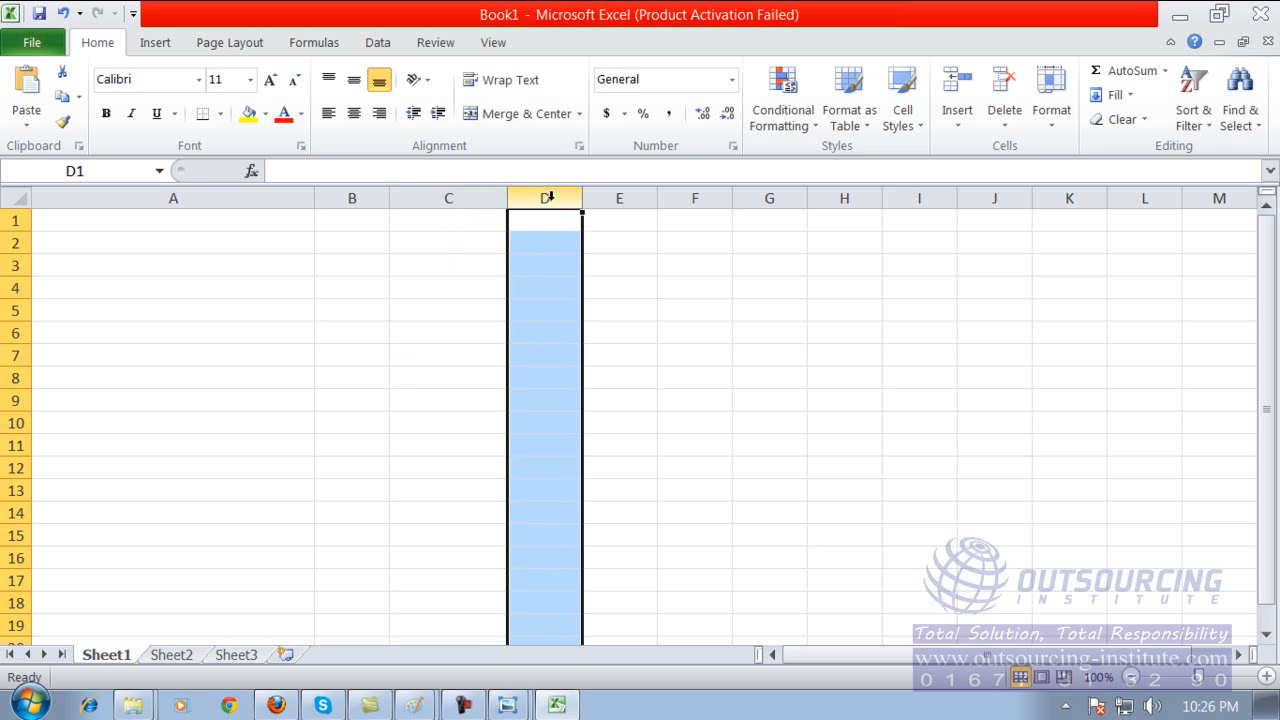
left_click(771, 510)
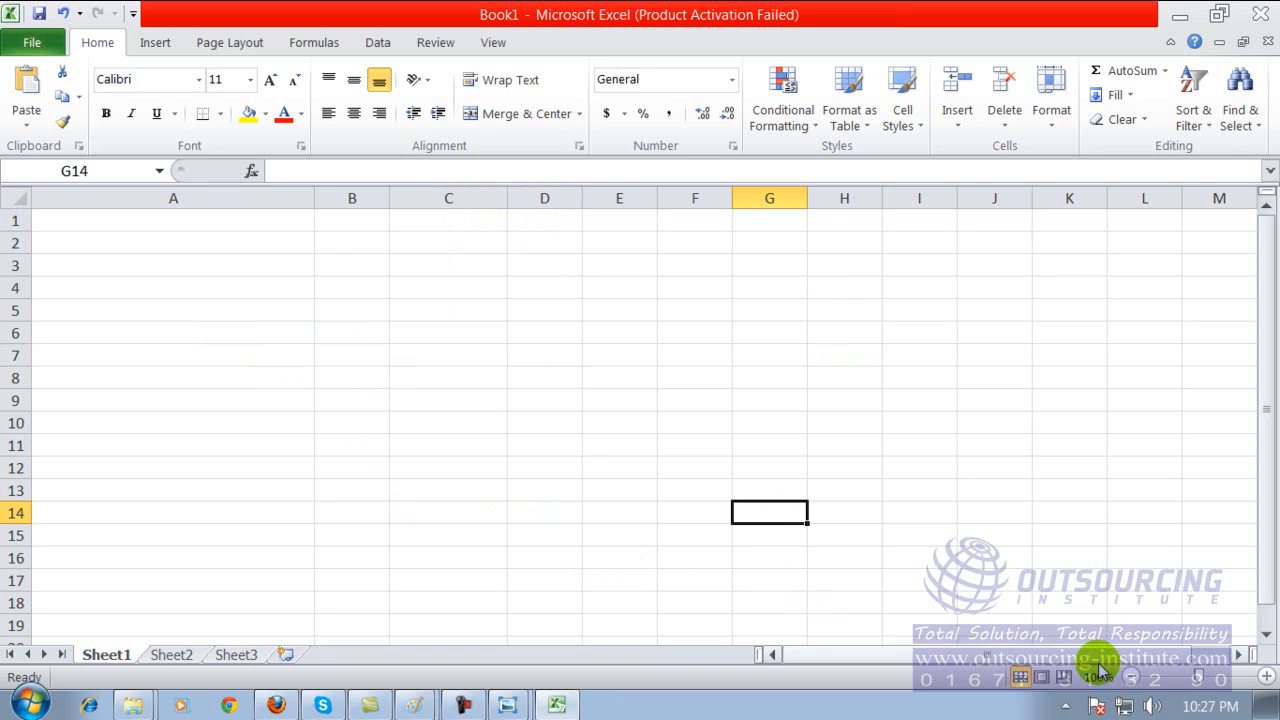
Look across the further columns of Sheet1 and select cells A1, A3 and A8 in turn.
mouse_move(1072, 655)
left_mouse_down()
mouse_move(1238, 660)
mouse_move(812, 672)
left_mouse_up()
left_click(1238, 655)
left_click(1238, 655)
left_click(94, 218)
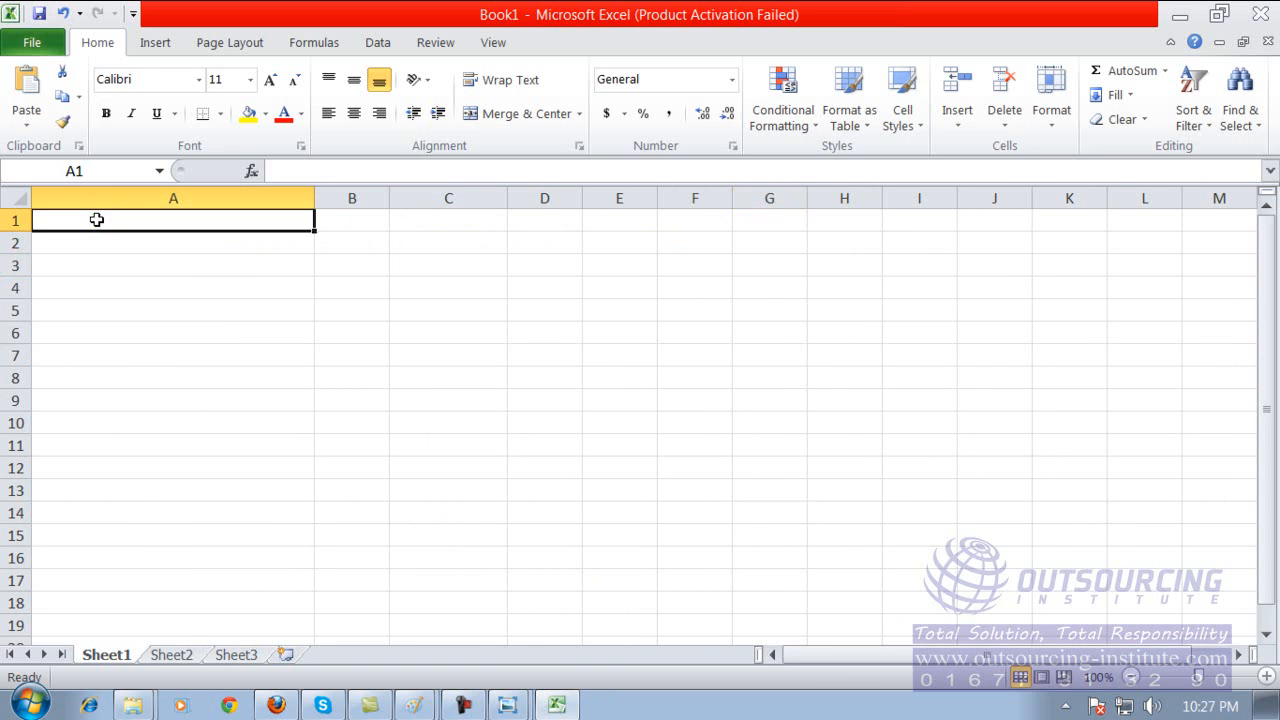
left_click(107, 265)
left_click(111, 377)
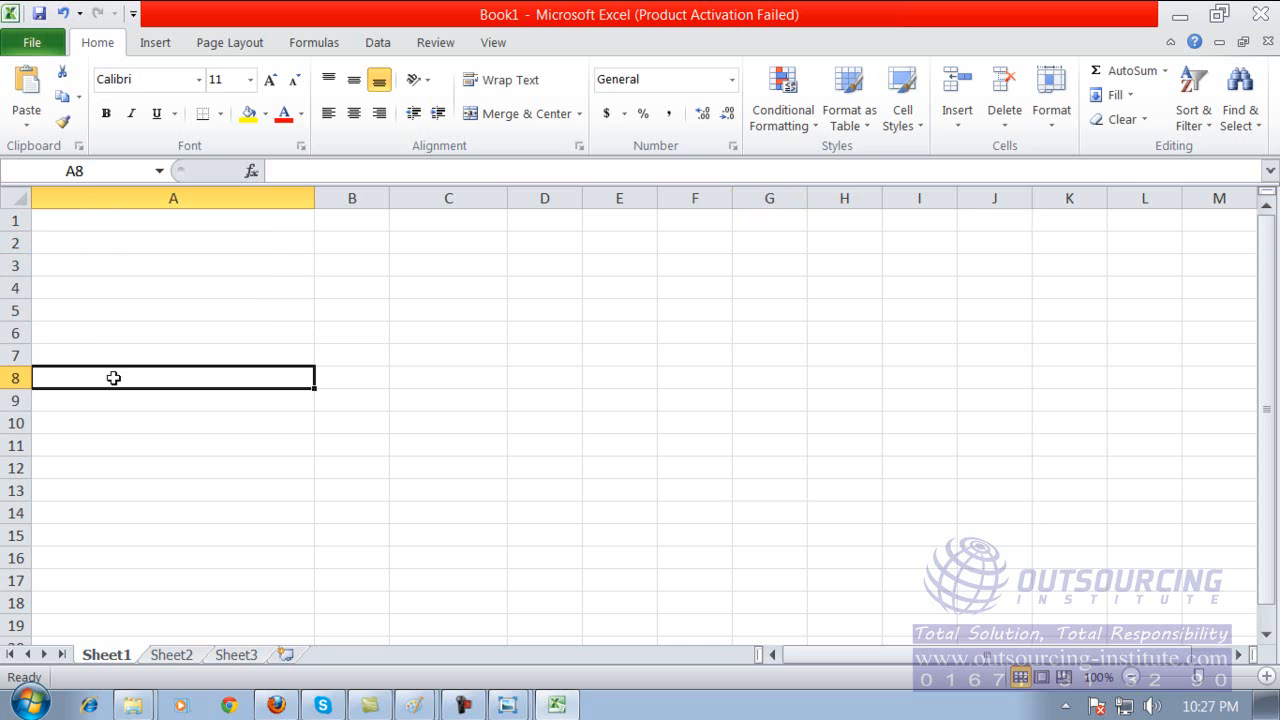
Select rows 1, 2, 3 and 4 of Sheet1 one after another.
left_click(12, 220)
left_click(17, 242)
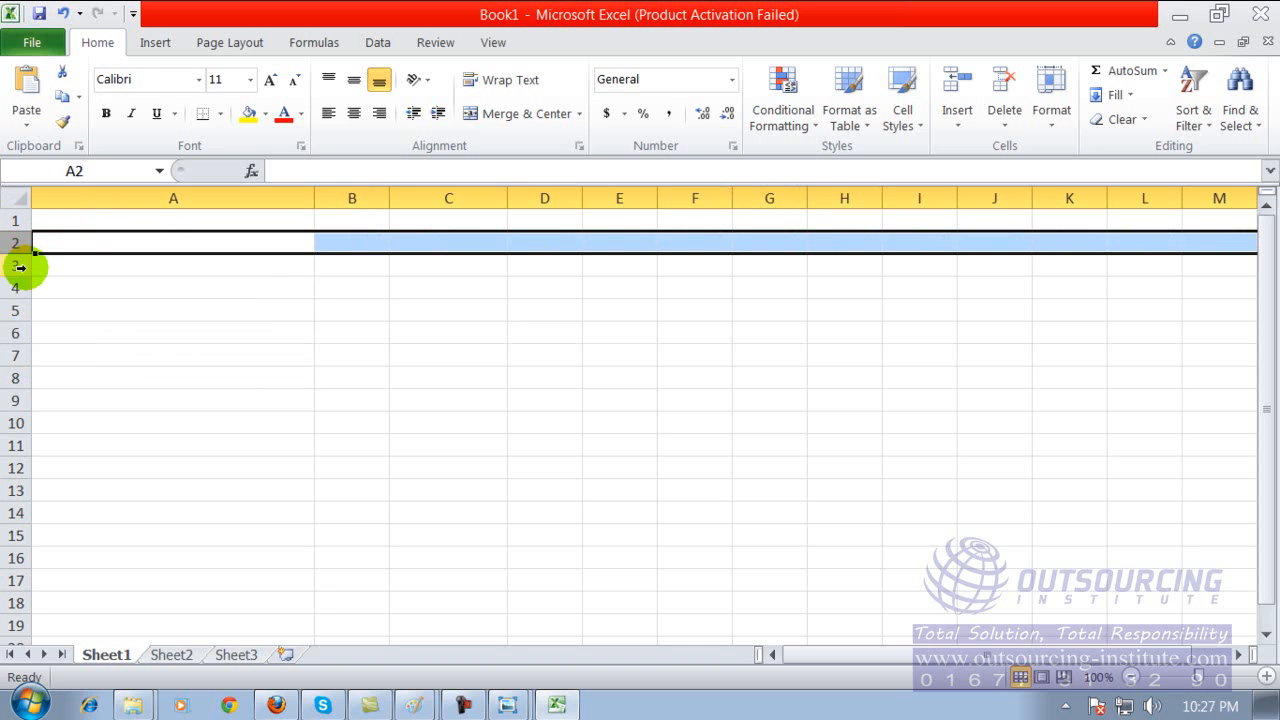
left_click(18, 265)
left_click(18, 286)
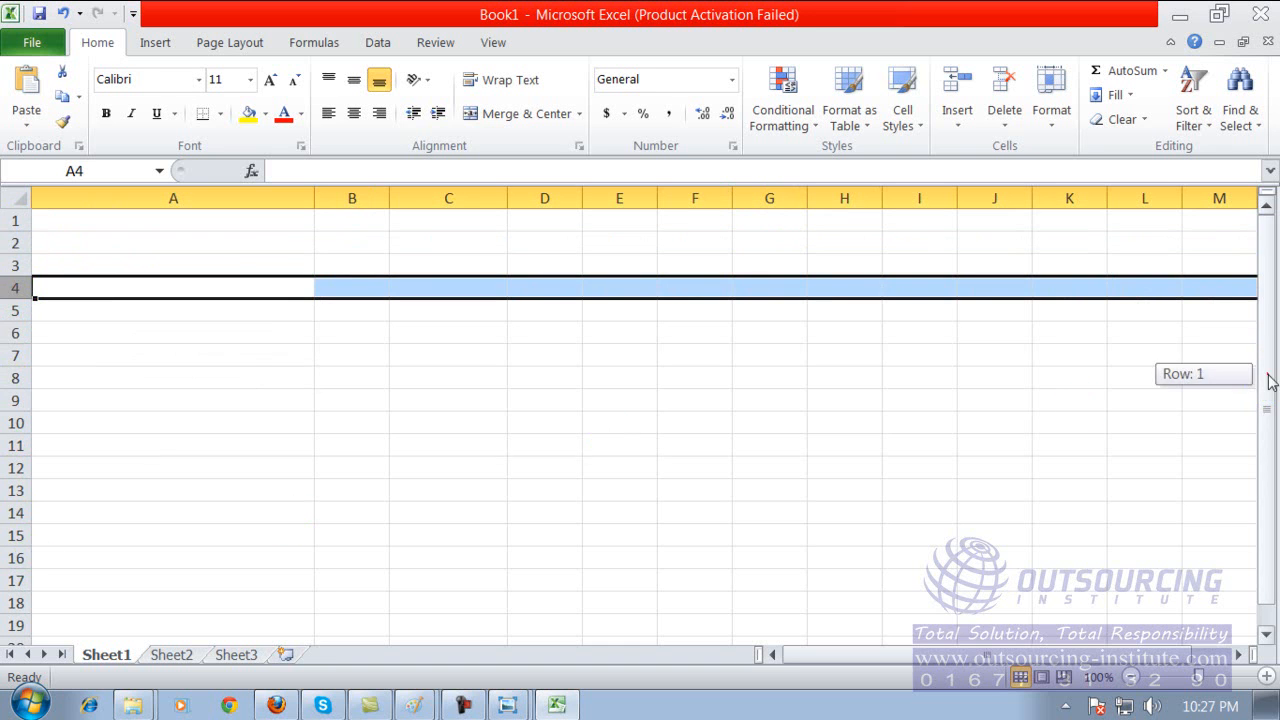
Look over the lower rows of Sheet1, selecting cells such as E19, C19 and C13, and finish on cell B5.
left_click(600, 617)
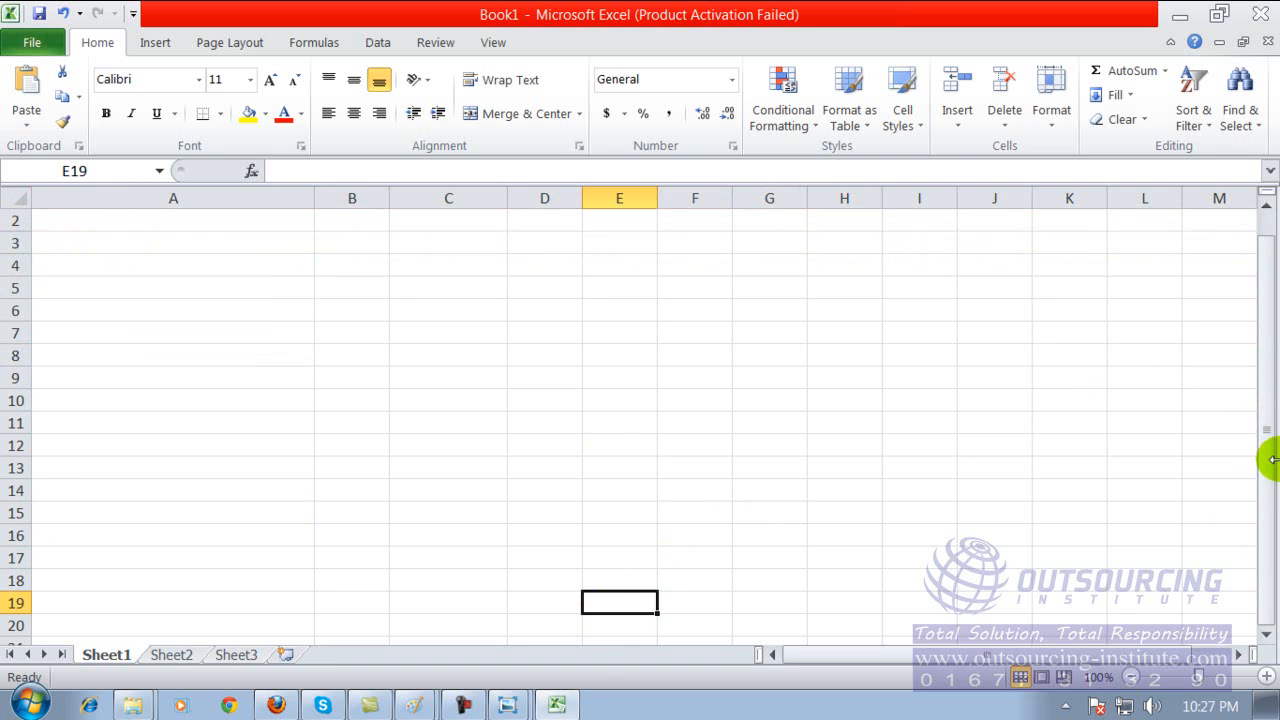
left_click(428, 598)
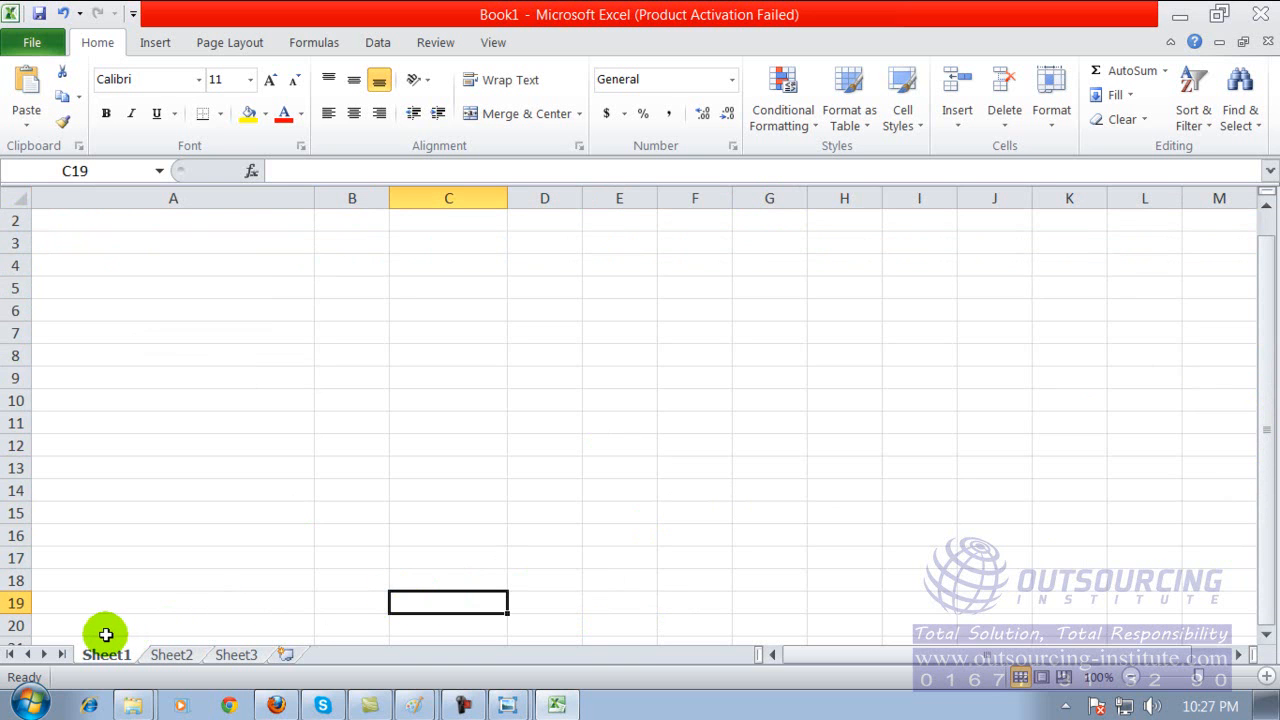
left_click(222, 352)
left_click(368, 262)
left_click_drag(1268, 430, 1272, 296)
left_click(417, 486)
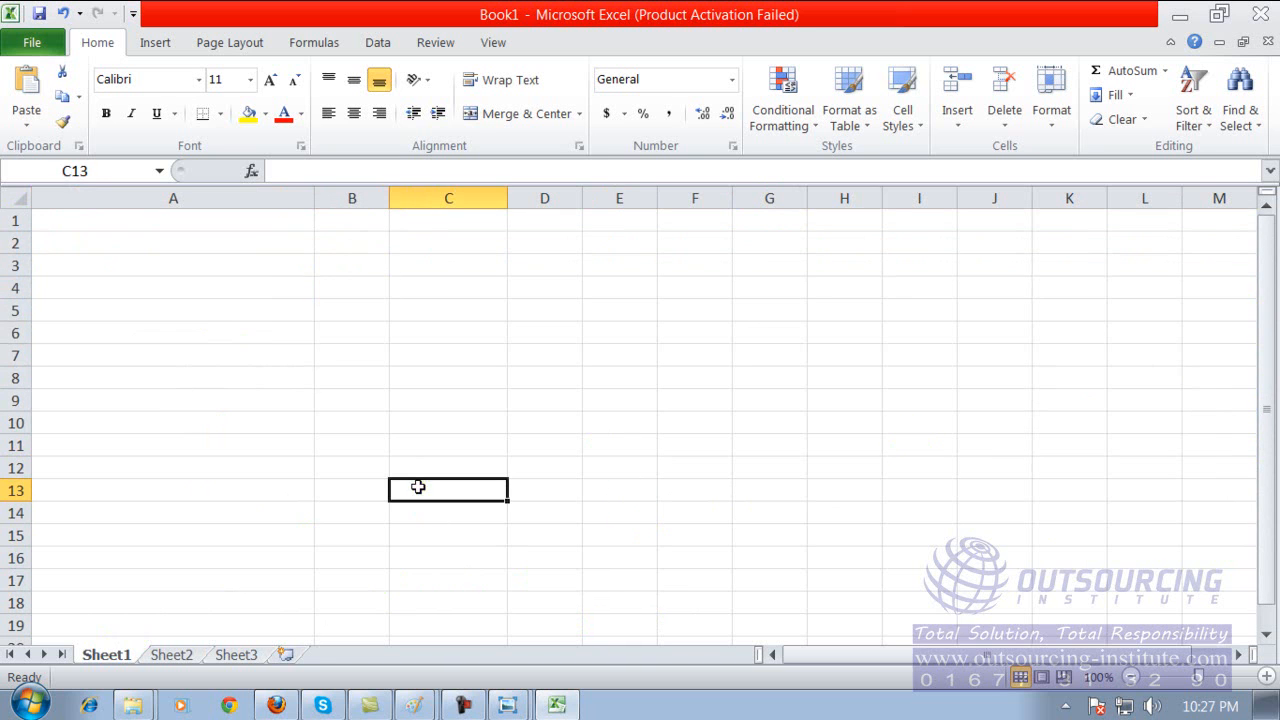
left_click(372, 316)
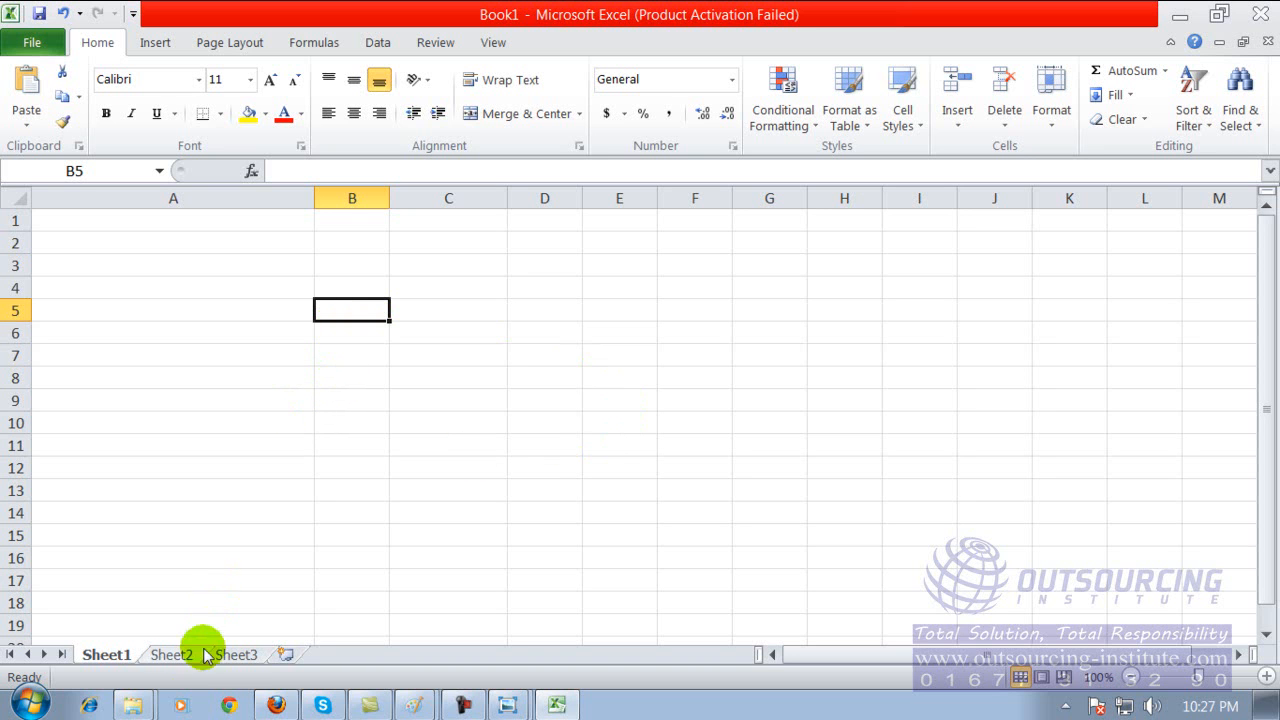
View Sheet2, Sheet3 and Sheet1 in turn, and make Sheet3 the active sheet.
left_click(156, 658)
left_click(238, 656)
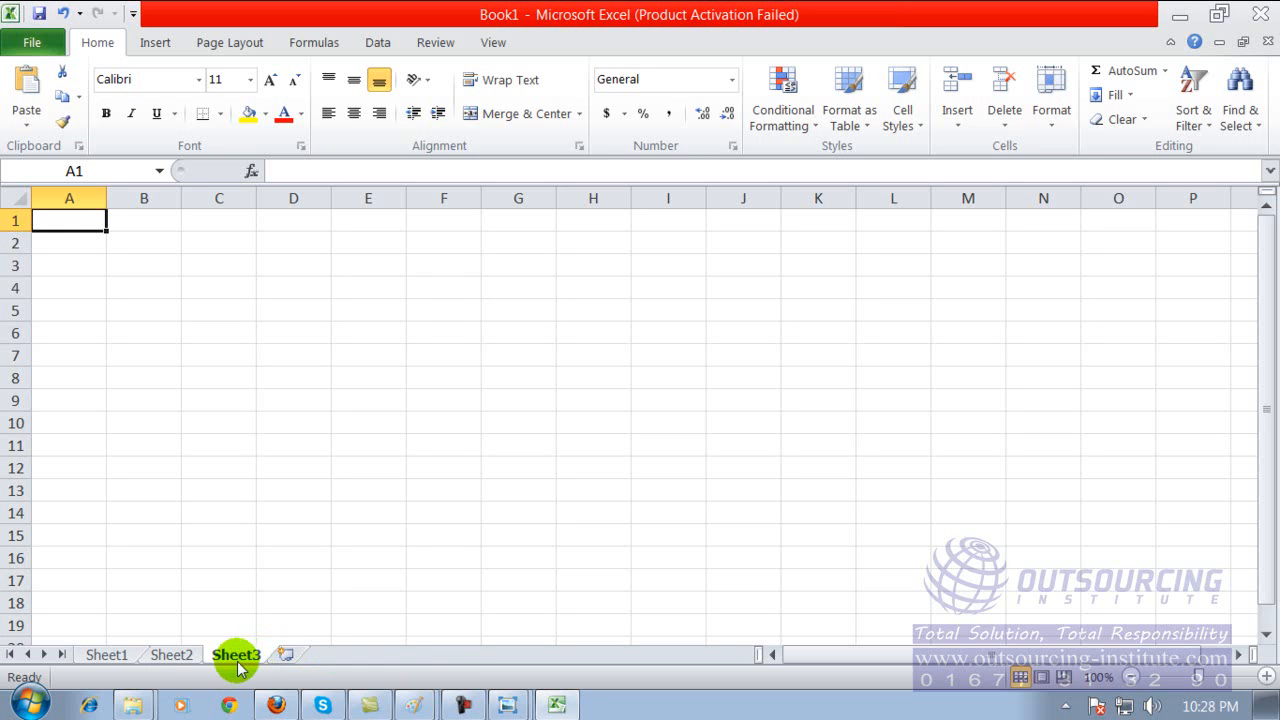
left_click(106, 652)
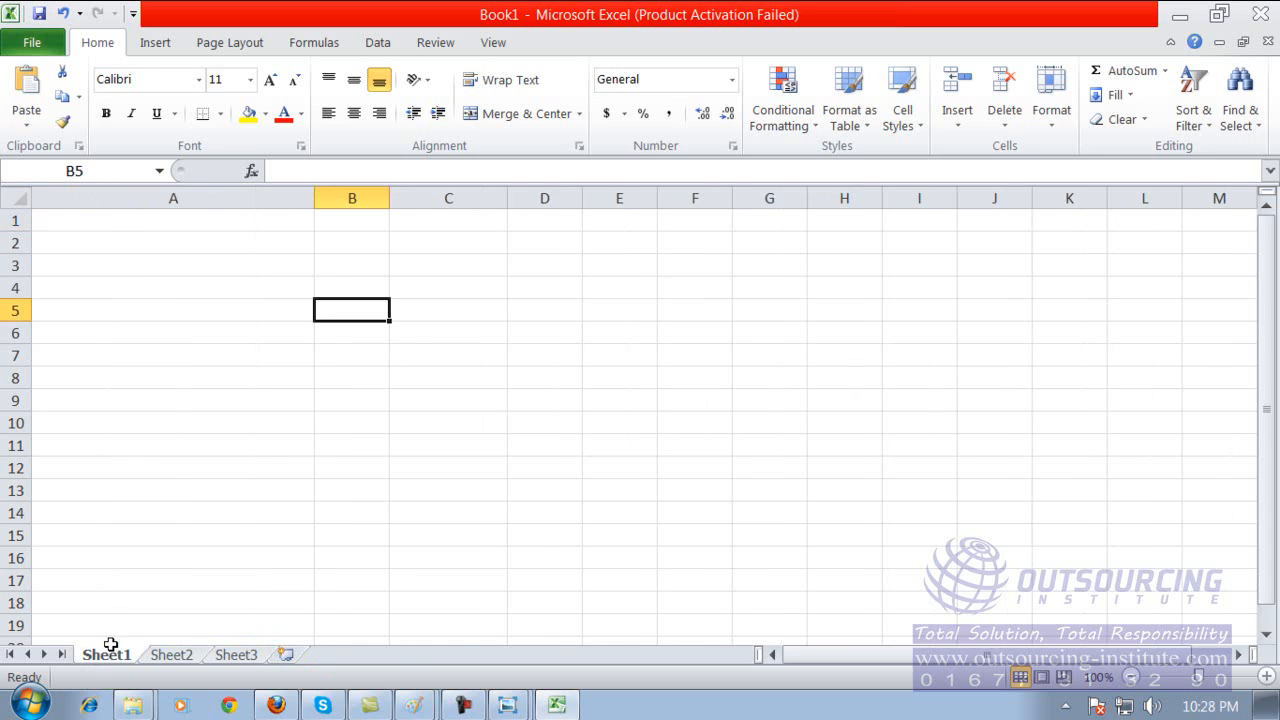
left_click(158, 657)
left_click(225, 656)
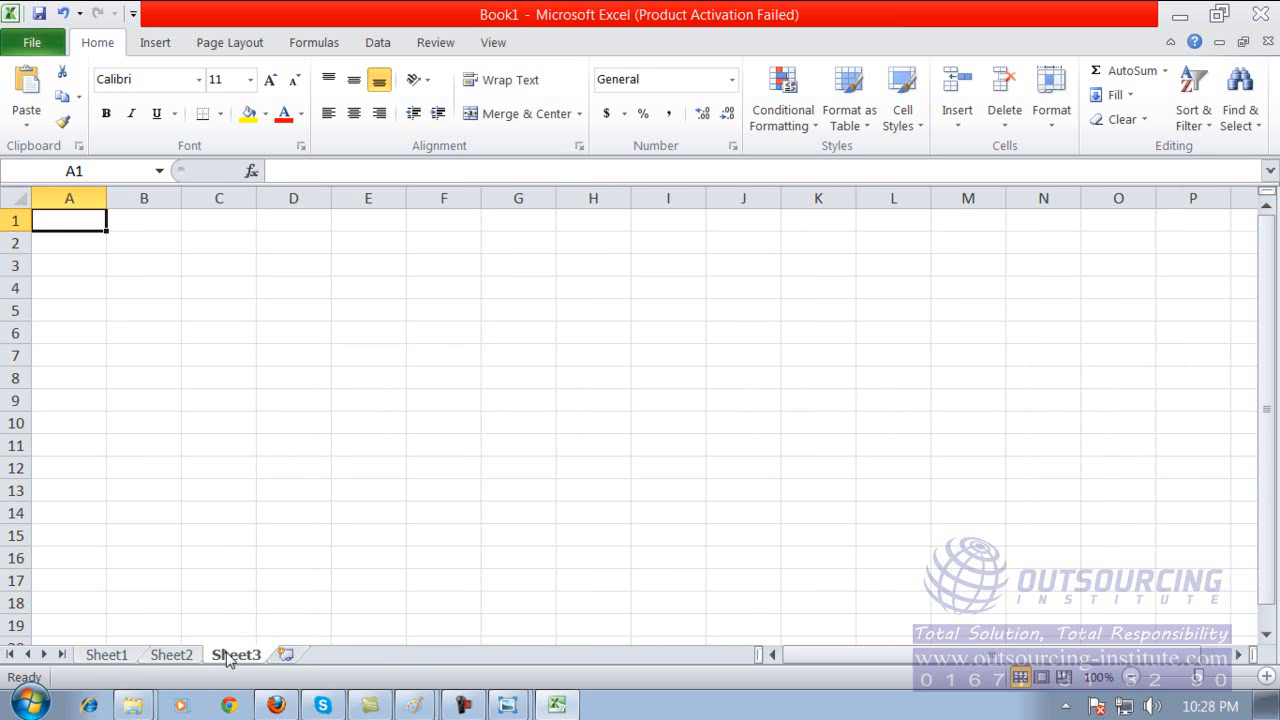
Select columns A, B and C of Sheet3 in turn, followed by rows 1, 3 and 4.
left_click(63, 196)
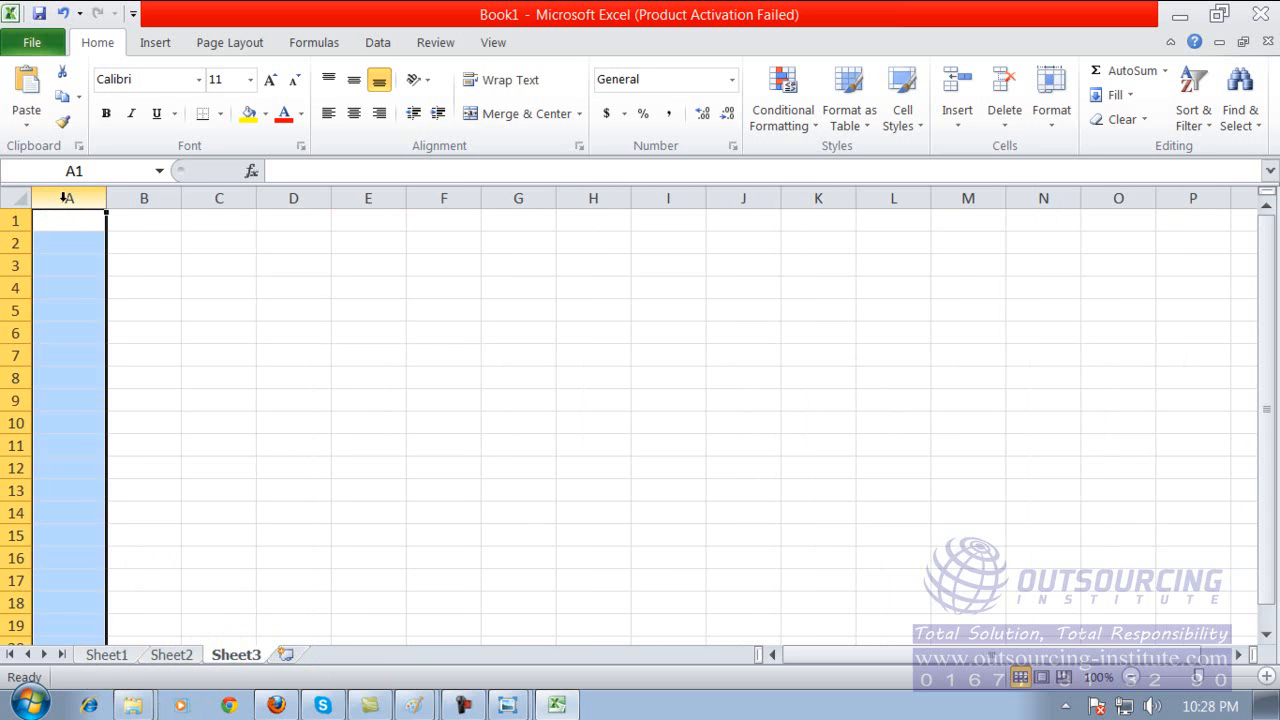
left_click(141, 201)
left_click(216, 198)
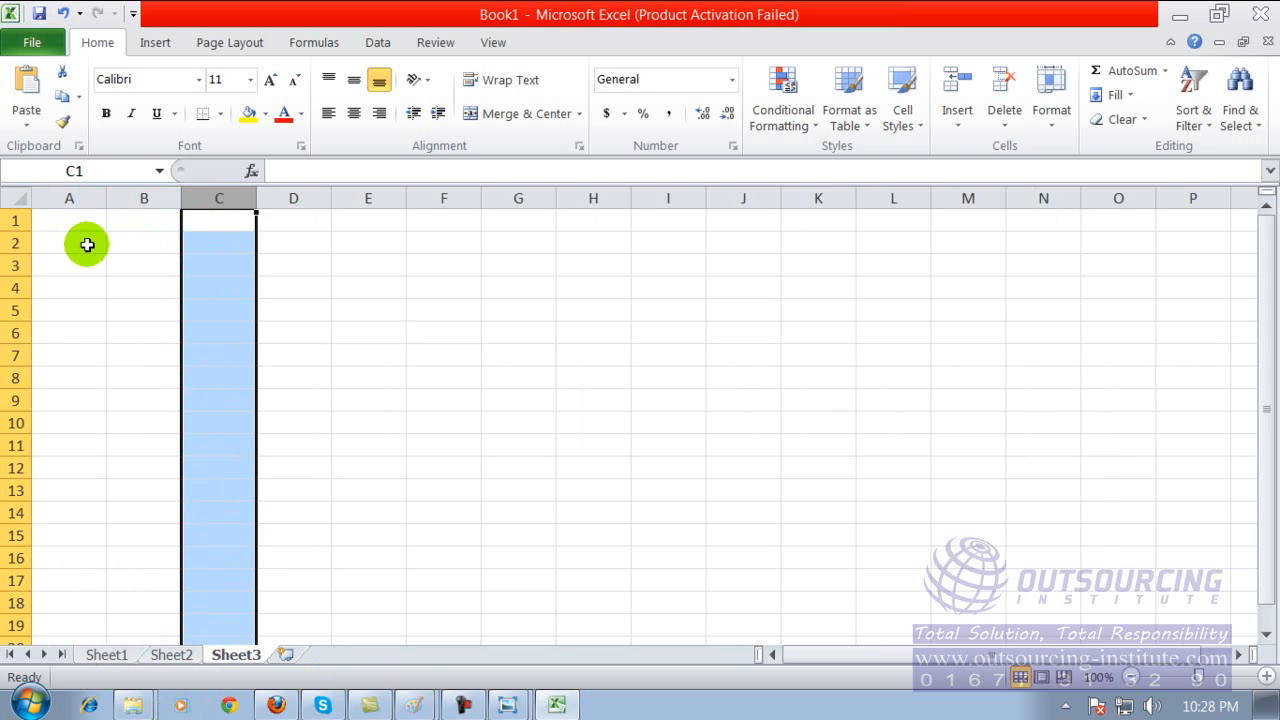
left_click(15, 222)
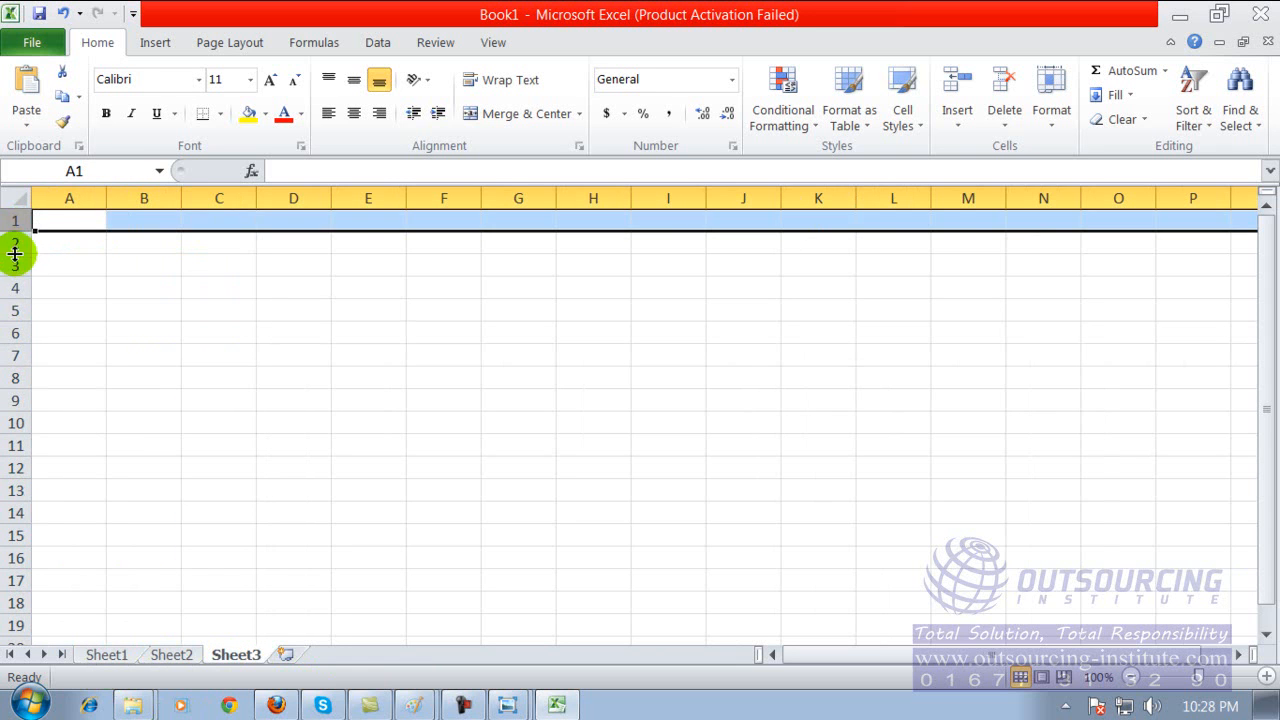
left_click(10, 265)
left_click(12, 287)
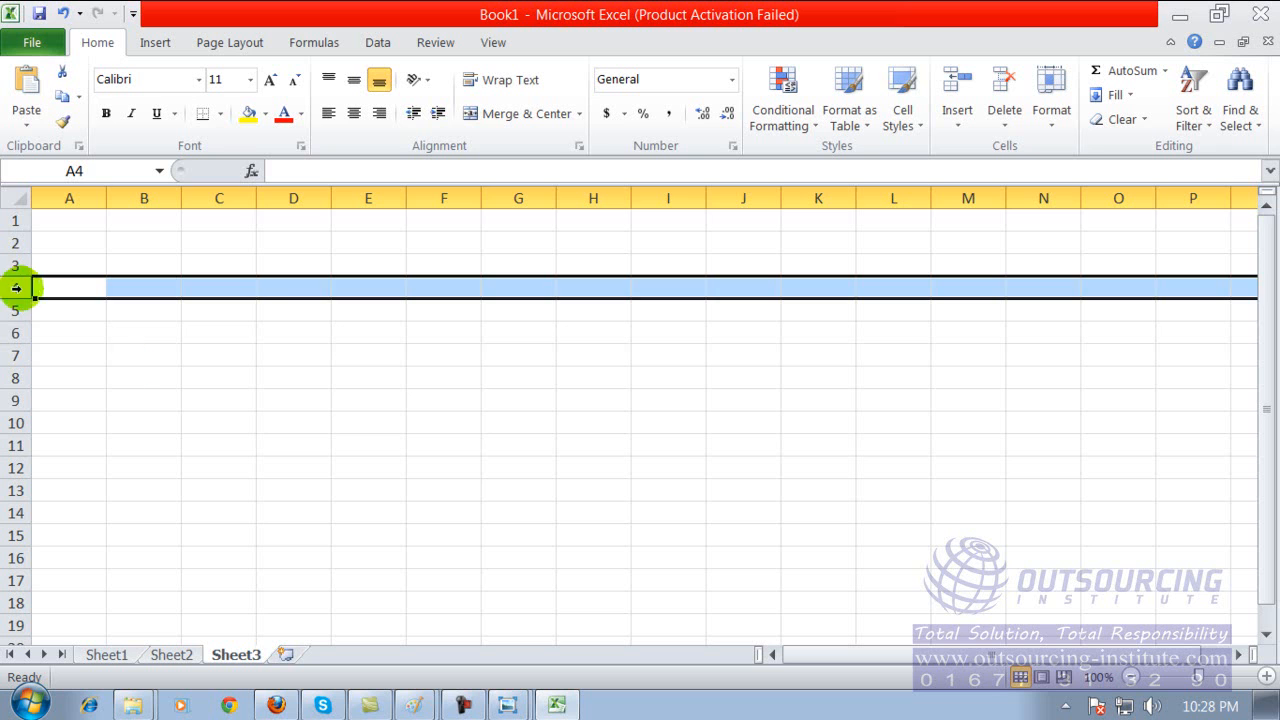
Select cells B8, F6, A1 and B5 of Sheet3 one after another.
left_click(155, 372)
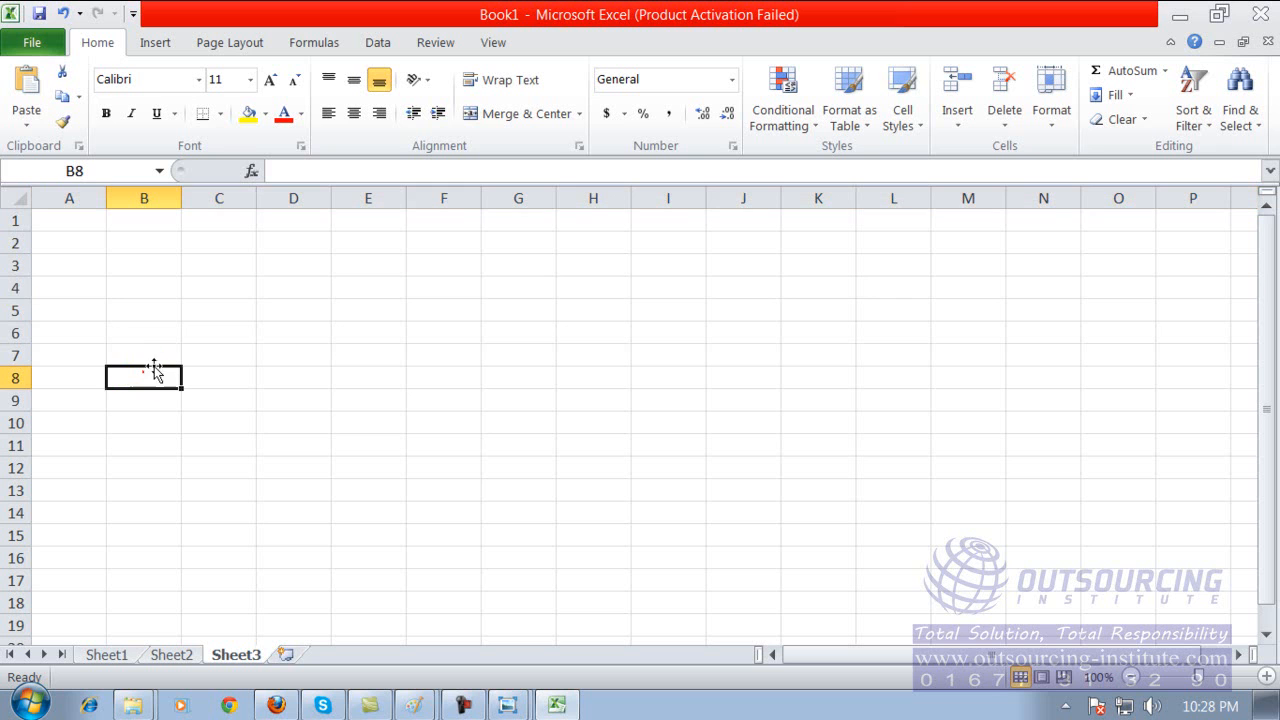
left_click(447, 332)
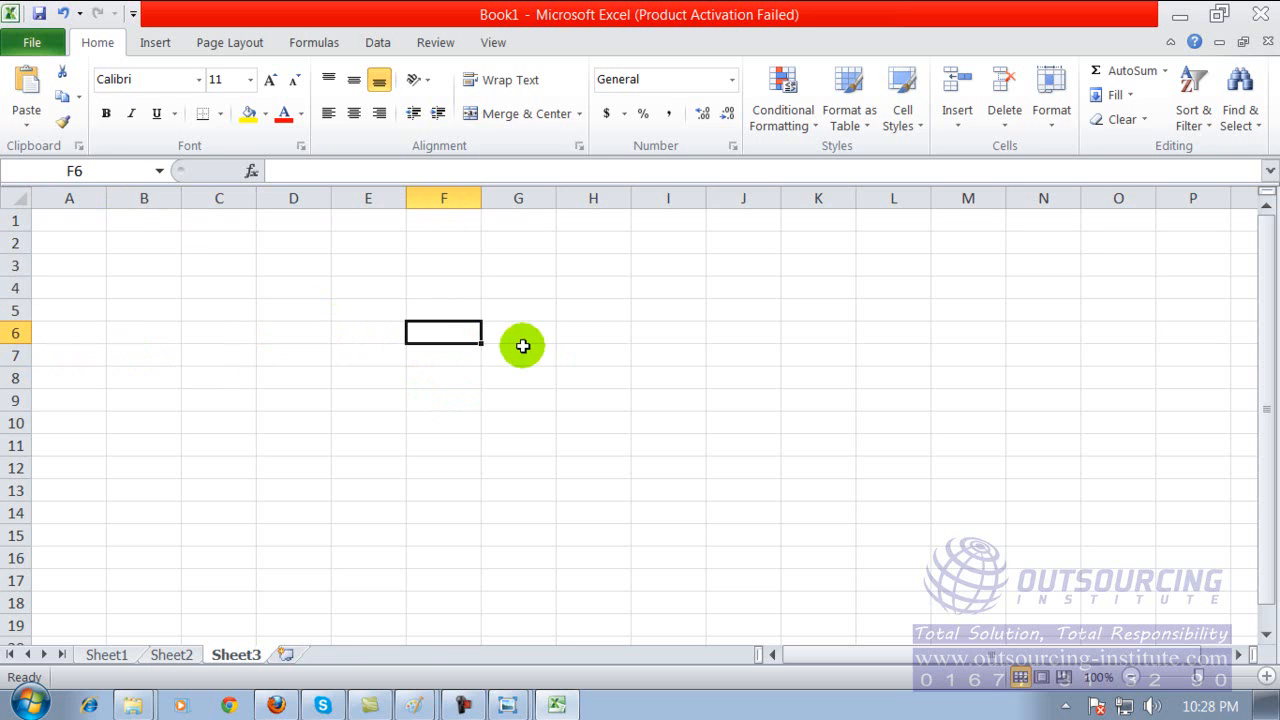
left_click(69, 221)
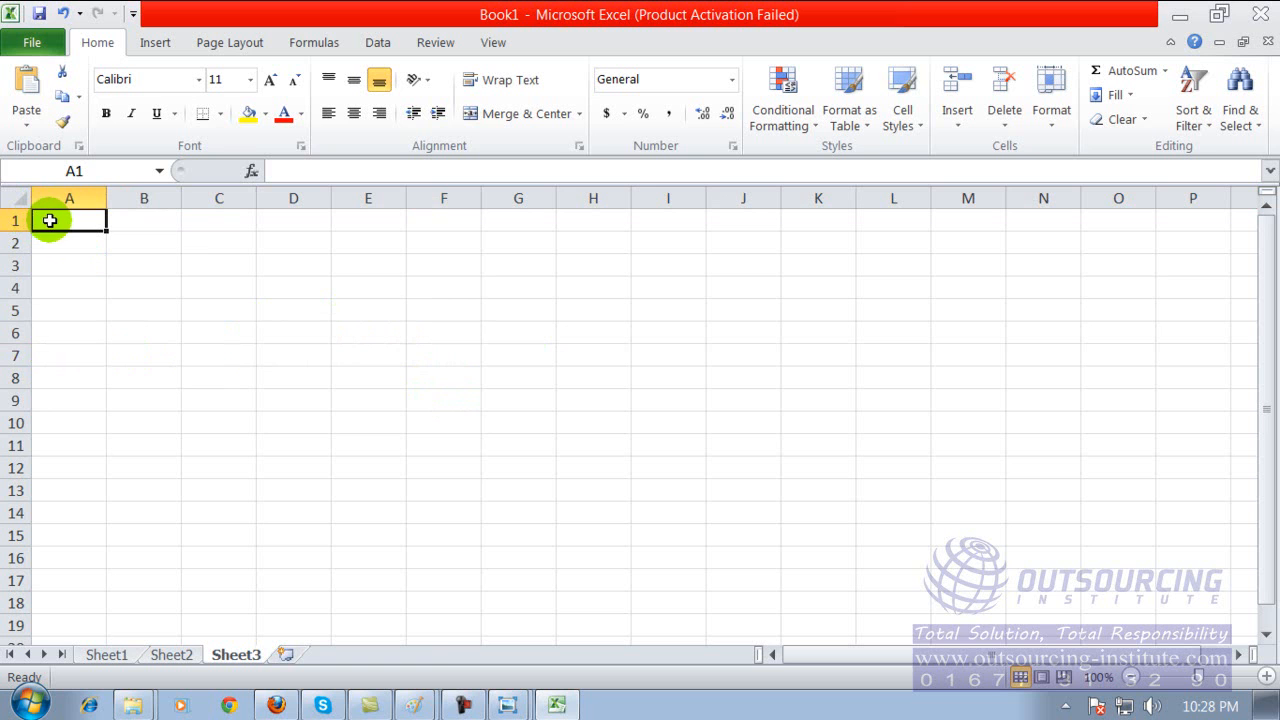
left_click(146, 306)
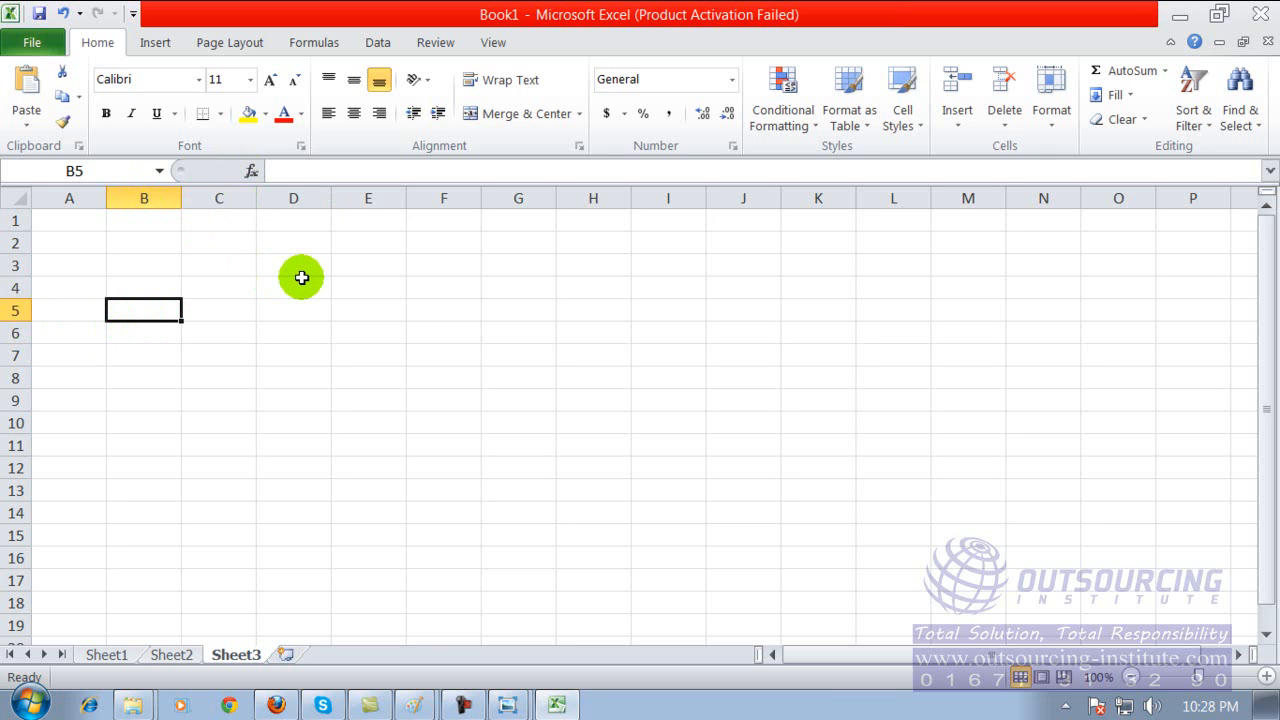
Enter 3434, 343, 56 and 234 in cells E2 to E5 and 454 in cell E7 of Sheet3.
left_click(344, 242)
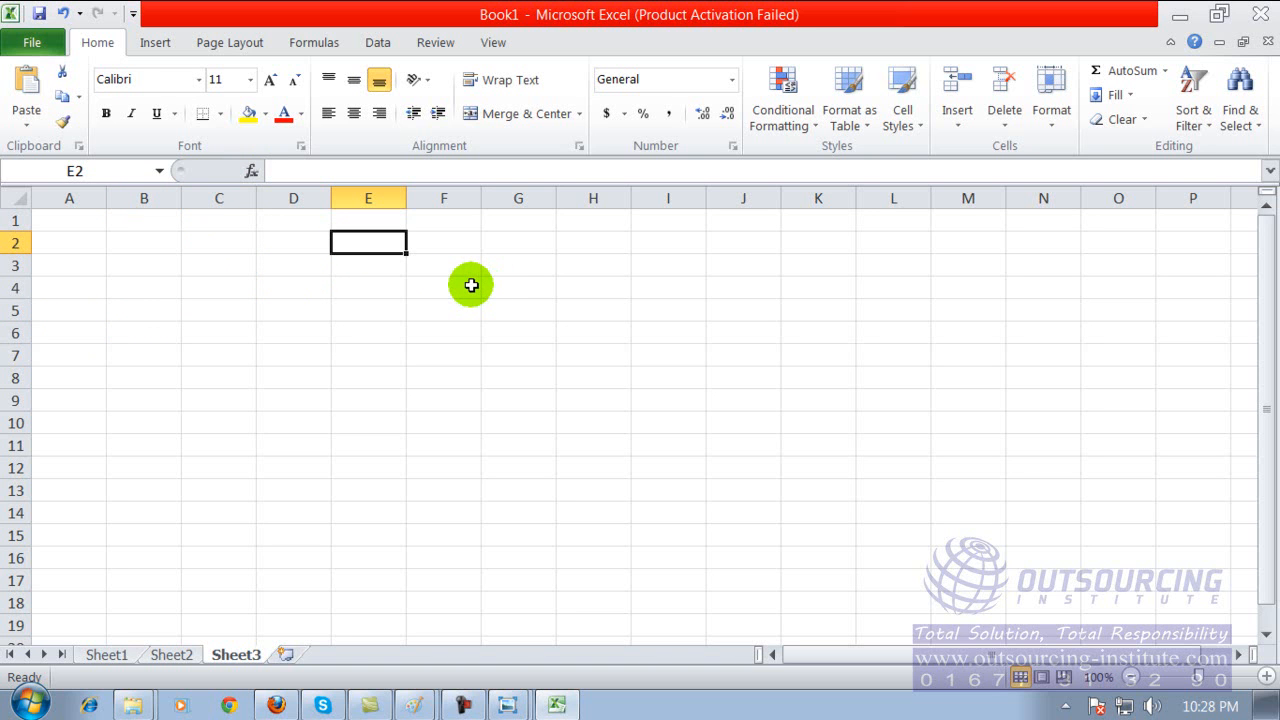
type("3434")
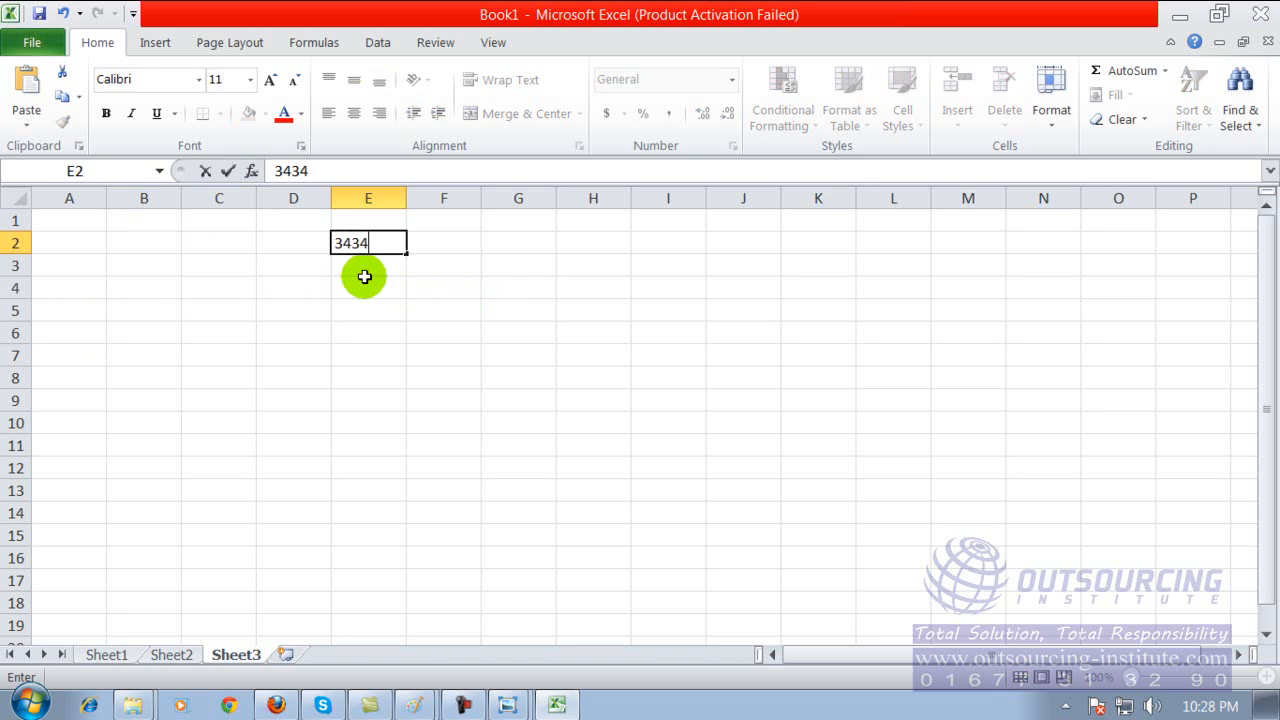
key("Return")
type("343")
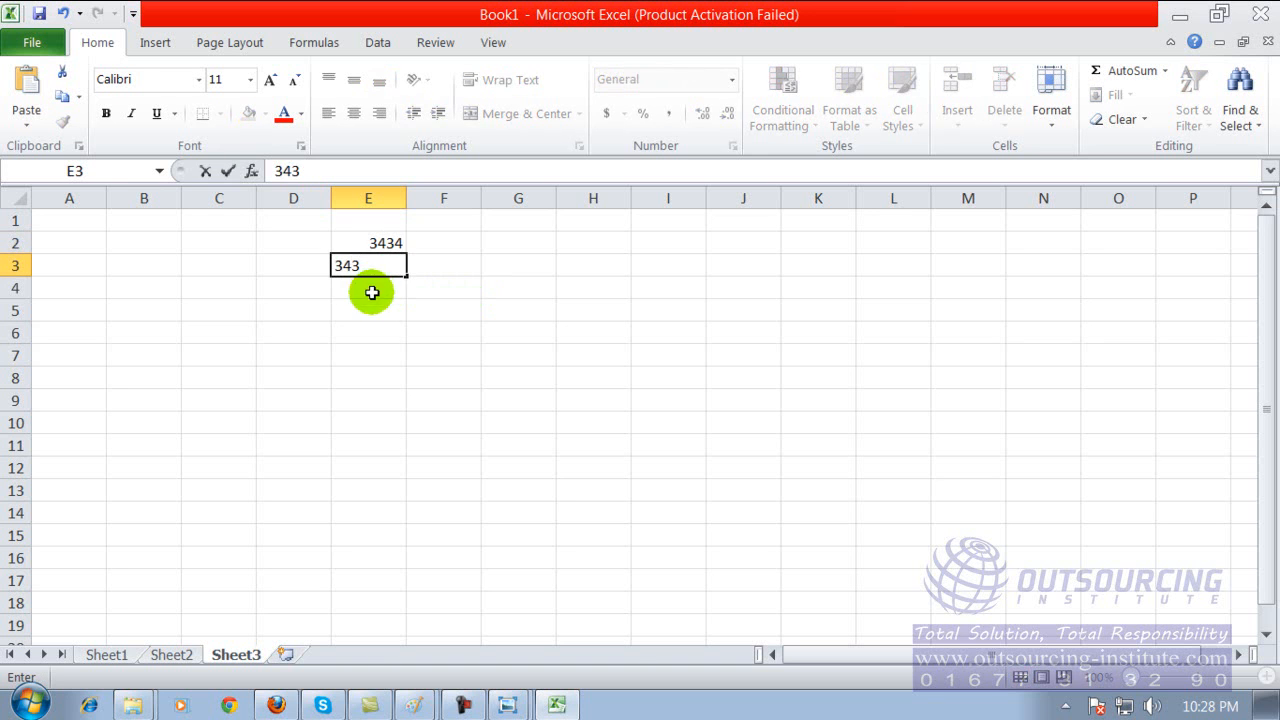
key("Return")
type("56")
key("Return")
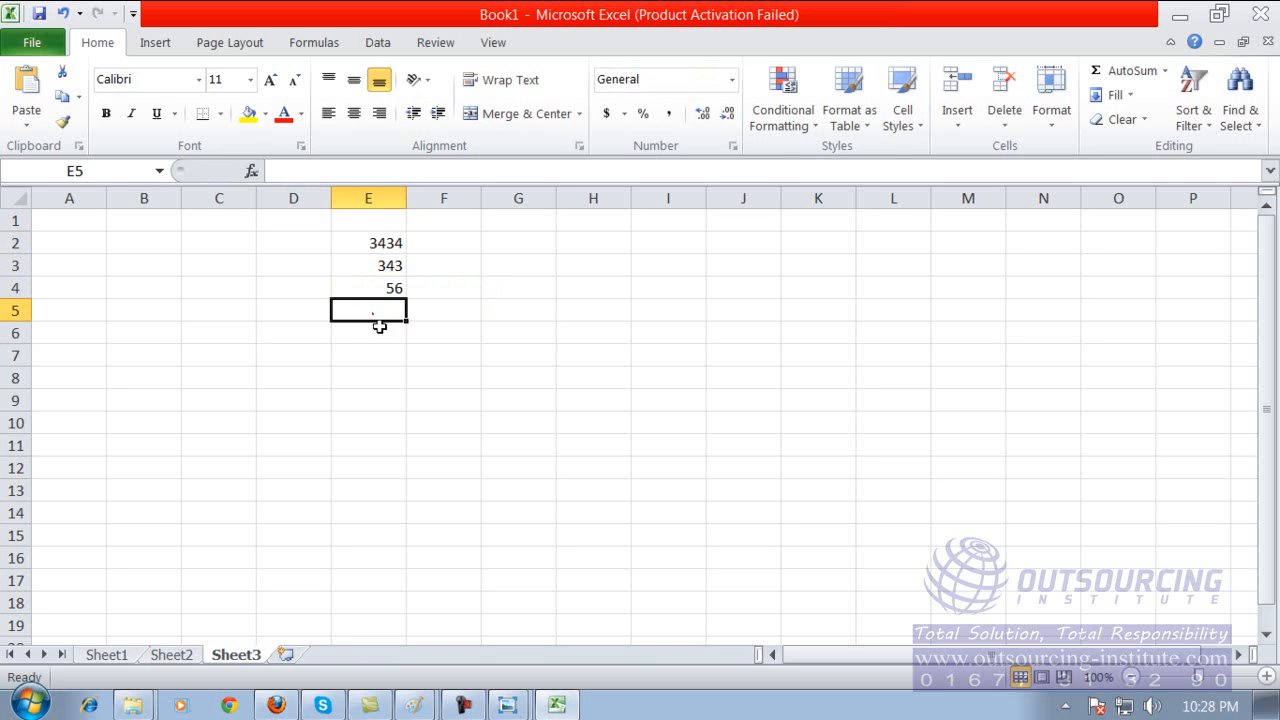
type("234")
left_click(385, 352)
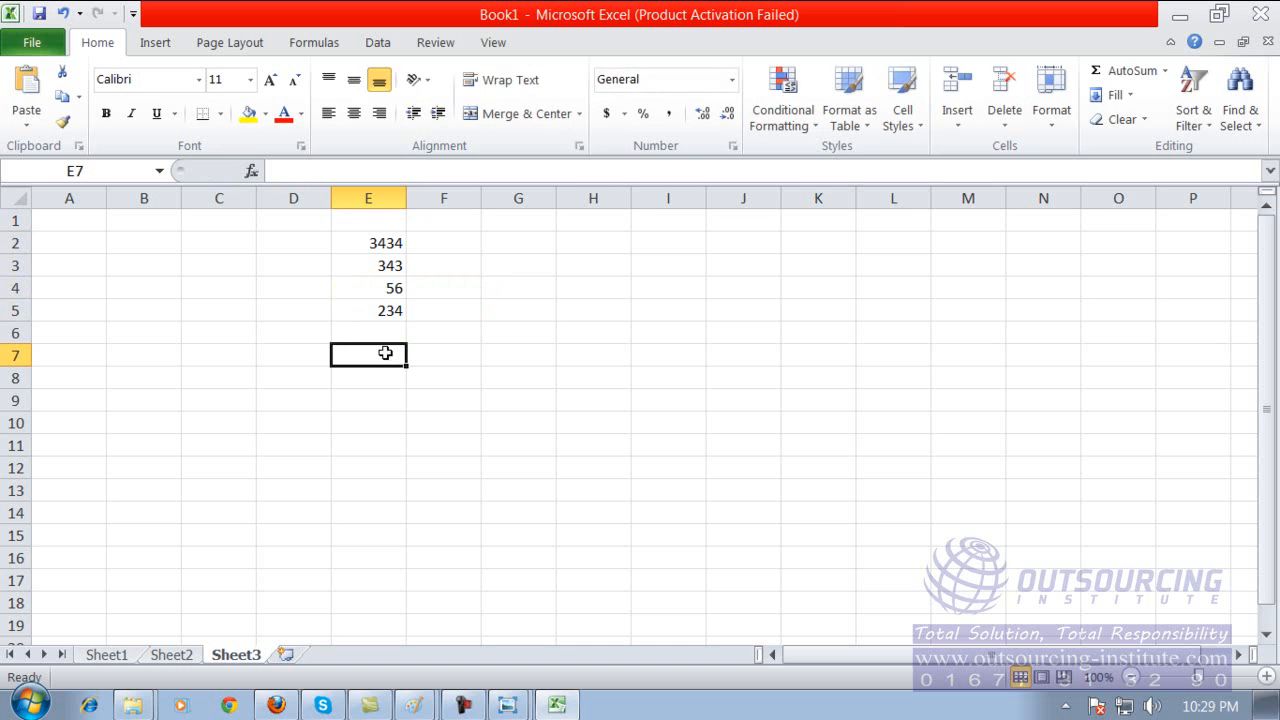
type("454")
left_click(380, 405)
left_click(382, 376)
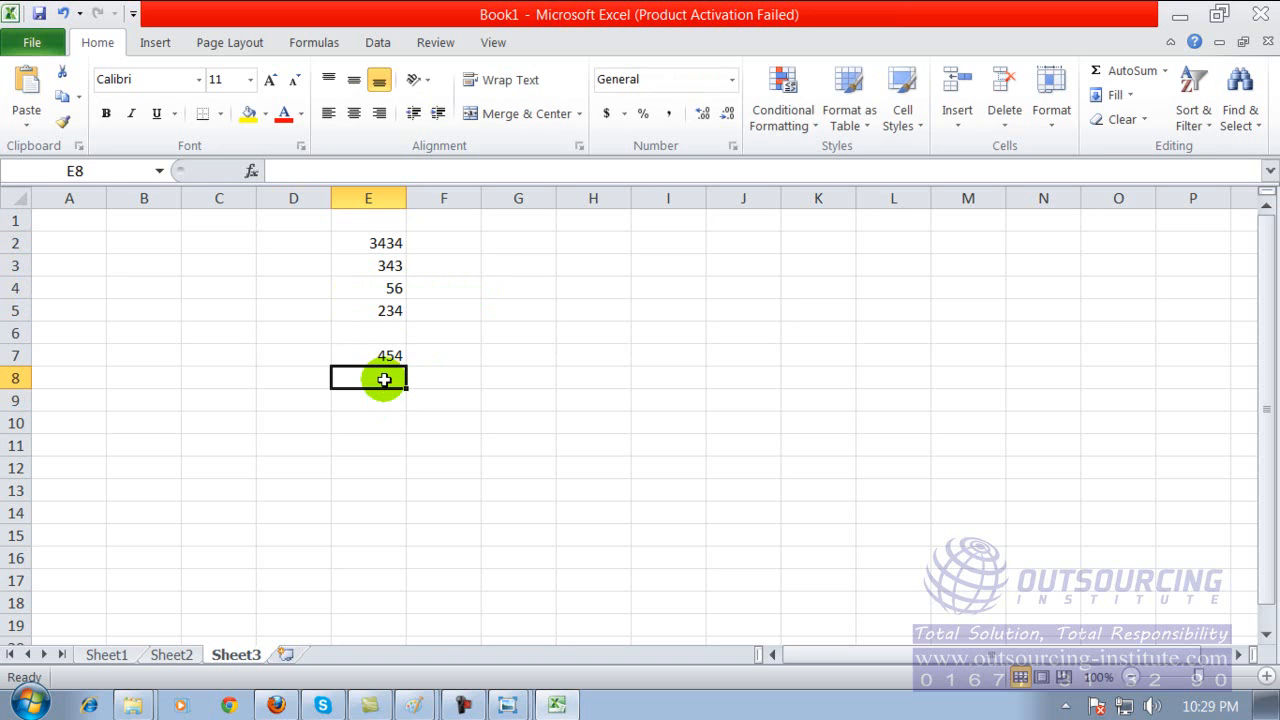
Select the range of entered numbers from E2 to E7.
left_click(386, 240)
left_click(386, 240)
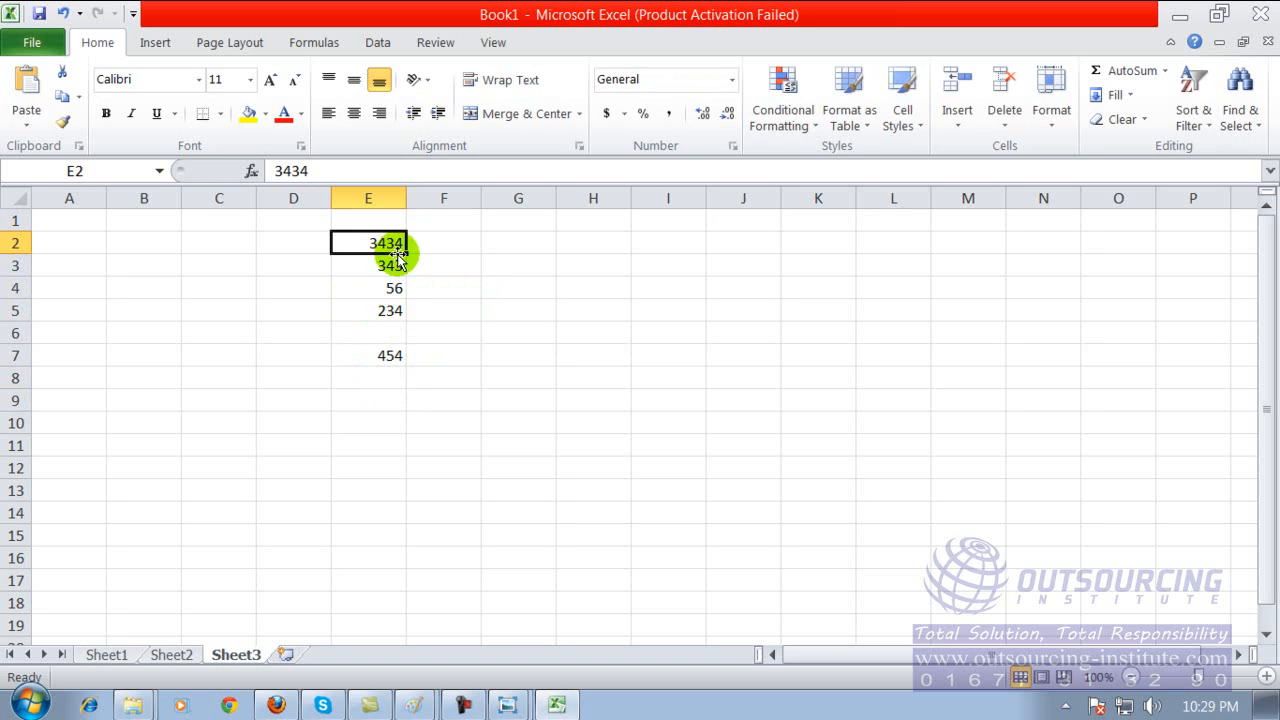
left_click(412, 310)
left_click_drag(380, 243, 380, 358)
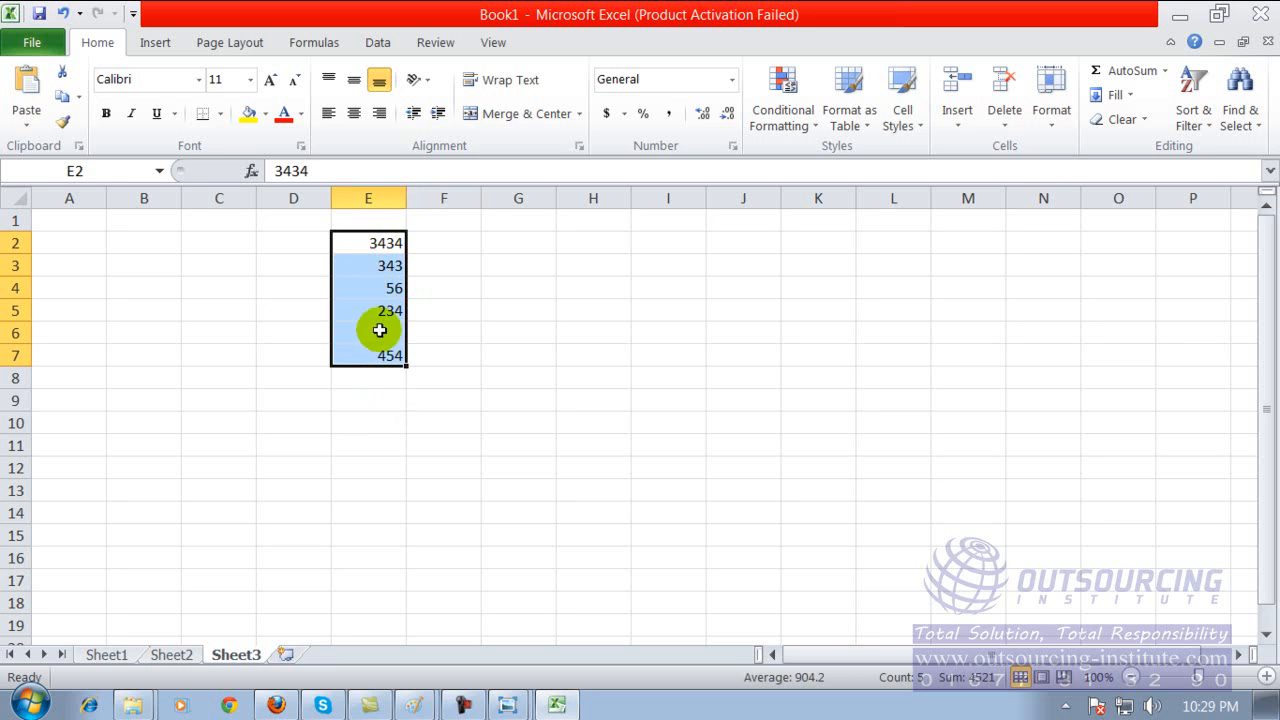
Clear the number from cell E2 of Sheet3.
left_click(366, 175)
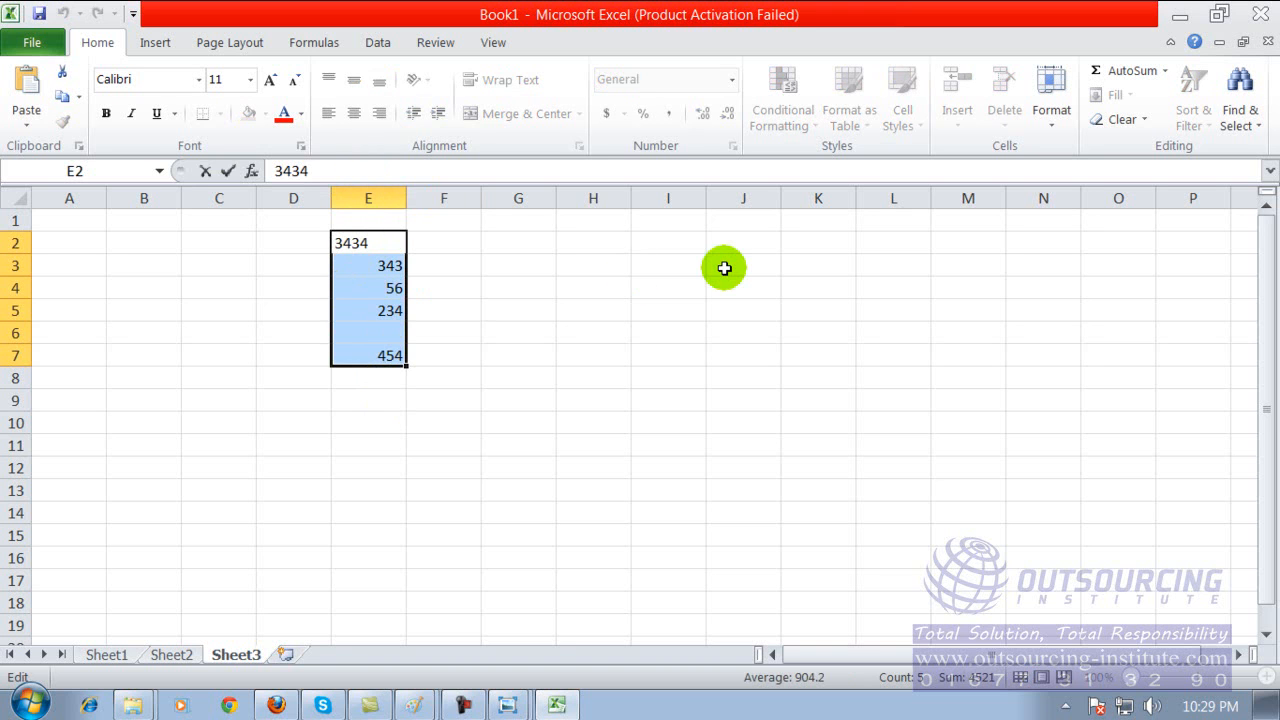
key("BackSpace")
key("BackSpace")
key("BackSpace")
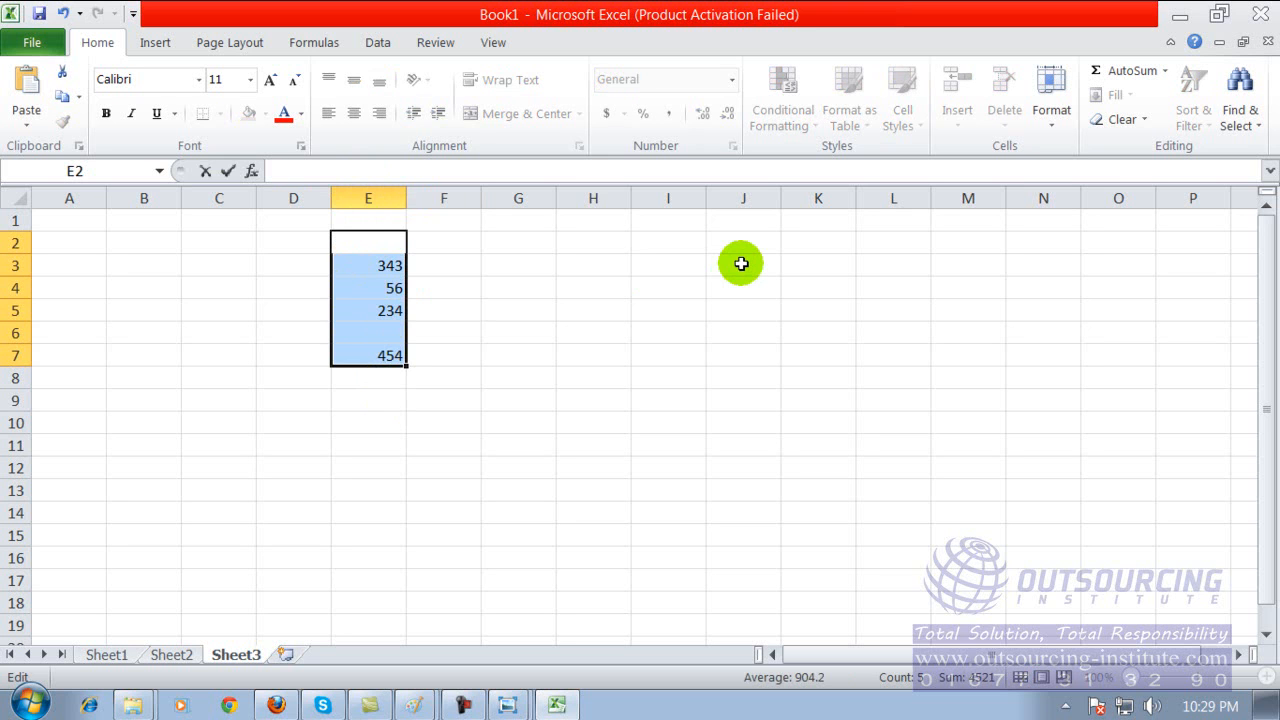
type("+")
key("BackSpace")
type("=")
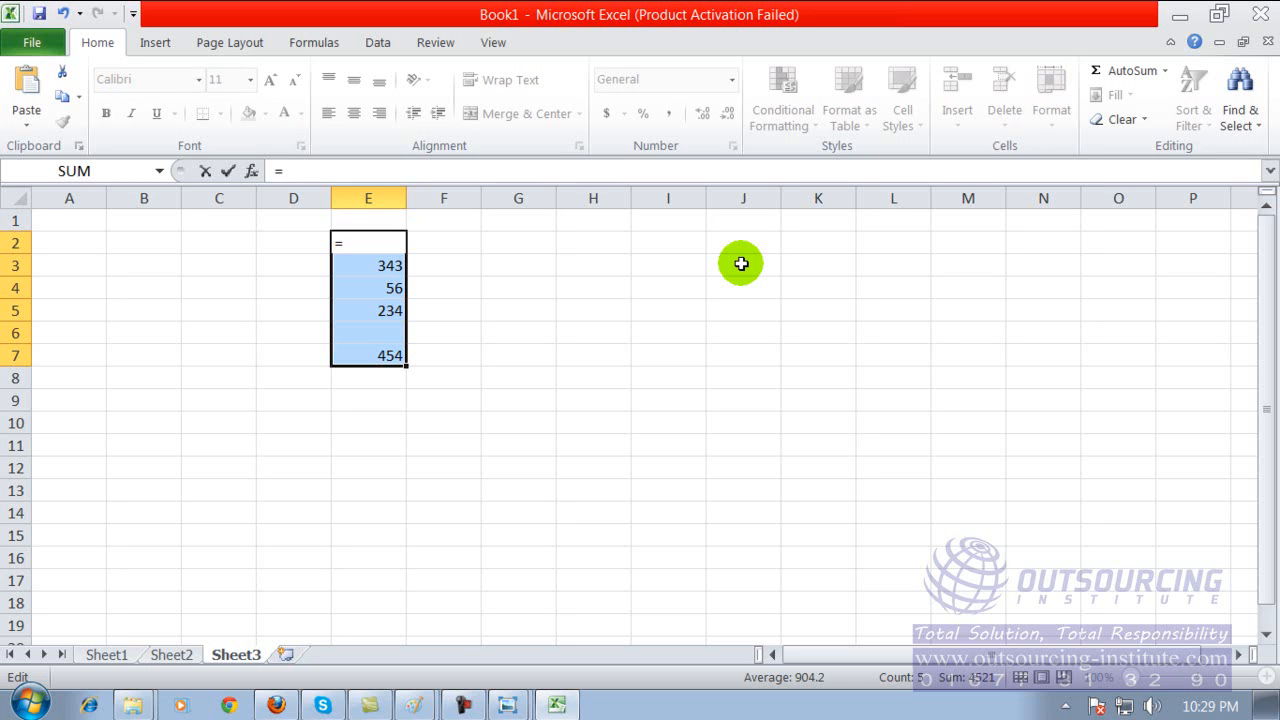
left_click(380, 244)
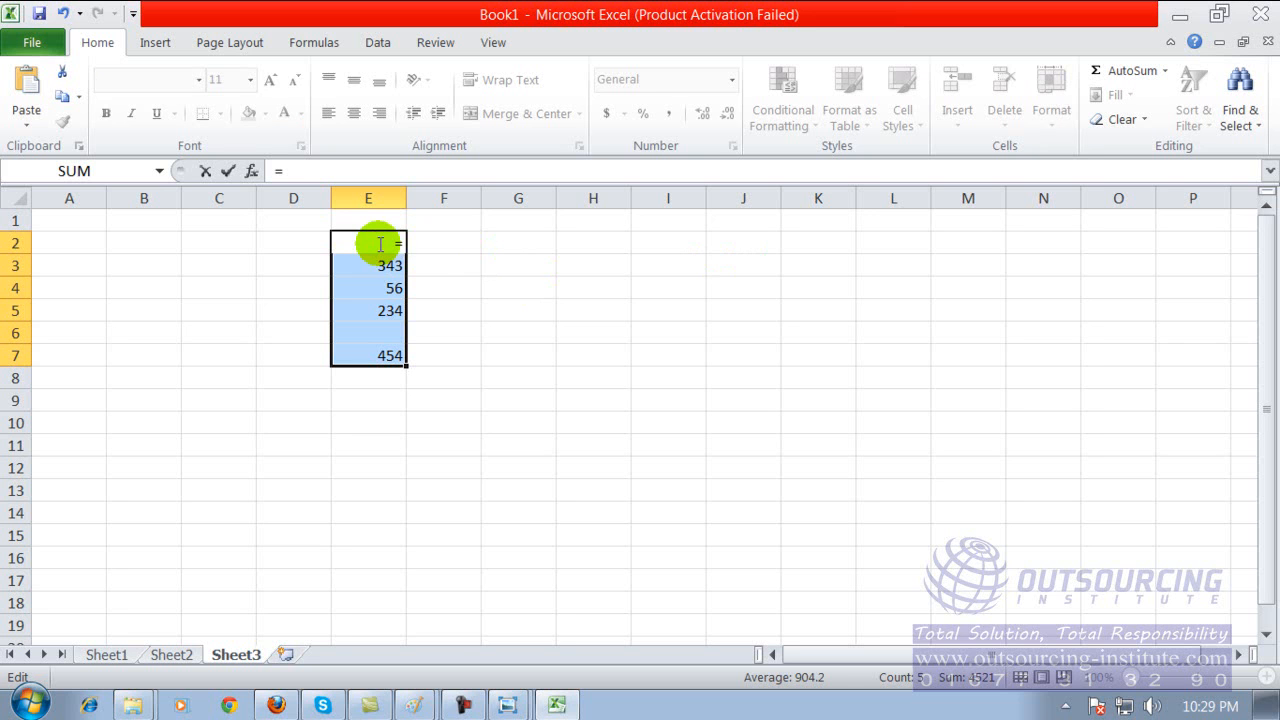
type("su")
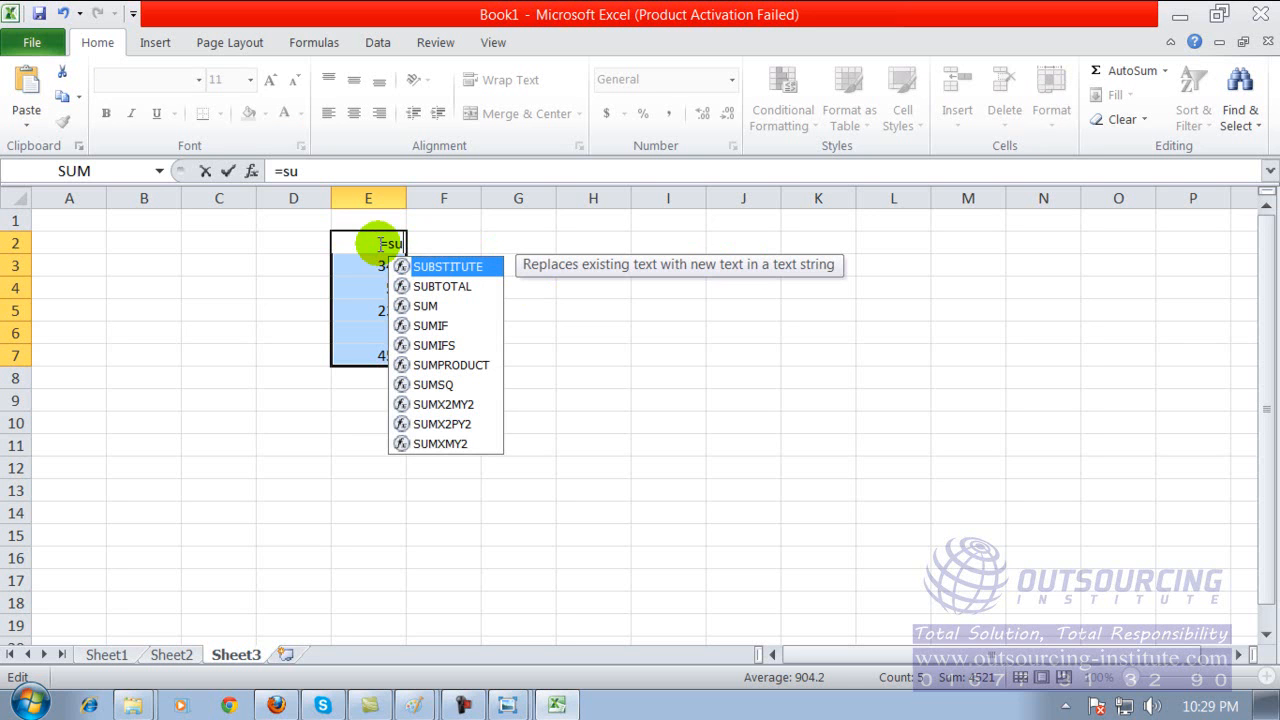
type("m")
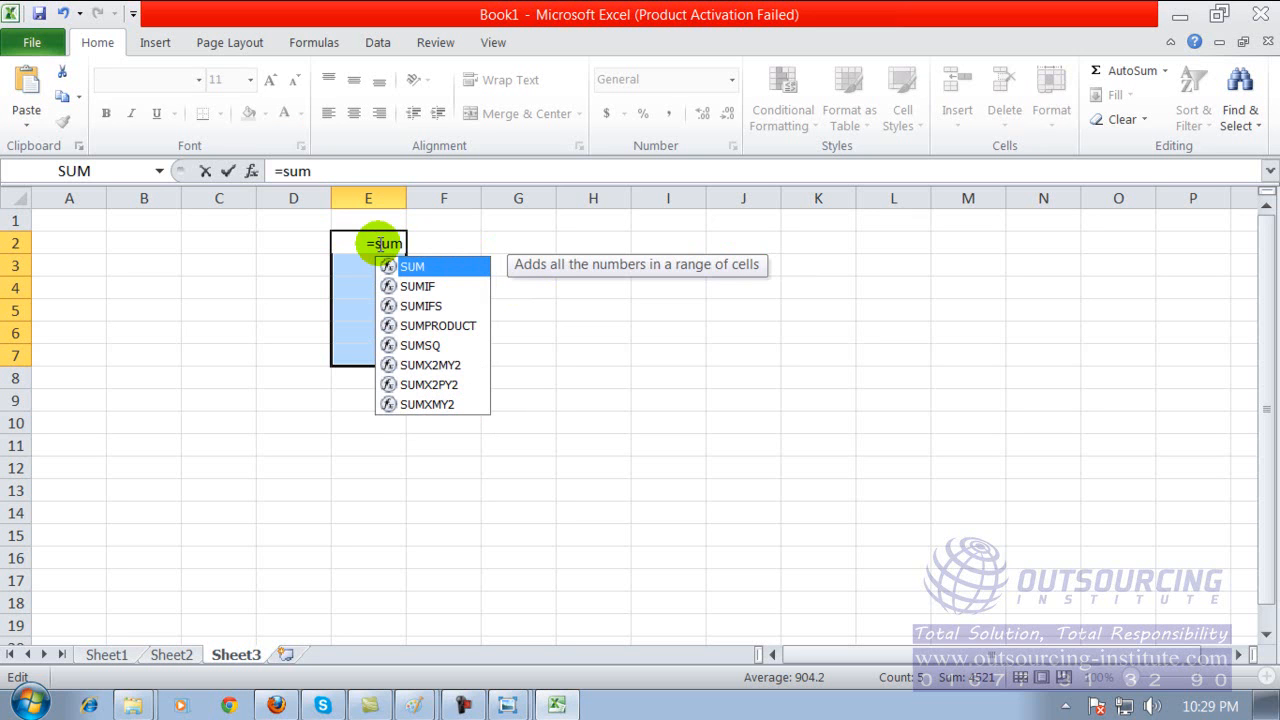
type("(")
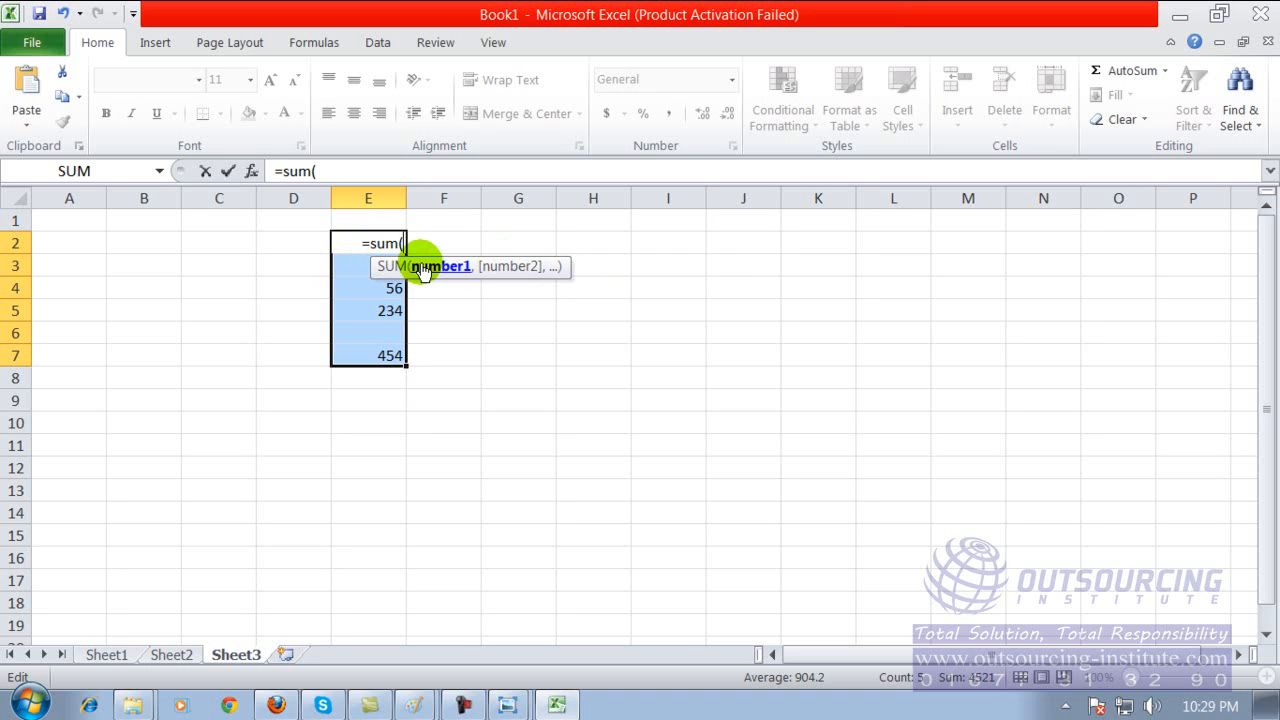
key("BackSpace")
key("BackSpace")
key("BackSpace")
key("BackSpace")
key("BackSpace")
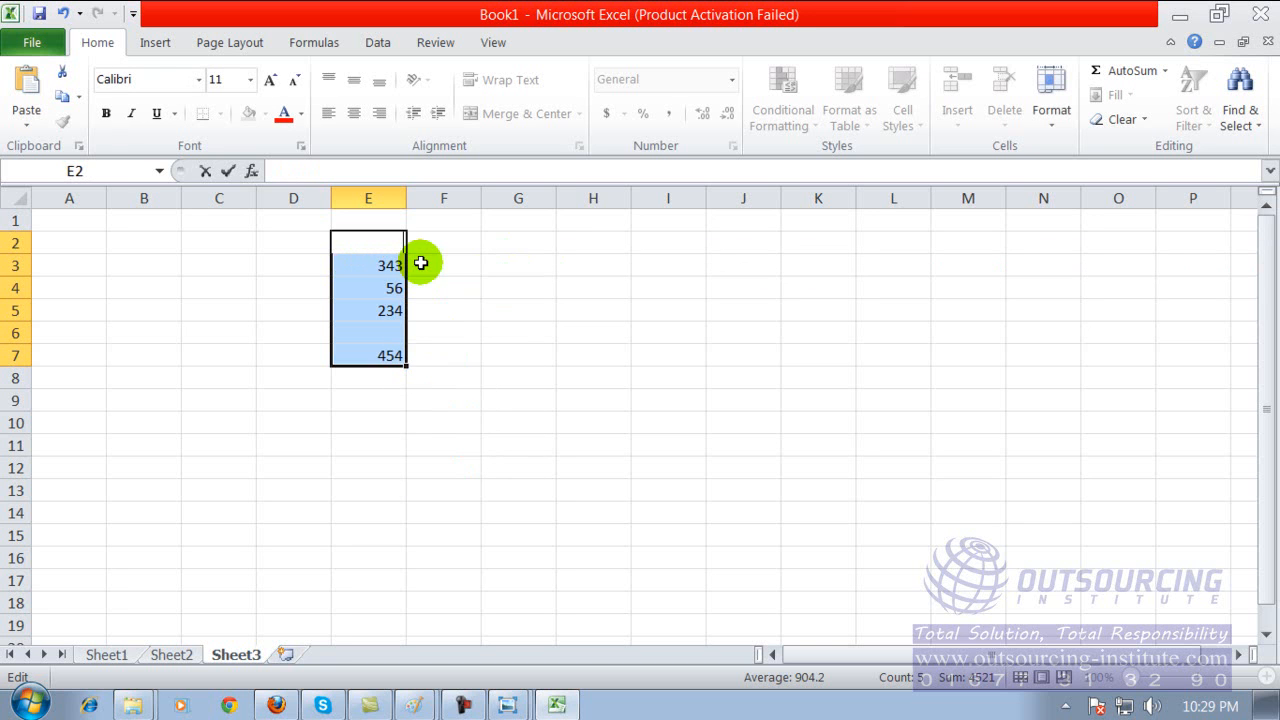
Write a SUM formula in cell E10 that adds the numbers in the range e3:e7.
left_click(367, 426)
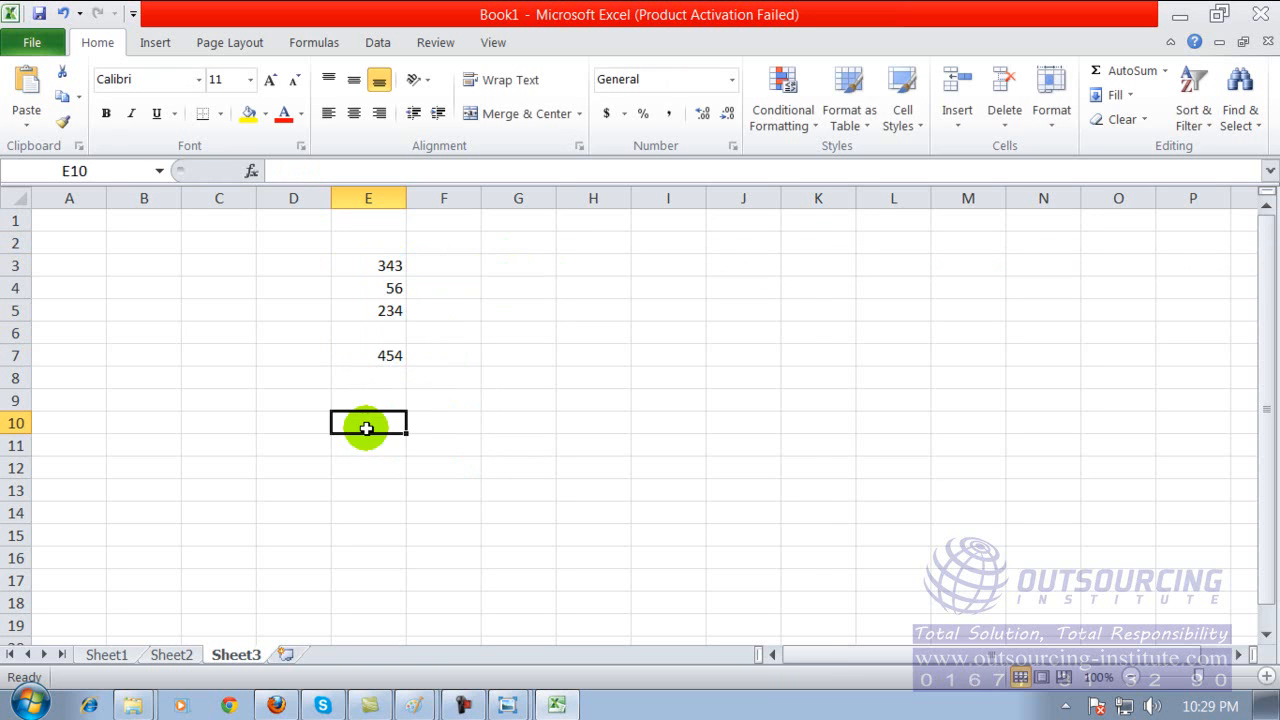
left_click(378, 264)
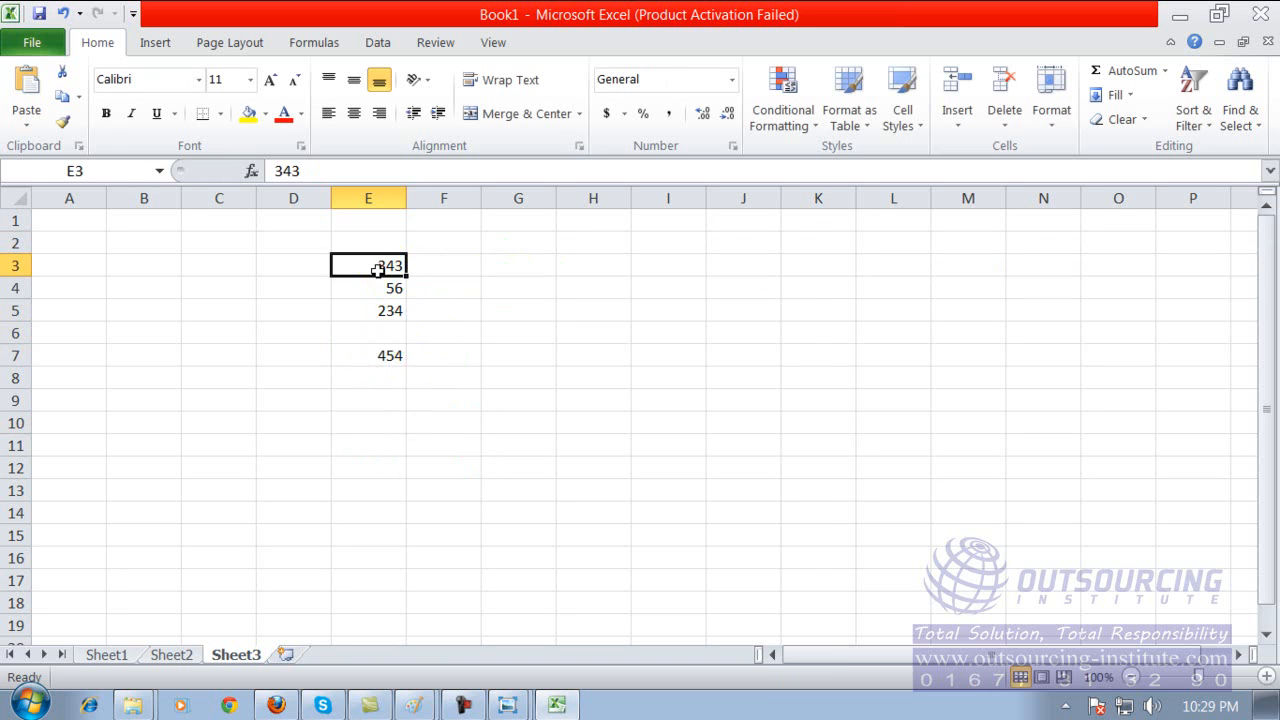
left_click(380, 423)
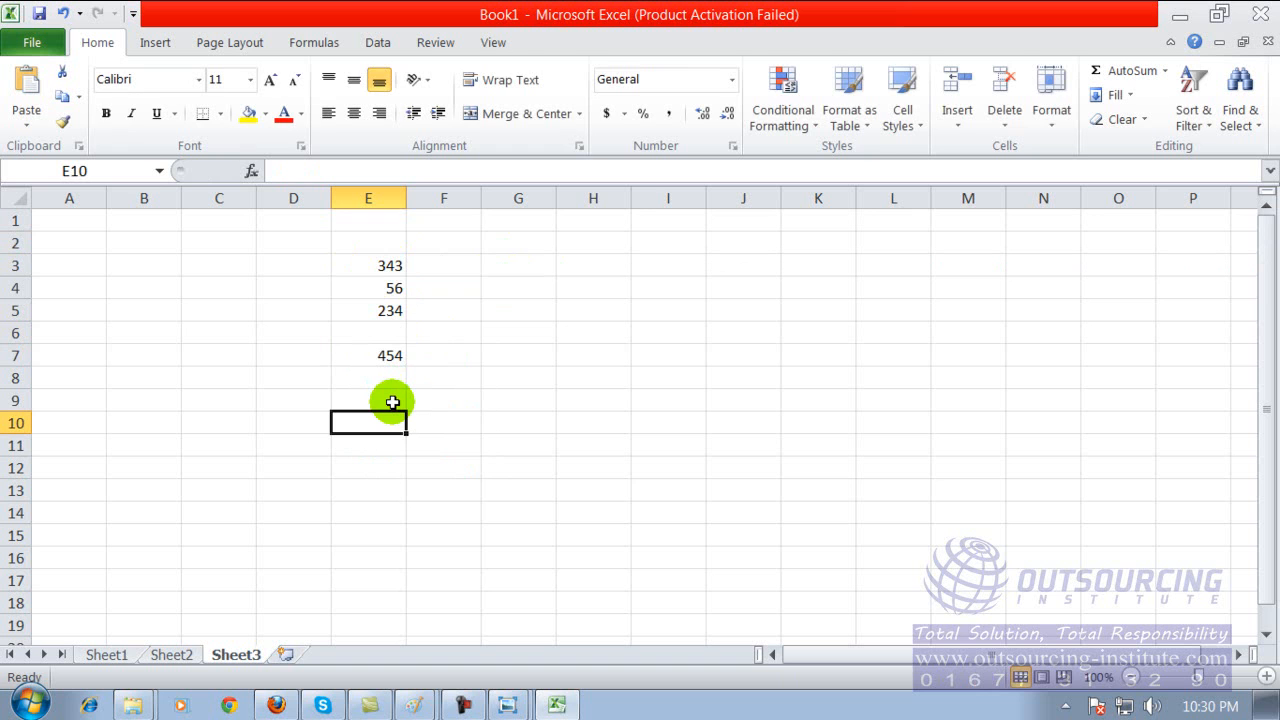
type("=sum")
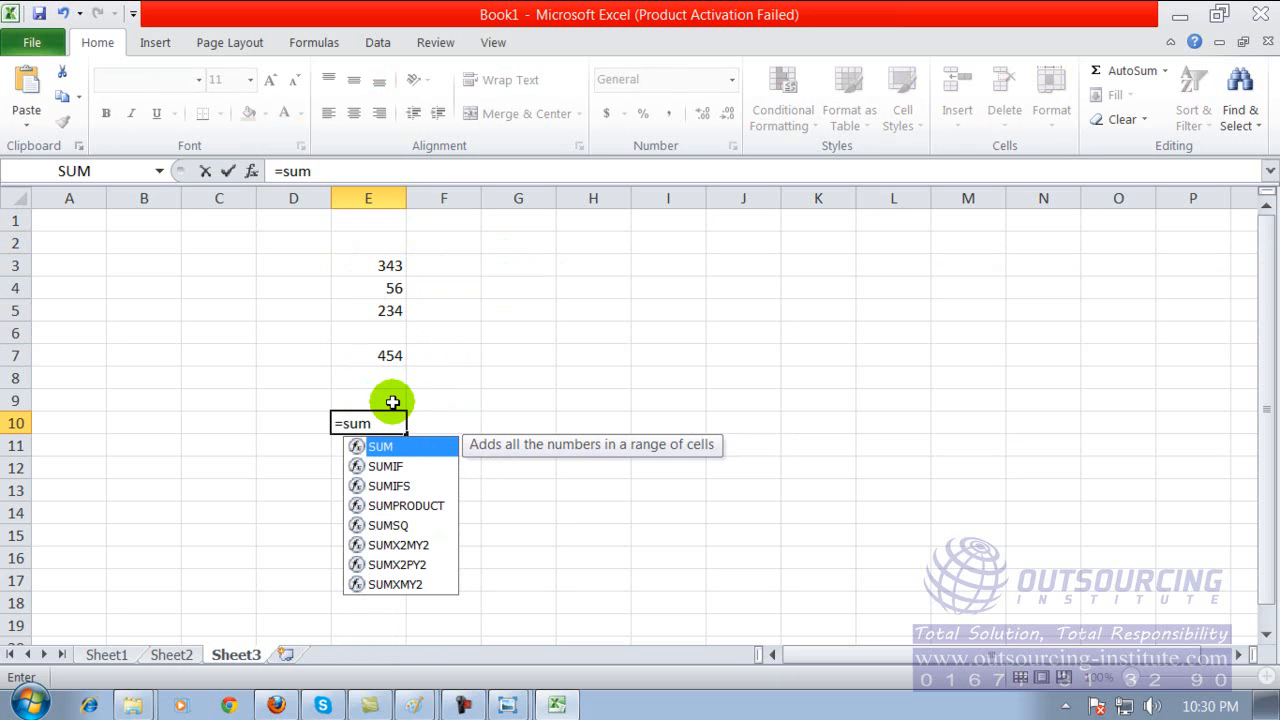
type("(")
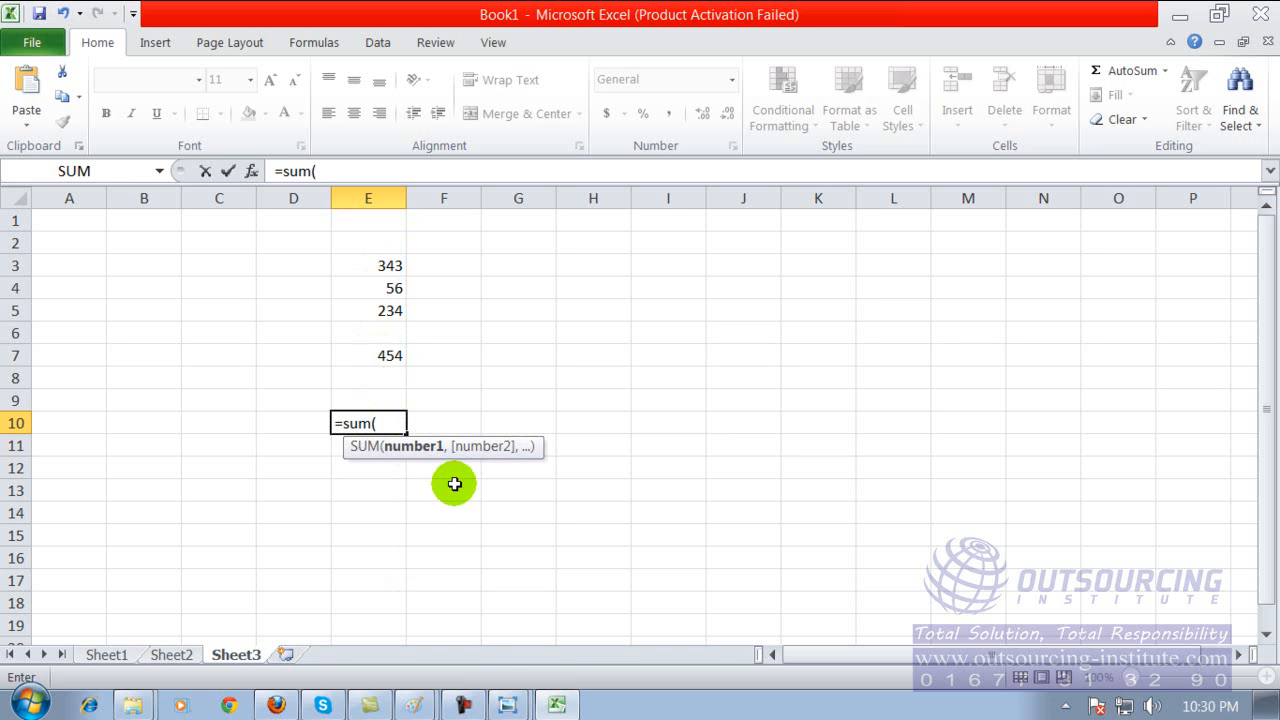
type("e3:e")
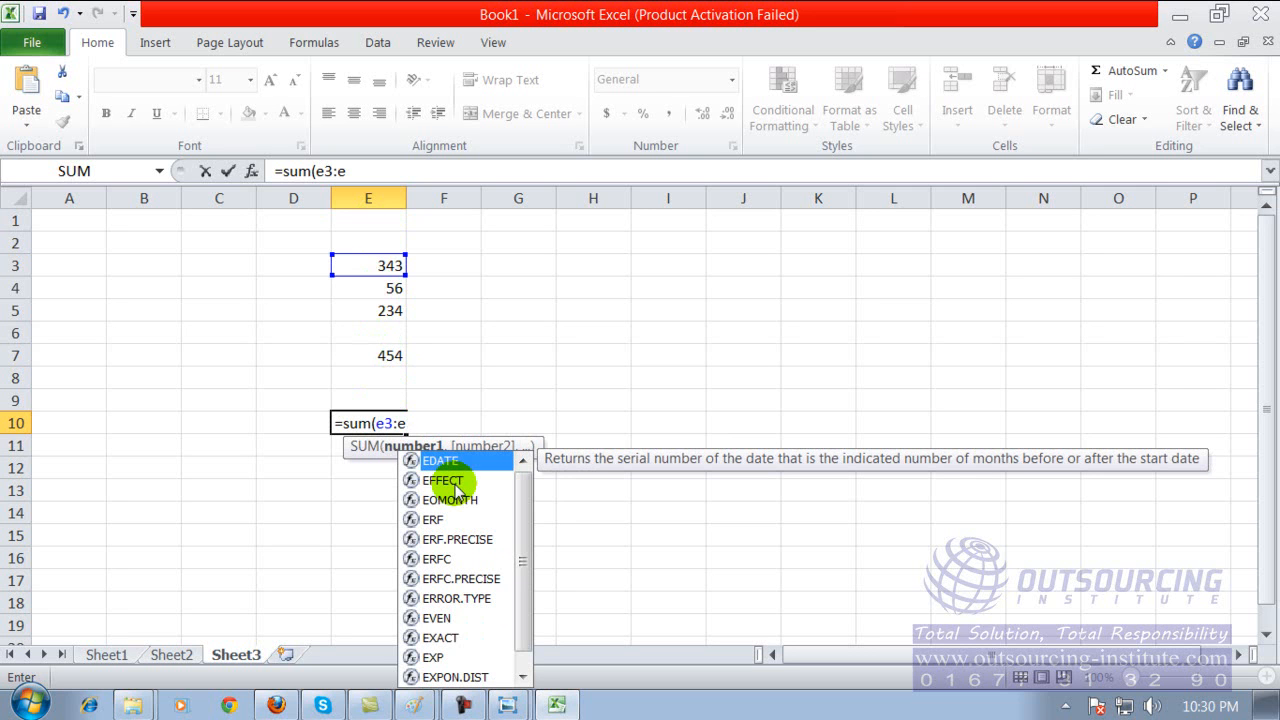
type("7")
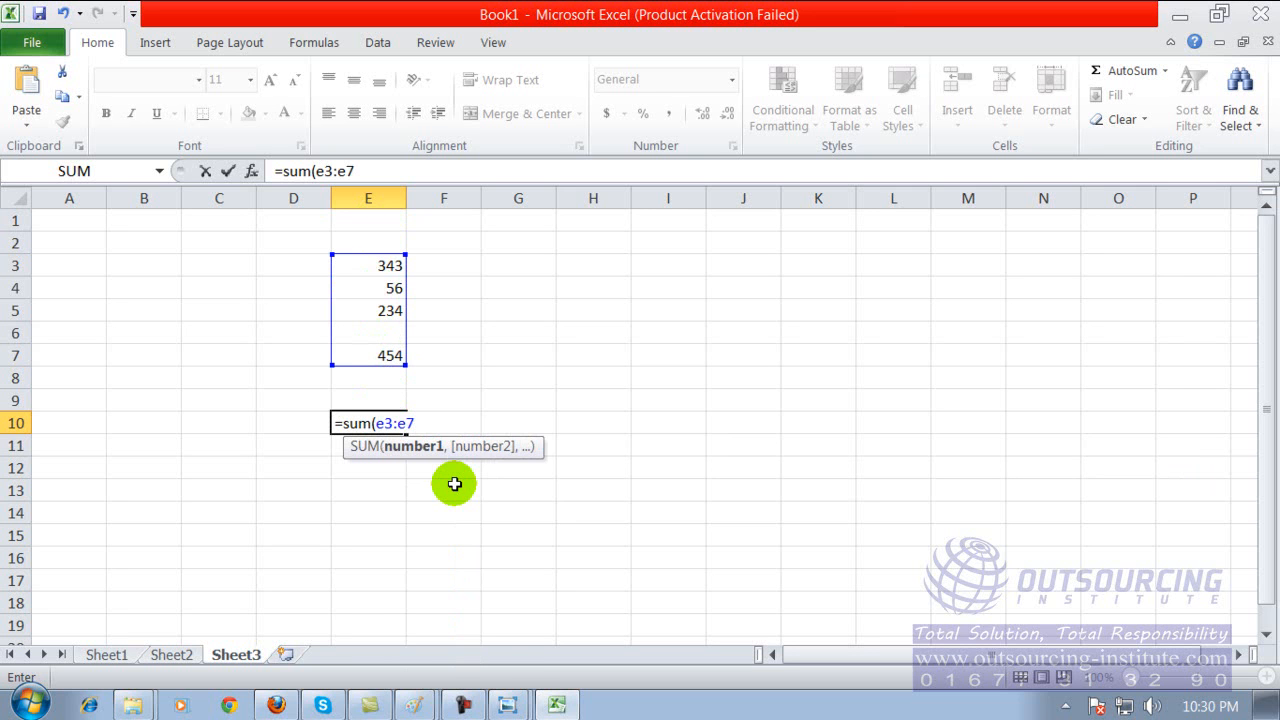
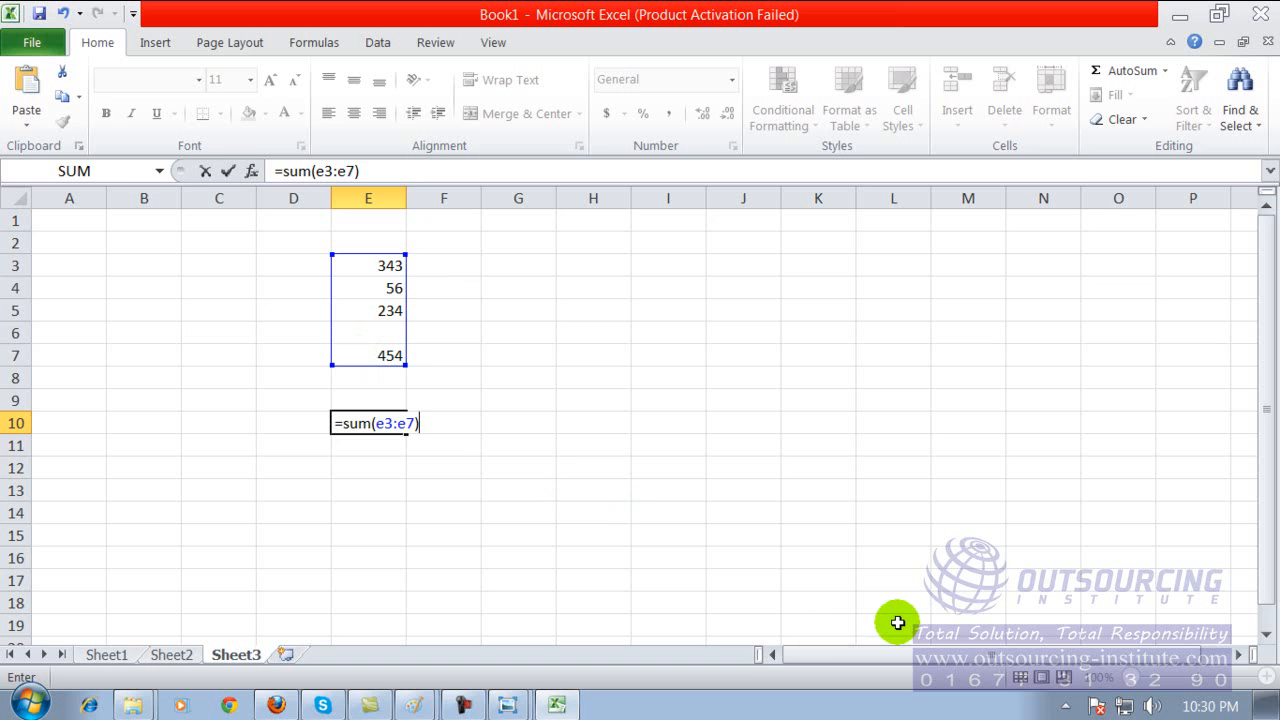
Complete the SUM formula in cell E10 and reselect that cell to review it.
key("Return")
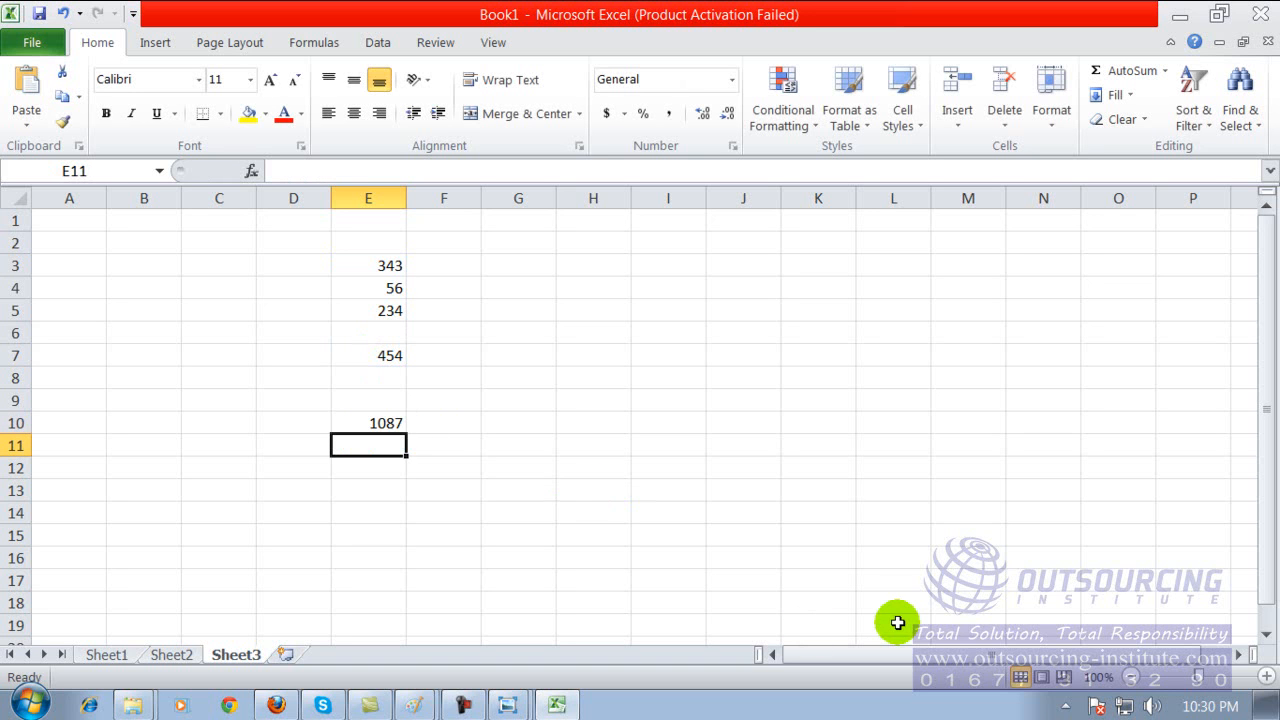
left_click(412, 423)
left_click(390, 423)
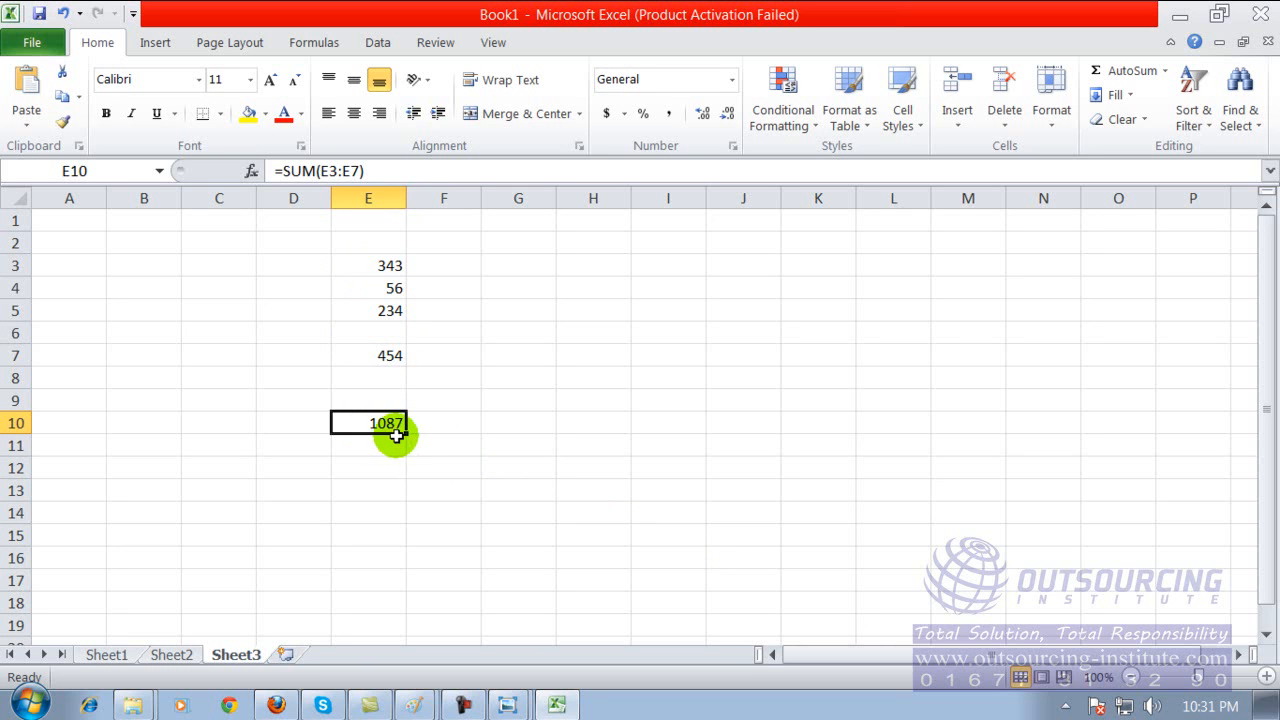
Enter 2342, 2232, 232, 234 and 24 in cells F3 to J3 of Sheet3.
left_click(529, 264)
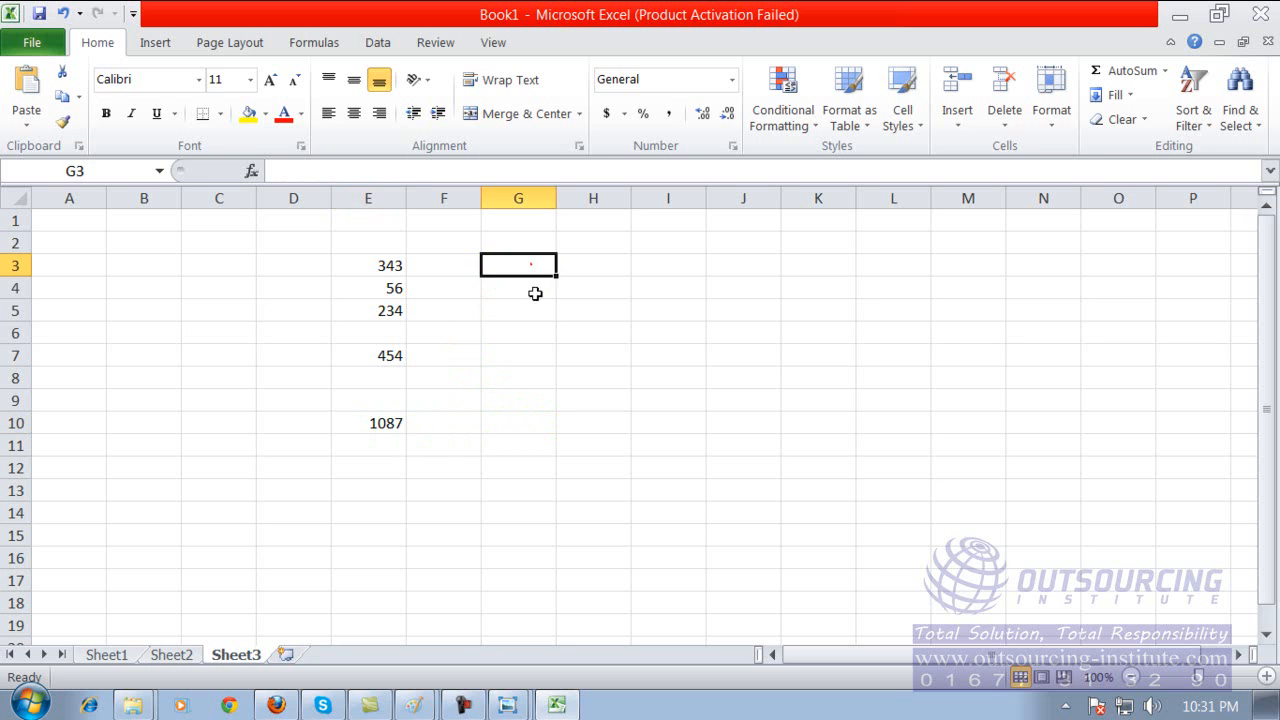
type("erwer")
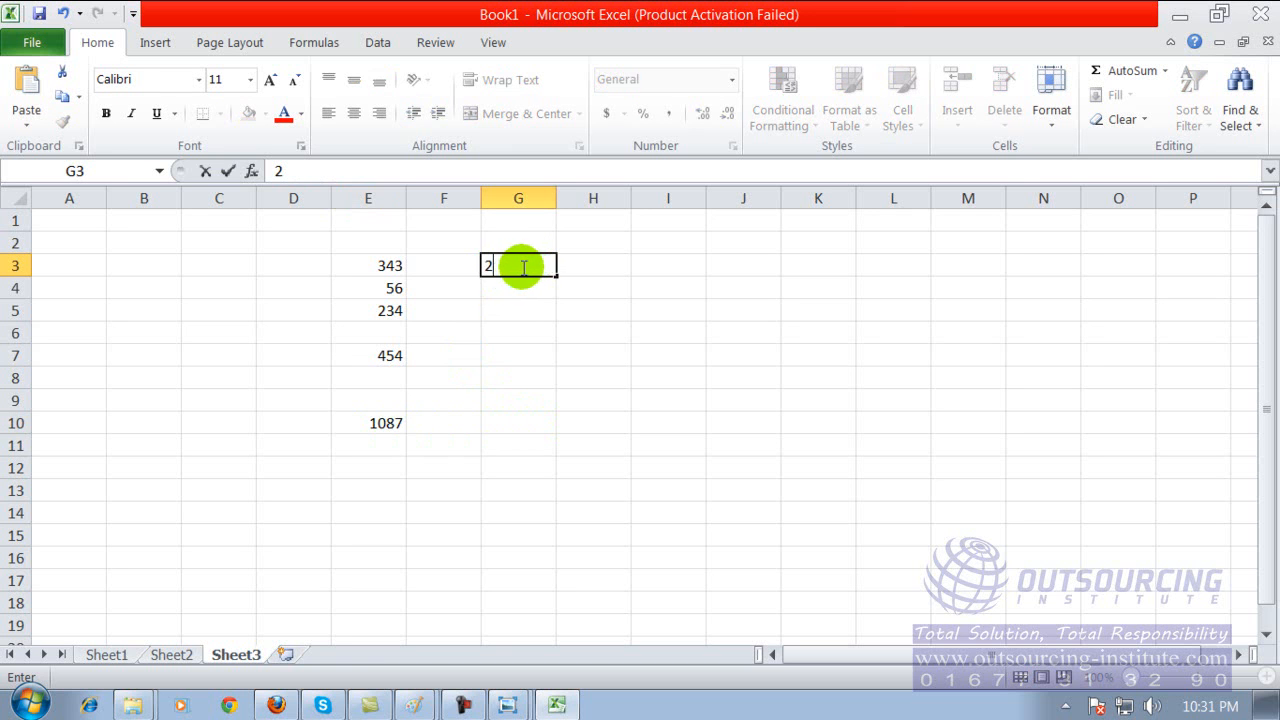
type("232")
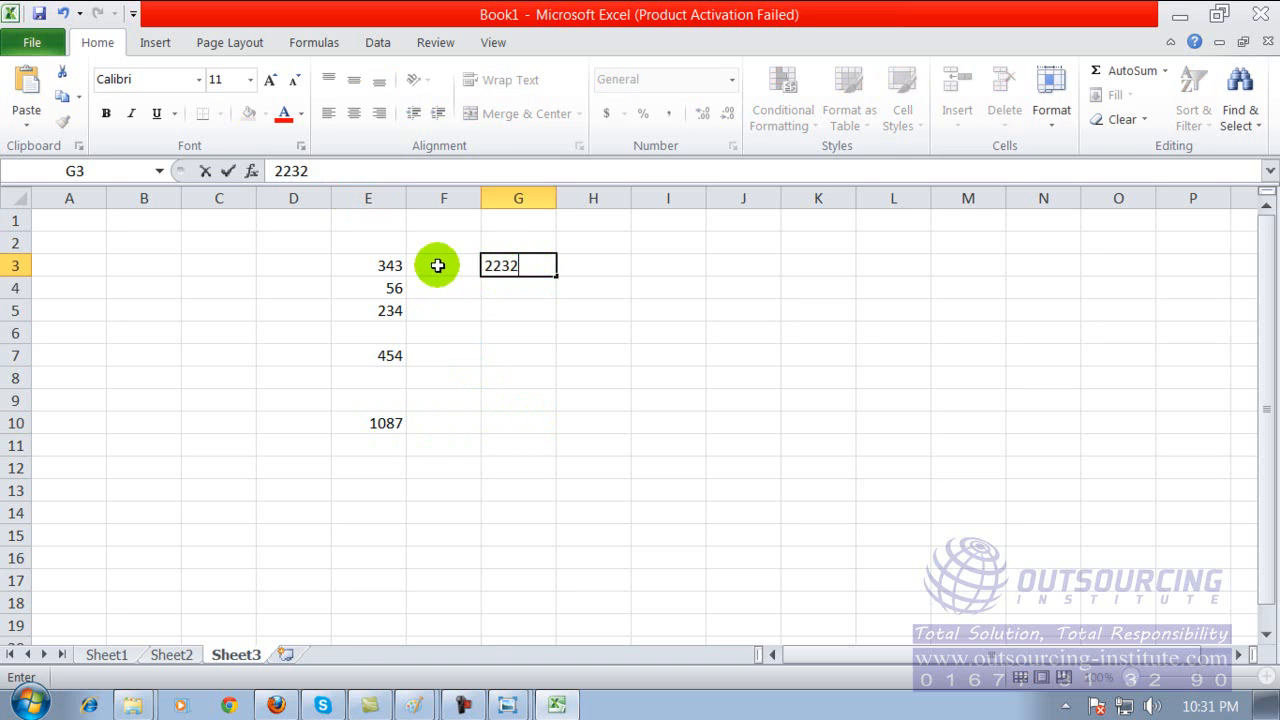
left_click(437, 267)
type("2342")
left_click(596, 267)
type("232")
left_click(665, 266)
type("234")
left_click(749, 271)
type("24")
Enter 54 in cell F4, and 5645, 4564, 456, 465 and 465 in cells F5 to J5.
left_click(458, 288)
type("54")
left_click(445, 310)
type("5645")
left_click(515, 310)
type("4564")
left_click(584, 310)
type("456")
left_click(666, 311)
type("465")
left_click(720, 311)
type("465")
Complete row 4 with 464, 4564, 464 and 46 in cells G4 to J4.
left_click(731, 288)
type("46")
left_click(677, 289)
type("464")
left_click(586, 289)
type("4564")
left_click(524, 287)
type("4564")
Enter 4564, 464, 46, 456 and 45 in cells F6 to J6.
left_click(458, 334)
type("4564")
left_click(526, 332)
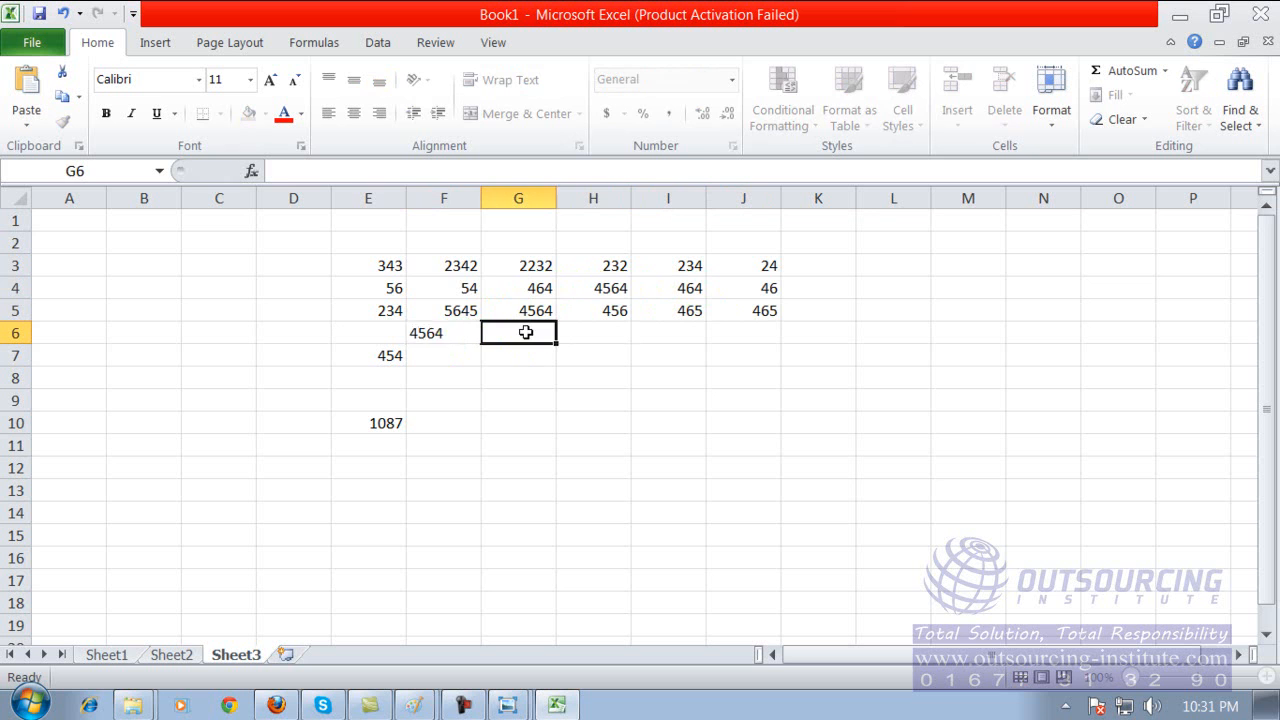
type("464")
left_click(578, 335)
type("46")
left_click(686, 335)
type("456")
left_click(737, 334)
type("45")
Enter 456, 456, 45, 456 and 46 in cells F7 to J7.
left_click(455, 357)
type("456")
left_click(522, 356)
type("456")
left_click(628, 360)
type("45")
left_click(660, 358)
type("456")
left_click(742, 358)
type("46")
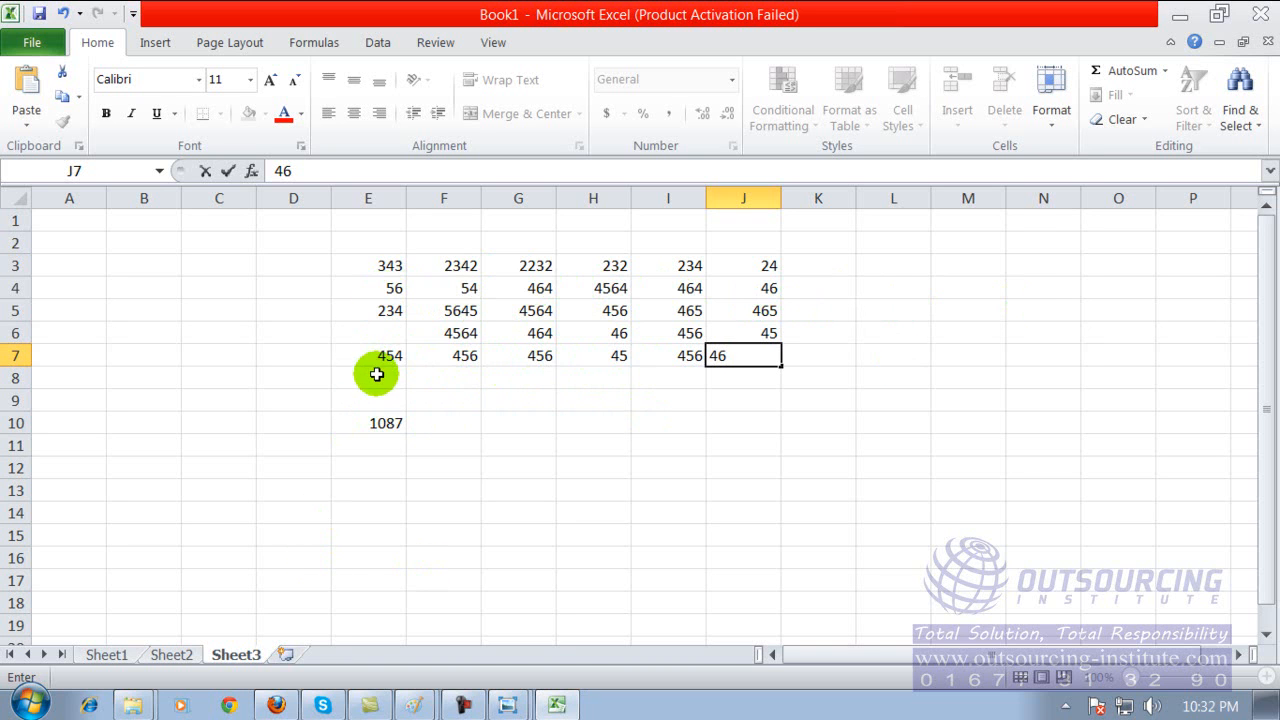
Examine the SUM formula in cell E10 and the range it refers to.
left_click(386, 421)
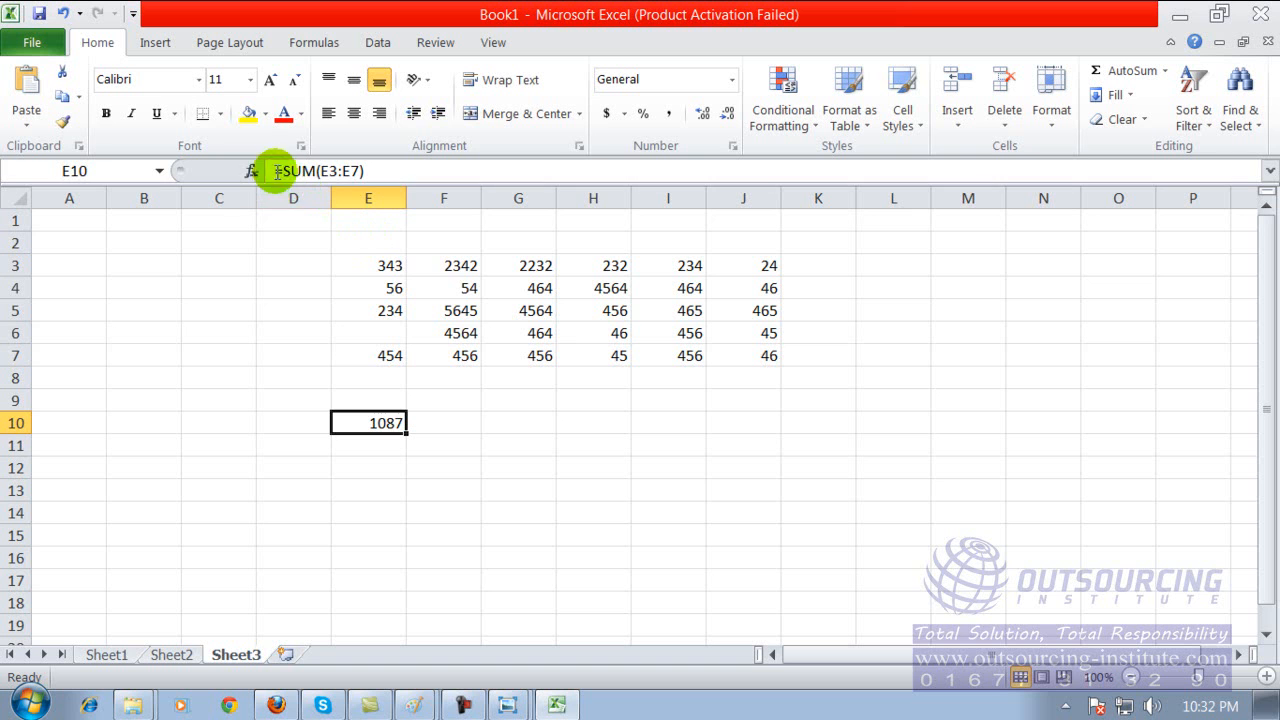
left_click(380, 172)
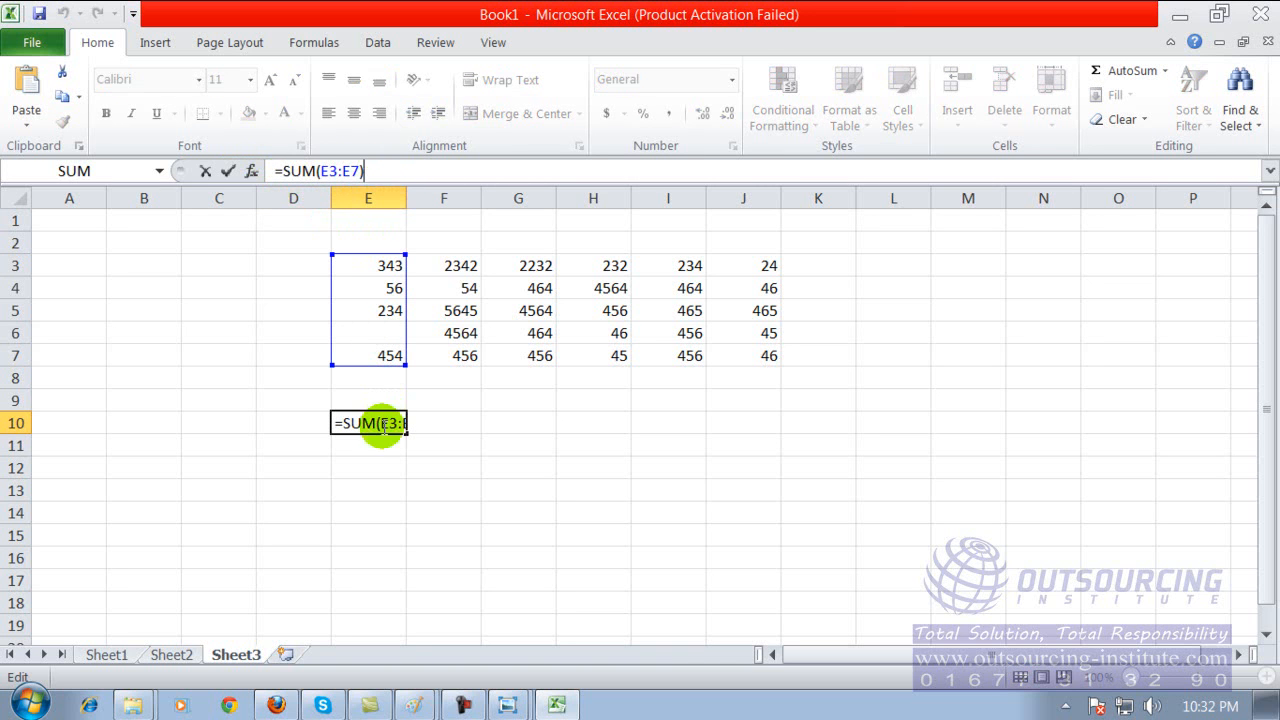
left_click(371, 485)
left_click(381, 423)
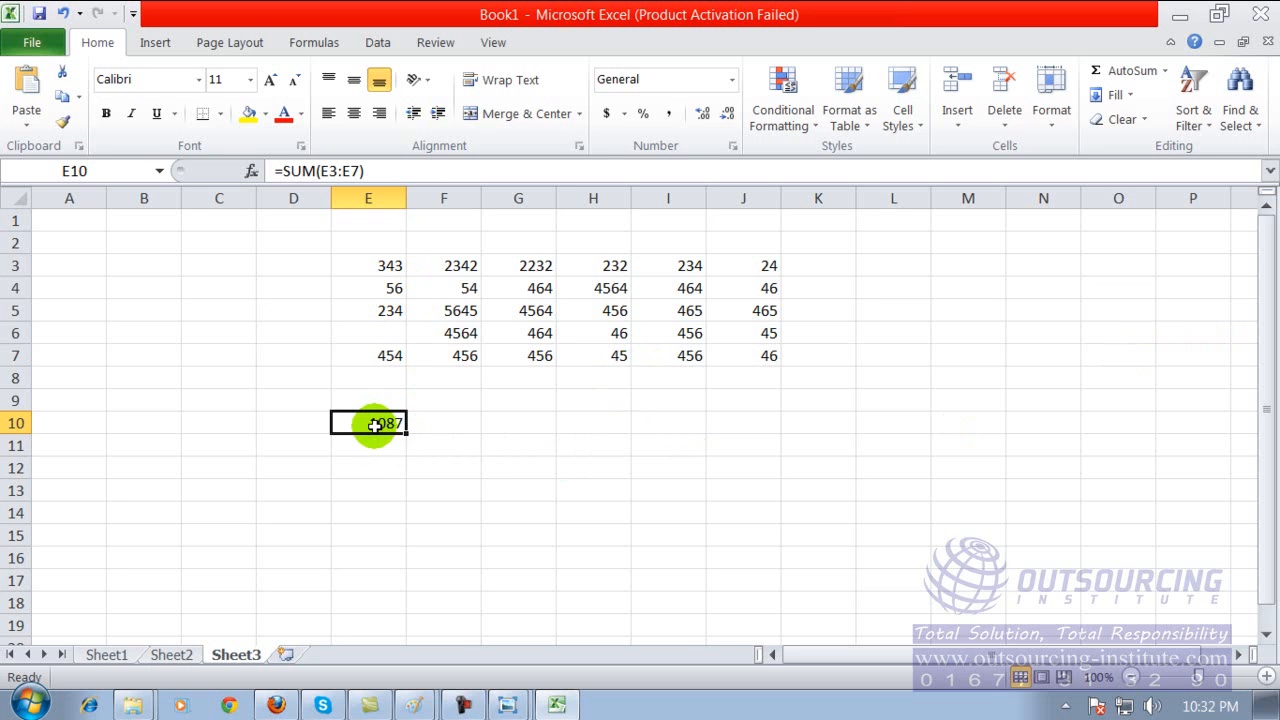
Fill the SUM formula from cell E10 across row 10 to cell J10 to total each column.
left_click(372, 486)
left_click(372, 424)
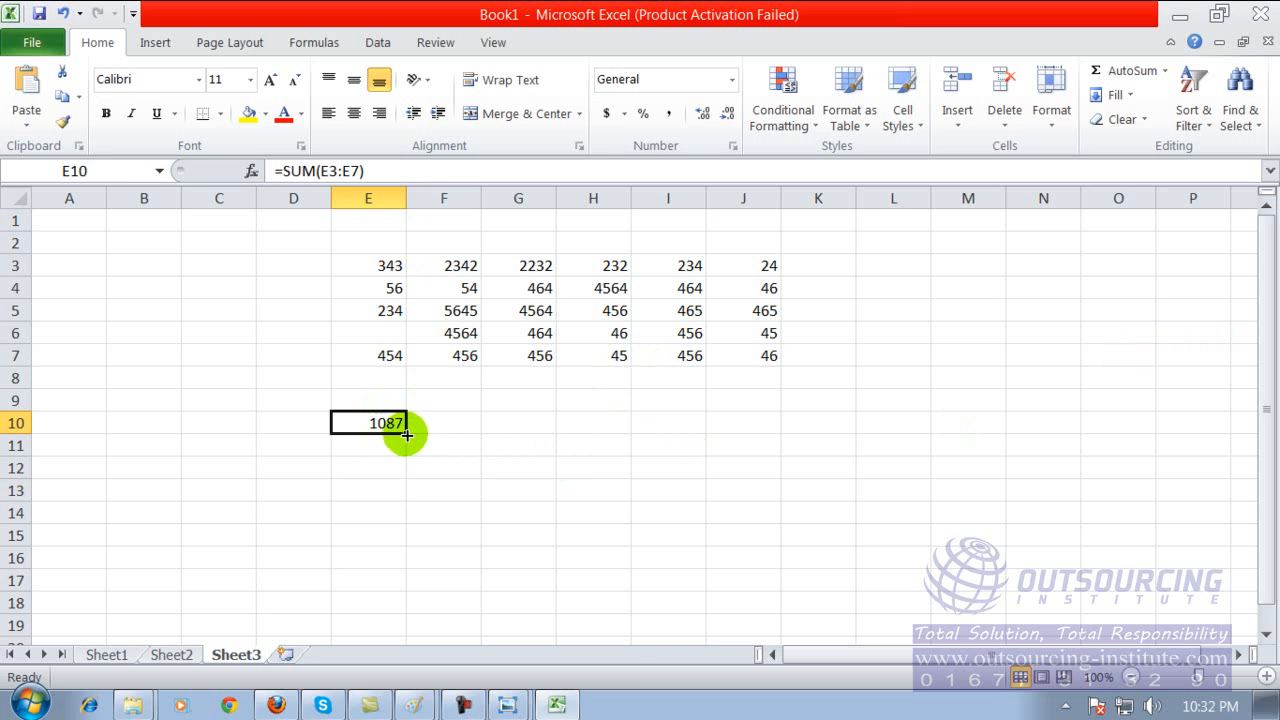
left_click_drag(406, 434, 772, 440)
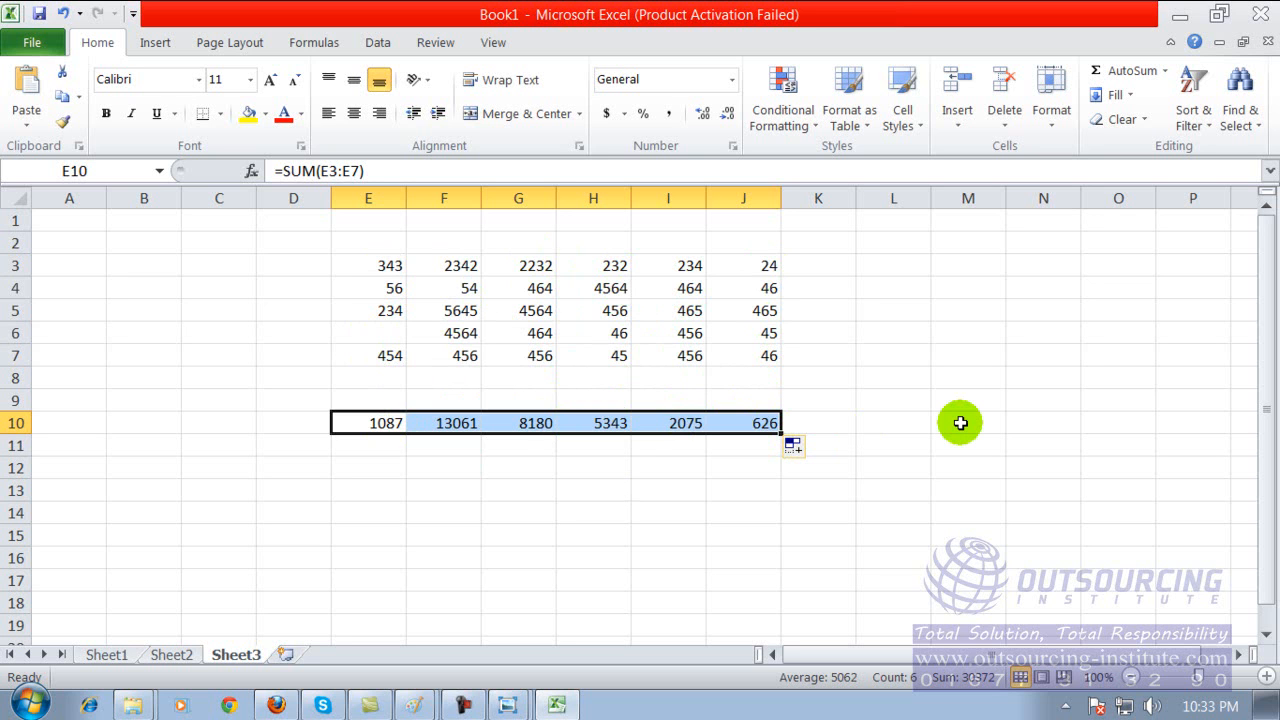
Enter three people's first names in cells B7 to B9, with 34000 in C7 and 495 in C8.
left_click(177, 349)
left_click(178, 346)
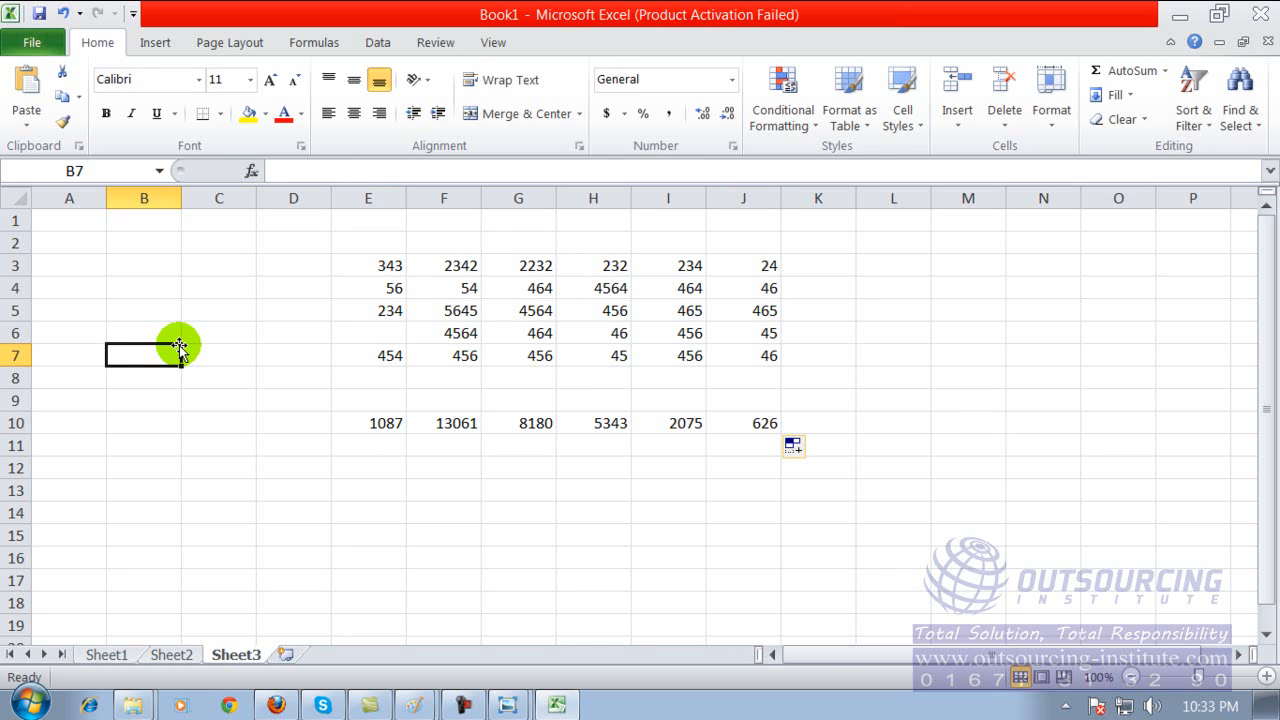
type("abul")
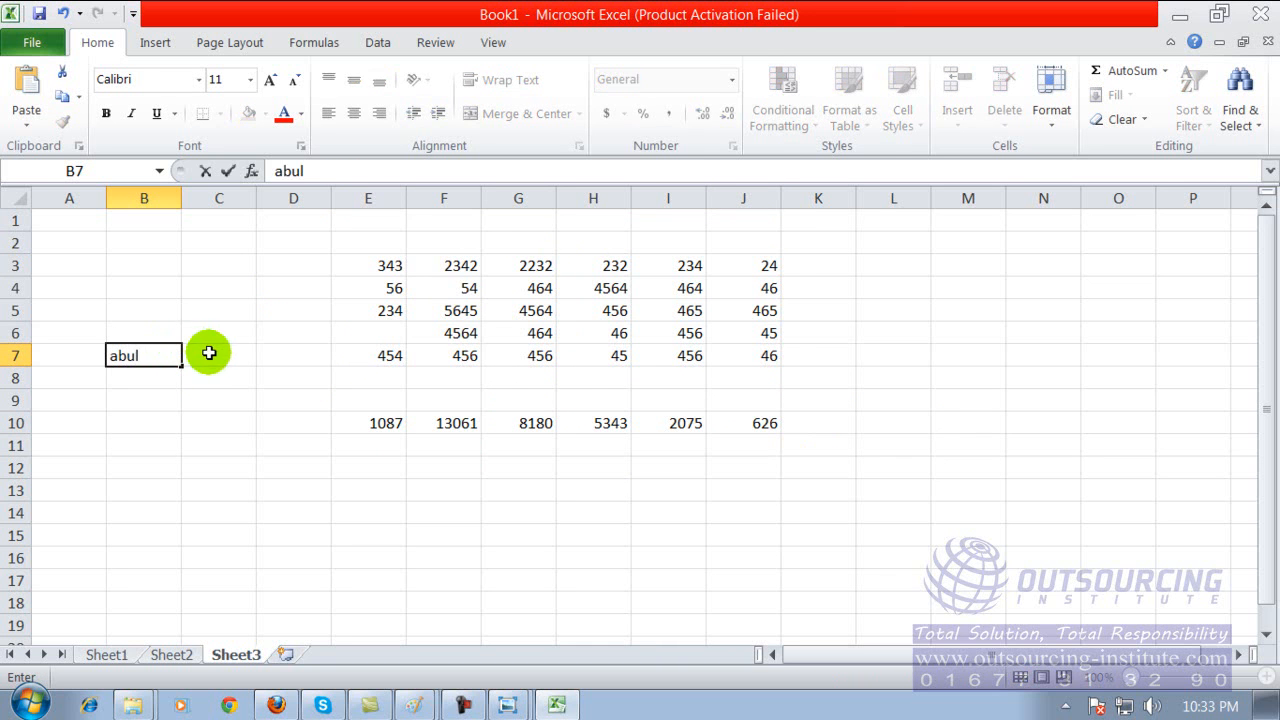
left_click(212, 352)
type("34000")
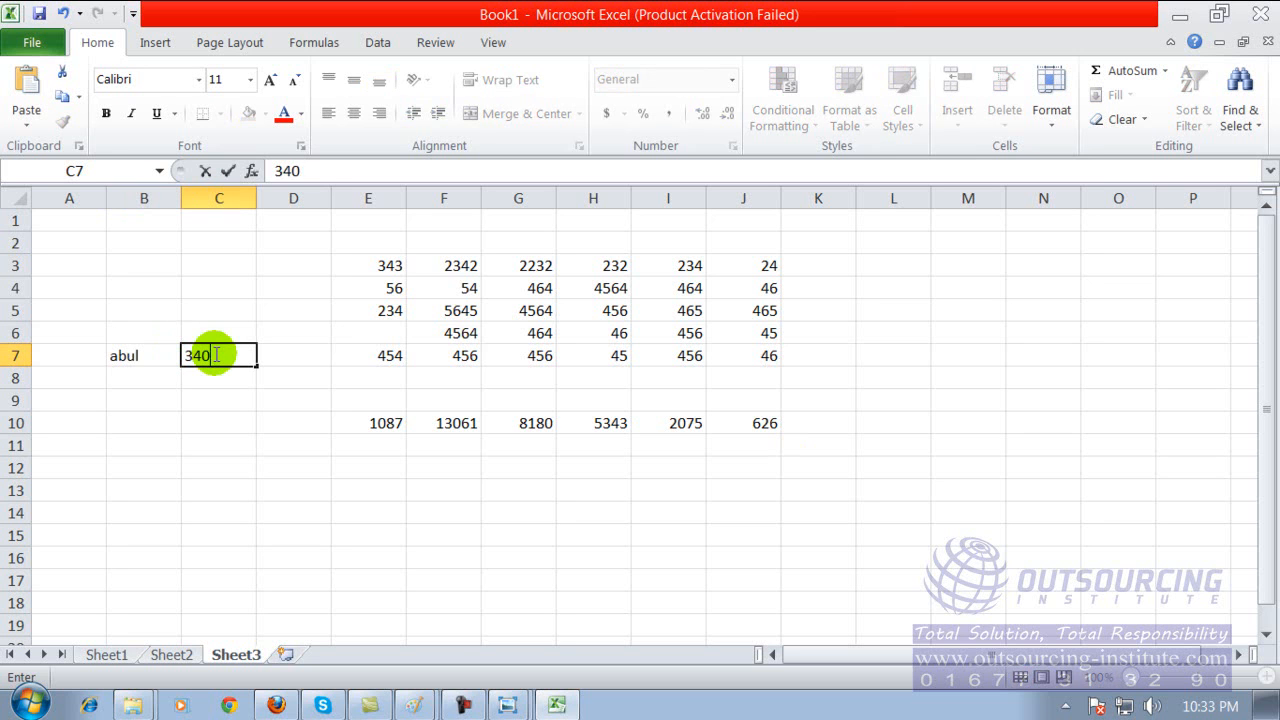
left_click(166, 375)
type("rahim")
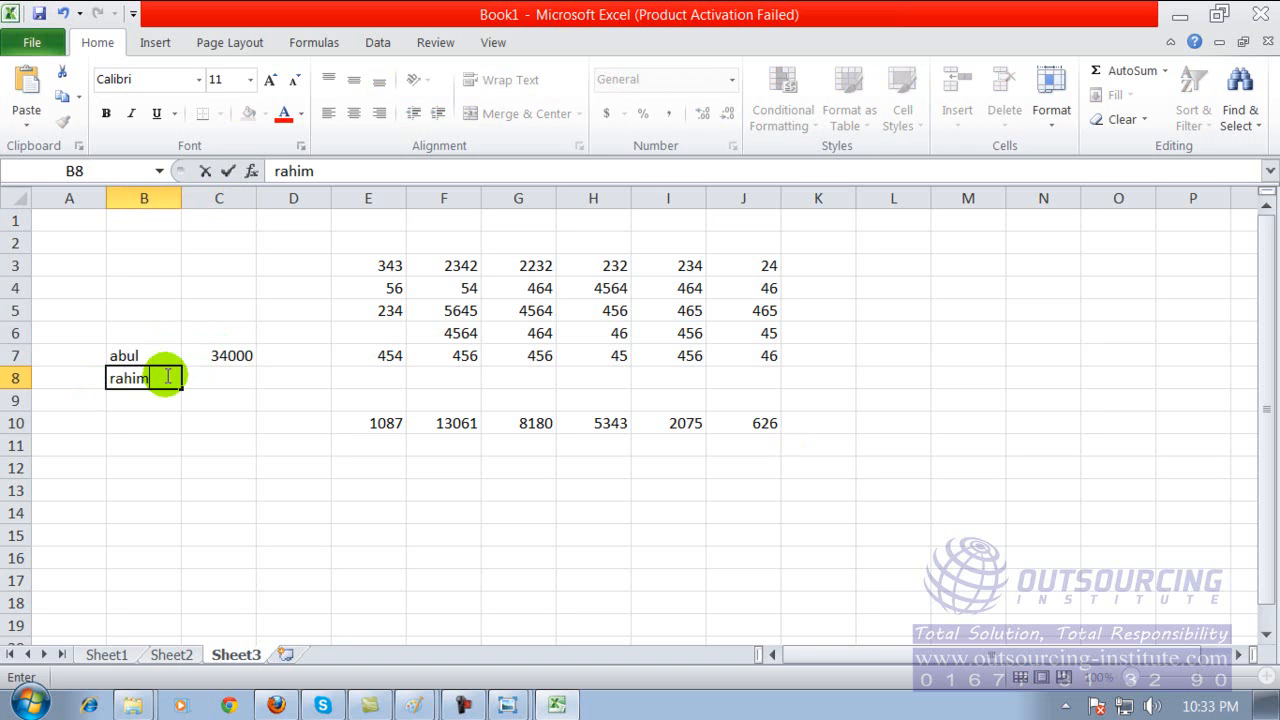
left_click(237, 383)
type("495")
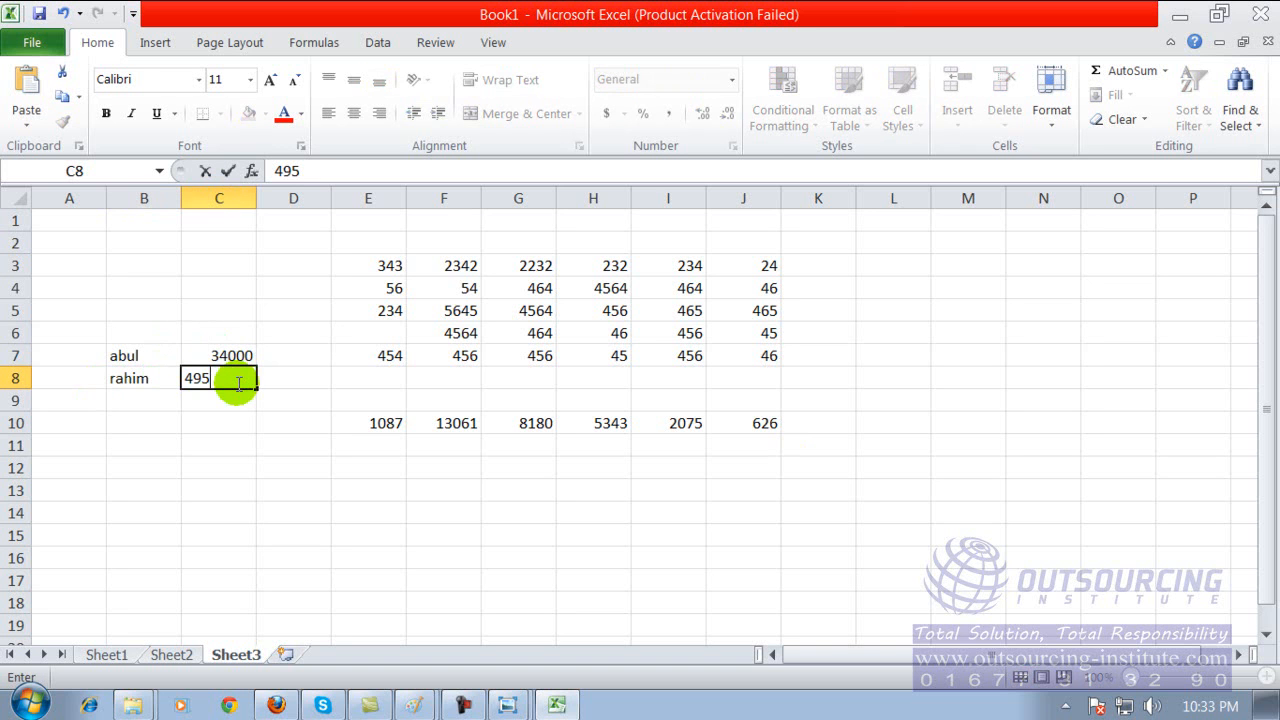
left_click(149, 401)
type("karim")
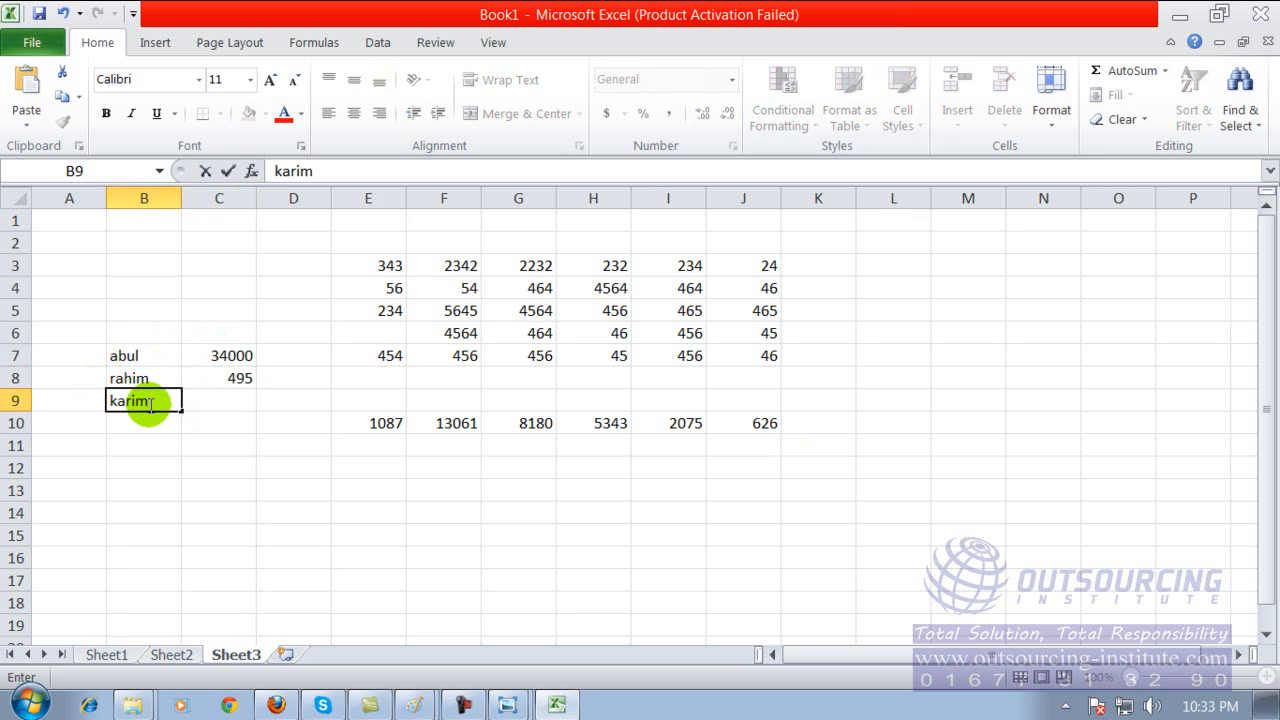
left_click(192, 402)
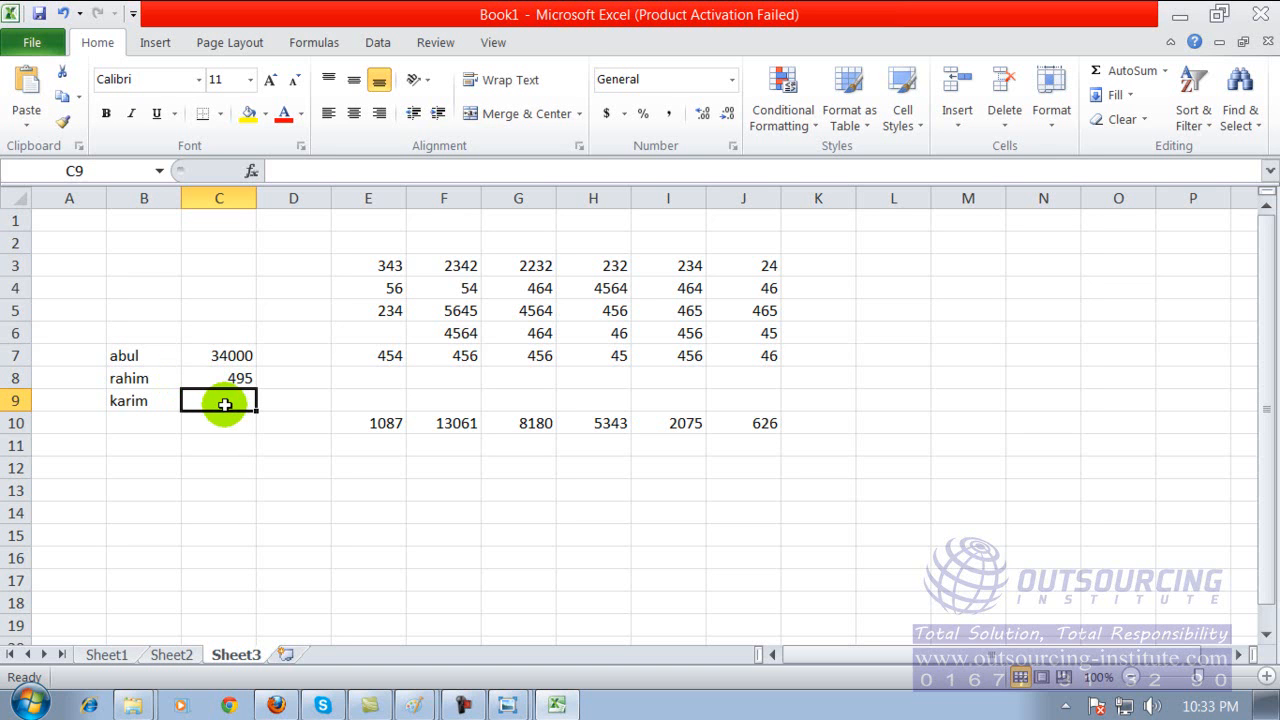
Save the workbook as Book1.xlsx on Local Disk (E:) and close Excel.
left_click(380, 420)
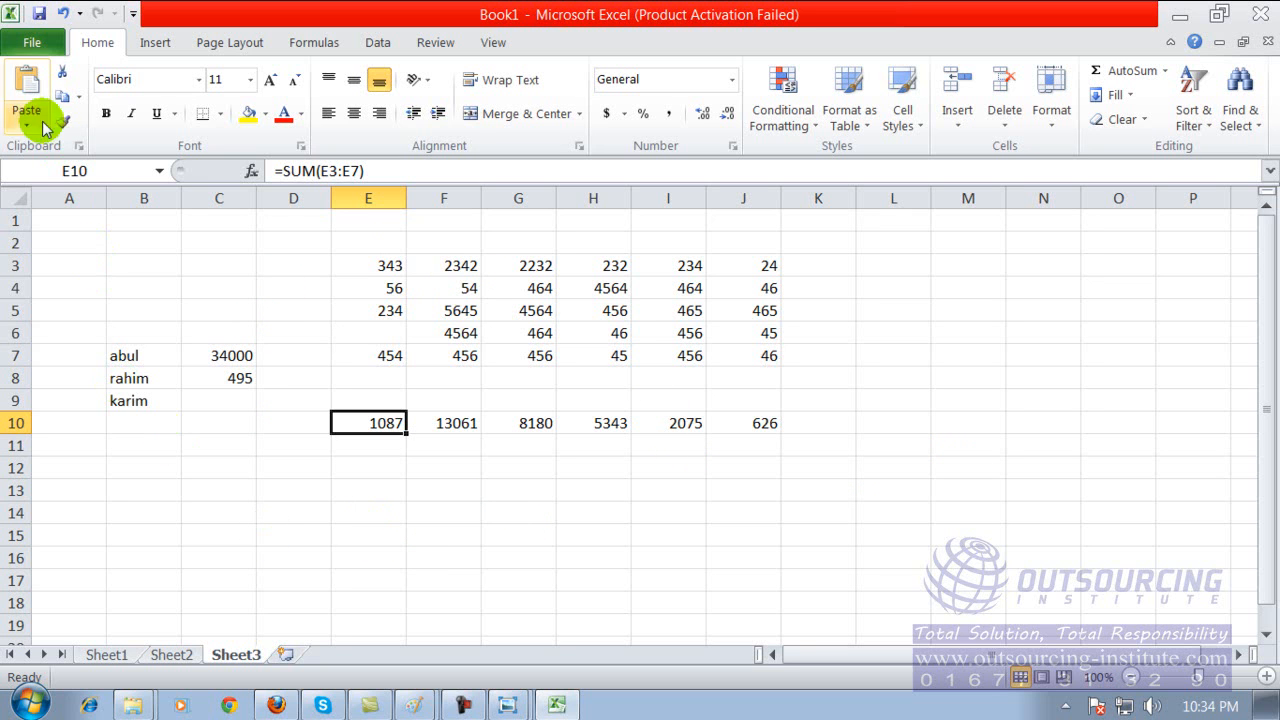
left_click(40, 15)
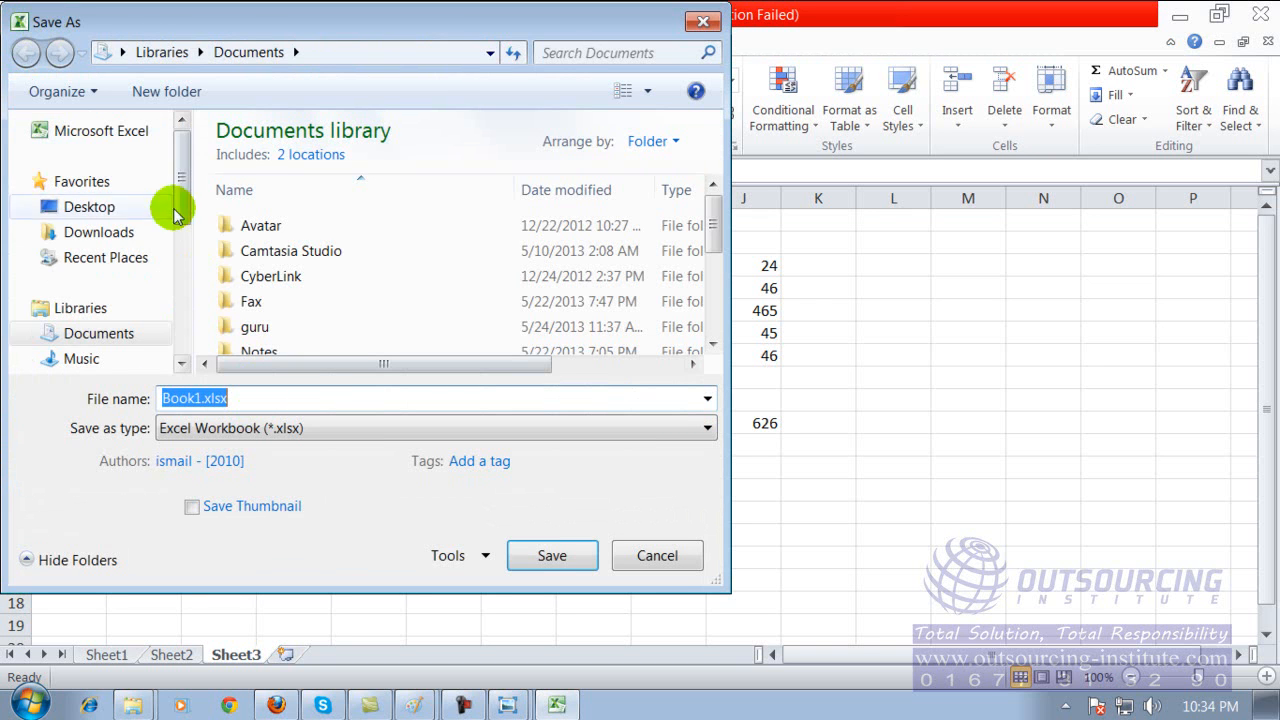
left_click_drag(177, 151, 177, 263)
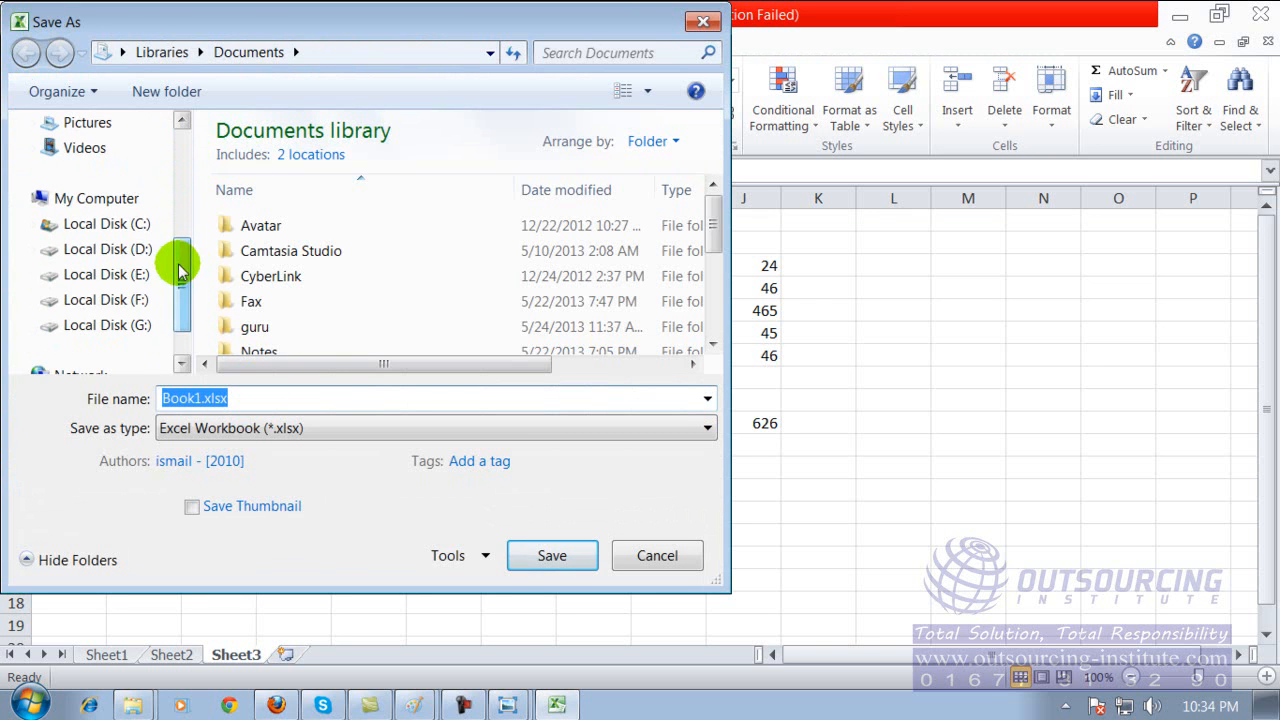
left_click(118, 278)
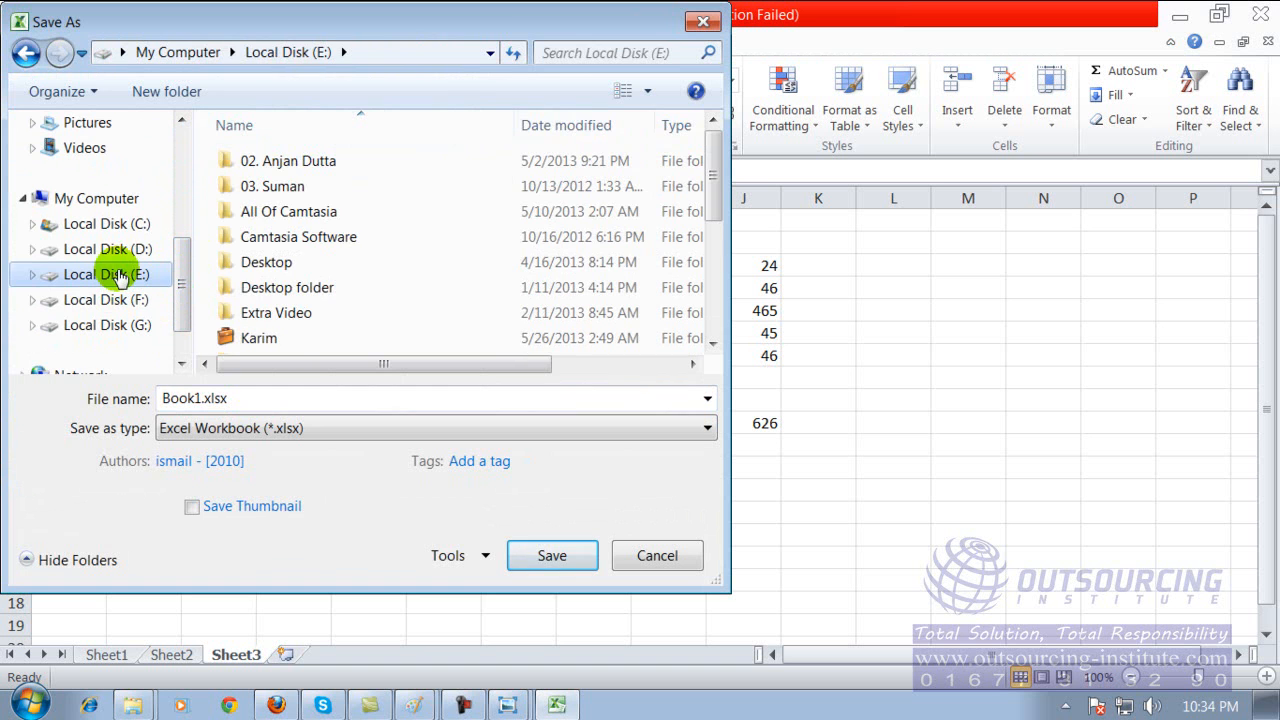
left_click(556, 557)
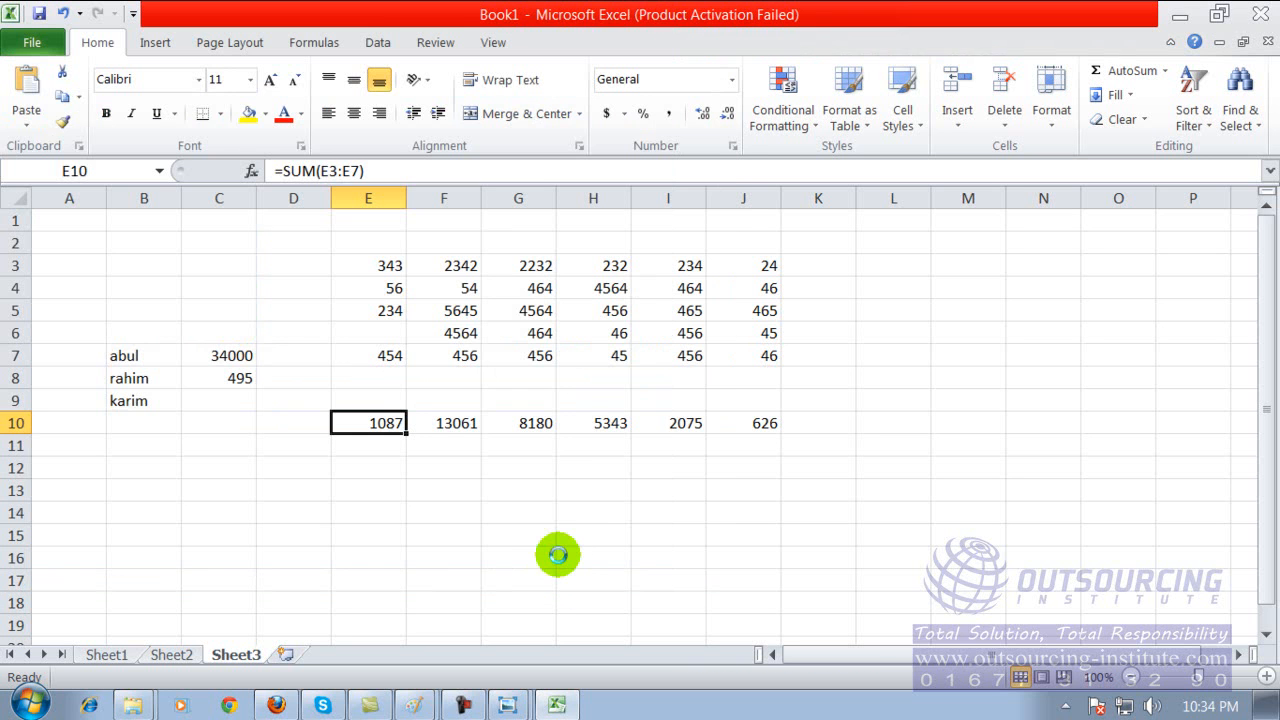
left_click(1256, 14)
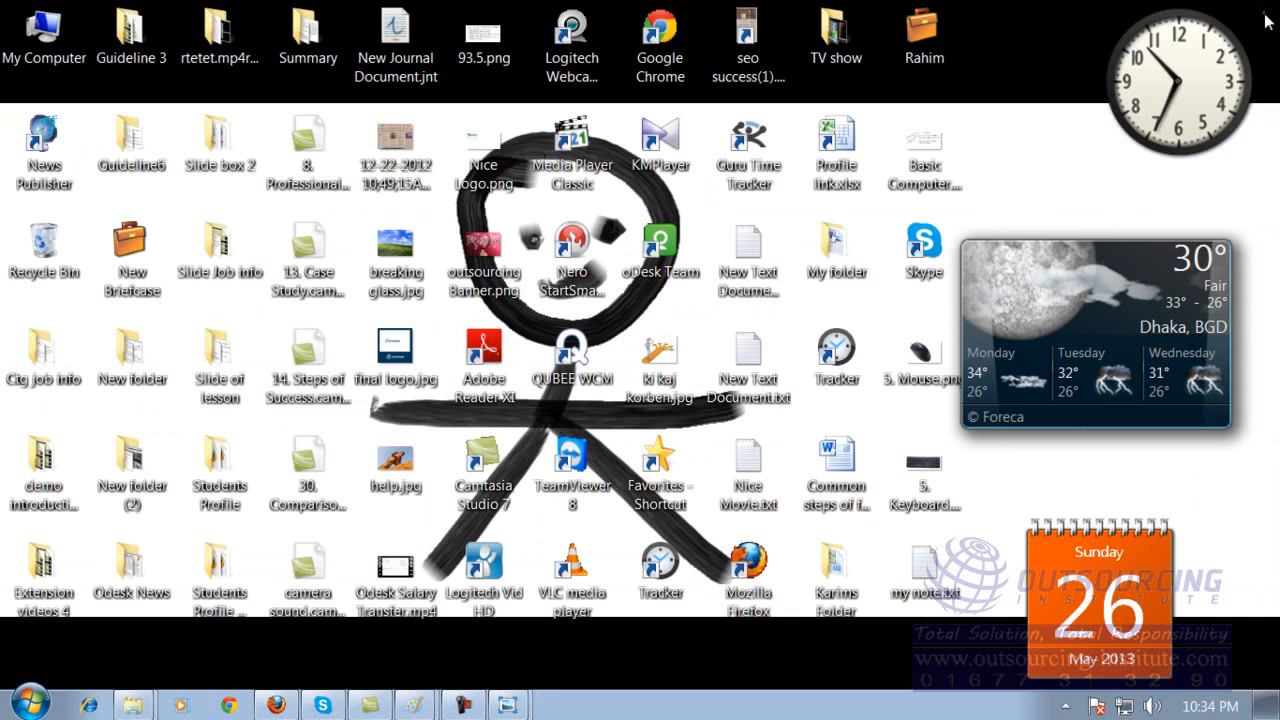
Browse to Local Disk (E:) in My Computer and open the saved Book1.xlsx workbook.
double_click(40, 32)
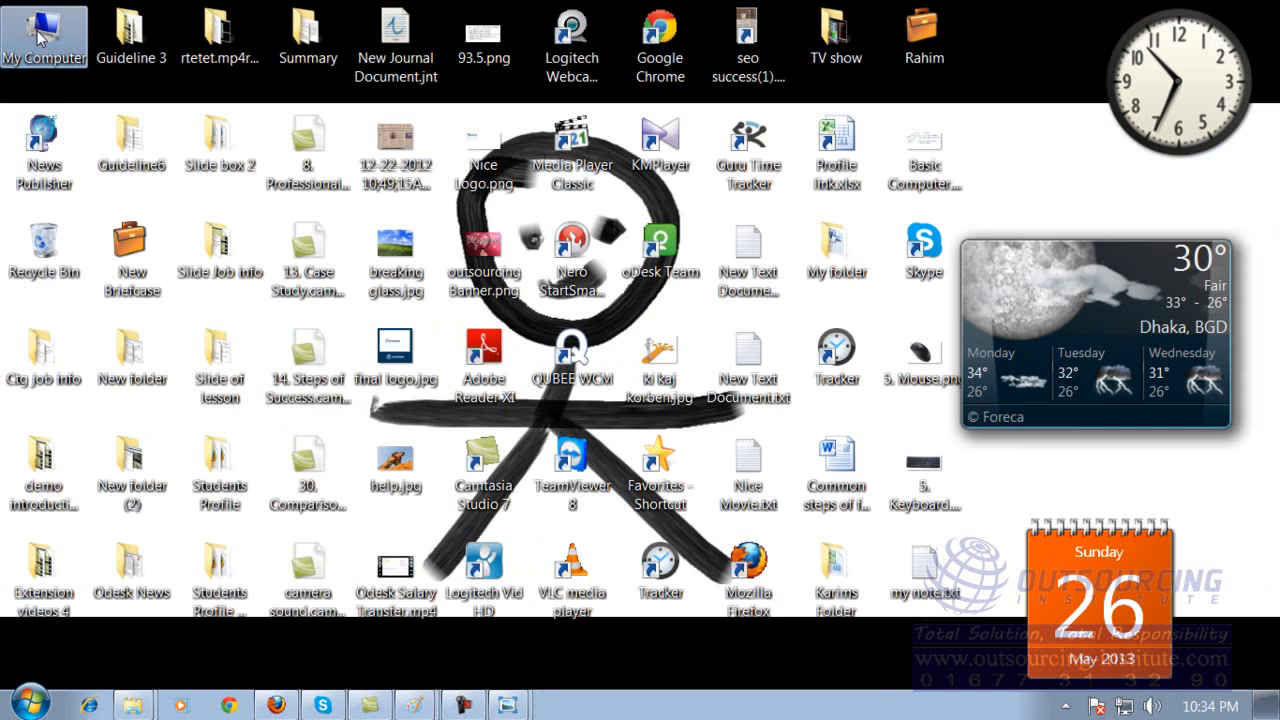
double_click(434, 300)
left_click_drag(684, 178, 677, 560)
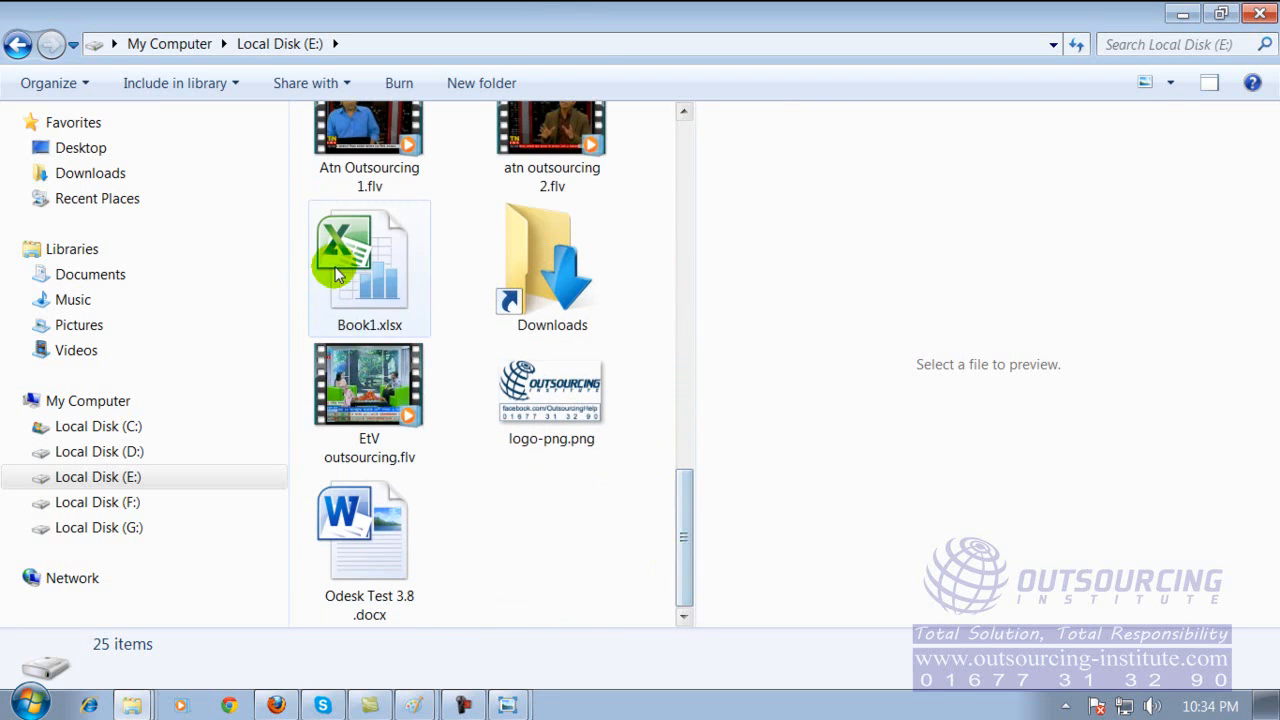
left_click_drag(687, 550, 720, 545)
left_click(400, 300)
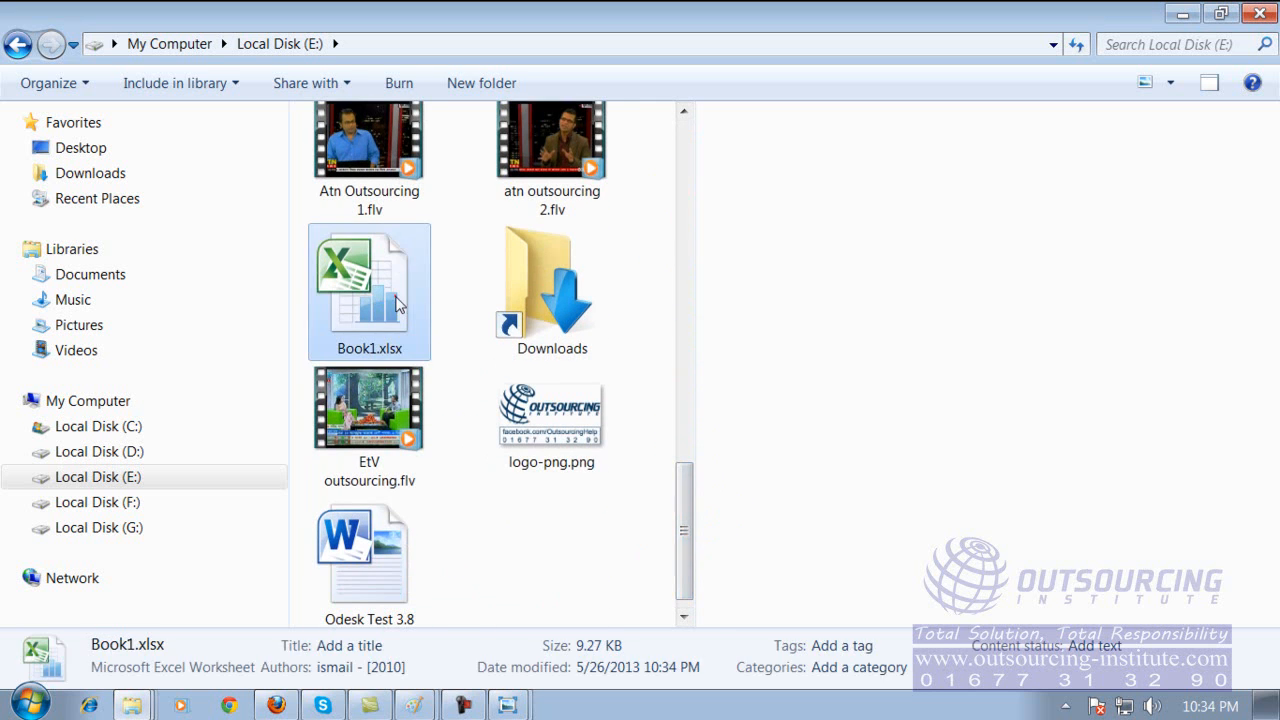
double_click(400, 300)
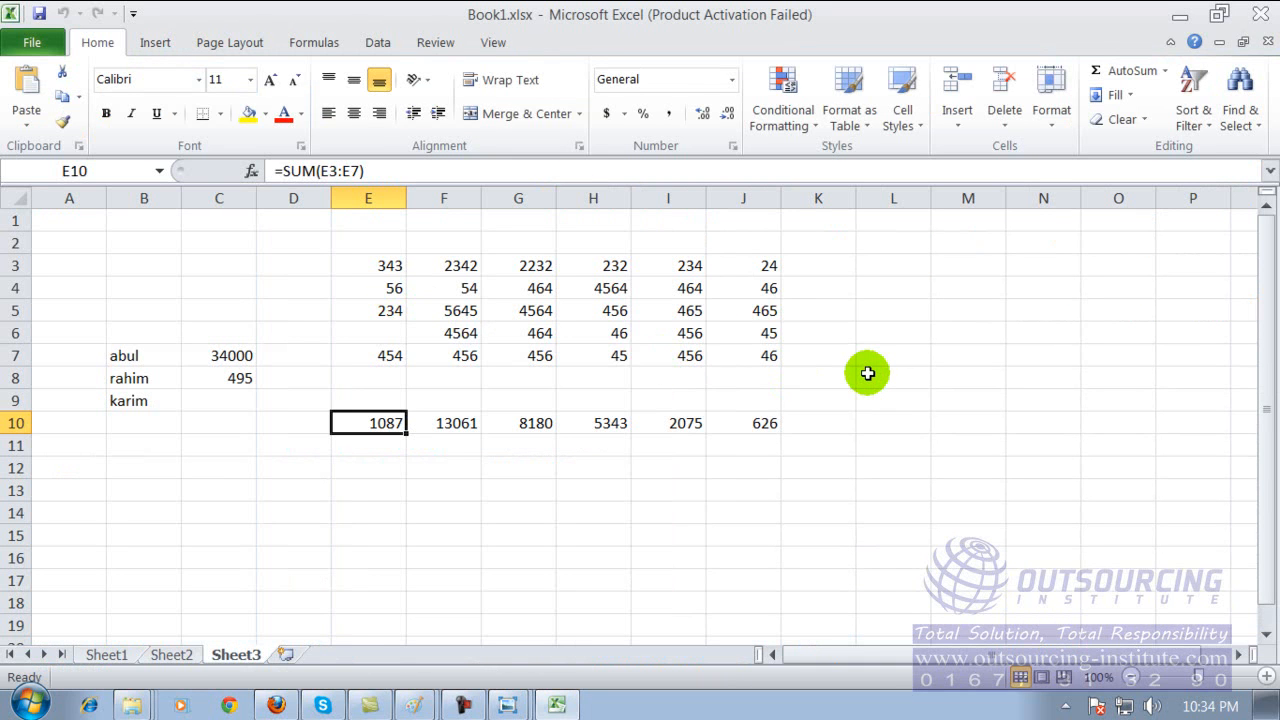
Save Book1.xlsx again, and close both the workbook and the Local Disk (E:) window.
left_click(42, 16)
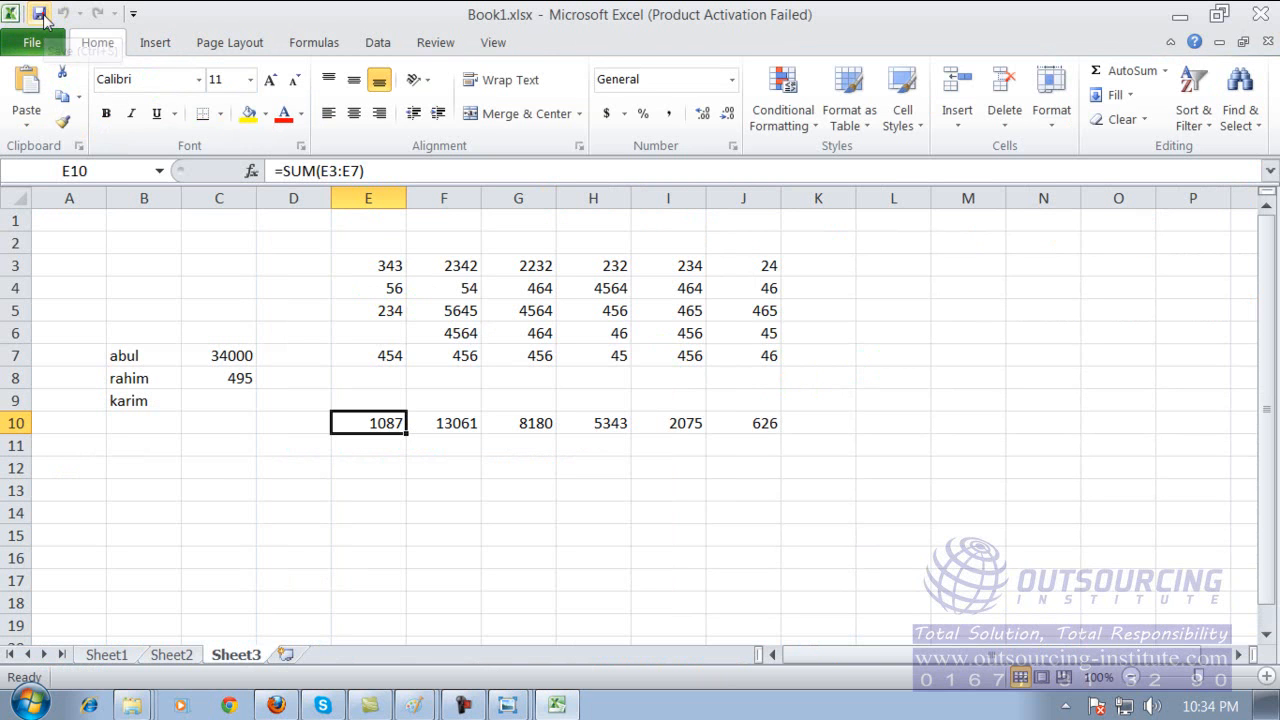
left_click(1258, 14)
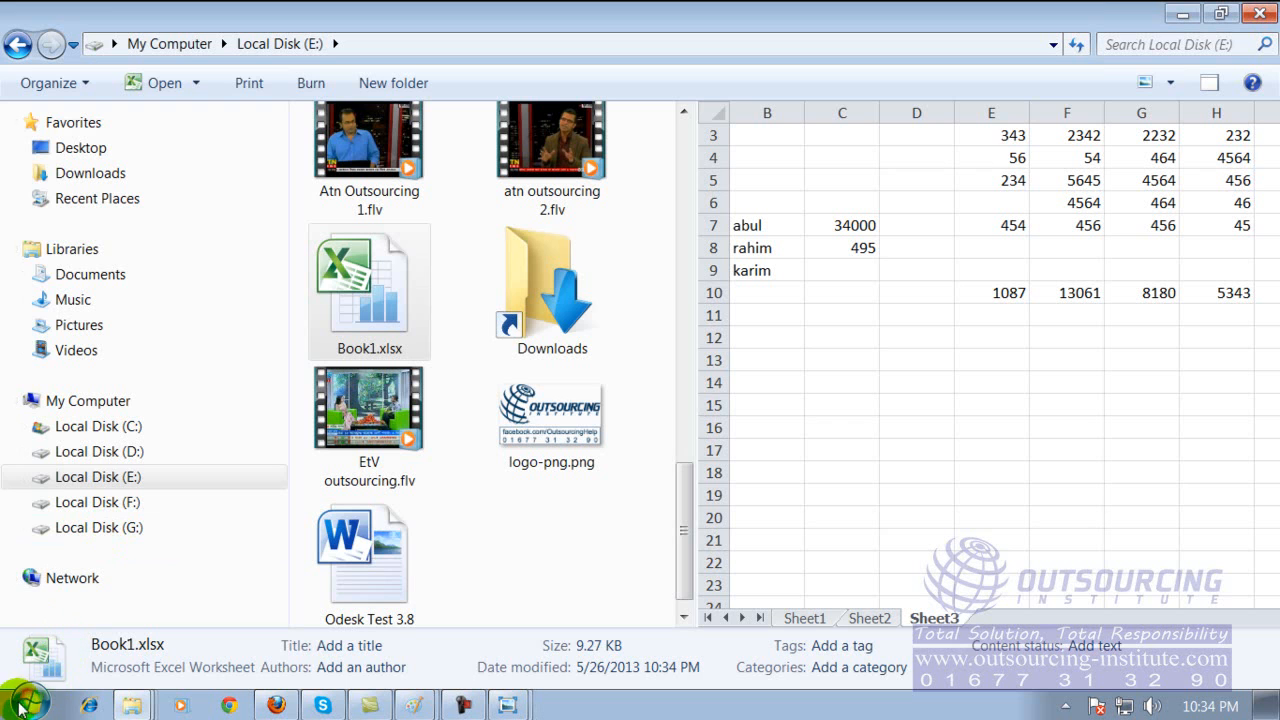
left_click(1250, 15)
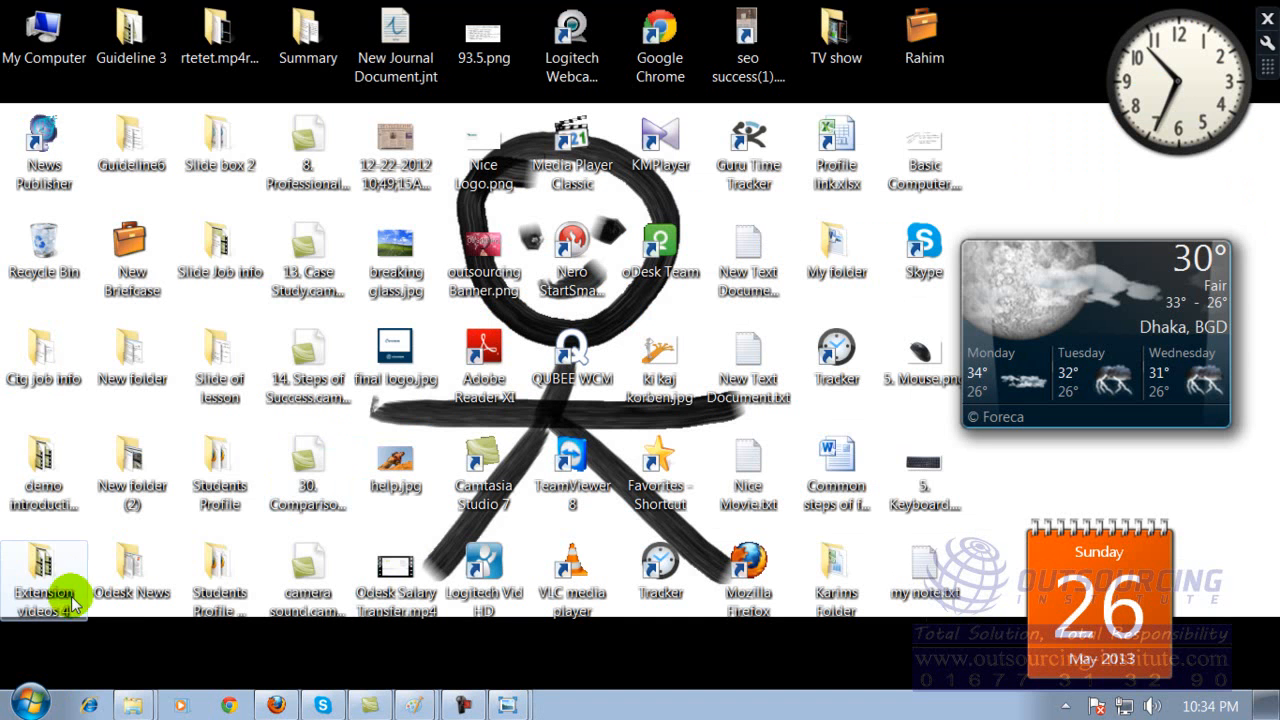
Search the installed programs for "ex" and launch Microsoft Excel 2010.
left_click(30, 705)
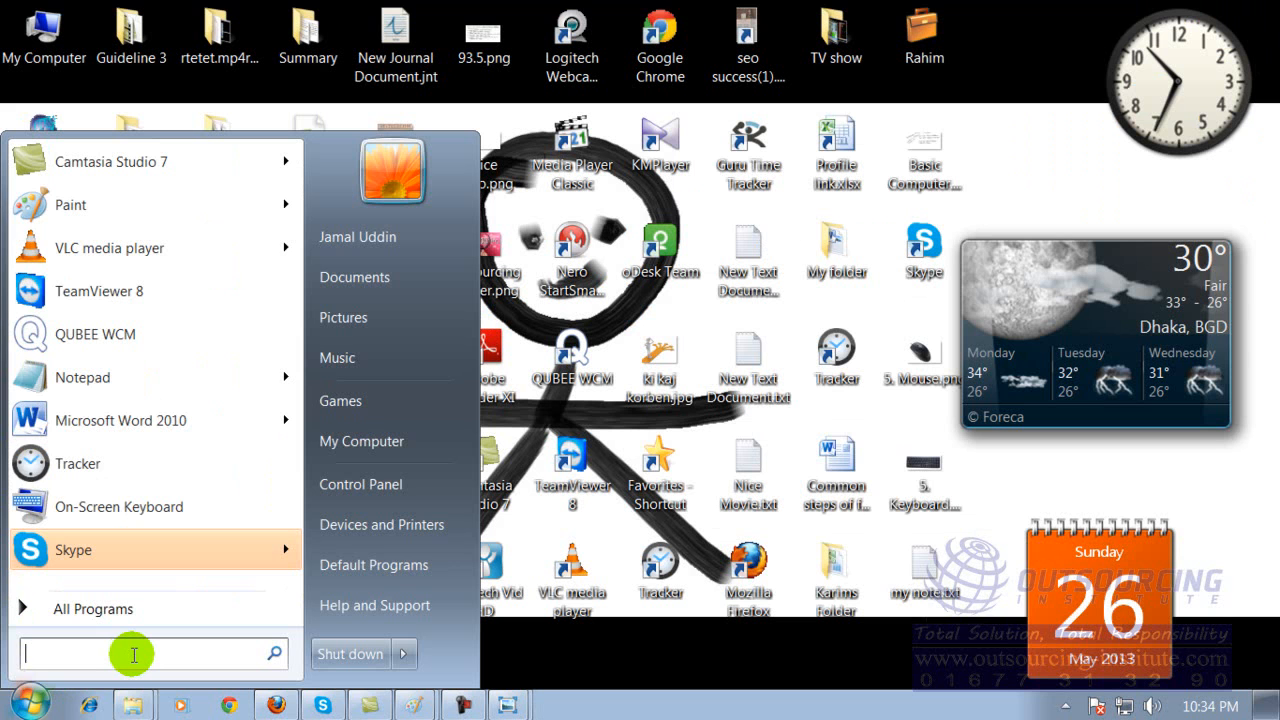
type("ex")
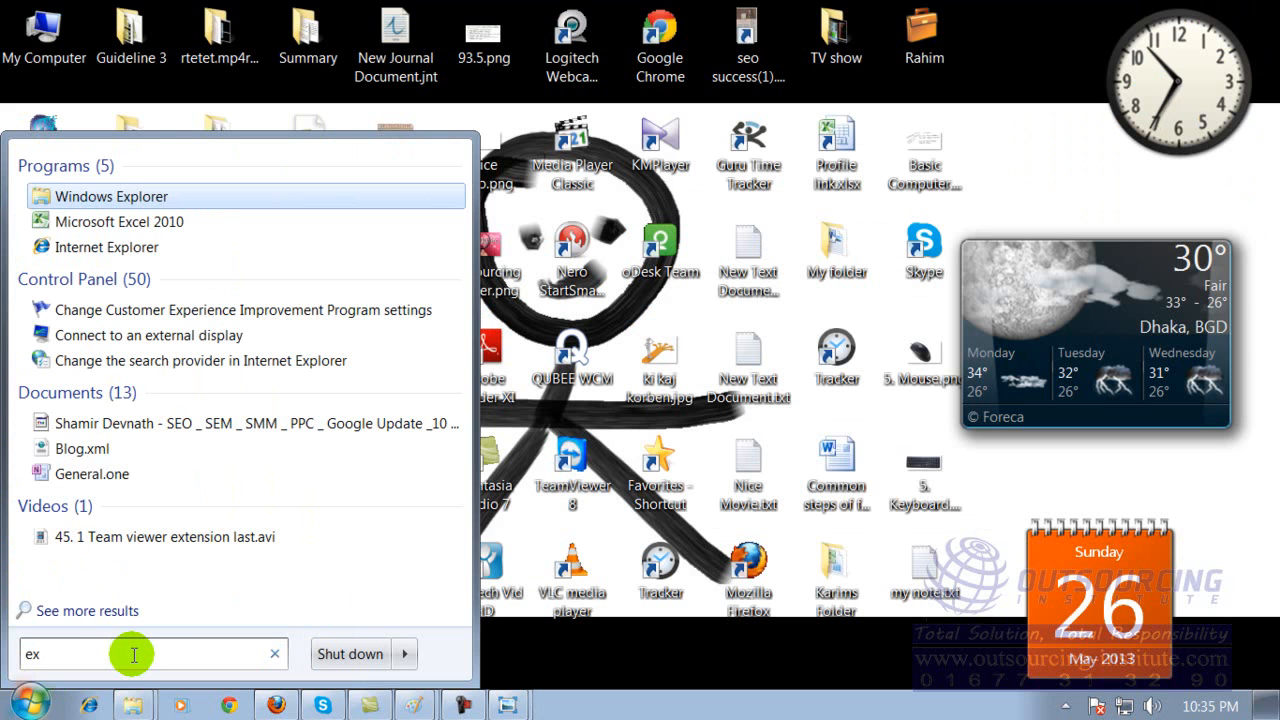
left_click(112, 221)
Enter the sample text sdfd in cell F8 of Sheet1 in the new workbook.
left_click(462, 376)
type("sdfd")
left_click(640, 402)
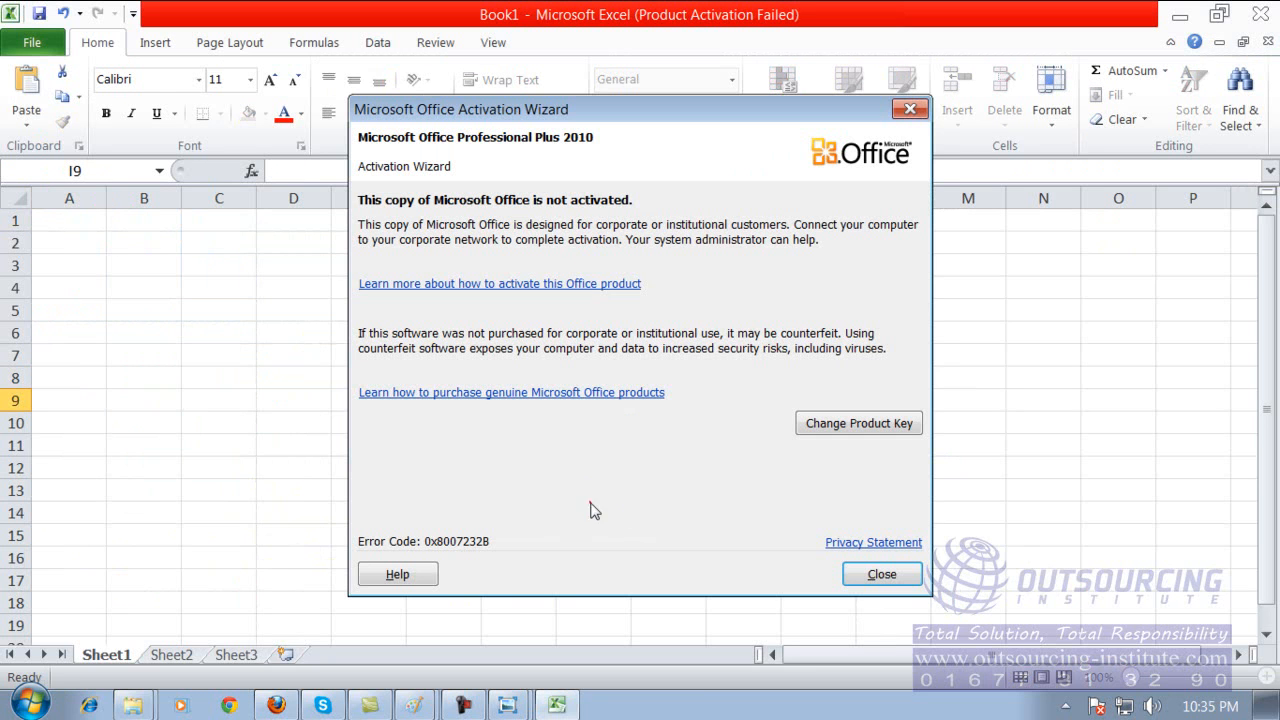
Dismiss the Office activation notice and start saving the new workbook under the file name my account.
left_click(872, 574)
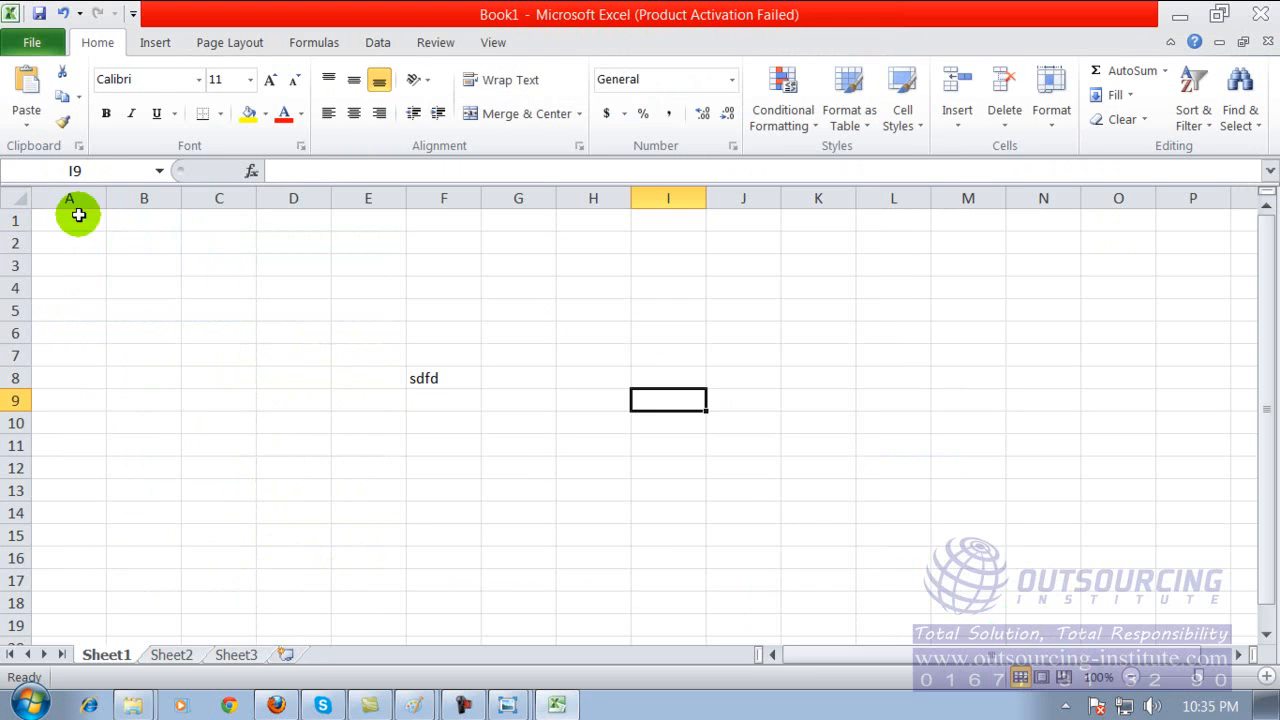
left_click(38, 12)
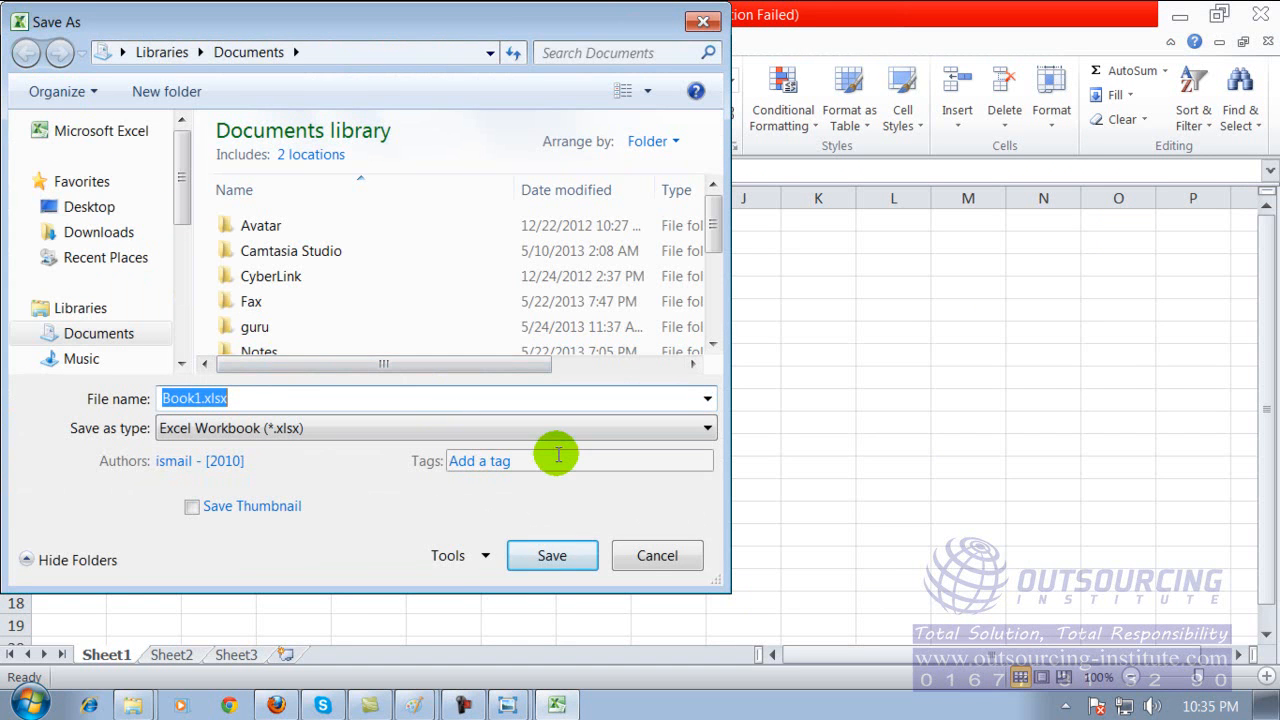
key("BackSpace")
type("my ")
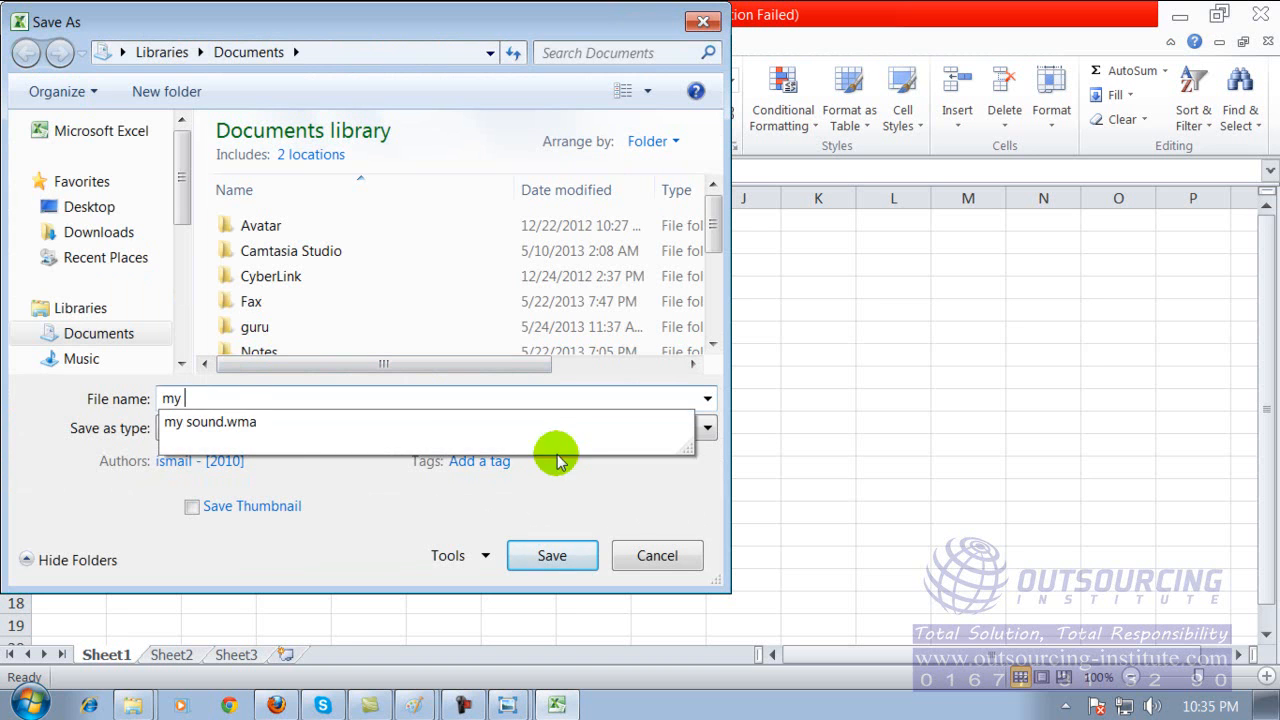
type("account")
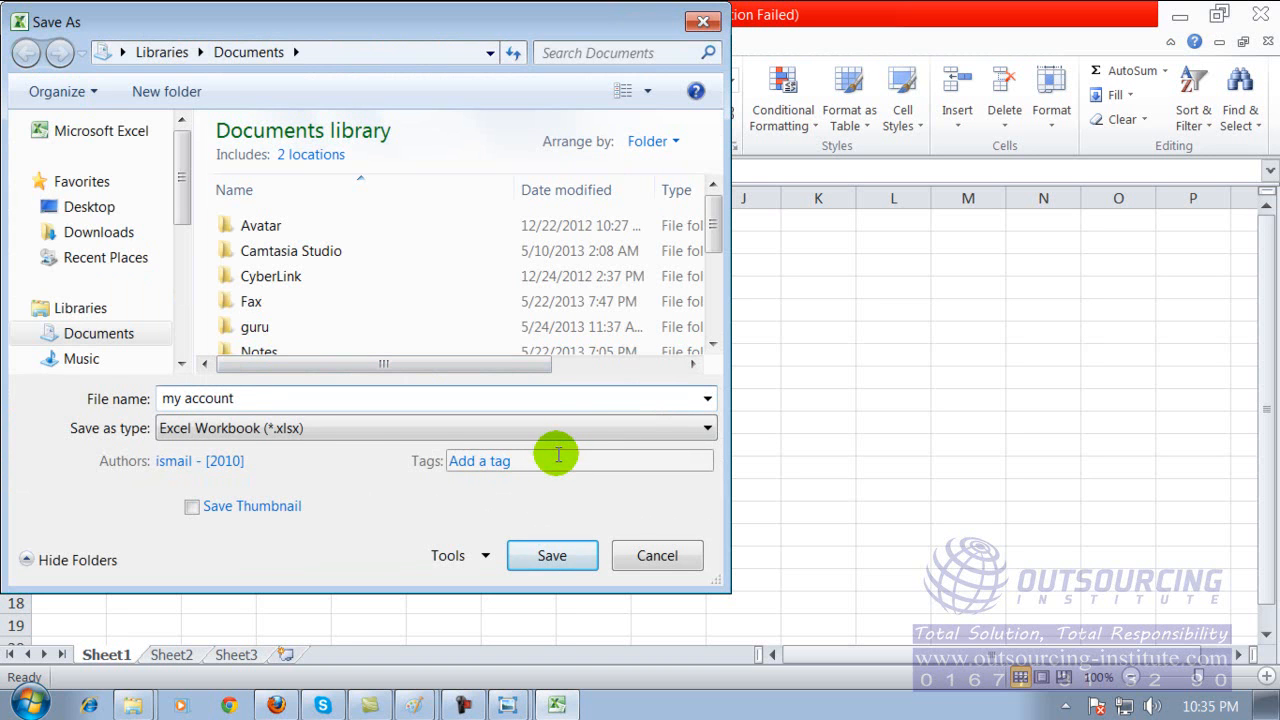
Choose Local Disk (F:) as the destination for the my account workbook, save it, and close Excel.
left_click_drag(180, 177, 177, 277)
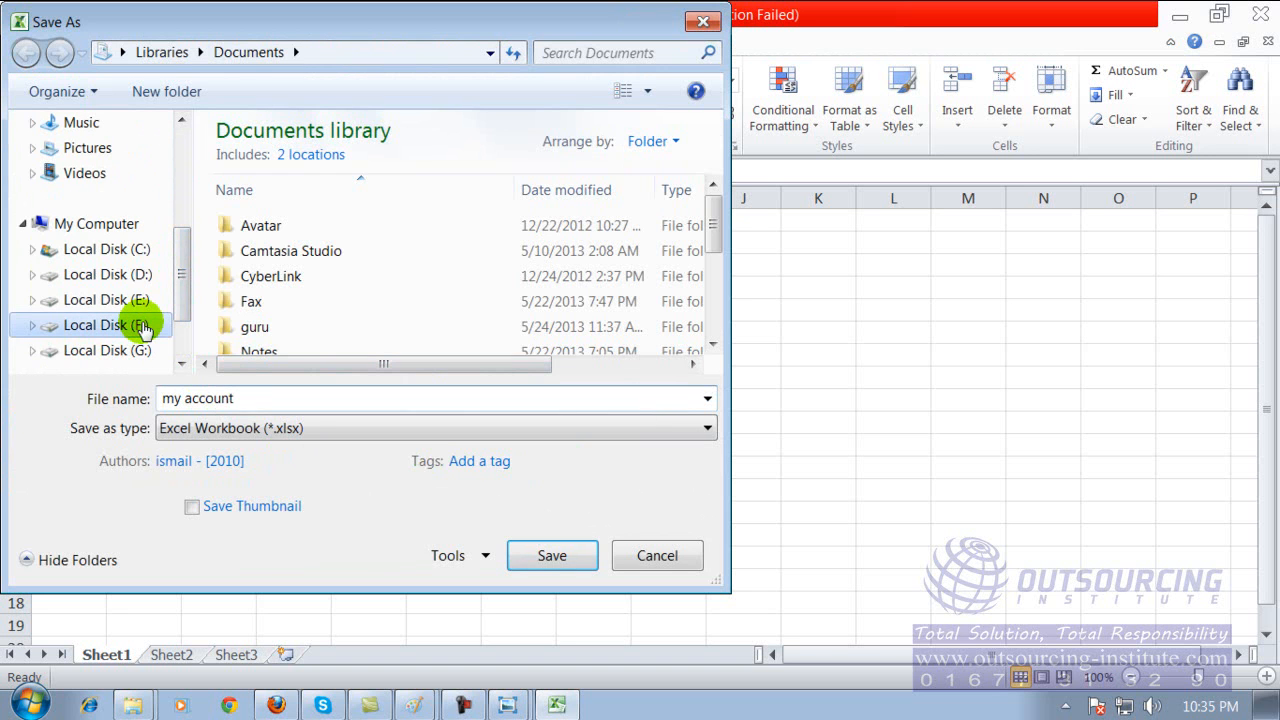
left_click(143, 330)
left_click(265, 397)
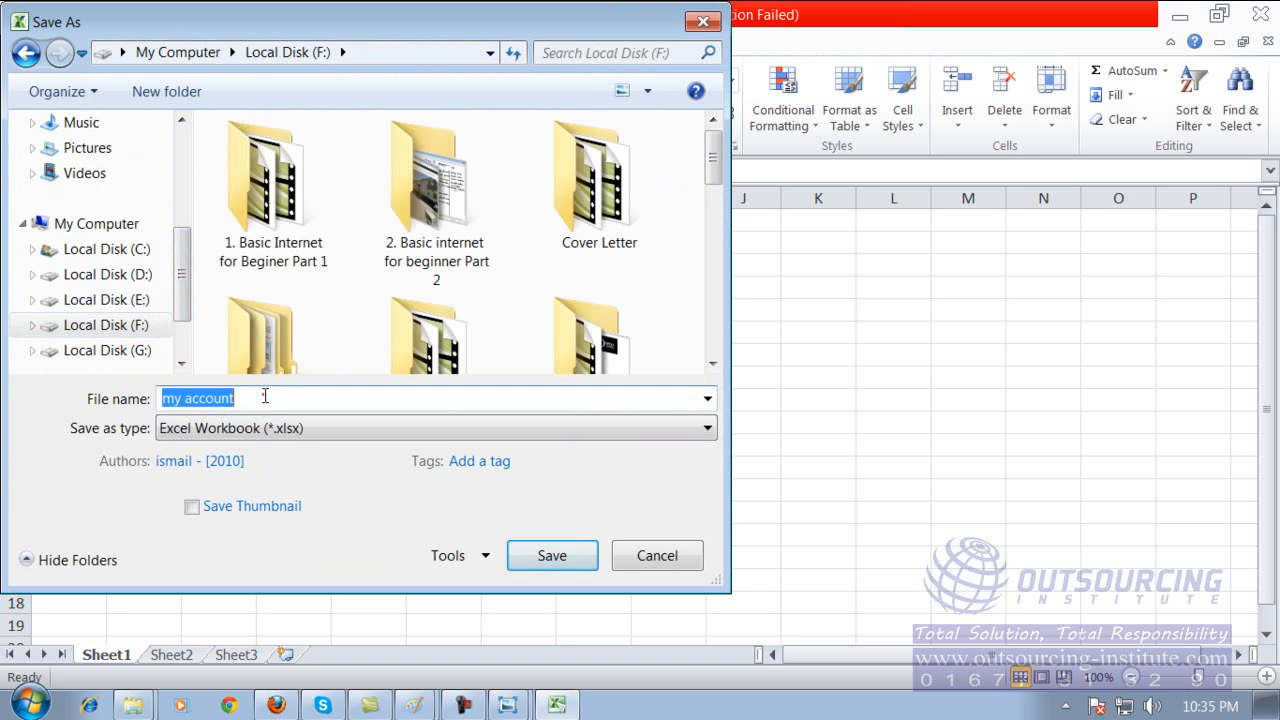
left_click(265, 396)
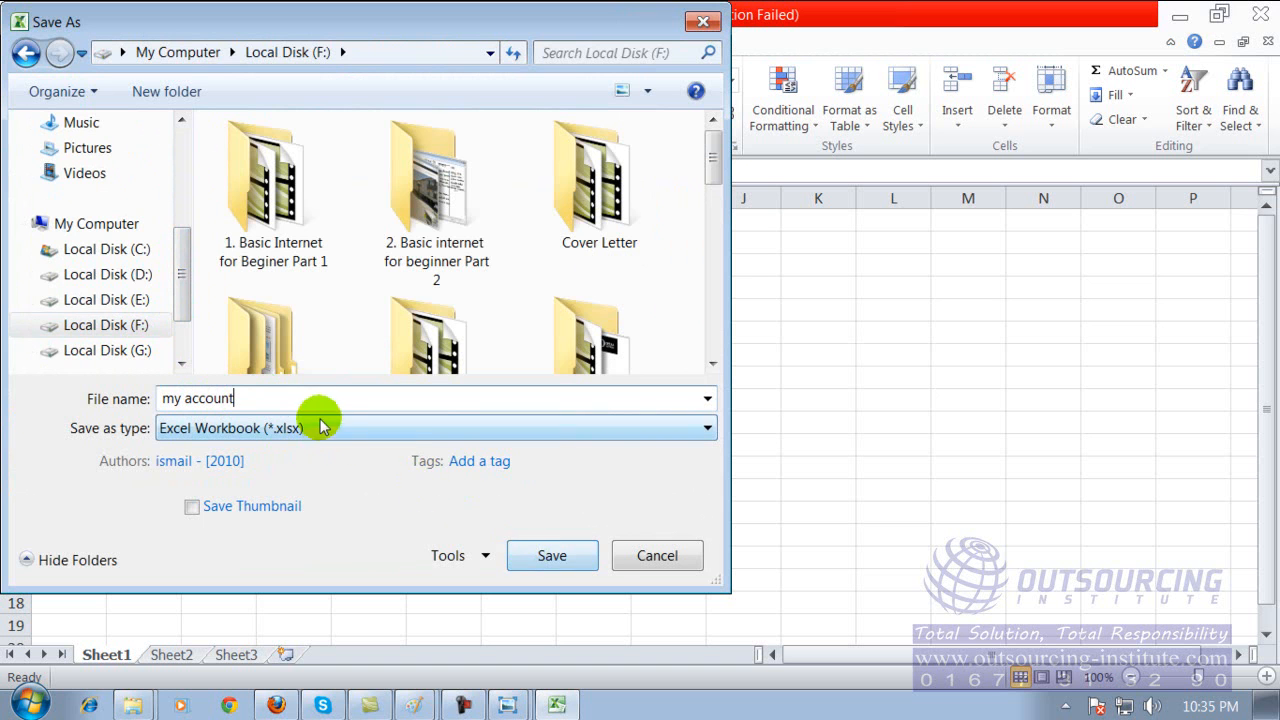
left_click(545, 553)
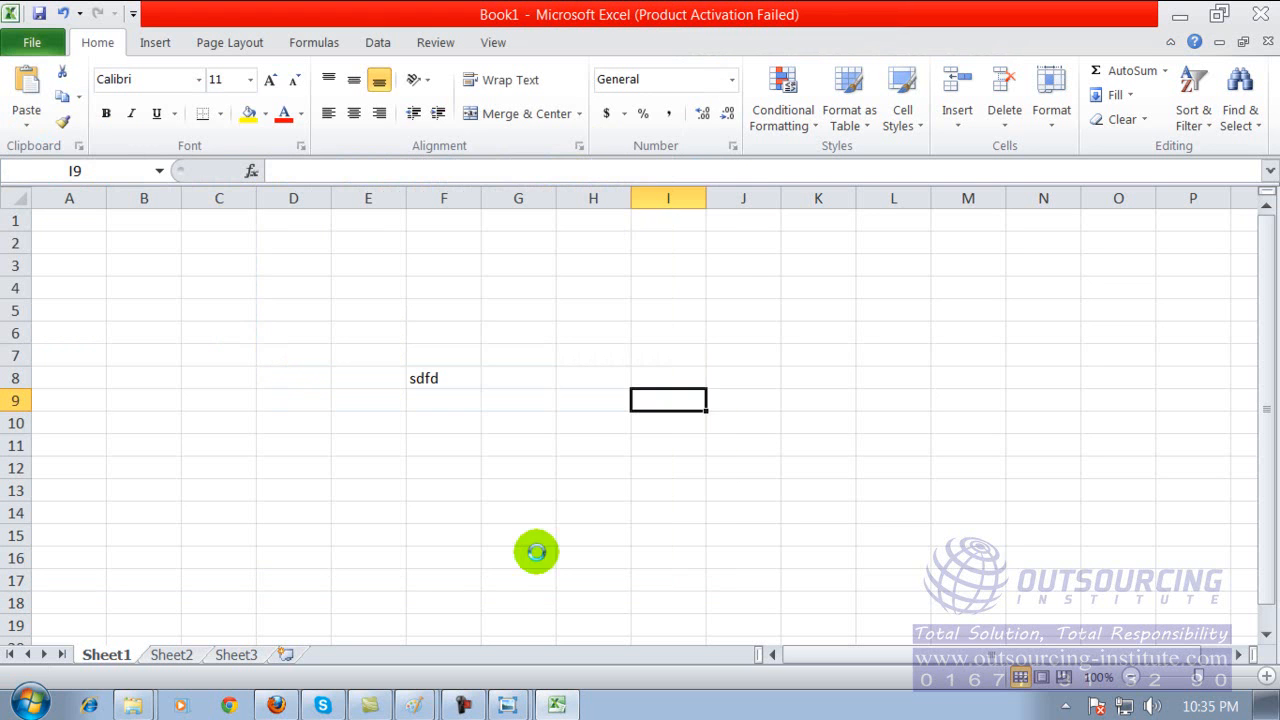
left_click(536, 552)
left_click(1255, 14)
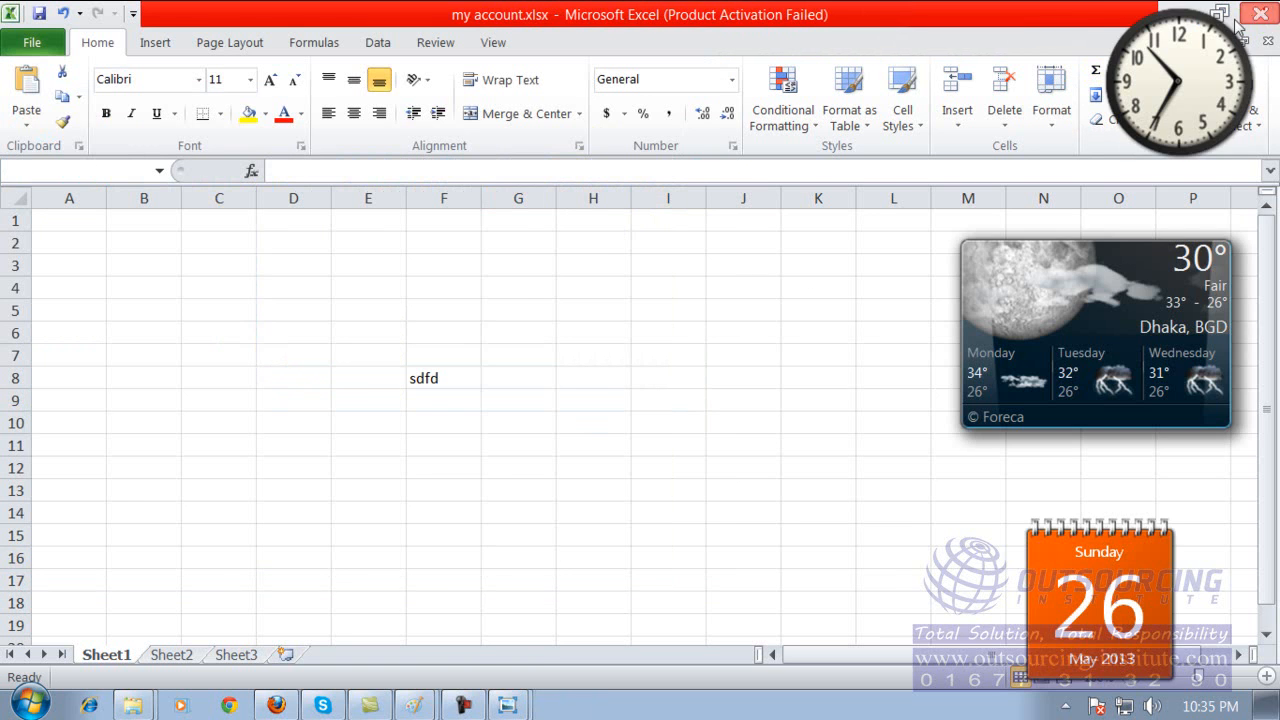
Browse to Local Disk (F:) in My Computer and preview the saved my account.xlsx file.
double_click(44, 35)
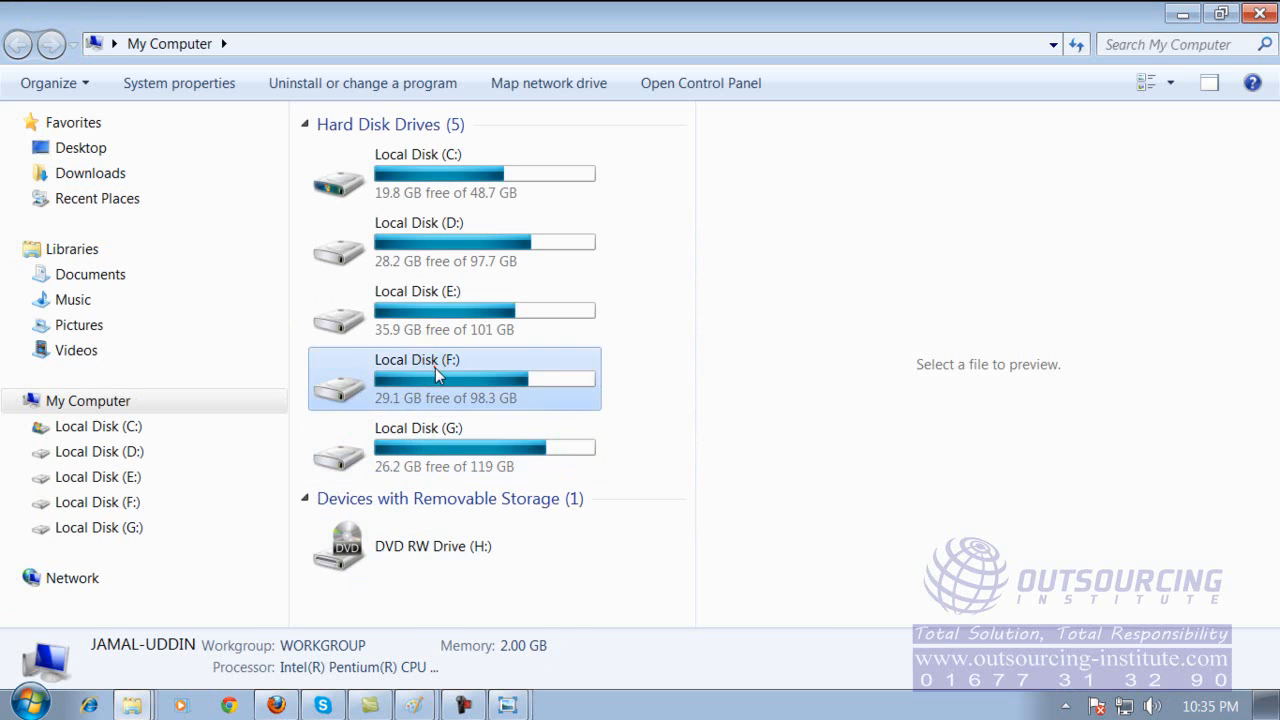
double_click(435, 375)
left_click_drag(674, 211, 676, 498)
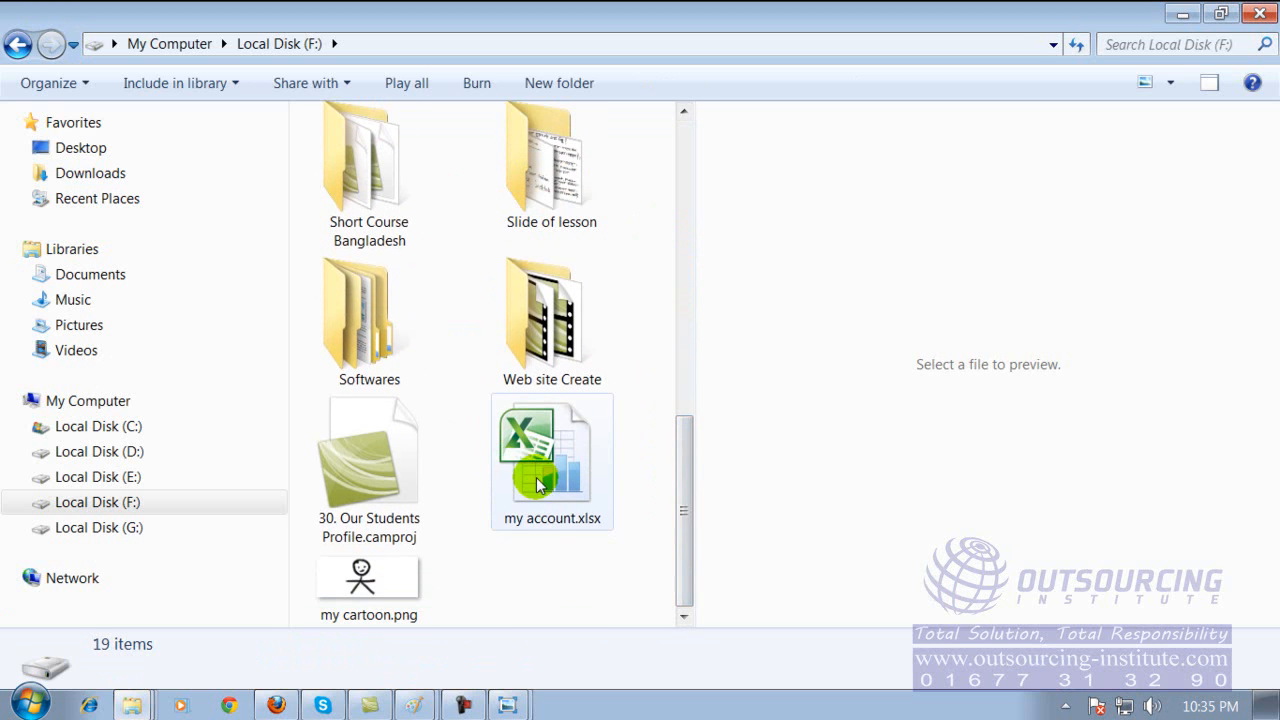
left_click(557, 515)
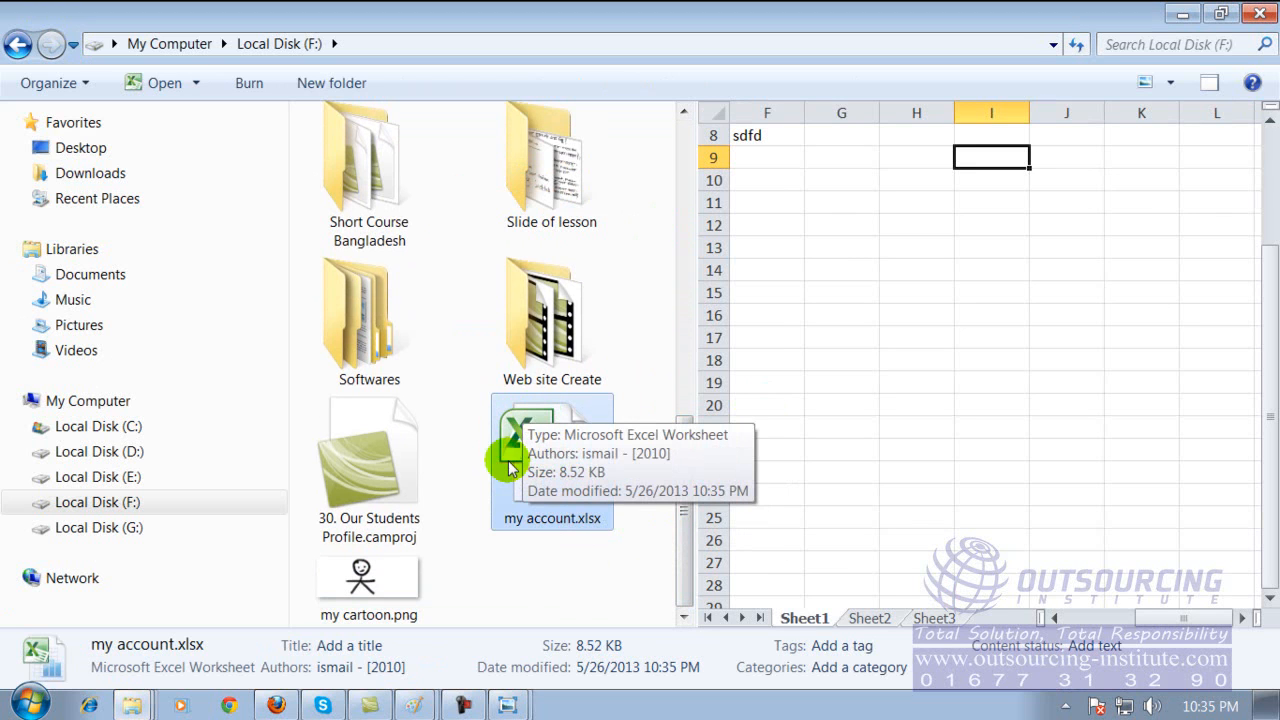
left_click(483, 570)
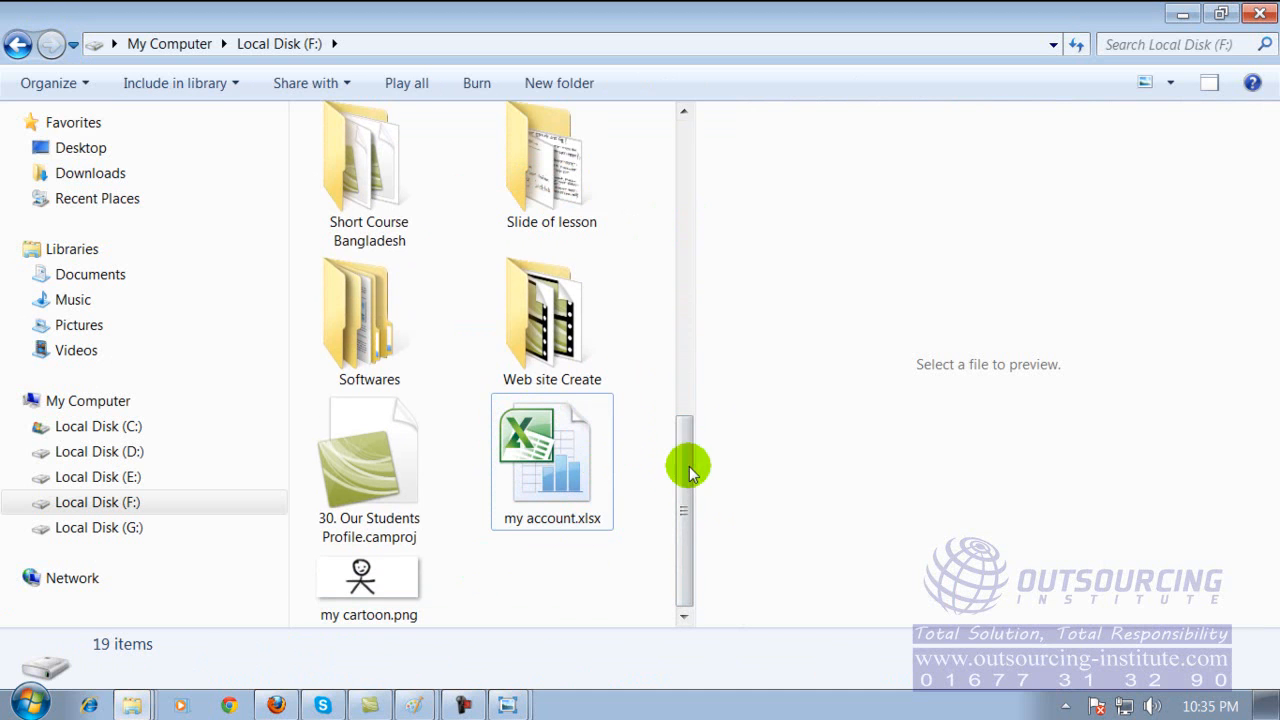
Look through the files on Local Disk (E:), return to my account.xlsx on Local Disk (F:), and minimize the window.
left_click_drag(682, 470, 689, 191)
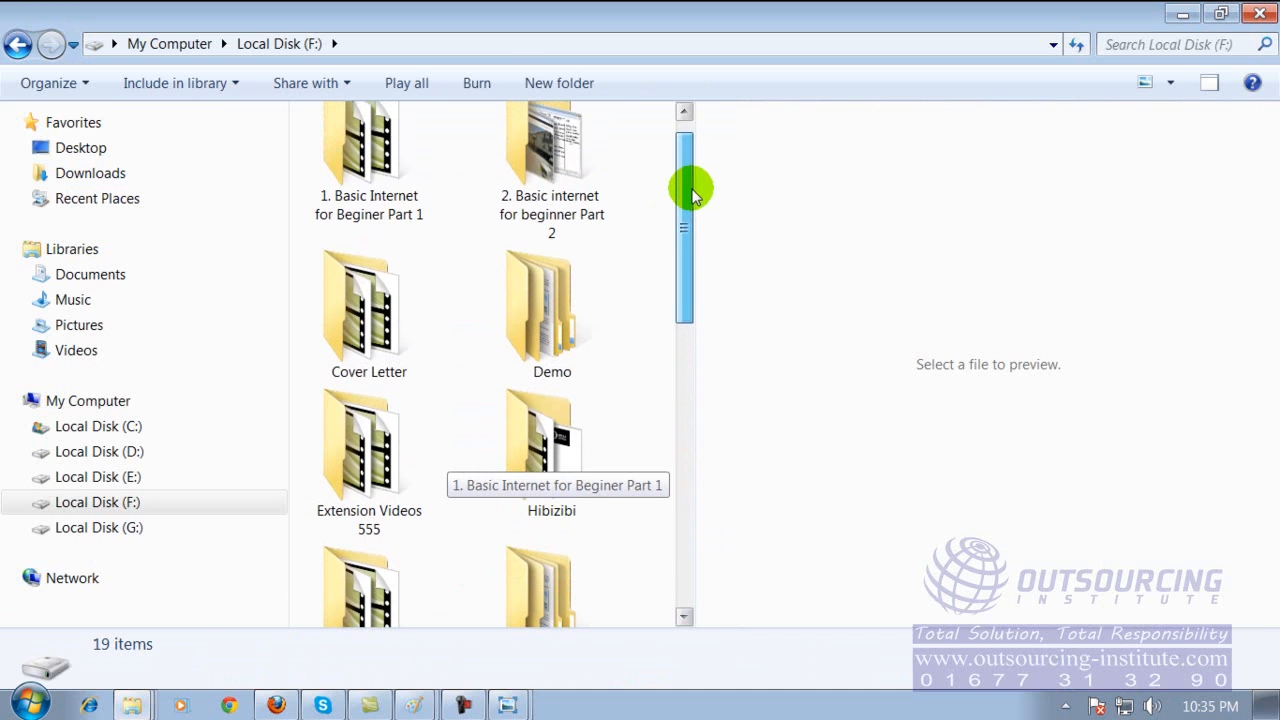
left_click(137, 480)
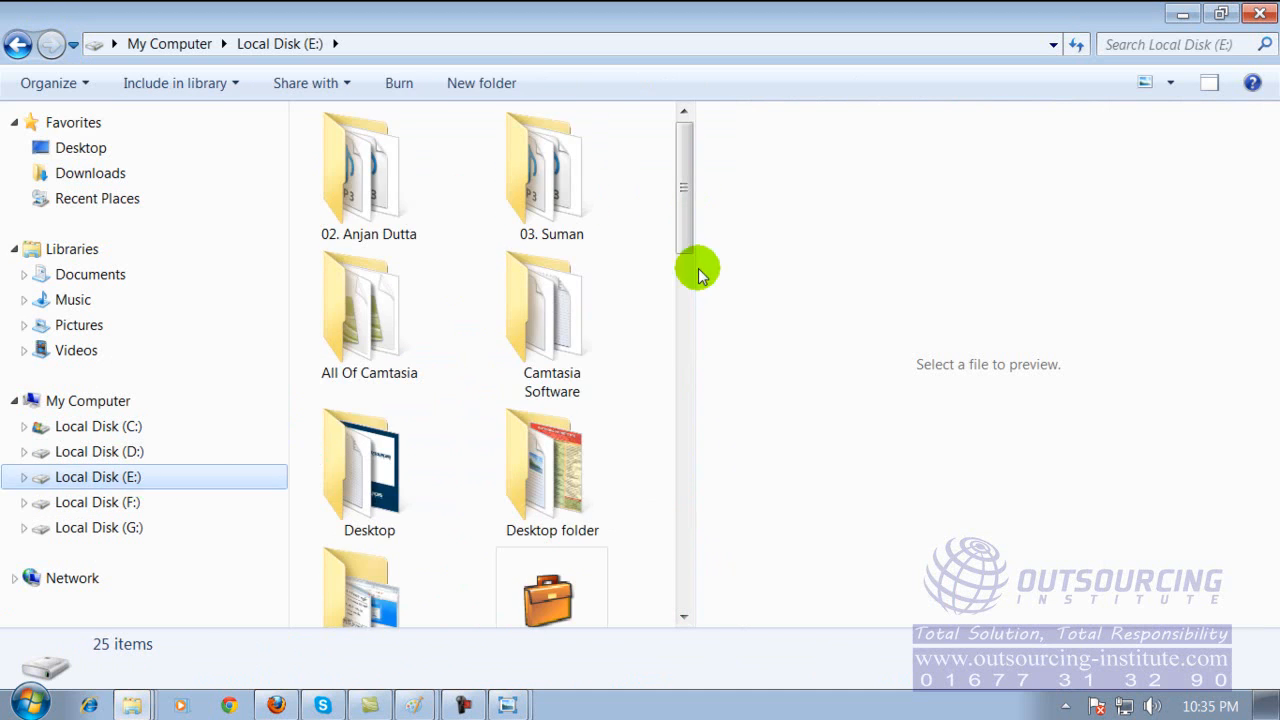
left_click_drag(689, 194, 682, 420)
mouse_move(553, 493)
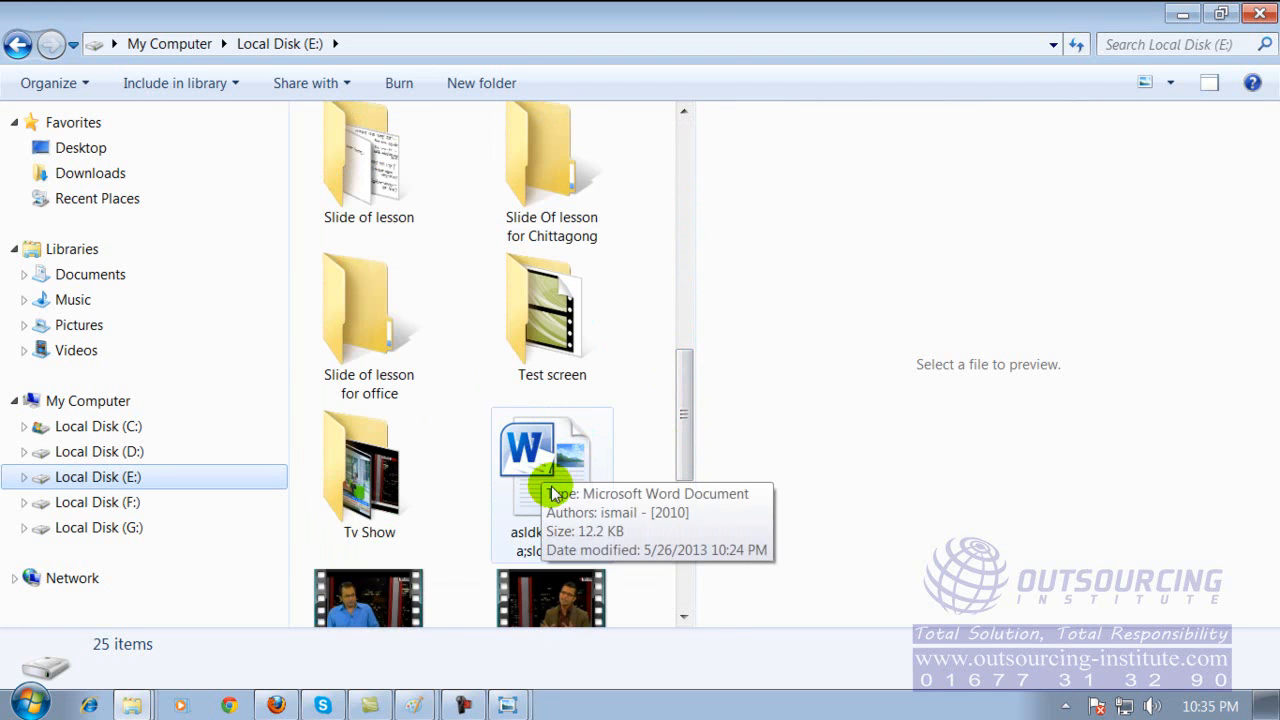
left_click(20, 44)
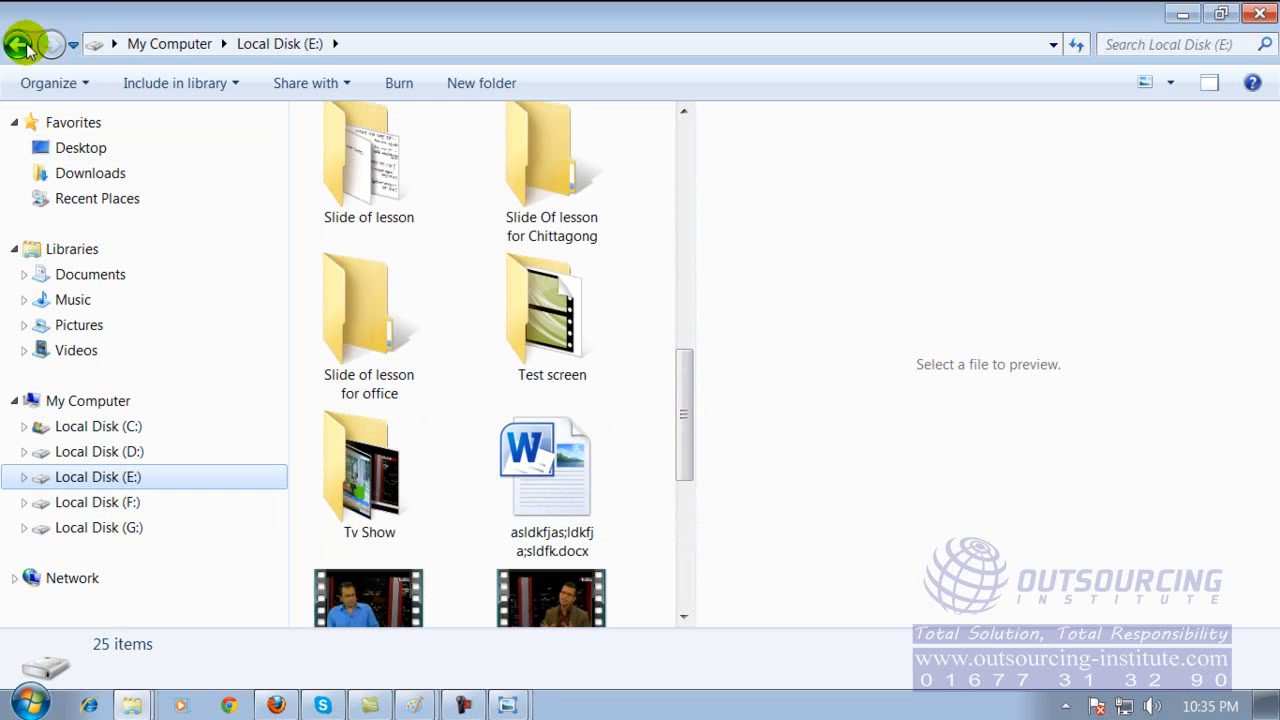
left_click_drag(674, 209, 690, 520)
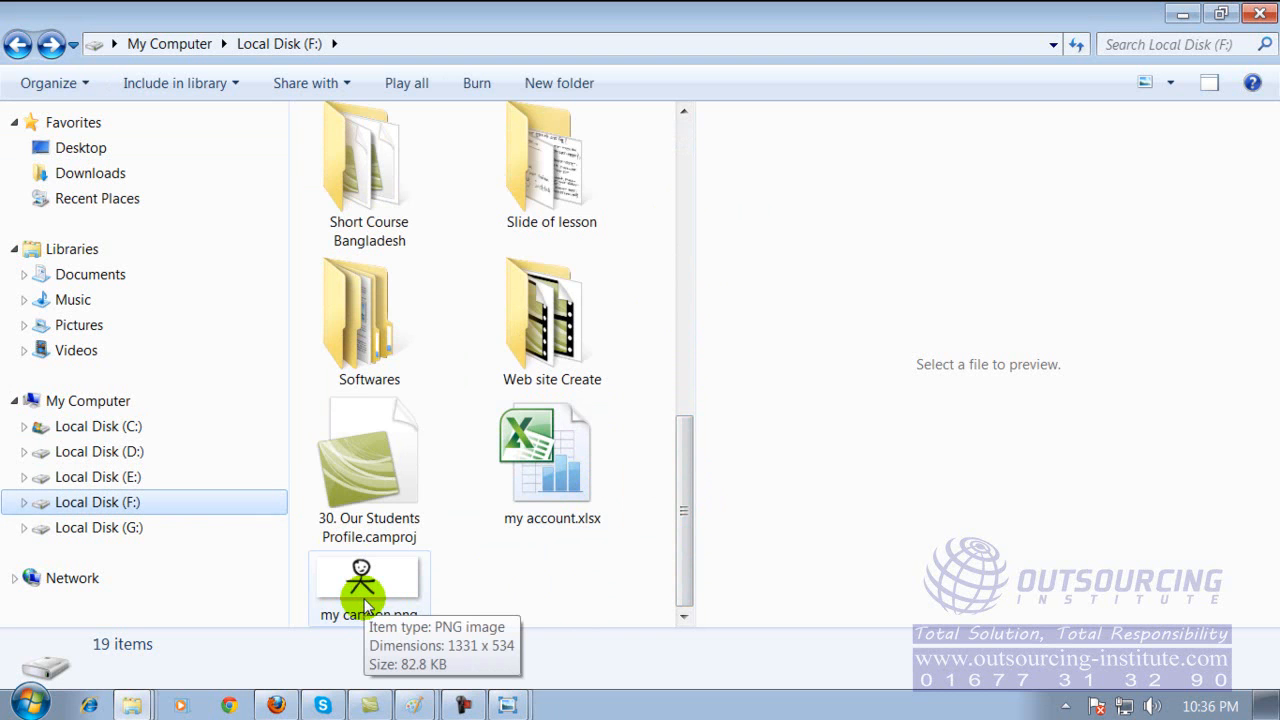
left_click(1177, 16)
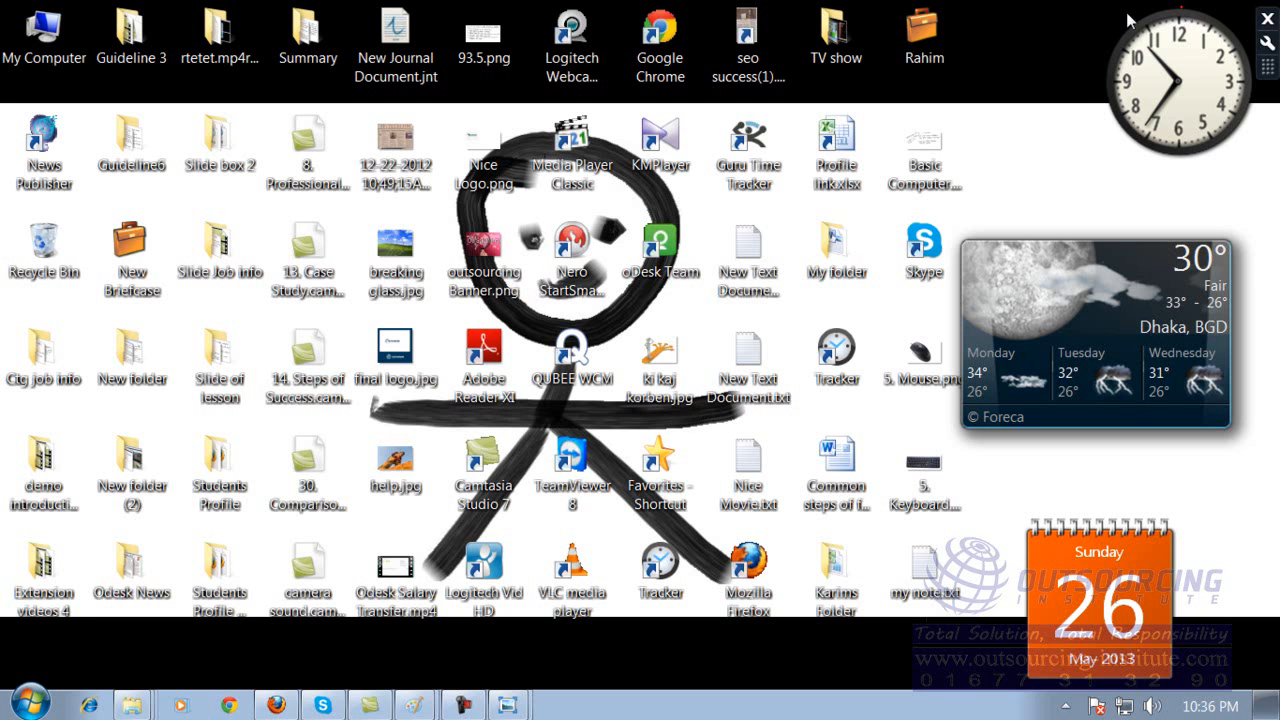
Launch Microsoft Access 2010 from the Microsoft Office group of installed programs.
left_click(42, 703)
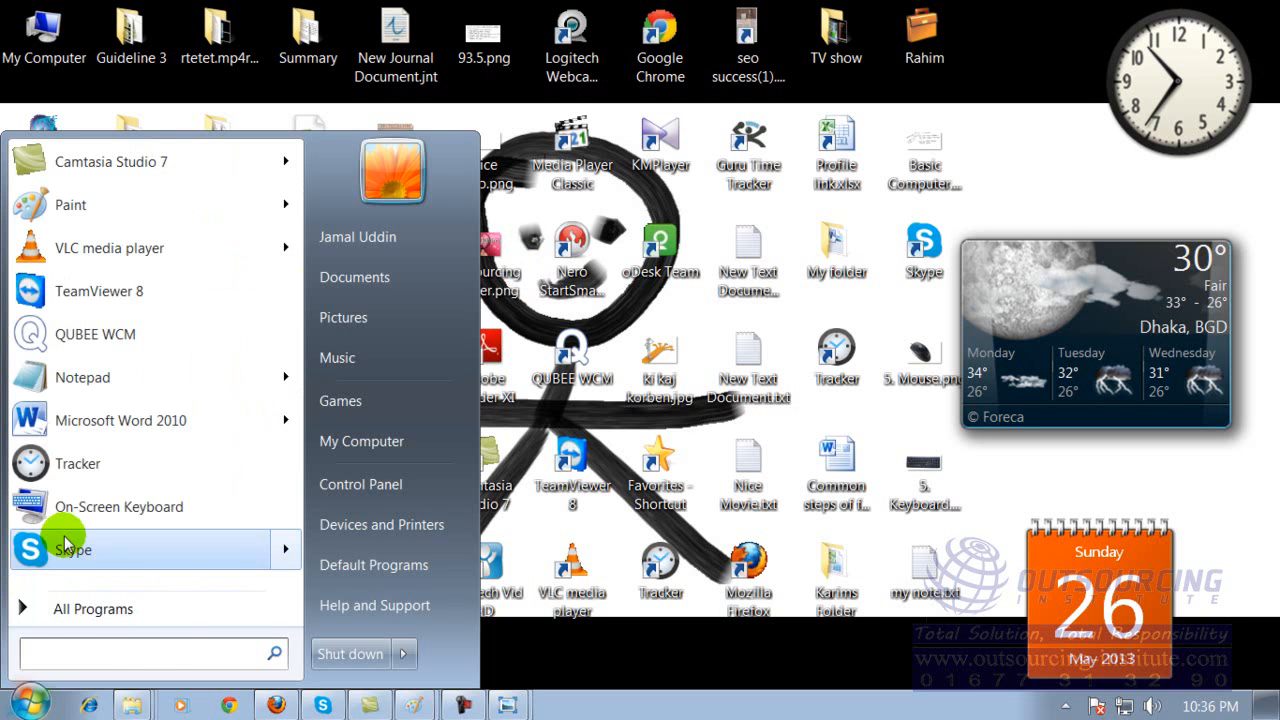
left_click(102, 611)
left_click(102, 611)
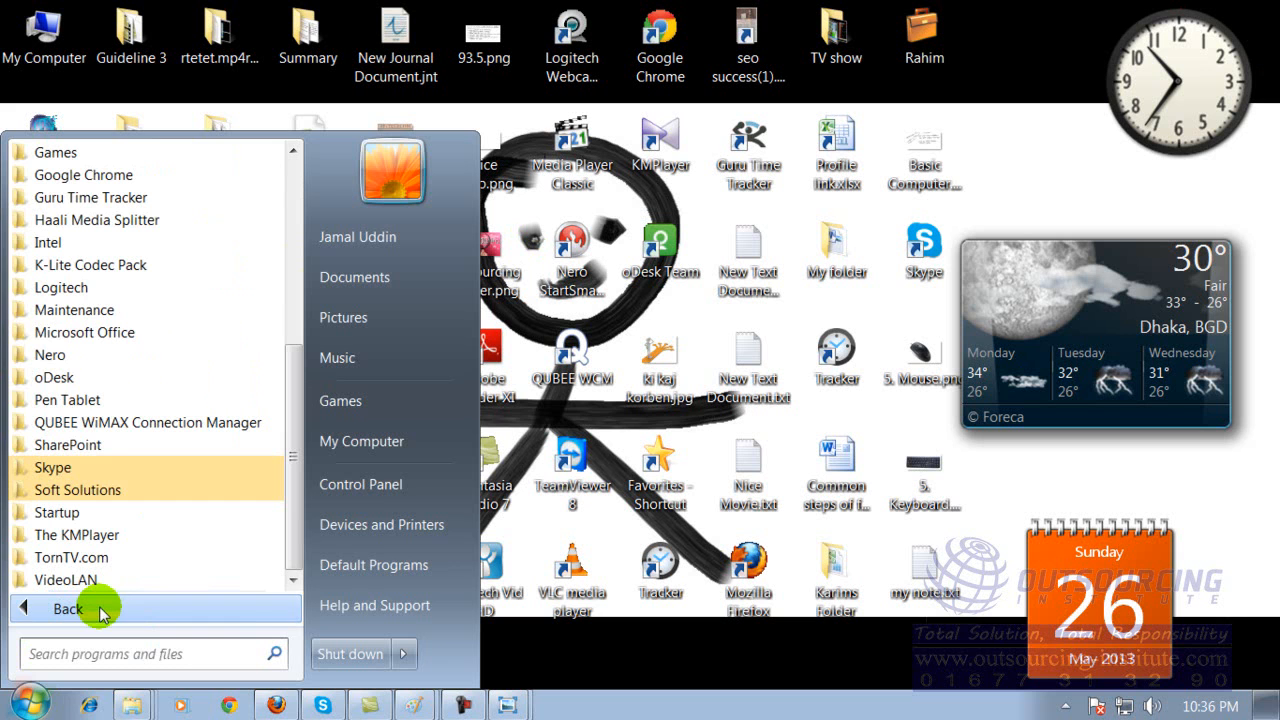
left_click(125, 333)
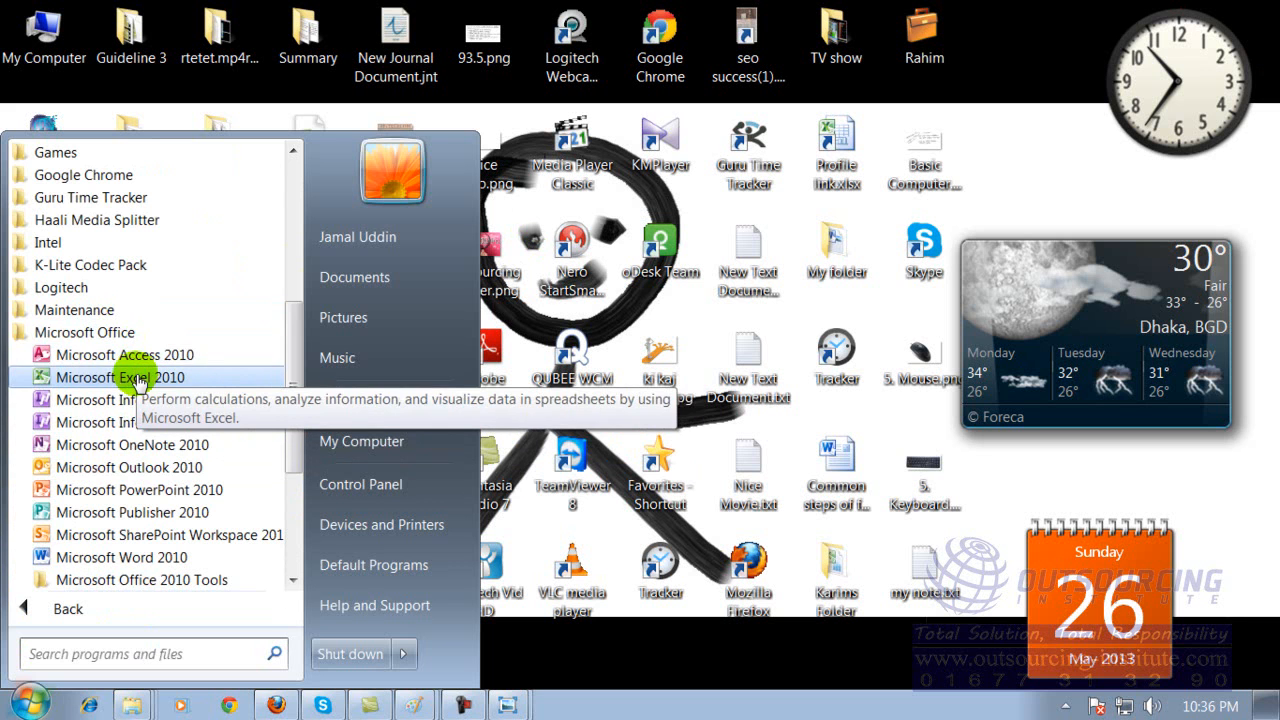
left_click(140, 365)
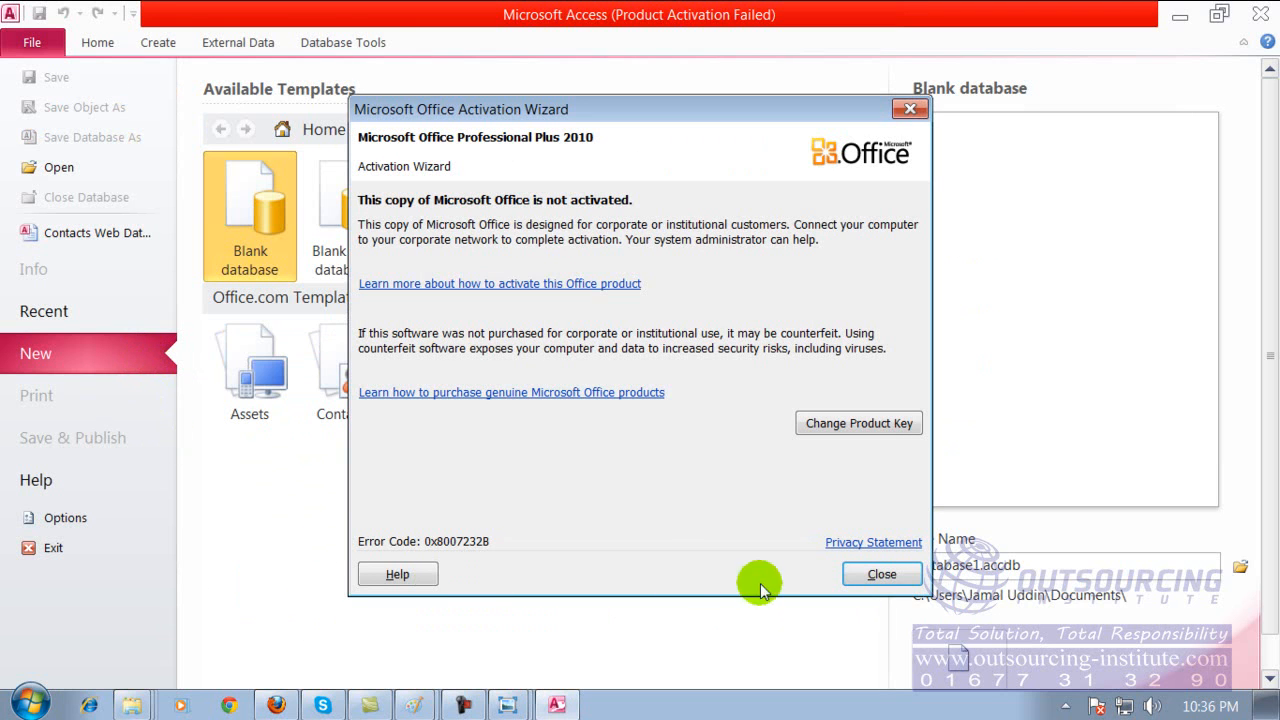
Dismiss the activation notice in Access, bring up the dialog for opening a database, cancel it, and close Access.
left_click(882, 574)
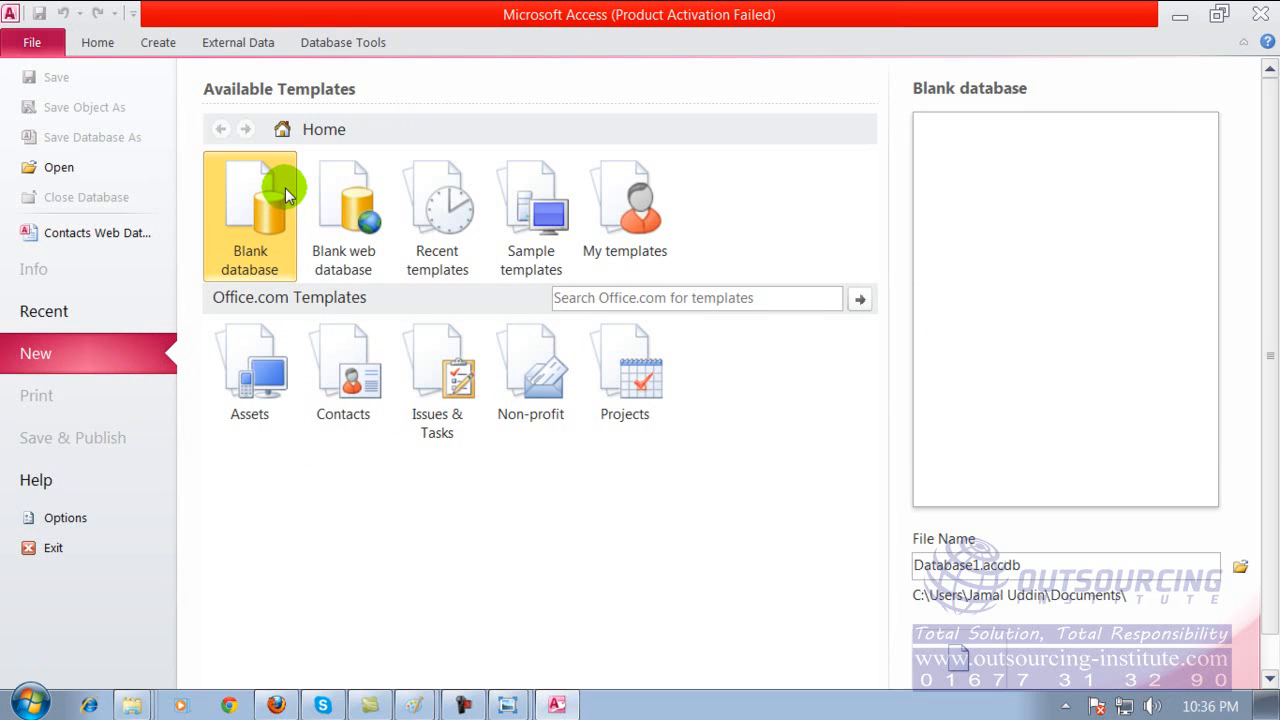
left_click(60, 168)
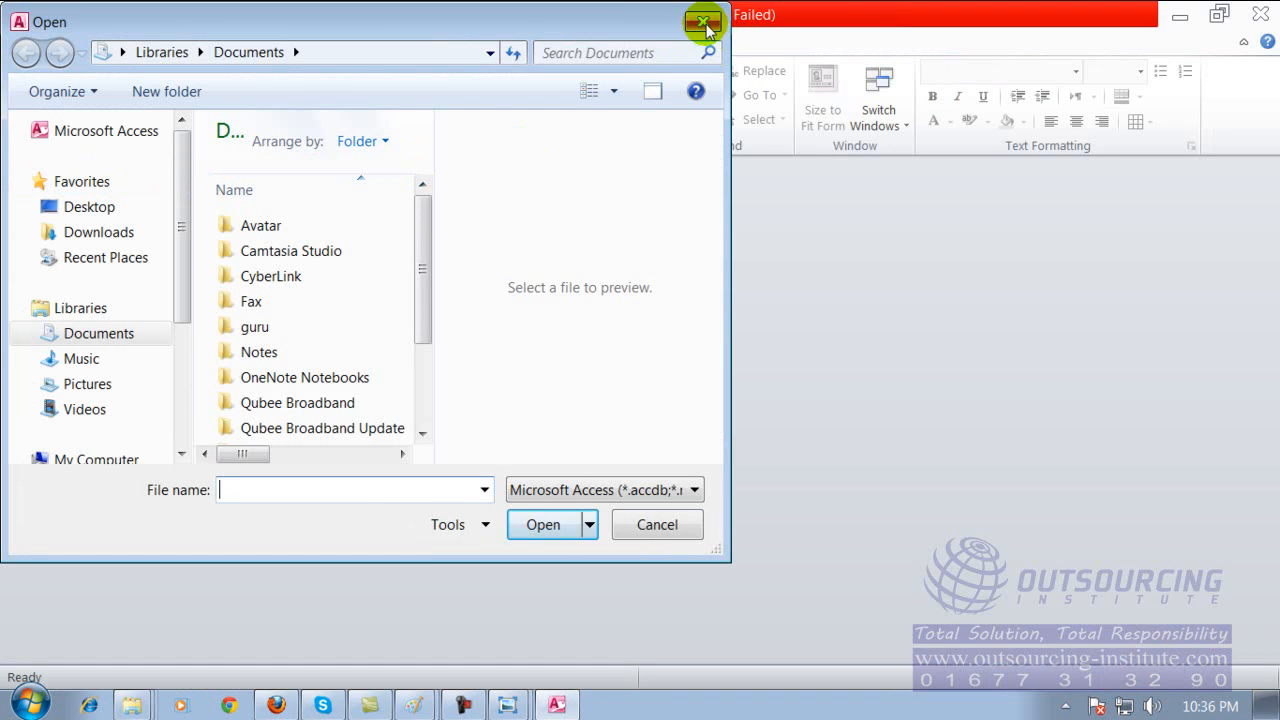
left_click(704, 22)
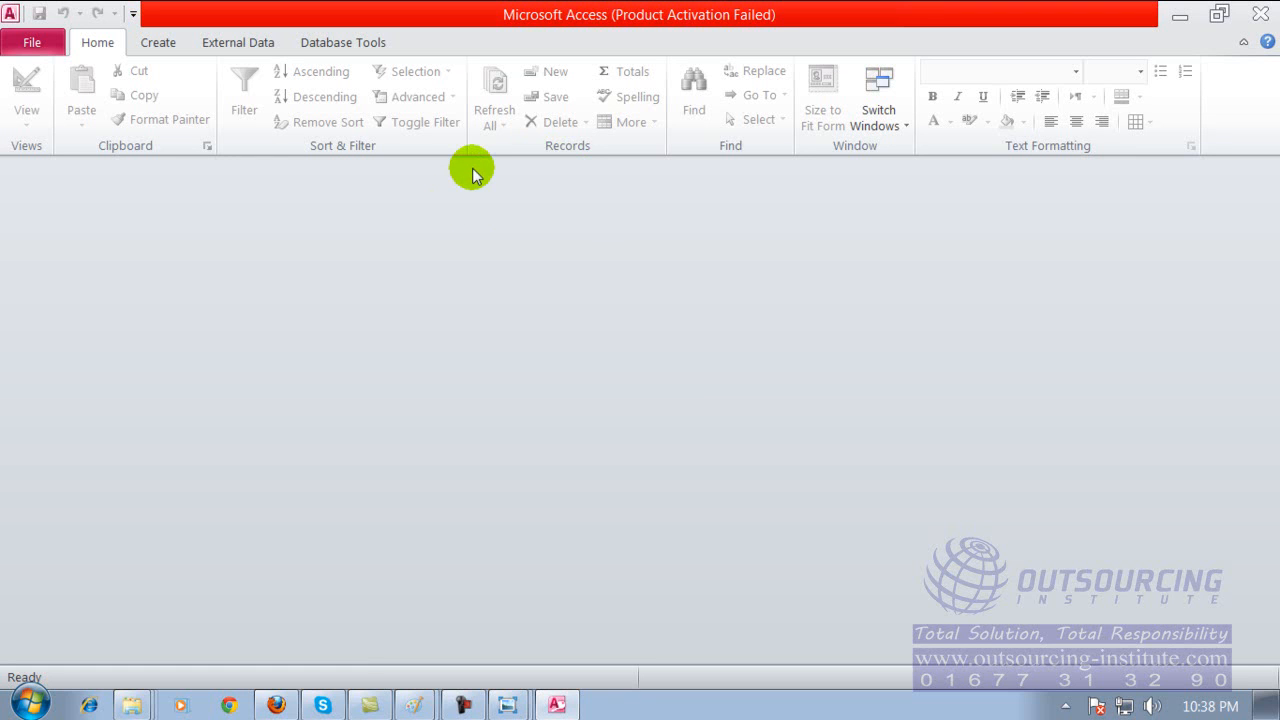
left_click(1259, 18)
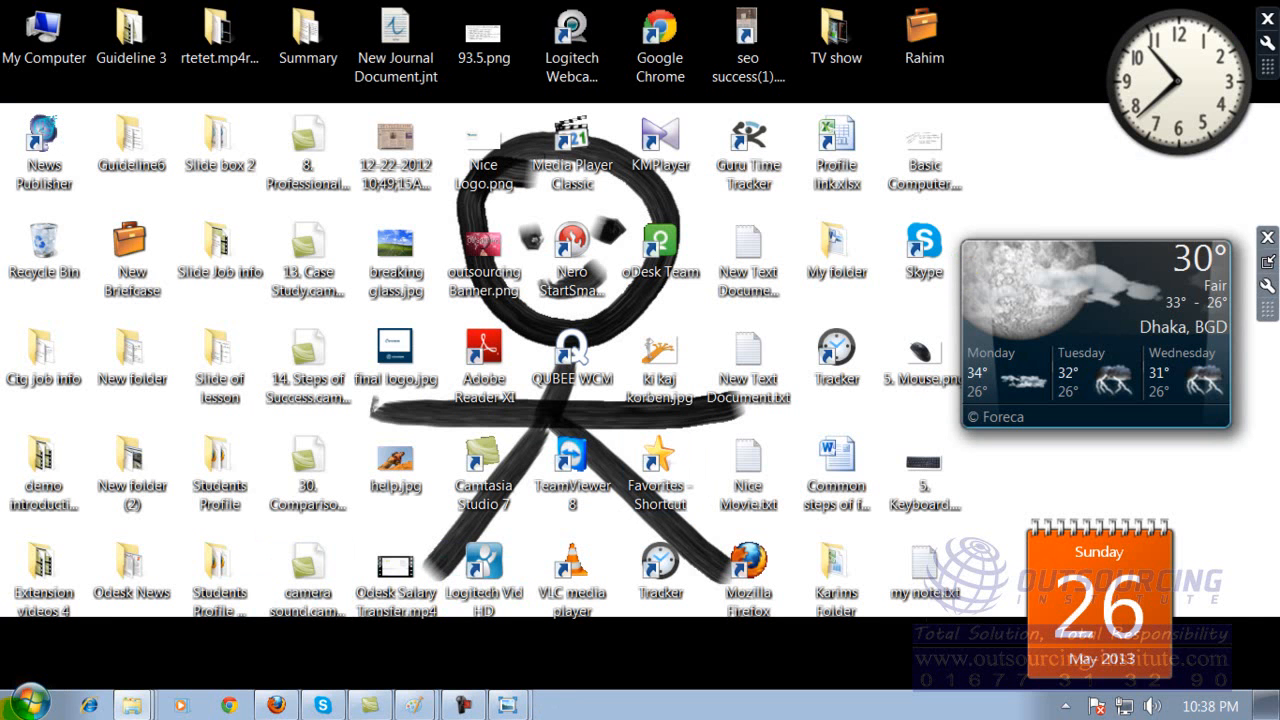
Launch Microsoft PowerPoint 2010, dismiss the Camtasia Studio add-in welcome, and browse the Getting Started Guide slides through to slide 5.
left_click(18, 708)
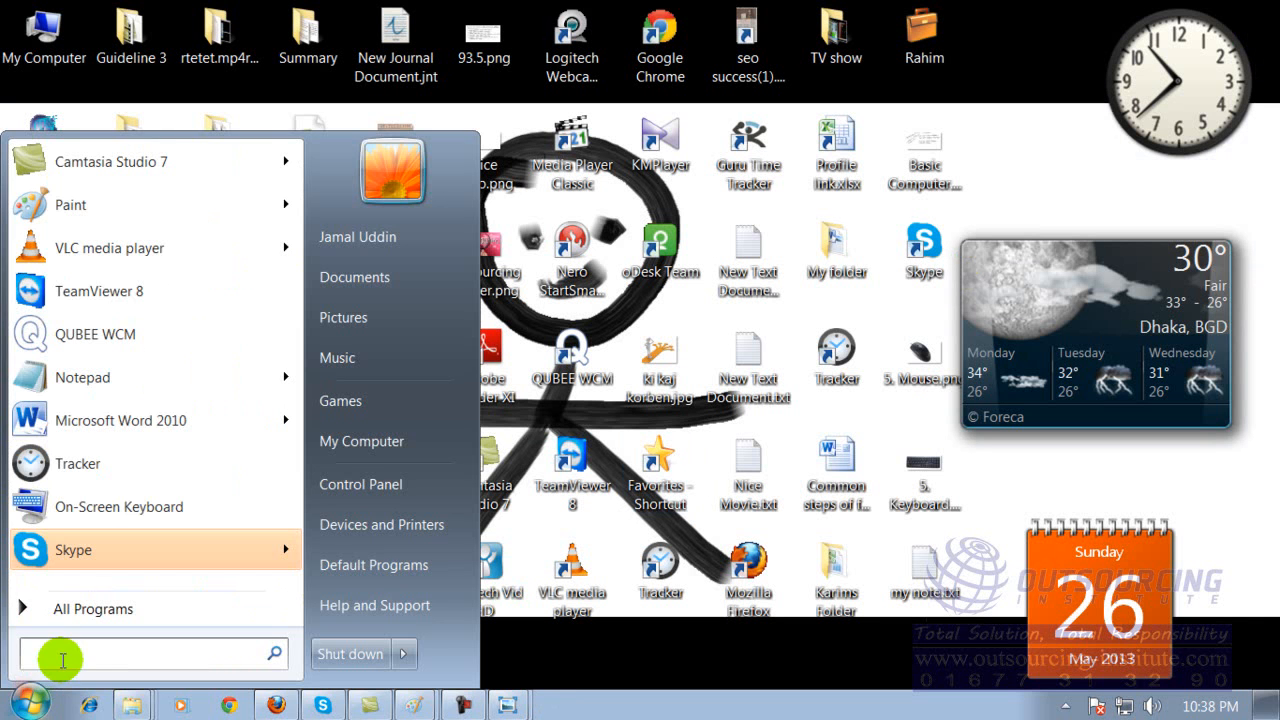
left_click(94, 608)
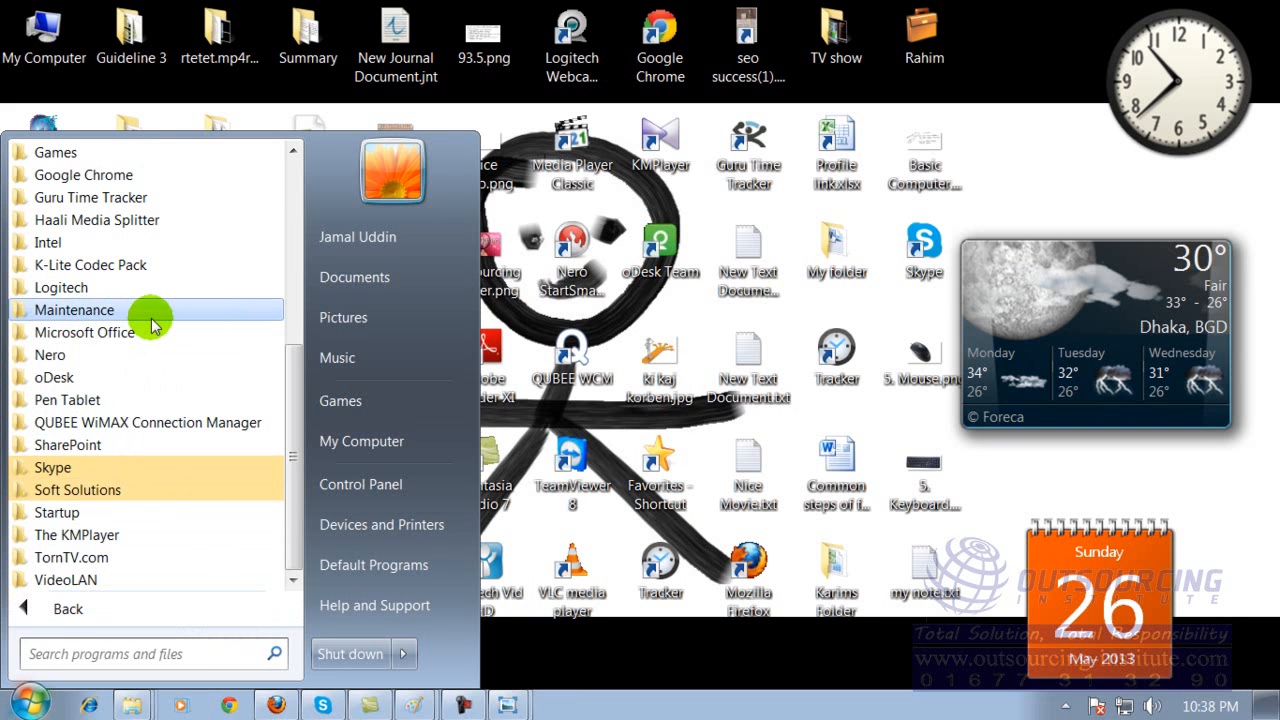
left_click(136, 336)
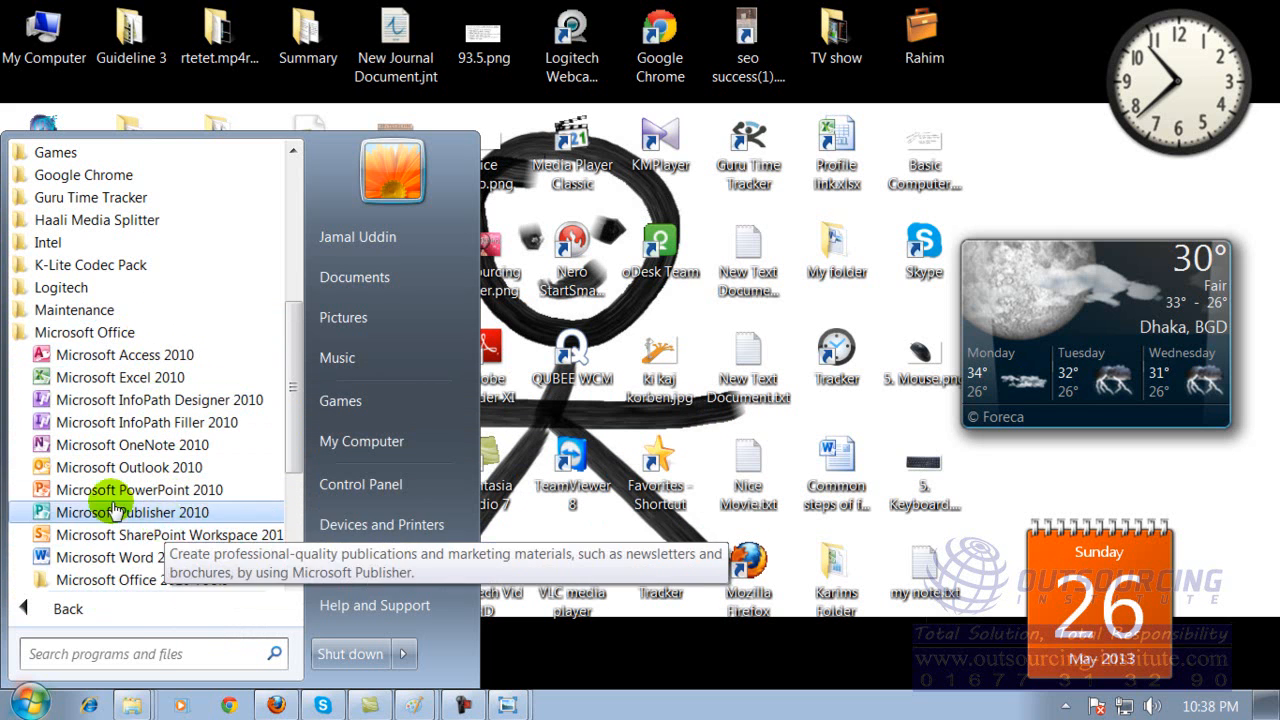
left_click(174, 494)
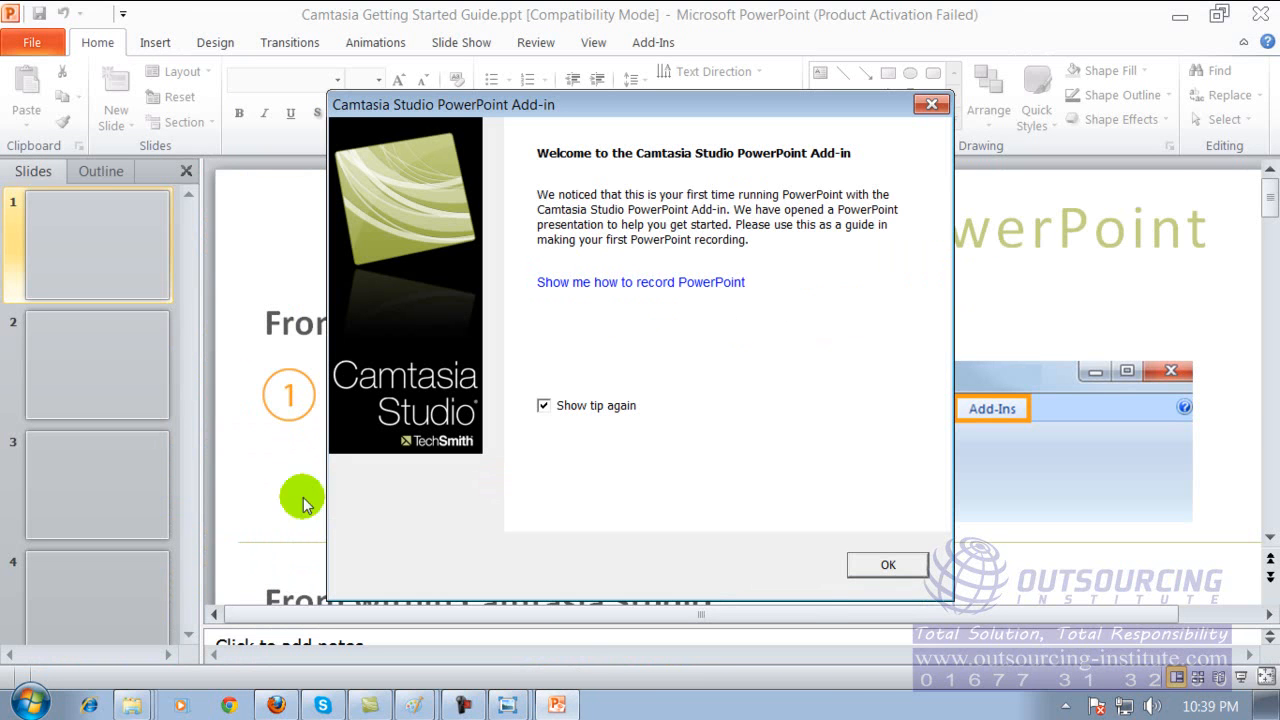
left_click(888, 565)
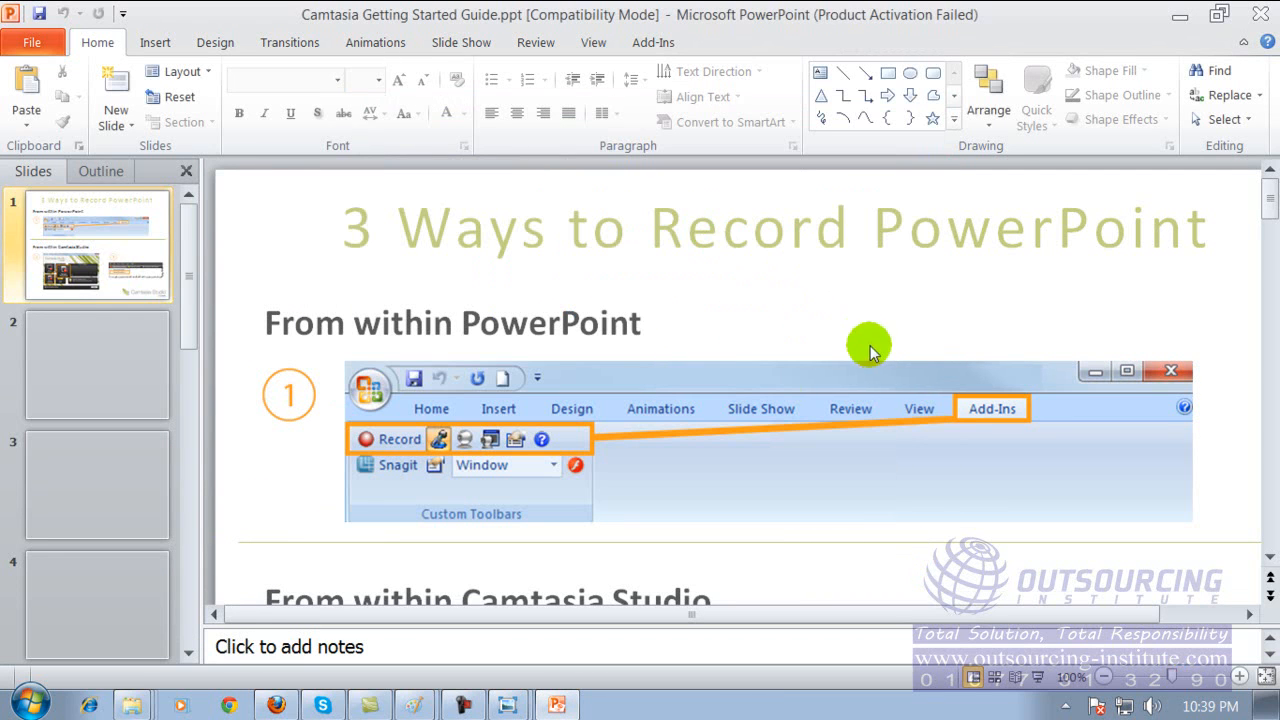
left_click_drag(1269, 198, 1268, 495)
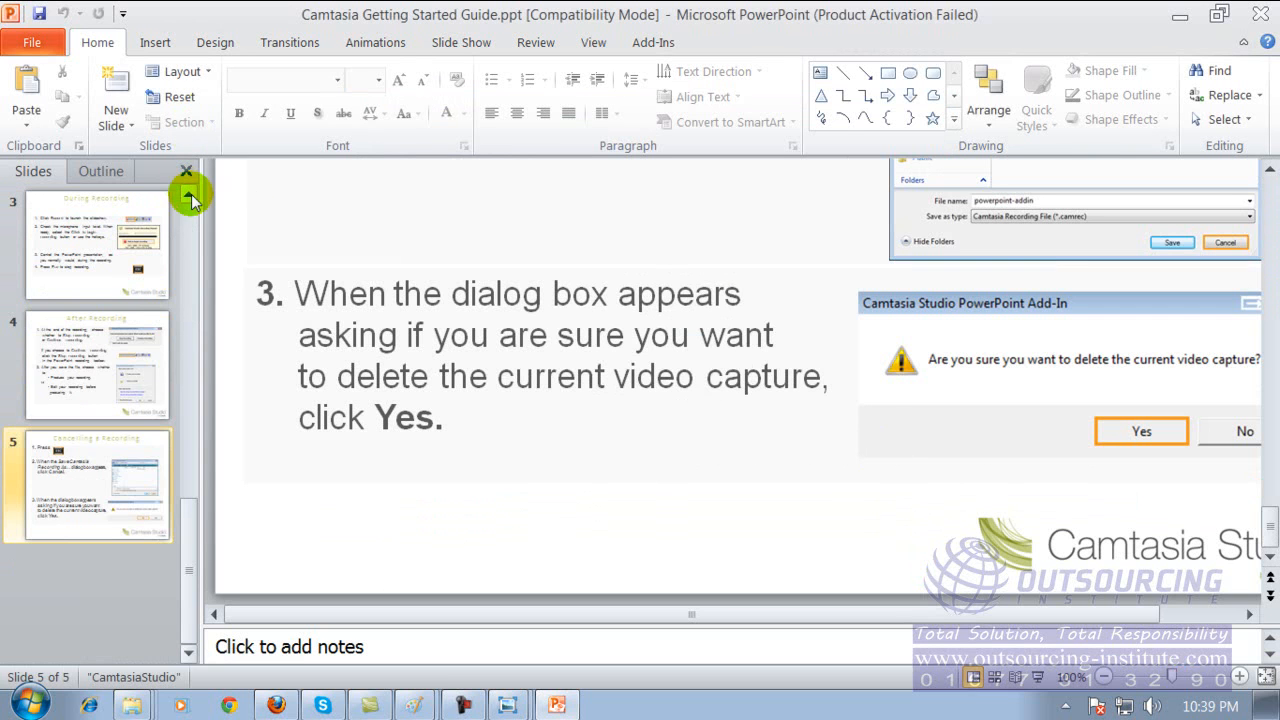
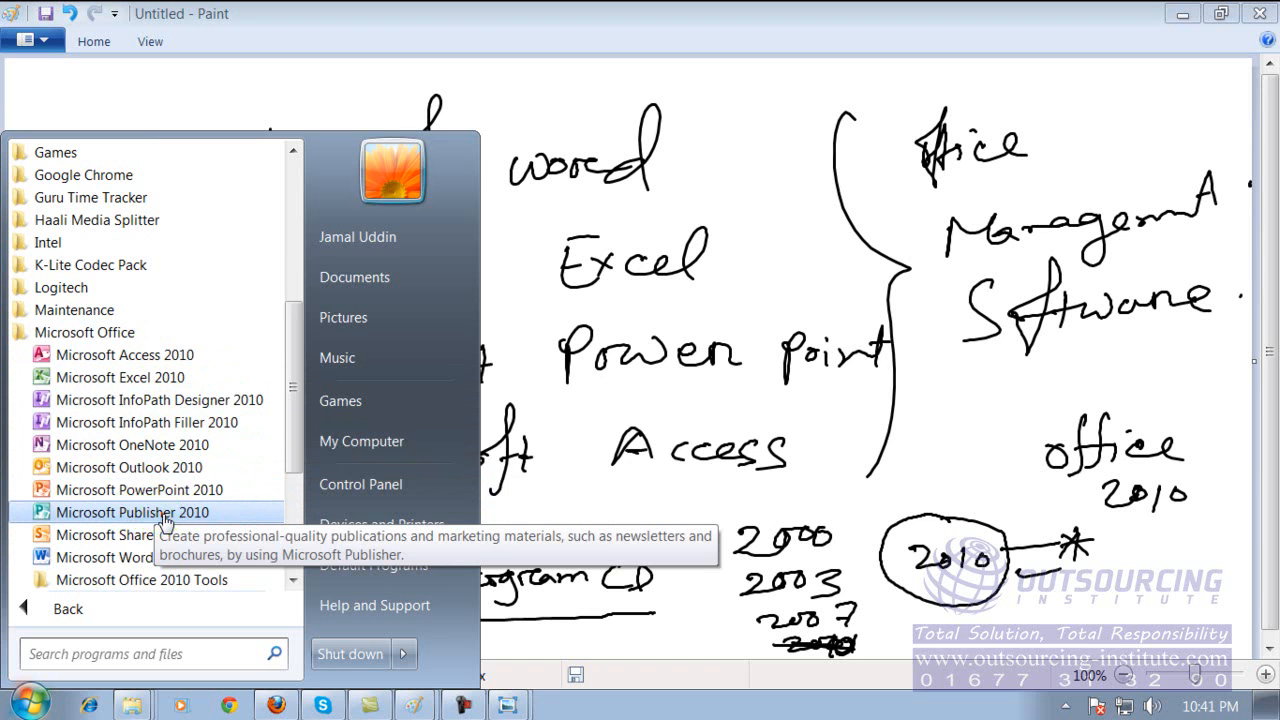
Launch Microsoft Publisher 2010, dismissing its activation notice, and look through the available template categories.
left_click(163, 515)
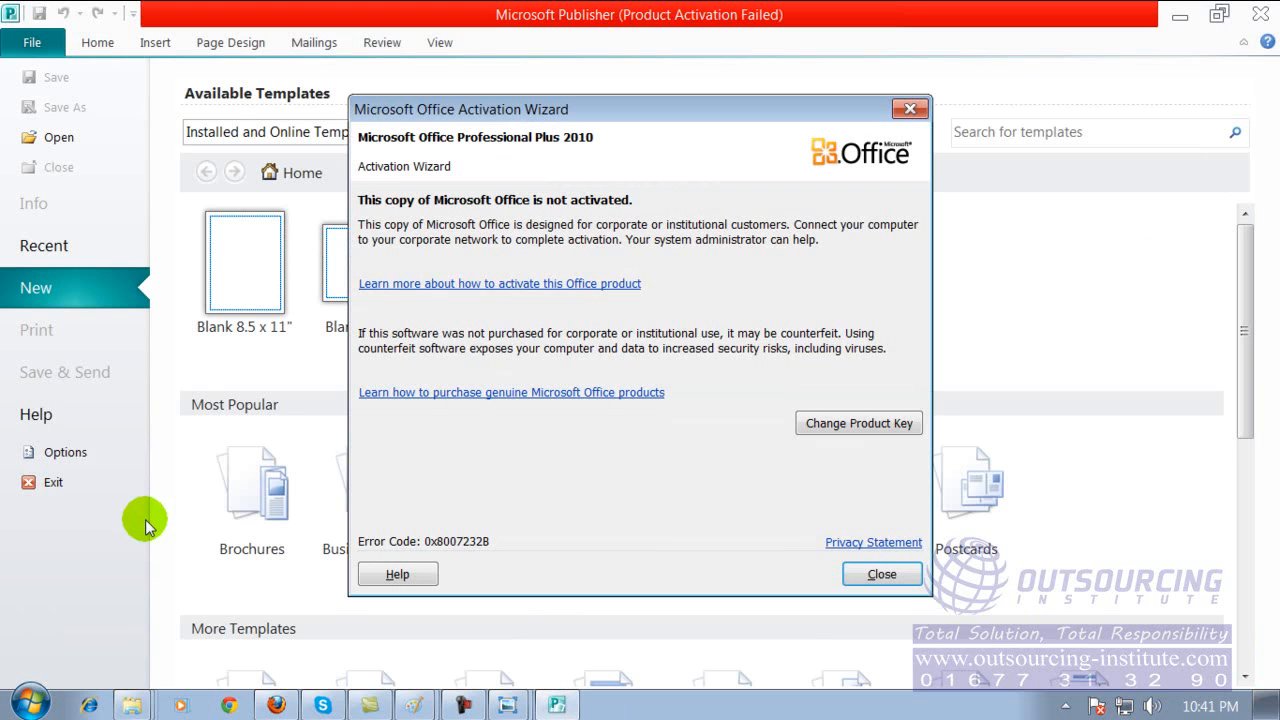
left_click(882, 574)
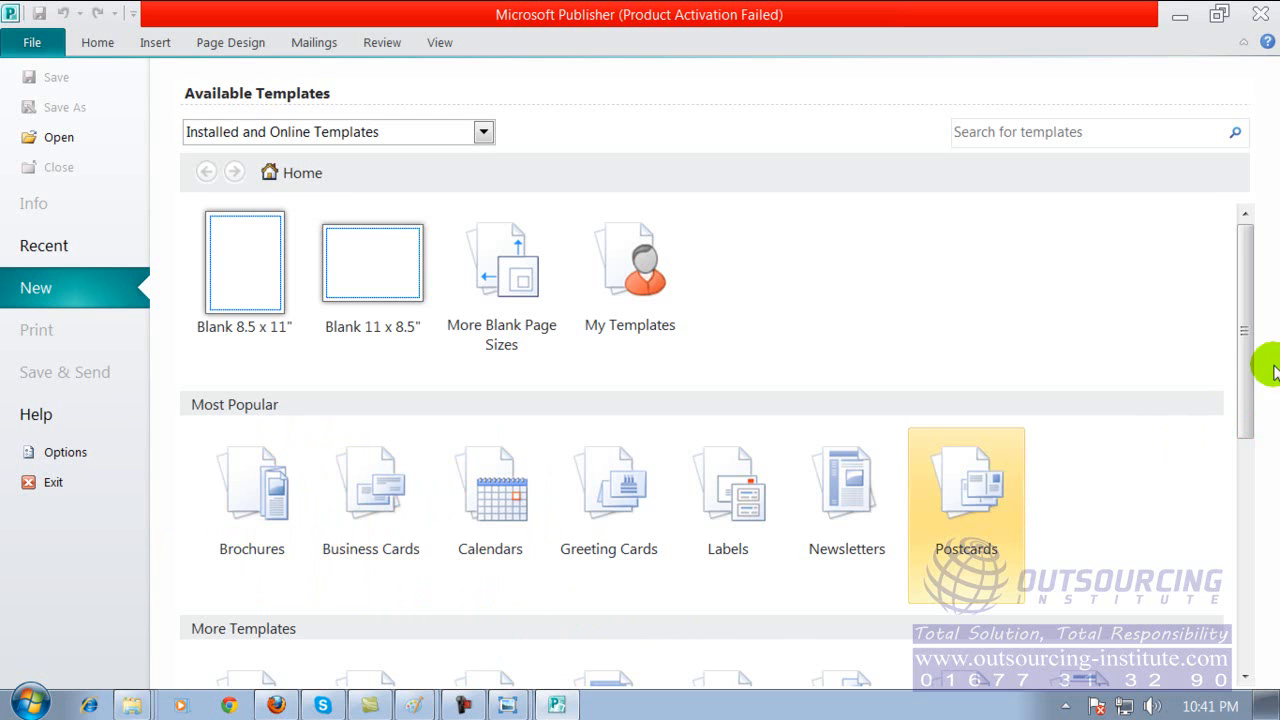
left_click_drag(1245, 340, 1243, 393)
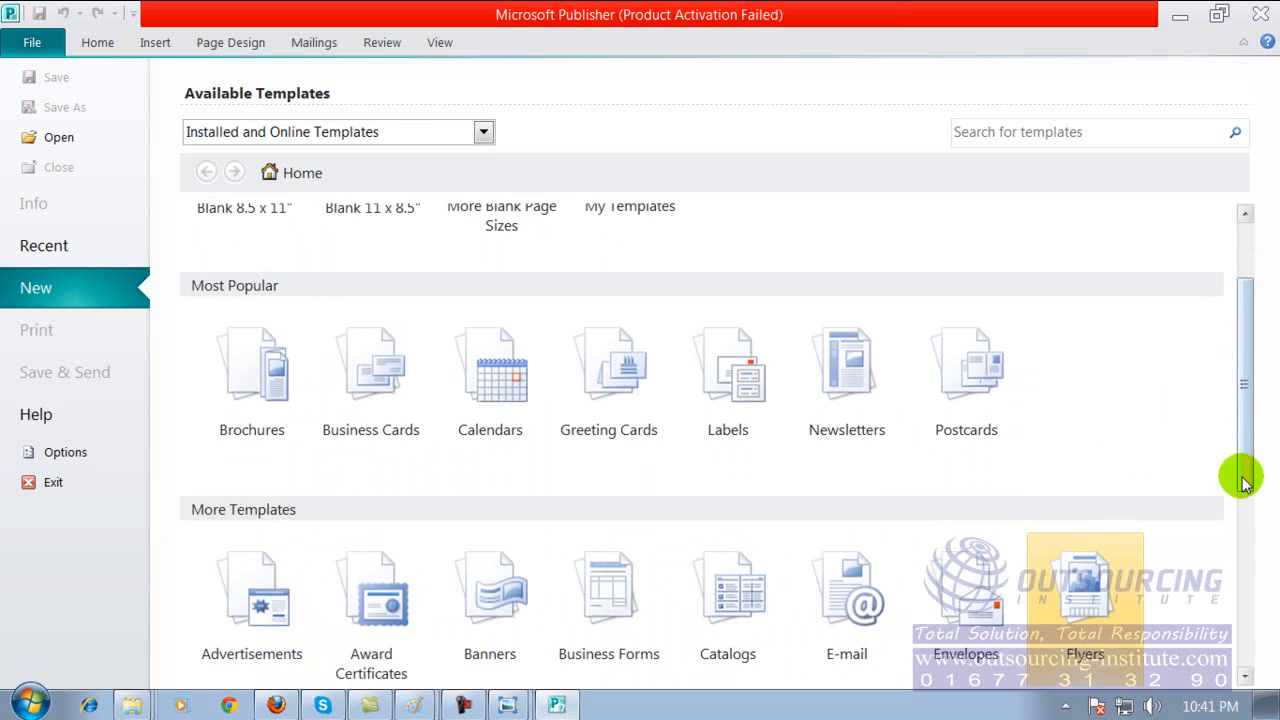
mouse_move(1246, 443)
left_mouse_down()
mouse_move(1246, 571)
mouse_move(1226, 537)
mouse_move(1233, 430)
left_mouse_up()
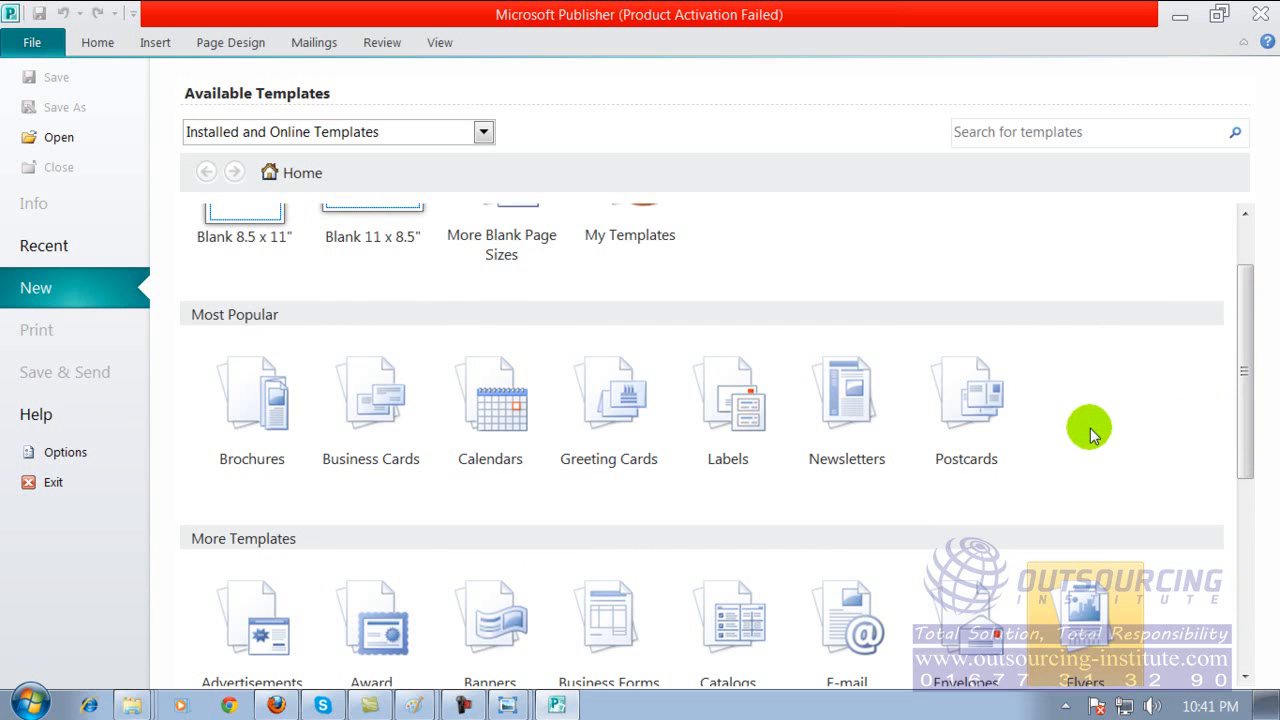
Browse the Business Cards templates and create a publication from the installed Modular design.
left_click(391, 388)
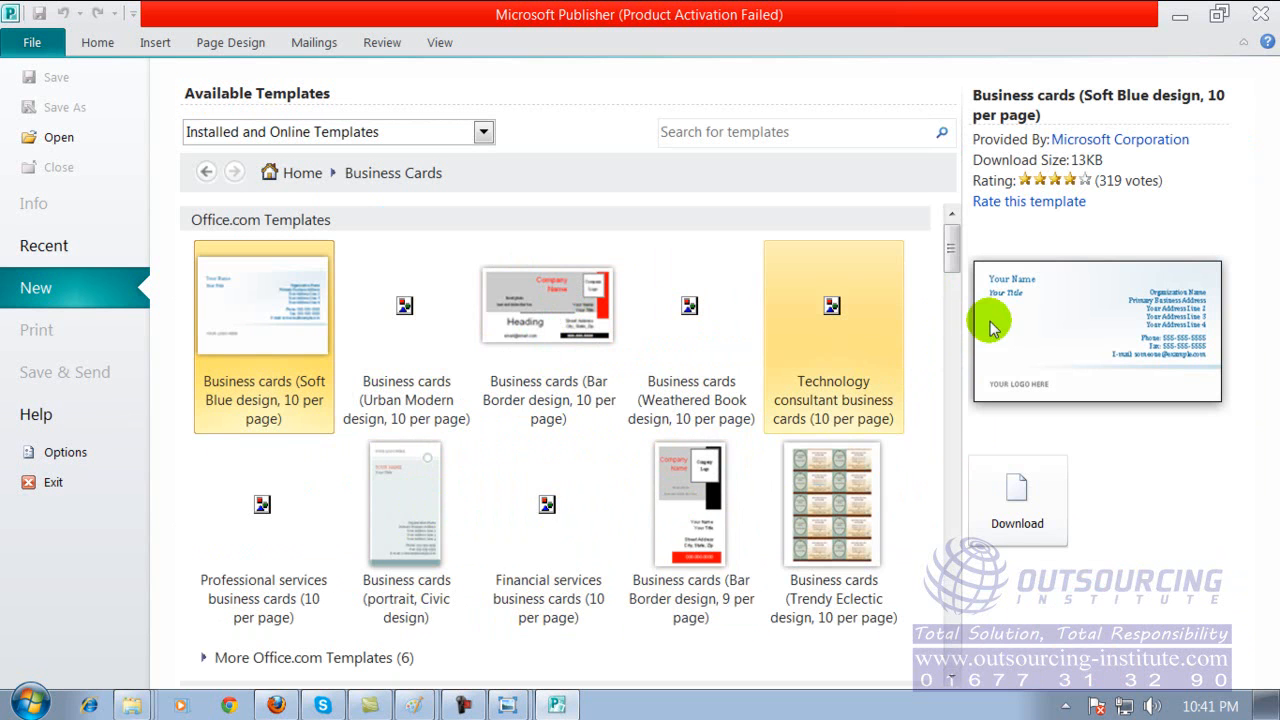
scroll(951, 300, "down", 3)
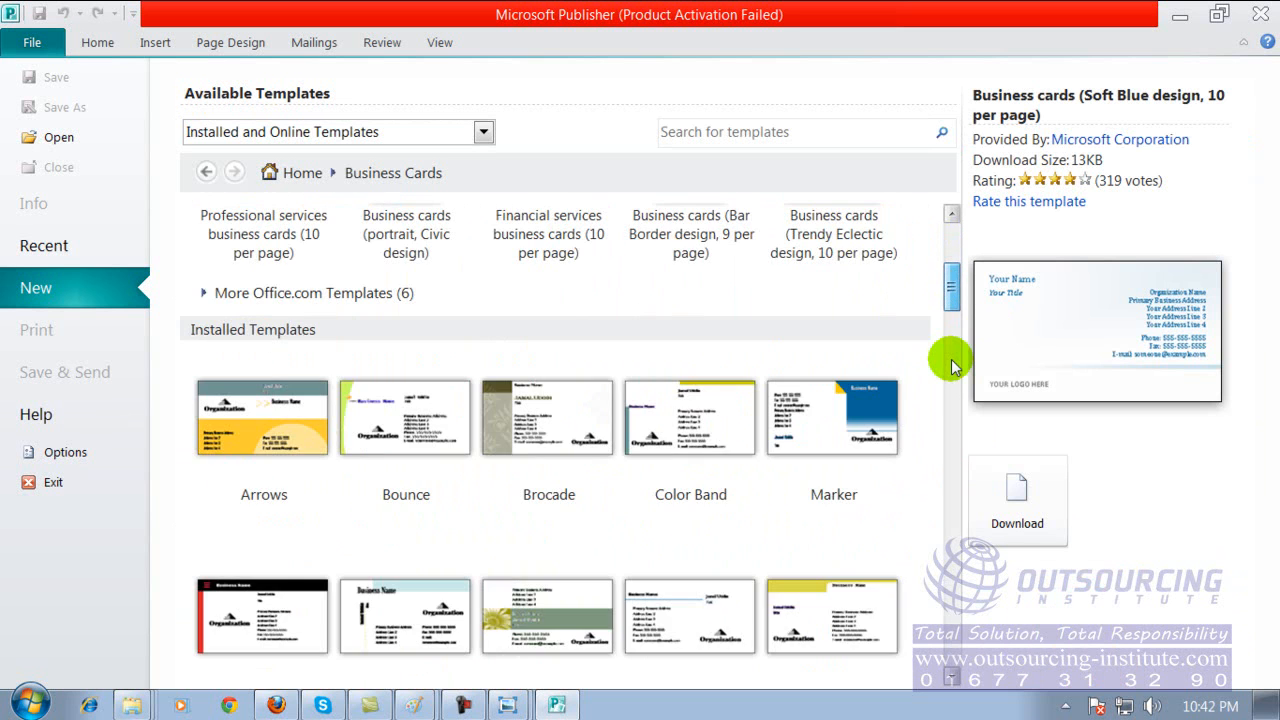
scroll(951, 434, "down", 8)
left_click_drag(951, 470, 957, 358)
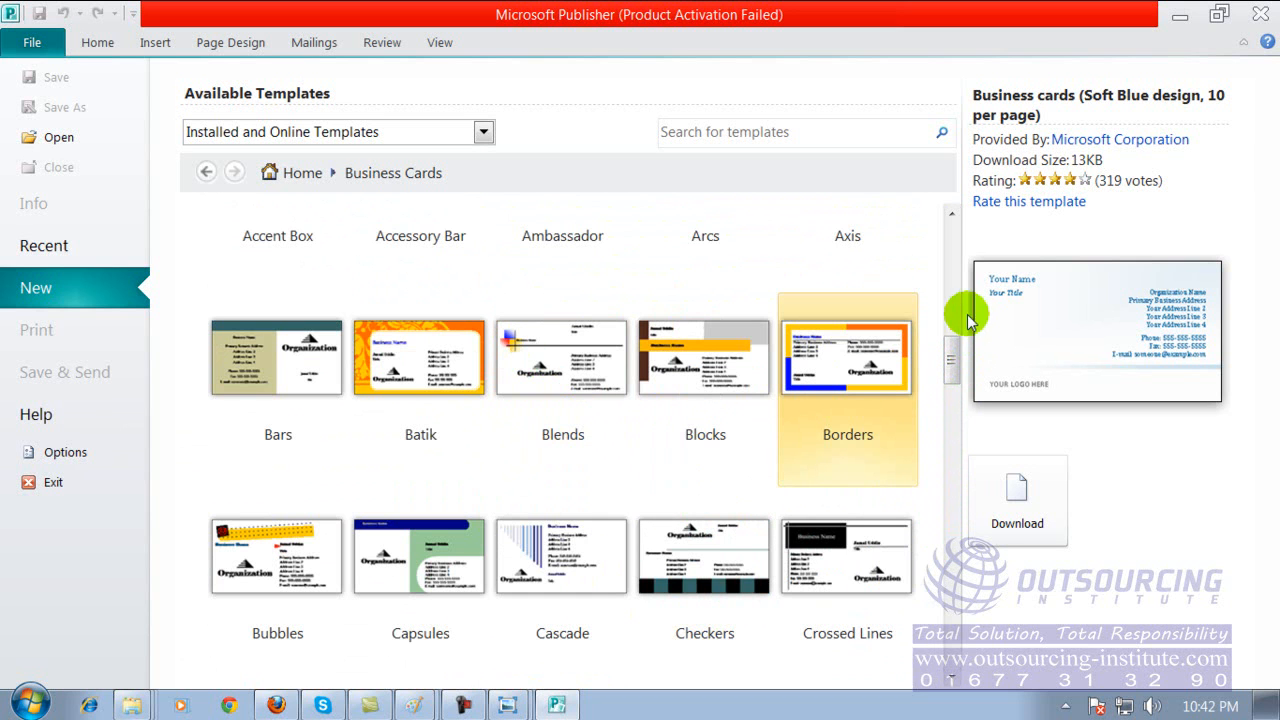
left_click_drag(952, 360, 953, 298)
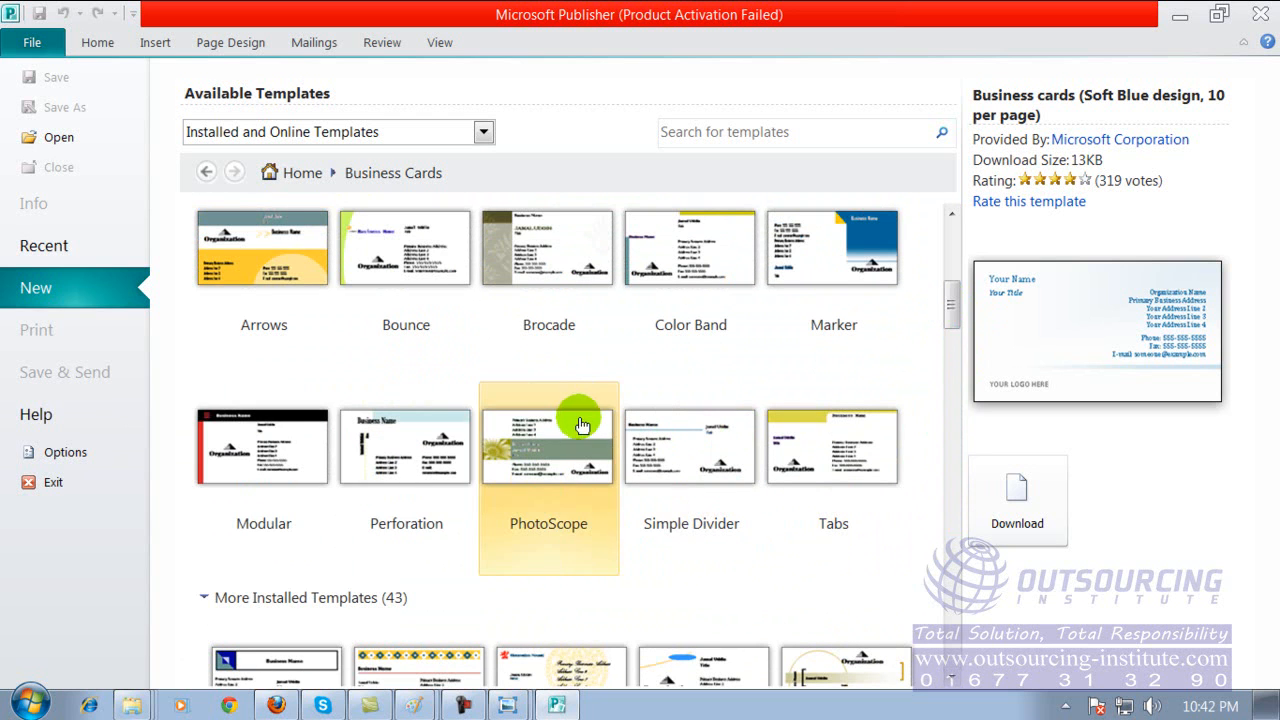
left_click(261, 435)
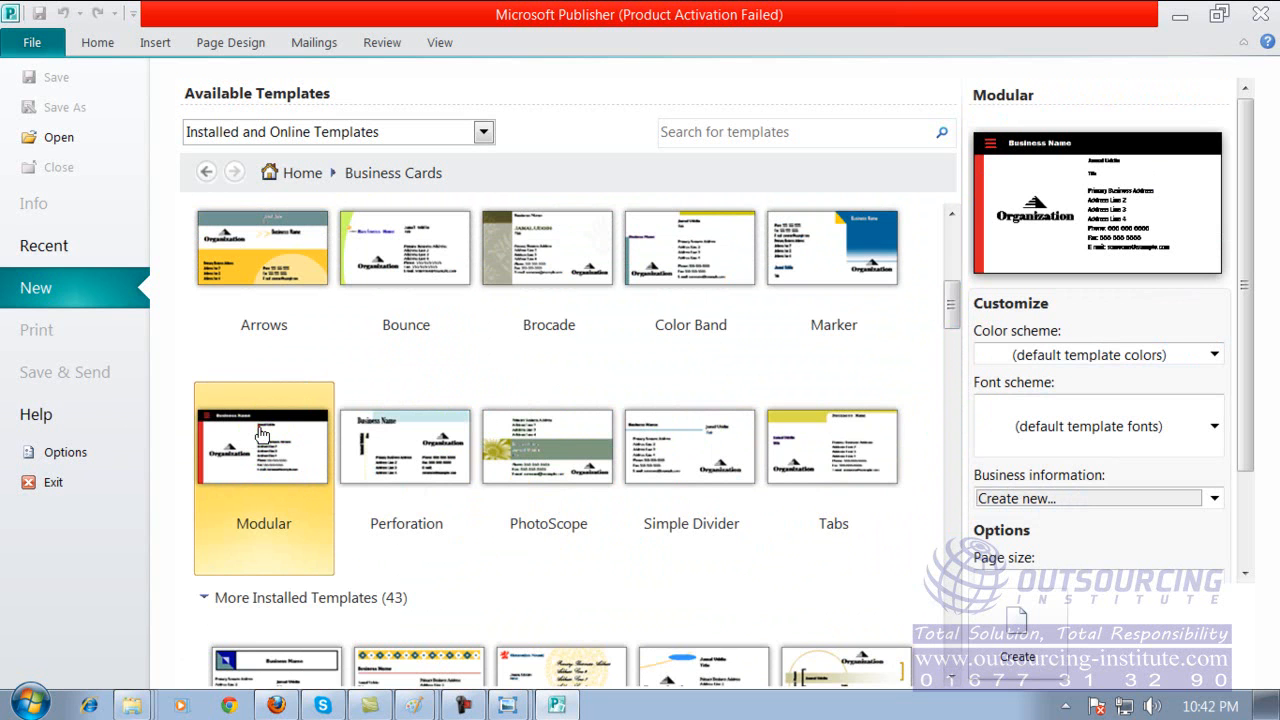
double_click(261, 435)
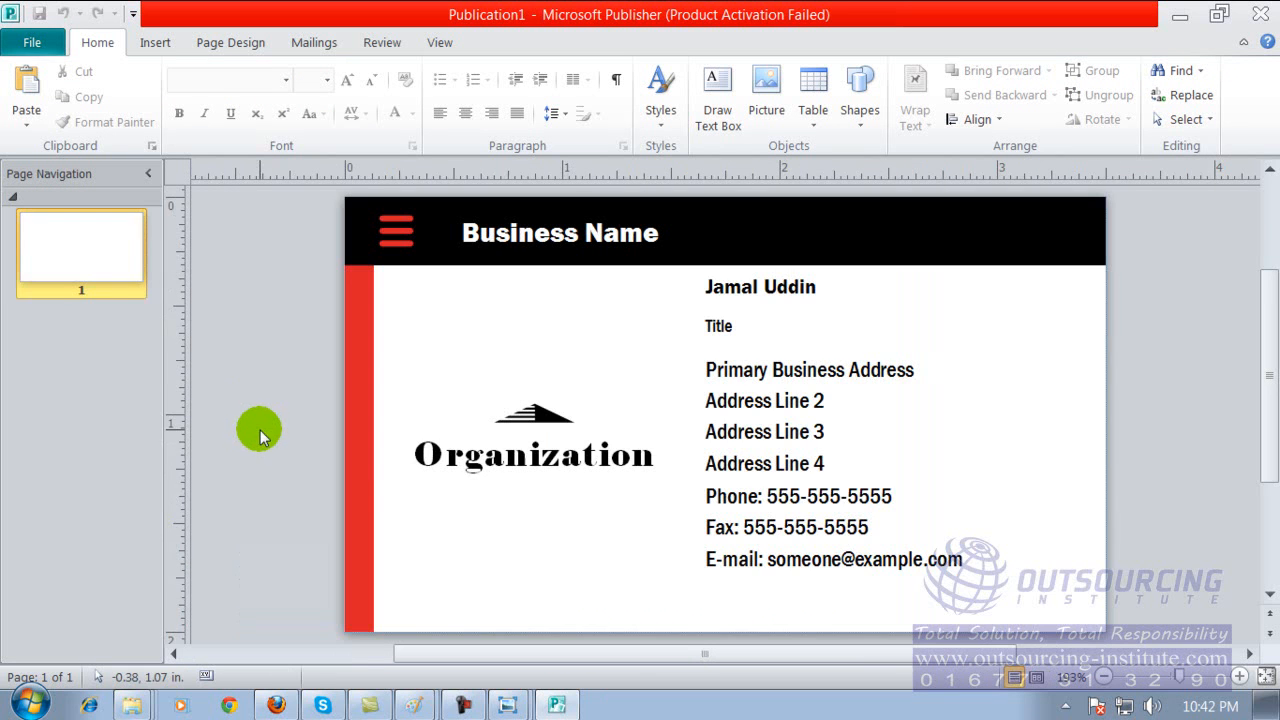
Go through the card's name, title, address and phone text boxes one after another.
left_click(753, 324)
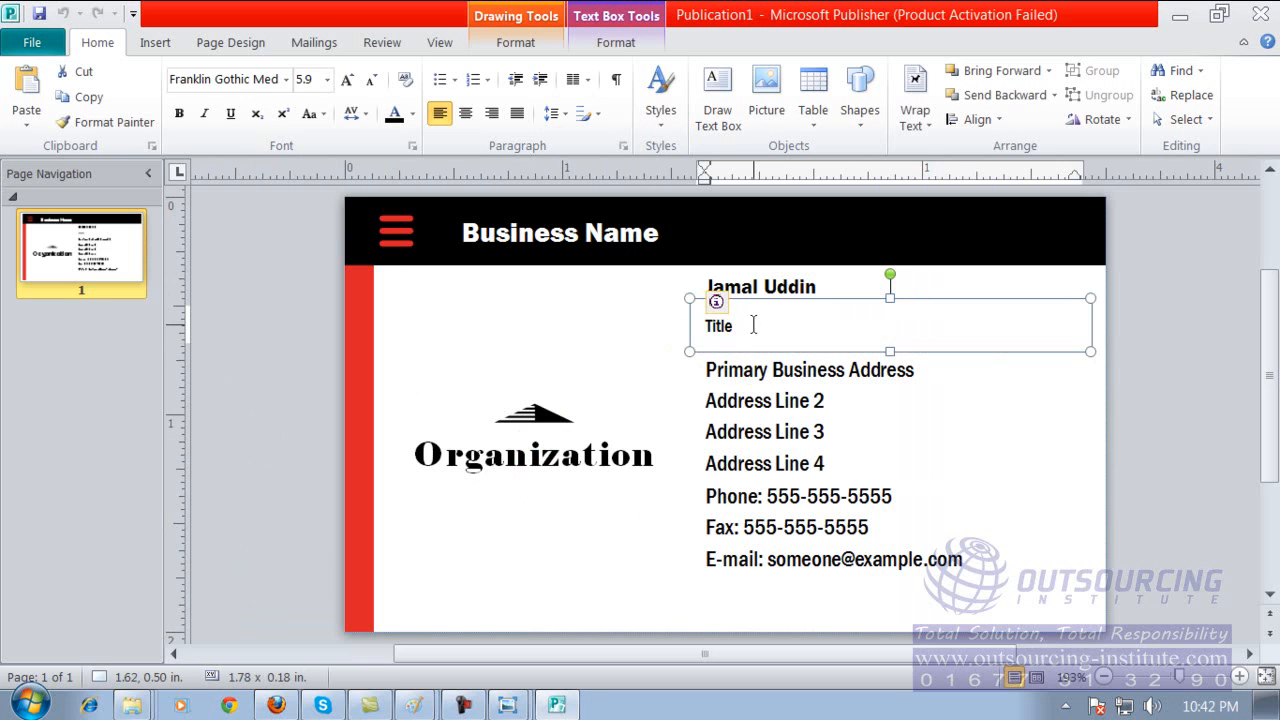
left_click(812, 284)
left_click(754, 332)
left_click(762, 396)
left_click(797, 497)
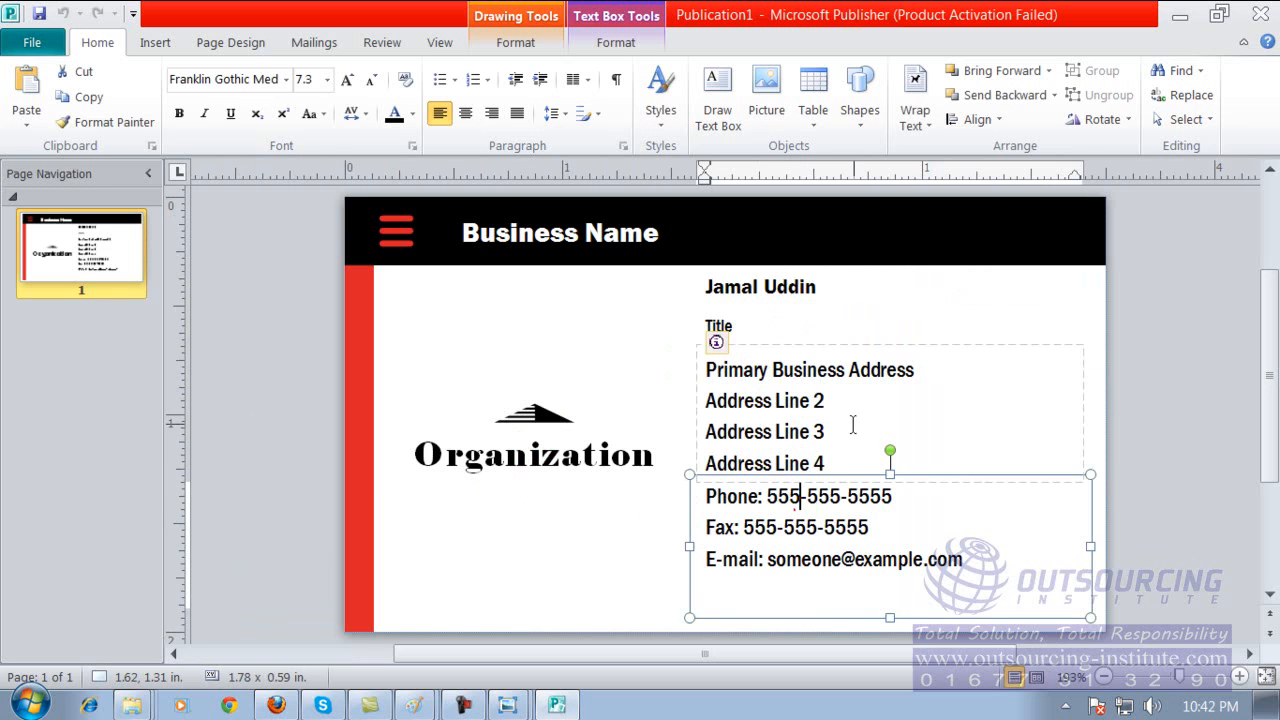
Replace the Organization logo text with "Outsourcing Institute" and select the triangular logo picture above it.
double_click(621, 459)
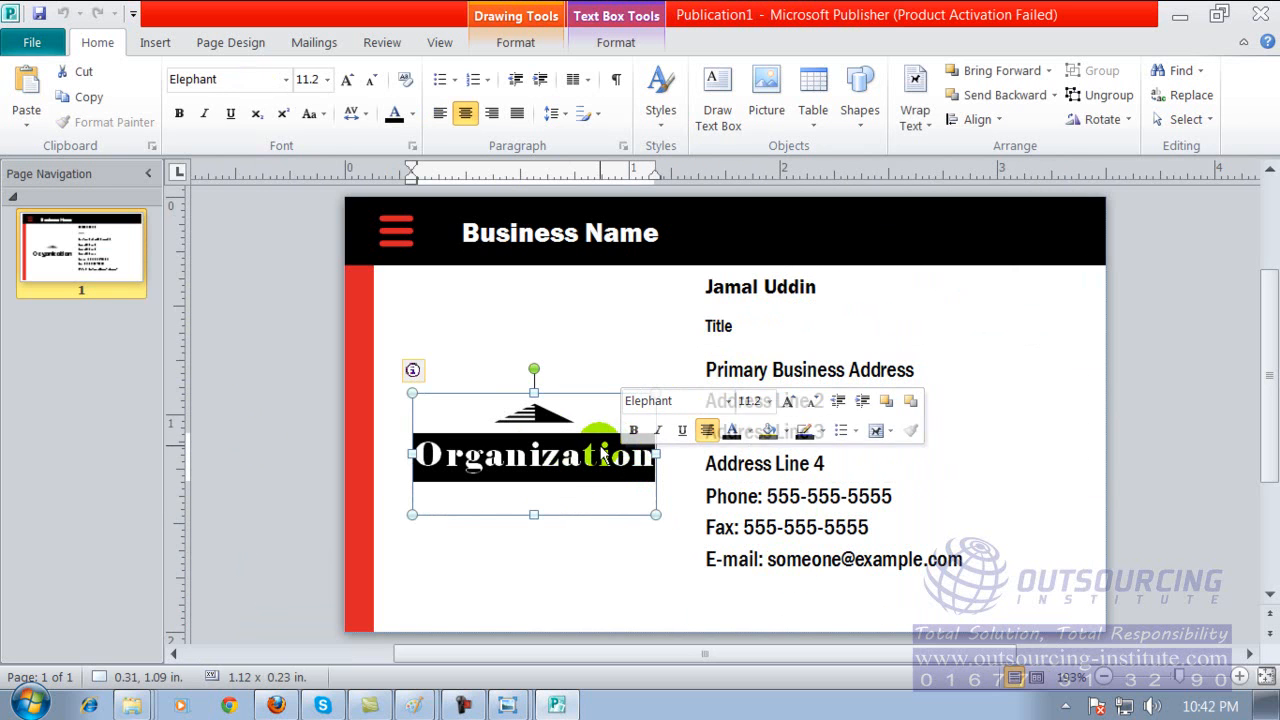
type("Ou")
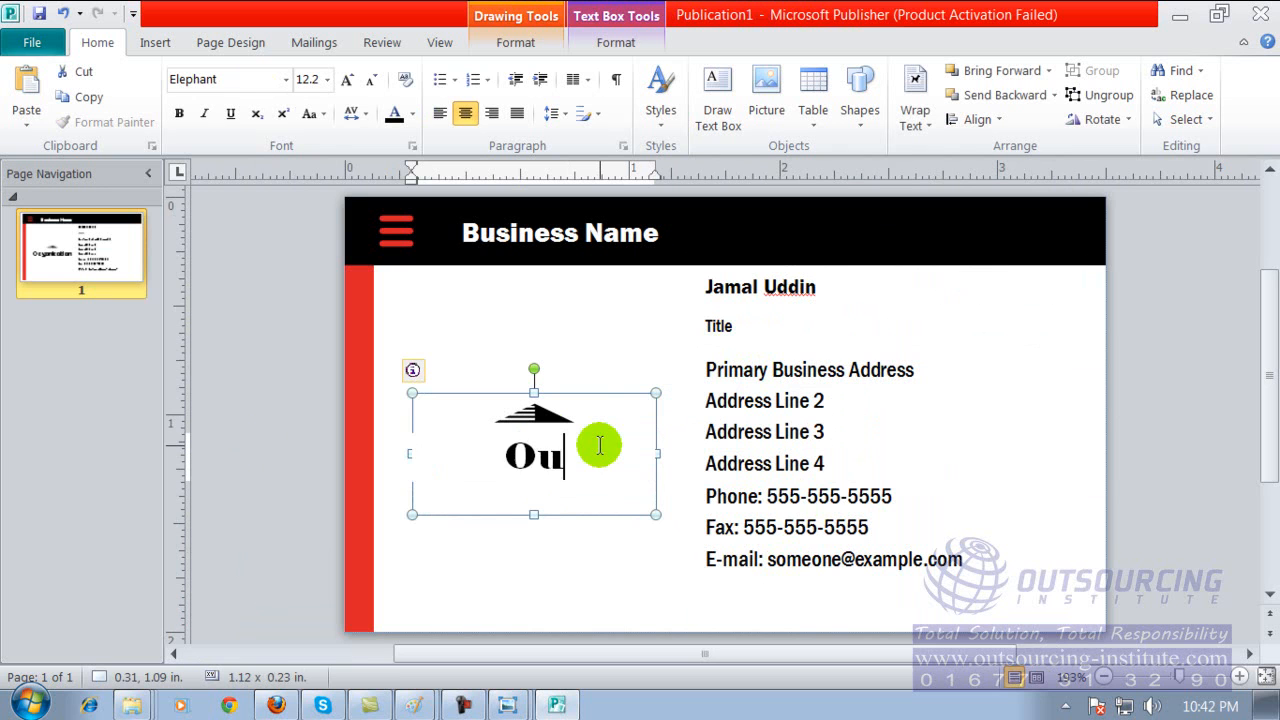
type("tsourcing")
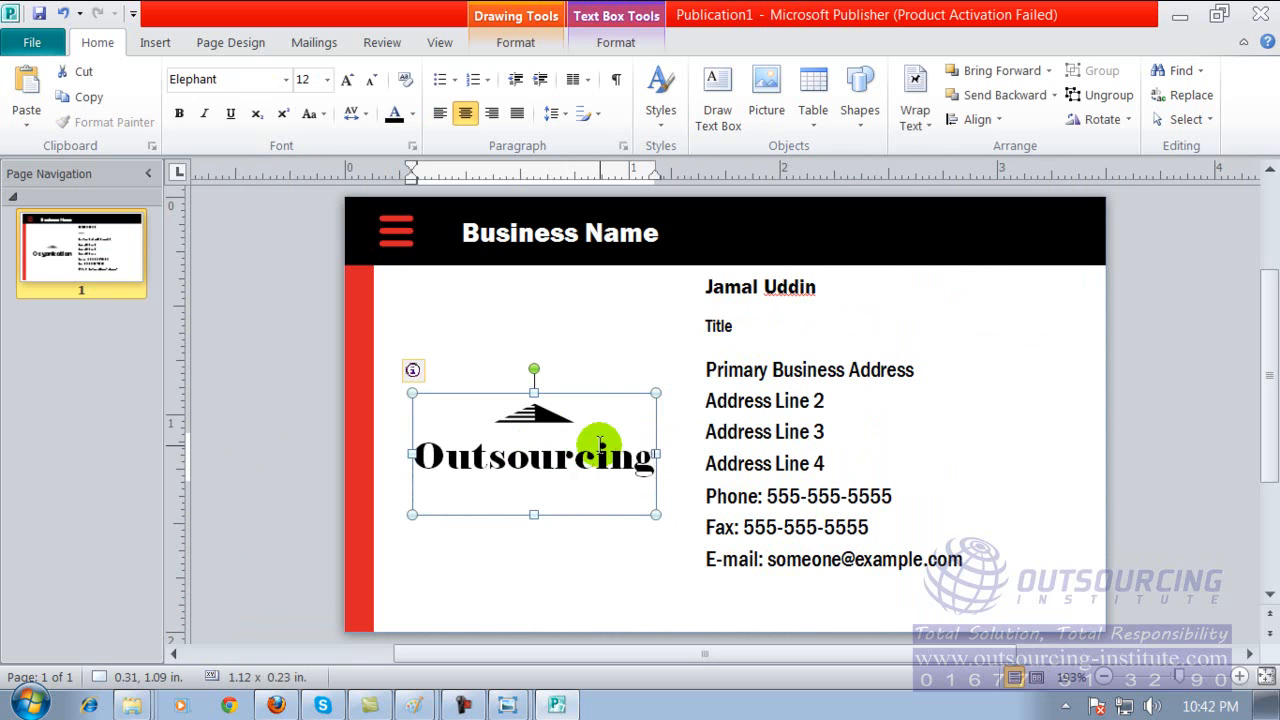
type(" Institute")
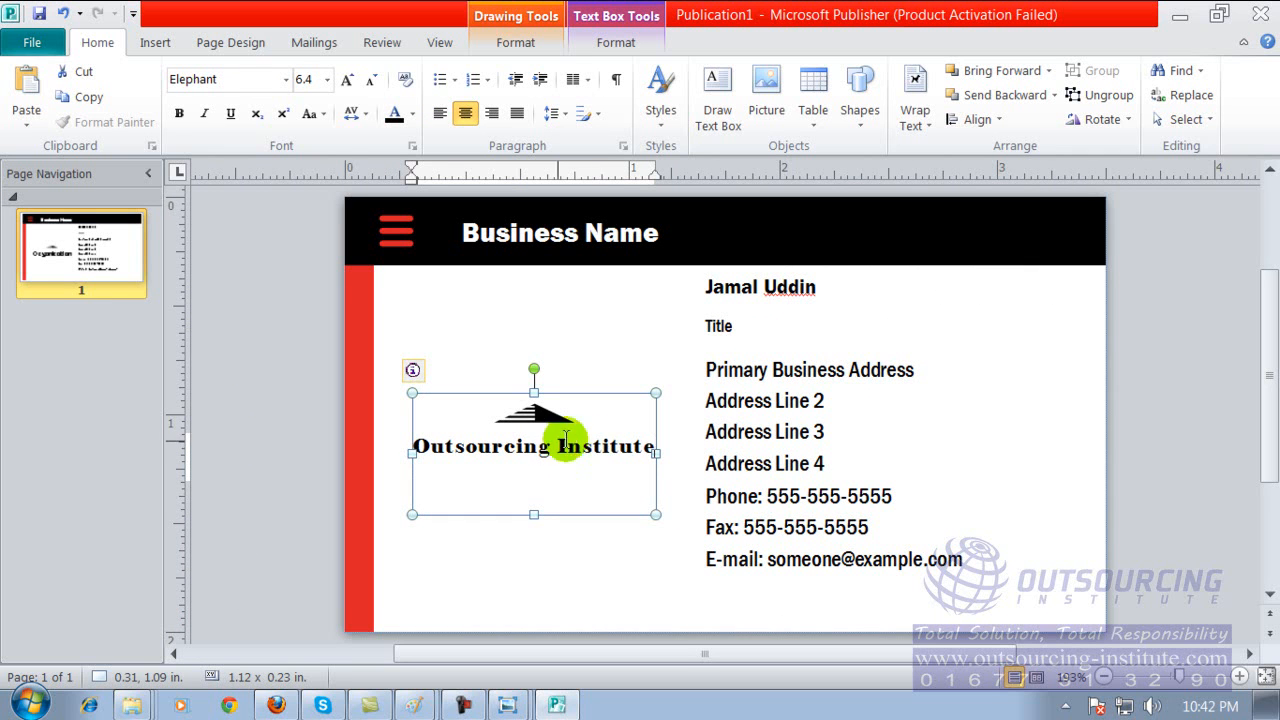
left_click(535, 418)
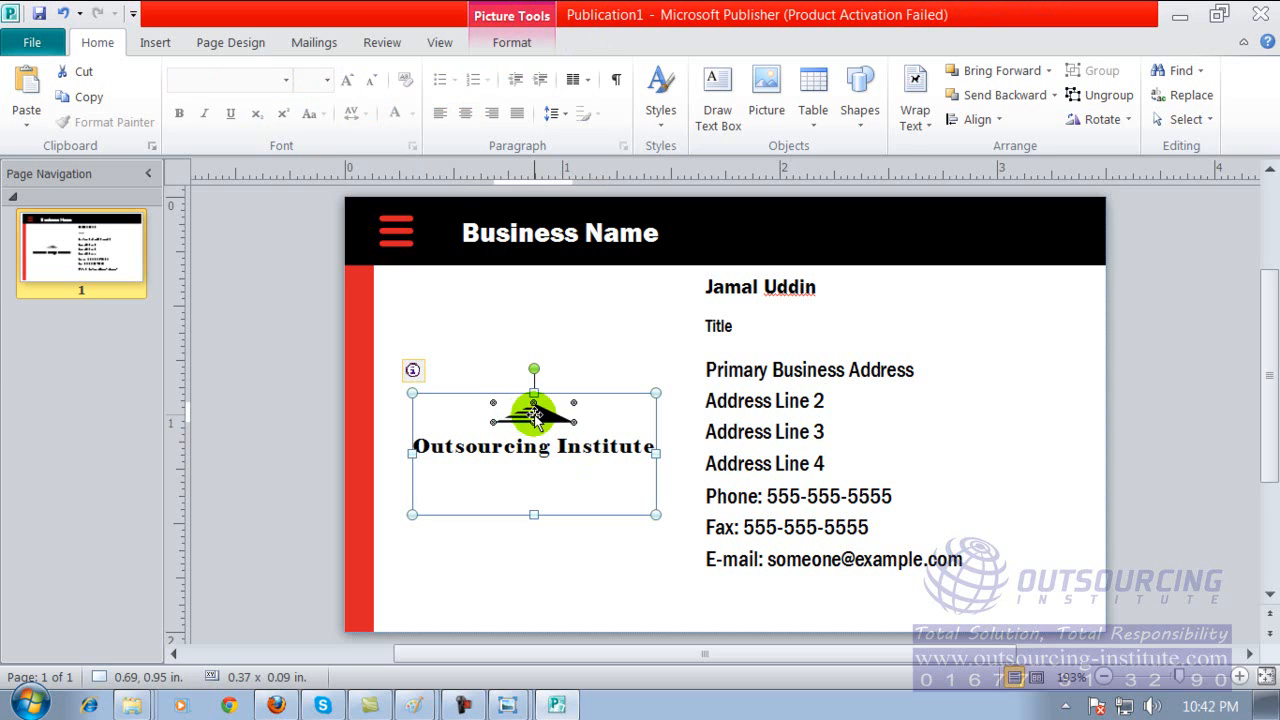
Complete the title line as "Title: CEO" and insert the filler text "sdfsadf", "sdf" and "asdfasd" into the address lines.
left_click(752, 325)
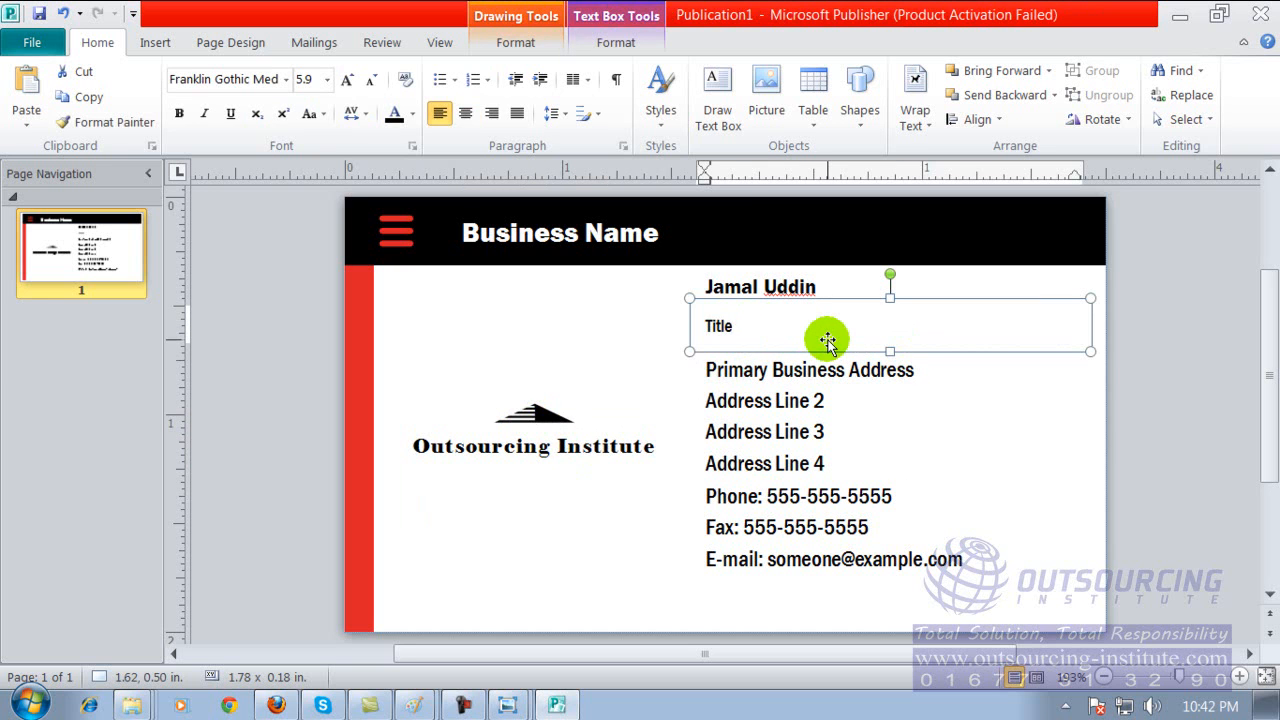
type("CEO")
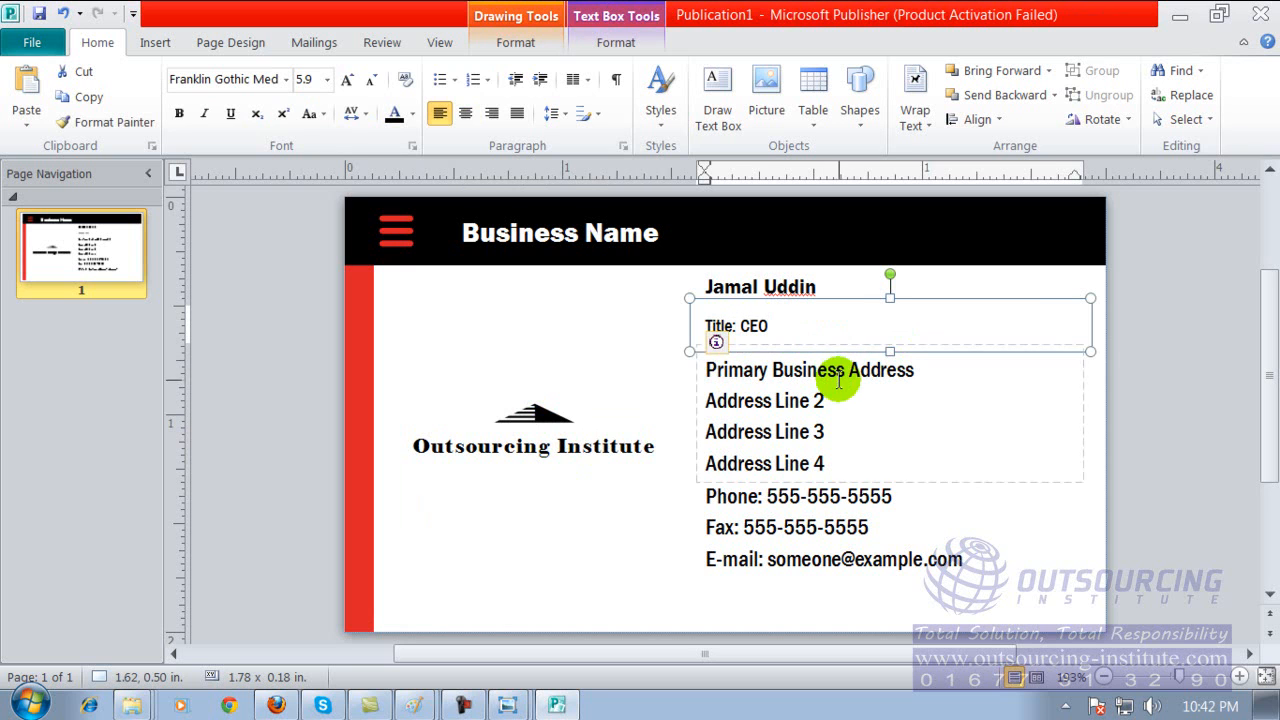
left_click(836, 369)
type("sdfsadf")
left_click_drag(790, 431, 800, 431)
type("sdf")
left_click(846, 420)
type("asdfasd")
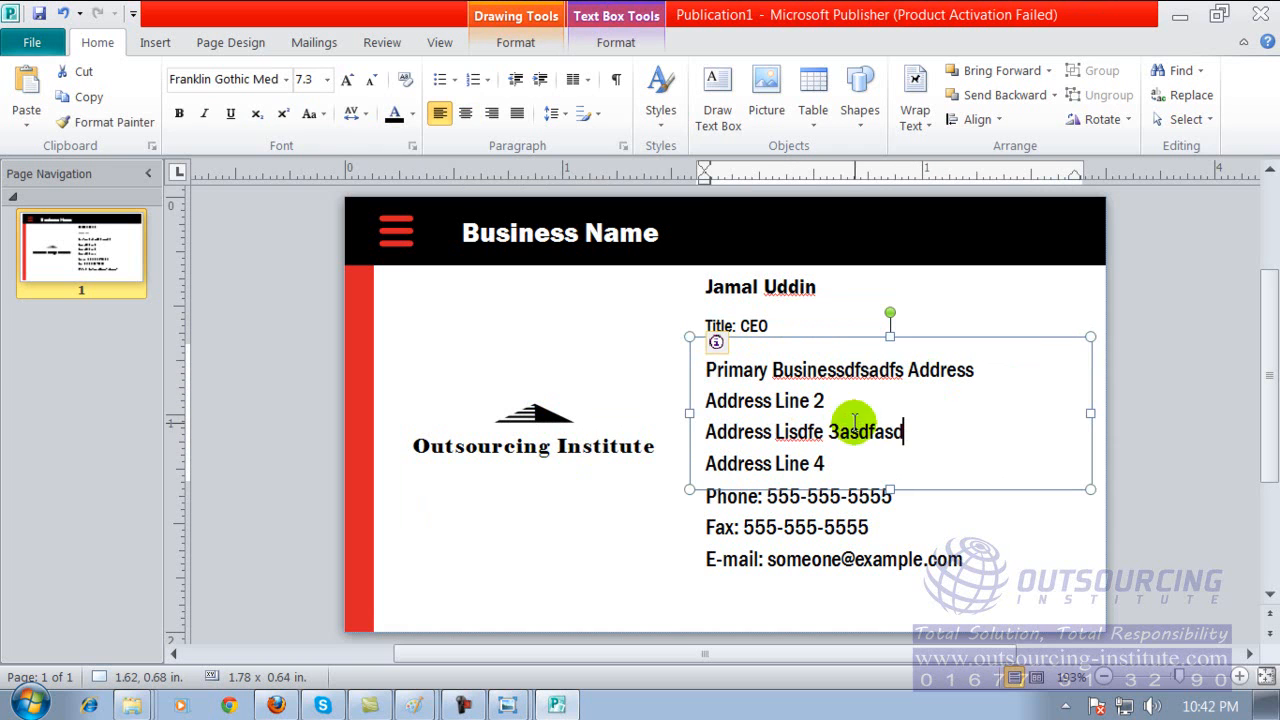
Append "56" to the card's e-mail line and add a line below it reading "Web; asldsd alskd".
left_click(809, 525)
type("6")
left_click(973, 599)
left_click(994, 573)
left_click(735, 588)
left_click(974, 567)
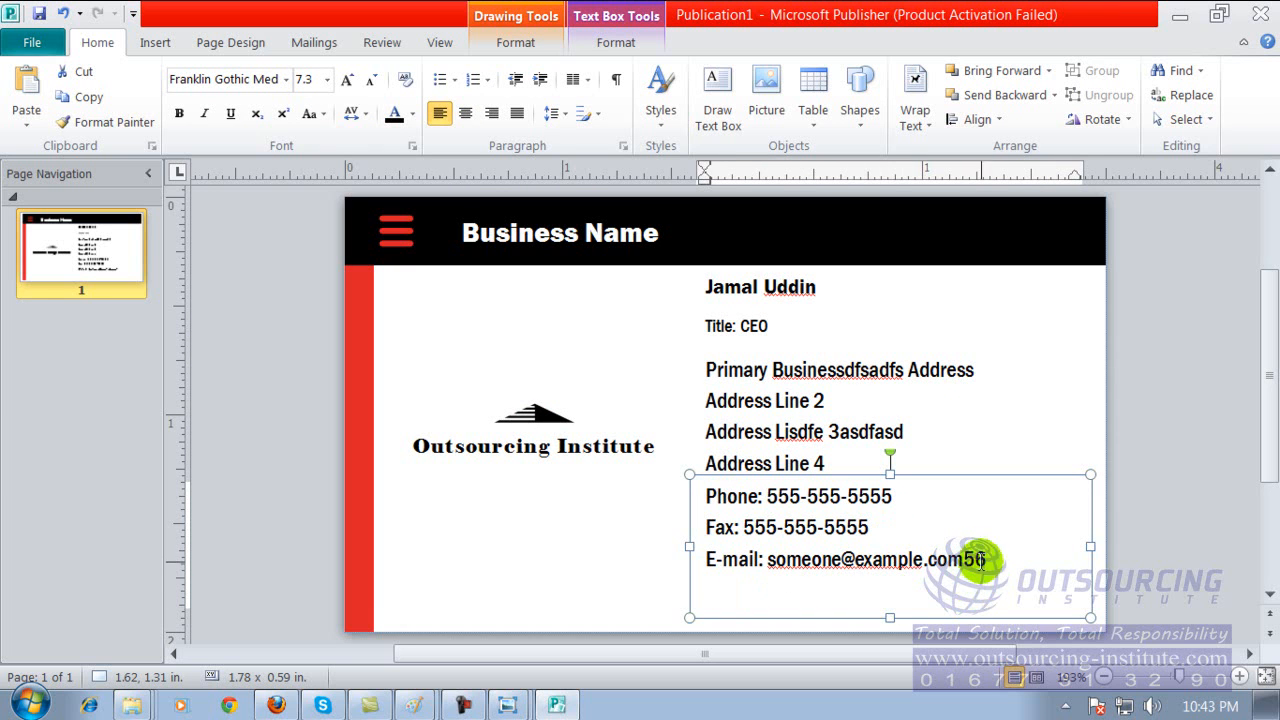
left_click(996, 555)
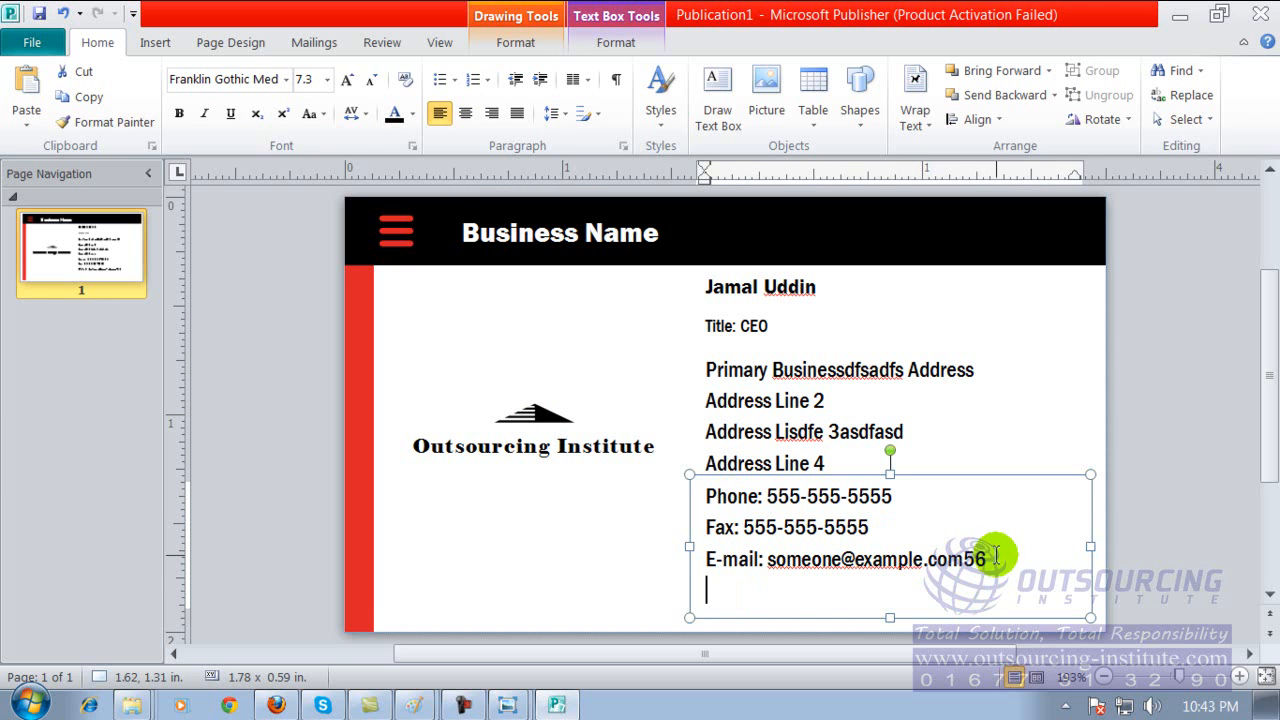
key("BackSpace")
type("ee")
type(" asldsd alskd")
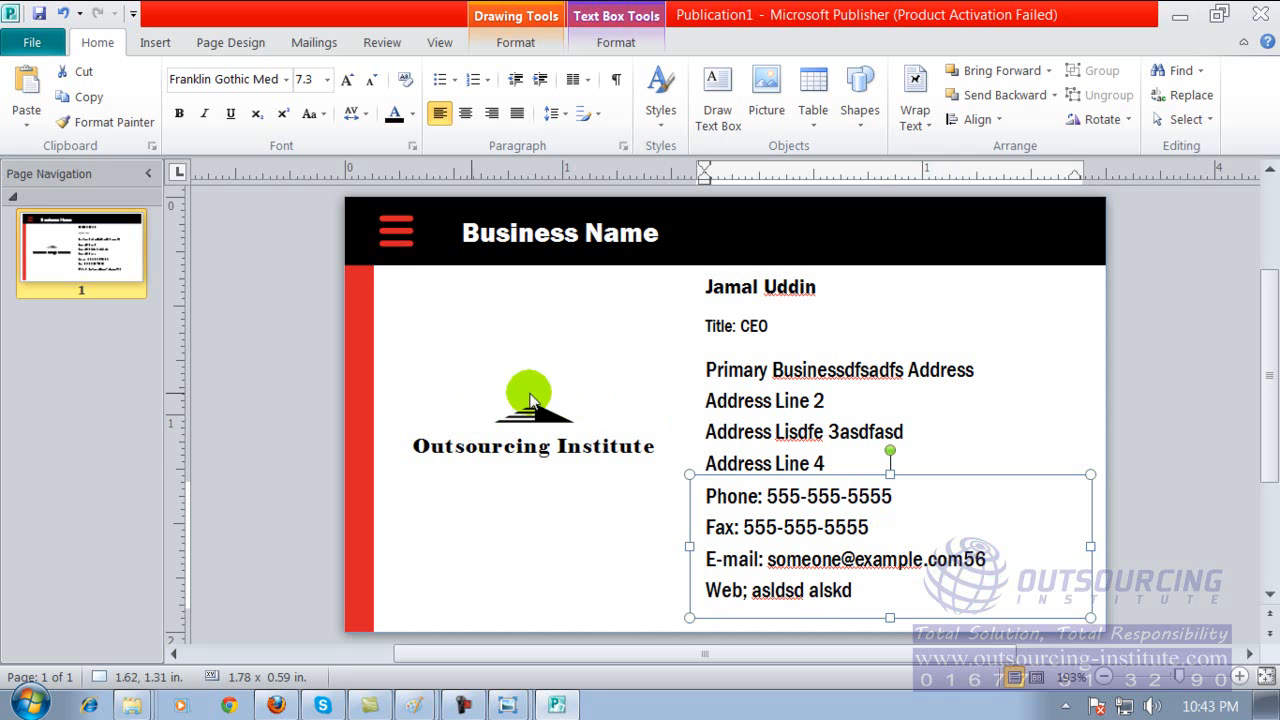
Look over the finished business card, collapse the Page Navigation pane, and select the page 1 thumbnail.
scroll(1271, 228, "down", 3)
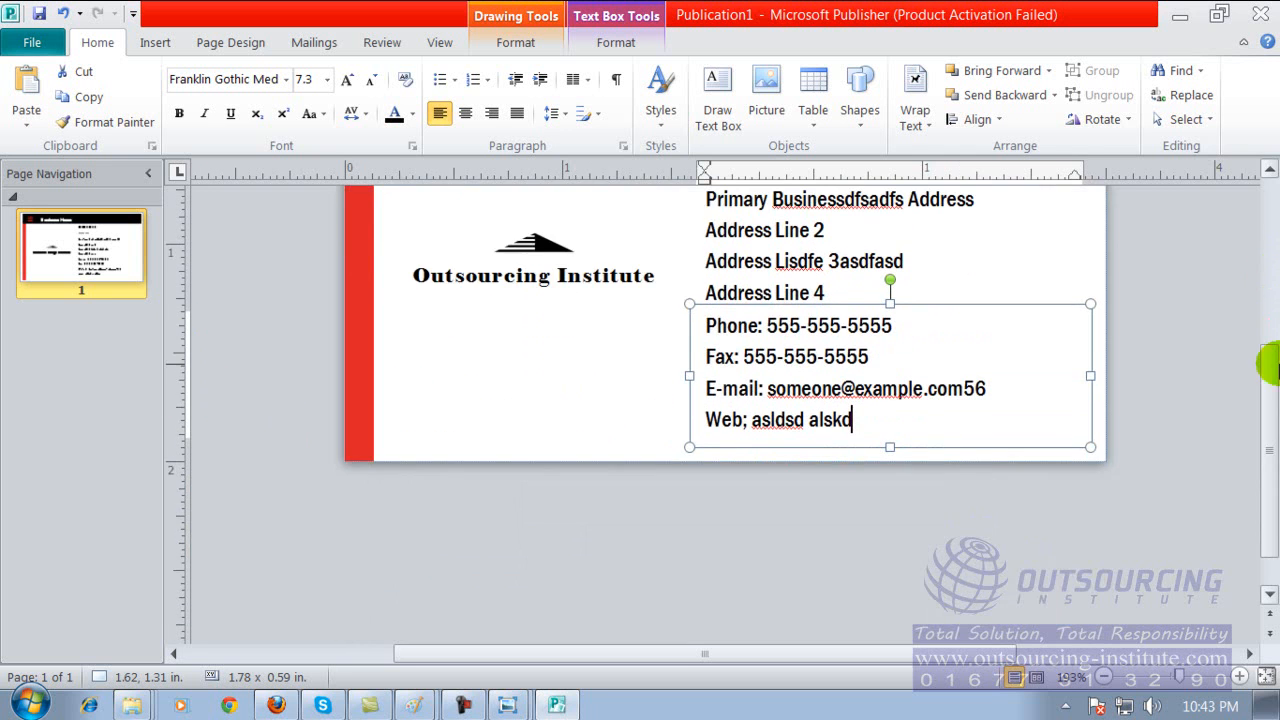
scroll(1249, 226, "up", 7)
scroll(1268, 434, "down", 8)
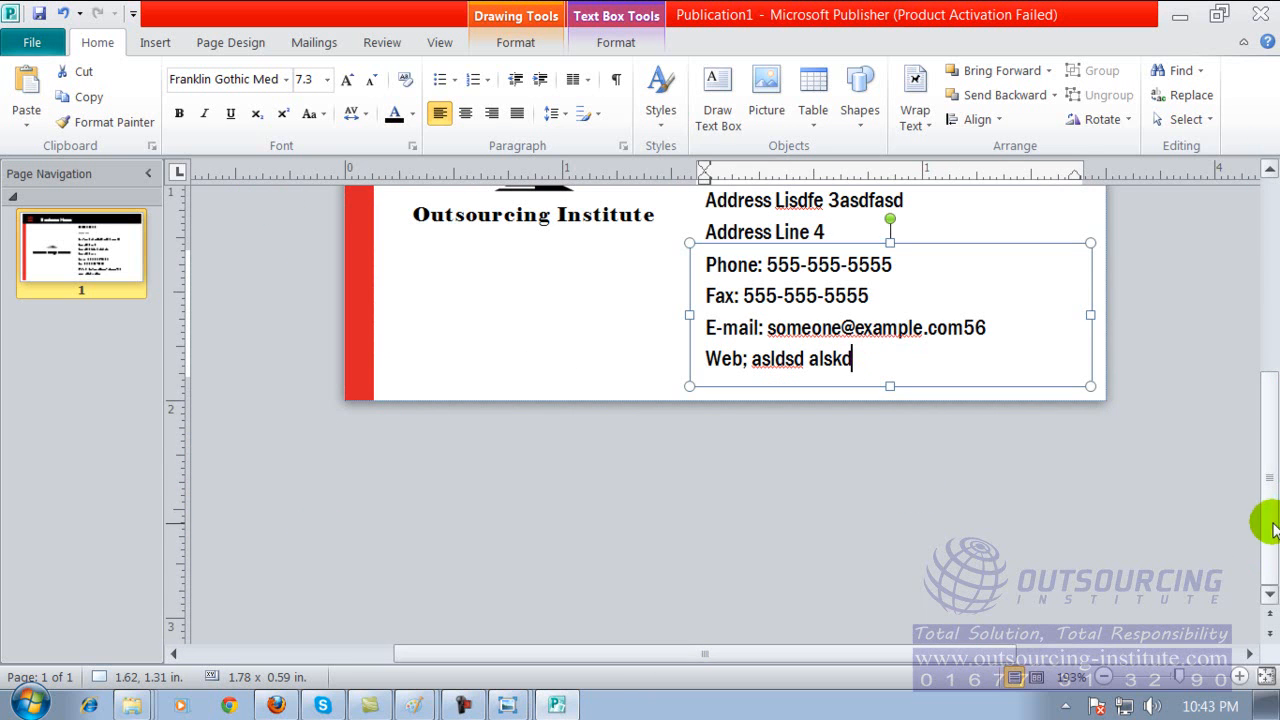
left_click(580, 708)
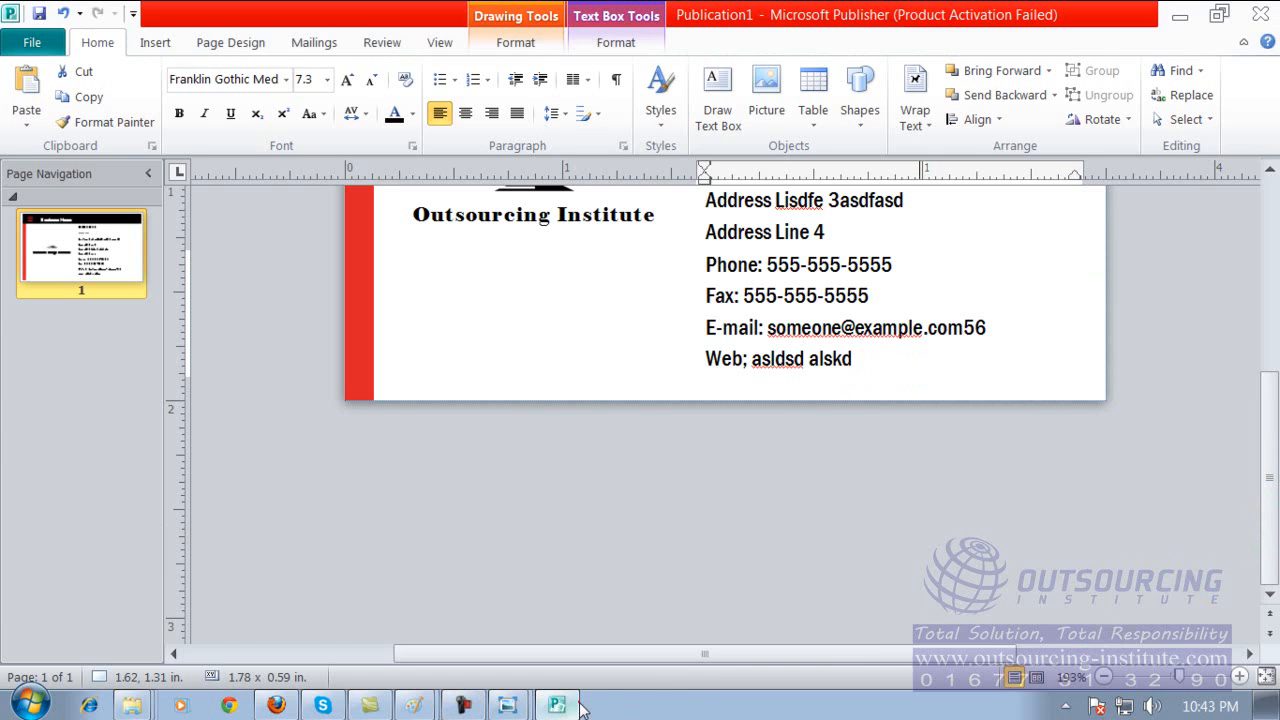
left_click(560, 708)
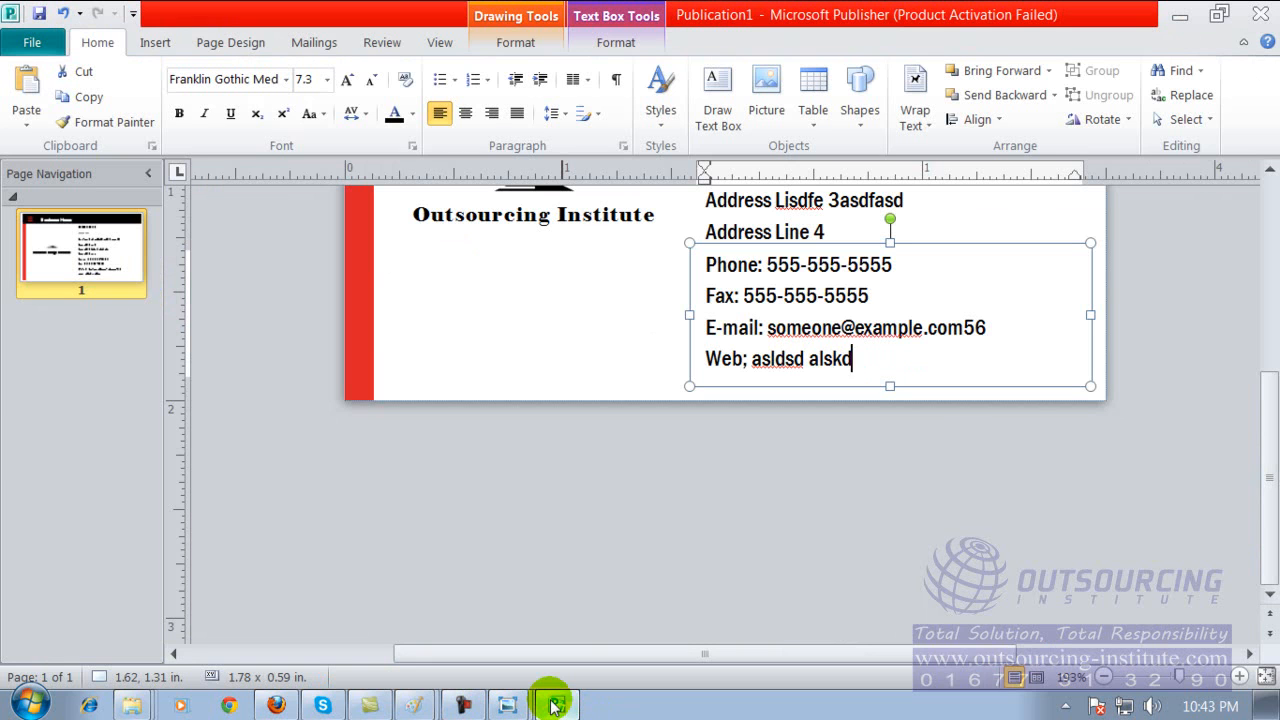
left_click(145, 174)
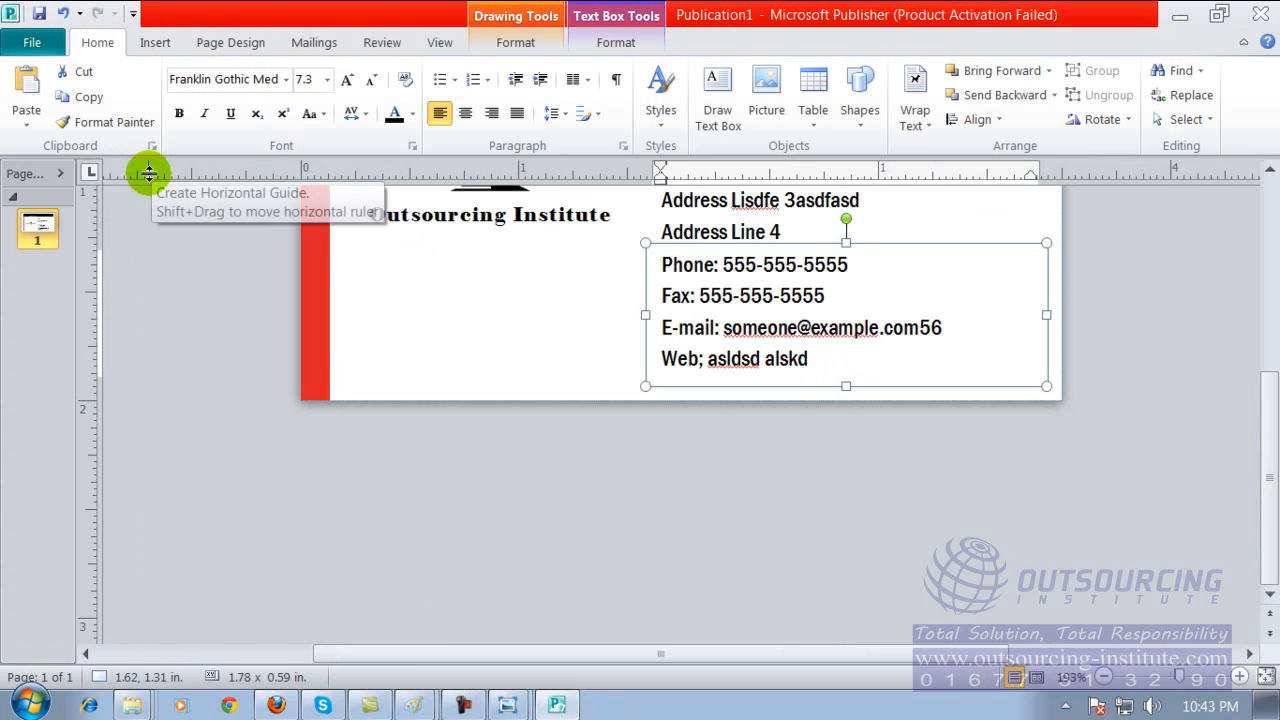
left_click(36, 245)
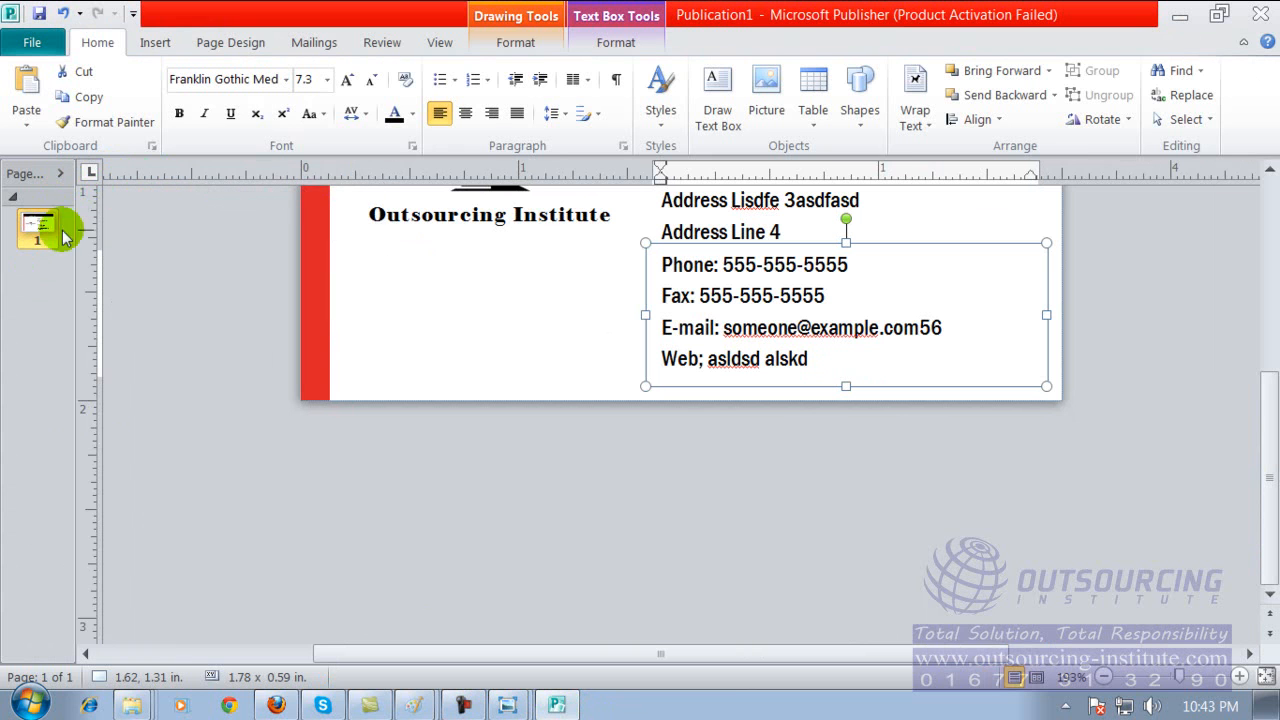
Look through the templates available for a new publication, and close Publisher without saving the business card.
left_click(32, 42)
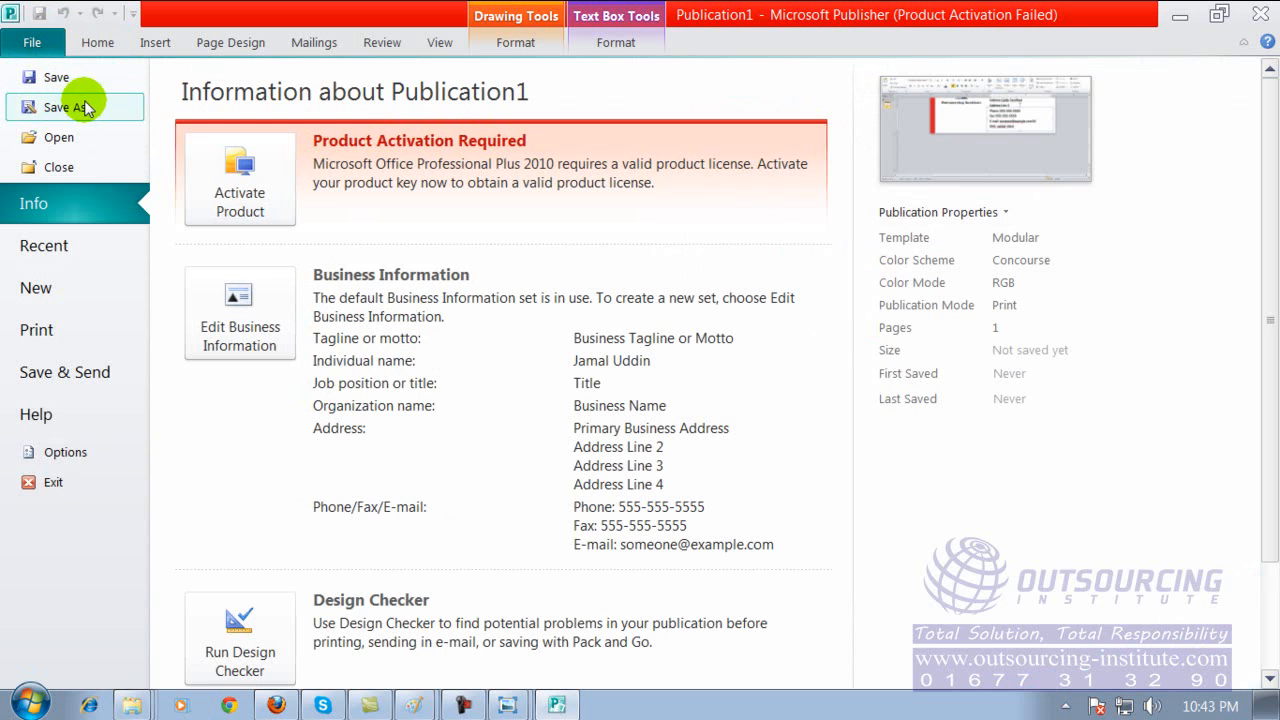
left_click(50, 288)
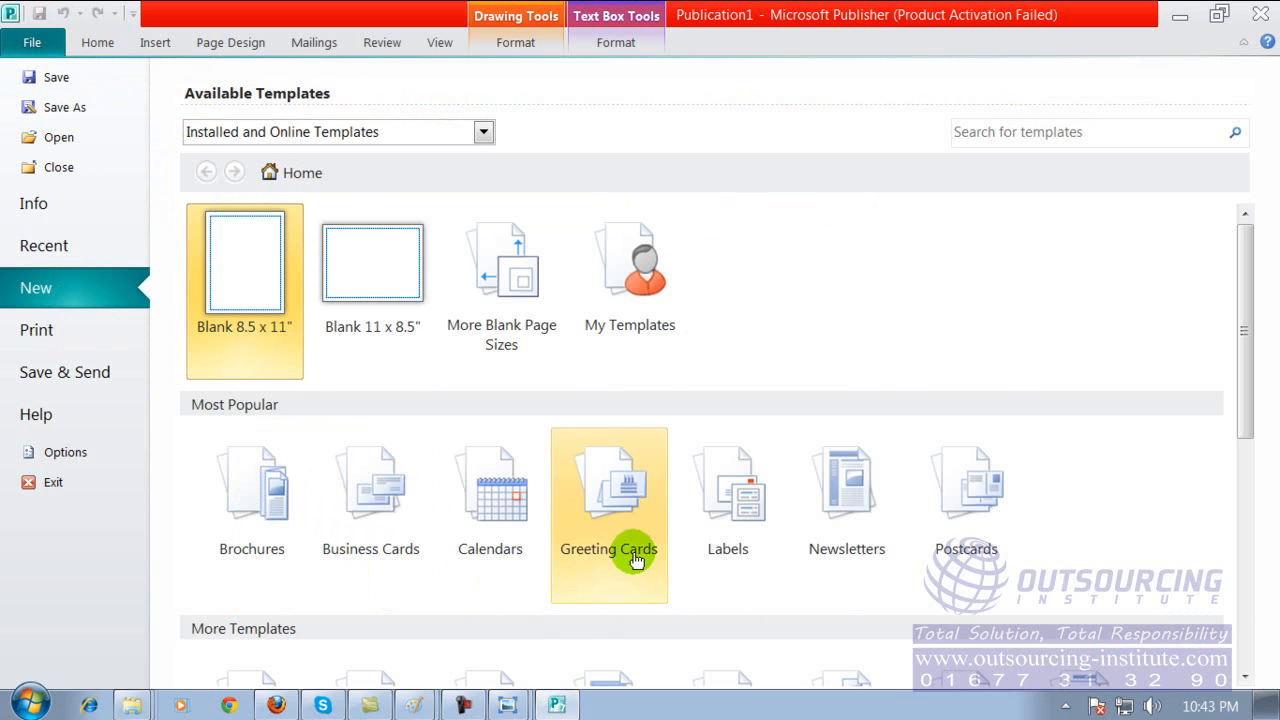
left_click_drag(1245, 366, 1243, 553)
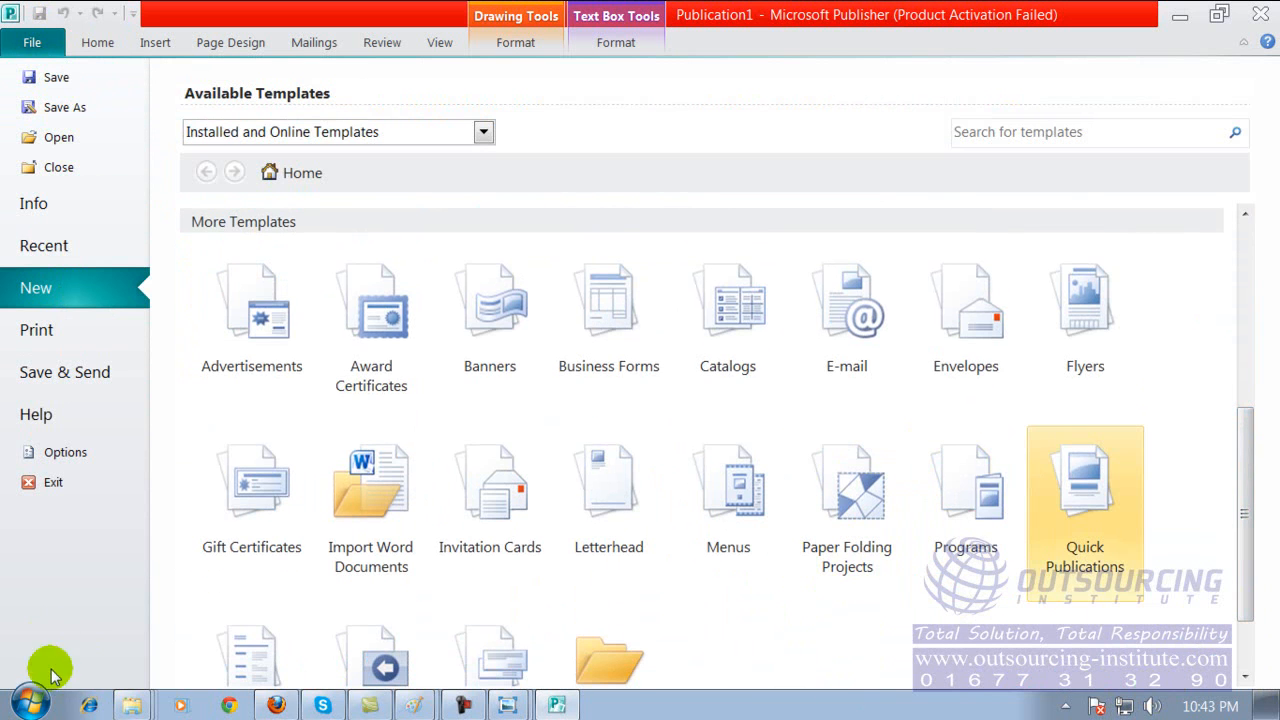
left_click(1260, 14)
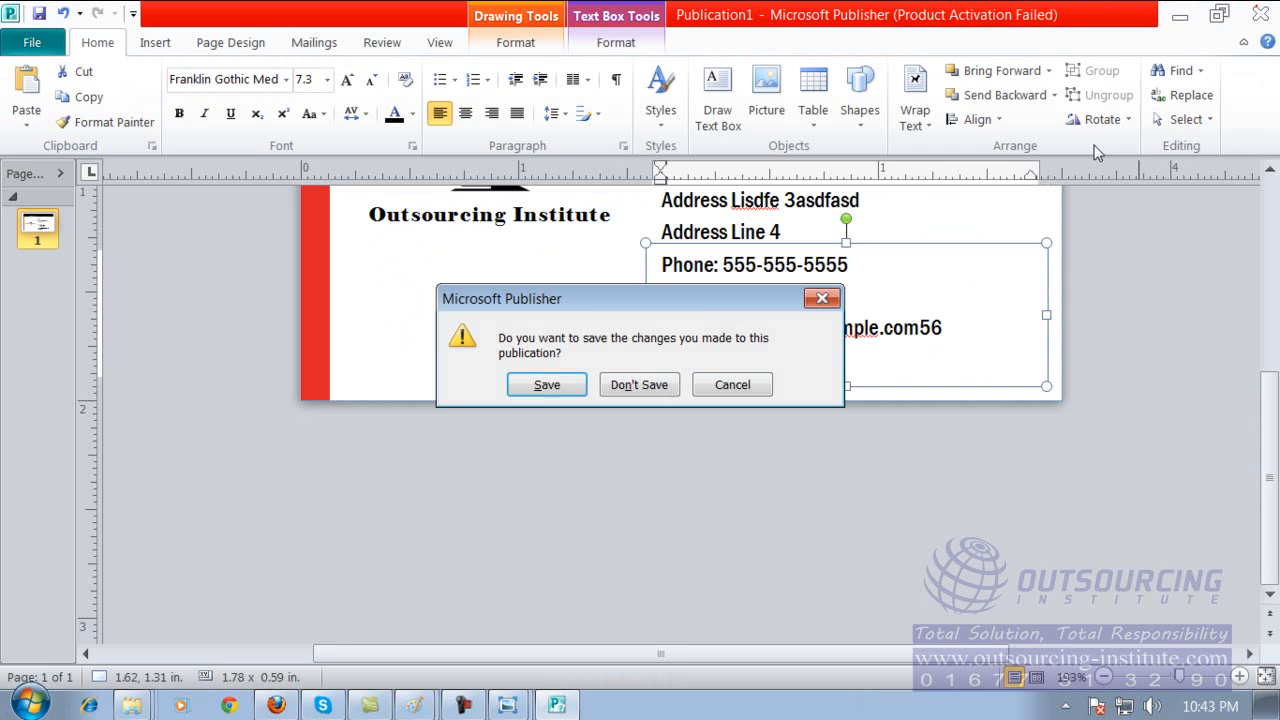
left_click(645, 390)
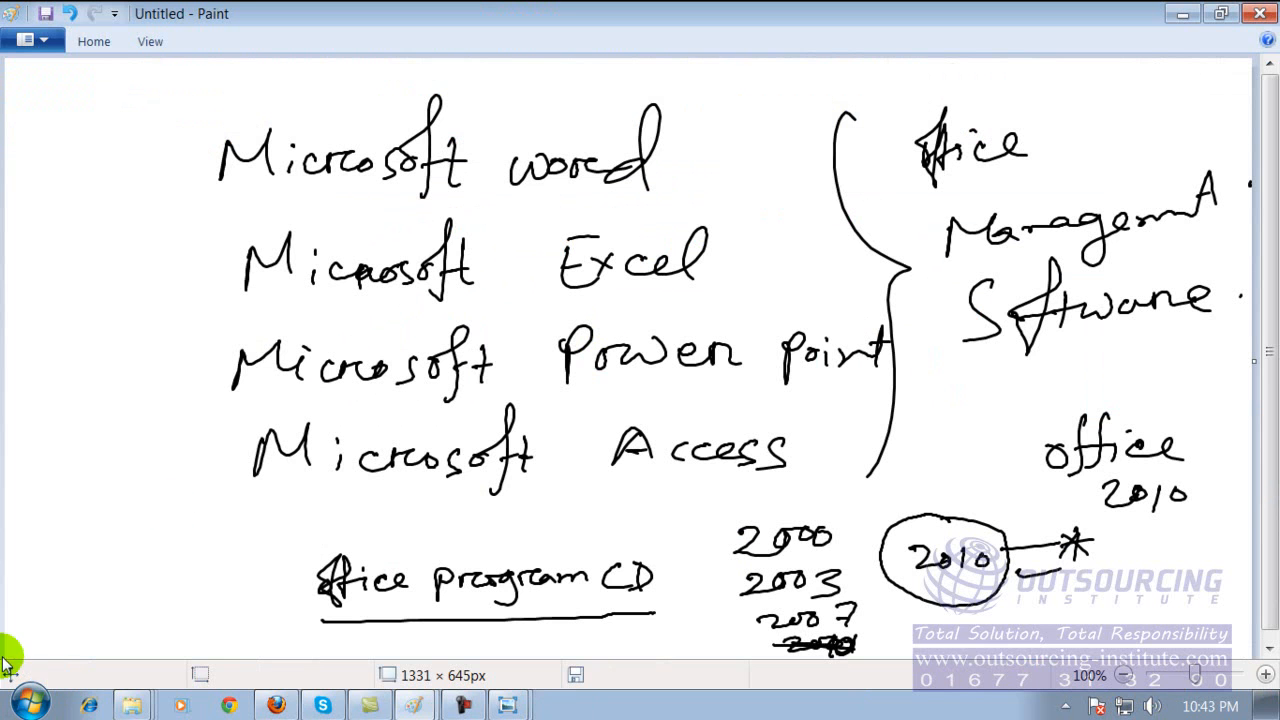
Look through the programs in the Microsoft Office folder of the installed programs list, and close the list without launching anything.
left_click(28, 704)
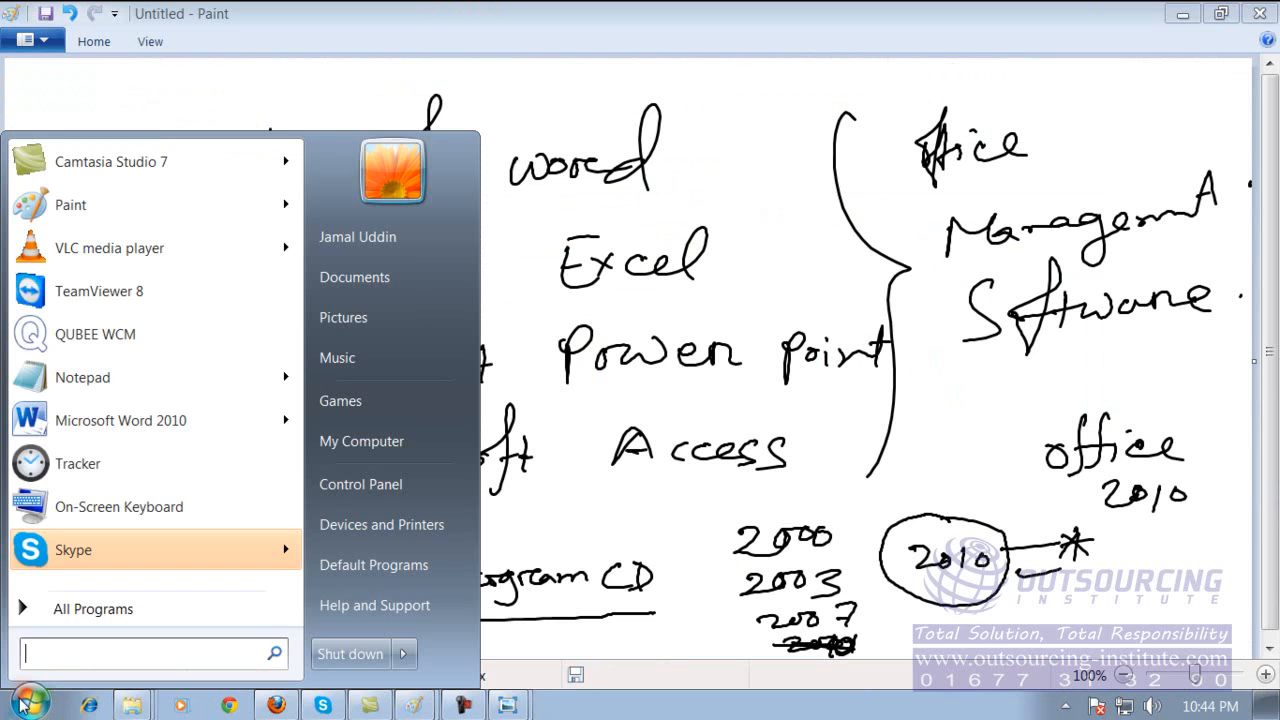
left_click(70, 608)
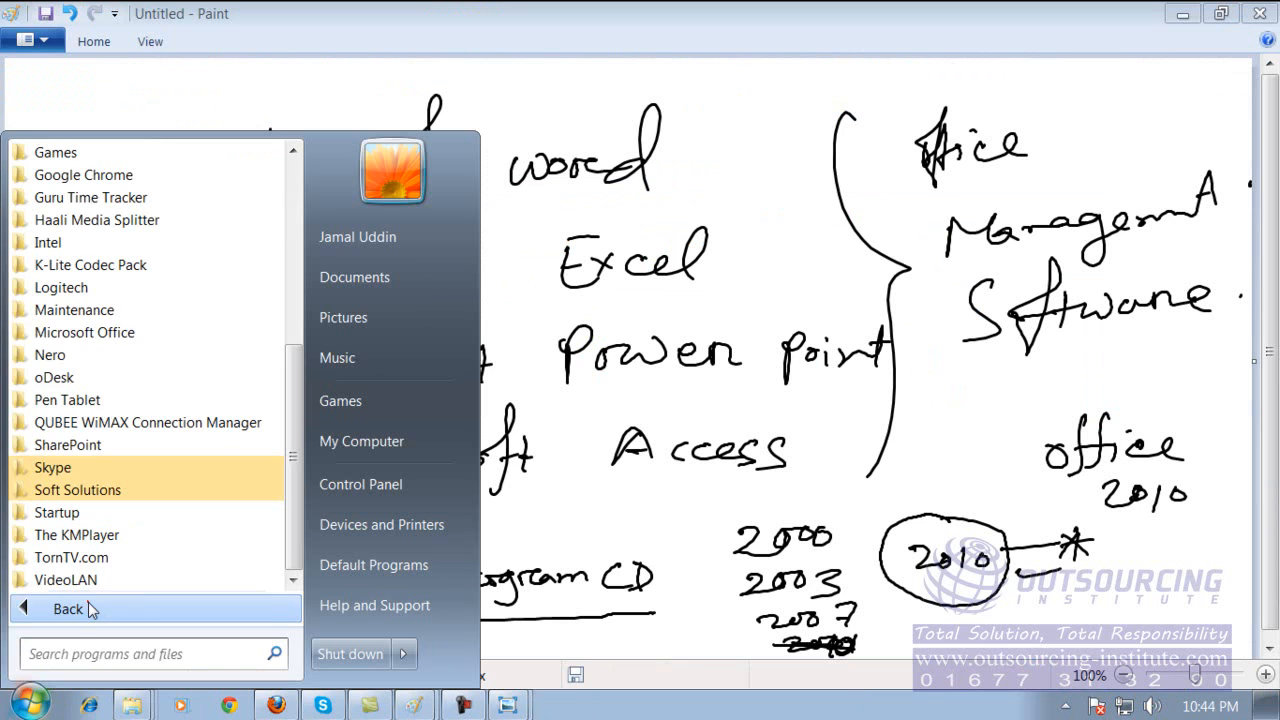
left_click(126, 331)
scroll(300, 327, "down", 1)
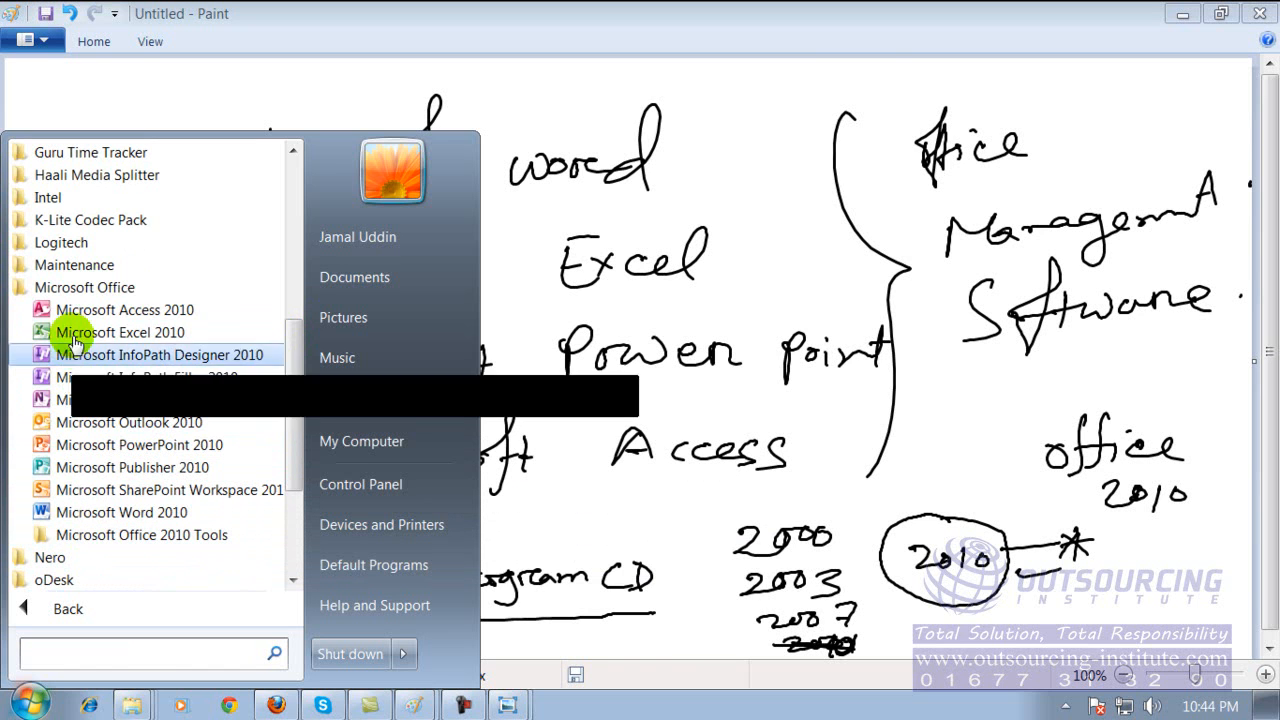
left_click(70, 292)
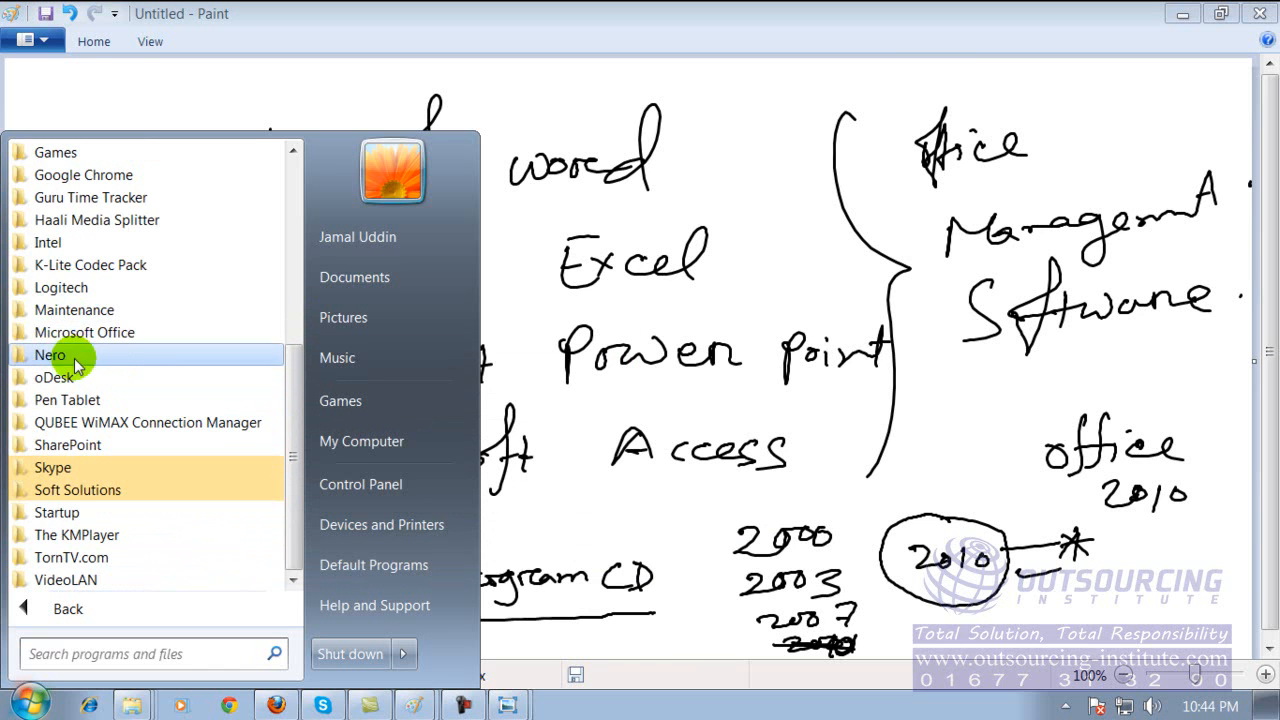
left_click(80, 337)
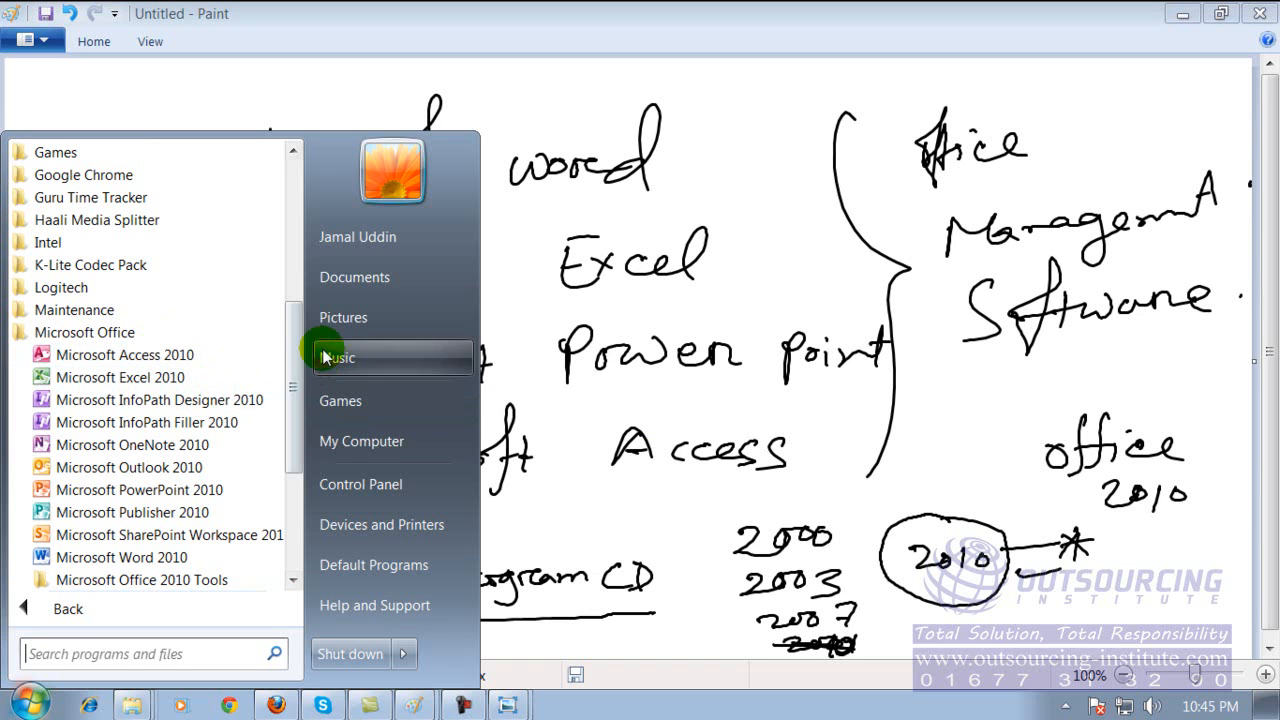
left_click_drag(300, 338, 285, 462)
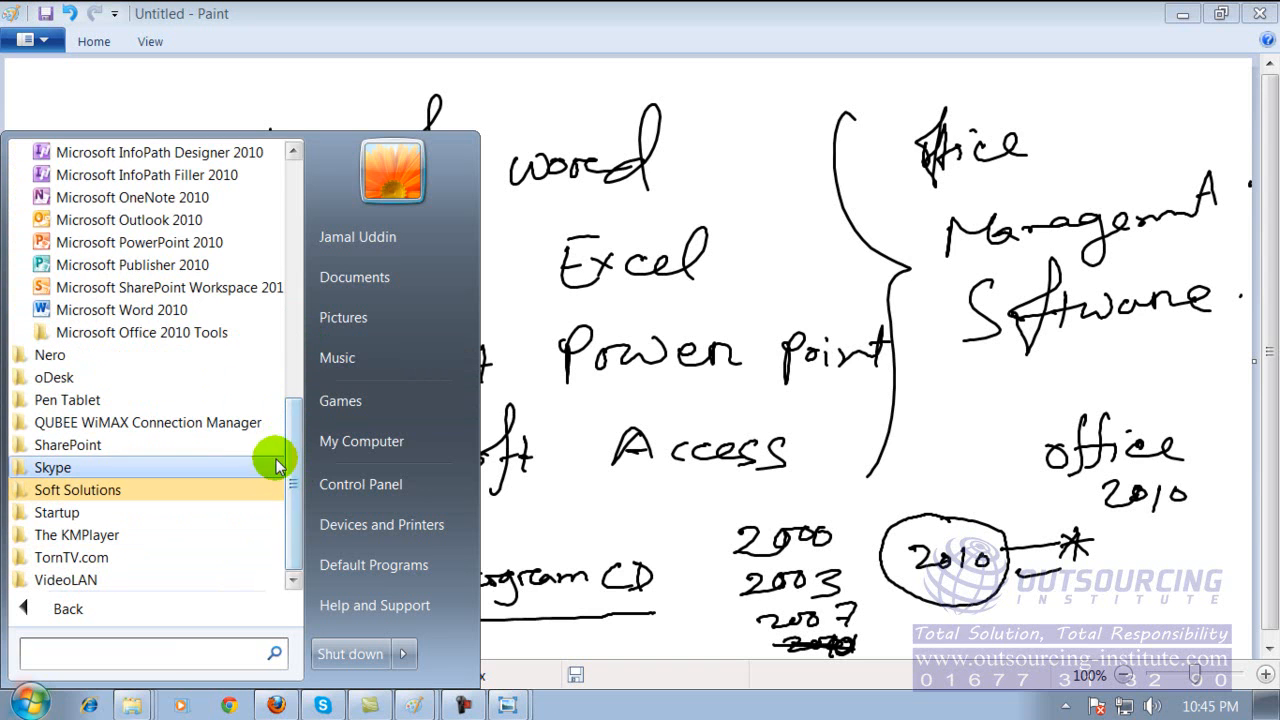
left_click_drag(293, 475, 311, 369)
left_click(687, 528)
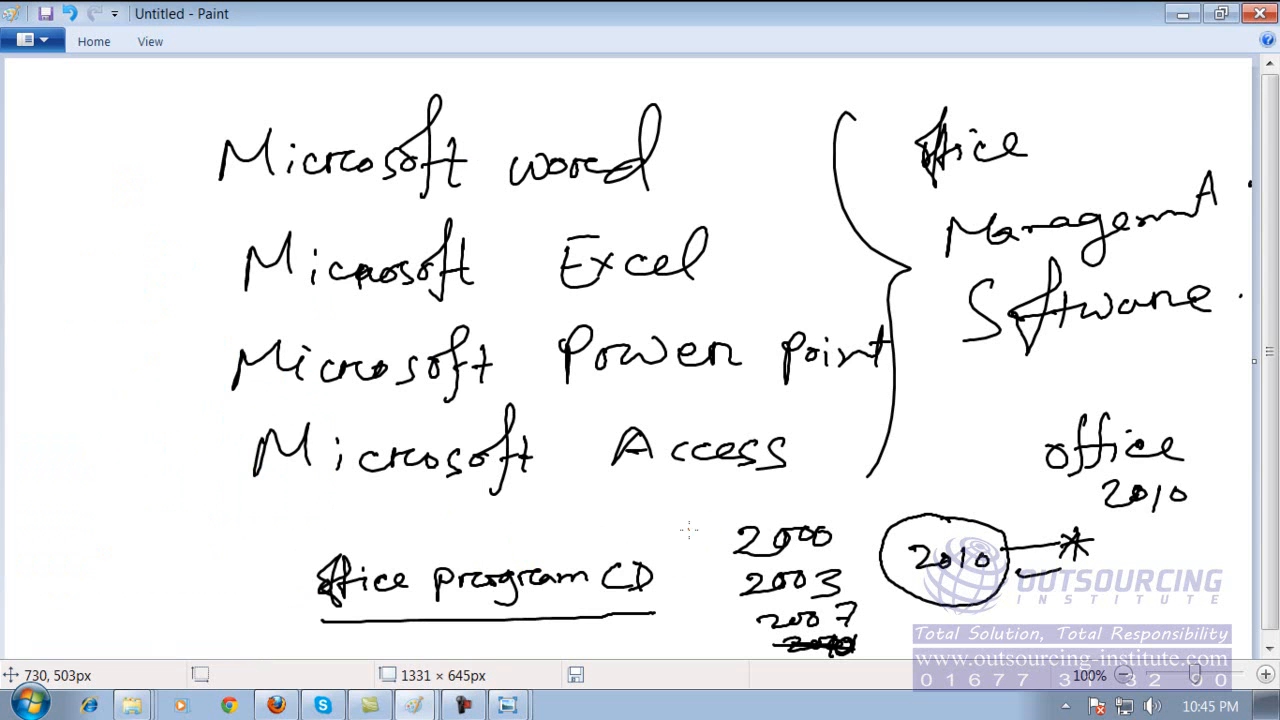